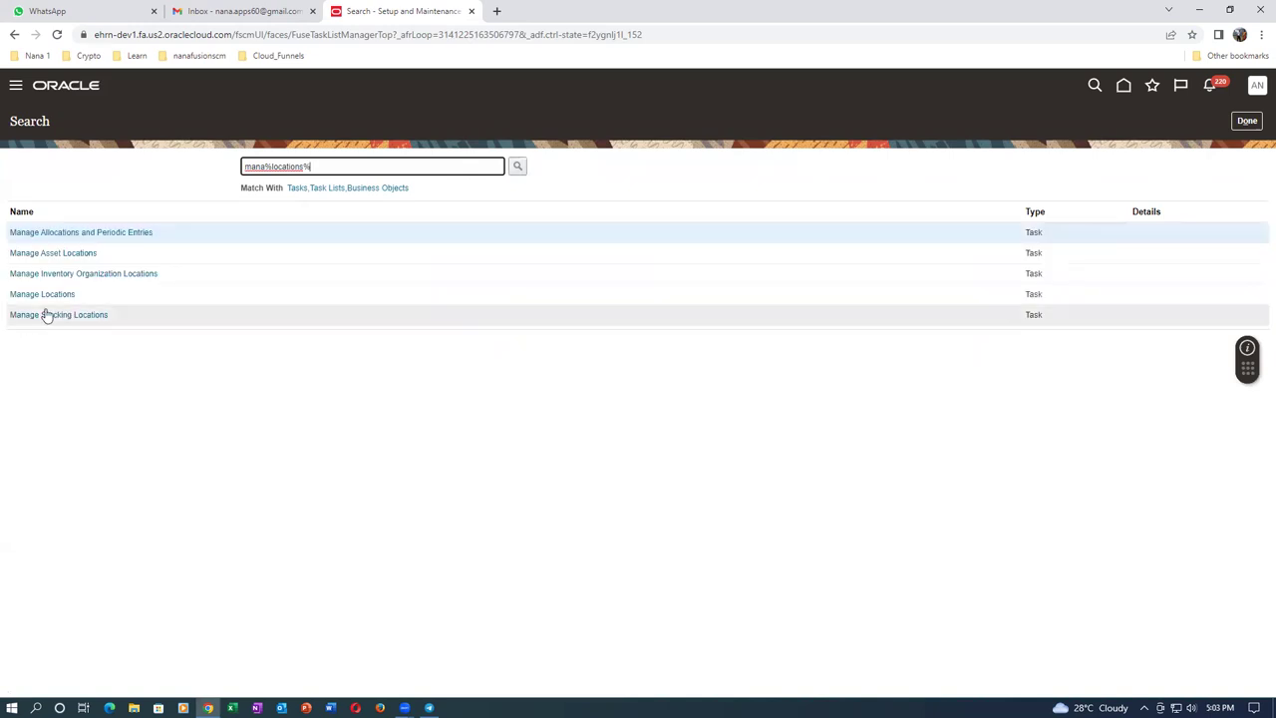
# - Open the Manage Locations task and start a new location
pyautogui.click(43, 295)
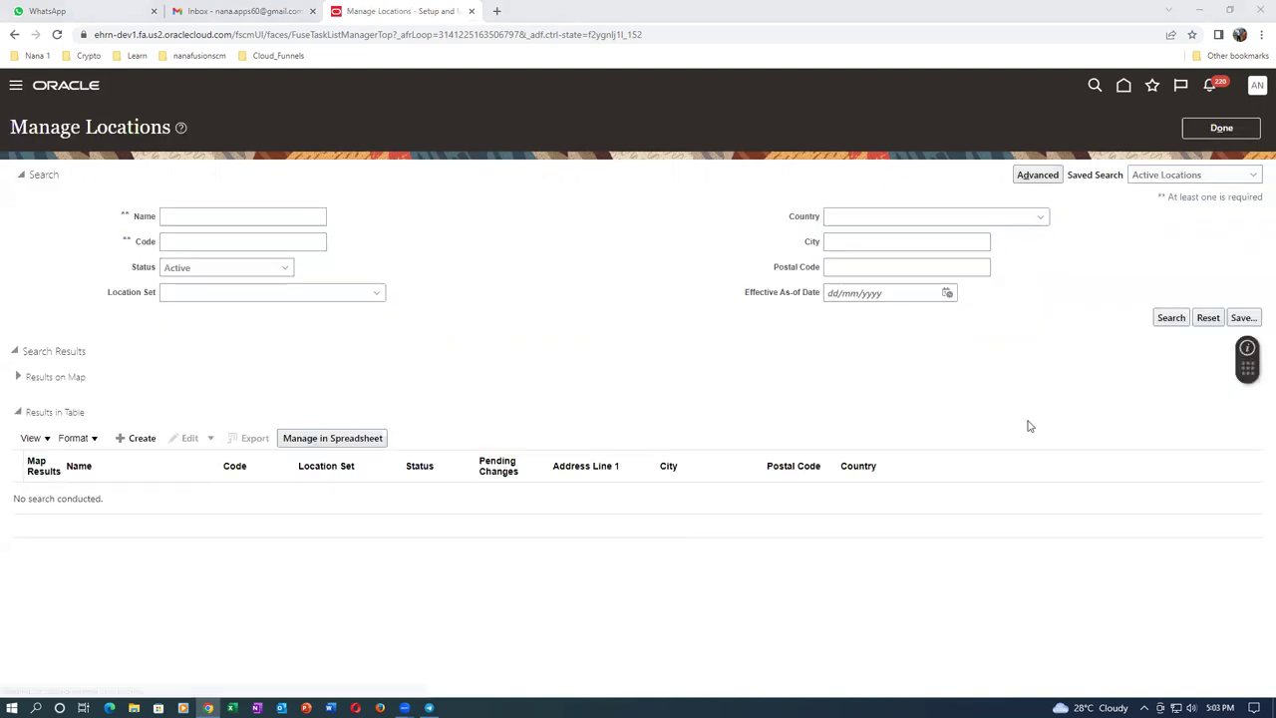
pyautogui.click(150, 440)
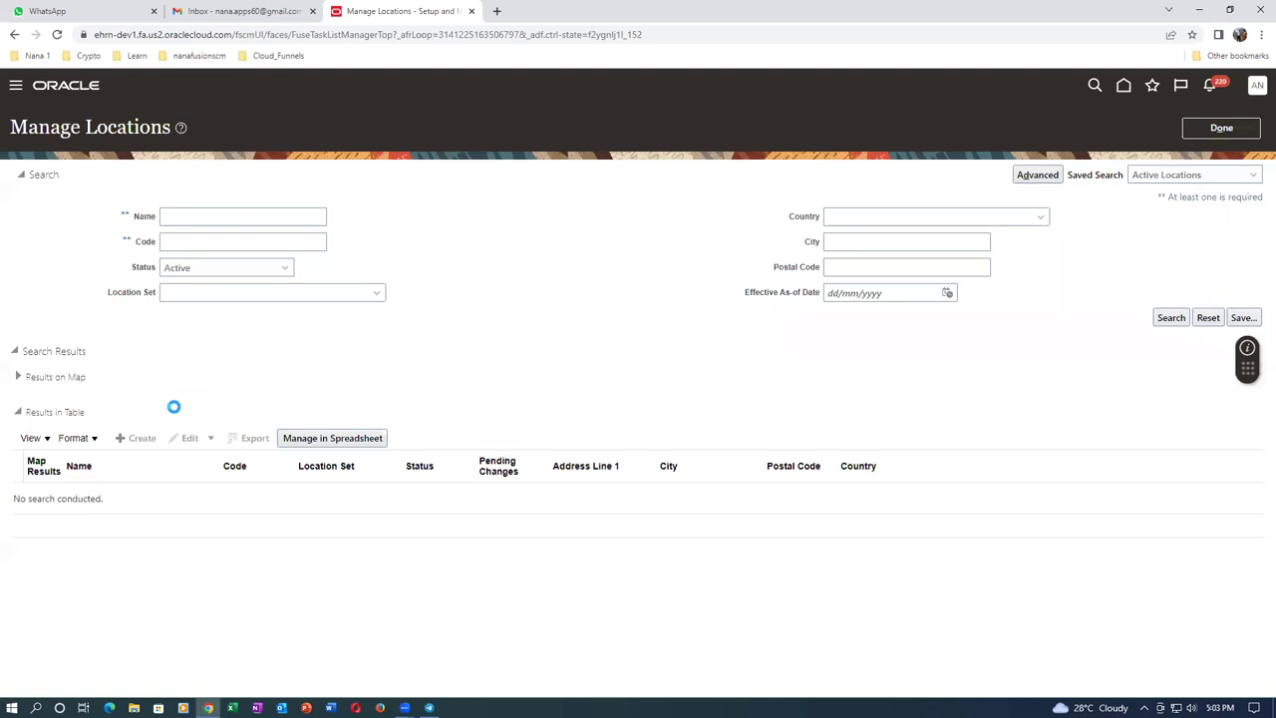
# - Enter postal code 10020 and state NY for the new location
pyautogui.scroll(-3, 222, 501)
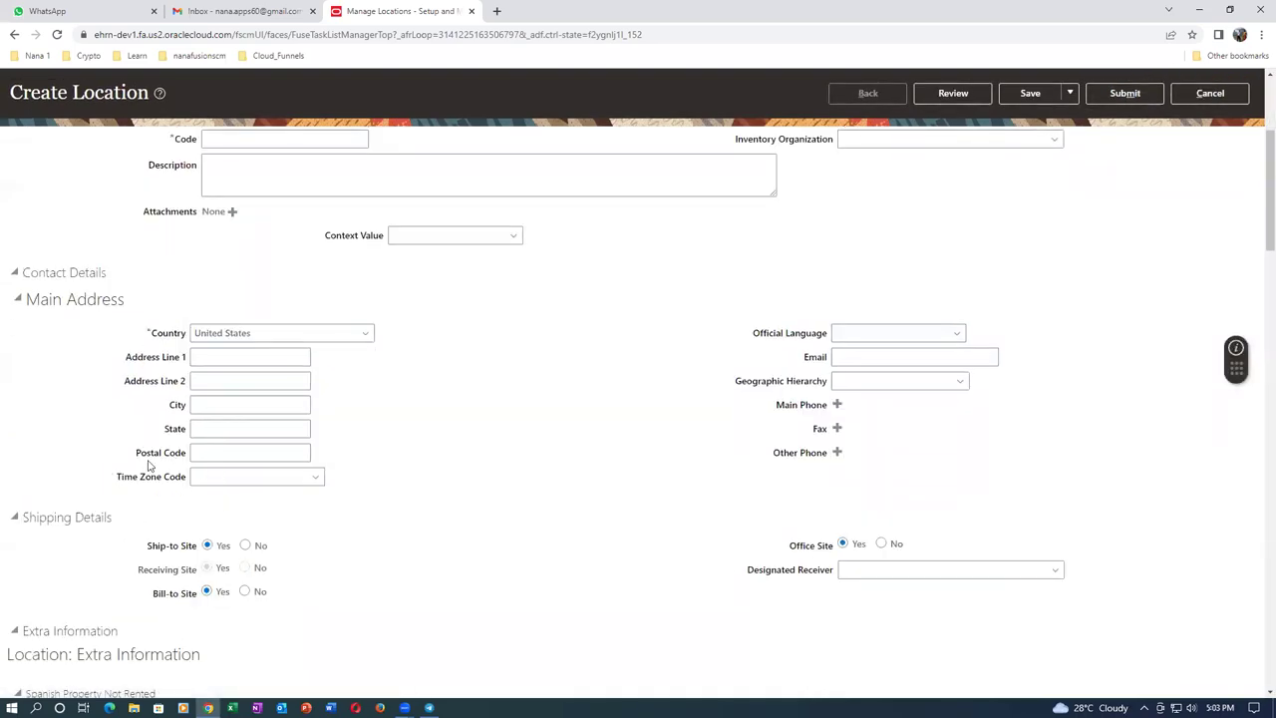
pyautogui.click(196, 454)
pyautogui.write('10020')
pyautogui.press('Tab')
pyautogui.click(226, 430)
pyautogui.write('New Yo')
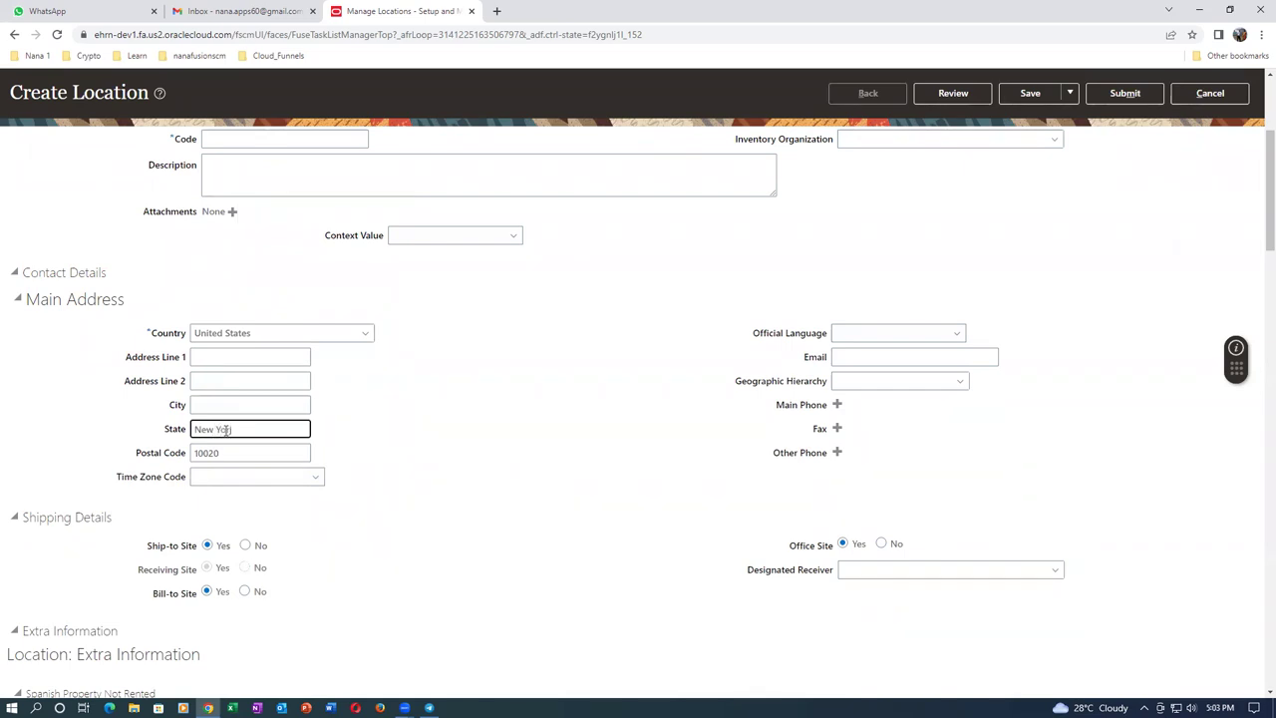
pyautogui.write('rk')
pyautogui.press('Tab')
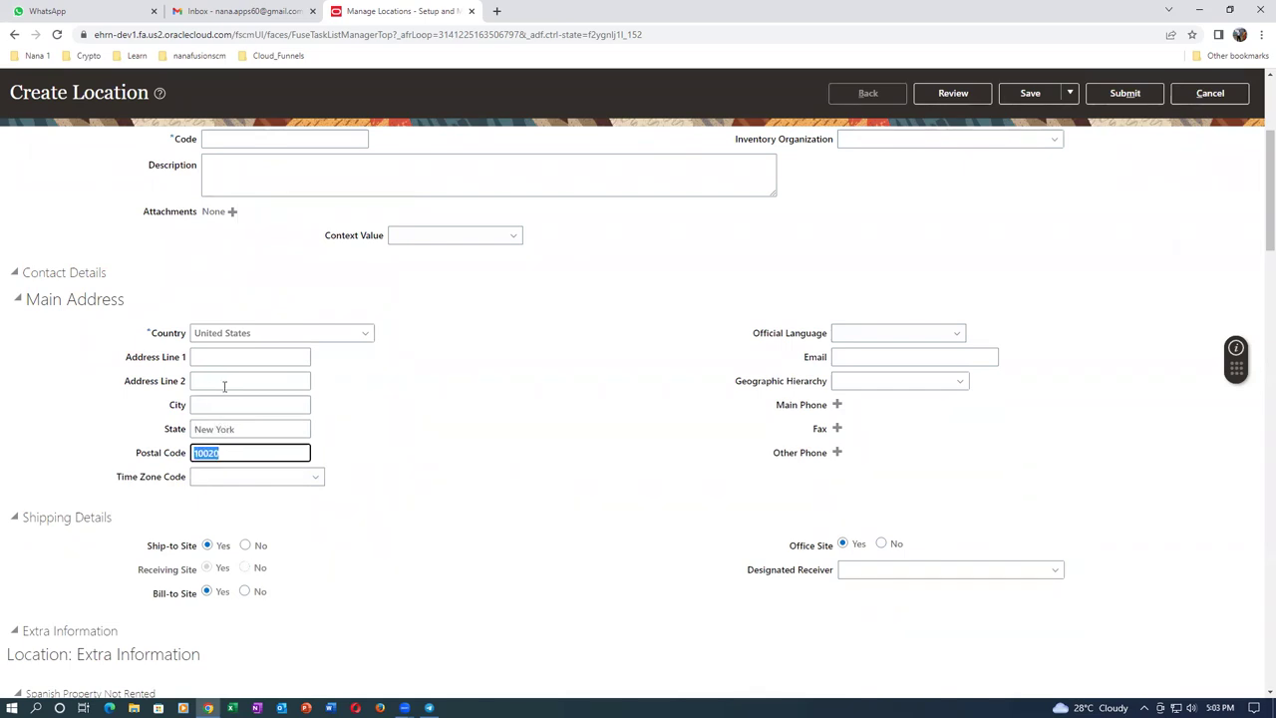
pyautogui.click(227, 407)
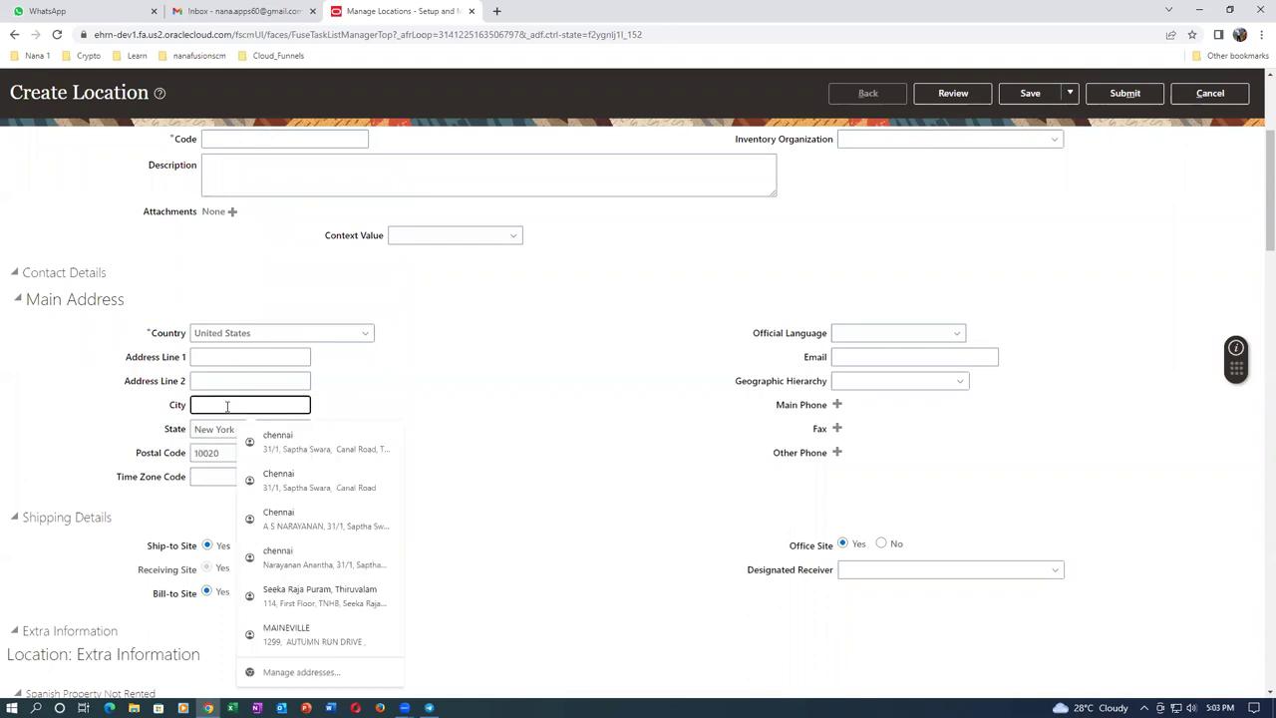
pyautogui.click(171, 438)
pyautogui.hotkey('ctrl', 'a')
pyautogui.write('NY')
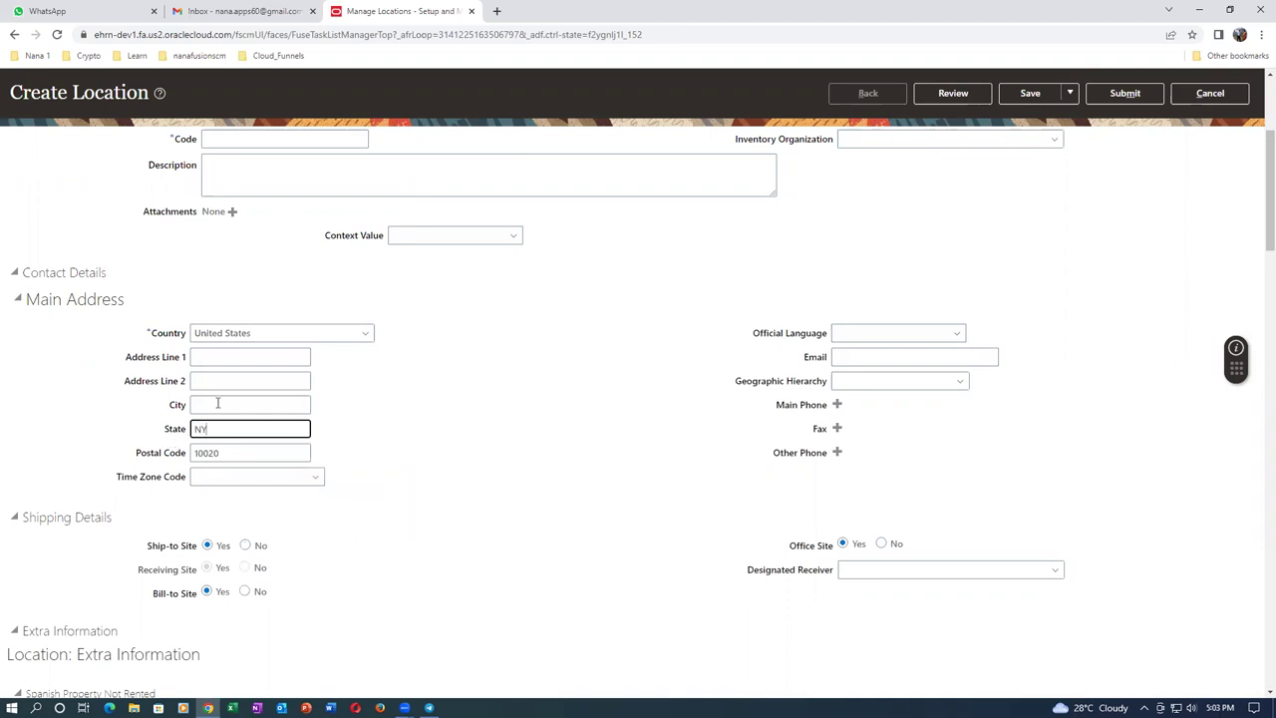
# - Enter city New York and address line 1 'test'
pyautogui.click(218, 404)
pyautogui.write('Neew')
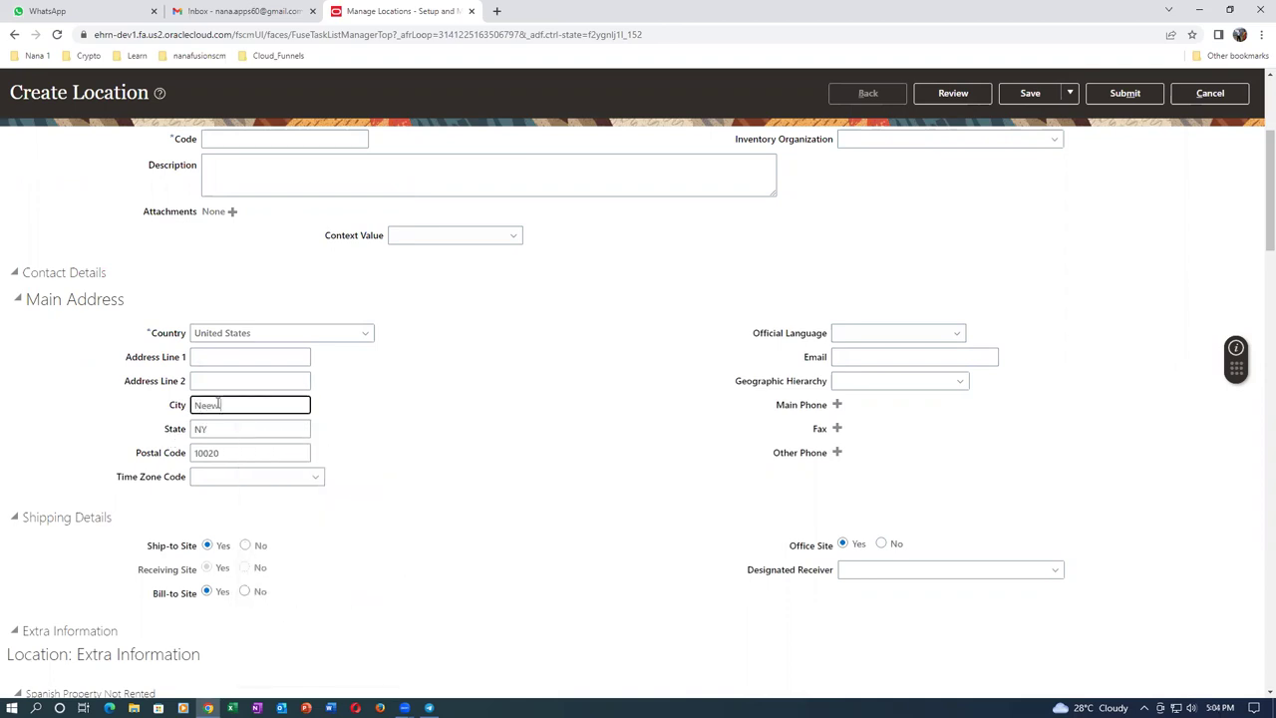
pyautogui.press('BackSpace')
pyautogui.press('BackSpace')
pyautogui.write('w York')
pyautogui.press('Tab')
pyautogui.click(220, 358)
pyautogui.write('cgnjcvgf')
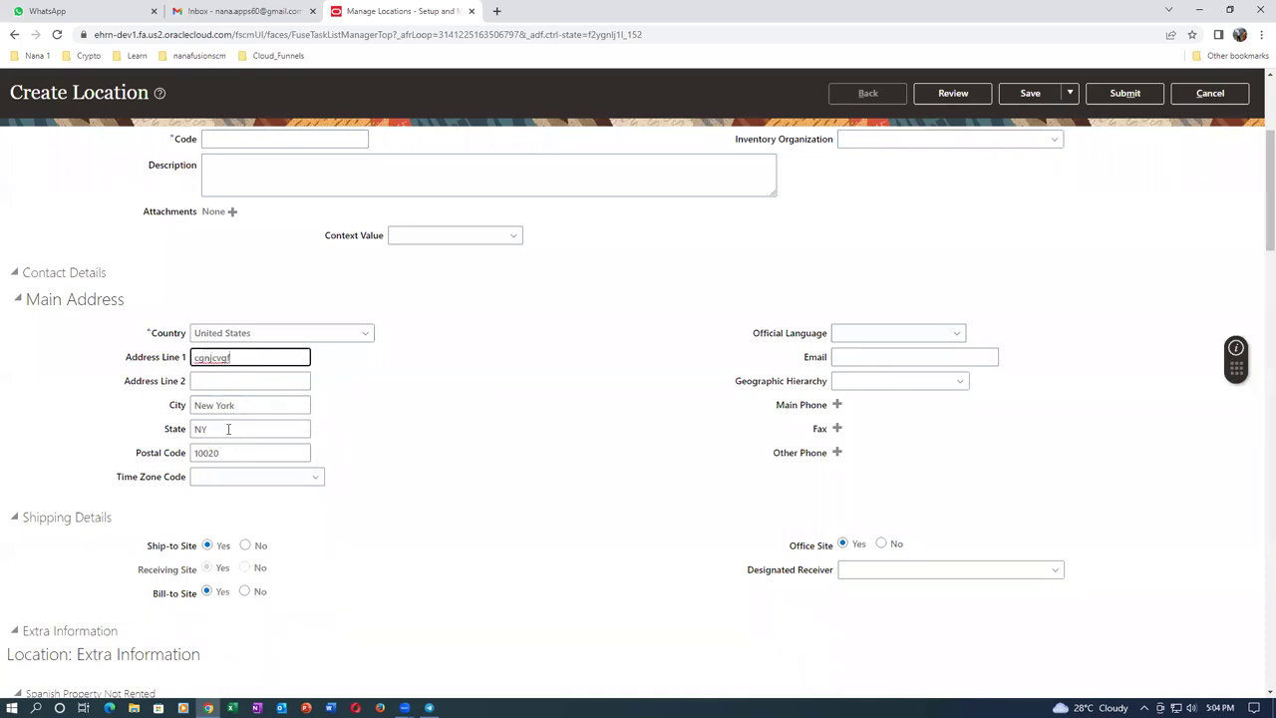
pyautogui.moveTo(242, 363); pyautogui.dragTo(149, 375)
pyautogui.write('test')
pyautogui.press('Tab')
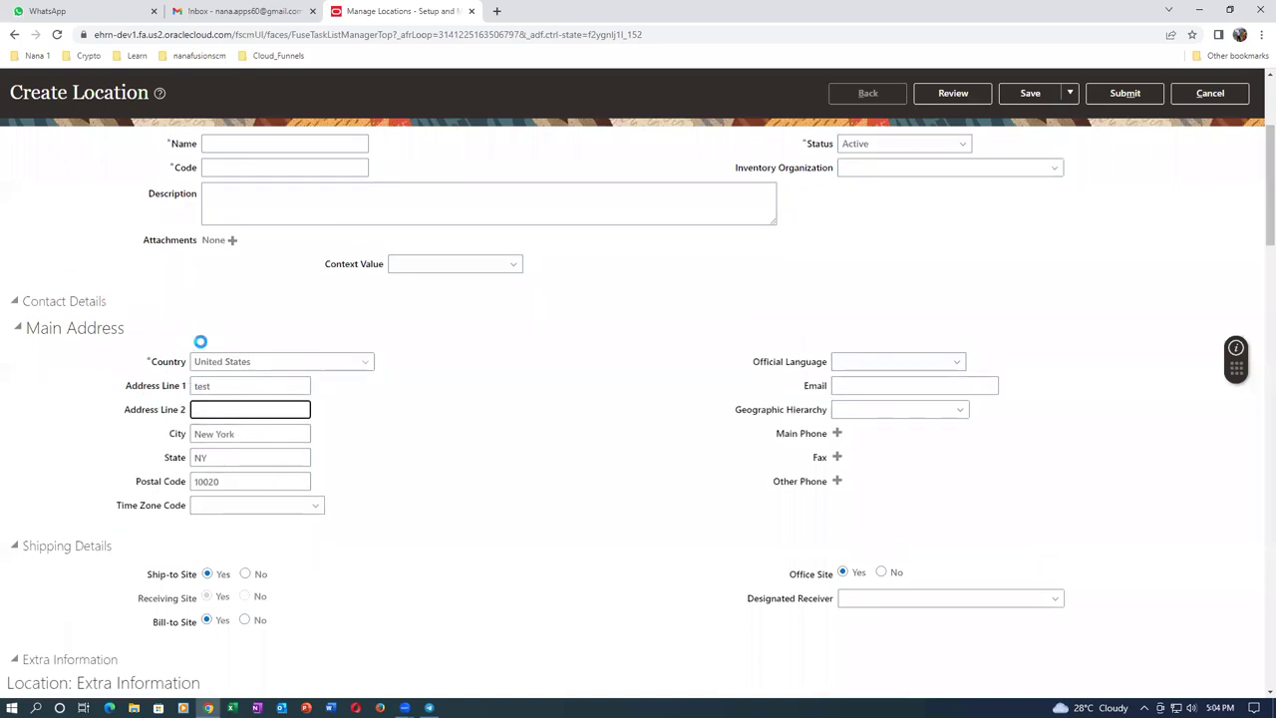
# - Fill in location name 'test', code 'test' and description 'test'
pyautogui.click(235, 316)
pyautogui.write('test')
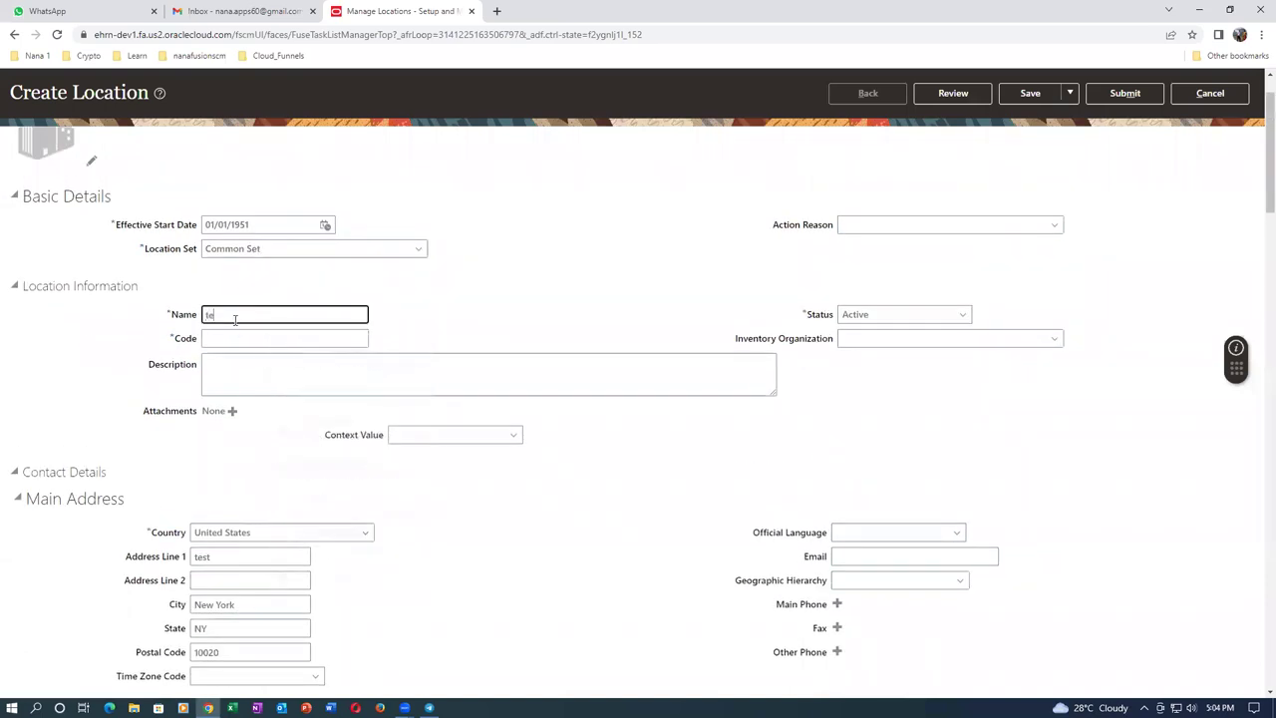
pyautogui.press('Tab')
pyautogui.write('tedst')
pyautogui.press('Tab')
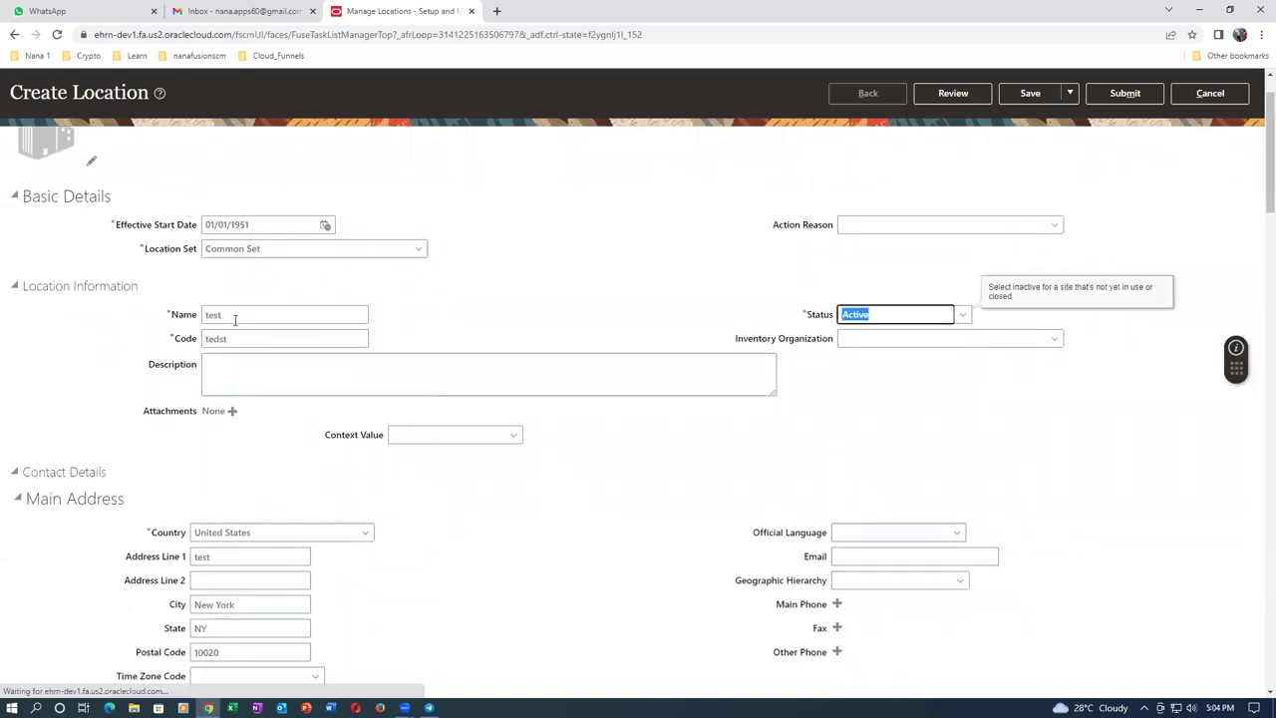
pyautogui.click(245, 338)
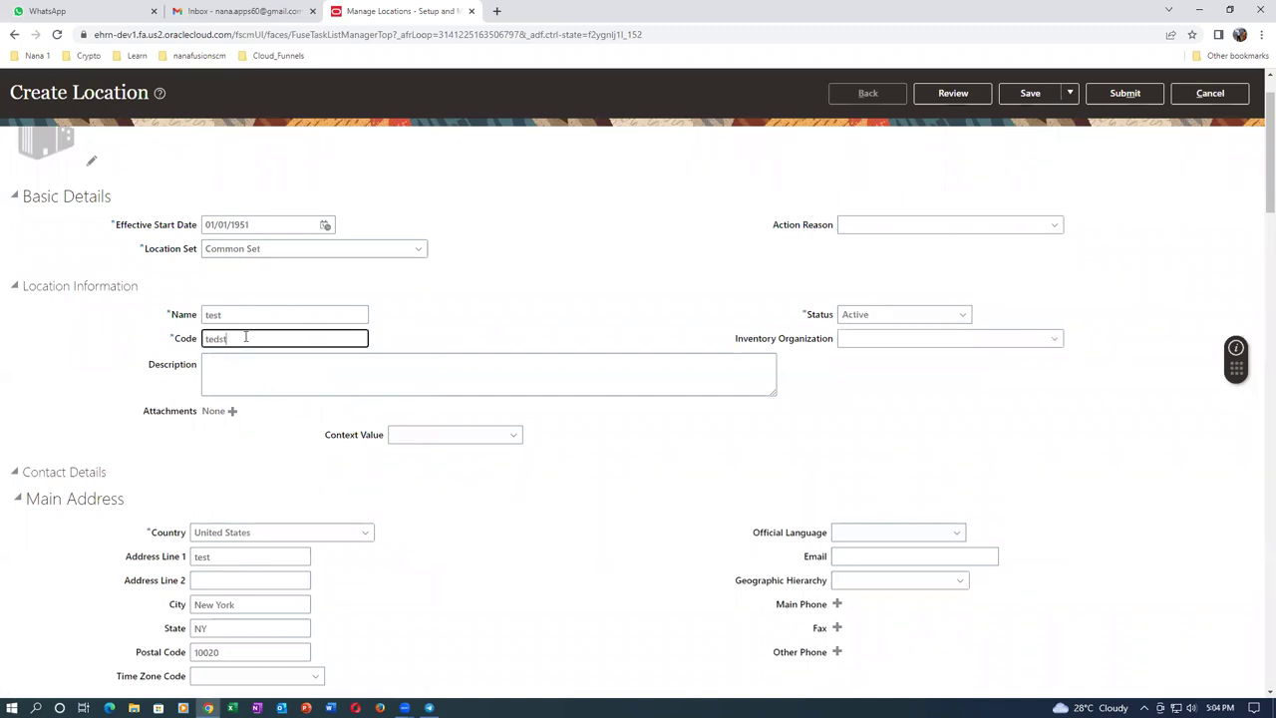
pyautogui.press('BackSpace')
pyautogui.press('BackSpace')
pyautogui.write('st')
pyautogui.press('Tab')
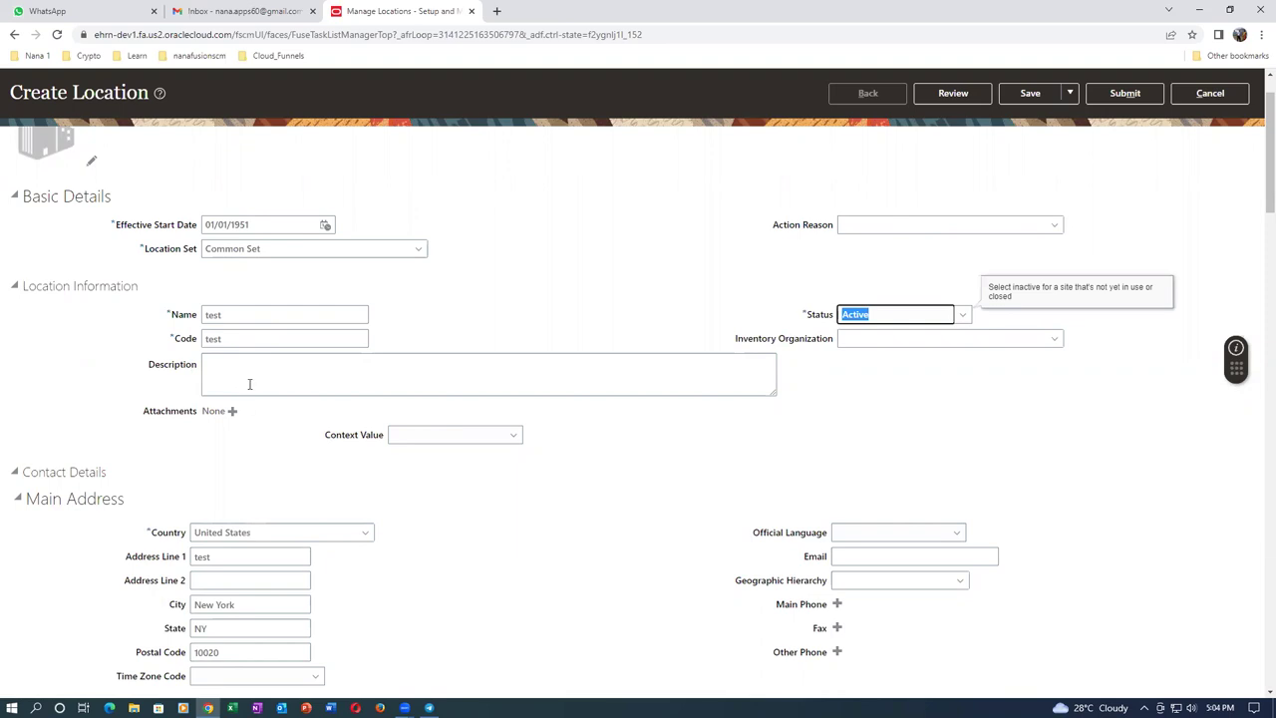
pyautogui.click(244, 384)
pyautogui.write('test')
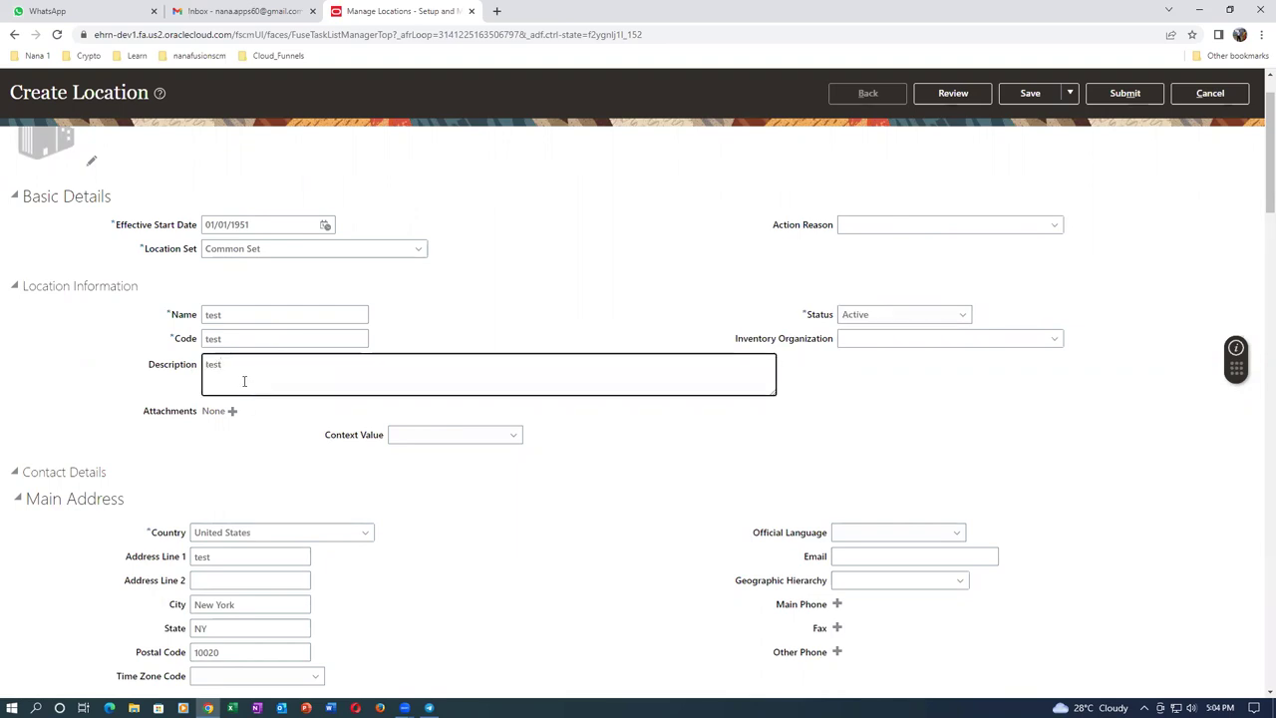
pyautogui.click(427, 510)
pyautogui.scroll(-2, 422, 571)
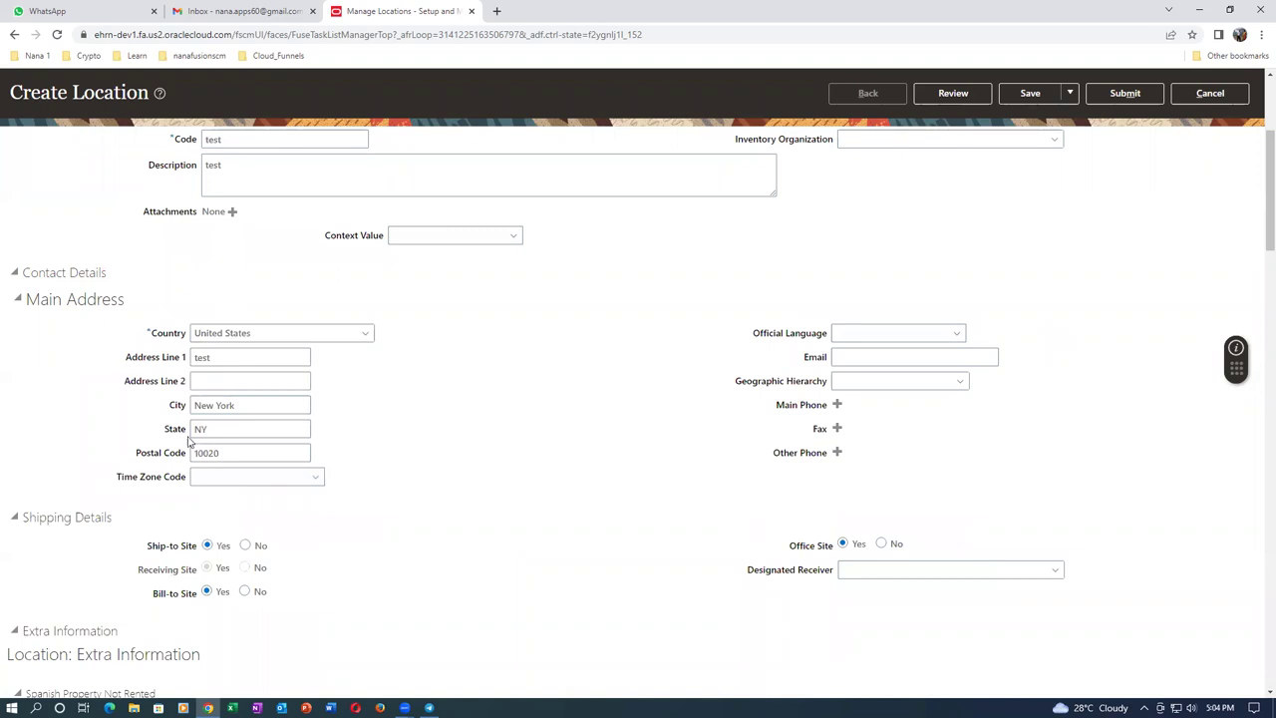
pyautogui.scroll(2, 658, 417)
pyautogui.scroll(2, 657, 418)
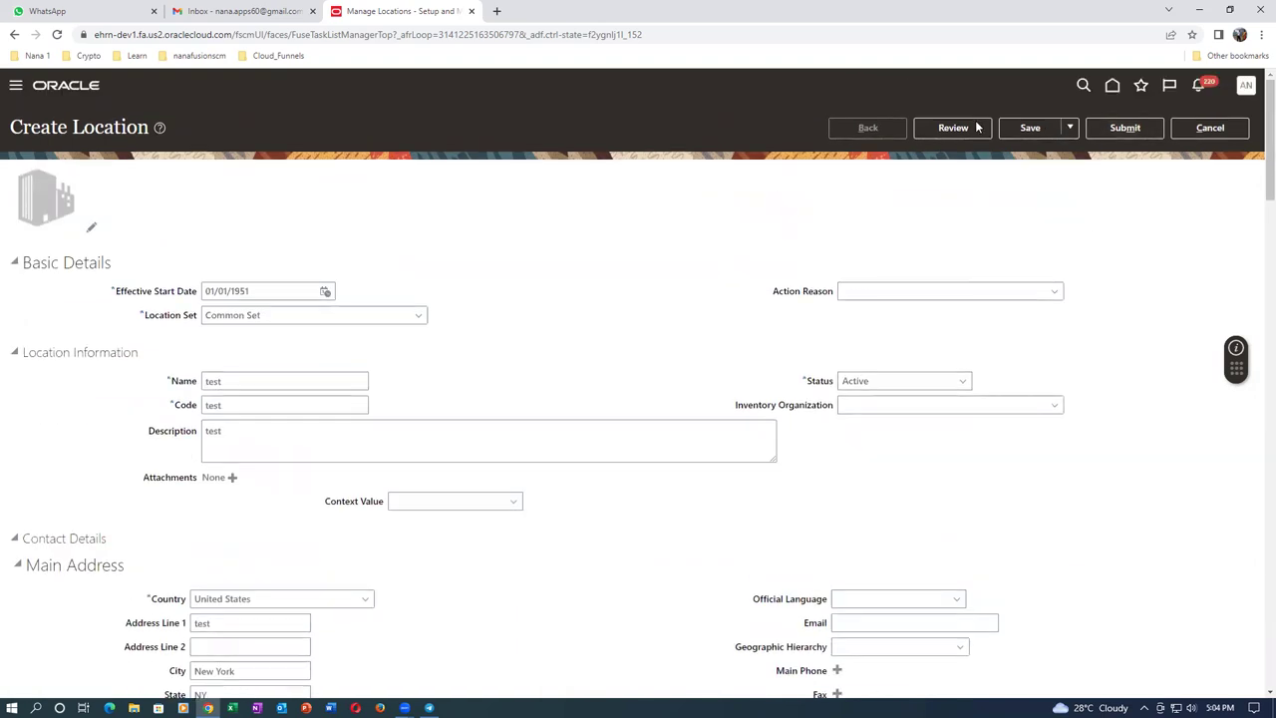
# - After the duplicate-code error, change the values to test123, test123 and test23, then save again
pyautogui.click(1026, 127)
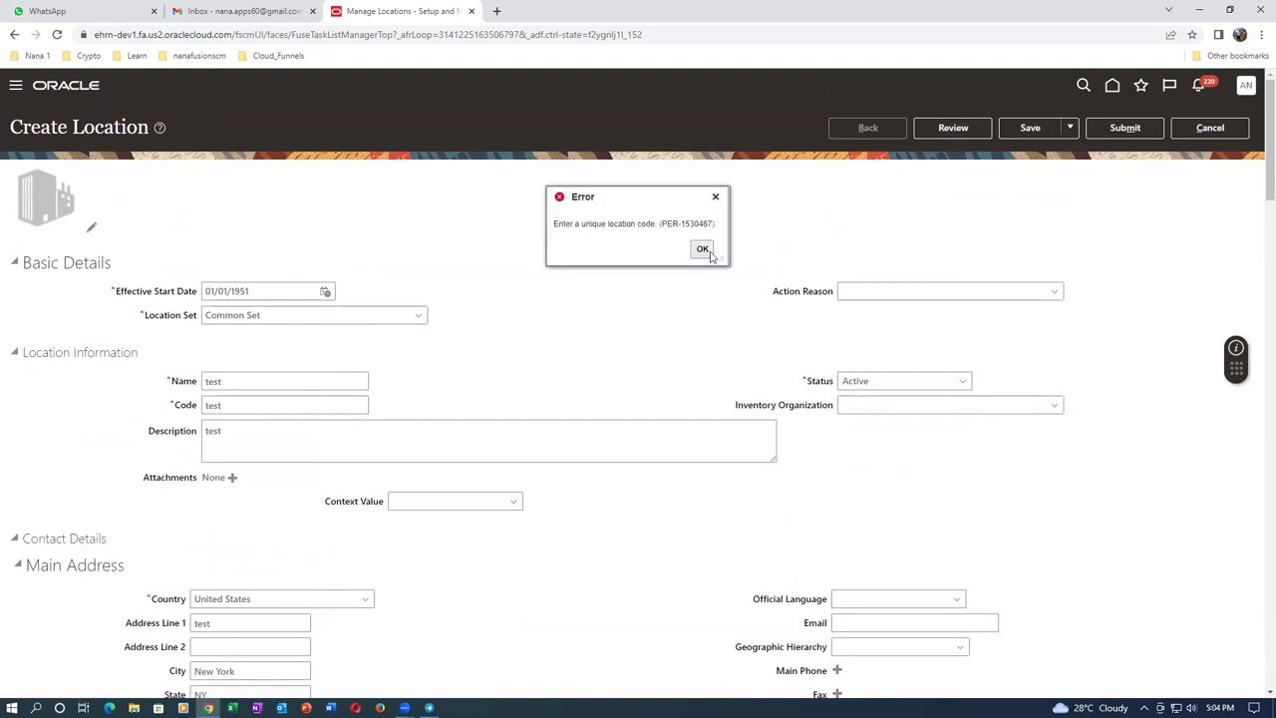
pyautogui.click(702, 248)
pyautogui.click(267, 377)
pyautogui.write('1')
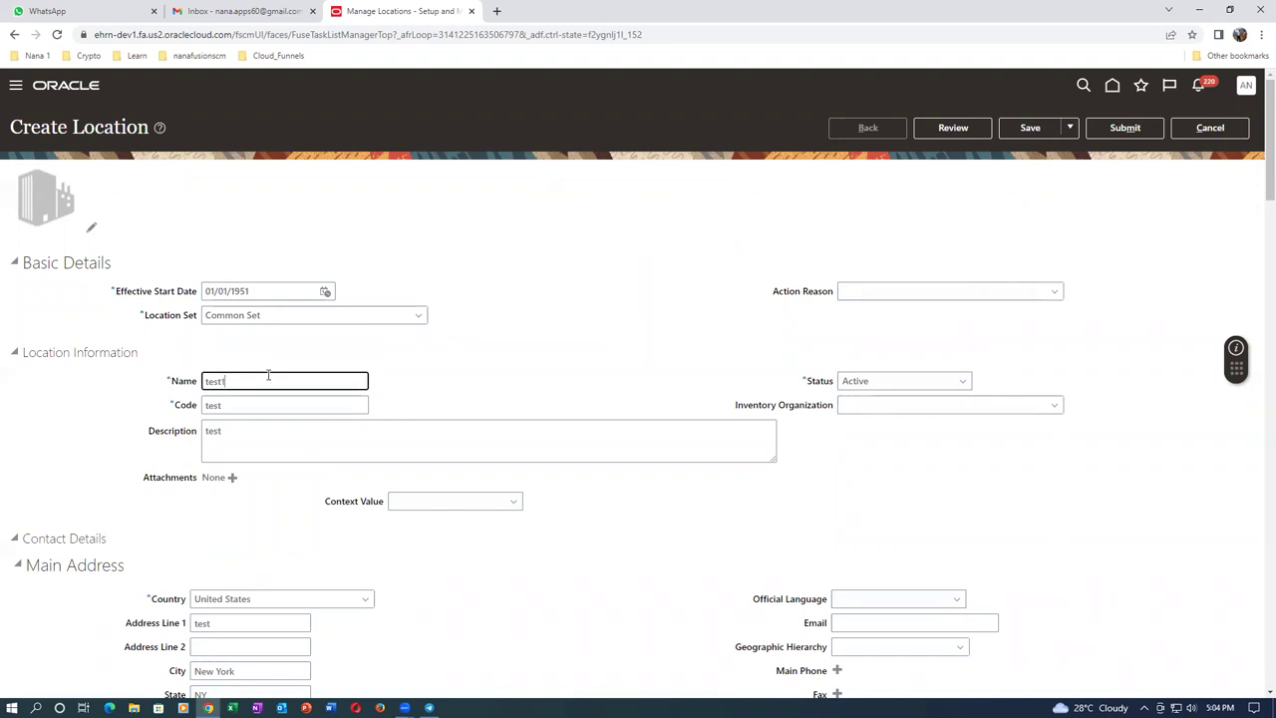
pyautogui.write('23')
pyautogui.click(261, 402)
pyautogui.write('123')
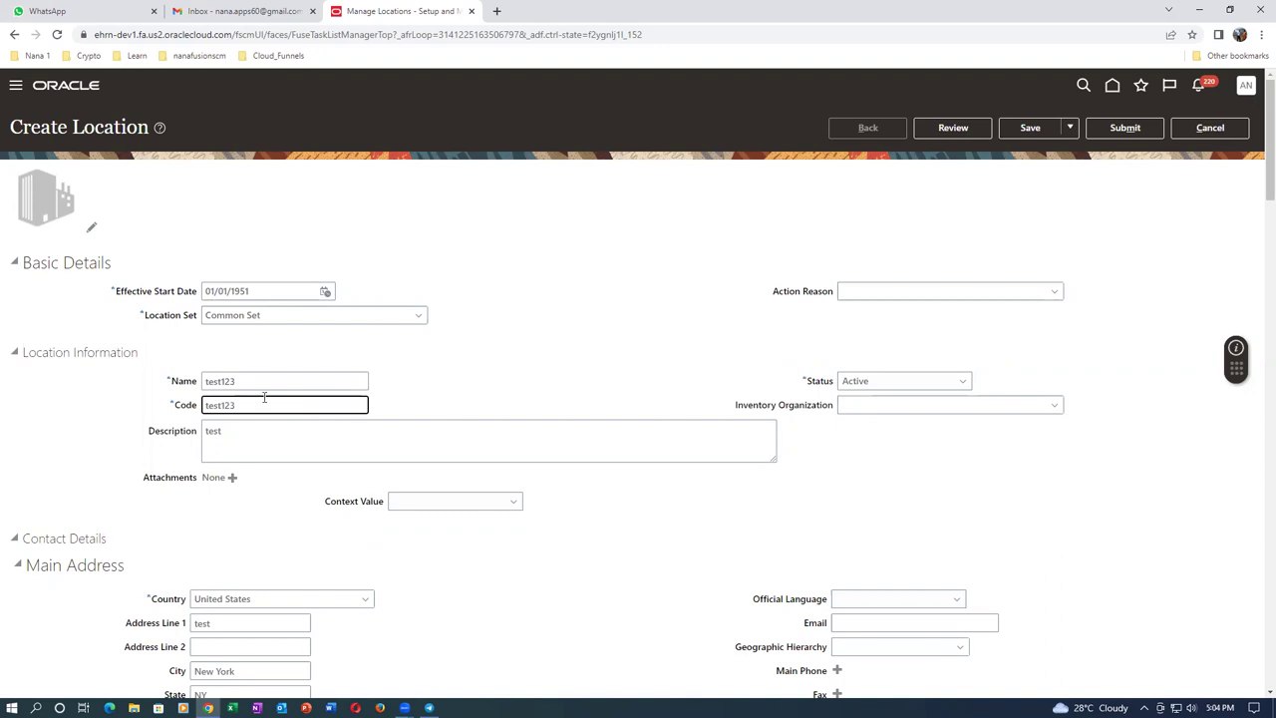
pyautogui.click(257, 439)
pyautogui.write('23')
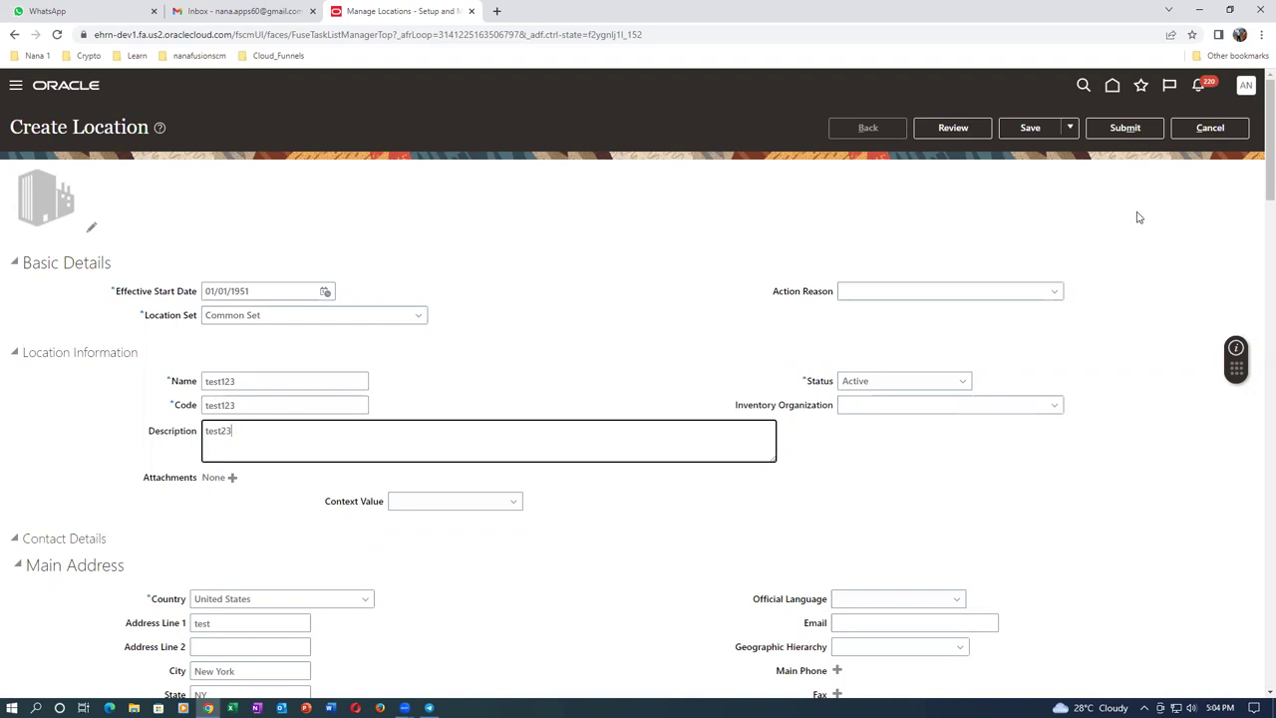
pyautogui.click(1022, 132)
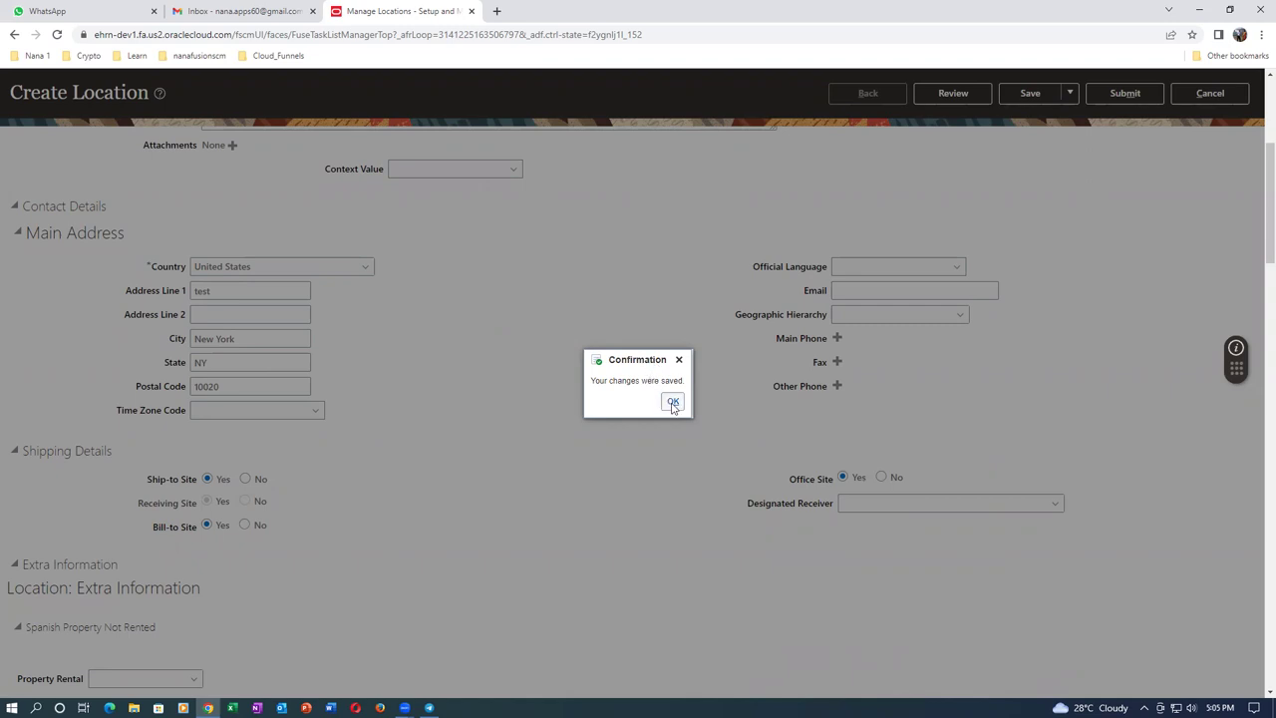
# - Dismiss the save confirmation and review the saved name, code and description
pyautogui.click(673, 402)
pyautogui.scroll(3, 672, 407)
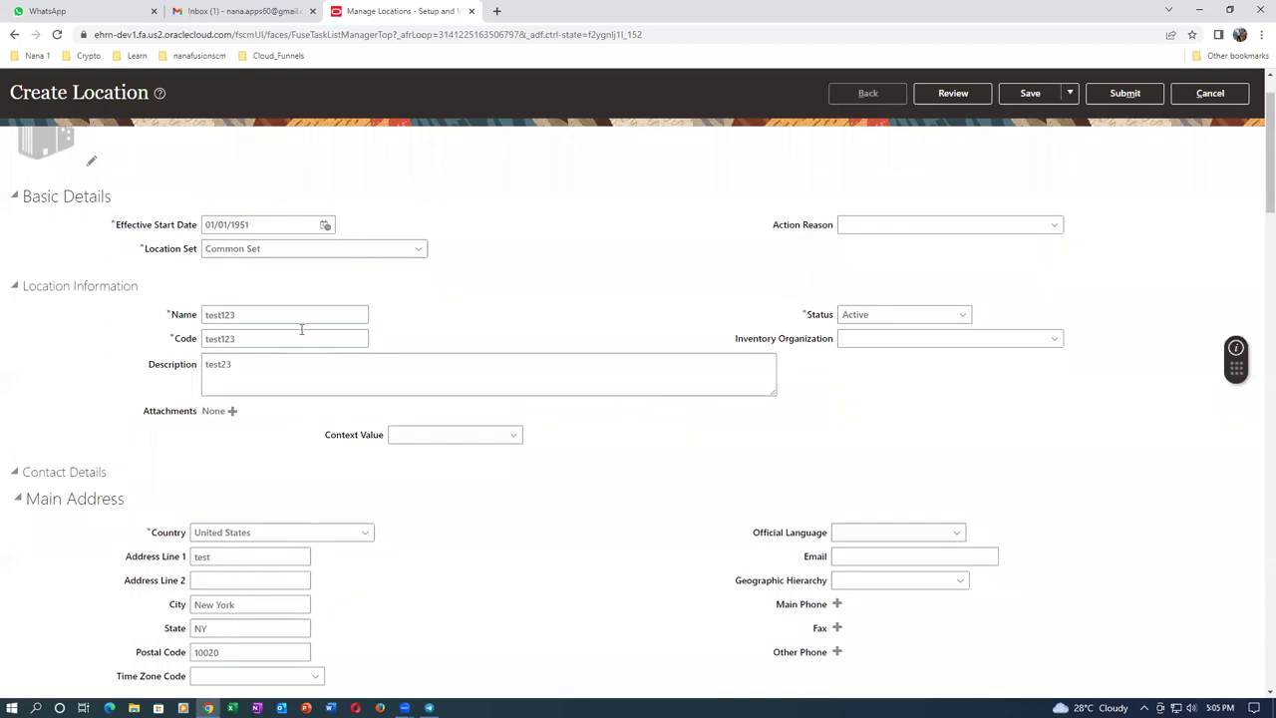
pyautogui.click(260, 317)
pyautogui.doubleClick(260, 317)
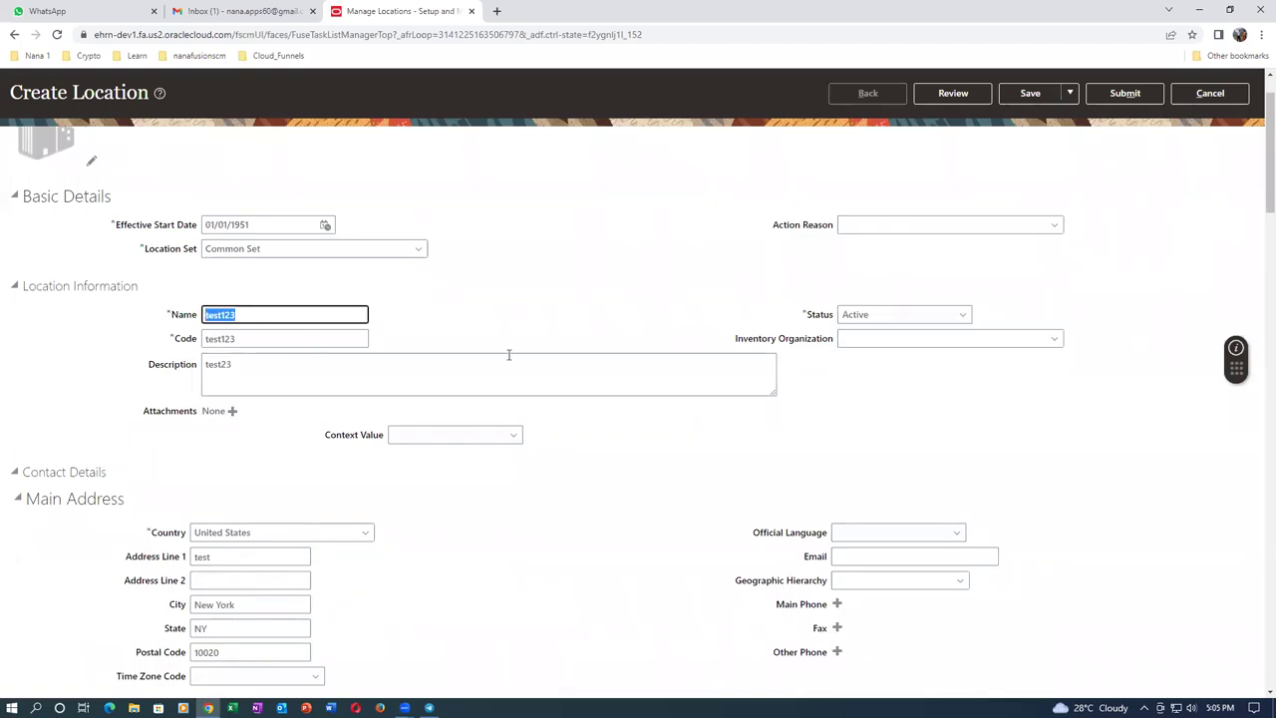
pyautogui.click(242, 339)
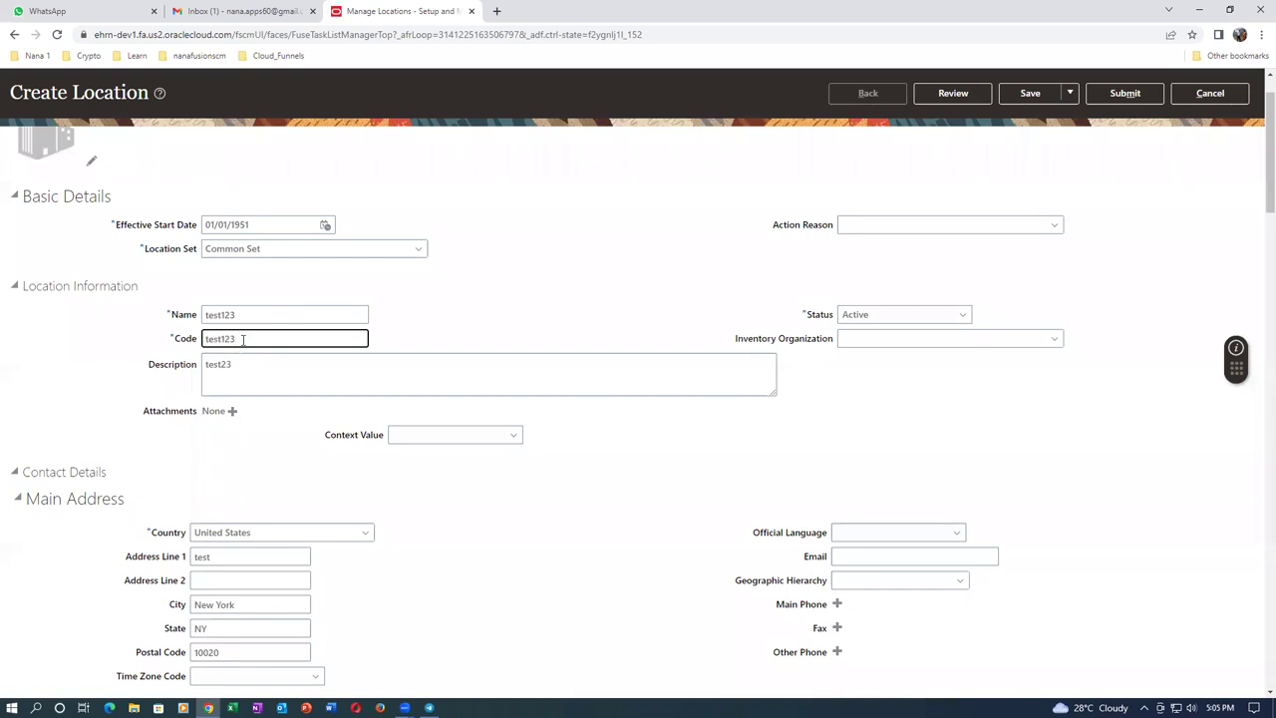
pyautogui.click(255, 380)
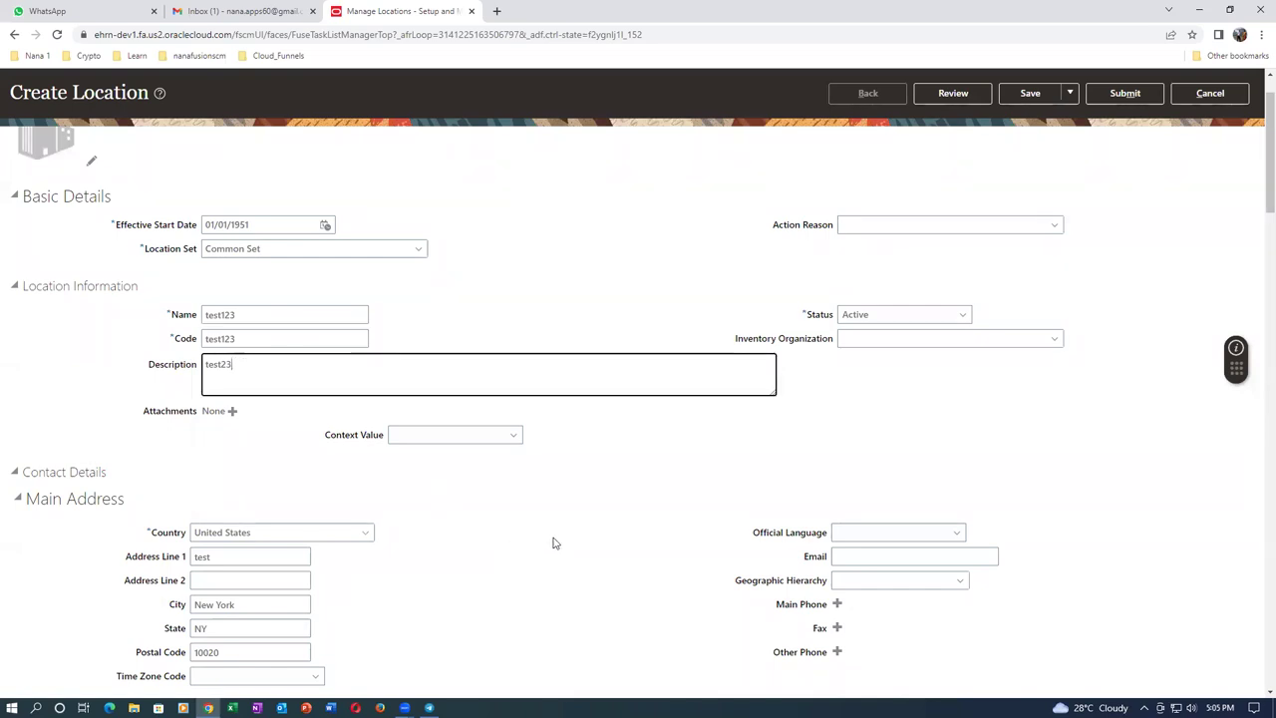
pyautogui.scroll(-2, 554, 542)
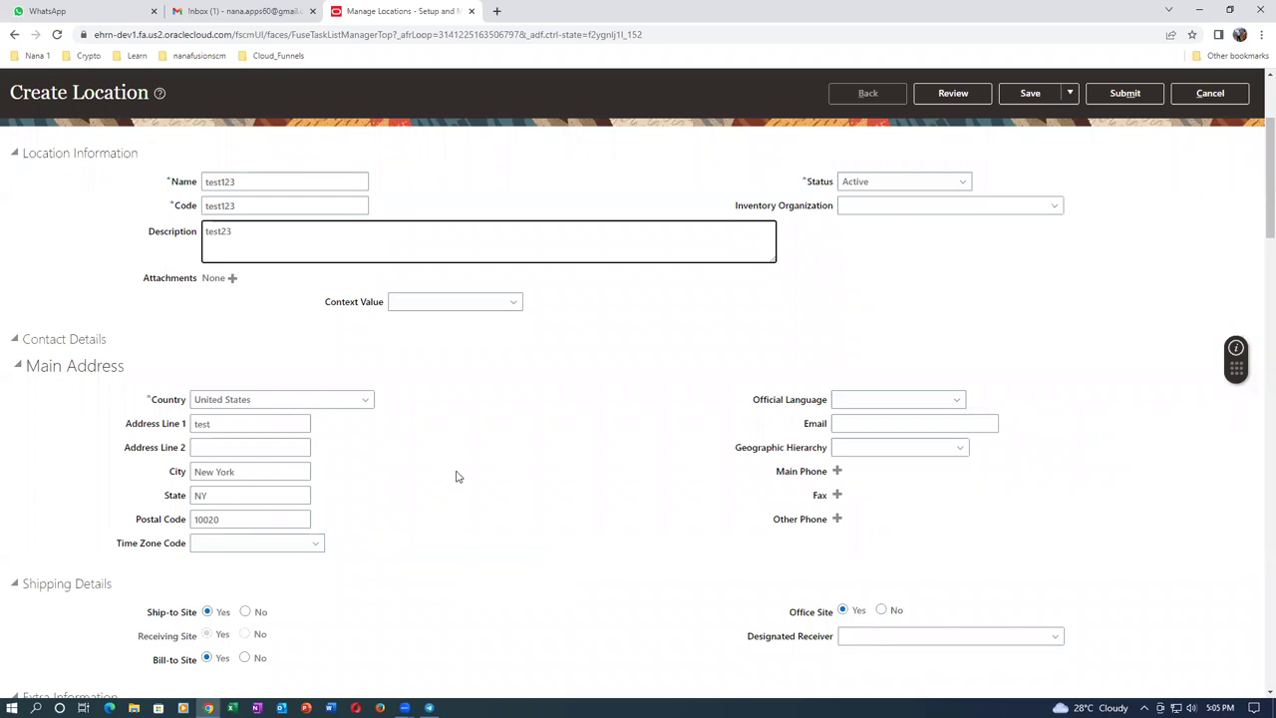
# - Cancel out of Create Location, confirm leaving, and switch to the Gmail inbox
pyautogui.click(1234, 92)
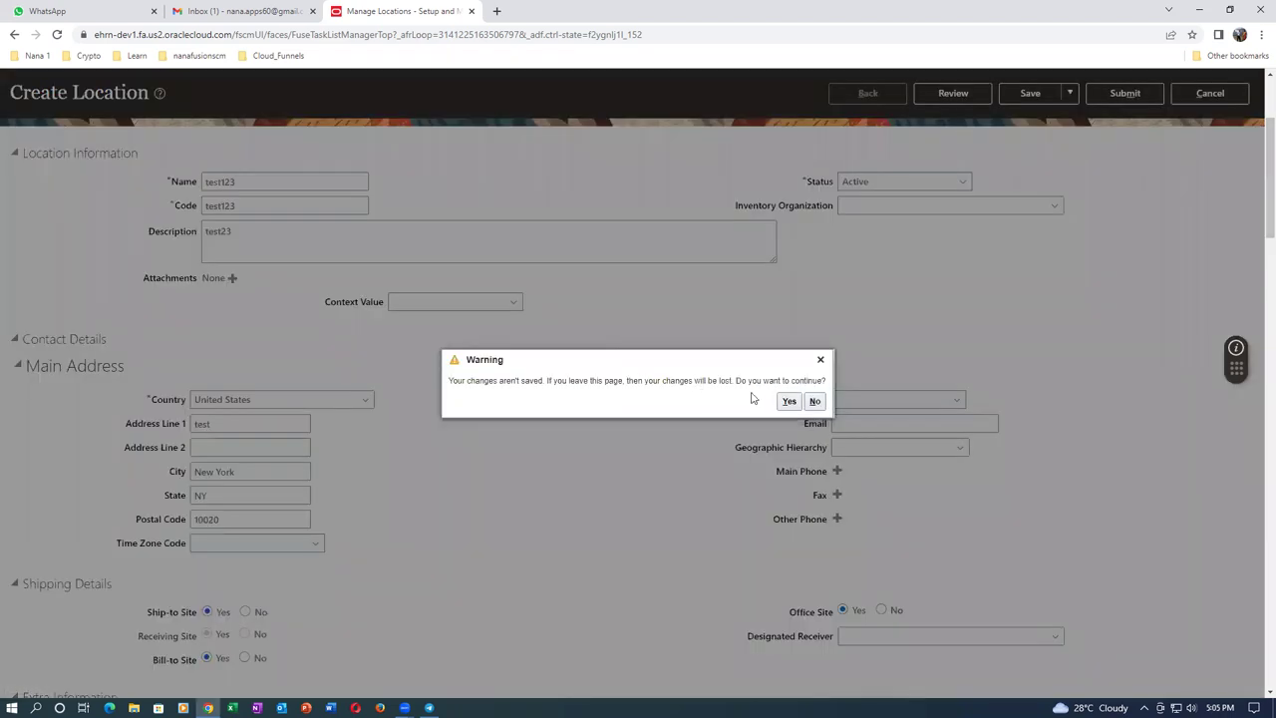
pyautogui.click(788, 401)
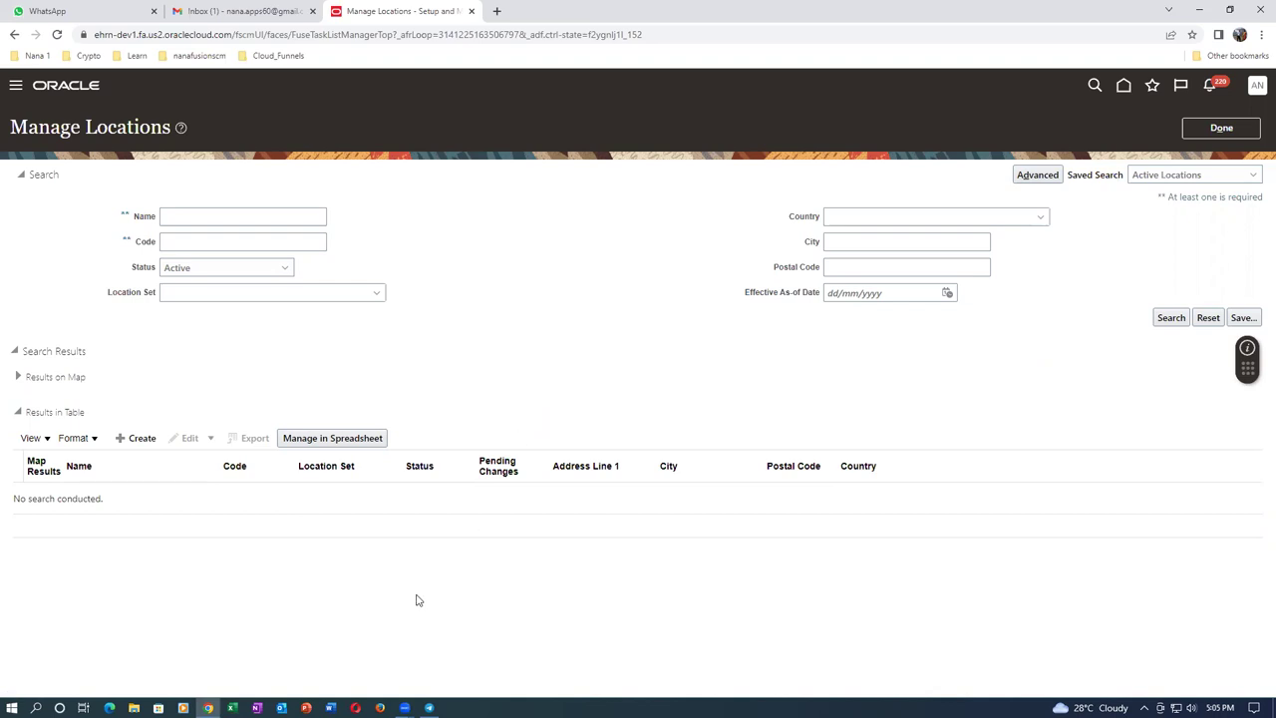
pyautogui.click(244, 11)
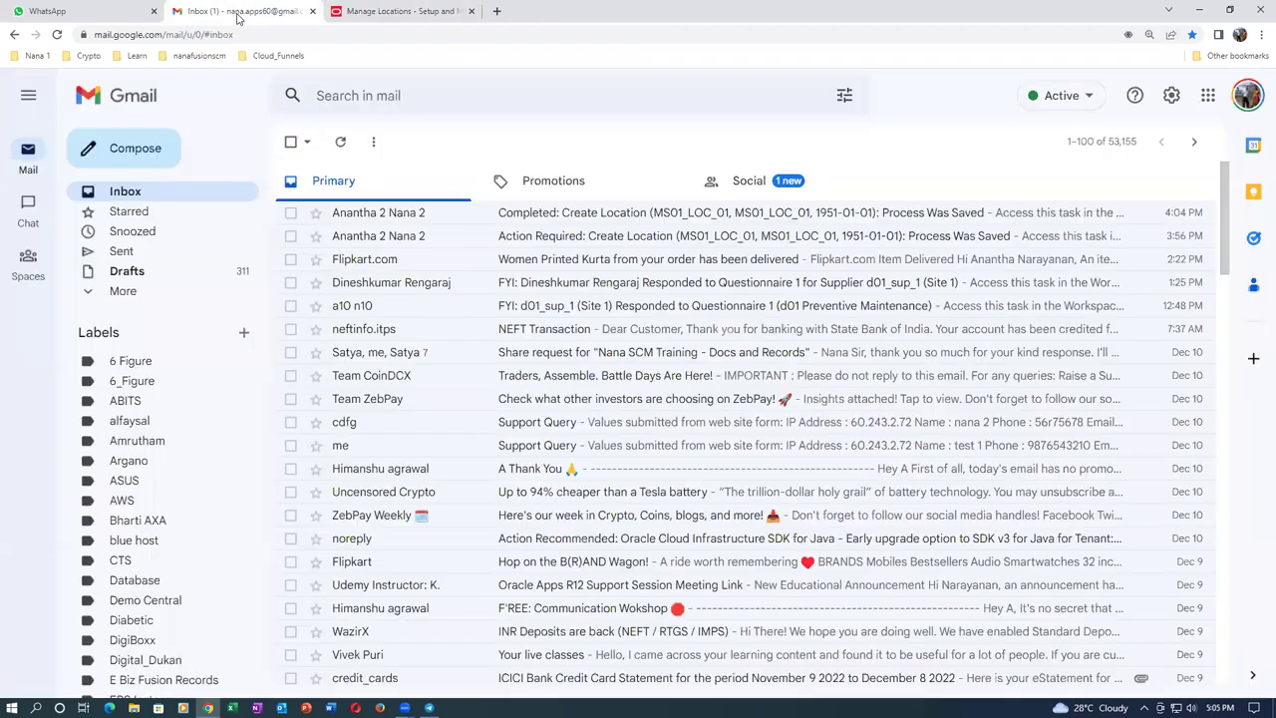
# - Read the location notification e-mail, close the Oracle Manage Locations tab, and bring up Telegram
pyautogui.click(593, 217)
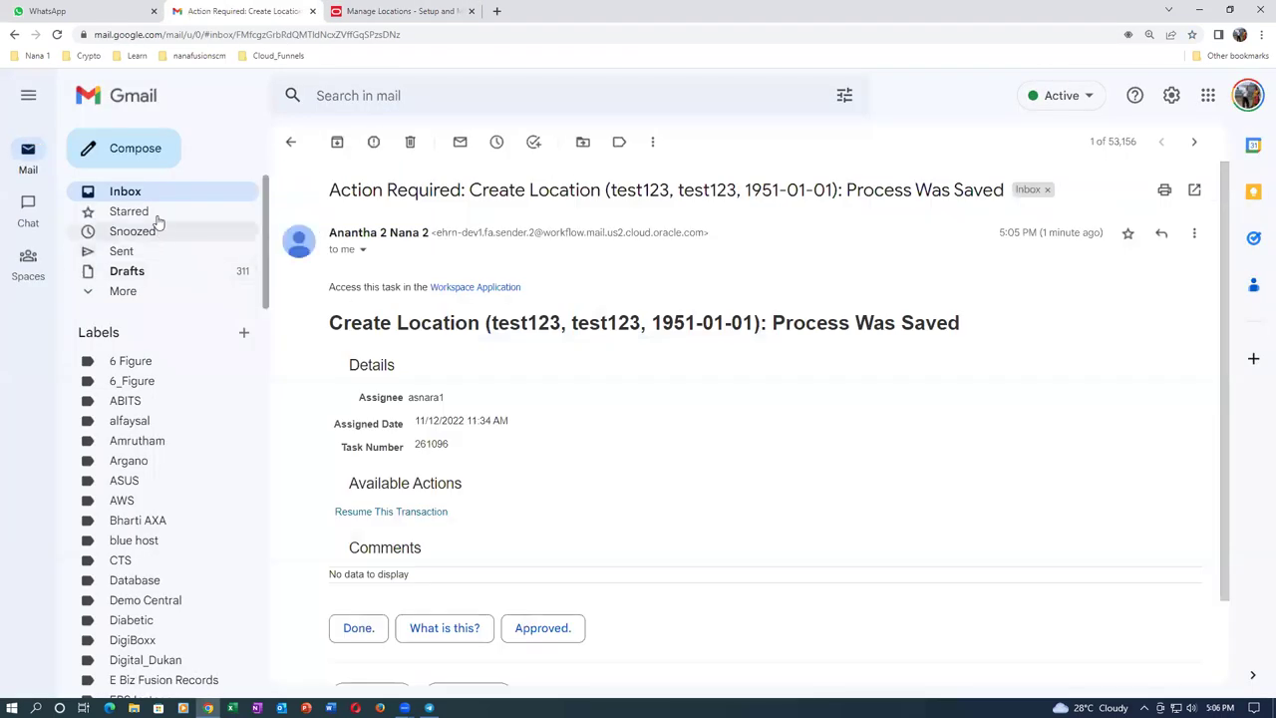
pyautogui.click(126, 191)
pyautogui.click(399, 11)
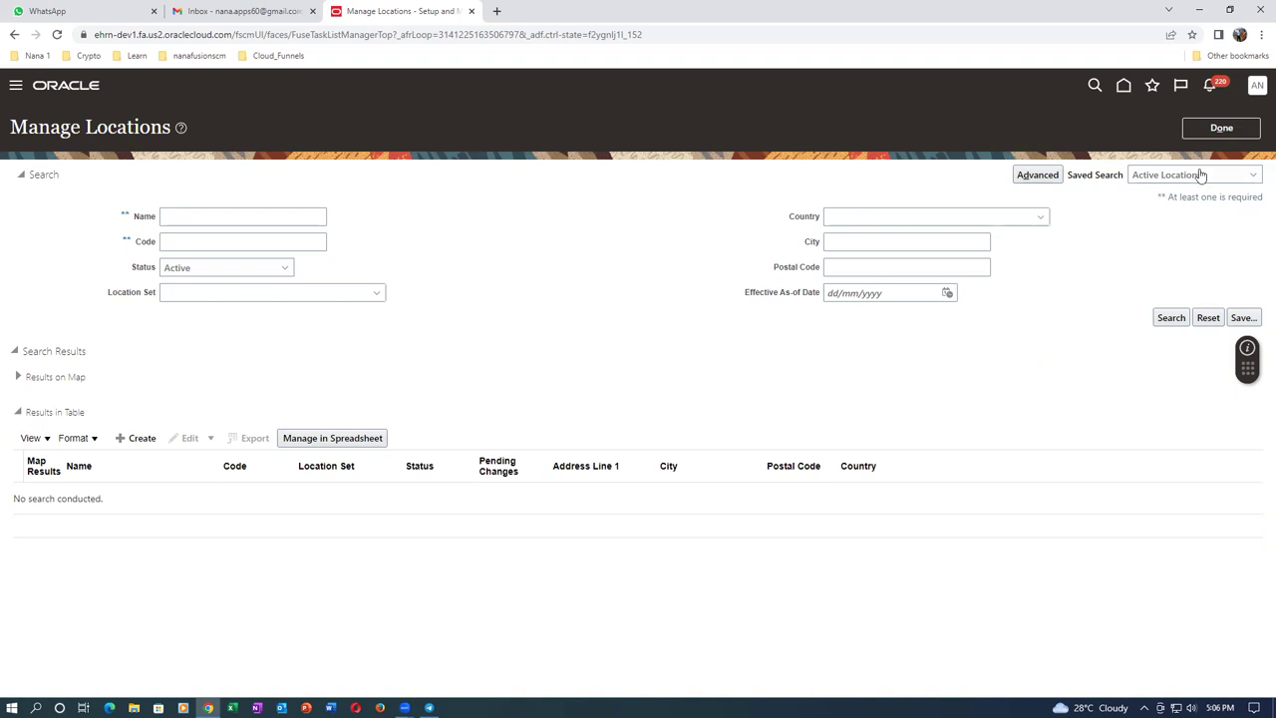
pyautogui.click(1220, 128)
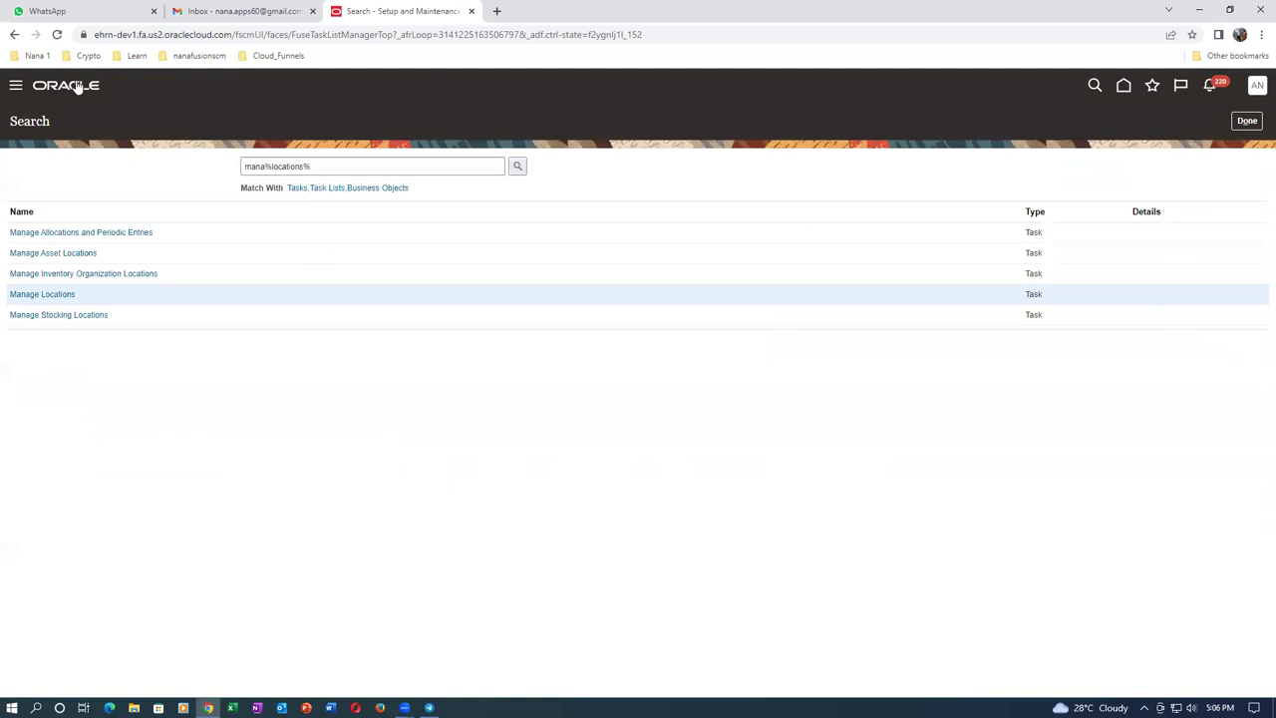
pyautogui.click(471, 11)
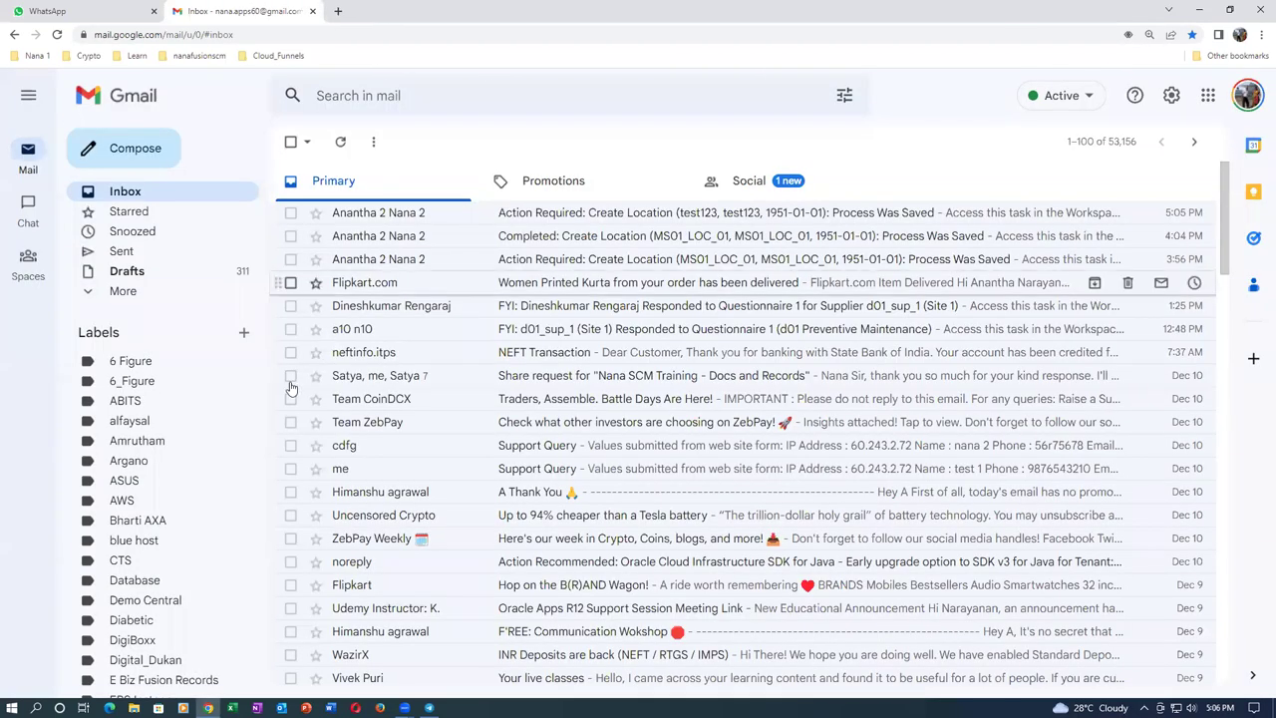
pyautogui.click(428, 707)
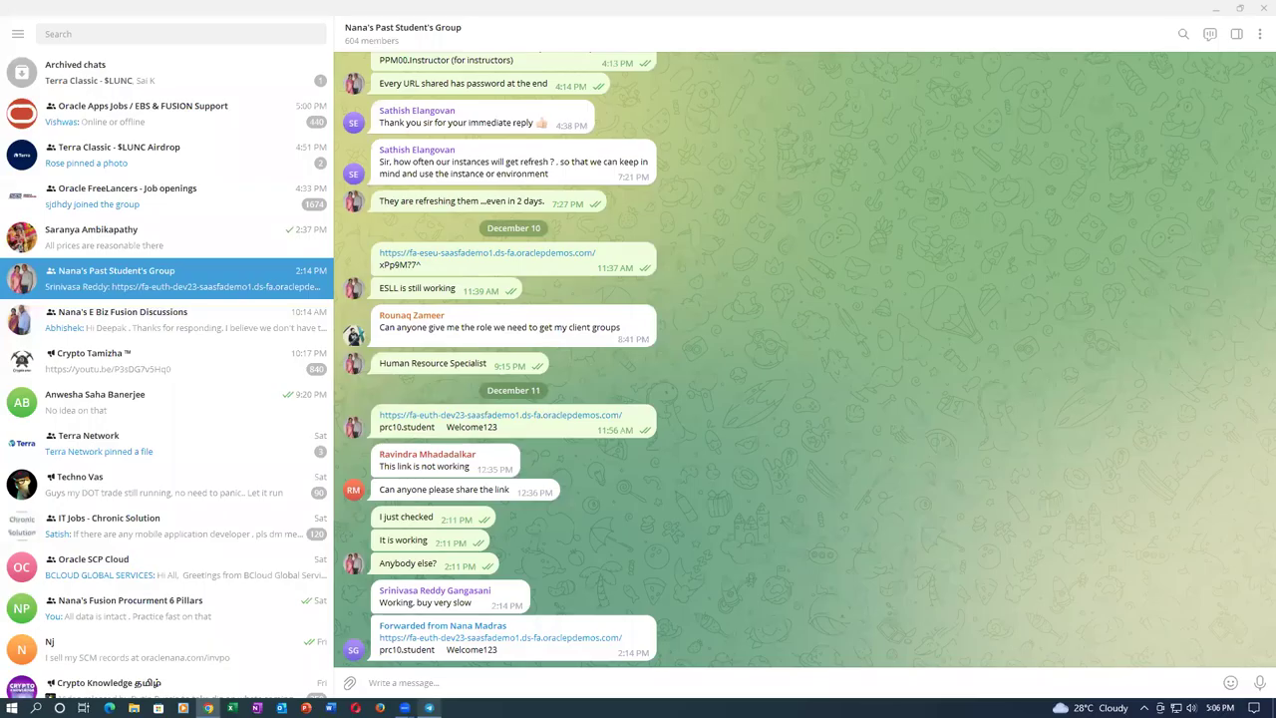
# - Check the forwarded demo login message in Telegram, then go back to the Gmail inbox
pyautogui.rightClick(530, 646)
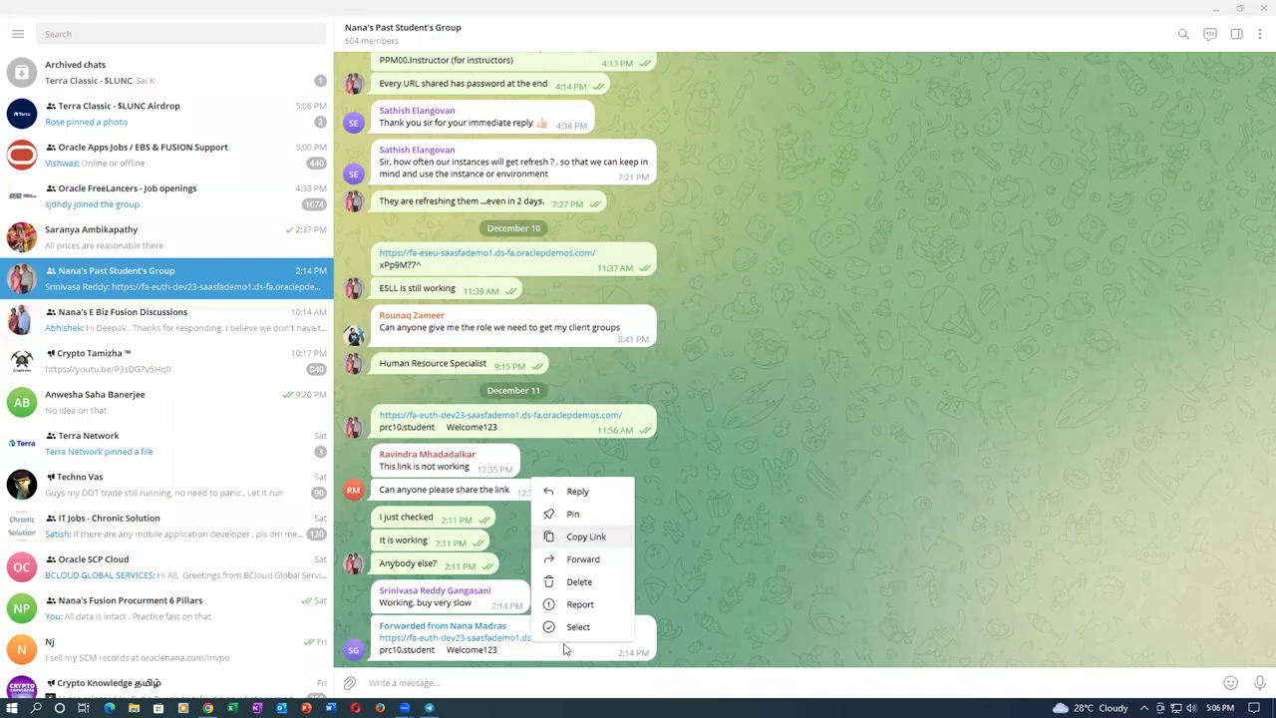
pyautogui.click(566, 648)
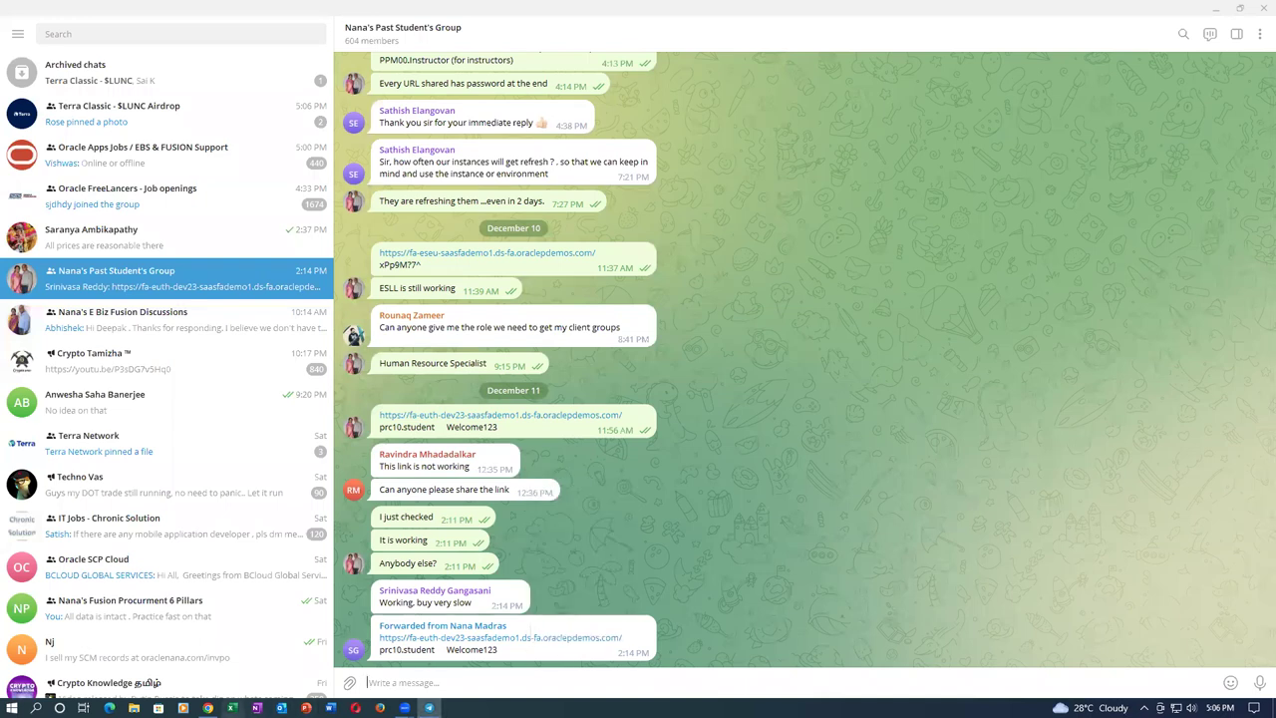
pyautogui.click(208, 707)
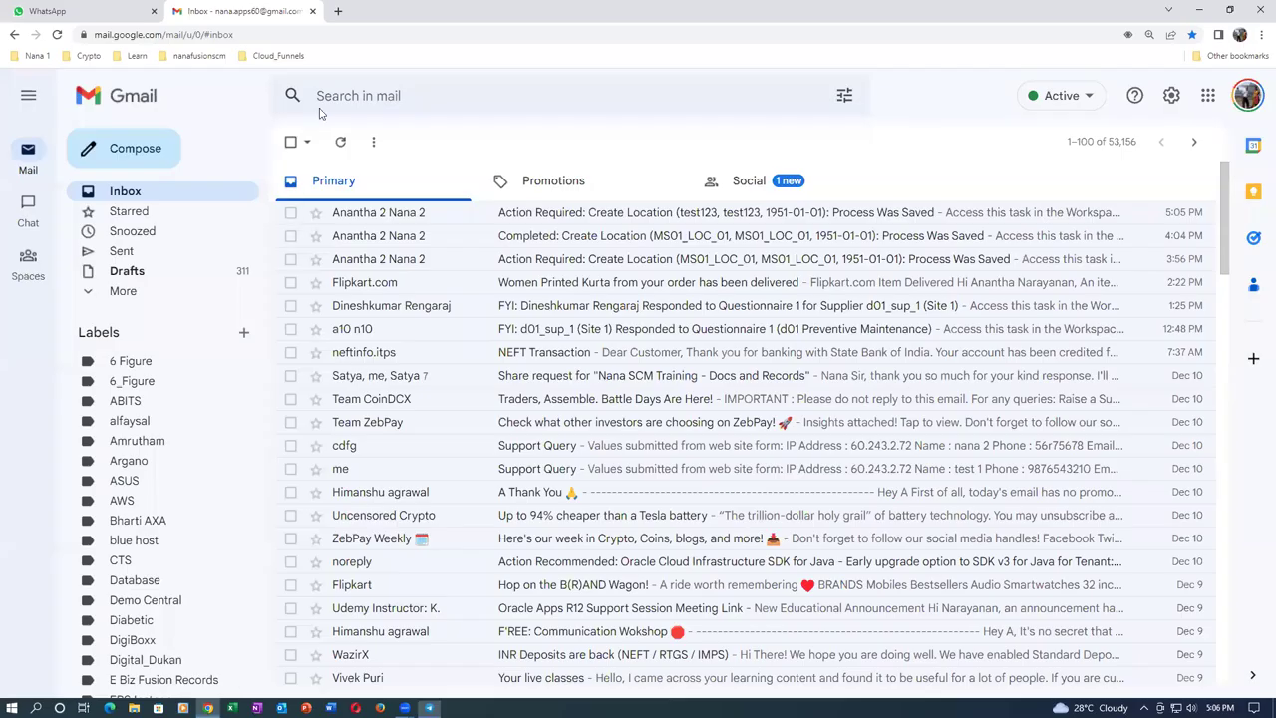
# - Load the demo instance URL in a new tab and sign in with the saved student login
pyautogui.click(336, 11)
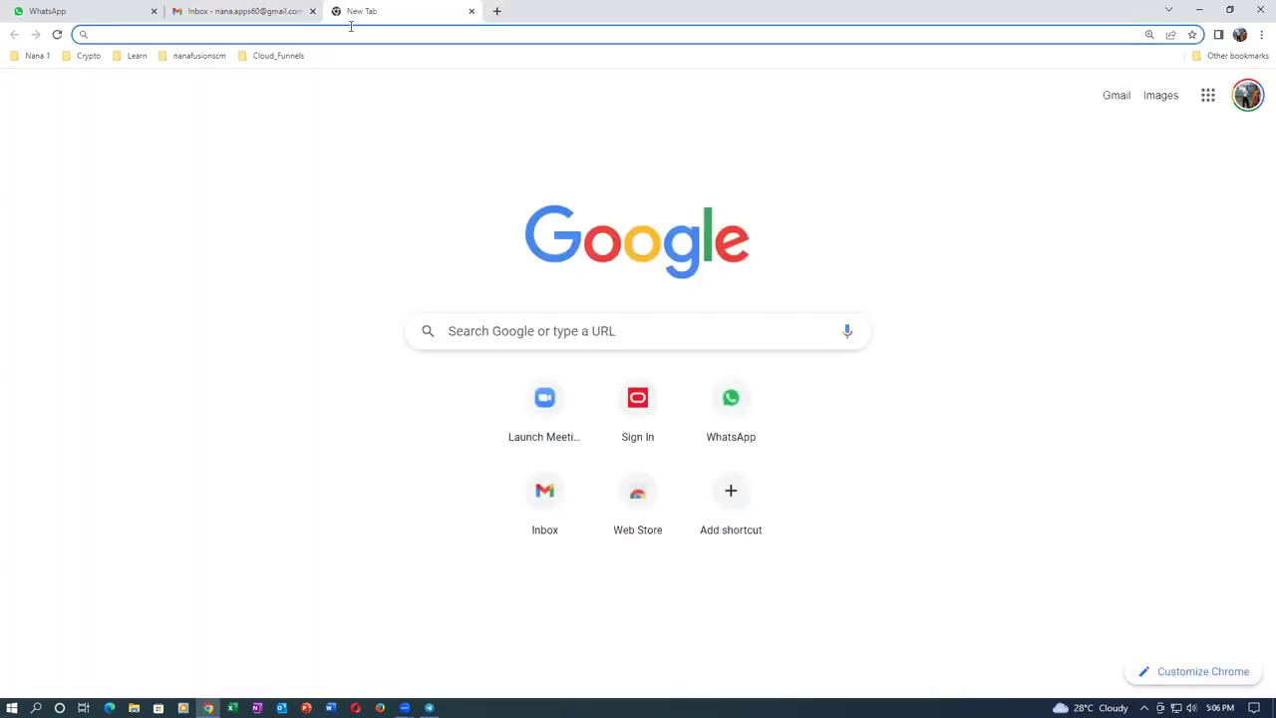
pyautogui.write('https://fa-euth-dev23-saasfademo1.ds-fa.oraclepdemos.com/')
pyautogui.press('Return')
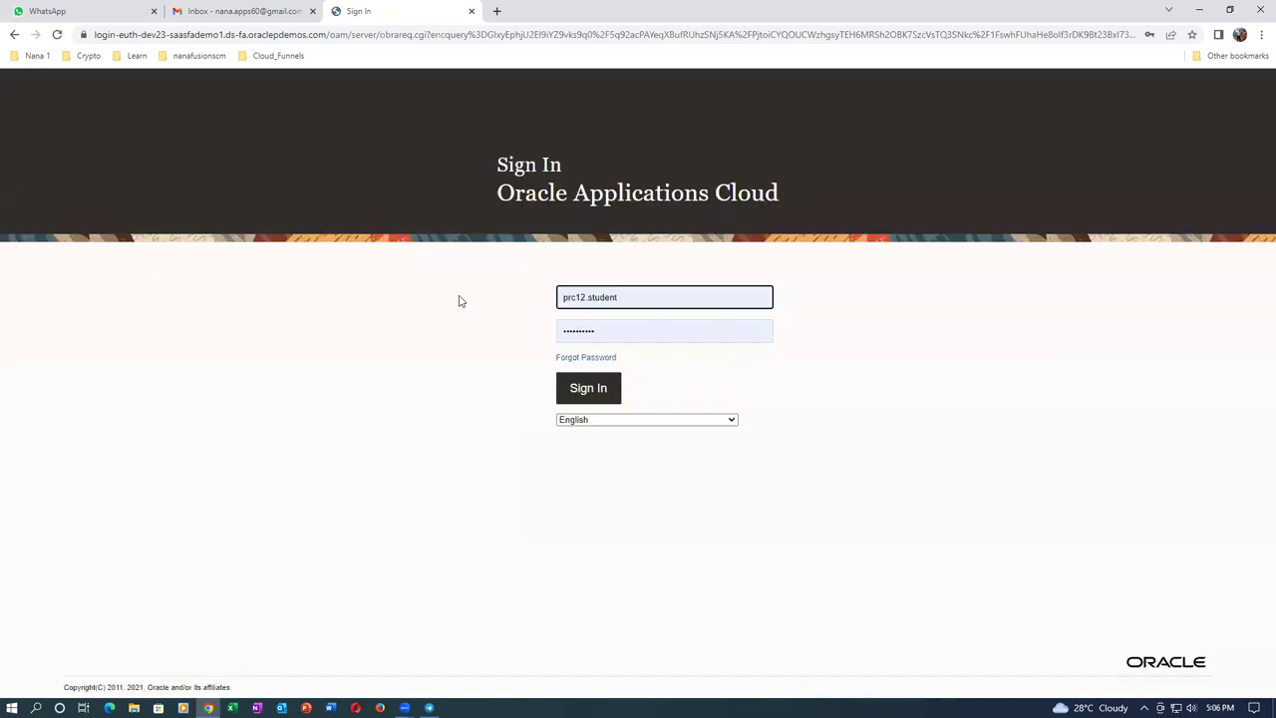
pyautogui.click(629, 296)
pyautogui.write('prc10')
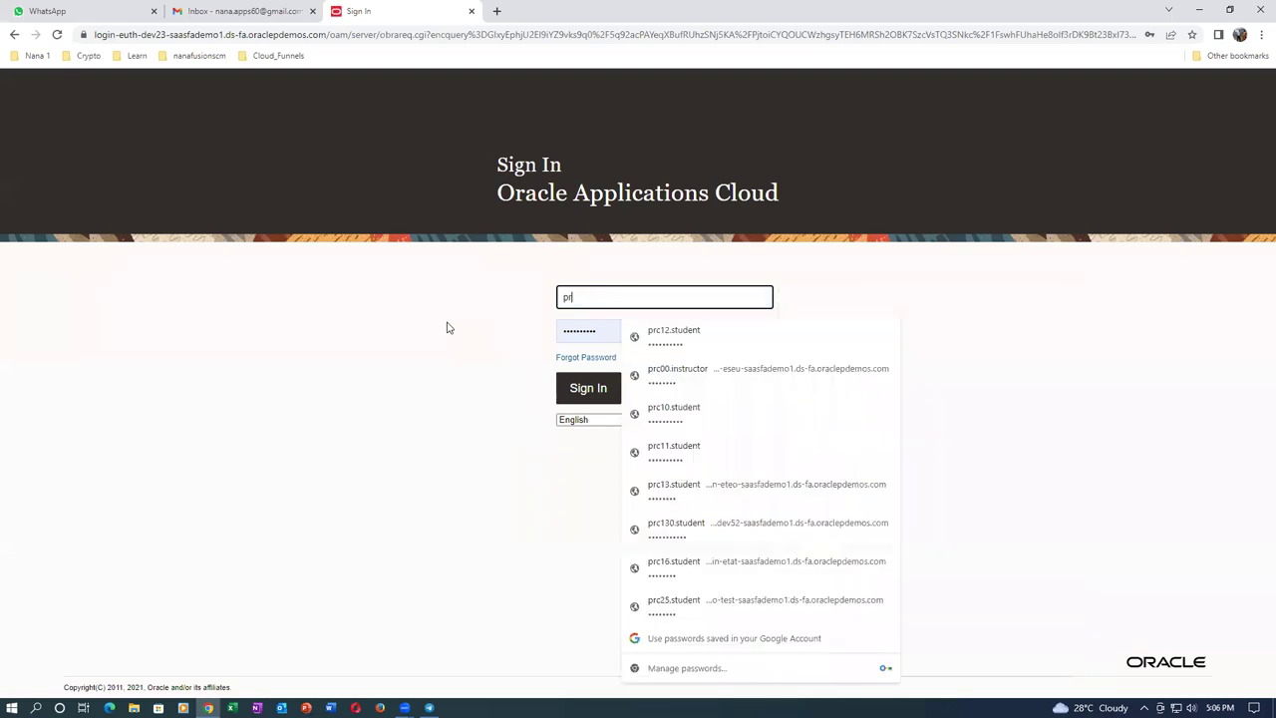
pyautogui.click(665, 335)
pyautogui.click(606, 390)
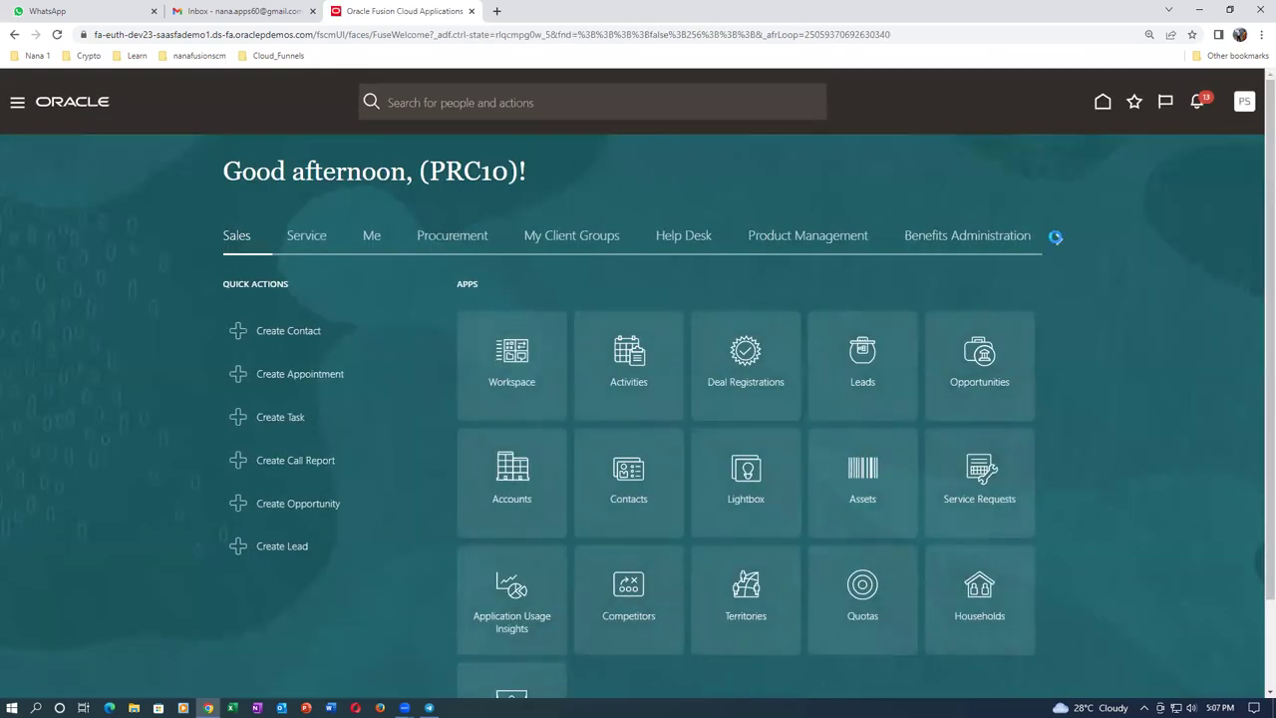
# - Scroll the app groups to Tools and go to Security Console's User Accounts page
pyautogui.click(1059, 239)
pyautogui.click(1058, 239)
pyautogui.click(1058, 239)
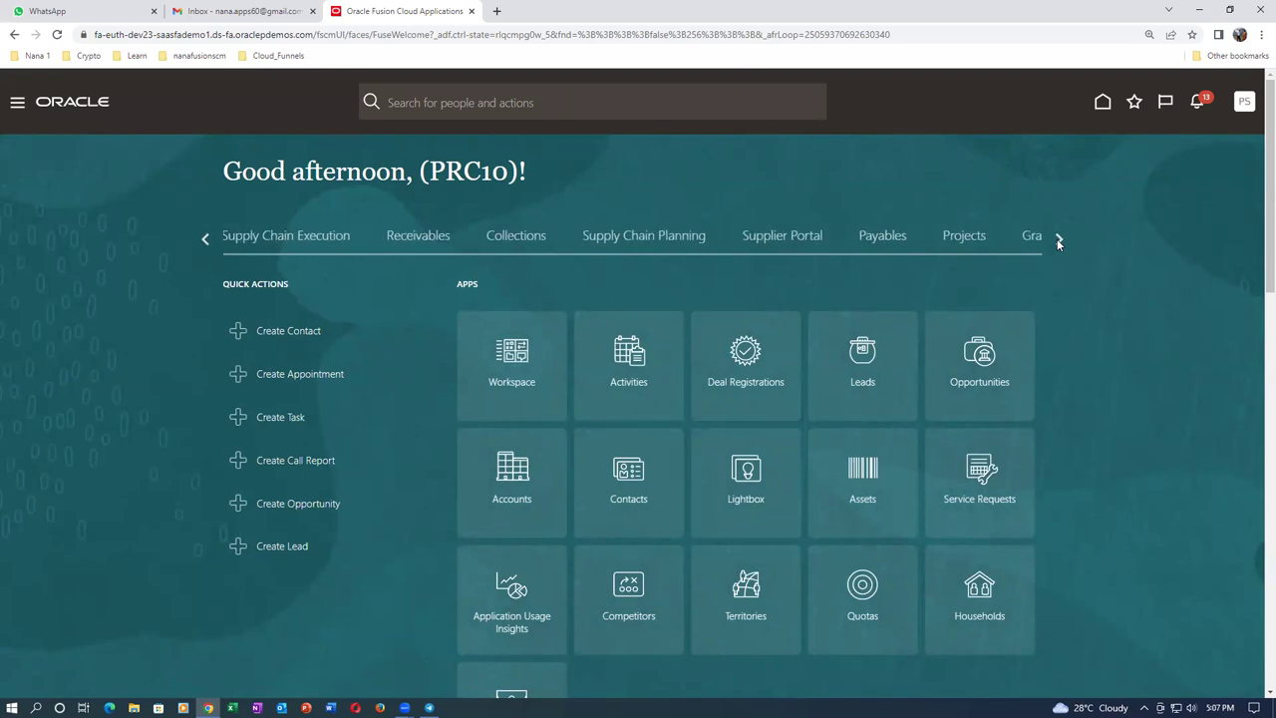
pyautogui.click(1058, 239)
pyautogui.click(1058, 239)
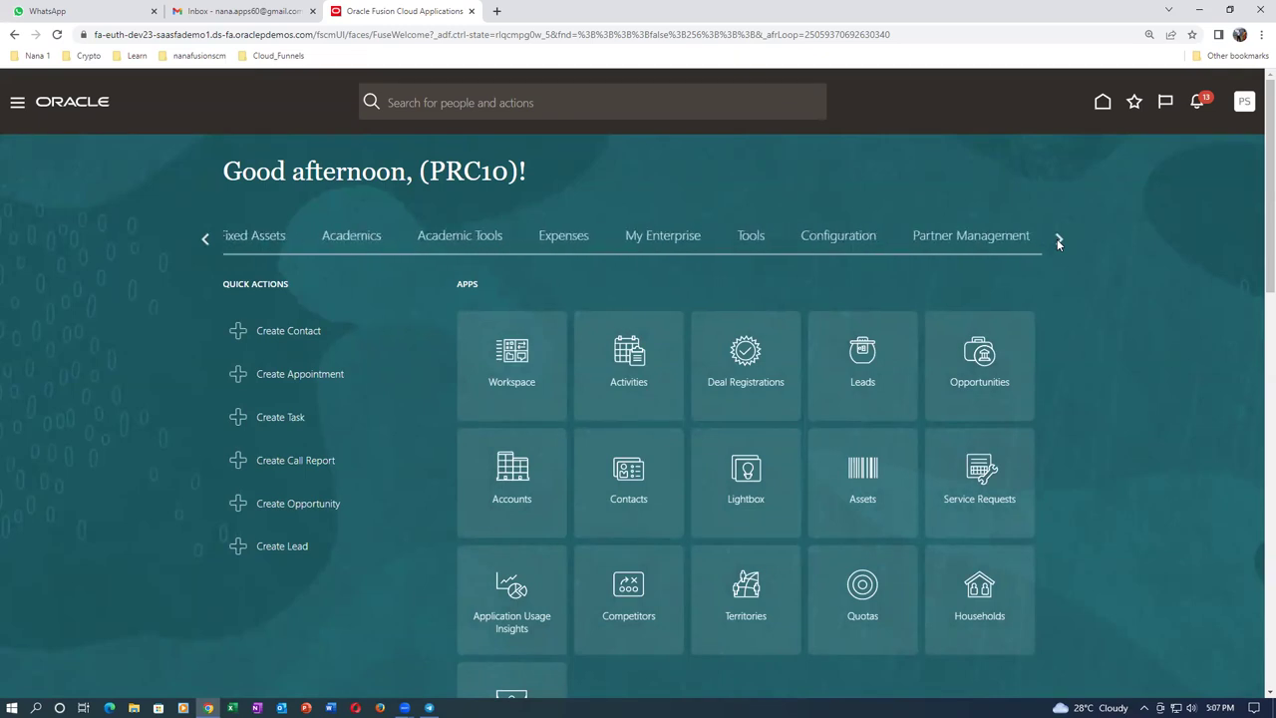
pyautogui.click(764, 236)
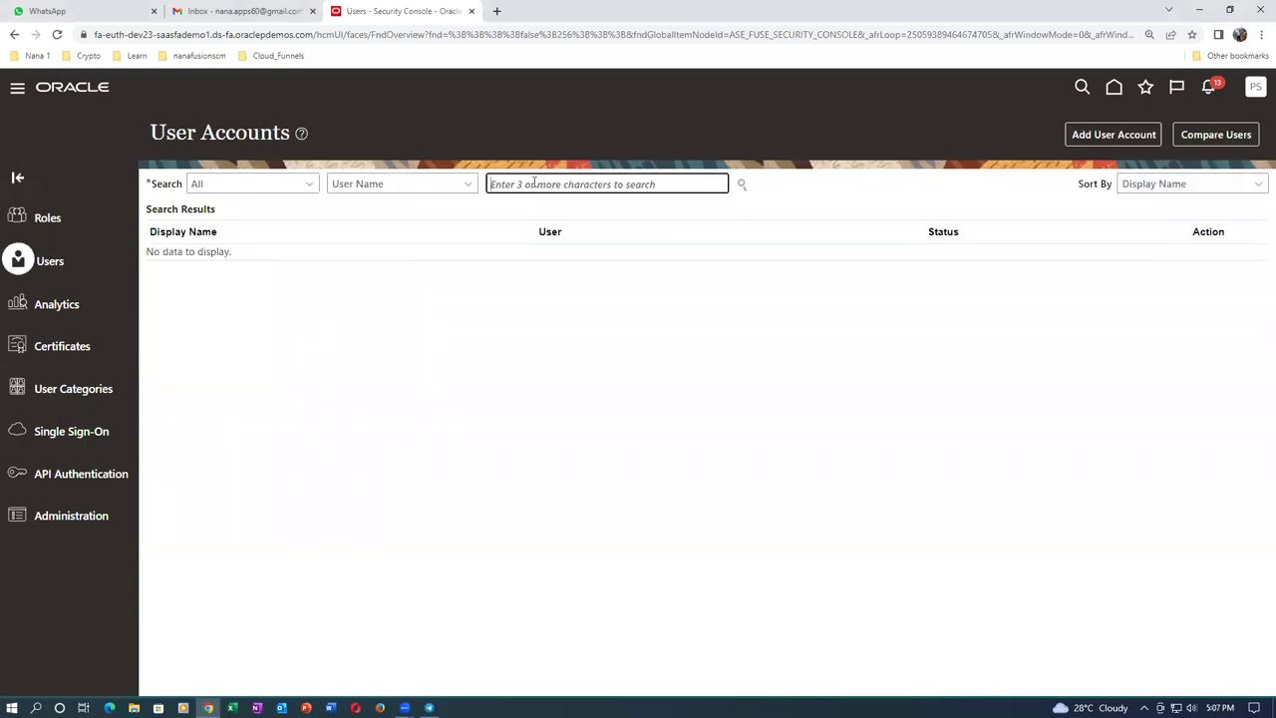
# - Search for the student user name and open its account details
pyautogui.write('prc10')
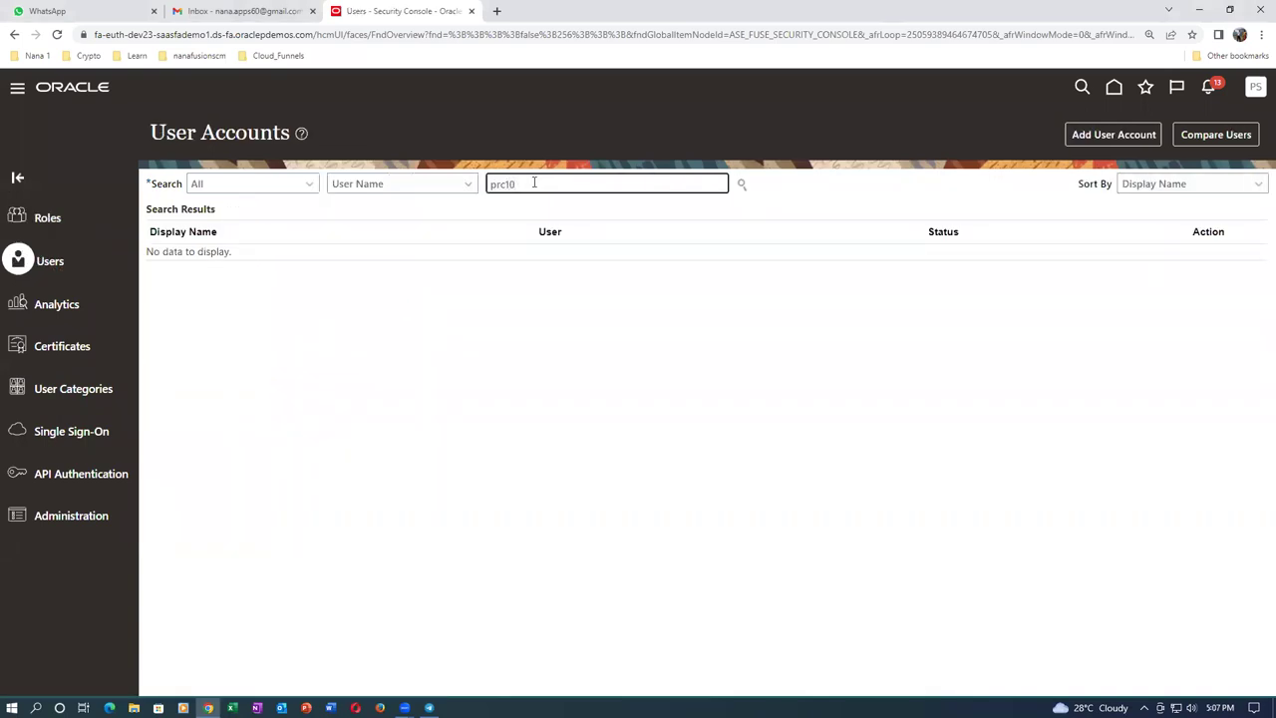
pyautogui.press('Return')
pyautogui.click(178, 272)
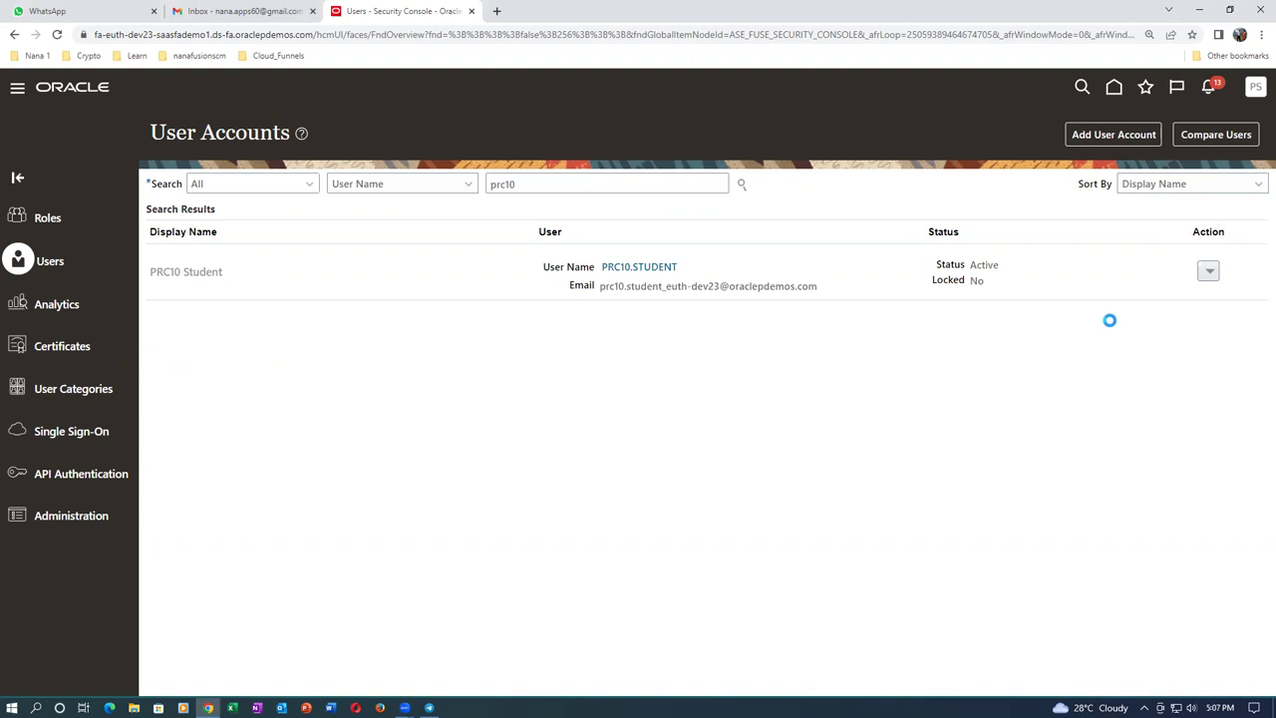
# - Replace the account's email with the Gmail address, save, and return to the user list
pyautogui.click(1115, 134)
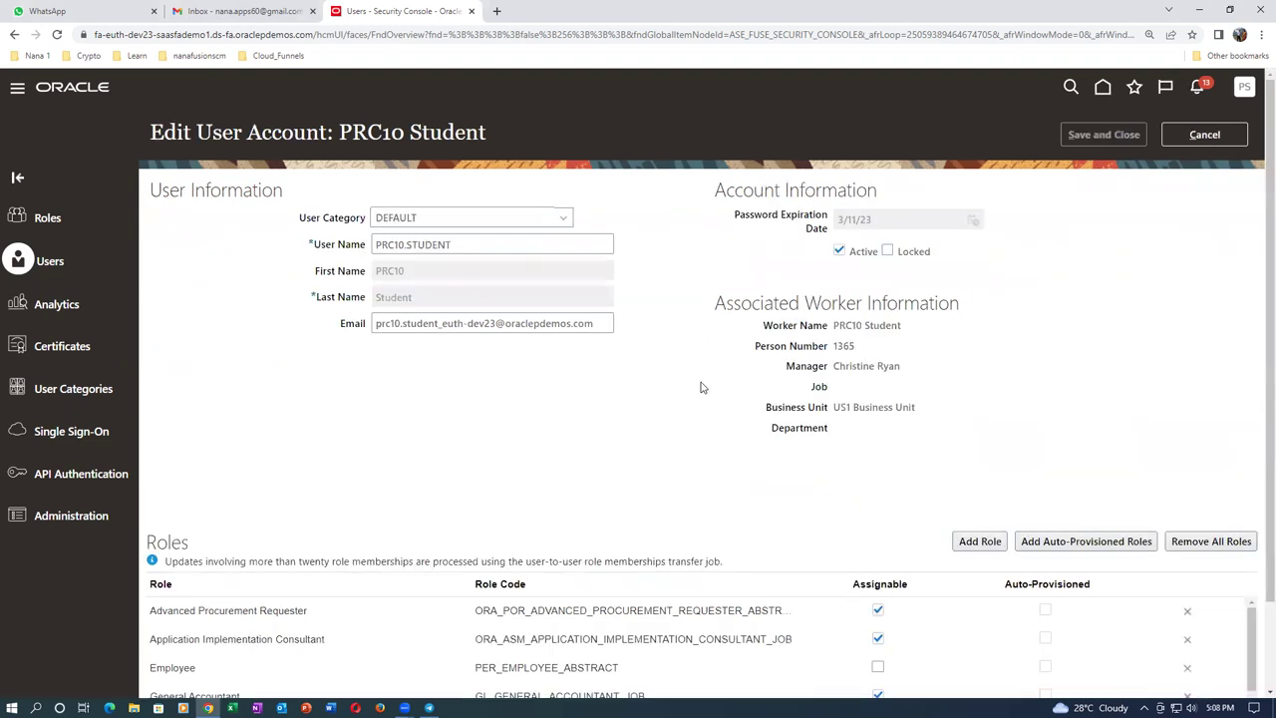
pyautogui.moveTo(611, 324); pyautogui.dragTo(314, 351)
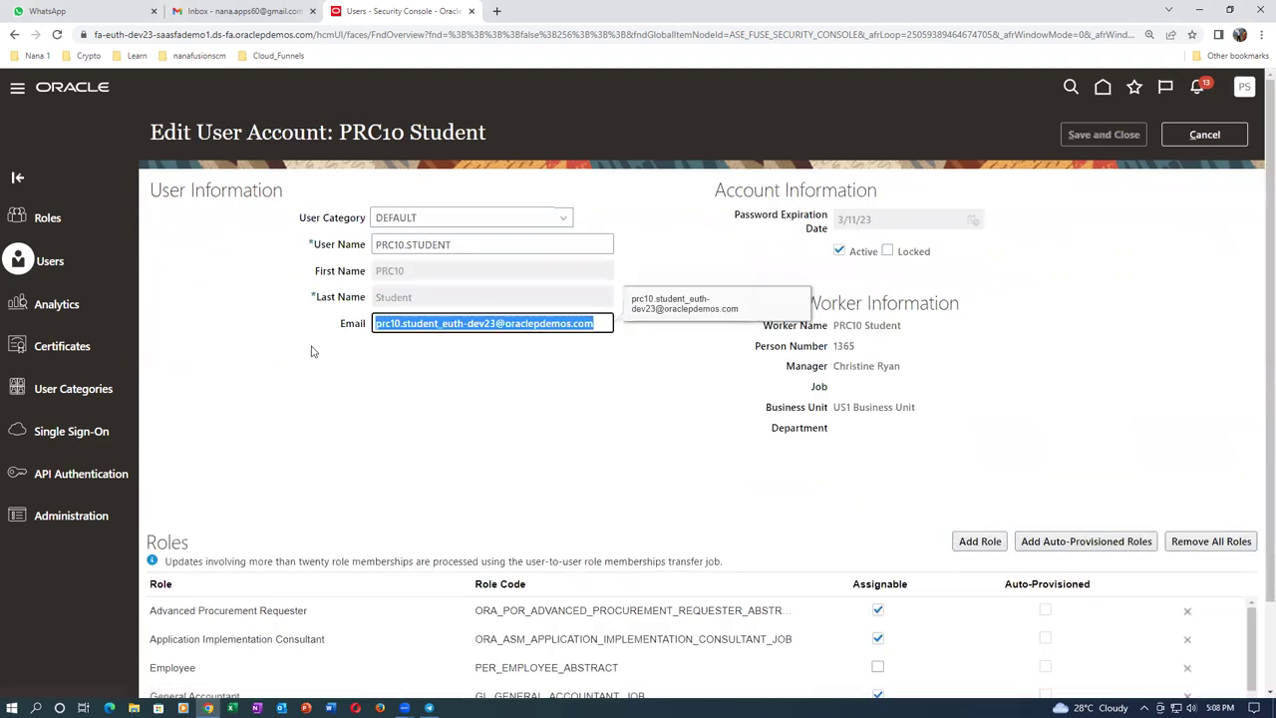
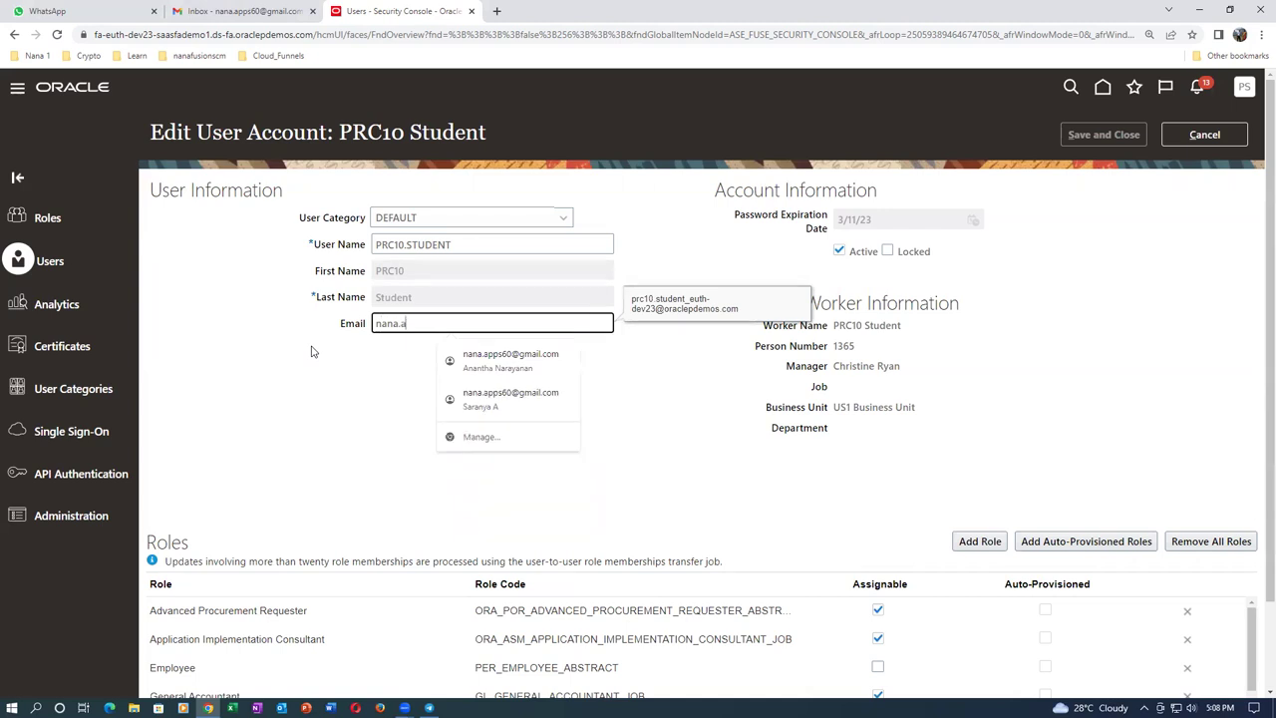
pyautogui.click(311, 351)
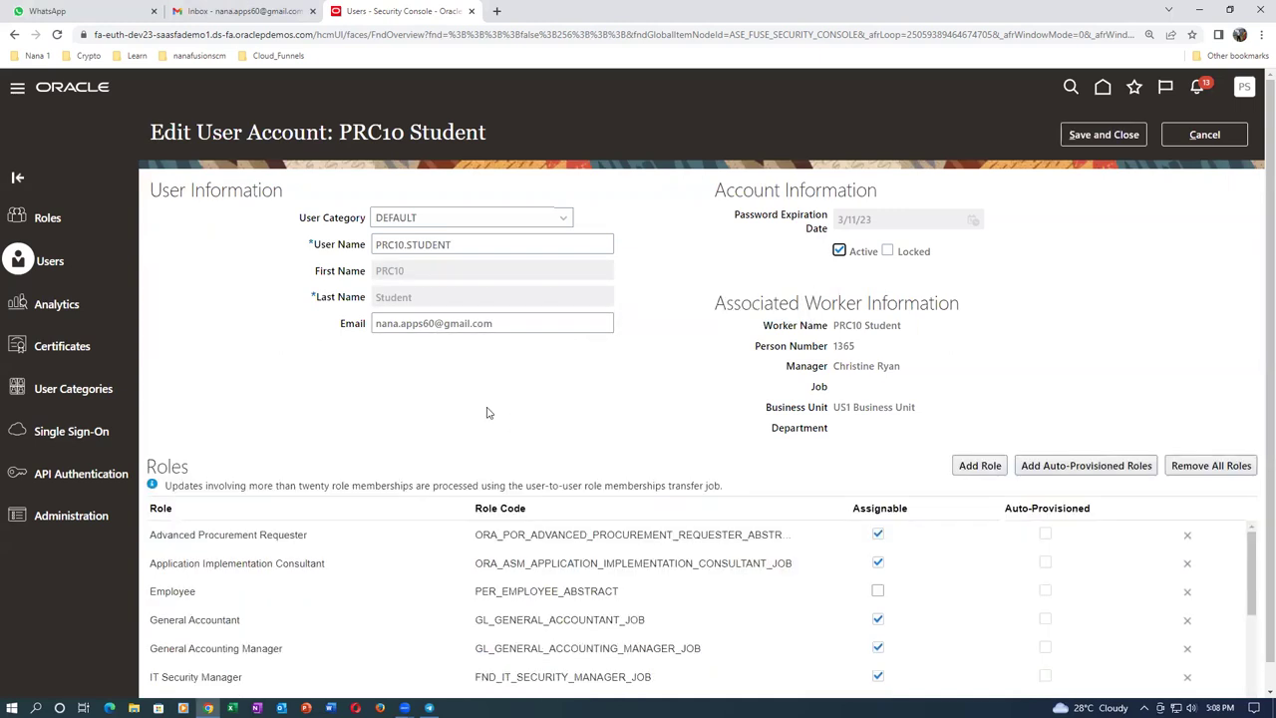
pyautogui.click(1125, 137)
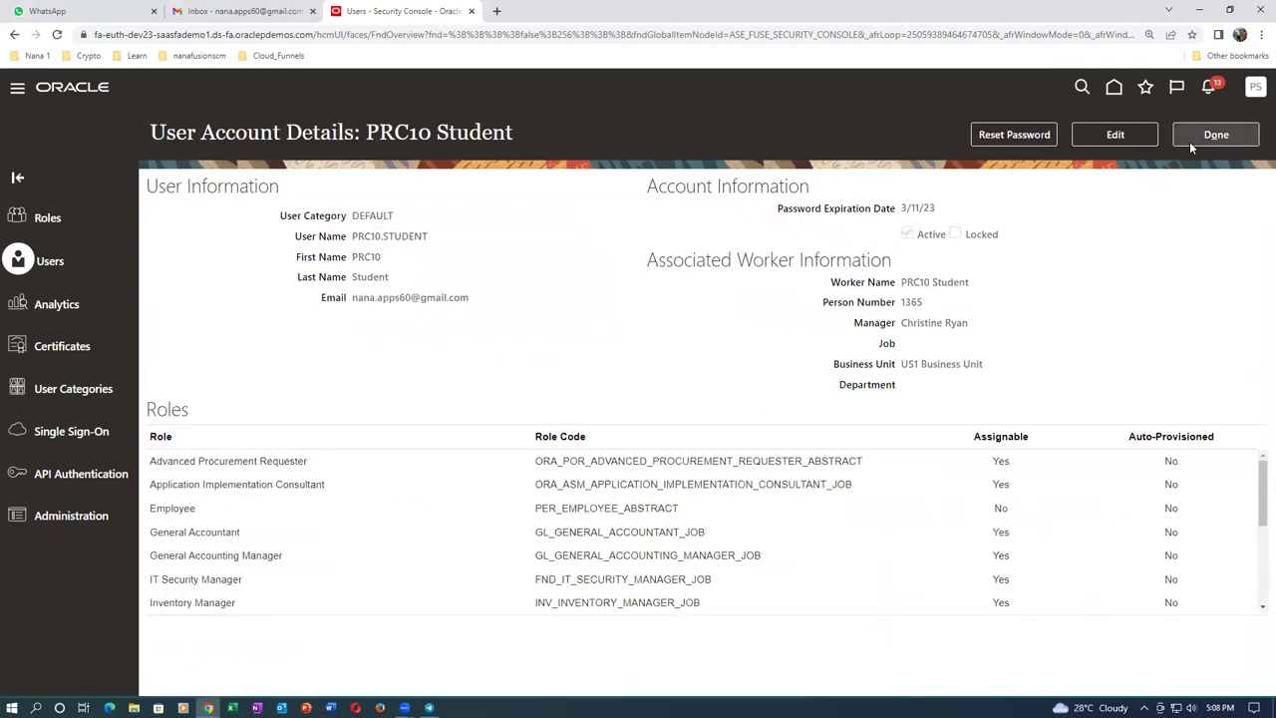
pyautogui.click(1198, 133)
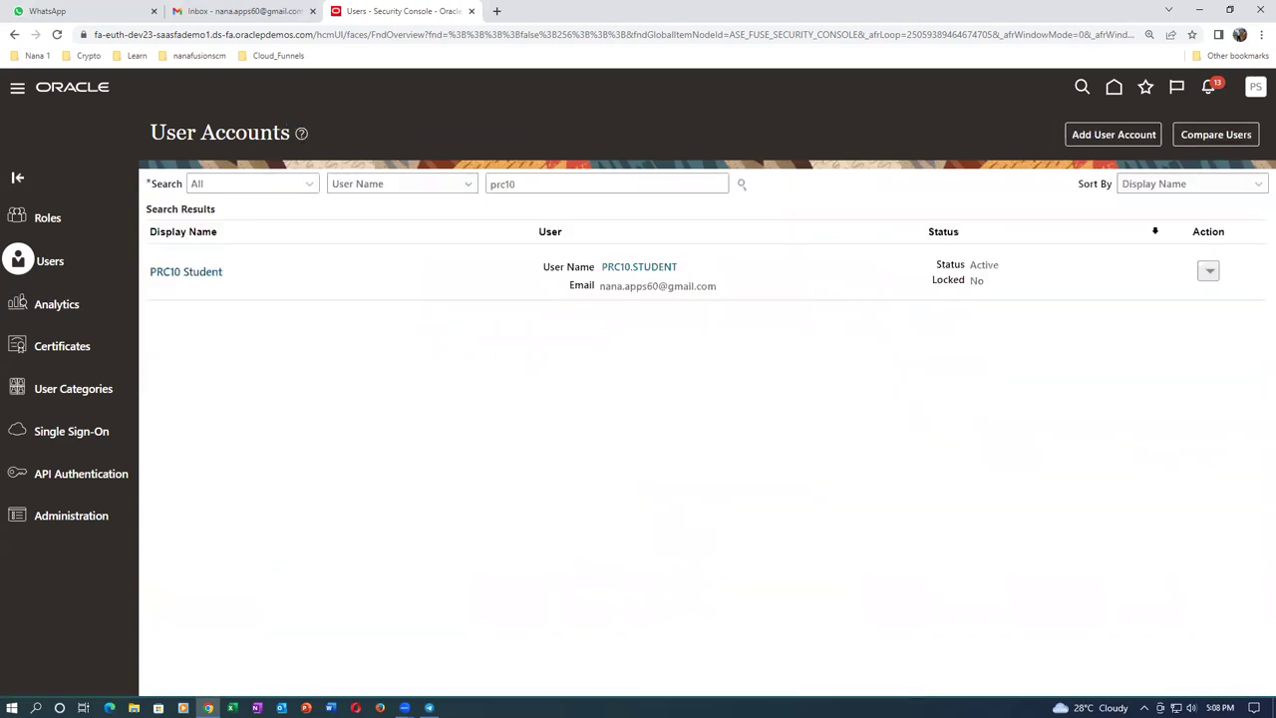
# - Search for the second student user and open its account details
pyautogui.click(239, 11)
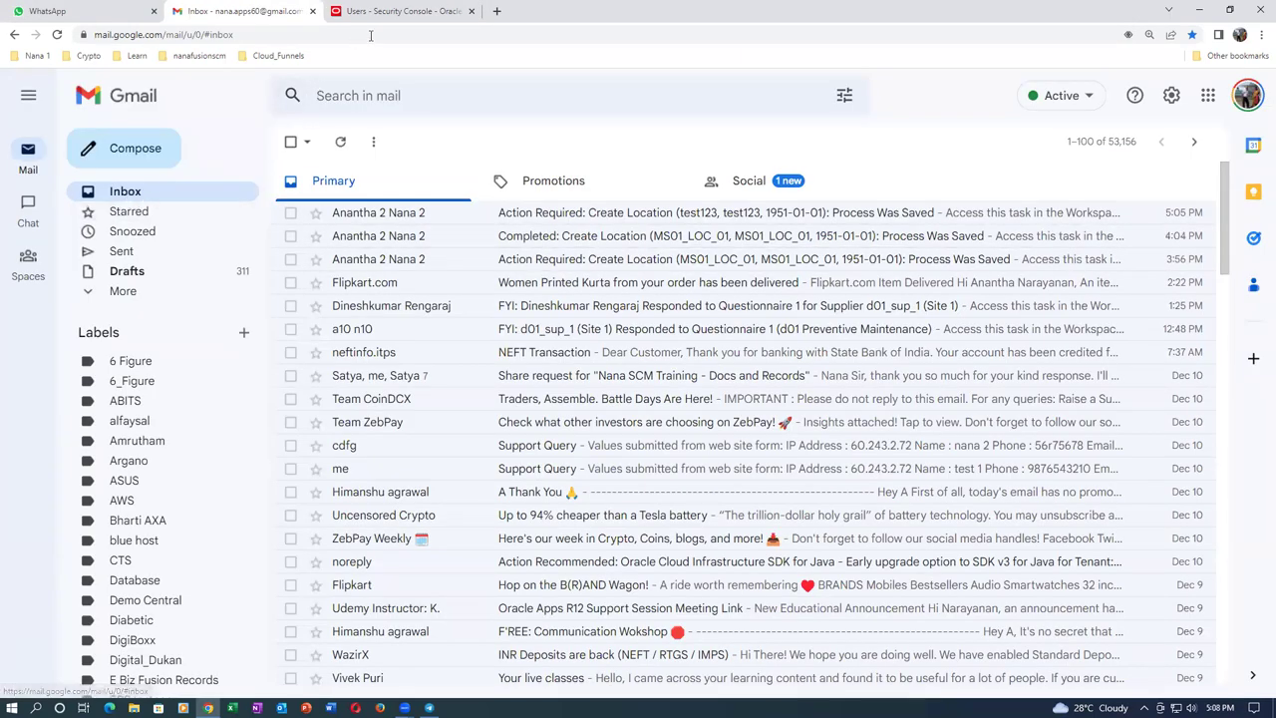
pyautogui.click(419, 11)
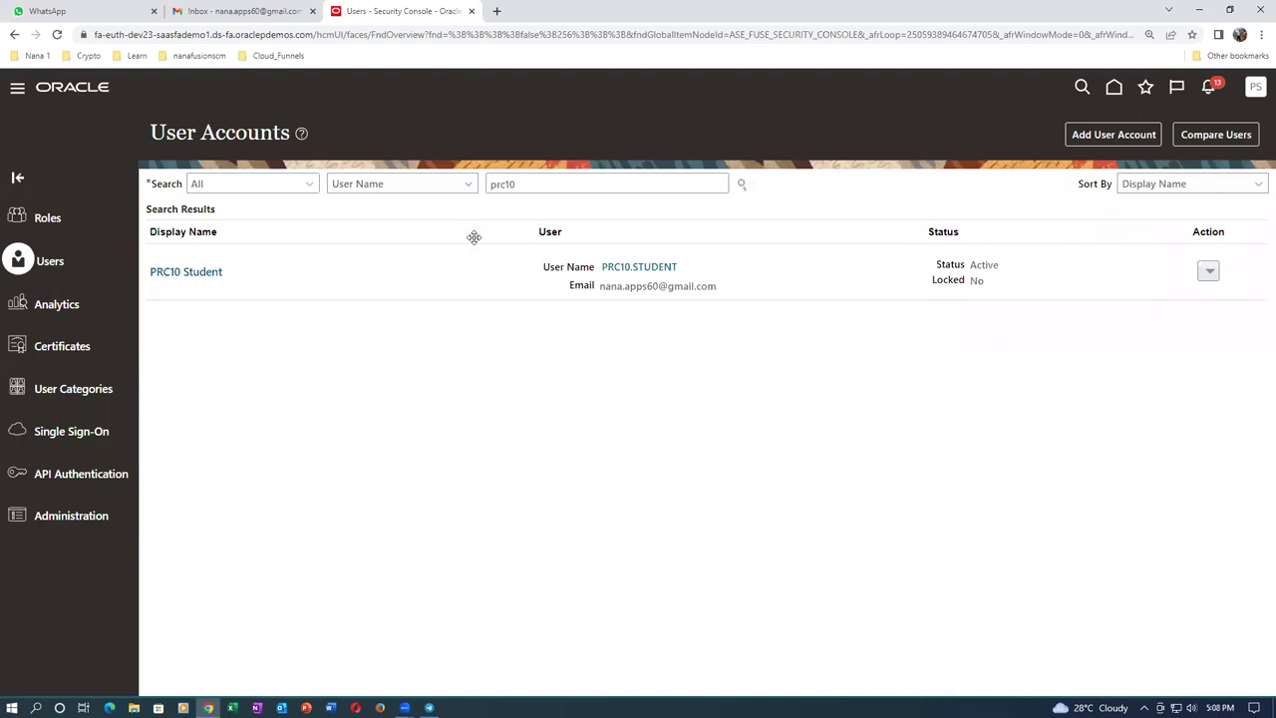
pyautogui.click(547, 184)
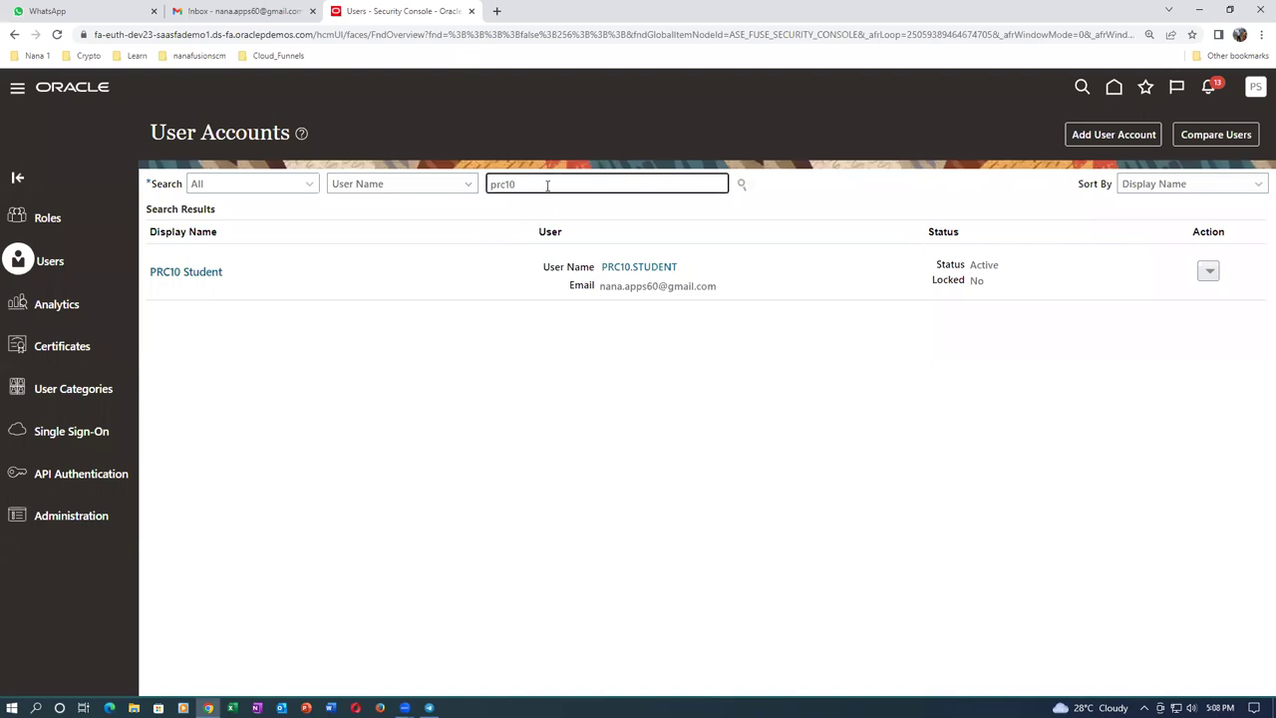
pyautogui.press('BackSpace')
pyautogui.write('1')
pyautogui.press('Return')
pyautogui.click(173, 273)
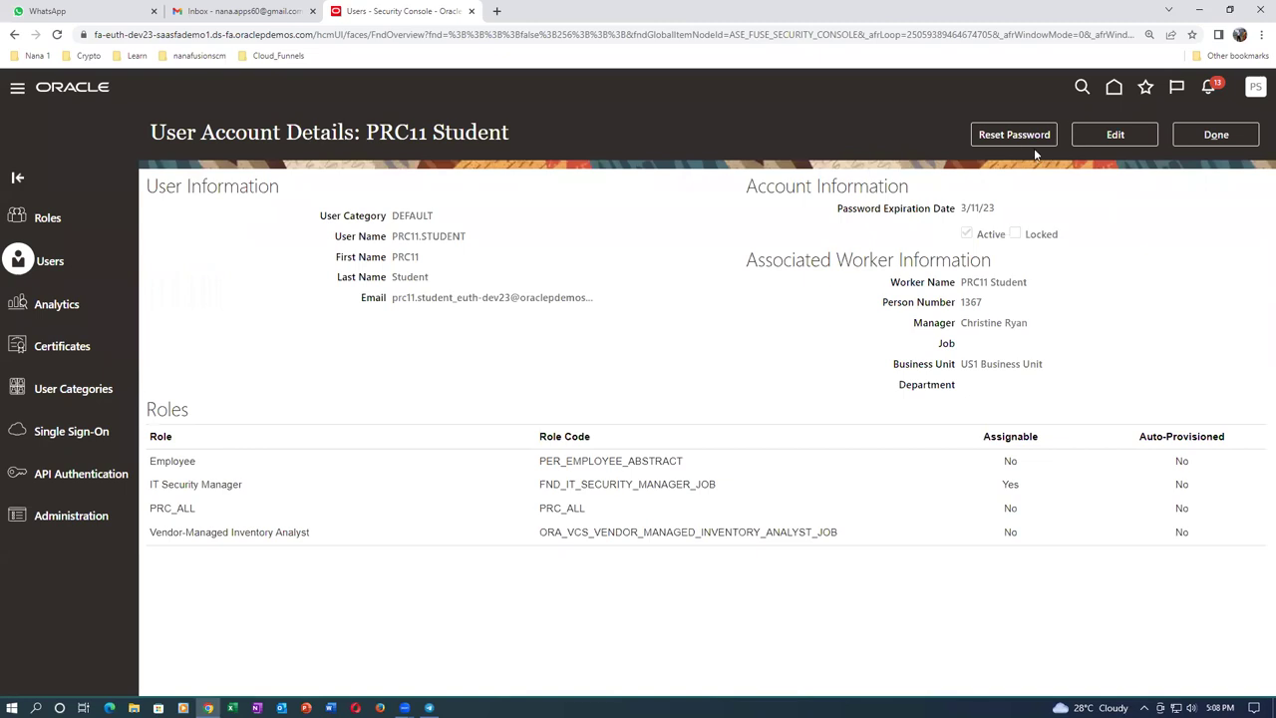
# - Reset the account's password manually, entering and confirming the new password
pyautogui.click(1008, 135)
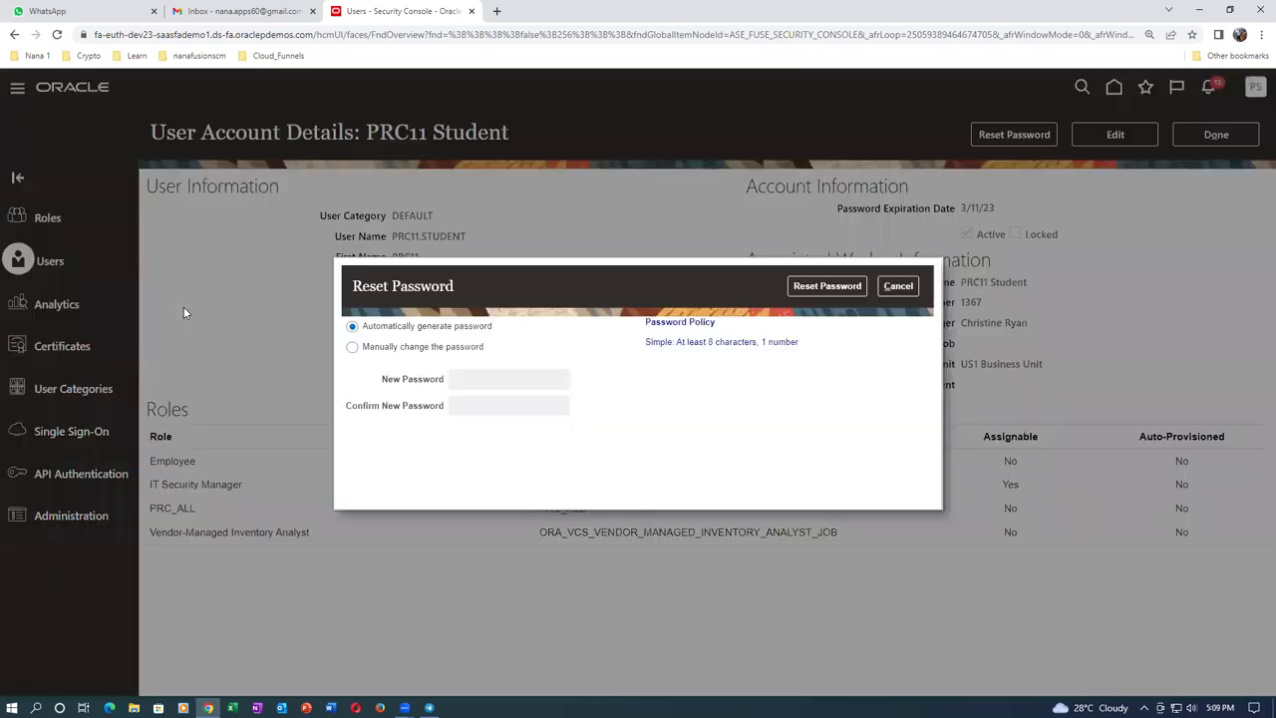
pyautogui.click(352, 346)
pyautogui.click(493, 380)
pyautogui.hotkey('ctrl', 'v')
pyautogui.click(493, 380)
pyautogui.hotkey('ctrl', 'a')
pyautogui.hotkey('ctrl', 'v')
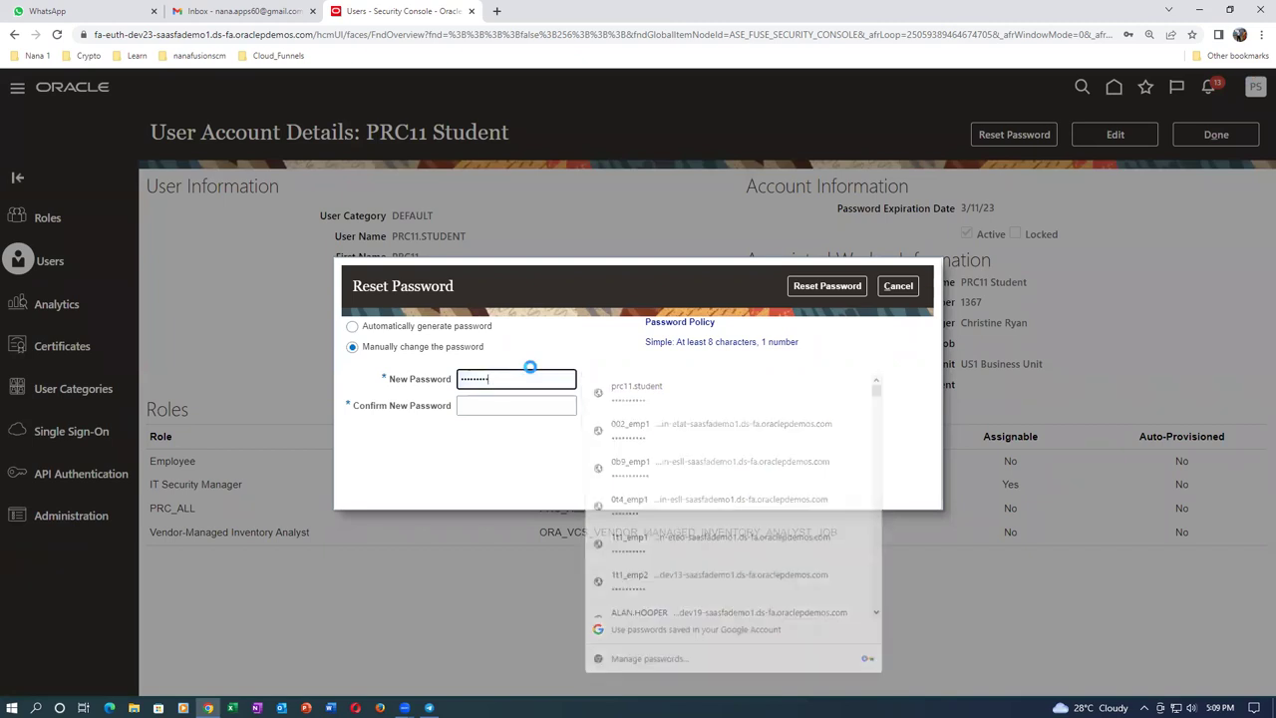
pyautogui.hotkey('ctrl', 'a')
pyautogui.press('BackSpace')
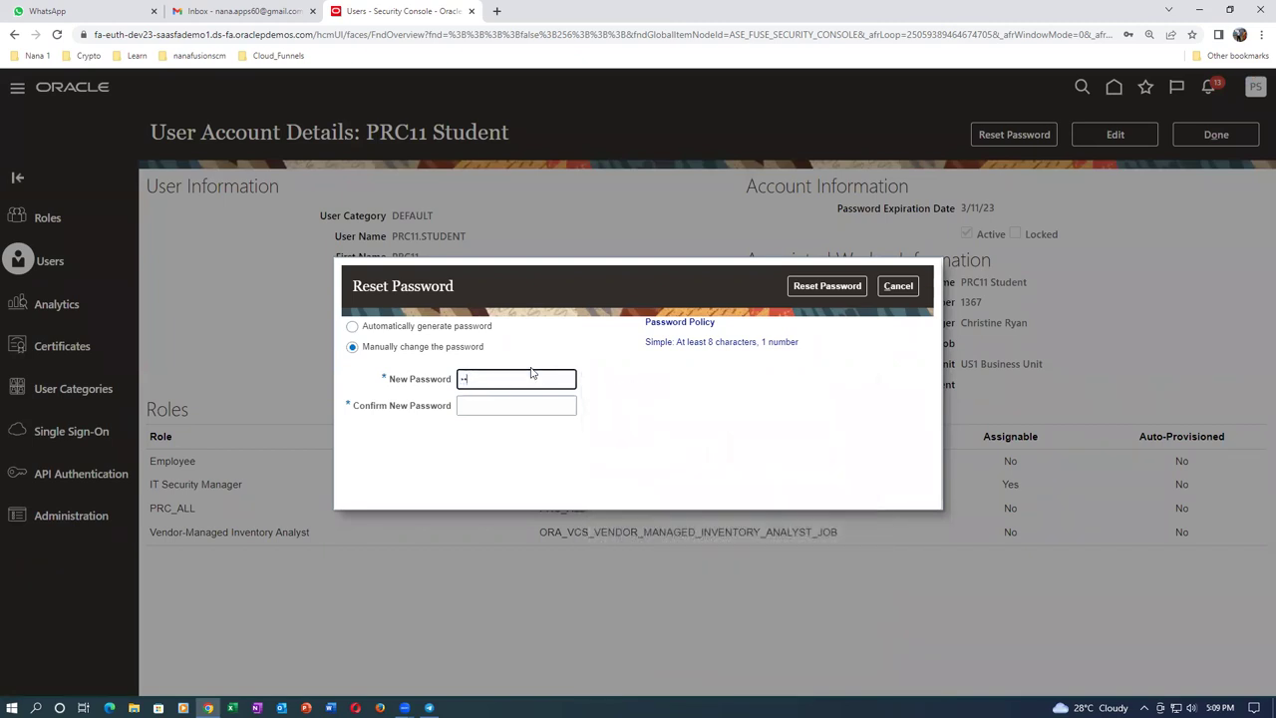
pyautogui.press('Tab')
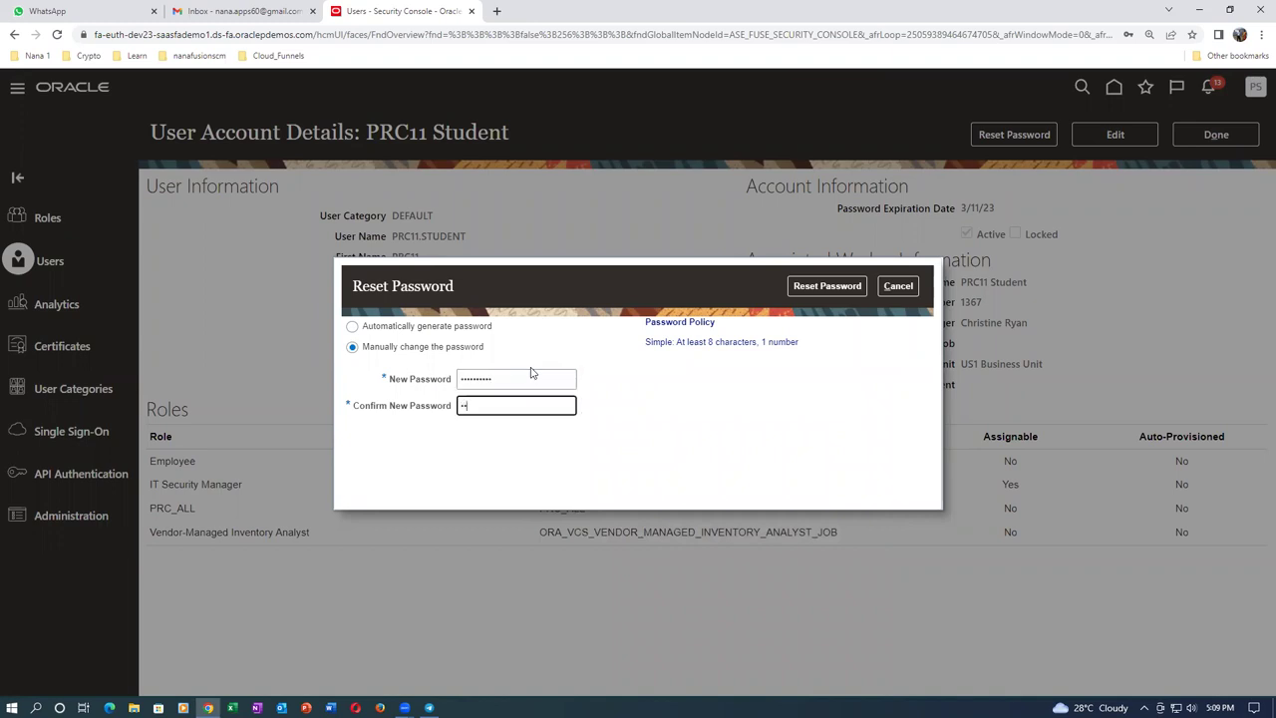
pyautogui.click(827, 286)
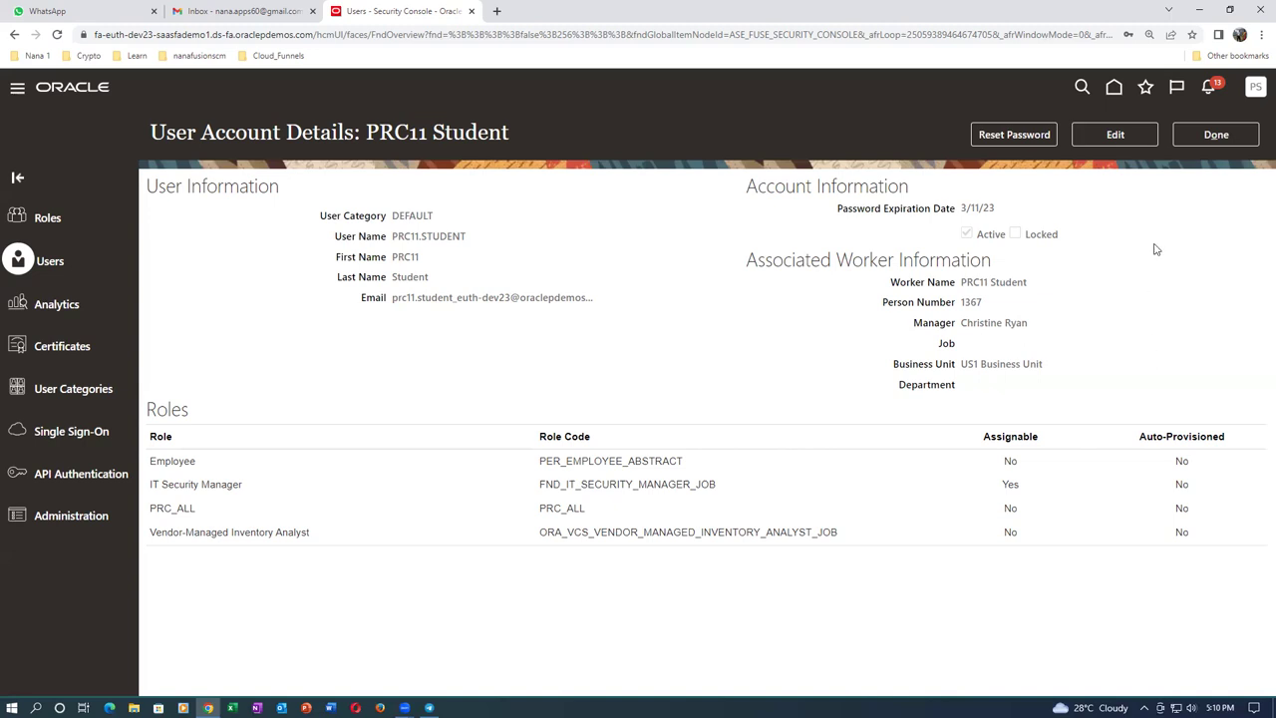
# - Close the student user's account details and return to the User Accounts results
pyautogui.click(1215, 135)
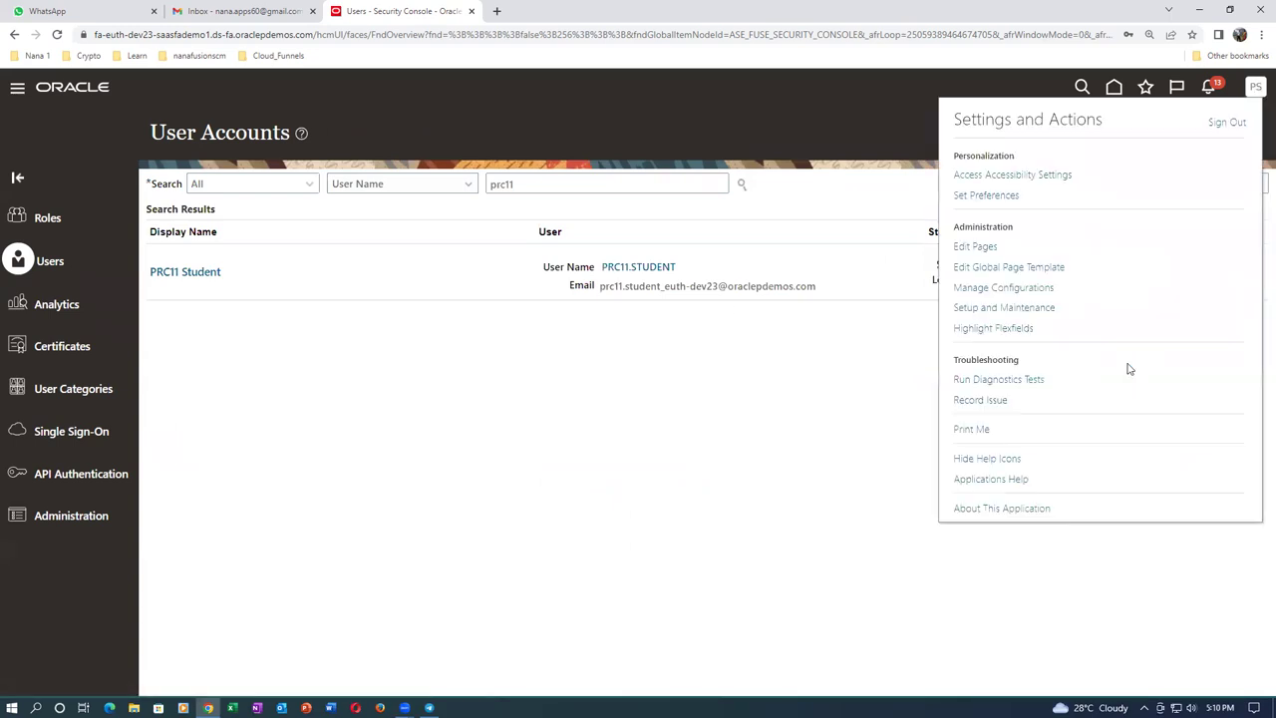
# - Go to Setup and Maintenance and bring up its Tasks panel
pyautogui.click(1004, 307)
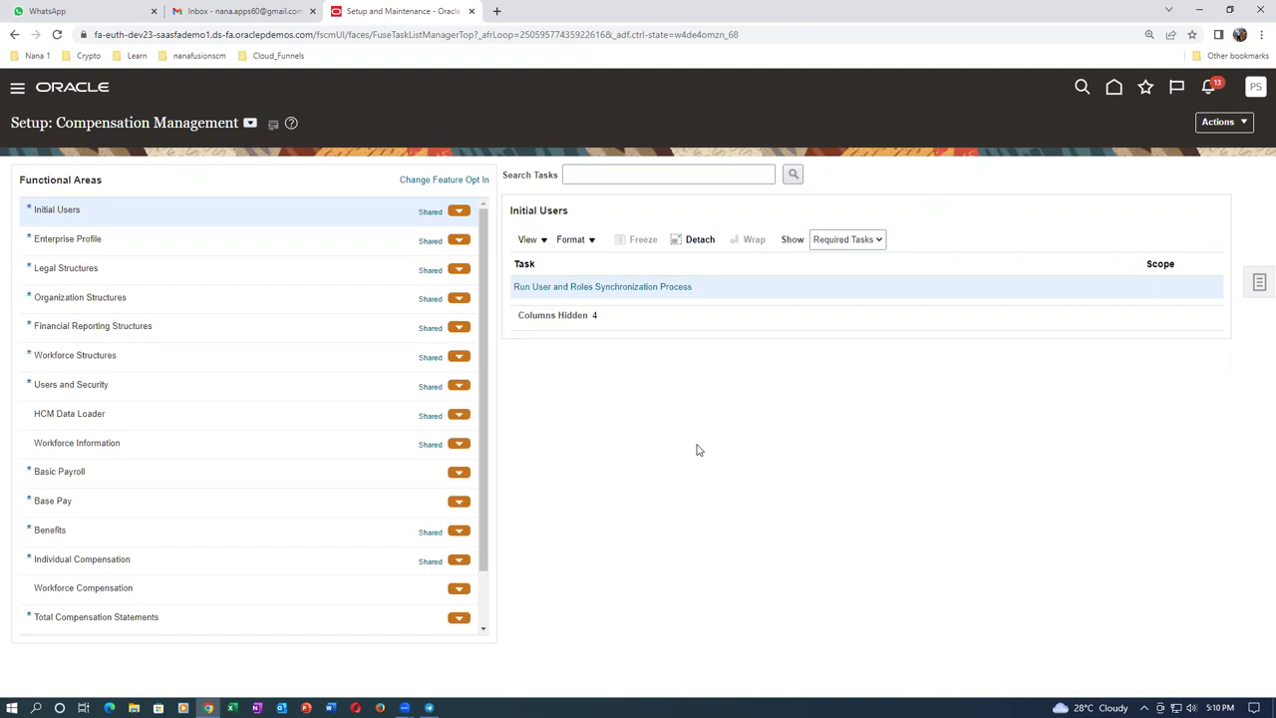
pyautogui.click(1258, 283)
# - Search setup tasks for man%proc%doc%numb% and open Manage Procurement Document Numbering
pyautogui.click(1096, 289)
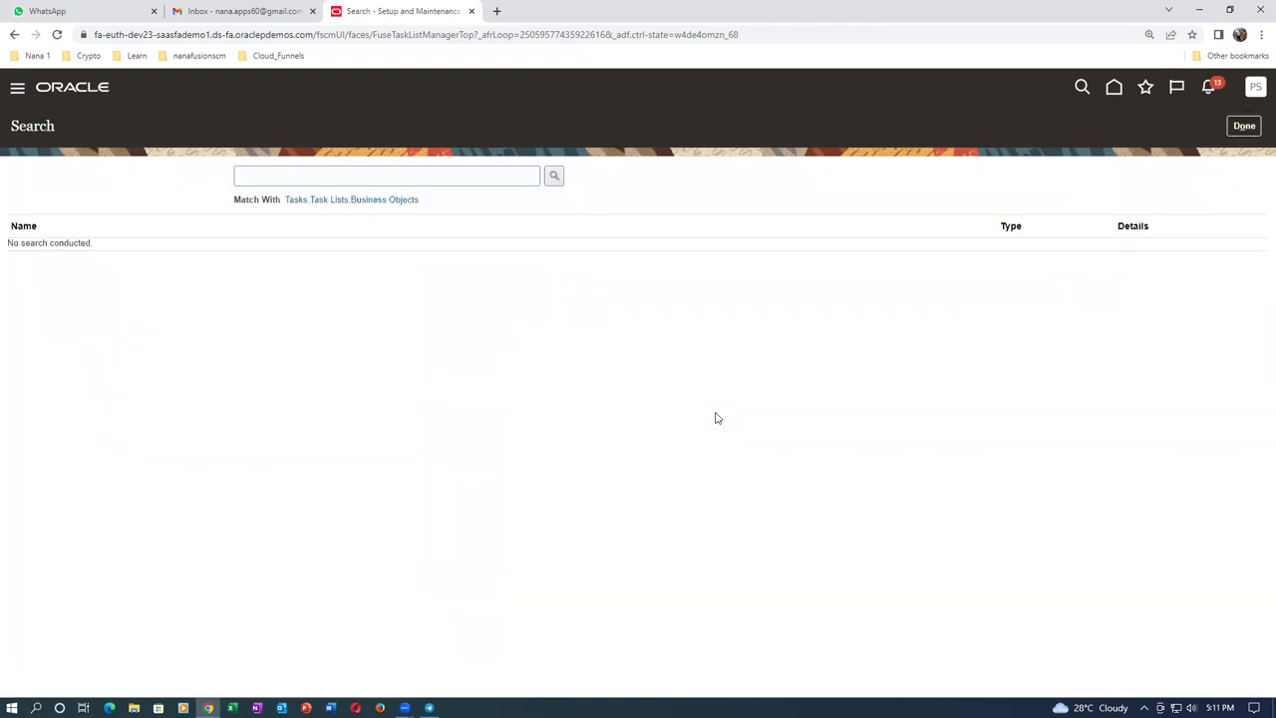
pyautogui.click(290, 177)
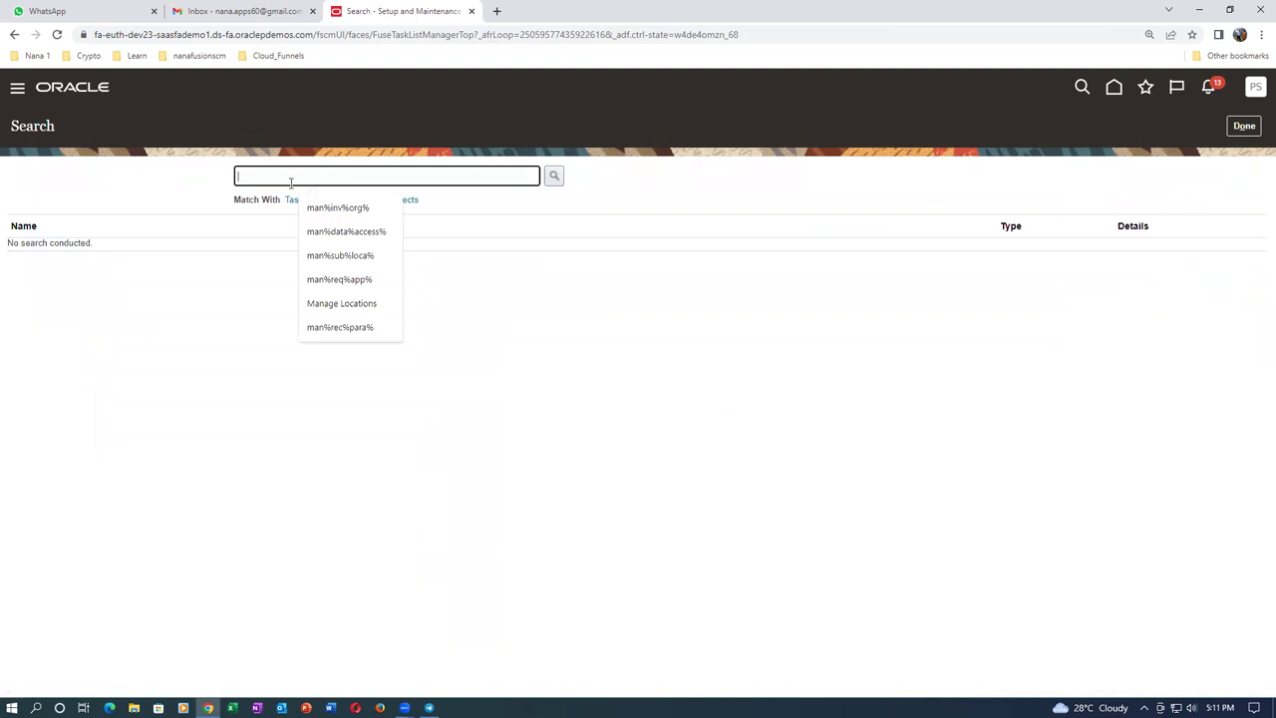
pyautogui.write('man%')
pyautogui.write('proc%')
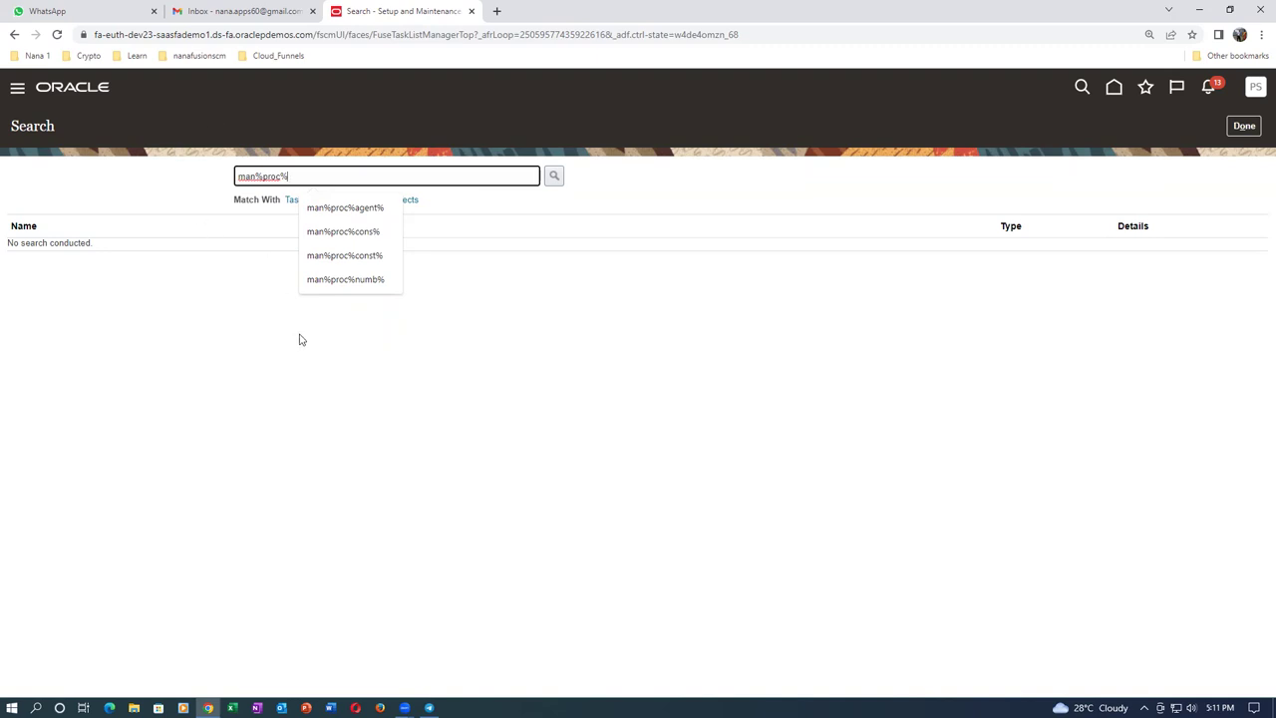
pyautogui.write('doc%n')
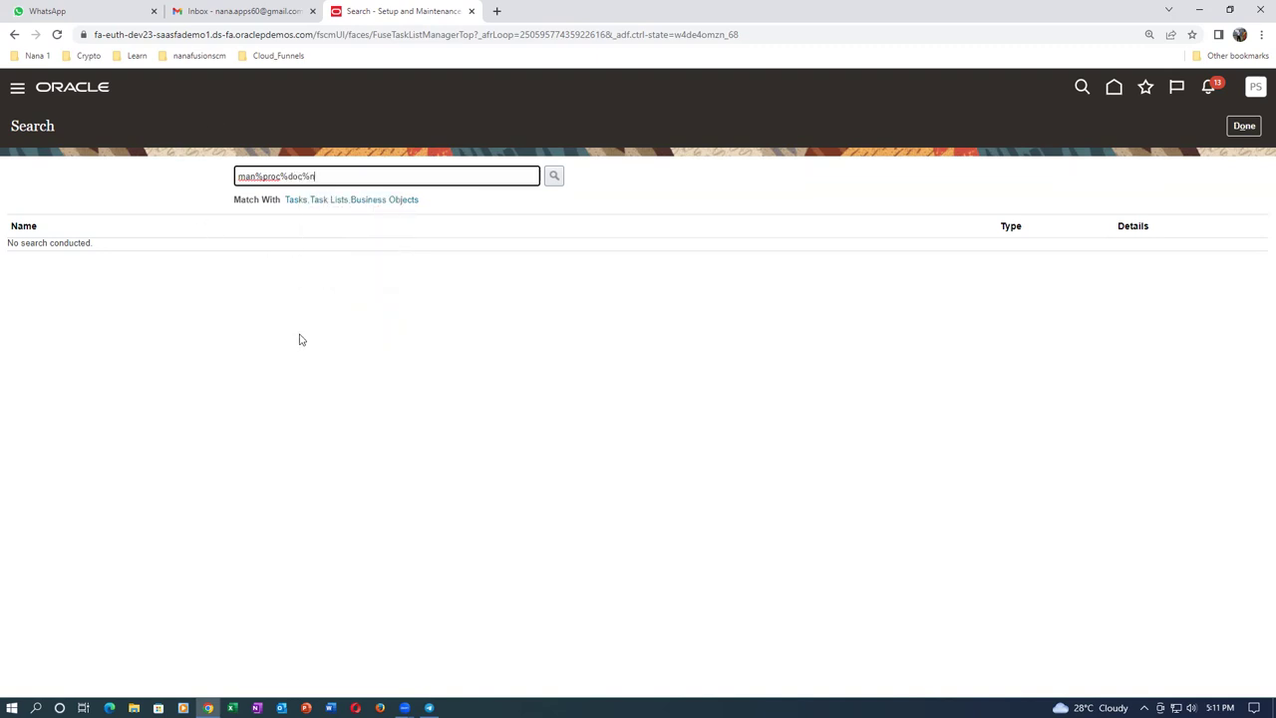
pyautogui.write('umb%')
pyautogui.click(94, 249)
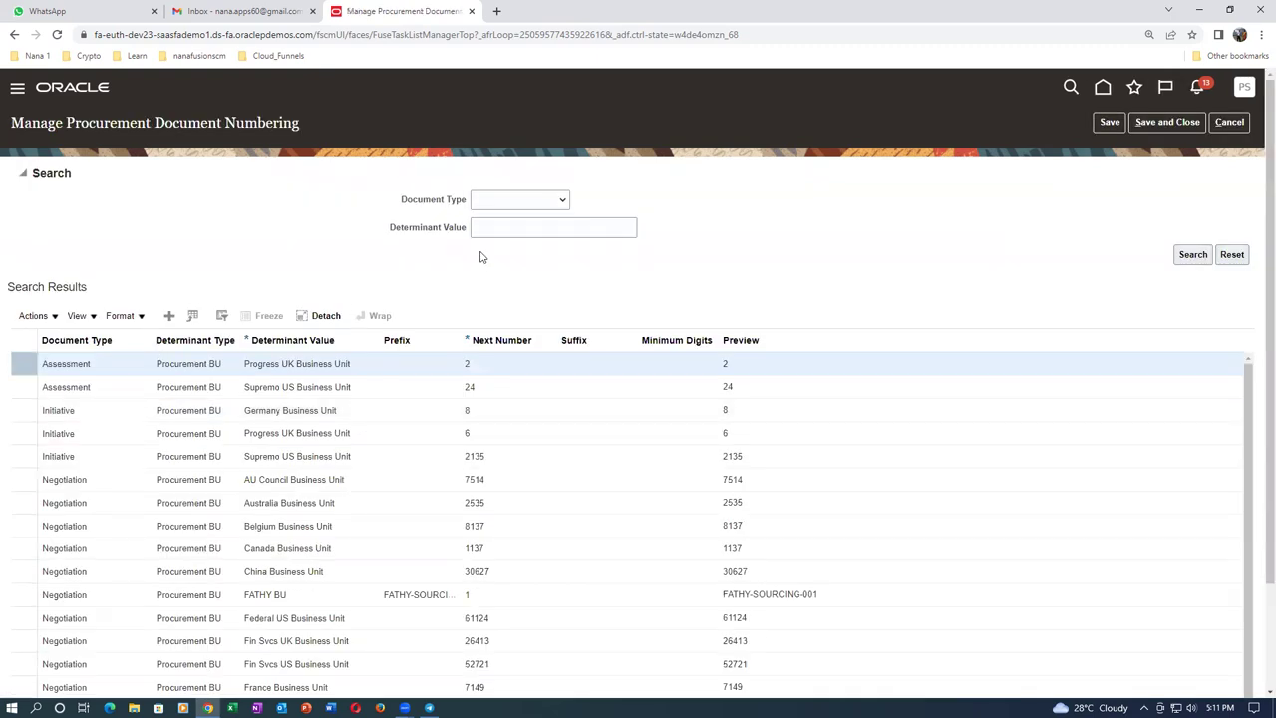
pyautogui.click(512, 225)
pyautogui.write('us1')
pyautogui.click(1206, 261)
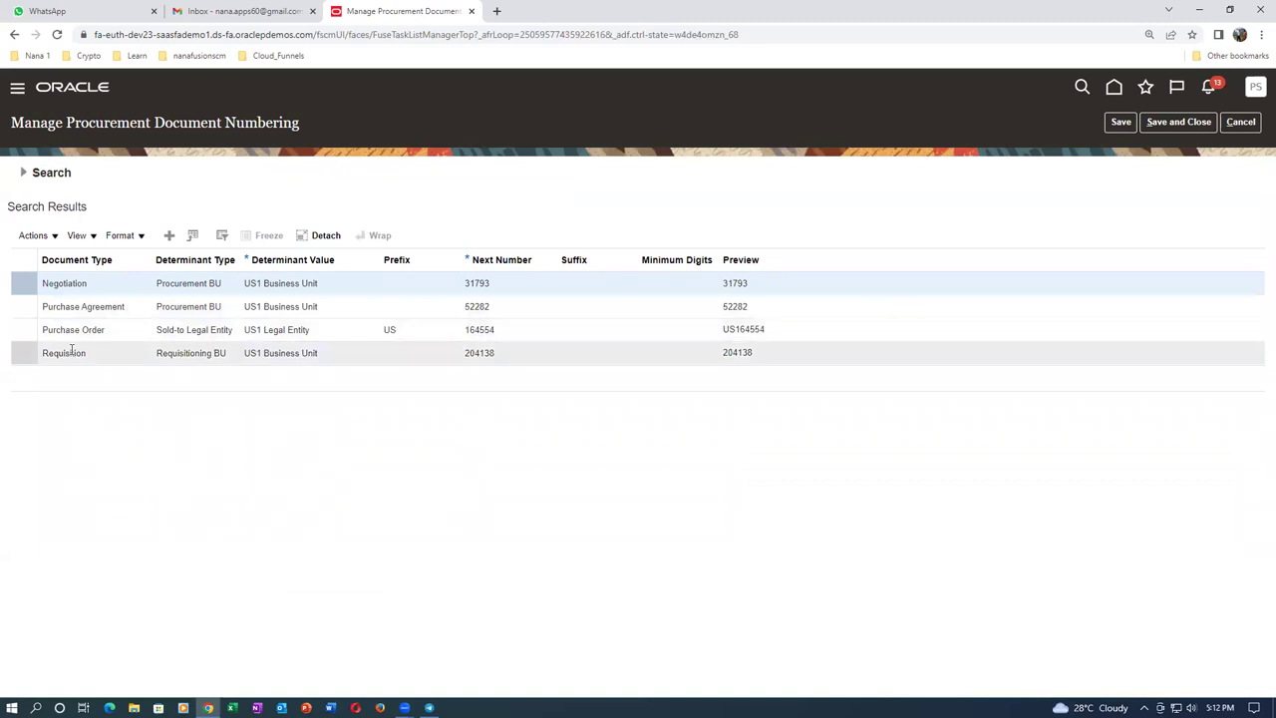
pyautogui.click(171, 239)
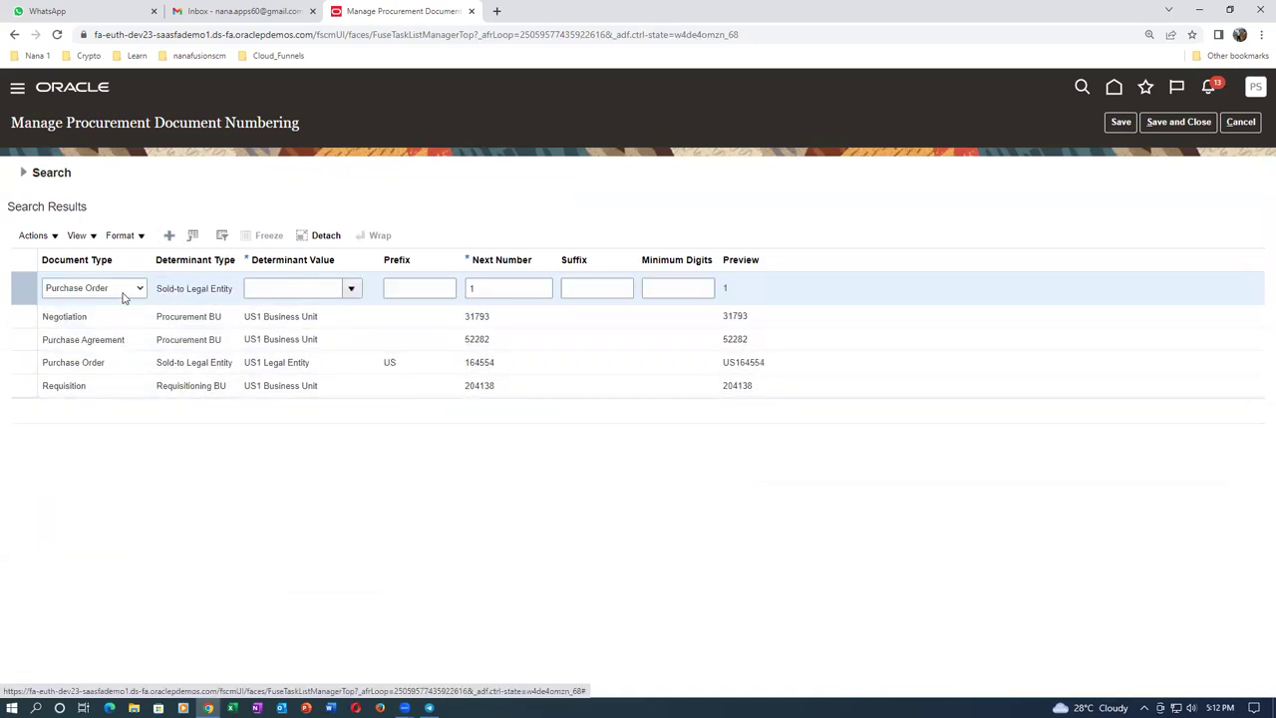
pyautogui.click(123, 295)
pyautogui.click(105, 316)
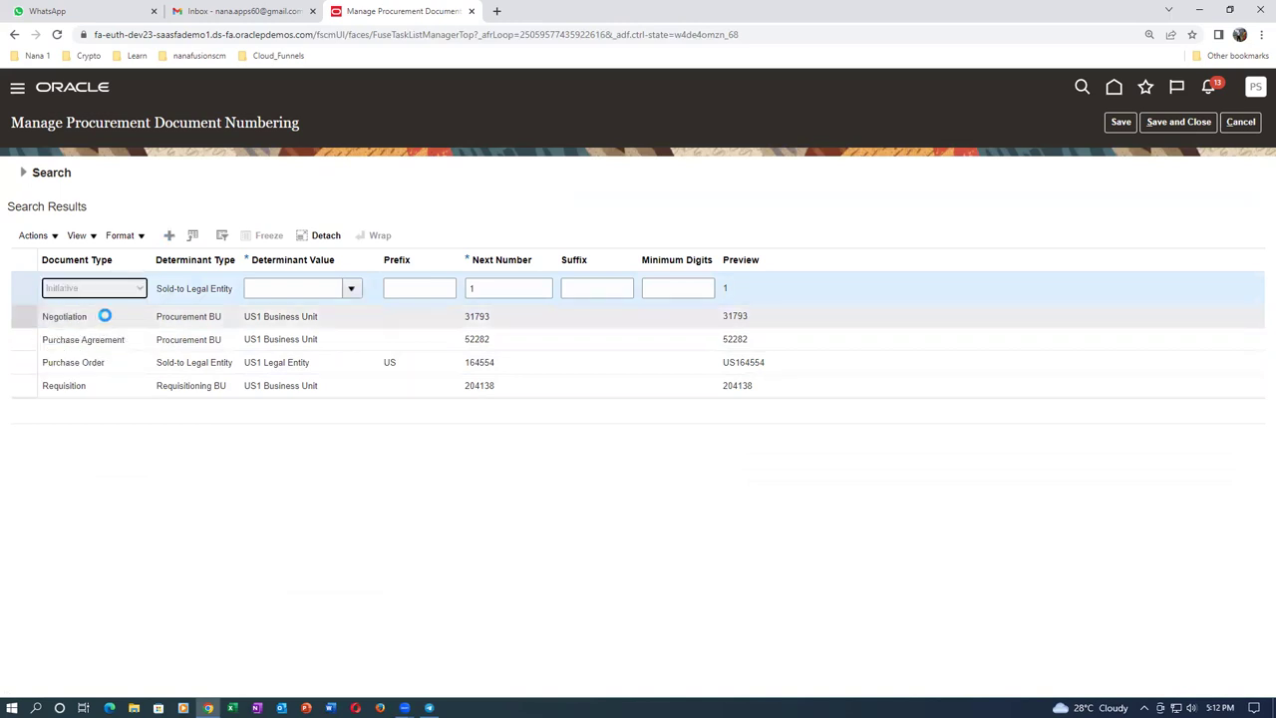
pyautogui.click(273, 289)
pyautogui.write('US1')
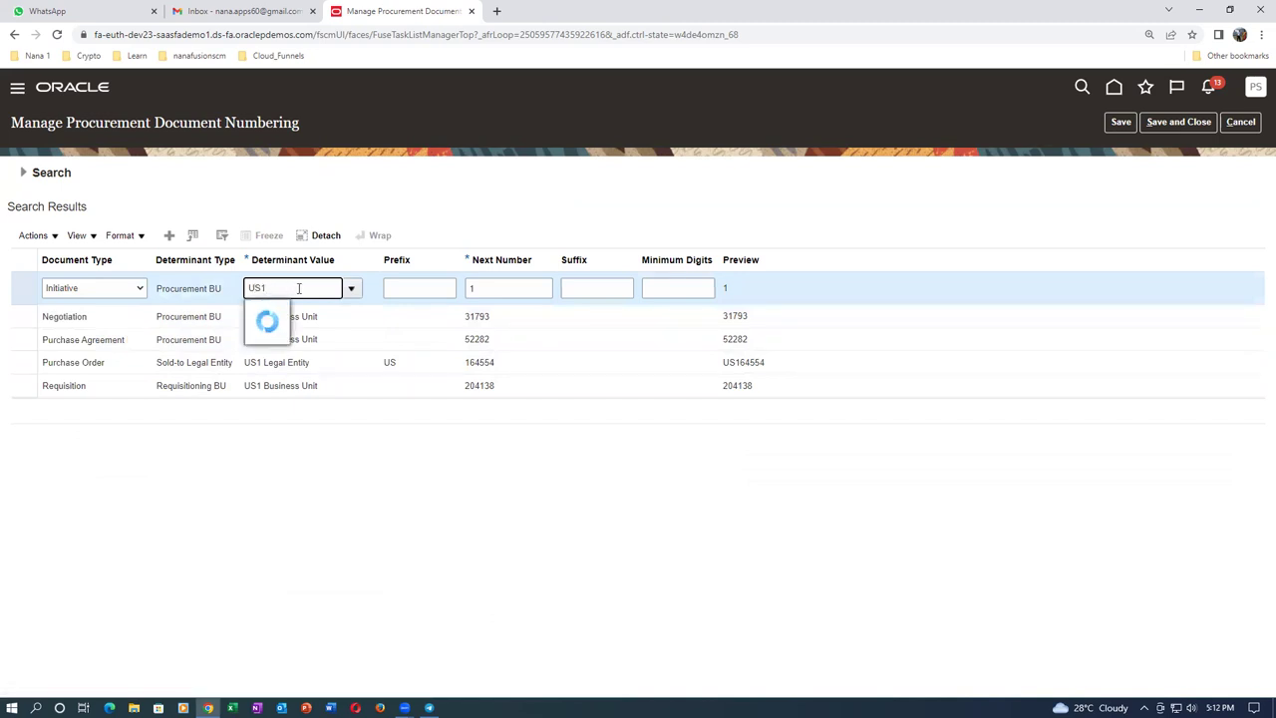
pyautogui.click(296, 316)
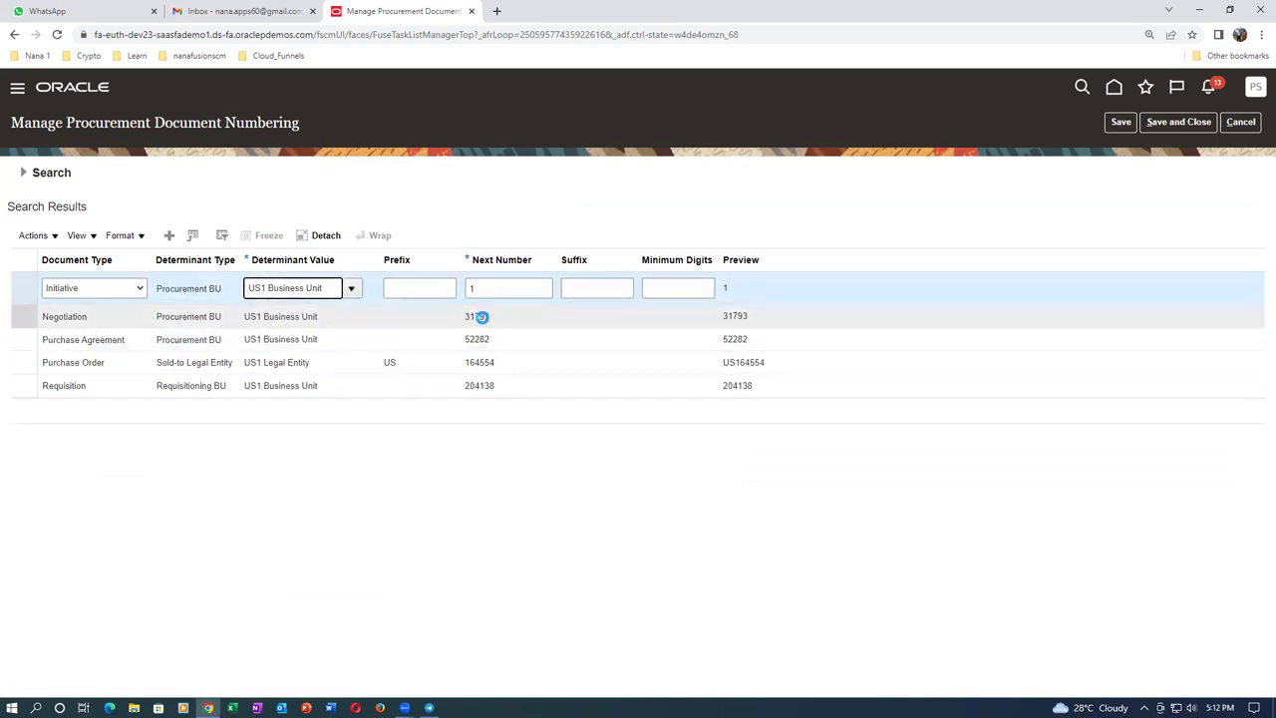
pyautogui.click(498, 290)
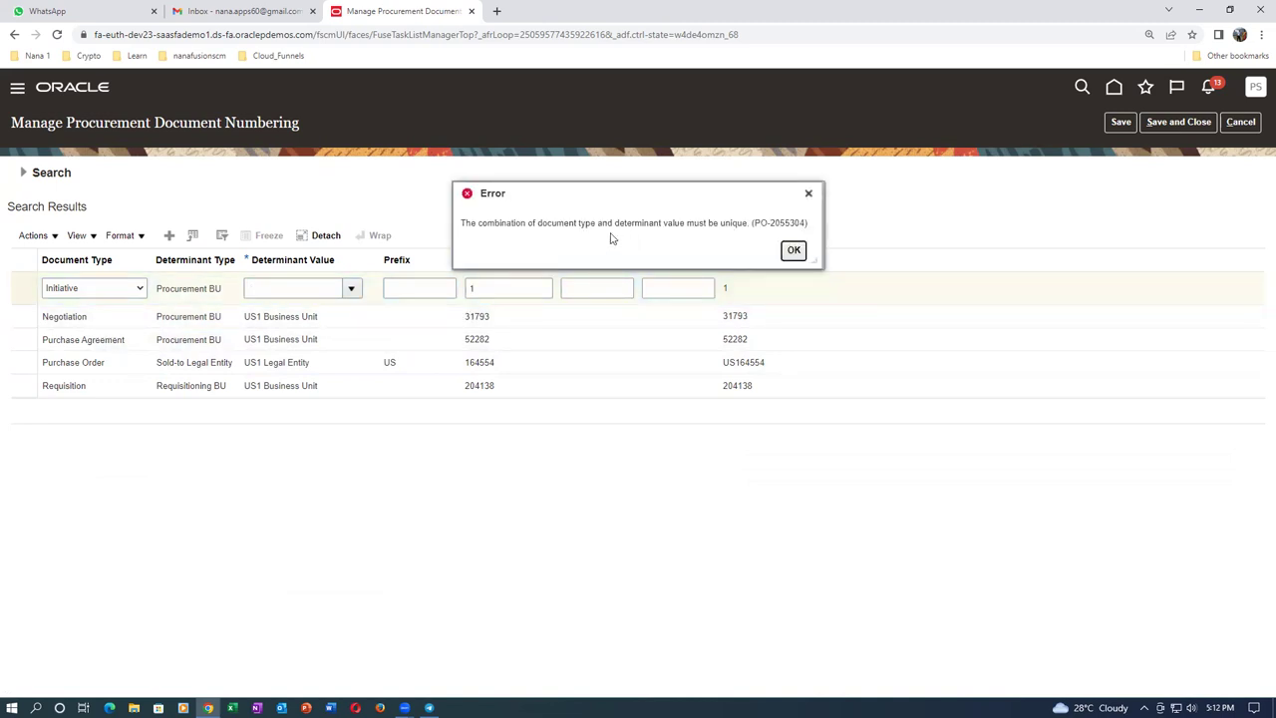
pyautogui.click(795, 250)
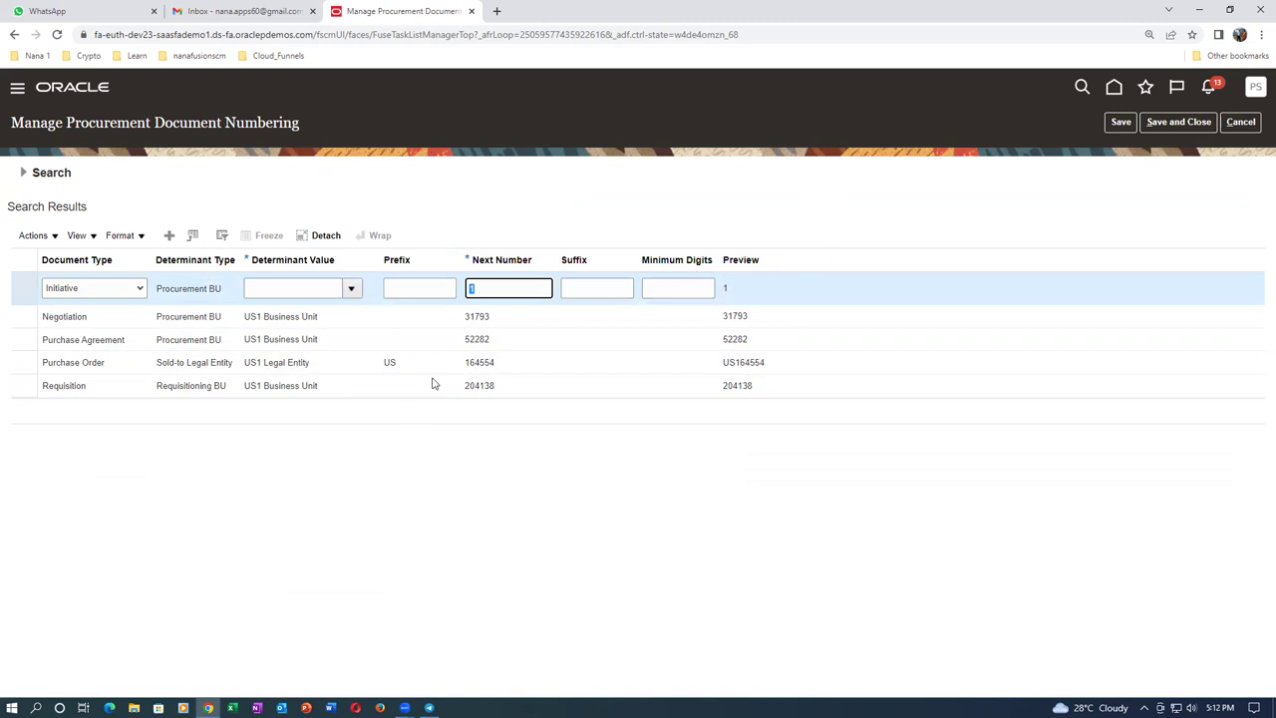
pyautogui.click(490, 290)
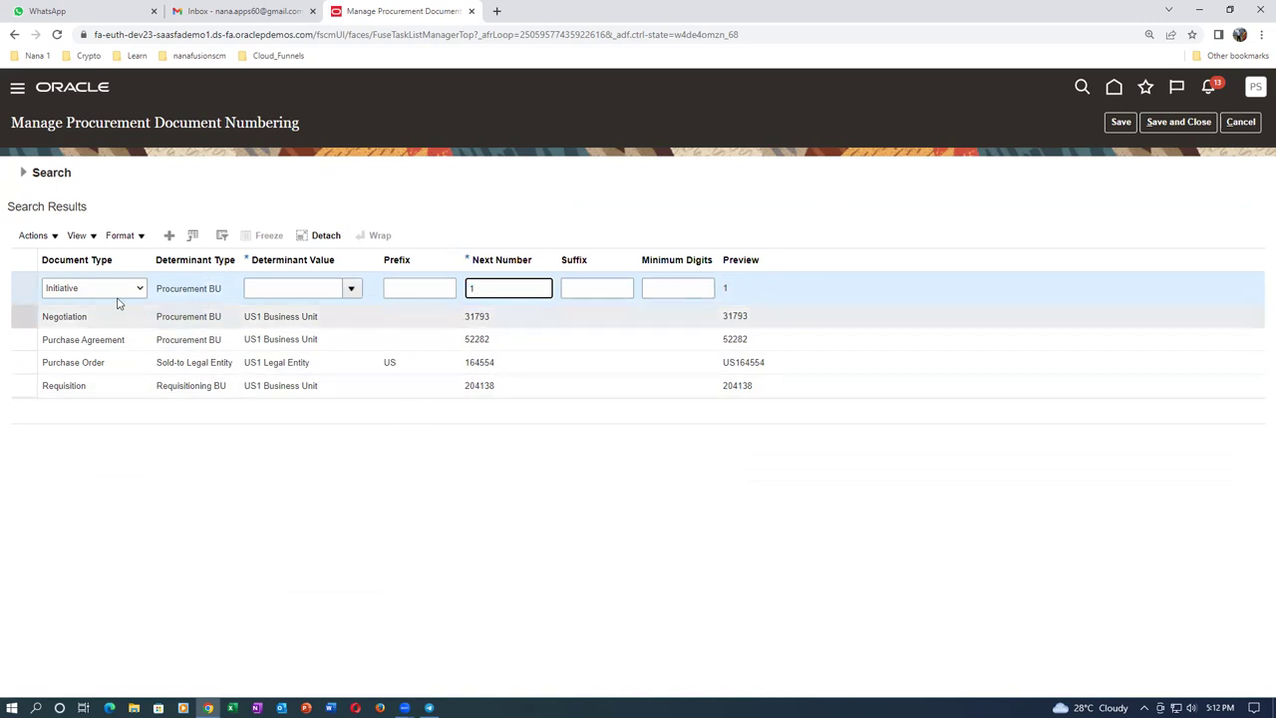
pyautogui.click(276, 290)
pyautogui.click(507, 290)
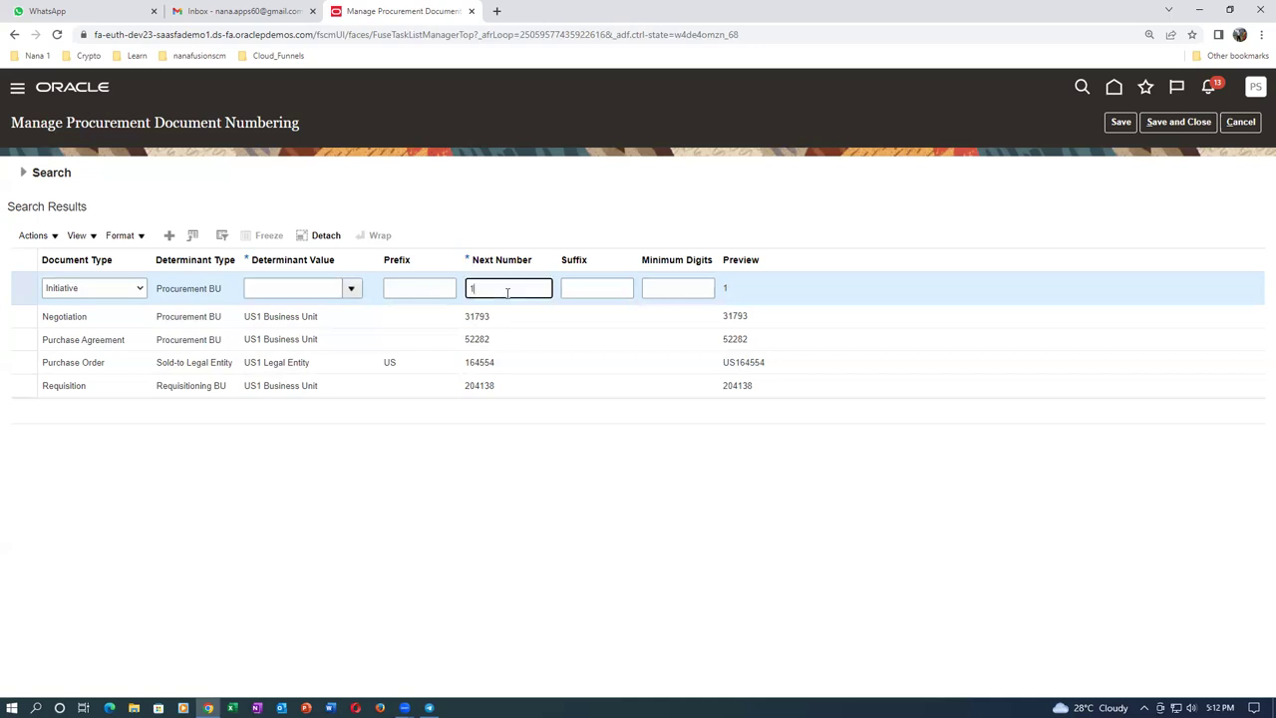
pyautogui.click(305, 287)
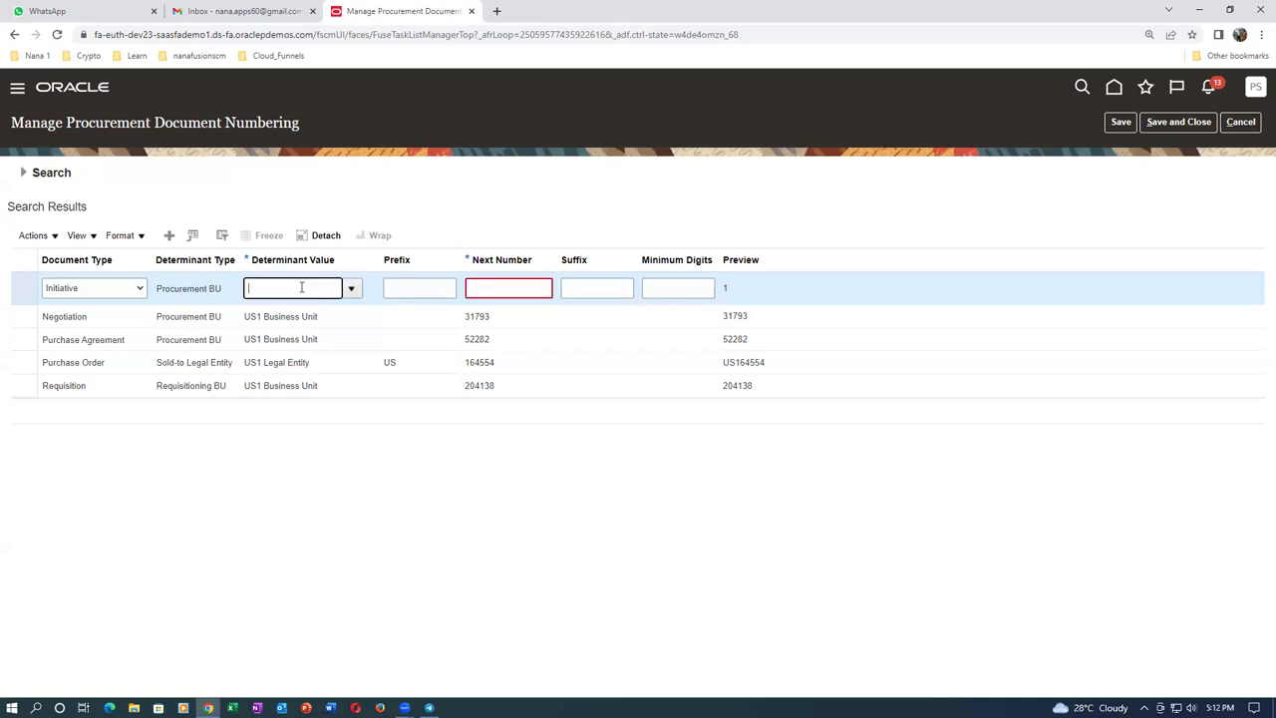
pyautogui.write('US1')
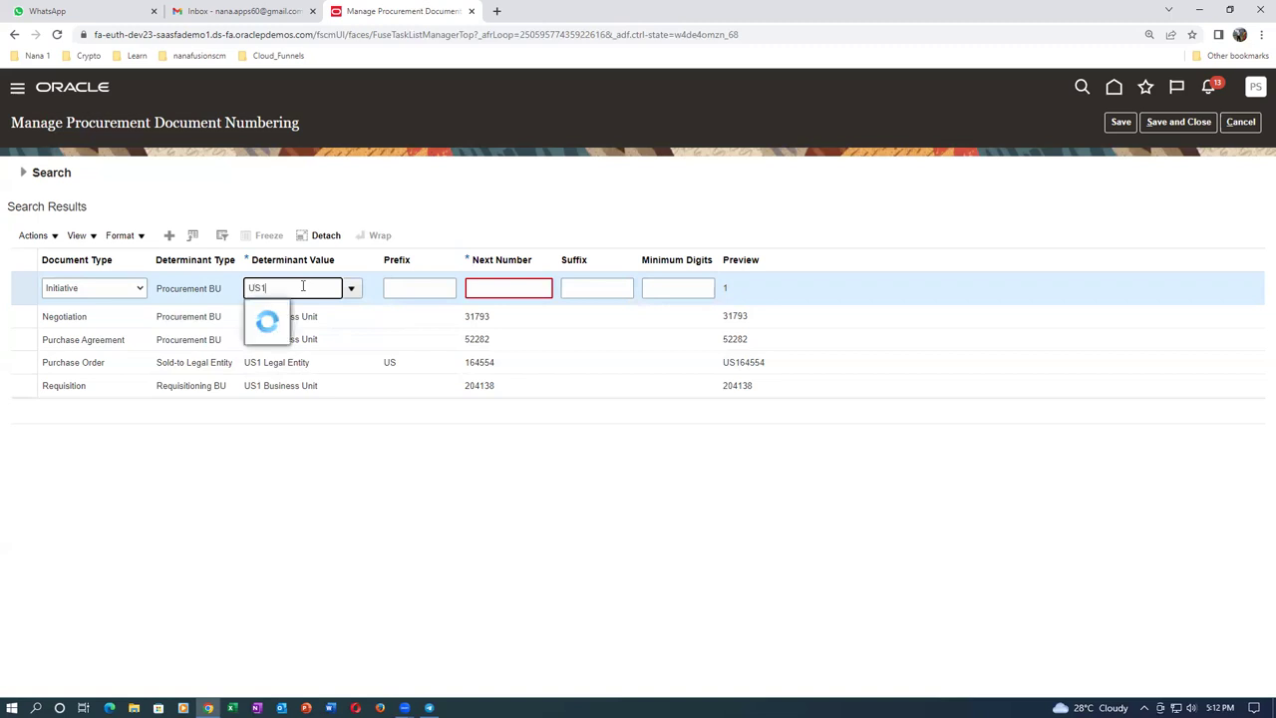
pyautogui.click(291, 313)
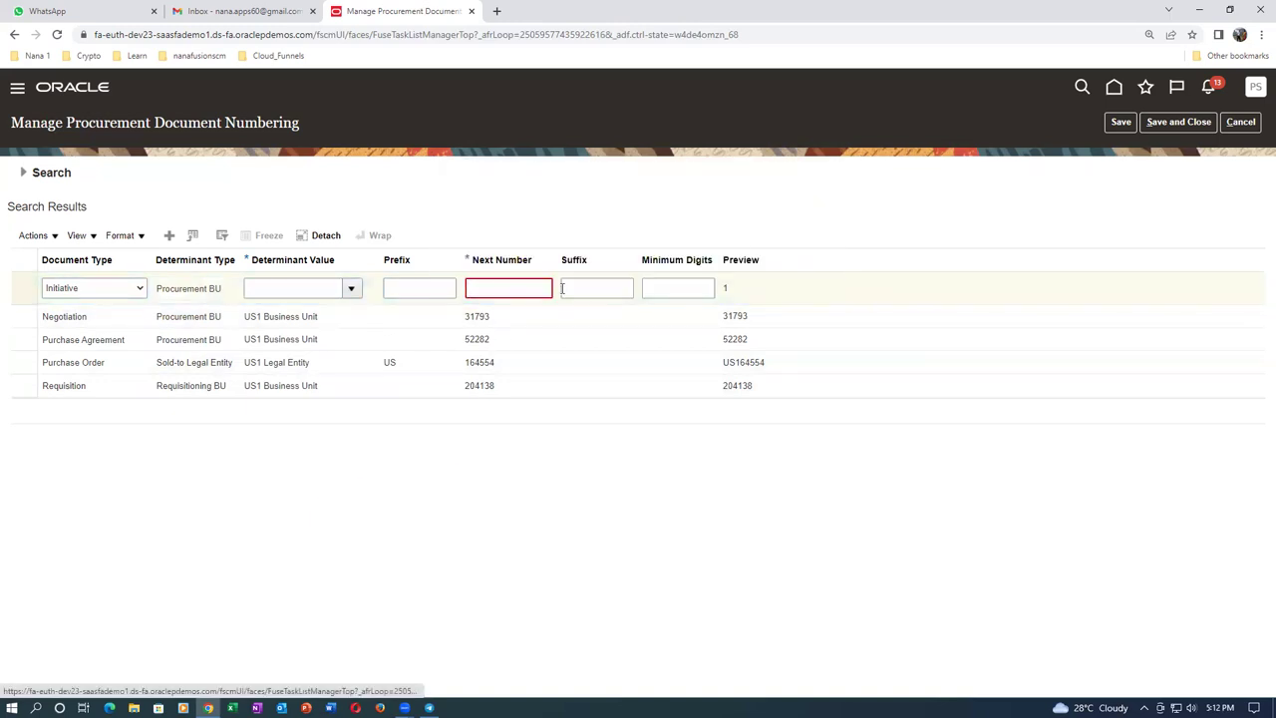
pyautogui.click(490, 289)
pyautogui.write('4000')
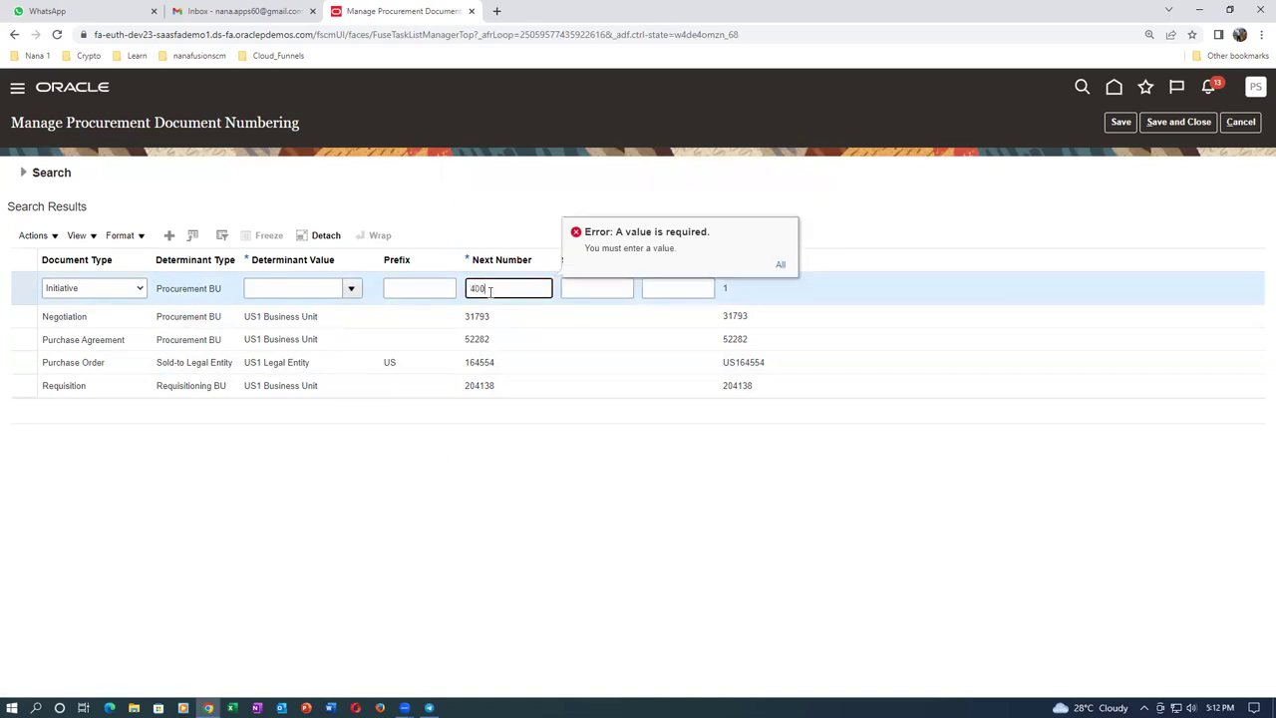
pyautogui.click(935, 214)
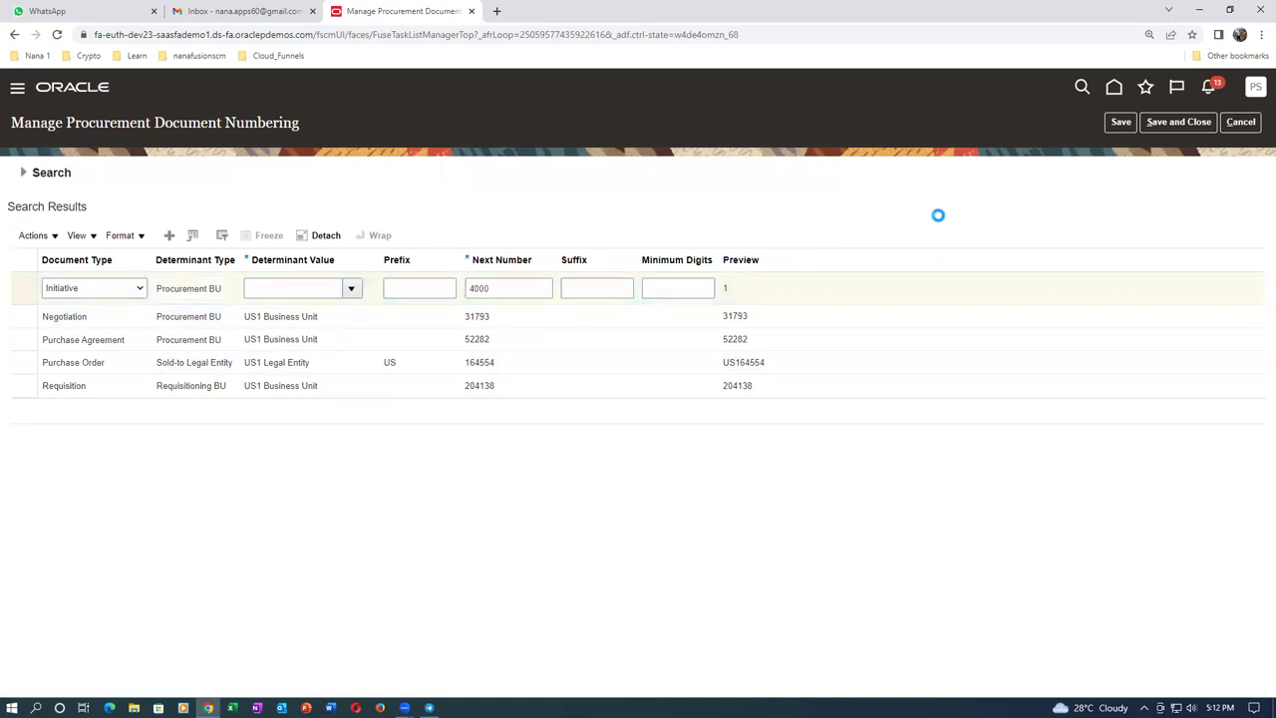
pyautogui.click(319, 288)
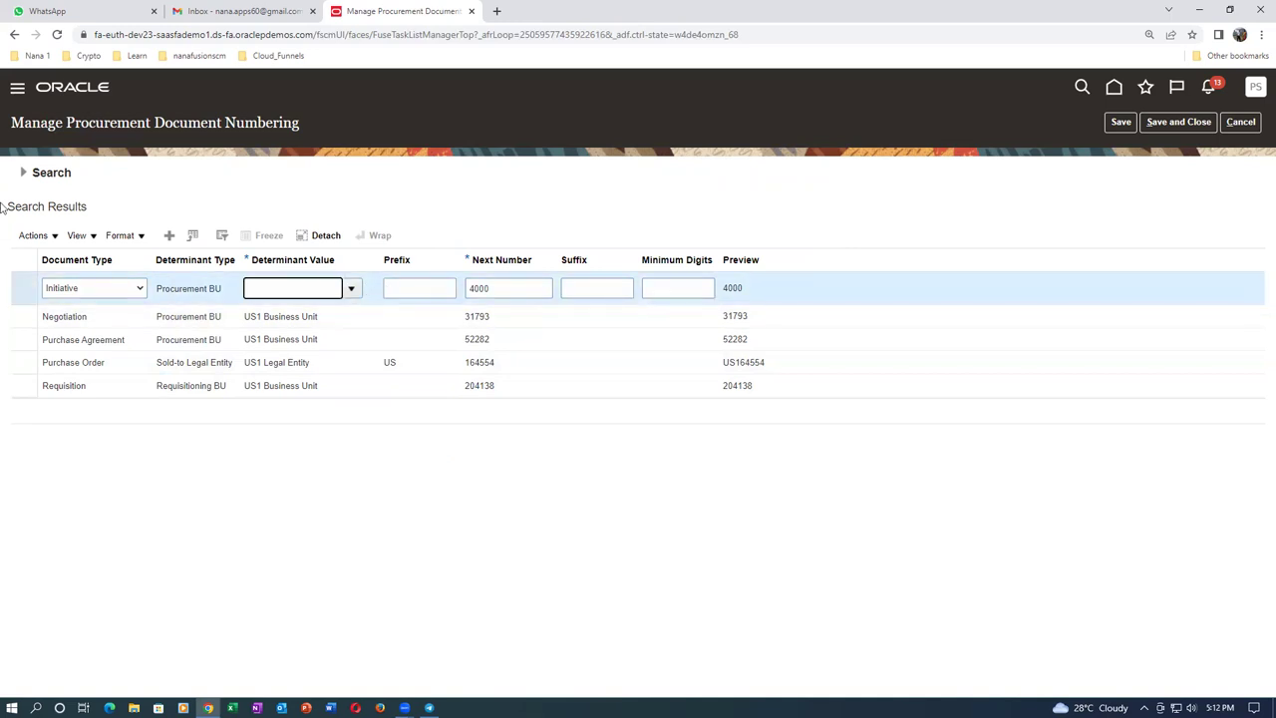
pyautogui.click(23, 172)
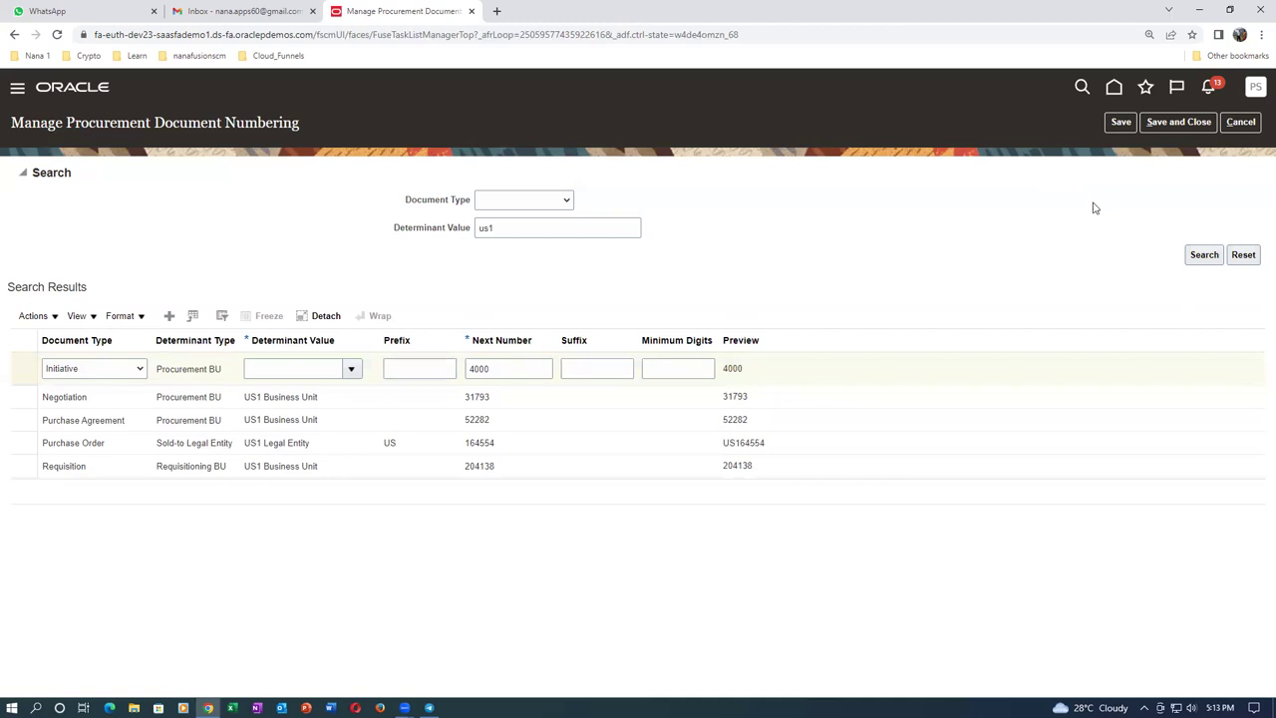
pyautogui.click(1240, 122)
pyautogui.click(89, 249)
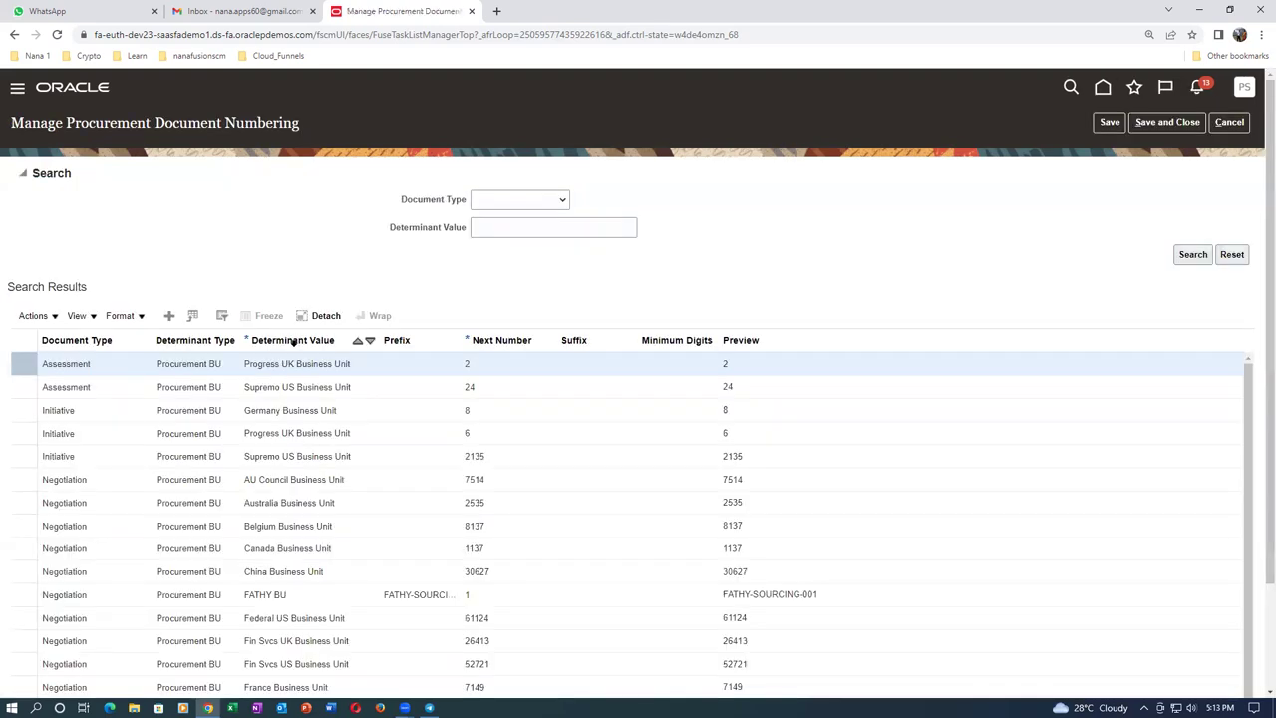
# - Filter the numbering table by document type and a determinant value starting with U
pyautogui.click(224, 316)
pyautogui.click(97, 344)
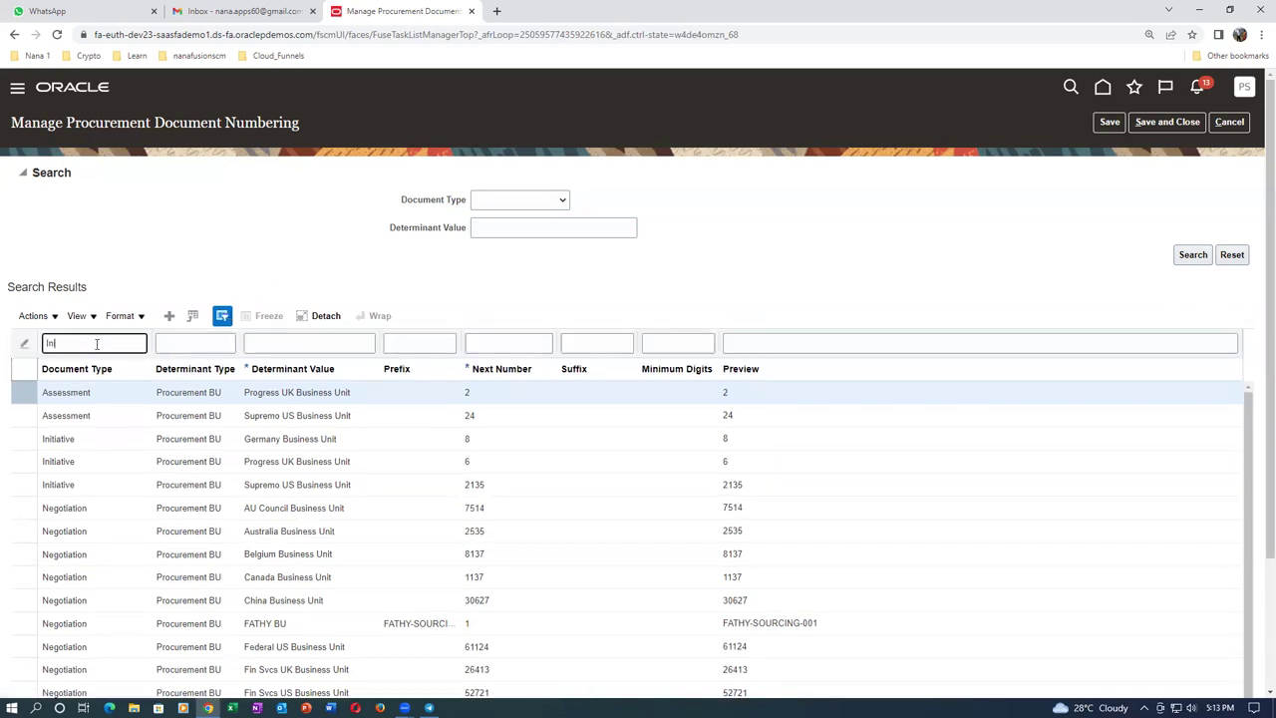
pyautogui.doubleClick(117, 342)
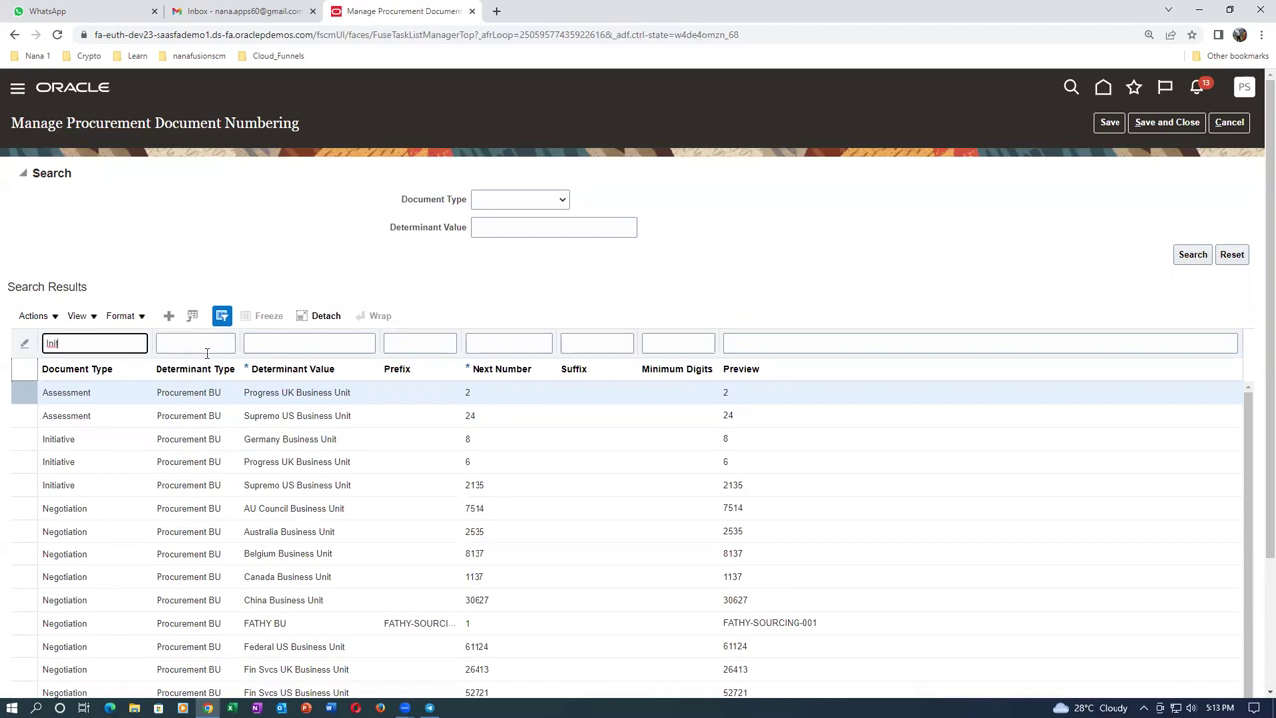
pyautogui.click(278, 345)
pyautogui.write('US1')
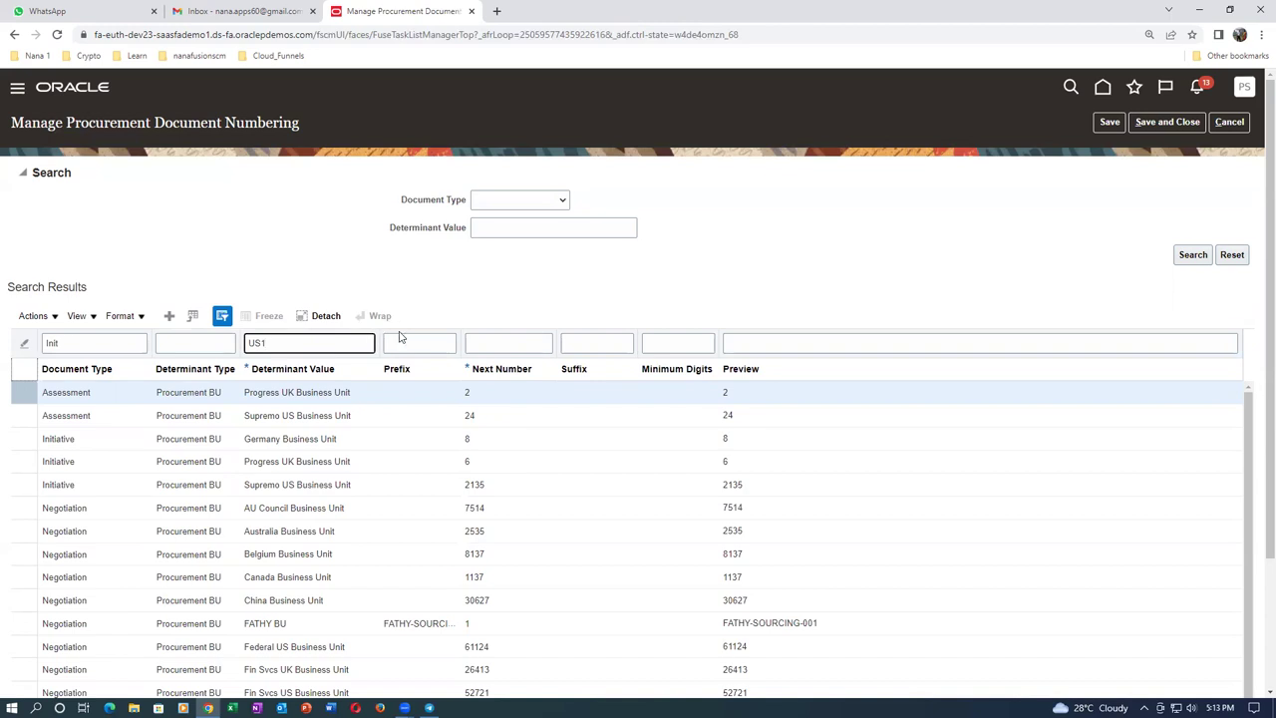
pyautogui.press('Return')
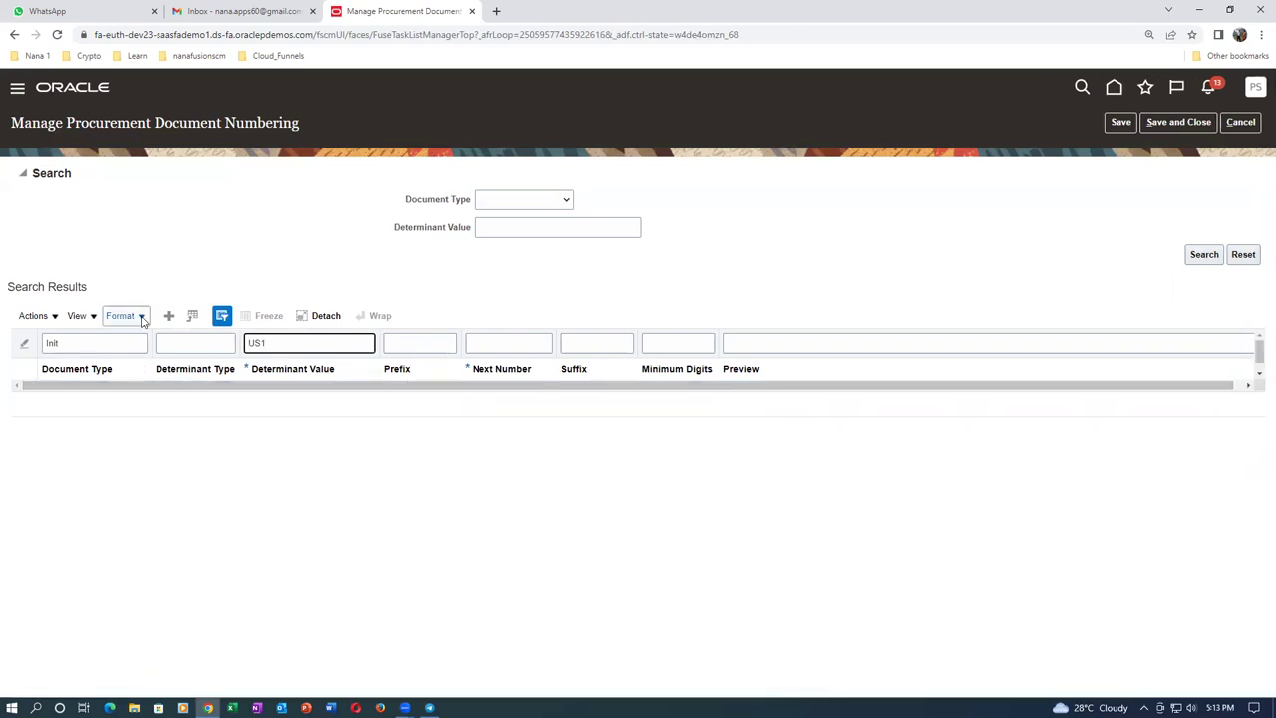
# - Add an Initiative row with determinant US1 Business Unit, then dismiss the duplicate-combination error
pyautogui.click(169, 315)
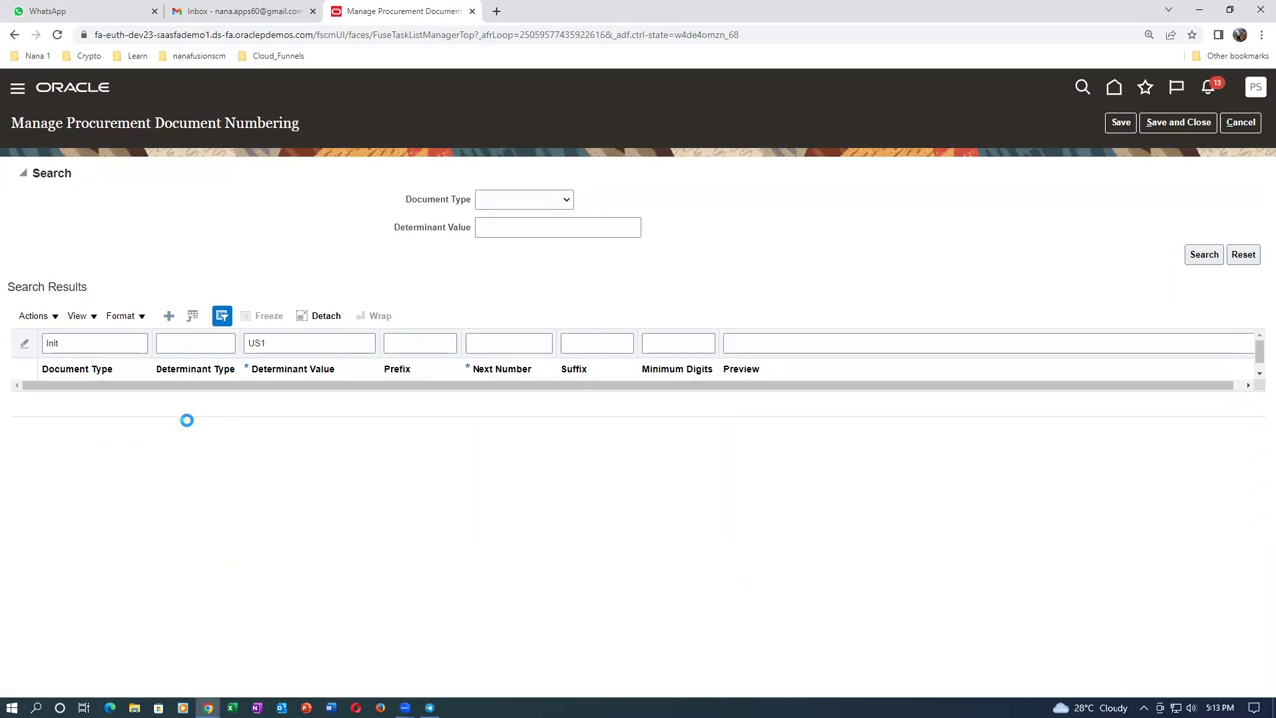
pyautogui.click(107, 399)
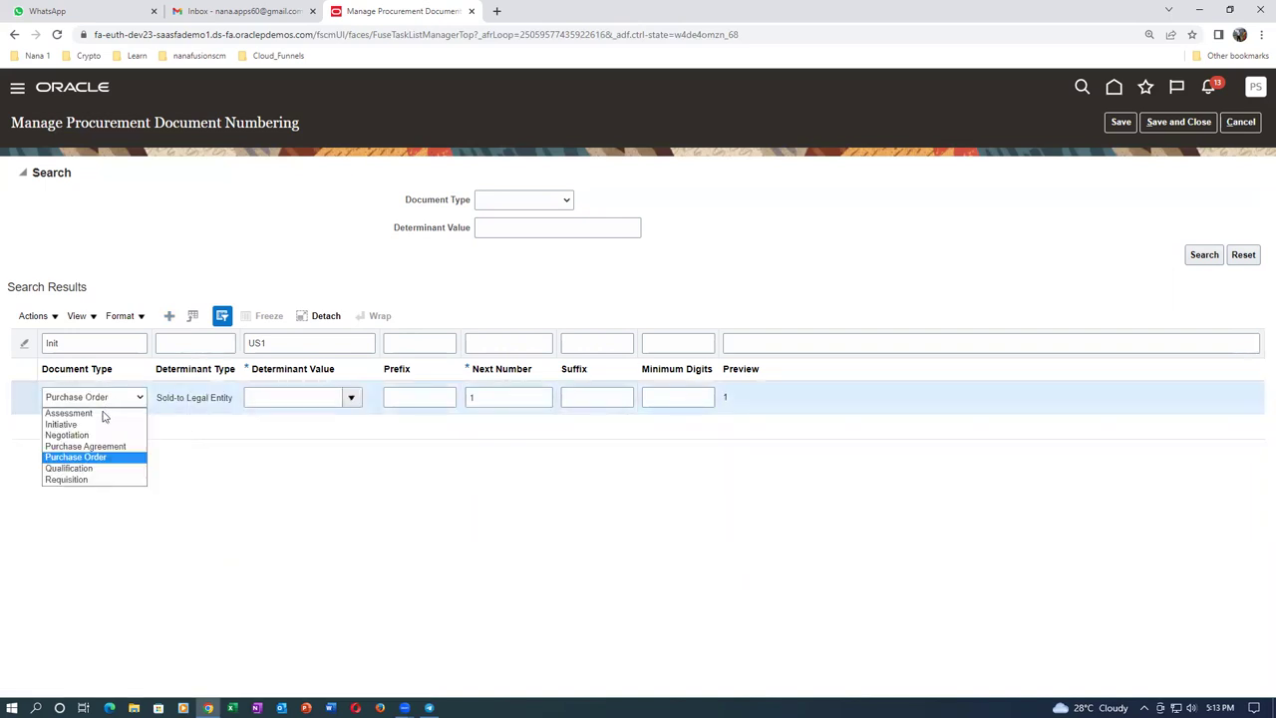
pyautogui.click(96, 422)
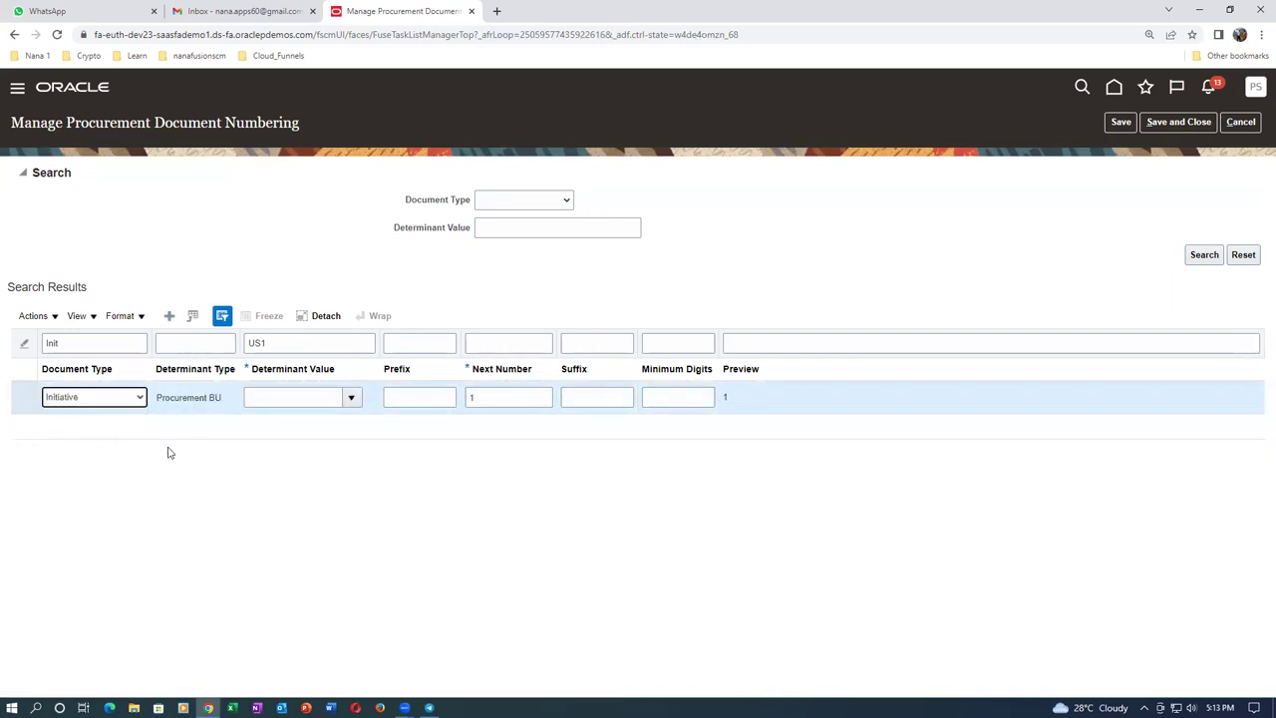
pyautogui.click(268, 396)
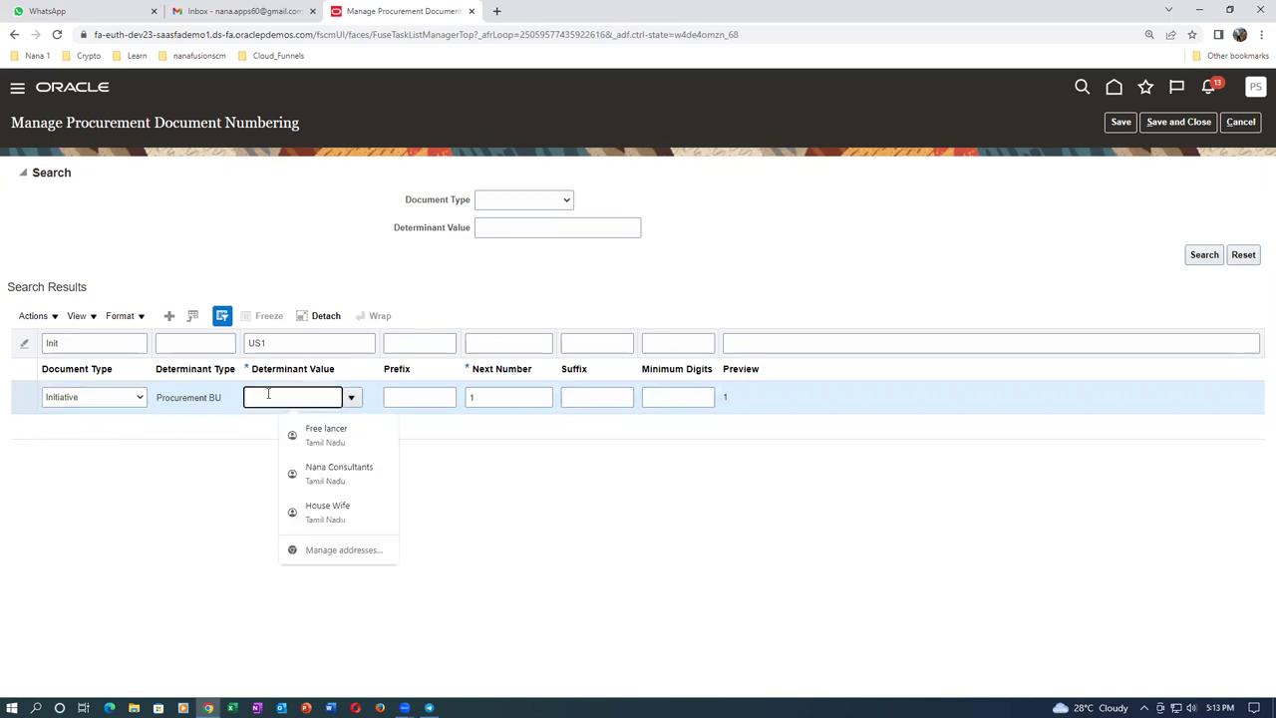
pyautogui.write('US1')
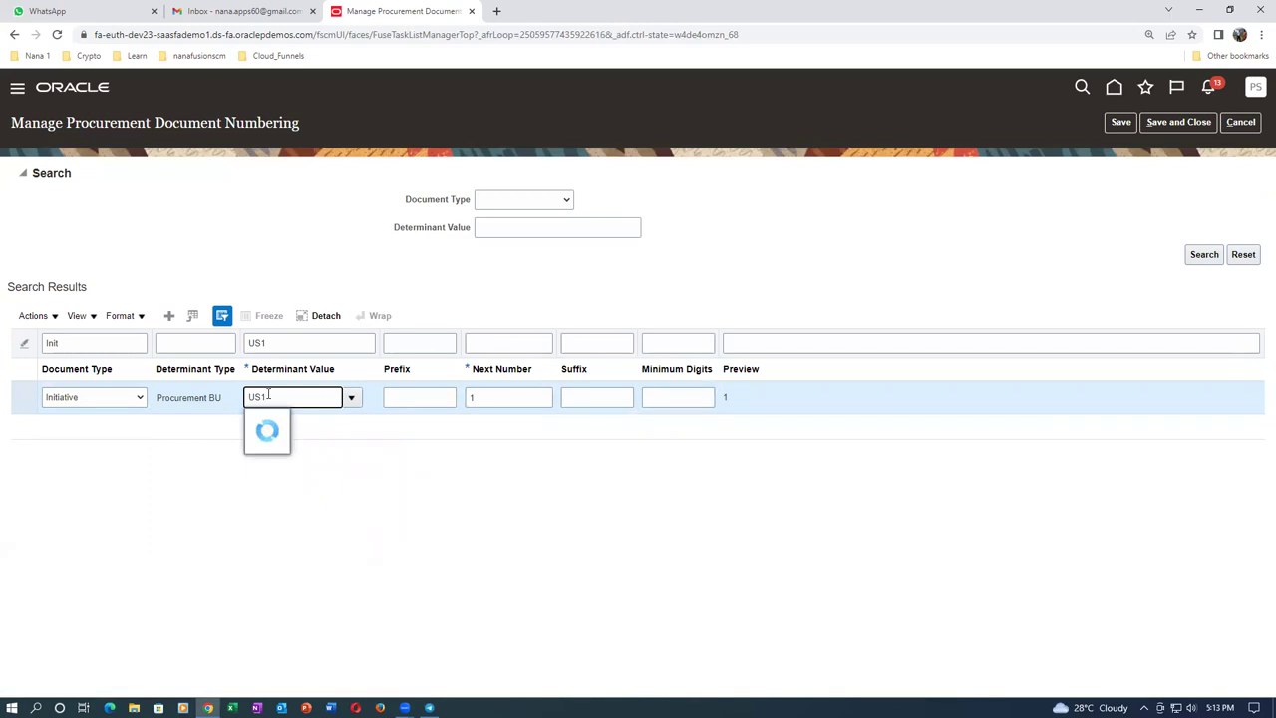
pyautogui.click(276, 420)
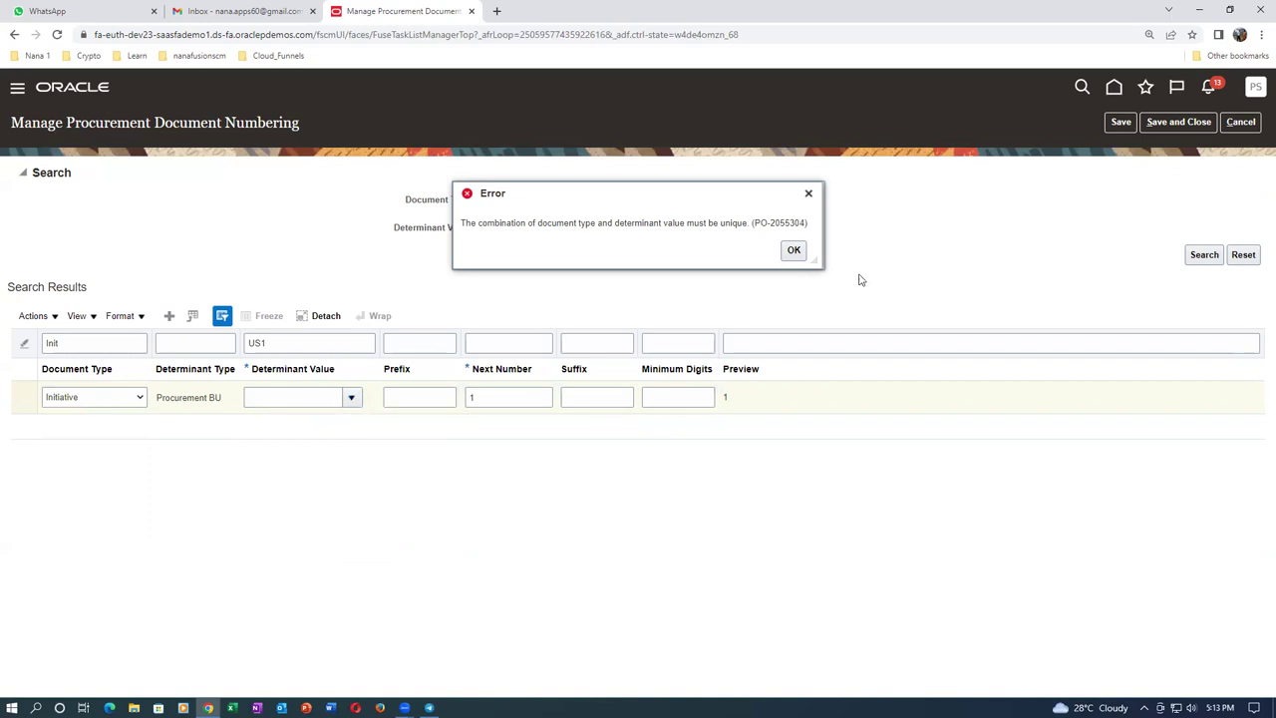
pyautogui.click(793, 250)
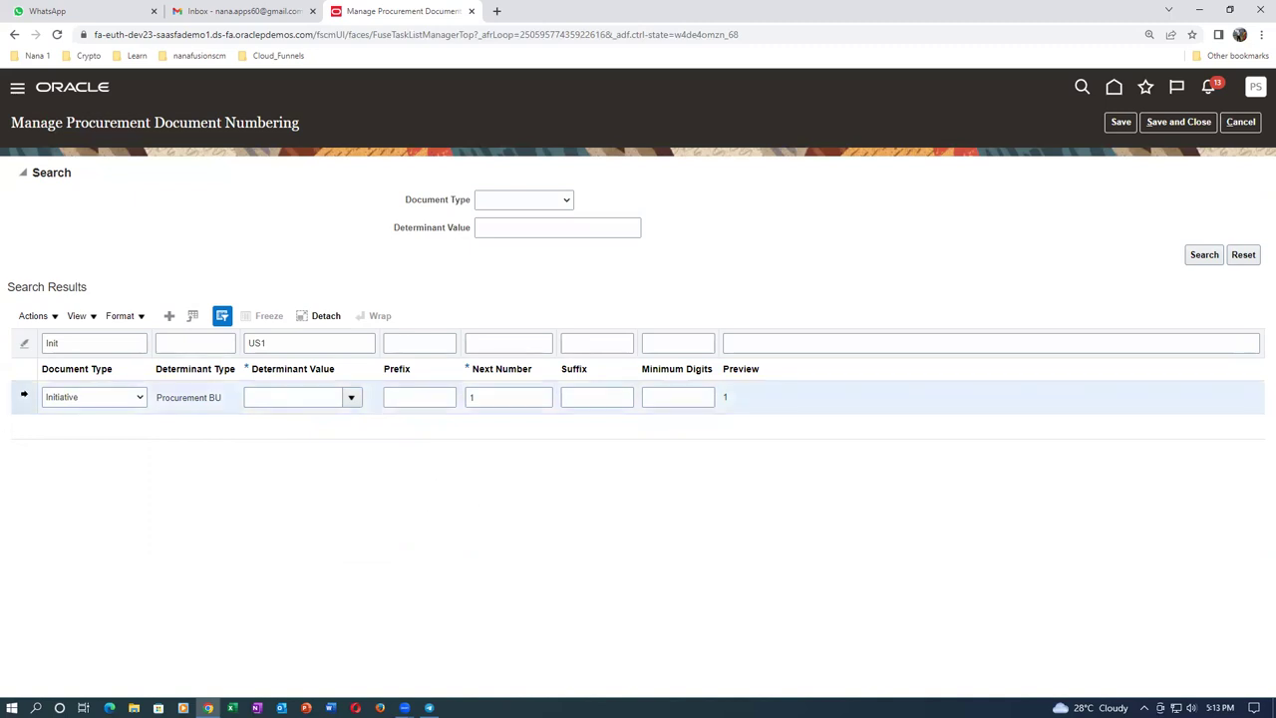
# - Discard the unsaved row, reopen document numbering and search for Initiative-type rules
pyautogui.click(1241, 121)
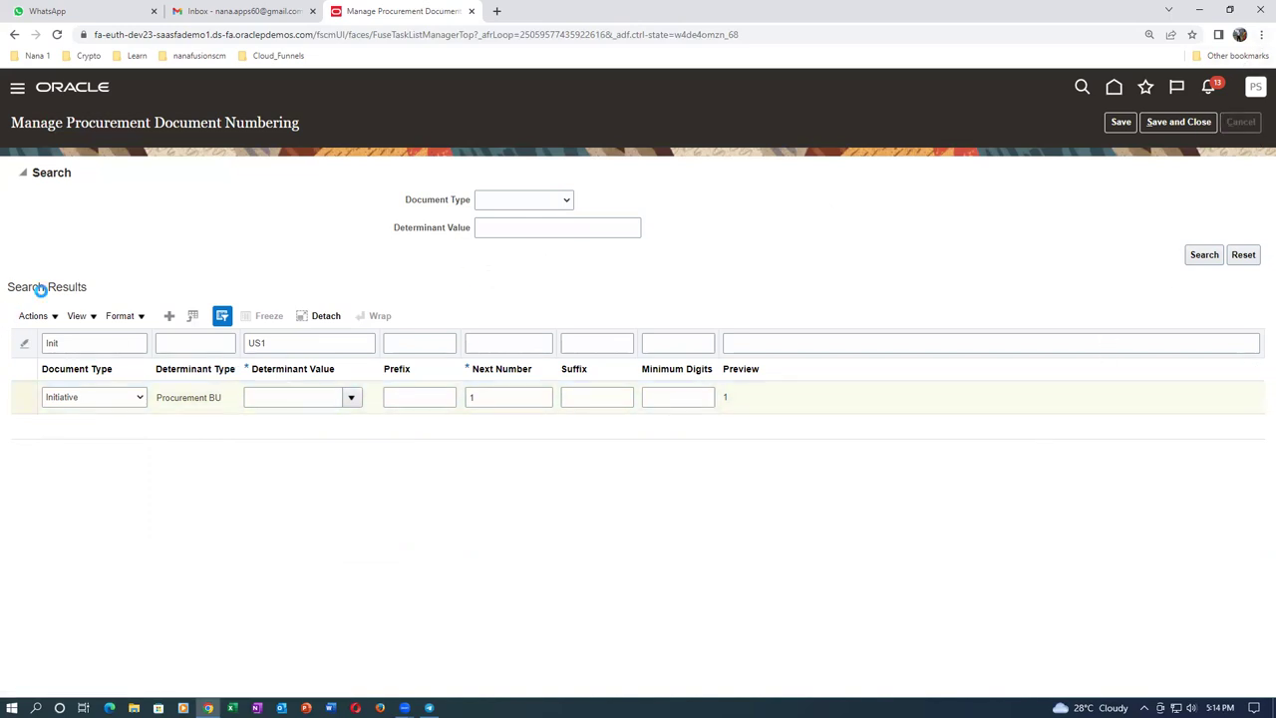
pyautogui.click(79, 250)
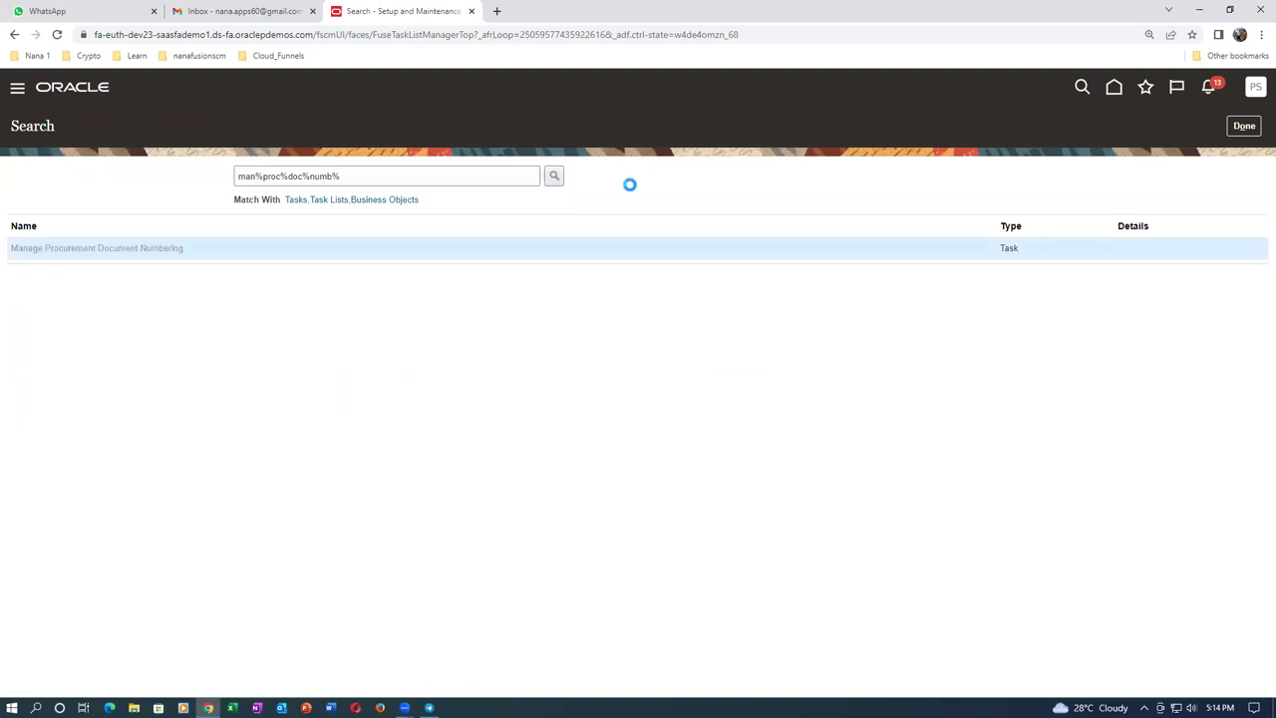
pyautogui.click(540, 204)
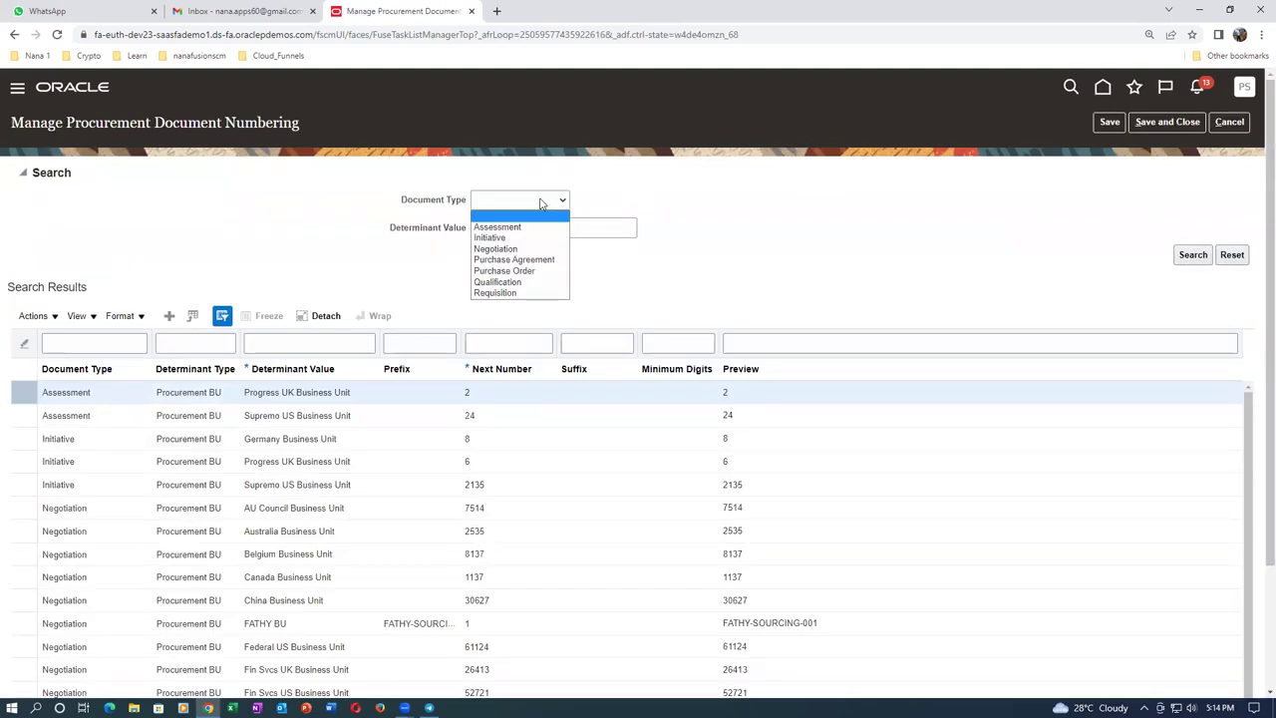
pyautogui.click(493, 237)
pyautogui.click(1188, 256)
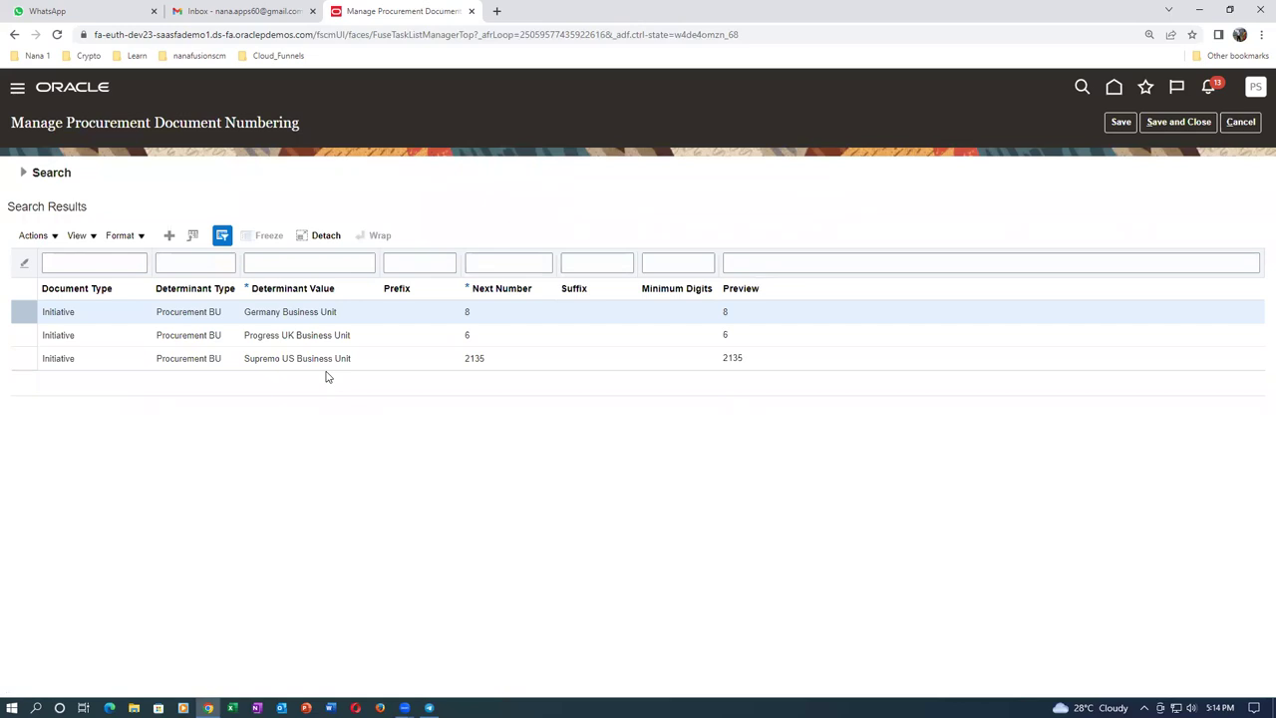
# - Add an Assessment row, enter US1 Business Unit as determinant, and dismiss the duplicate error
pyautogui.click(170, 236)
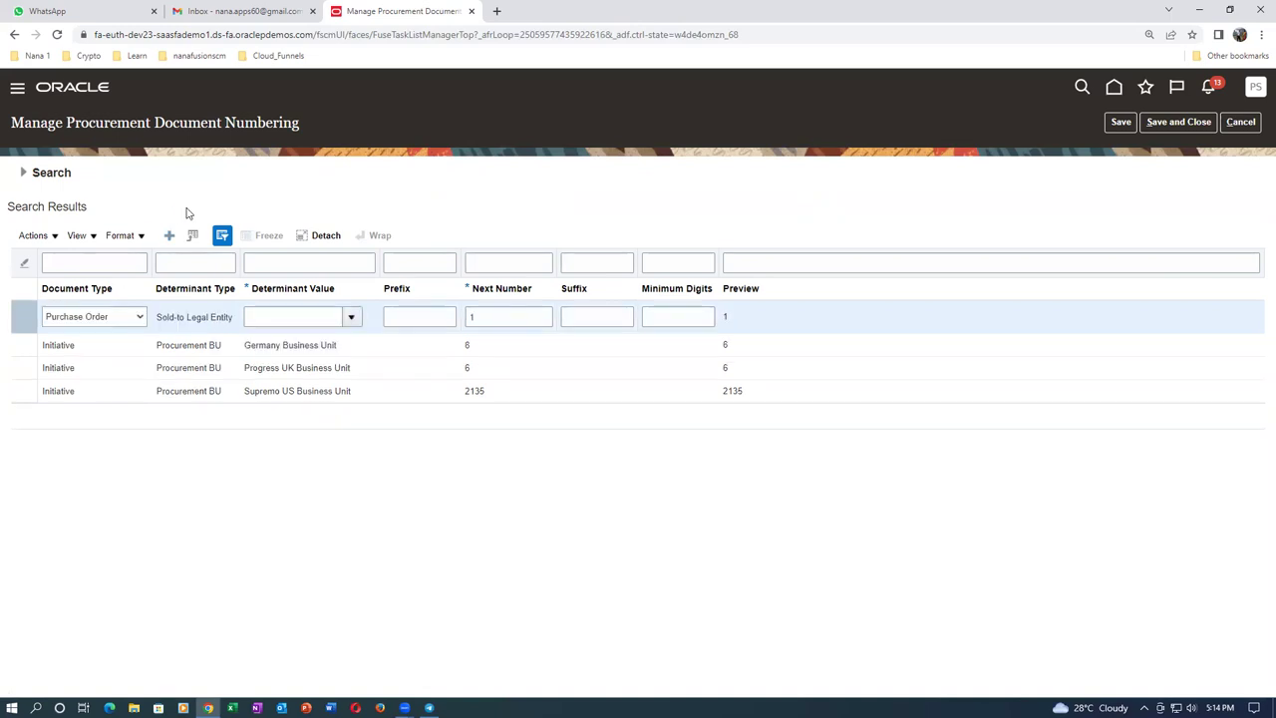
pyautogui.click(95, 319)
pyautogui.click(86, 331)
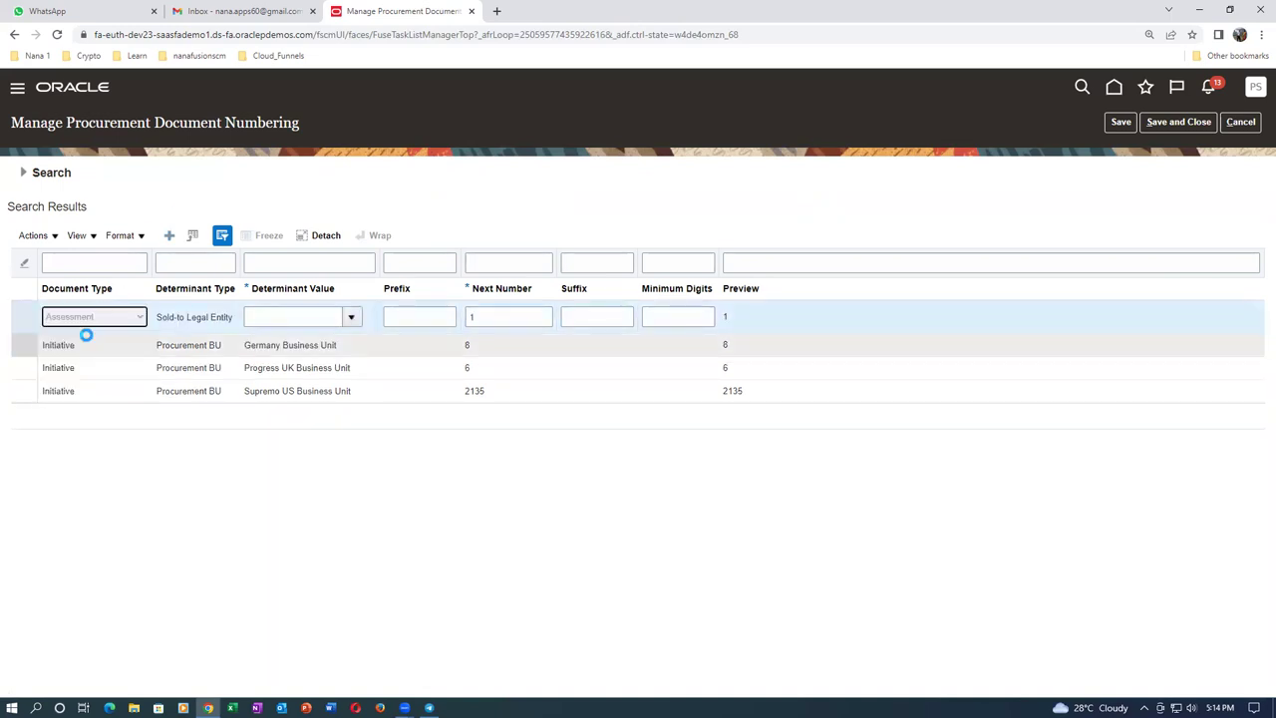
pyautogui.click(278, 316)
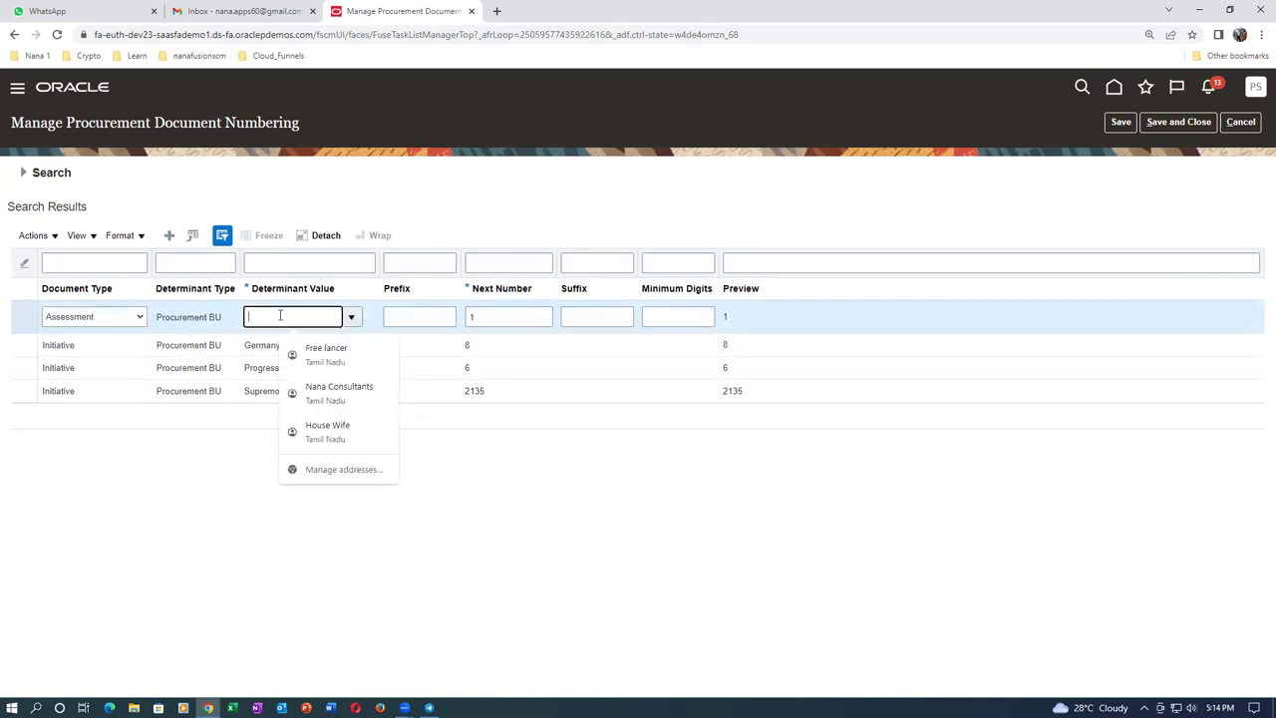
pyautogui.write('US1')
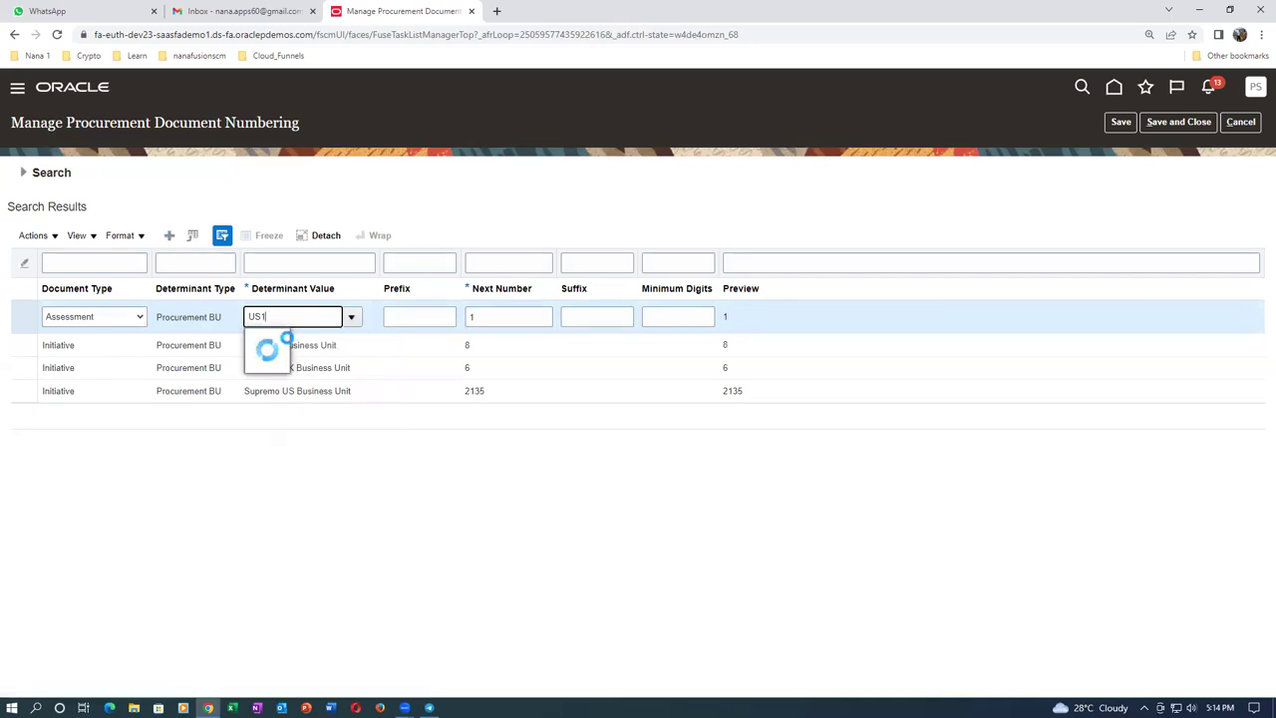
pyautogui.click(294, 343)
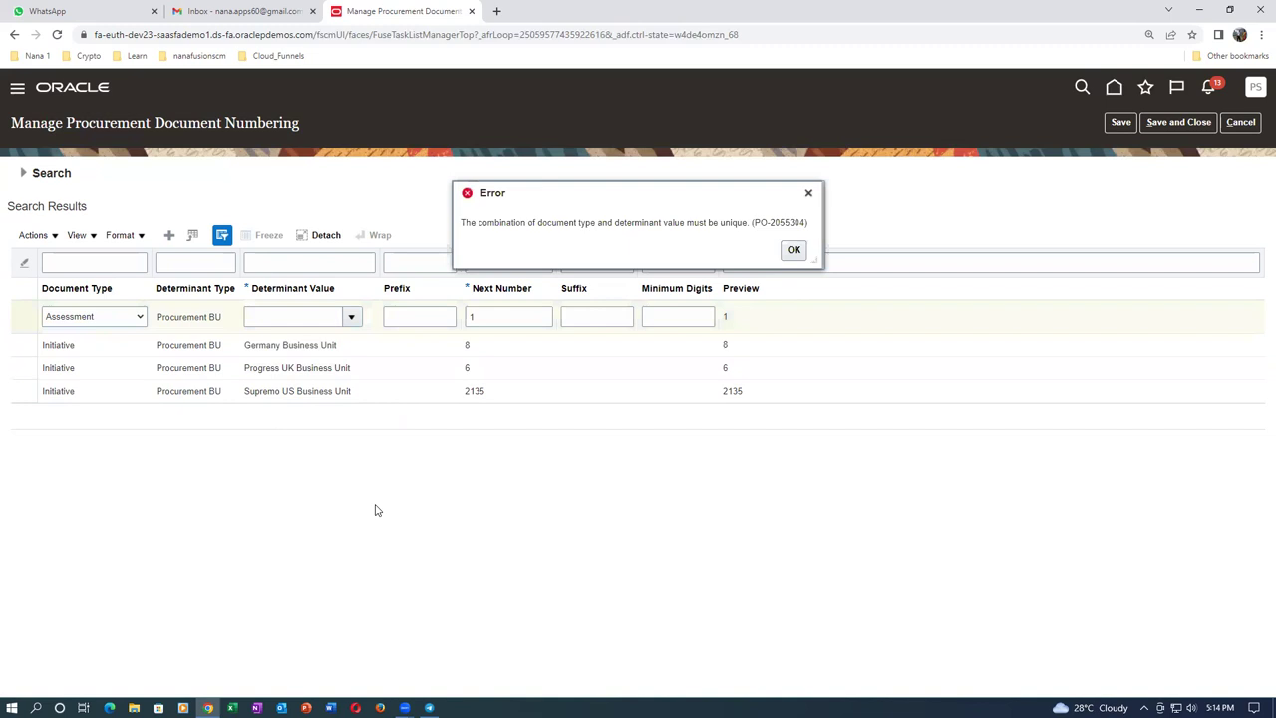
pyautogui.moveTo(487, 226); pyautogui.dragTo(732, 239)
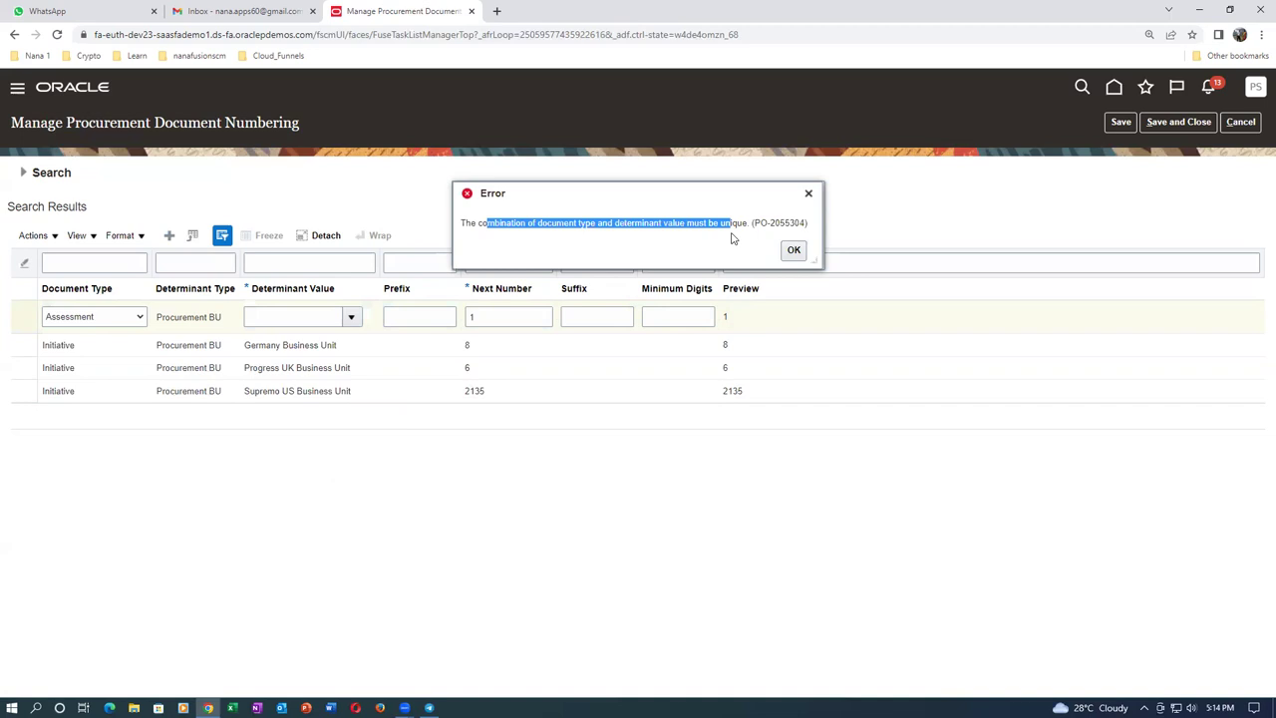
pyautogui.moveTo(732, 239); pyautogui.dragTo(734, 239)
pyautogui.click(794, 250)
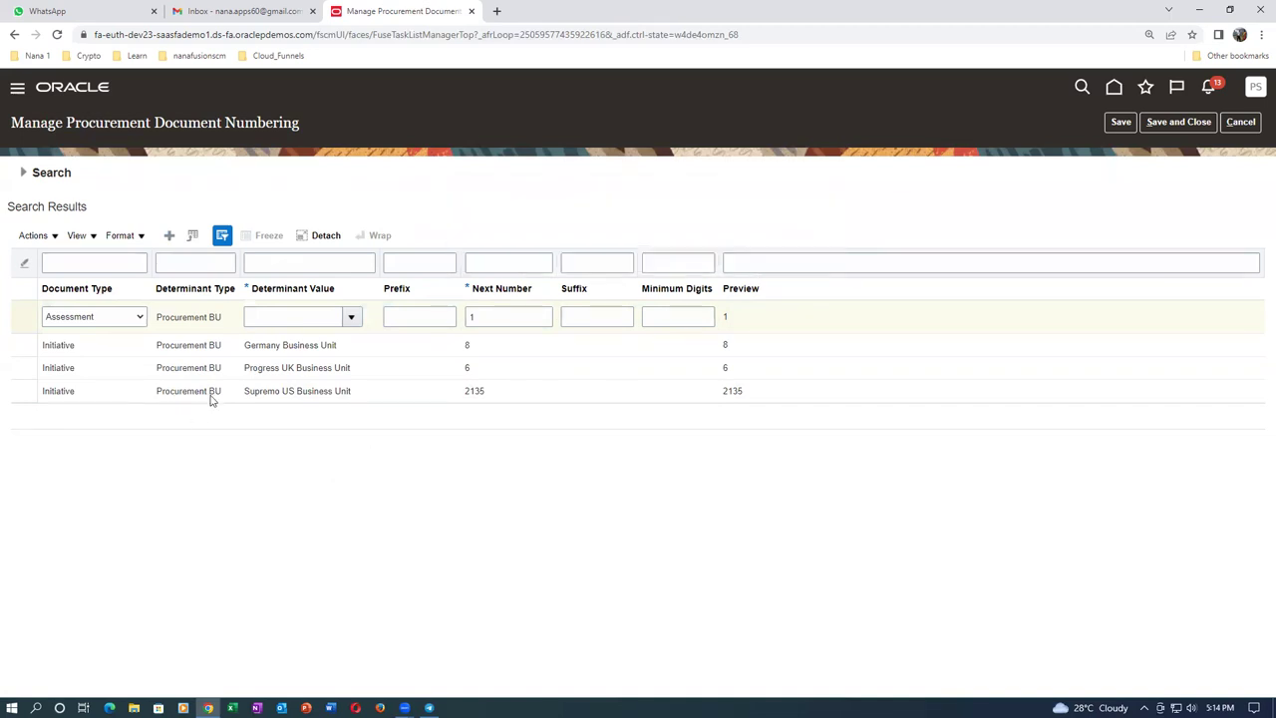
# - Pick US1 Business Unit through the Search and Select dialog and dismiss the repeated error
pyautogui.click(354, 322)
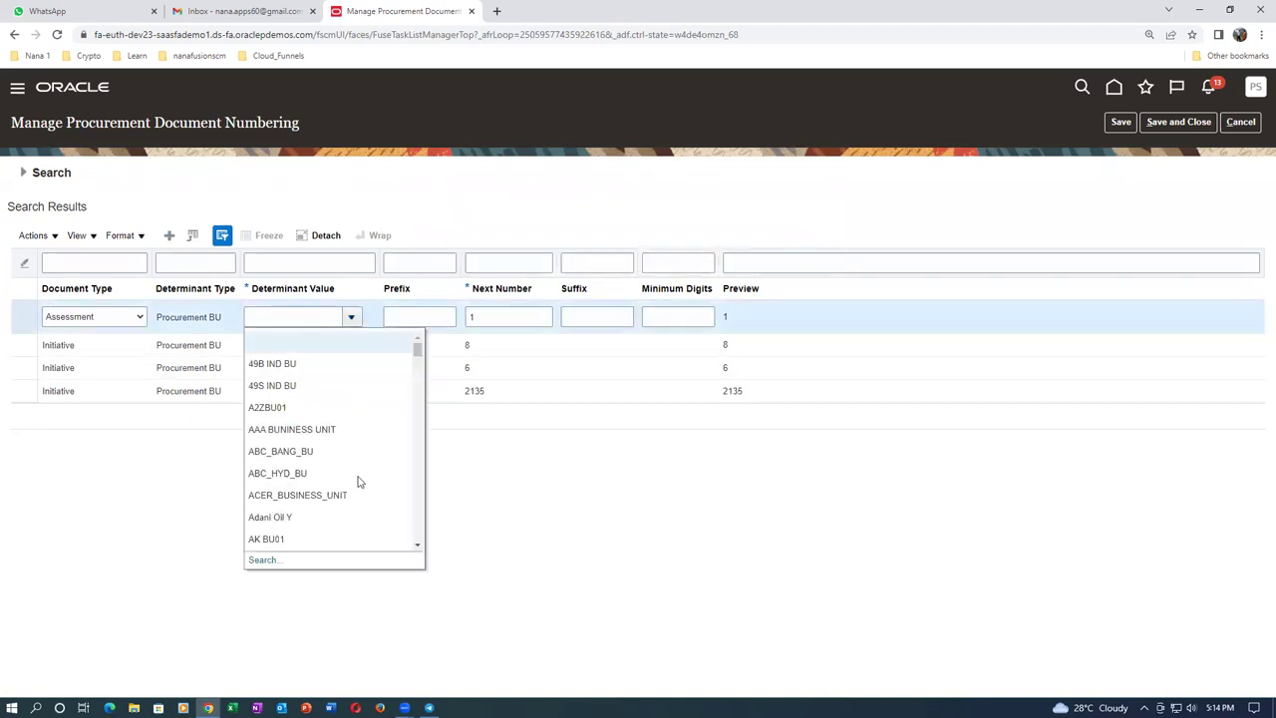
pyautogui.click(262, 560)
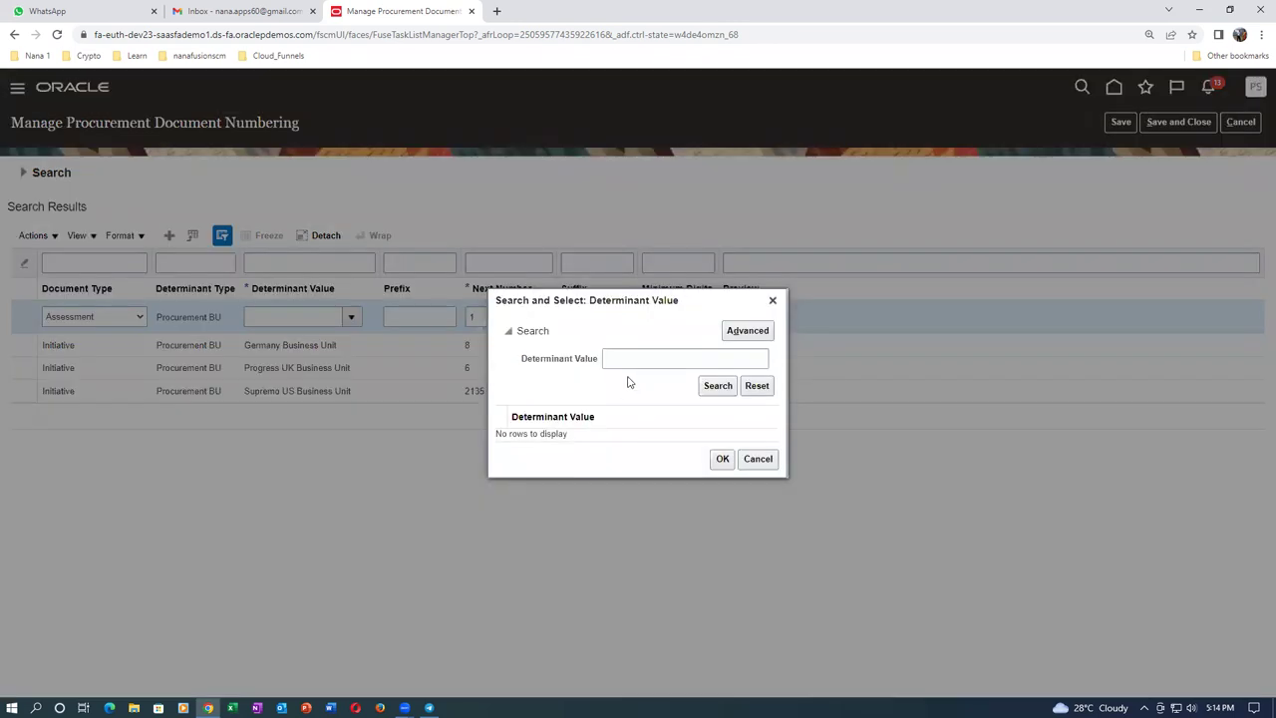
pyautogui.click(627, 365)
pyautogui.click(716, 386)
pyautogui.click(663, 446)
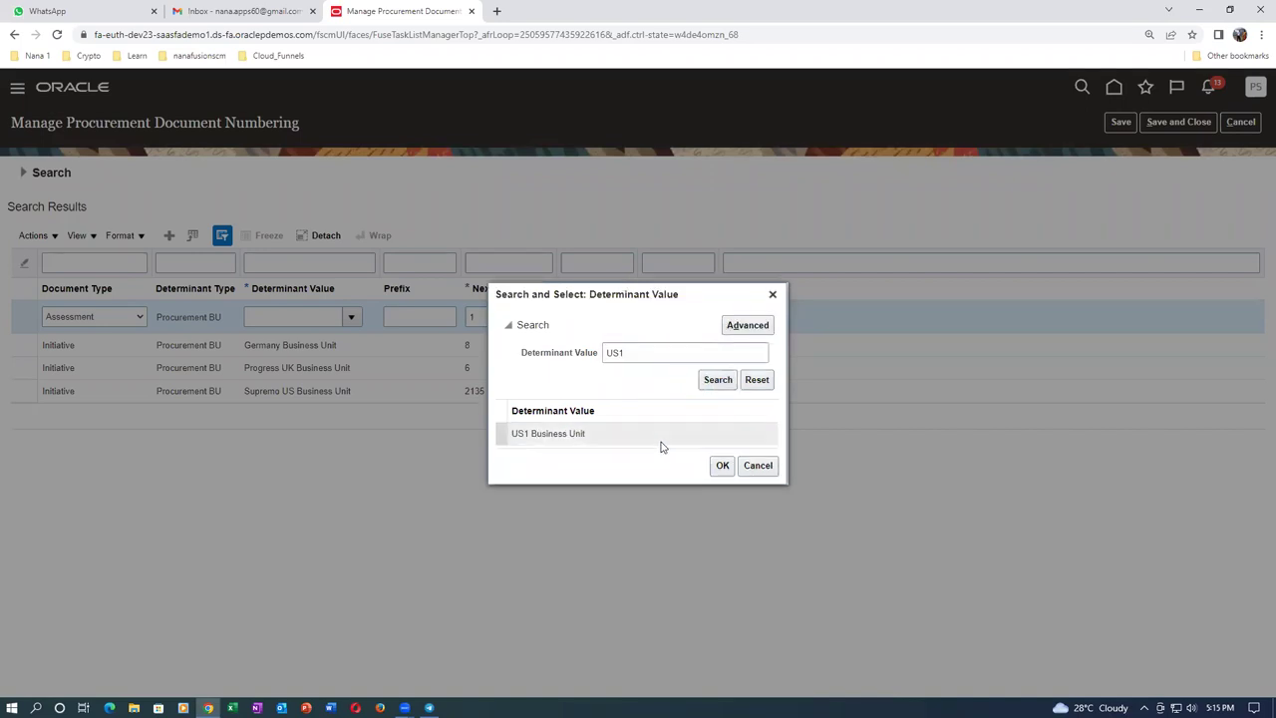
pyautogui.click(721, 471)
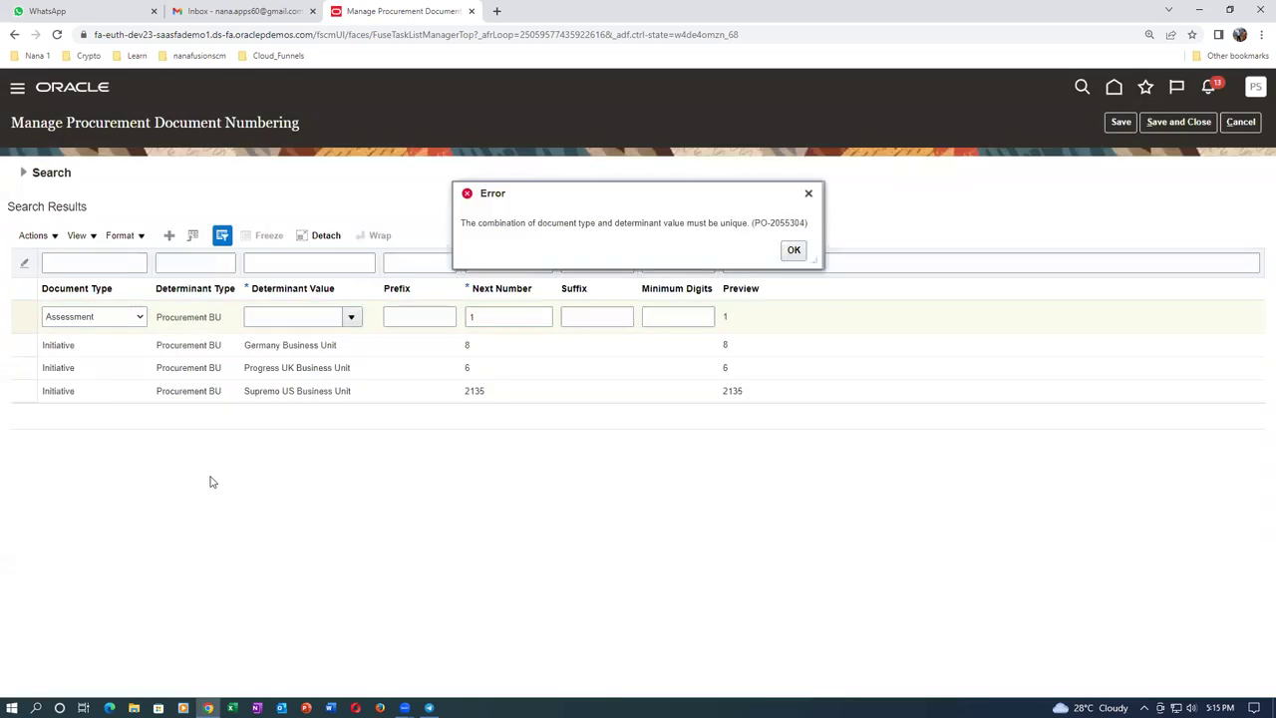
pyautogui.click(793, 250)
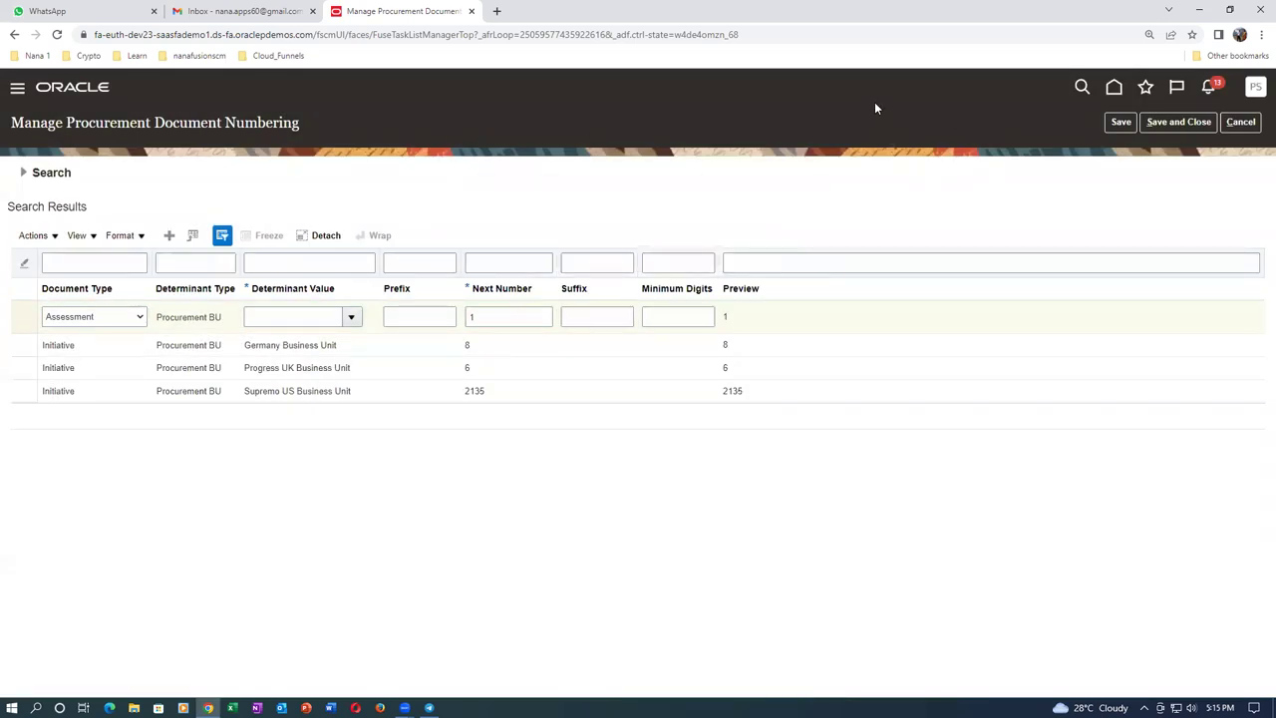
# - Cancel the numbering changes, find man%proc%agent%, and start a new agent in Manage Procurement Agents
pyautogui.click(1241, 122)
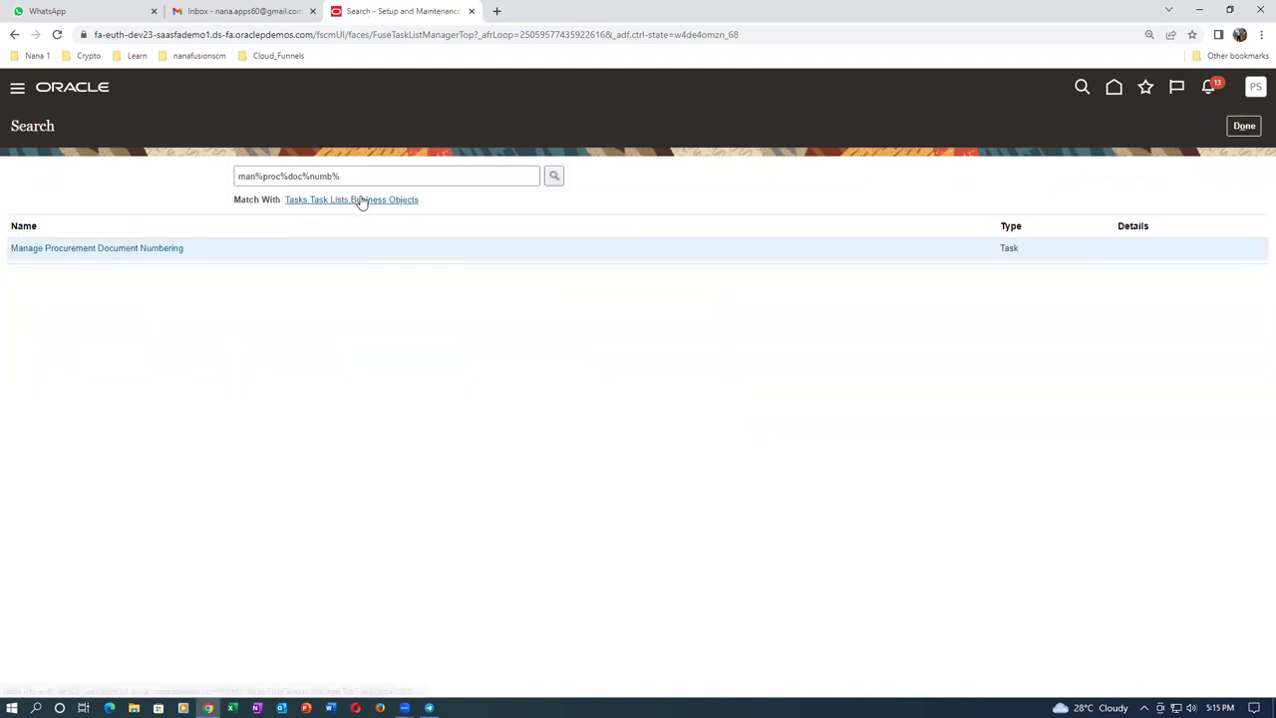
pyautogui.write('man%')
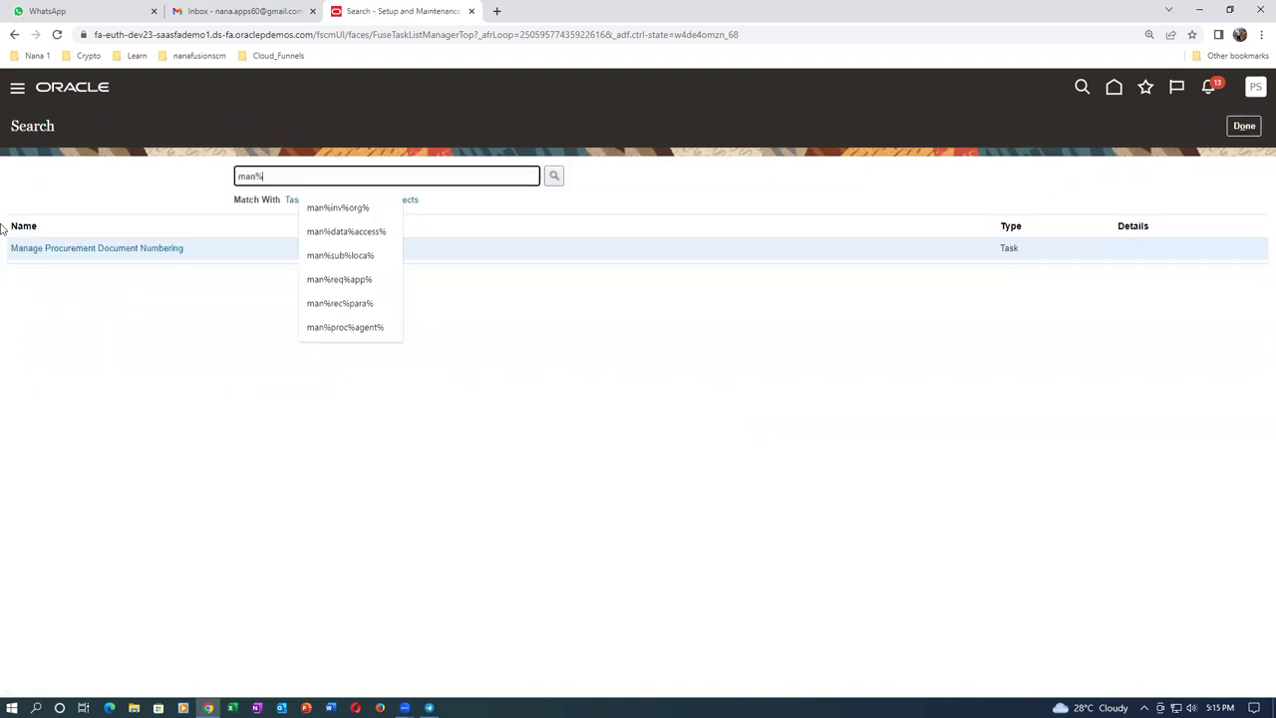
pyautogui.write('proc%agent%')
pyautogui.press('Return')
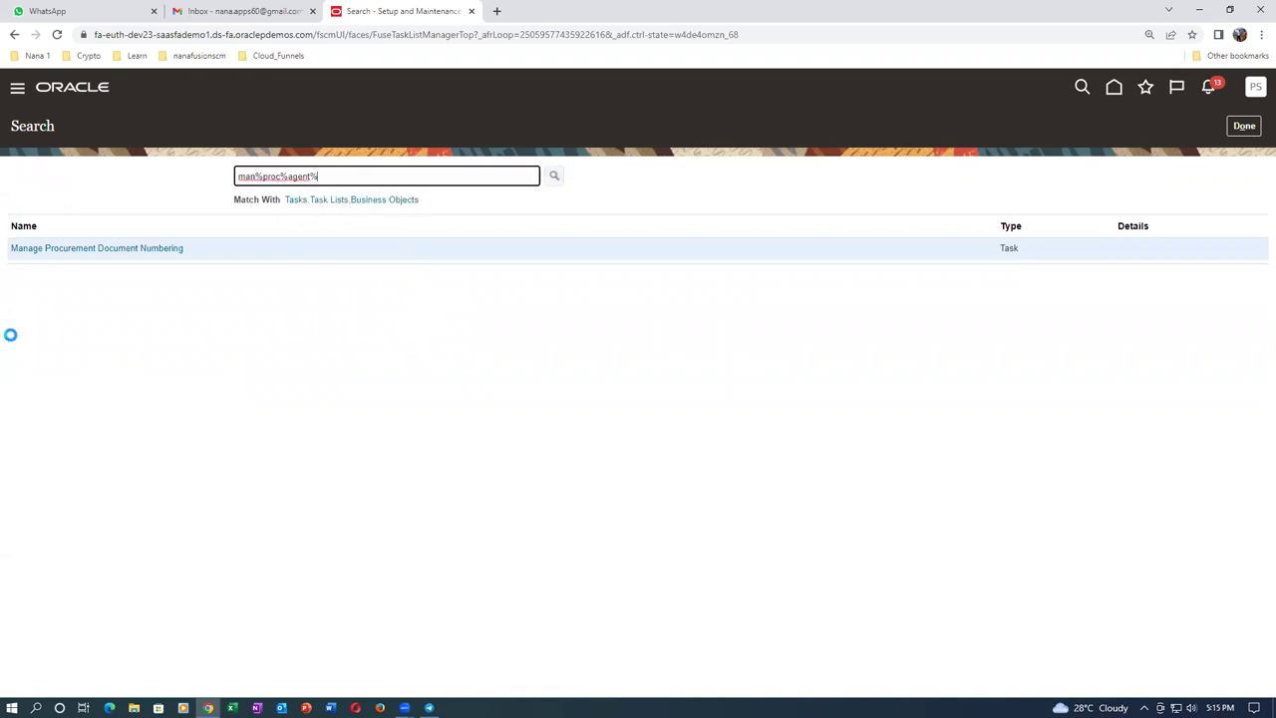
pyautogui.click(85, 251)
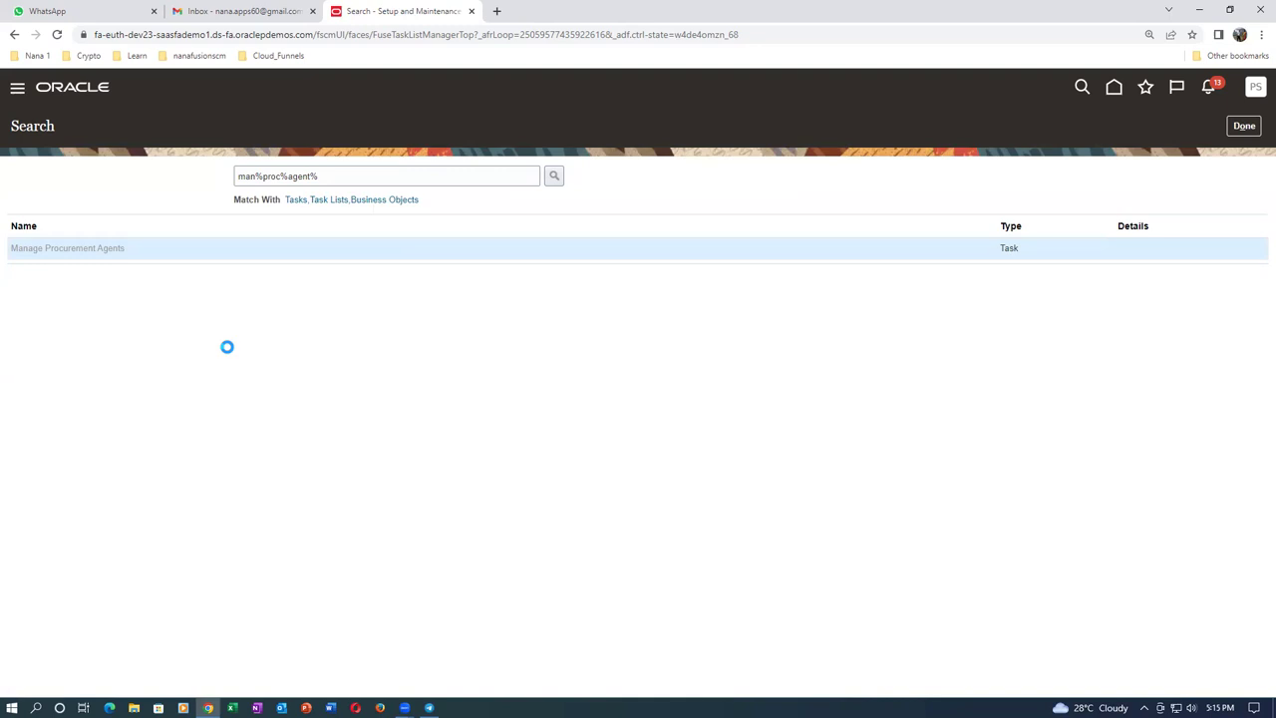
pyautogui.click(168, 342)
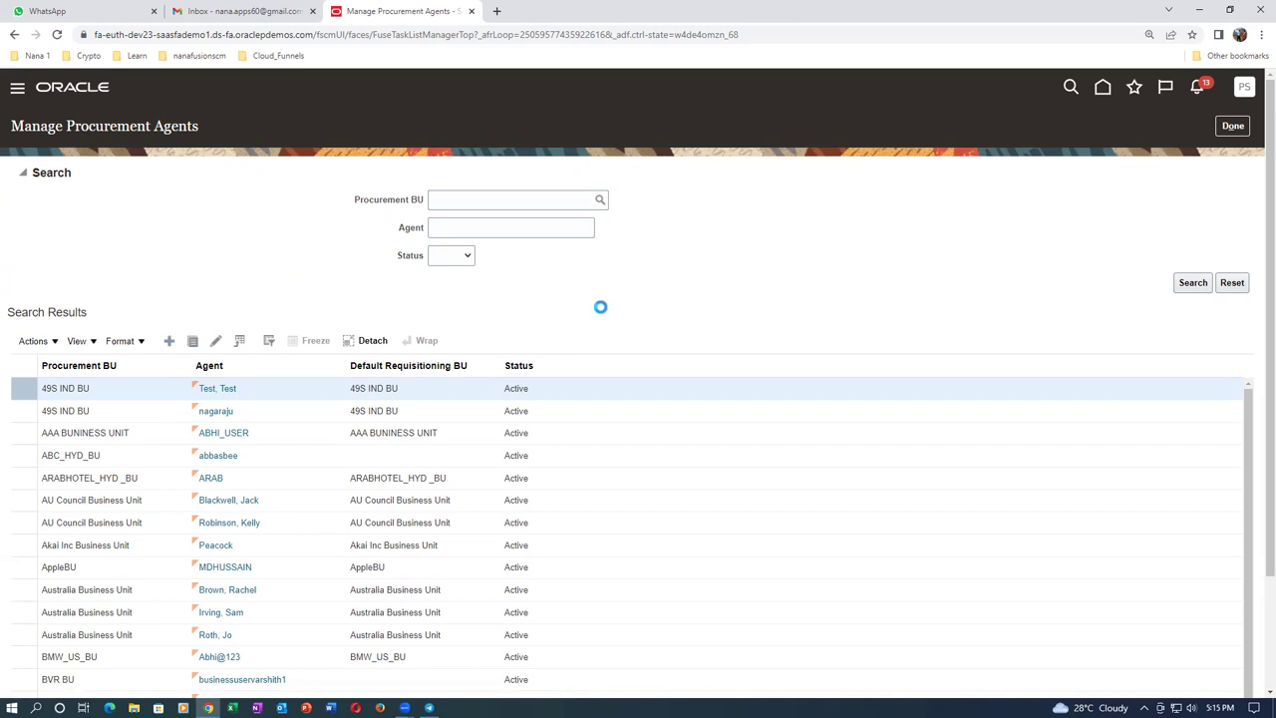
# - Set Procurement BU US1, the student user as agent, and US1 Business Unit as default requisitioning BU
pyautogui.click(520, 175)
pyautogui.click(532, 177)
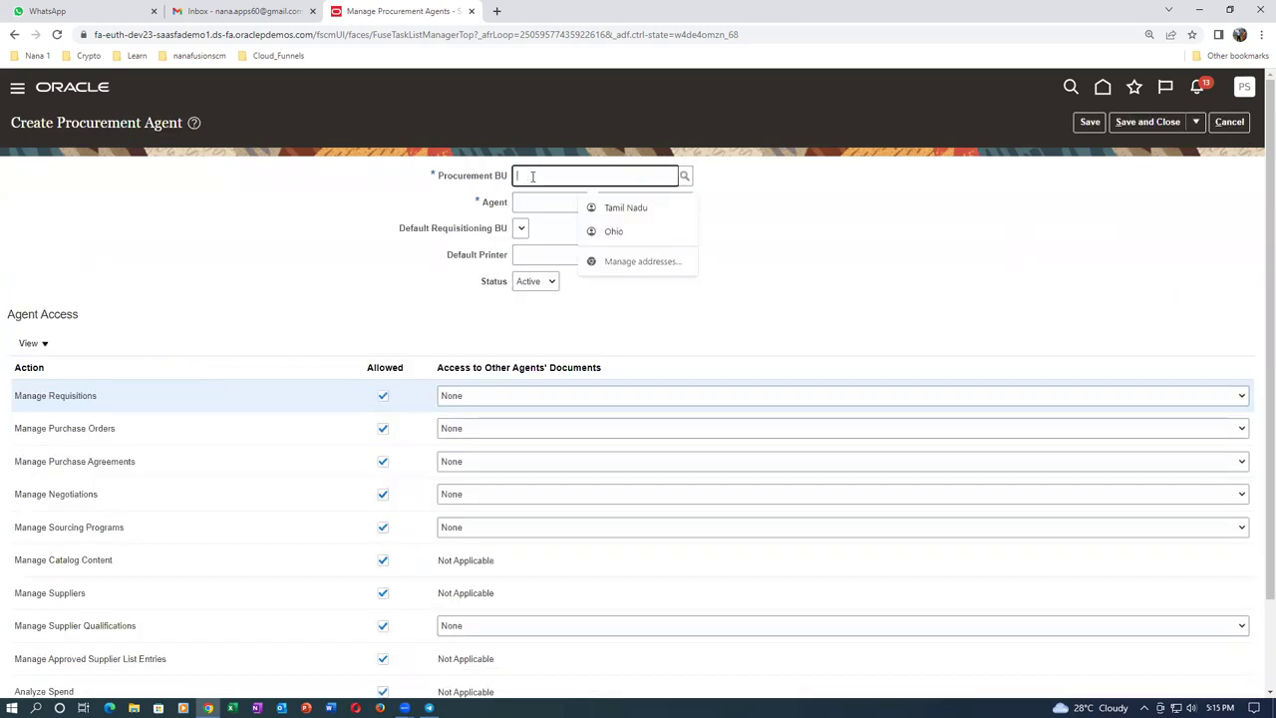
pyautogui.write('US1')
pyautogui.press('Tab')
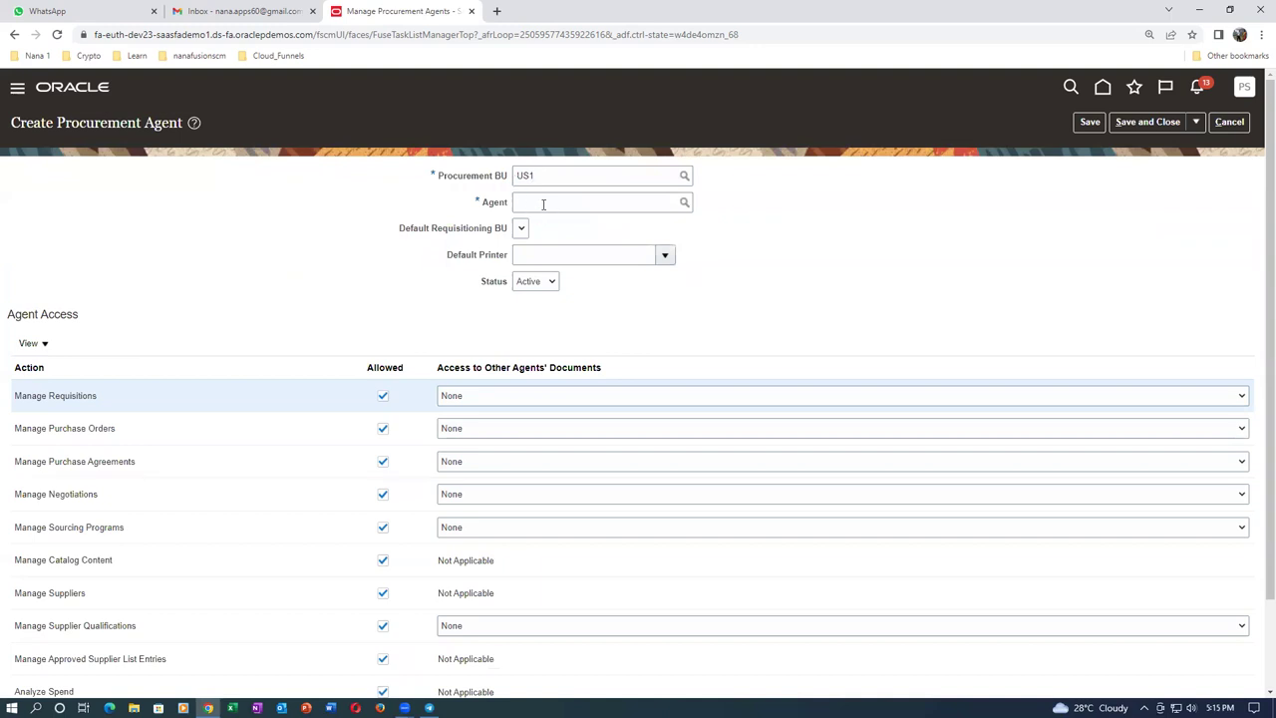
pyautogui.click(543, 204)
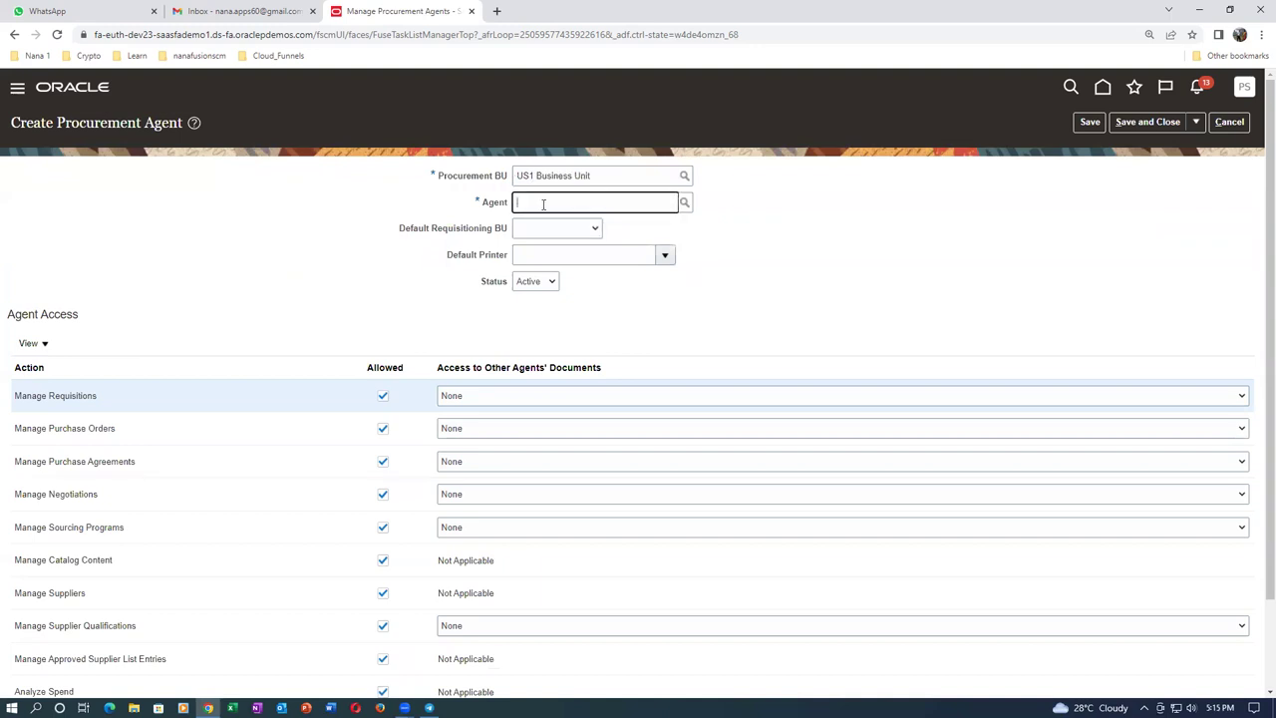
pyautogui.write('stude')
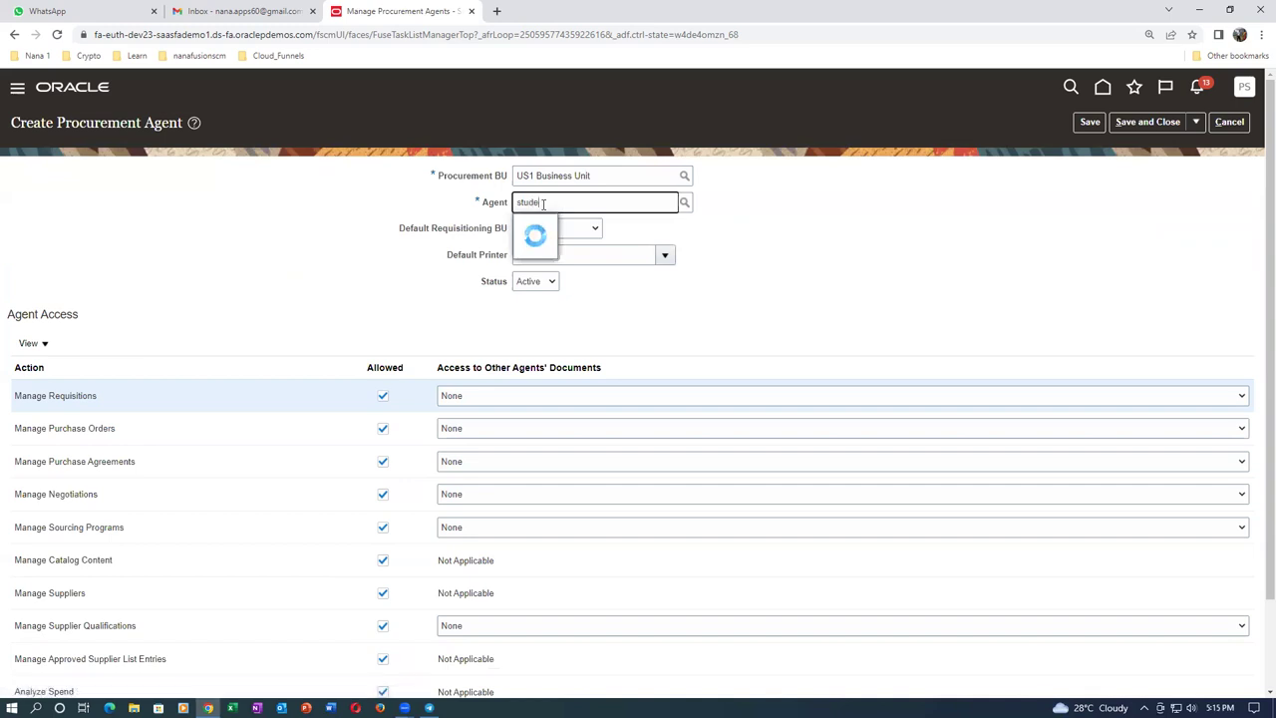
pyautogui.write('nt prc10')
pyautogui.click(554, 226)
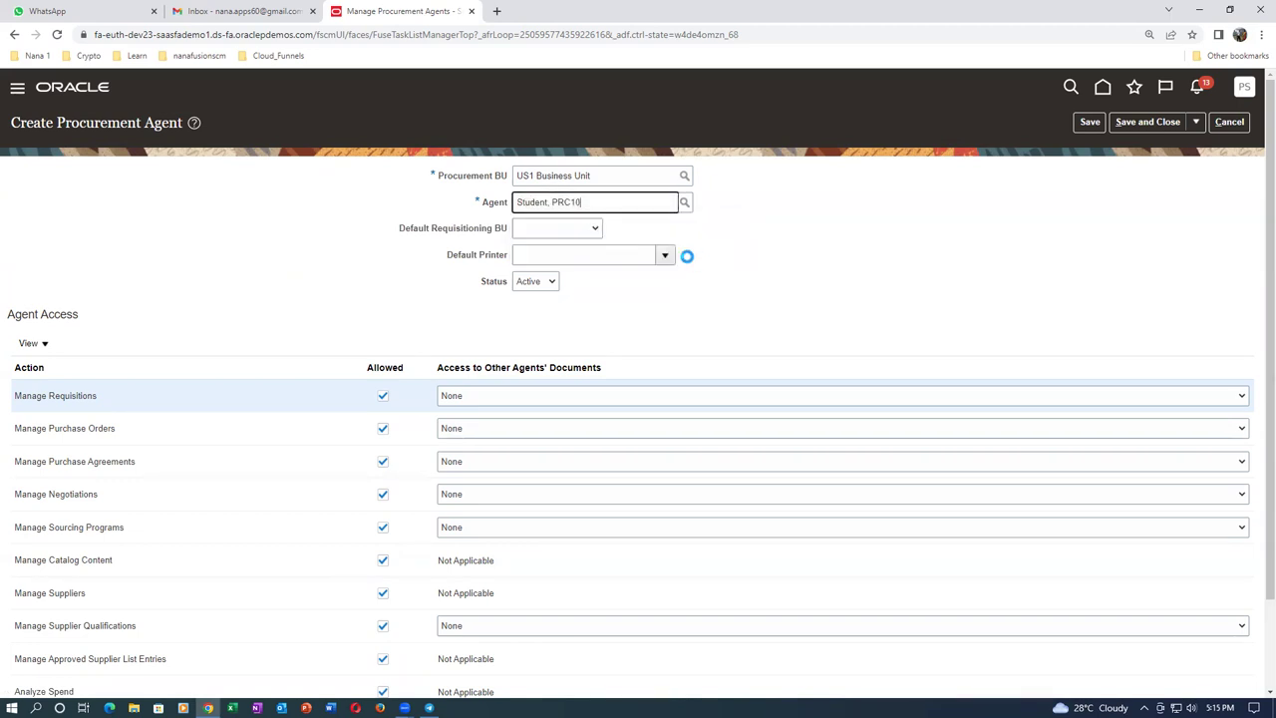
pyautogui.click(549, 230)
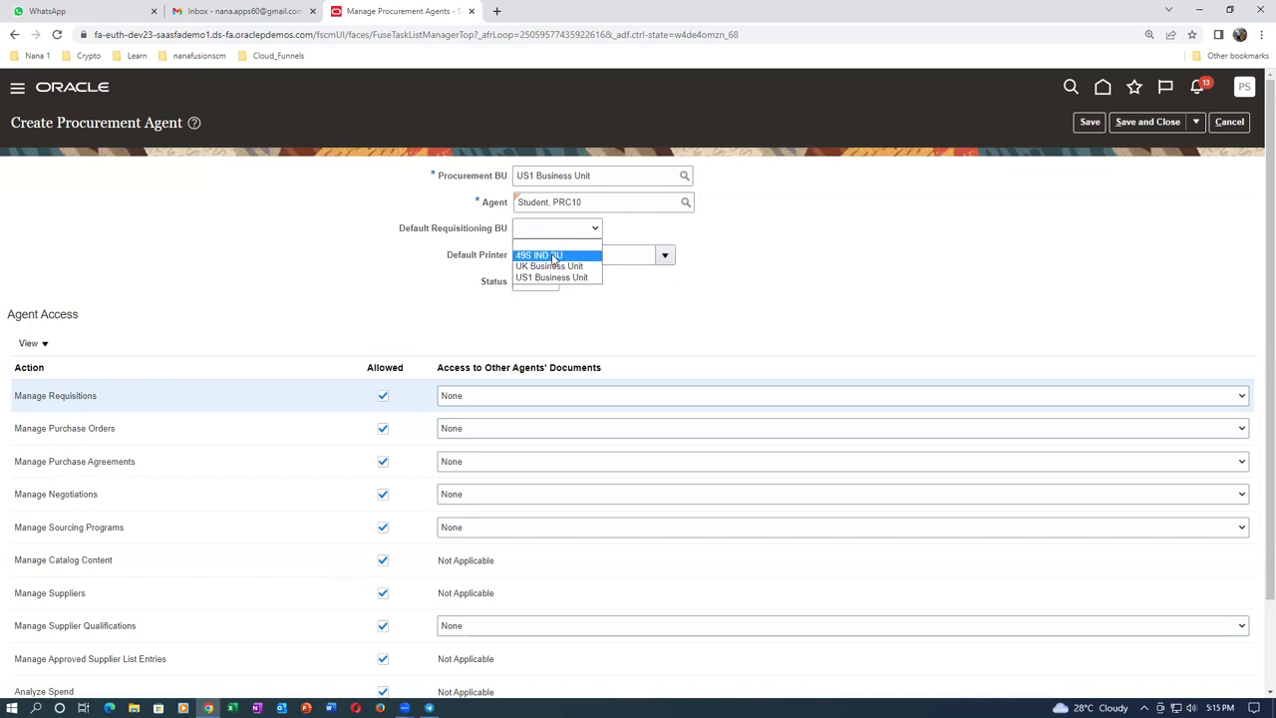
pyautogui.click(556, 276)
# - Grant Full access on all six actions, from Requisitions to Supplier Qualifications, and save the agent
pyautogui.scroll(-2, 539, 384)
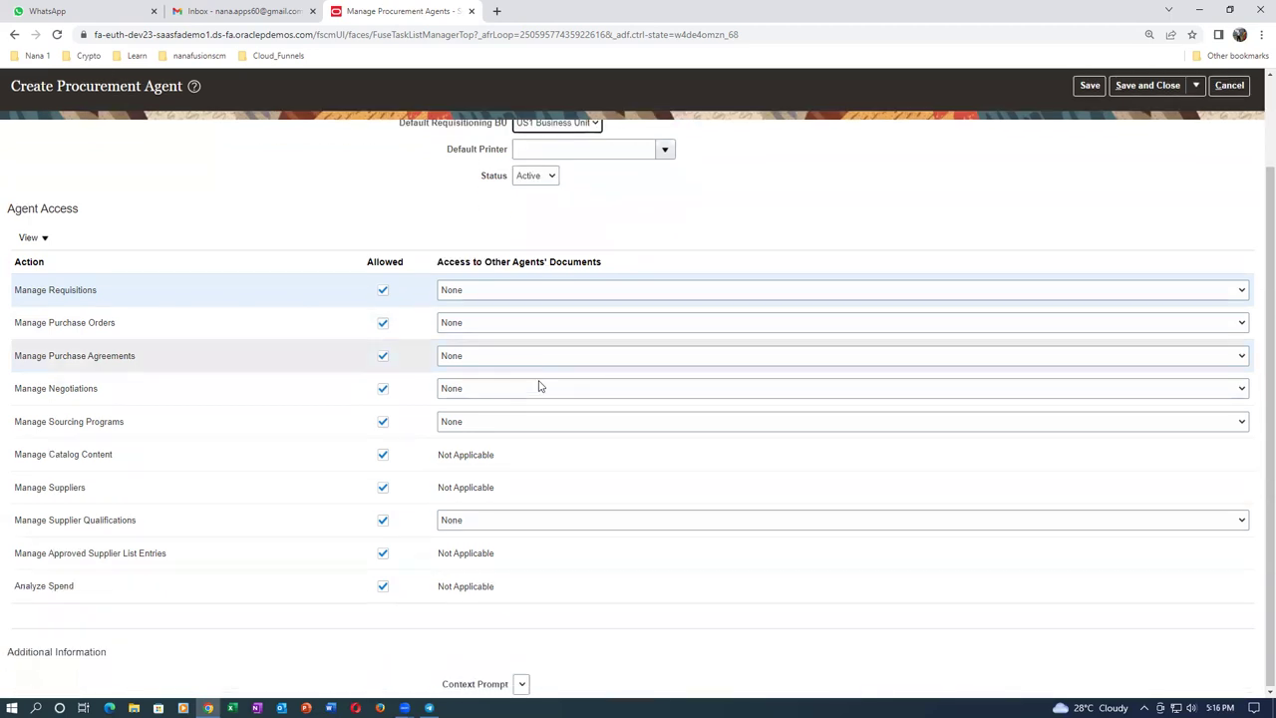
pyautogui.click(476, 290)
pyautogui.click(478, 328)
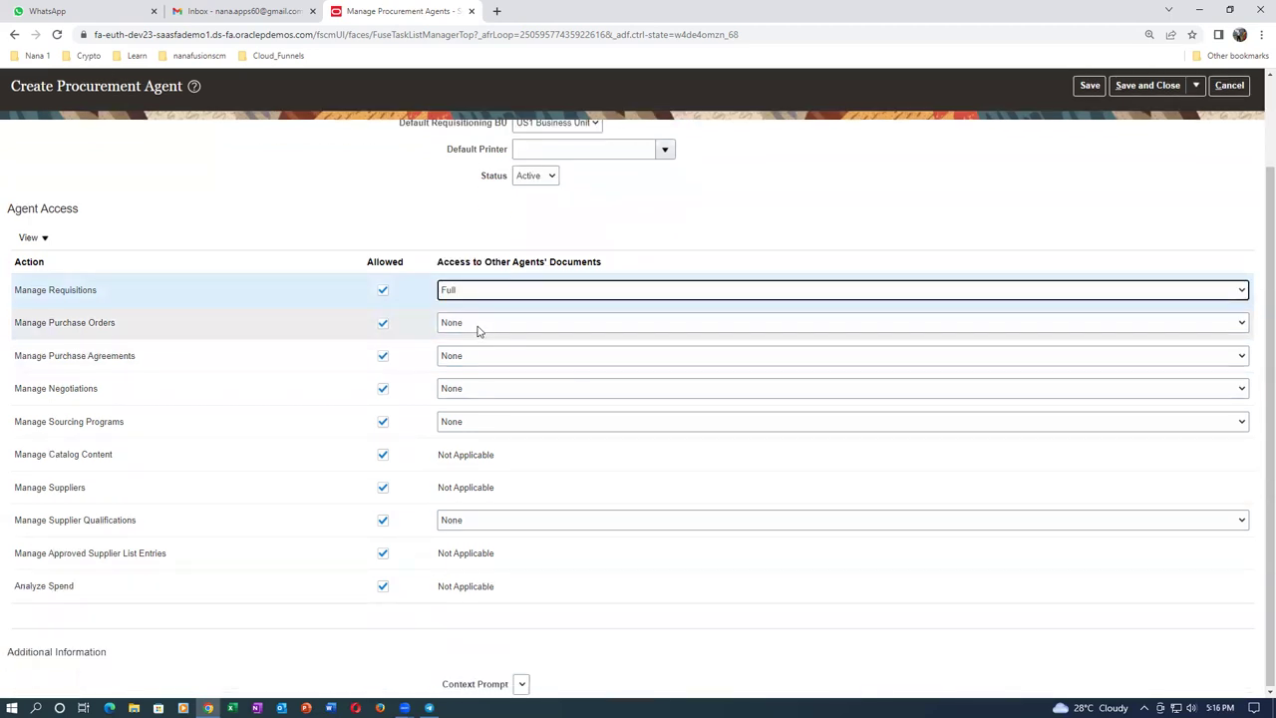
pyautogui.click(478, 326)
pyautogui.click(479, 371)
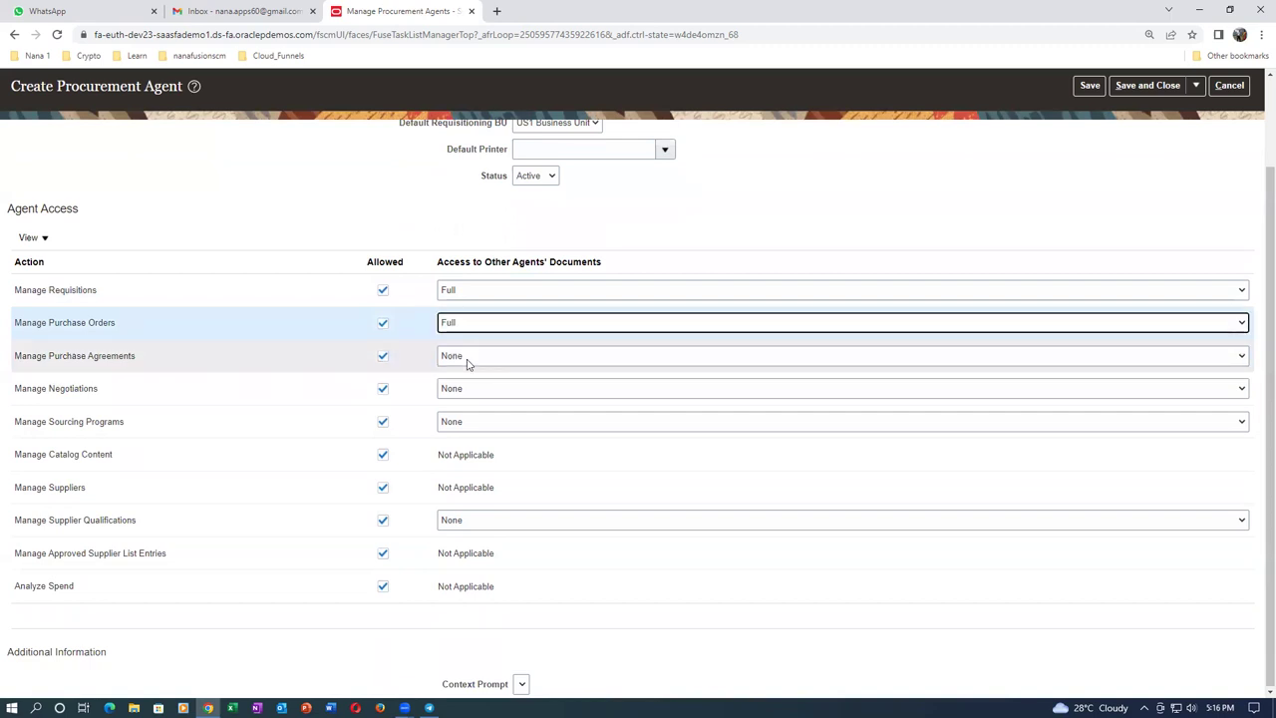
pyautogui.click(468, 357)
pyautogui.click(471, 406)
pyautogui.click(476, 388)
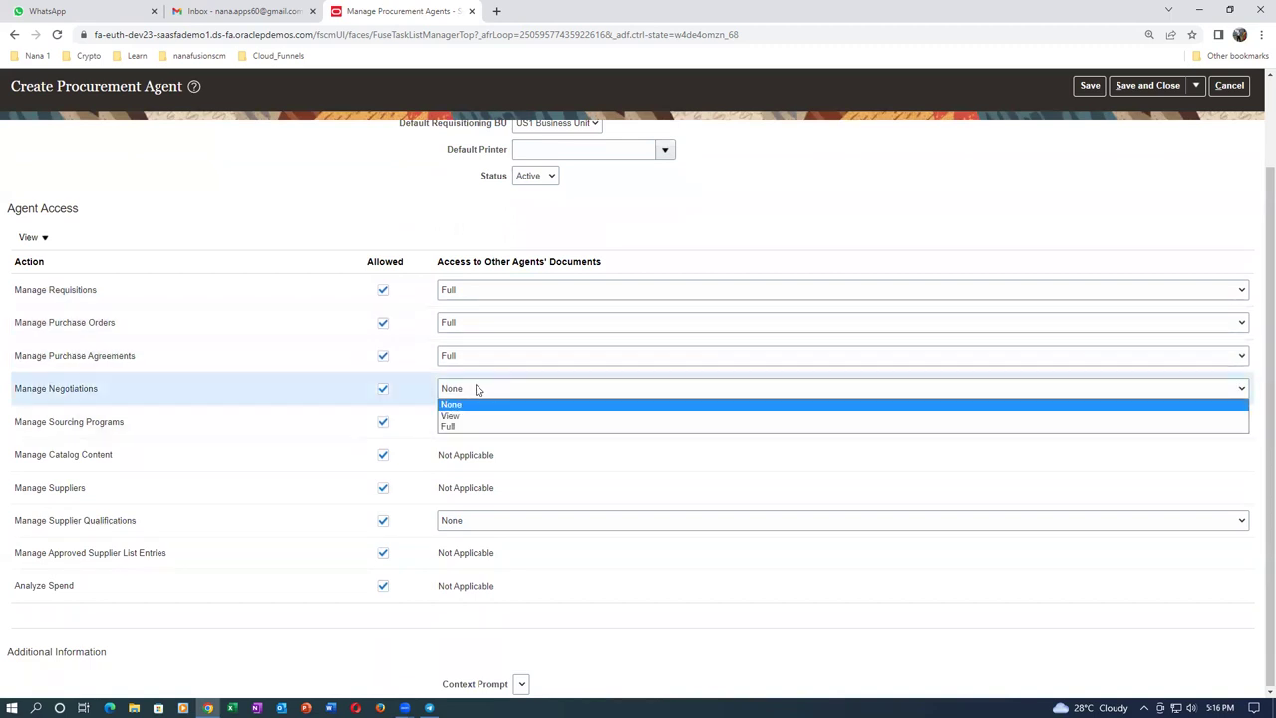
pyautogui.click(470, 429)
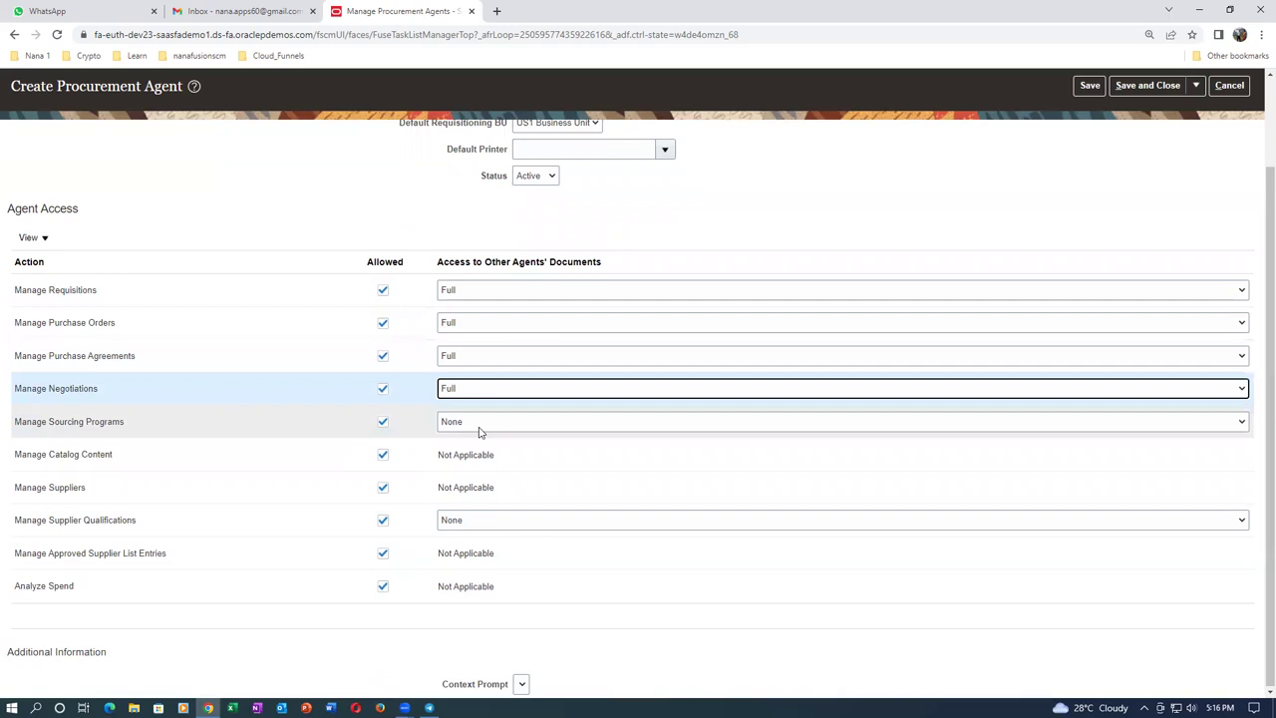
pyautogui.click(480, 423)
pyautogui.click(466, 461)
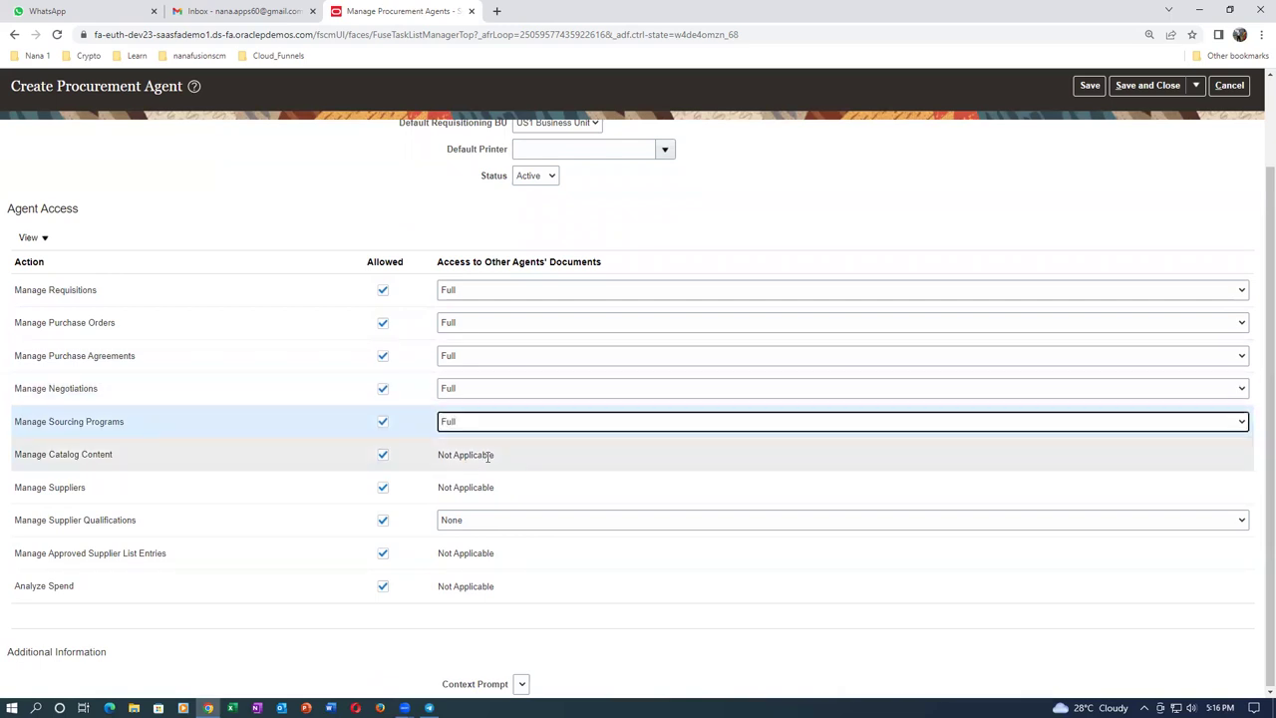
pyautogui.click(474, 520)
pyautogui.click(477, 559)
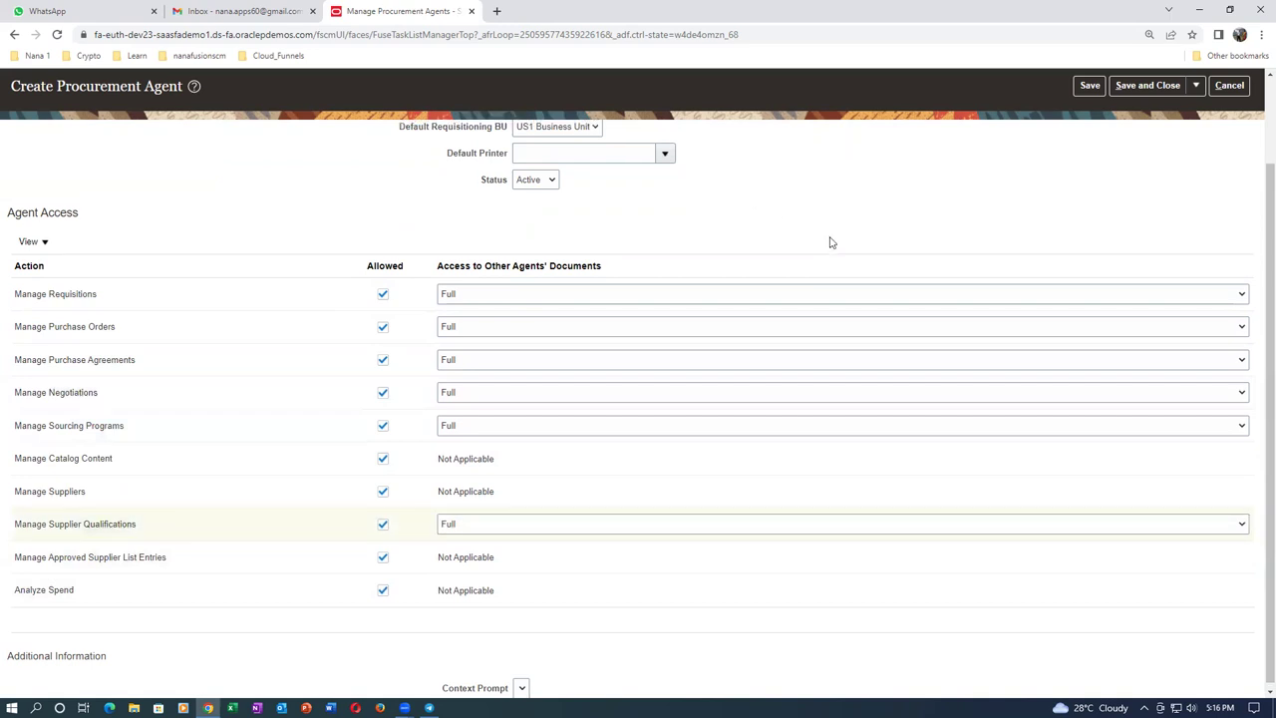
pyautogui.scroll(2, 831, 242)
pyautogui.click(1148, 122)
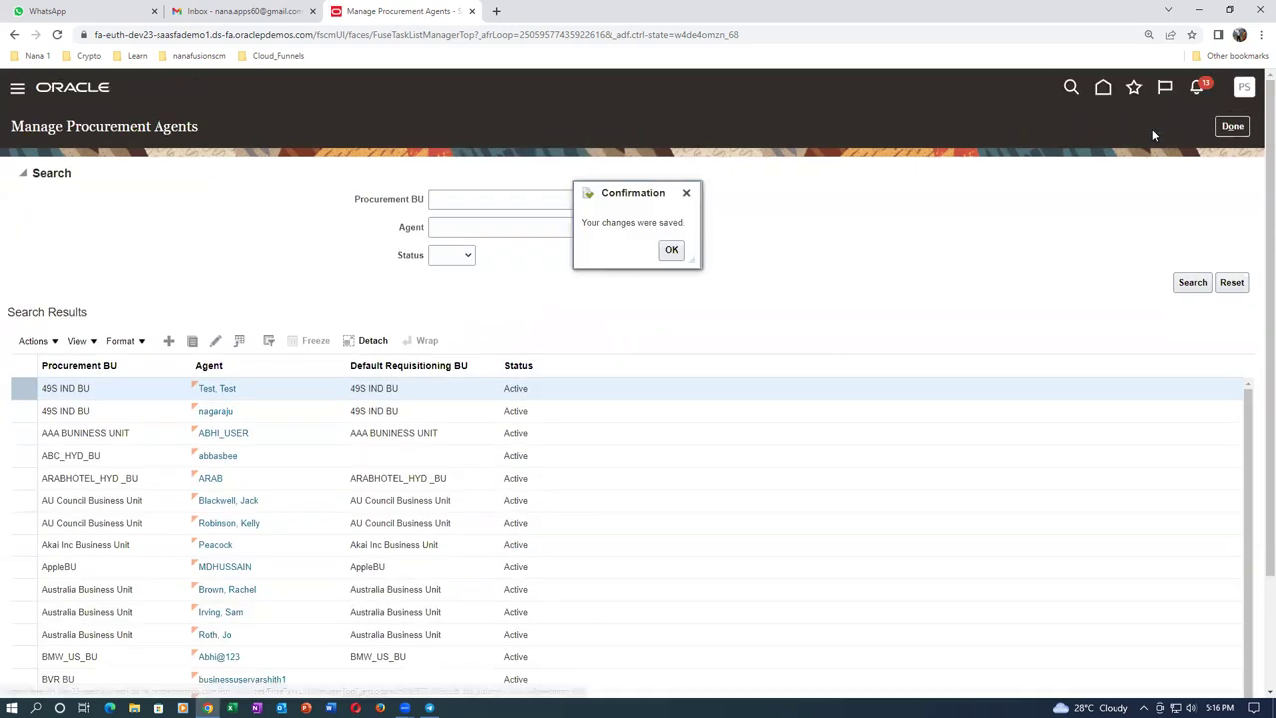
# - Start another agent with Procurement BU US1, the student user, and US1 default requisitioning BU
pyautogui.click(670, 250)
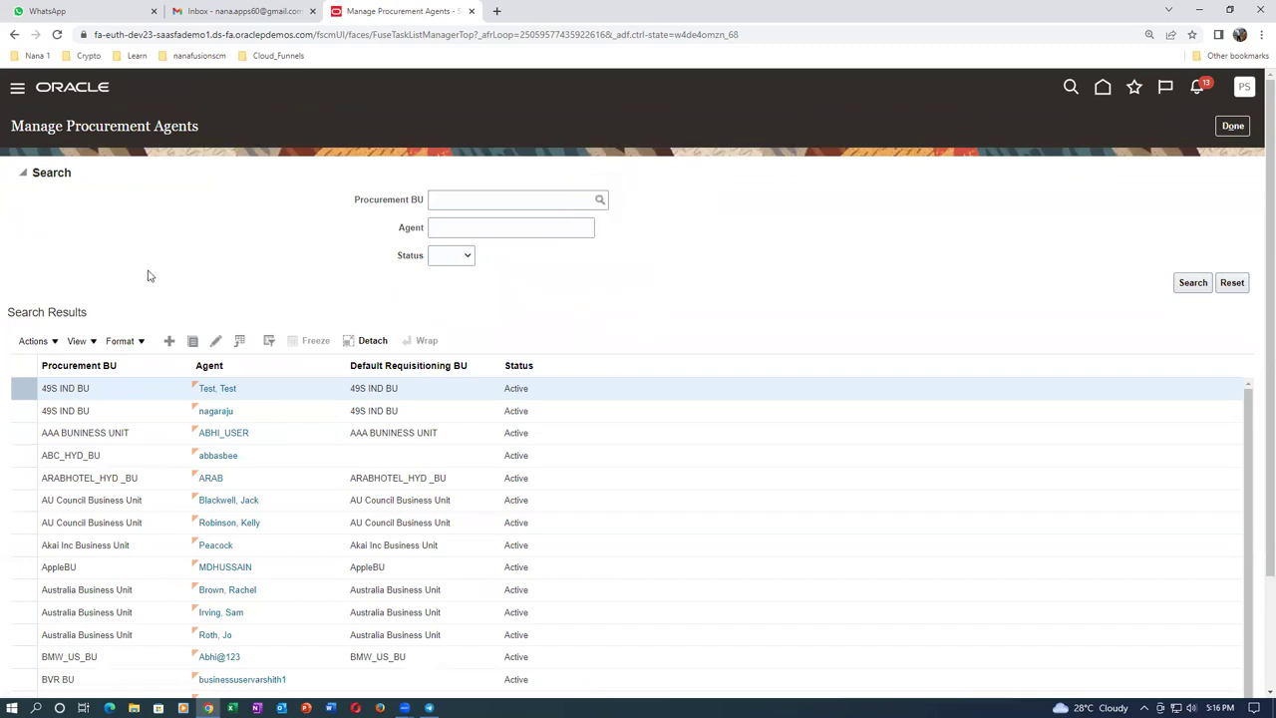
pyautogui.click(168, 342)
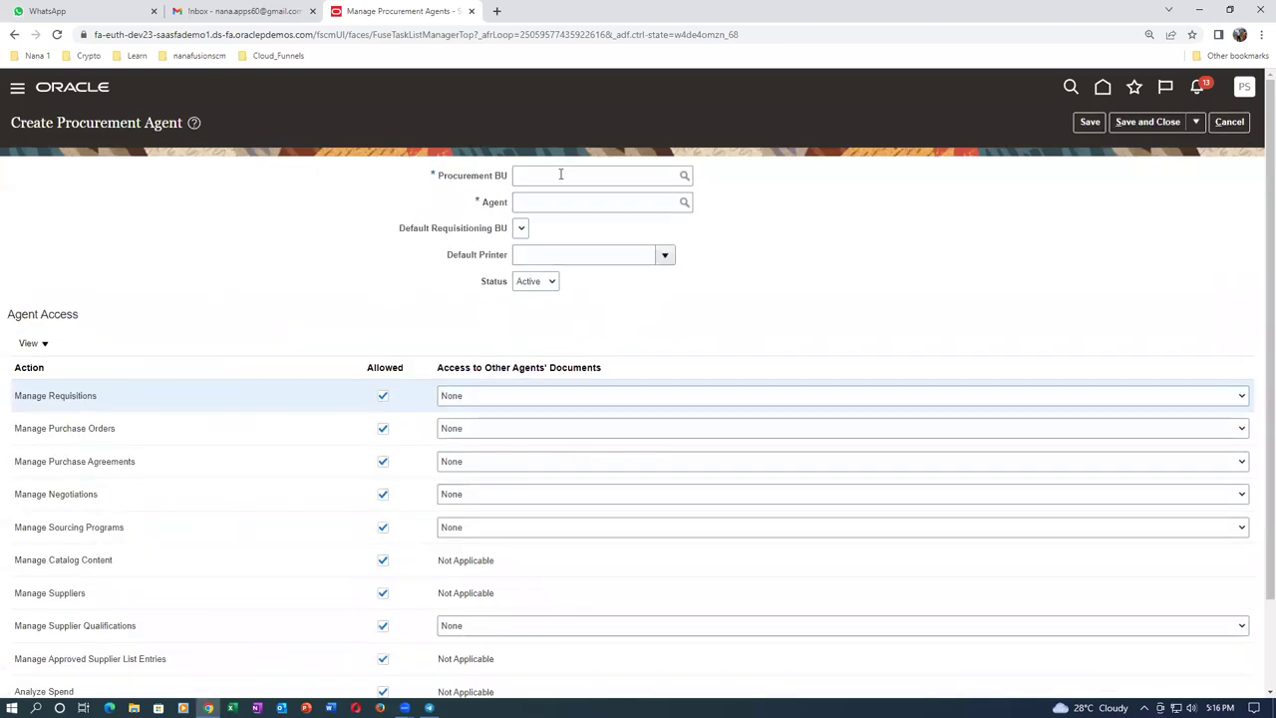
pyautogui.click(560, 174)
pyautogui.write('US1 Business Unit')
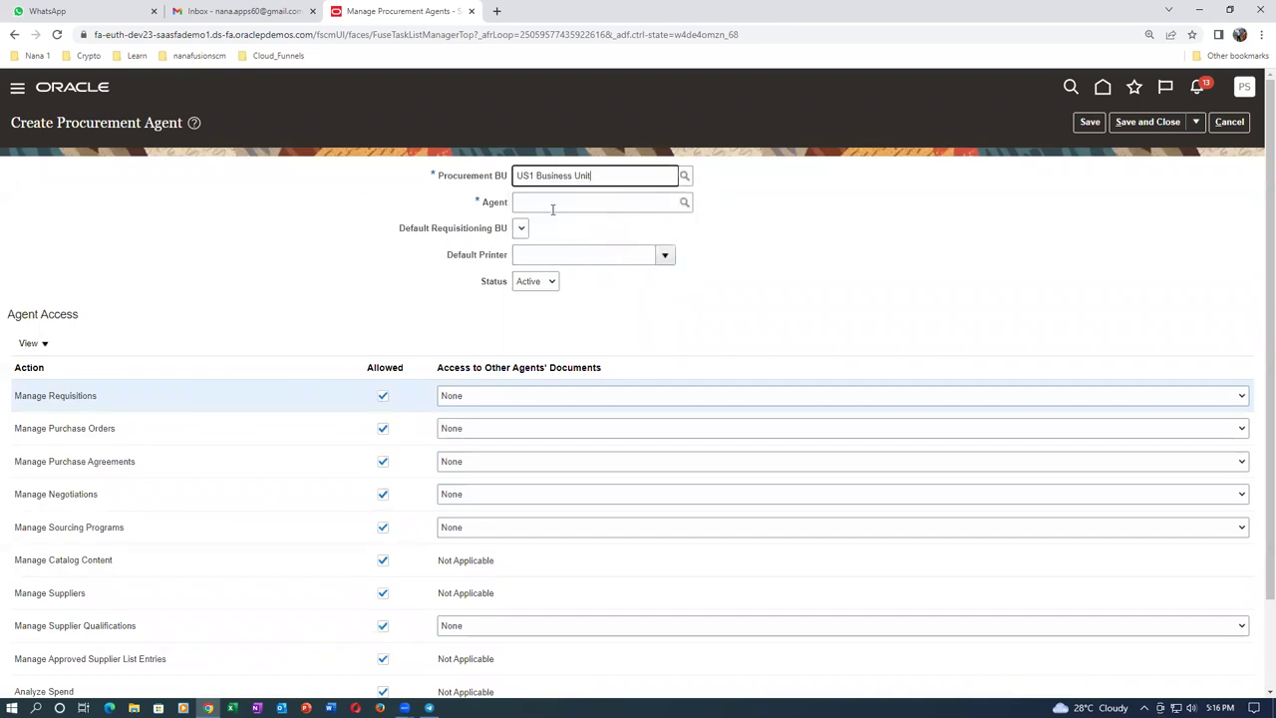
pyautogui.click(552, 207)
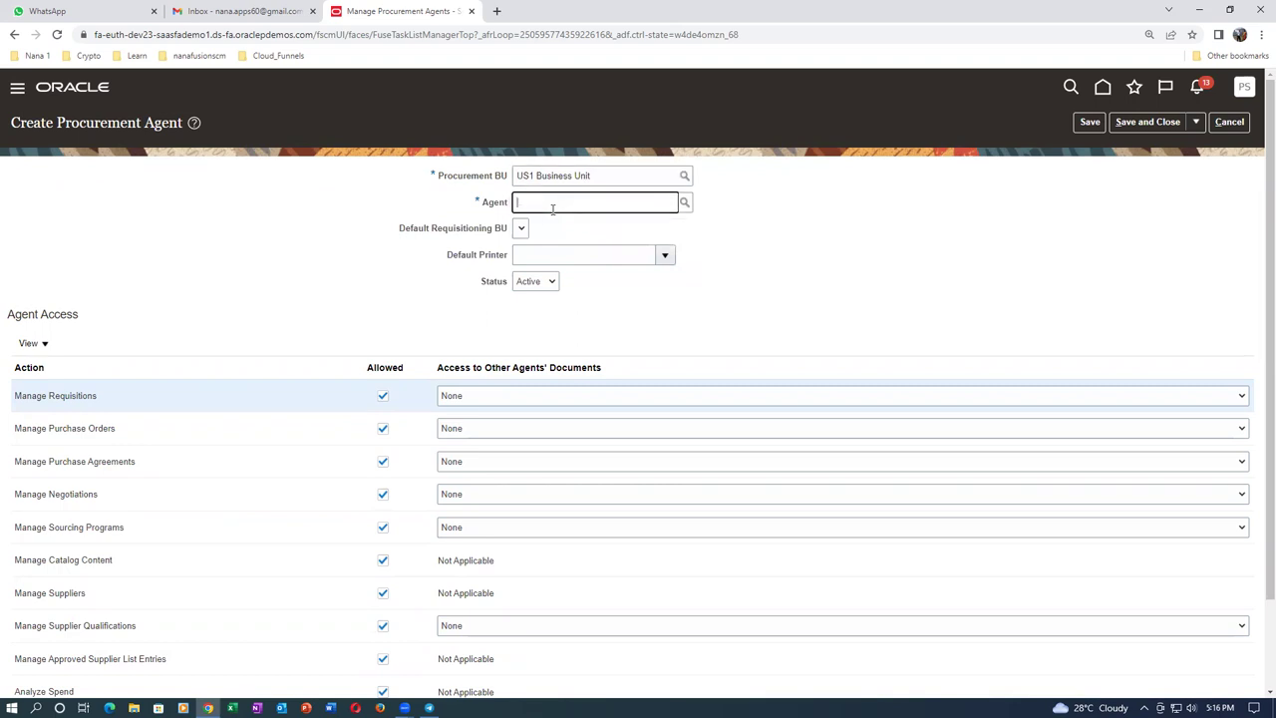
pyautogui.write('student, prc11')
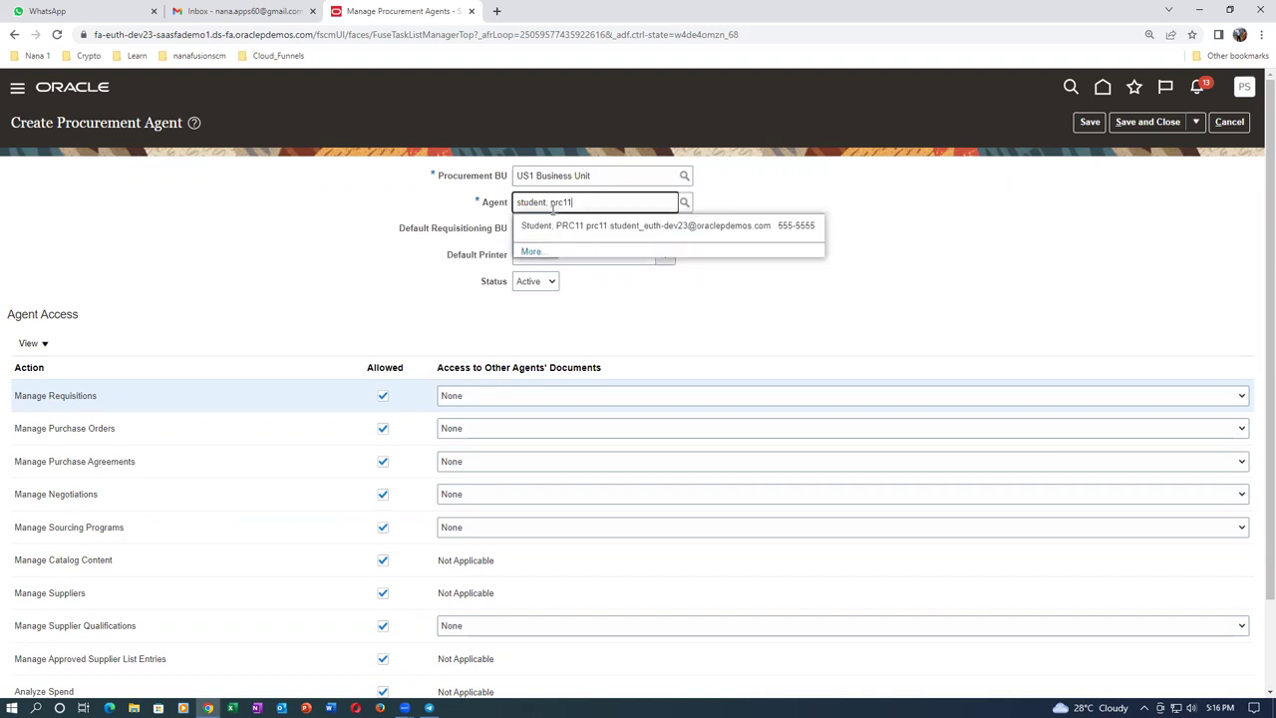
pyautogui.click(555, 229)
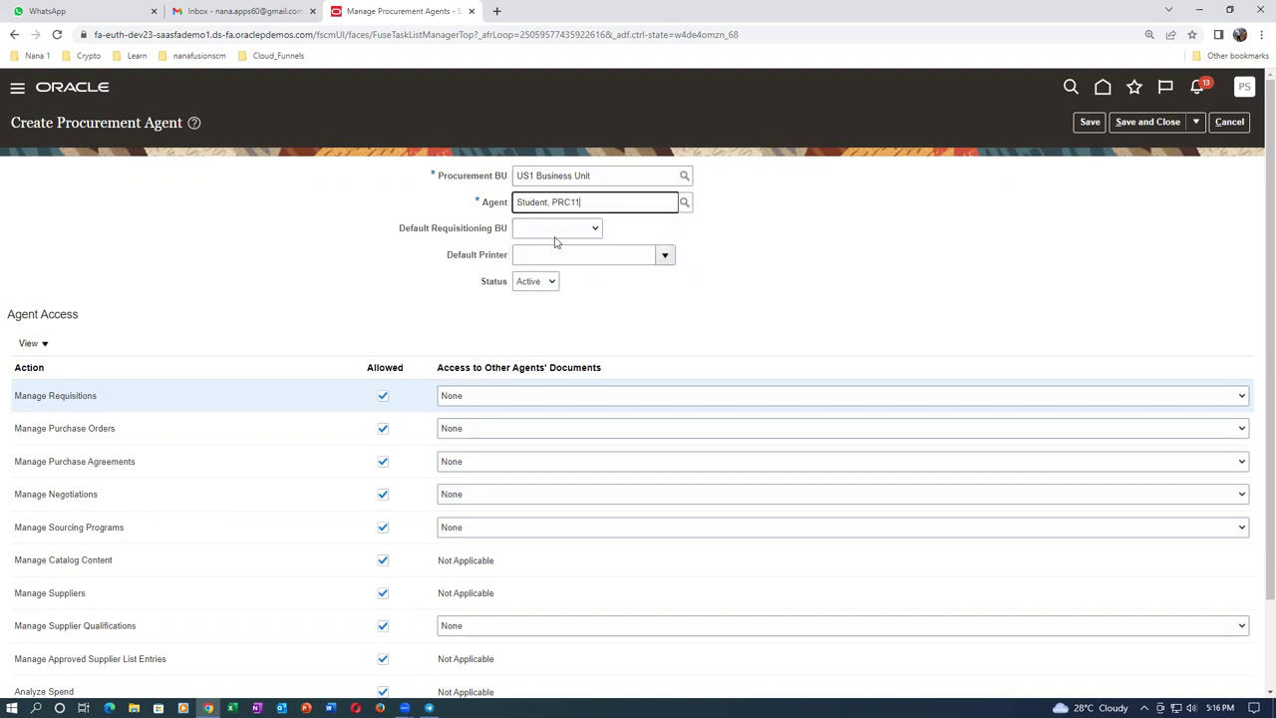
pyautogui.click(556, 231)
pyautogui.click(560, 277)
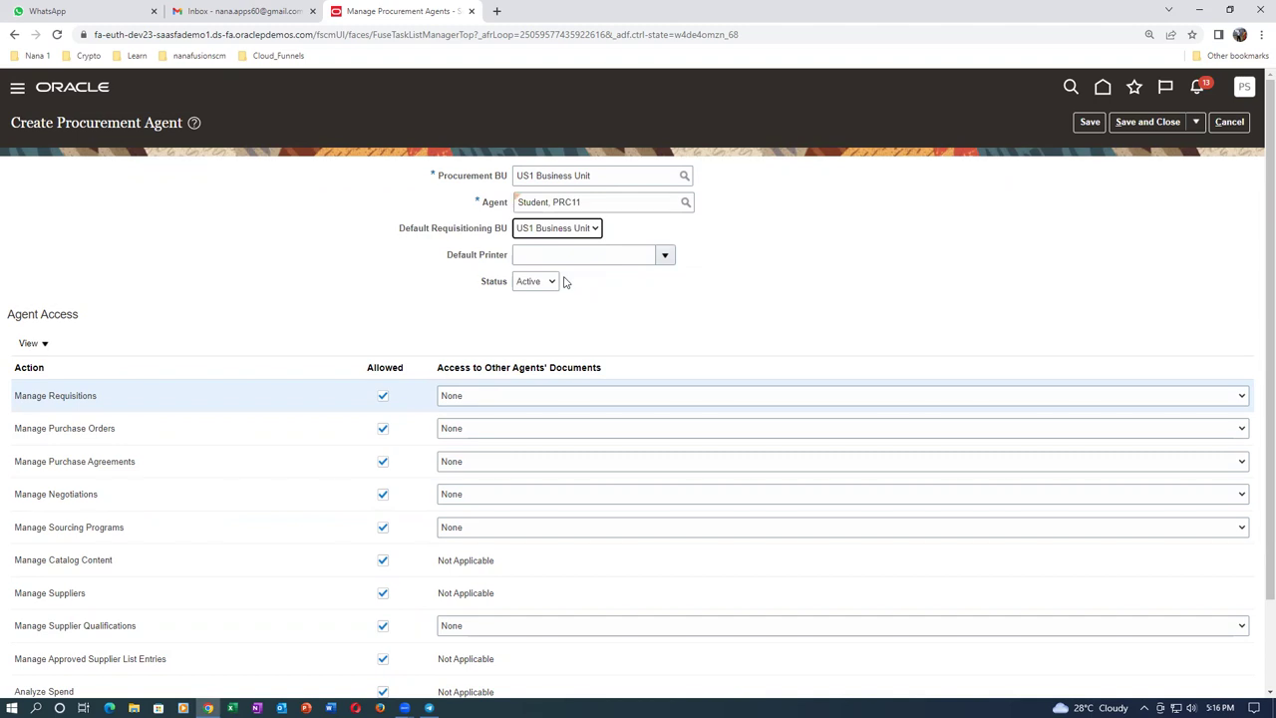
# - Set Full access on every action except Negotiations, then save and close the agent
pyautogui.click(590, 343)
pyautogui.scroll(-1, 590, 344)
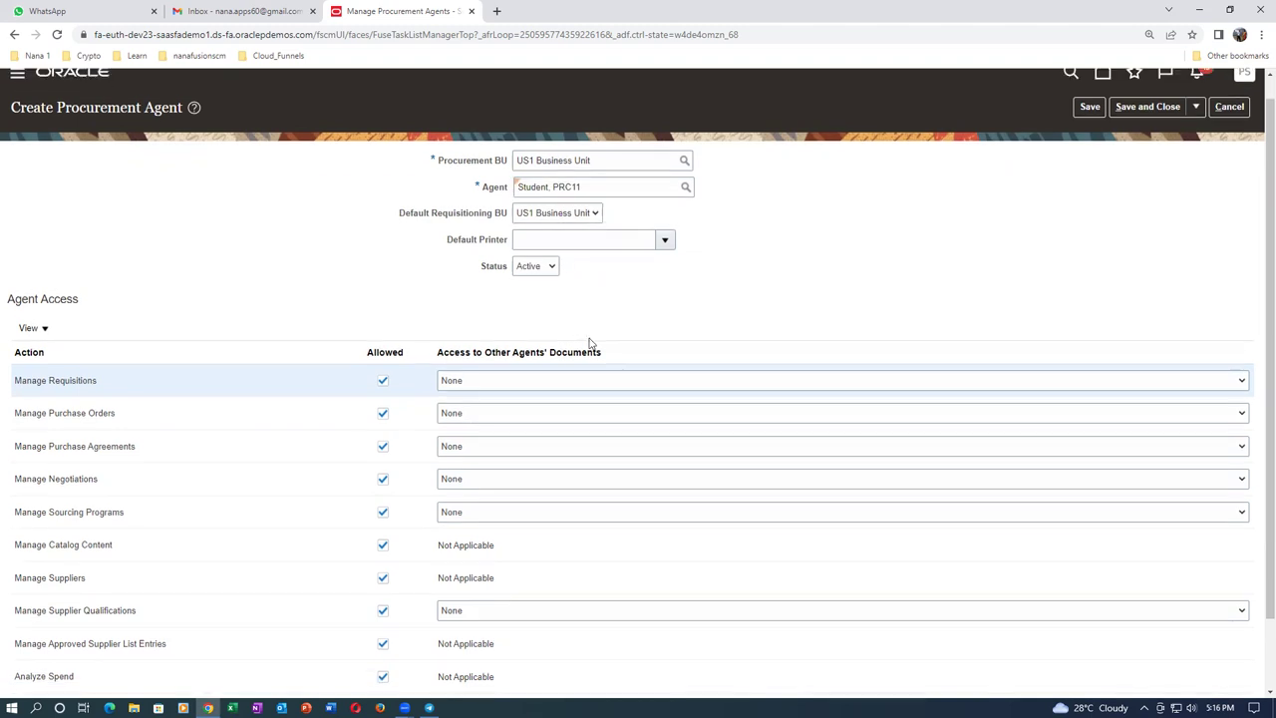
pyautogui.scroll(-1, 590, 341)
pyautogui.click(511, 295)
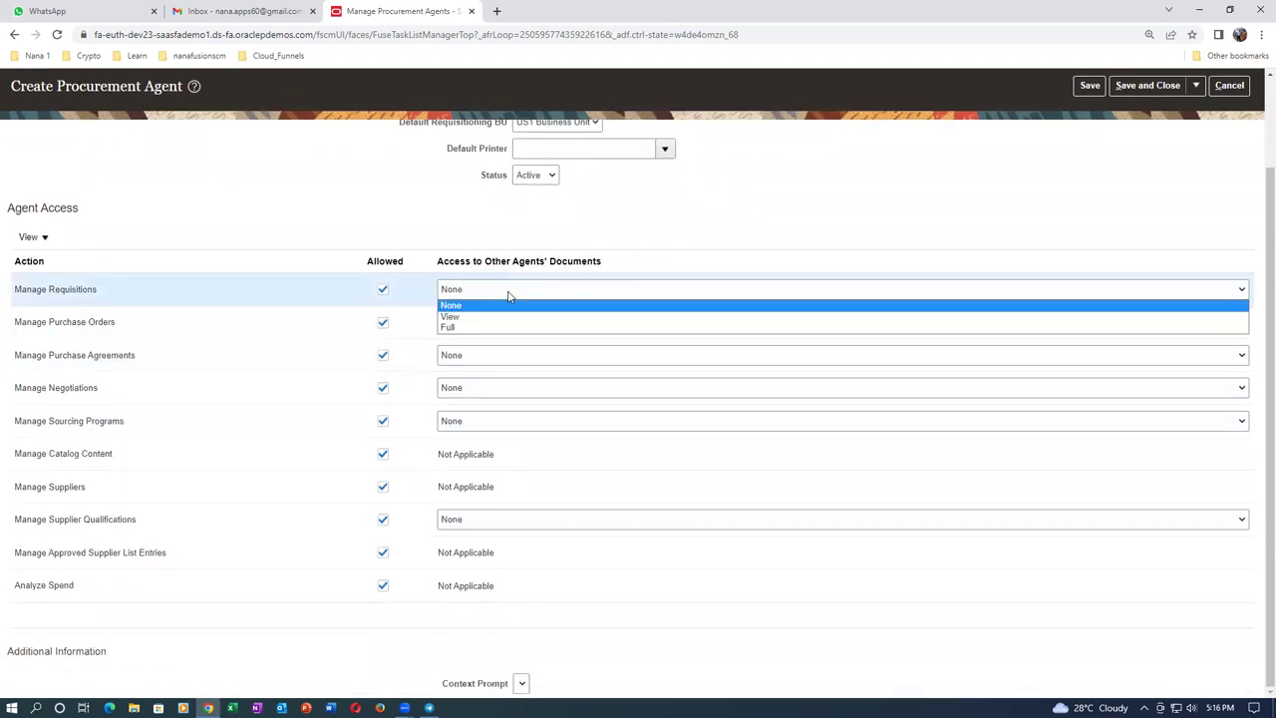
pyautogui.click(468, 327)
pyautogui.click(470, 324)
pyautogui.click(480, 362)
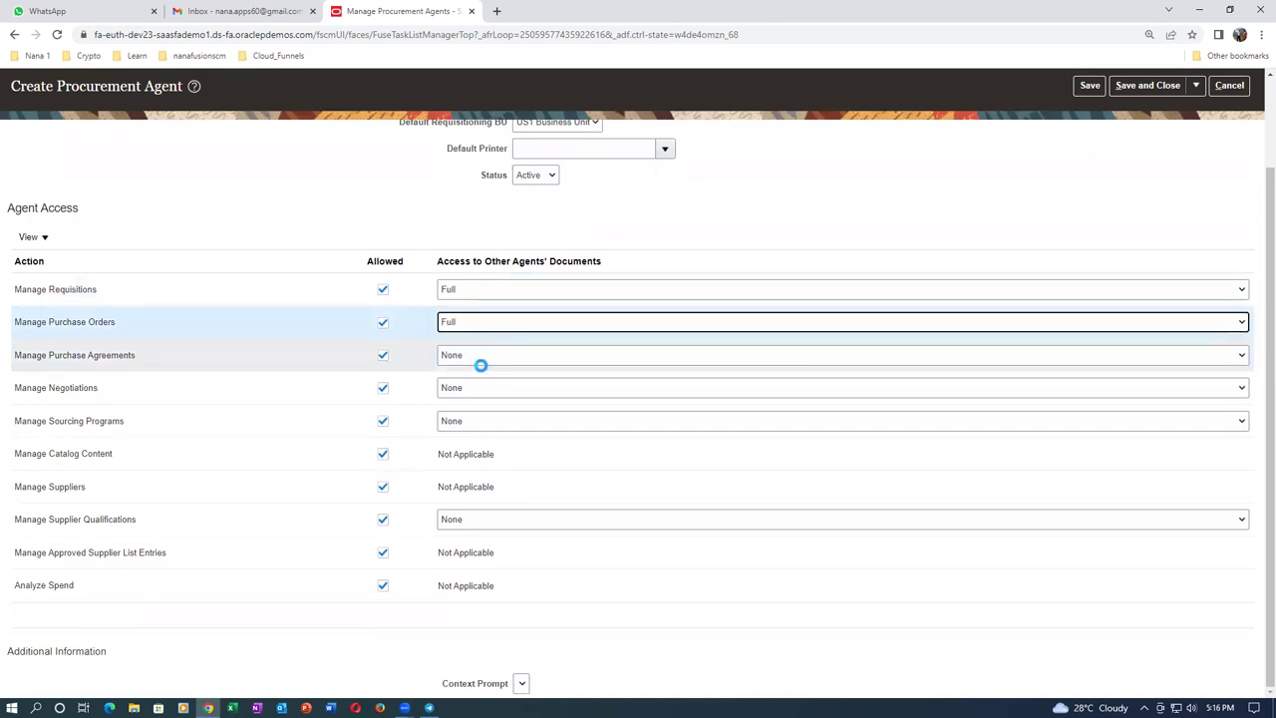
pyautogui.click(490, 356)
pyautogui.click(490, 356)
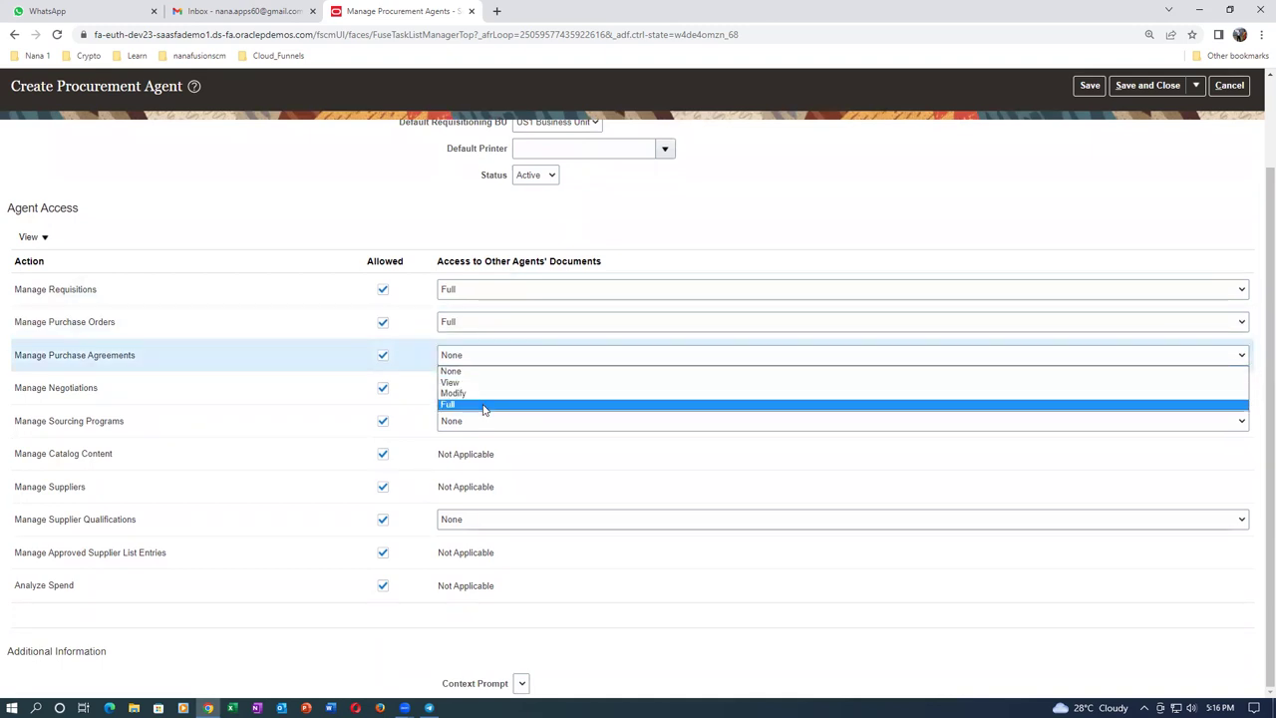
pyautogui.click(483, 405)
pyautogui.click(484, 427)
pyautogui.click(490, 459)
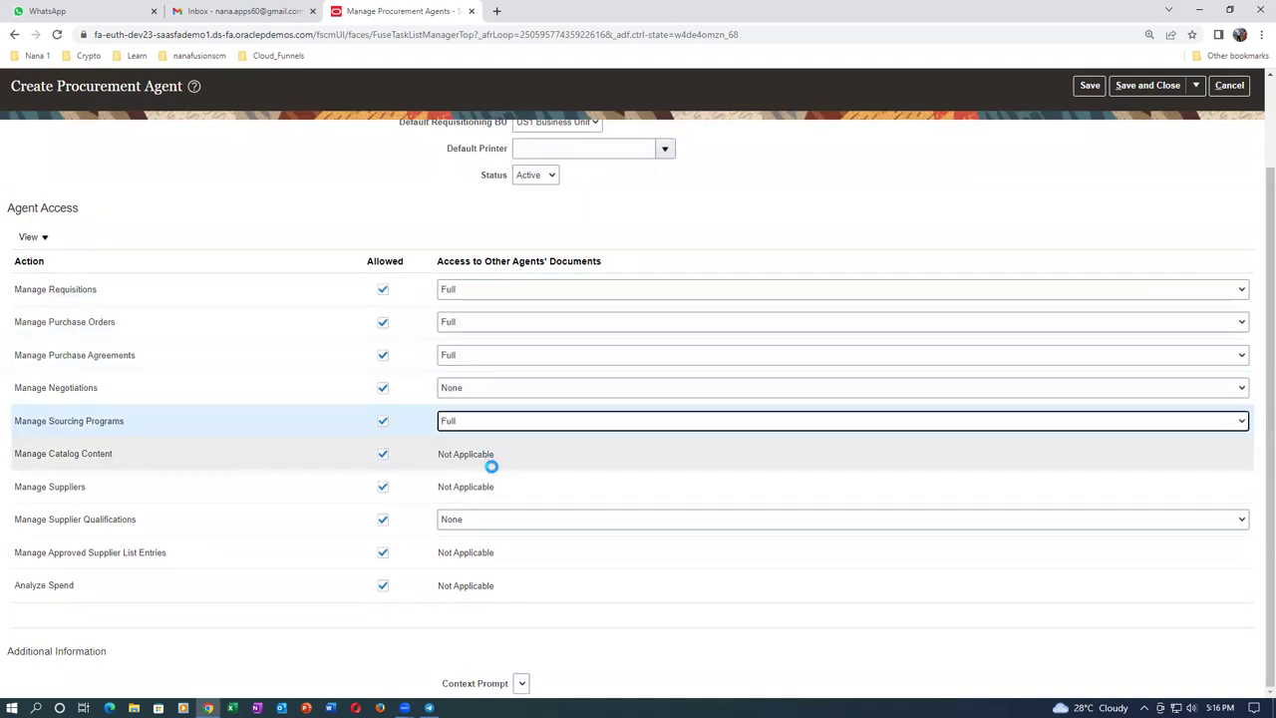
pyautogui.click(501, 521)
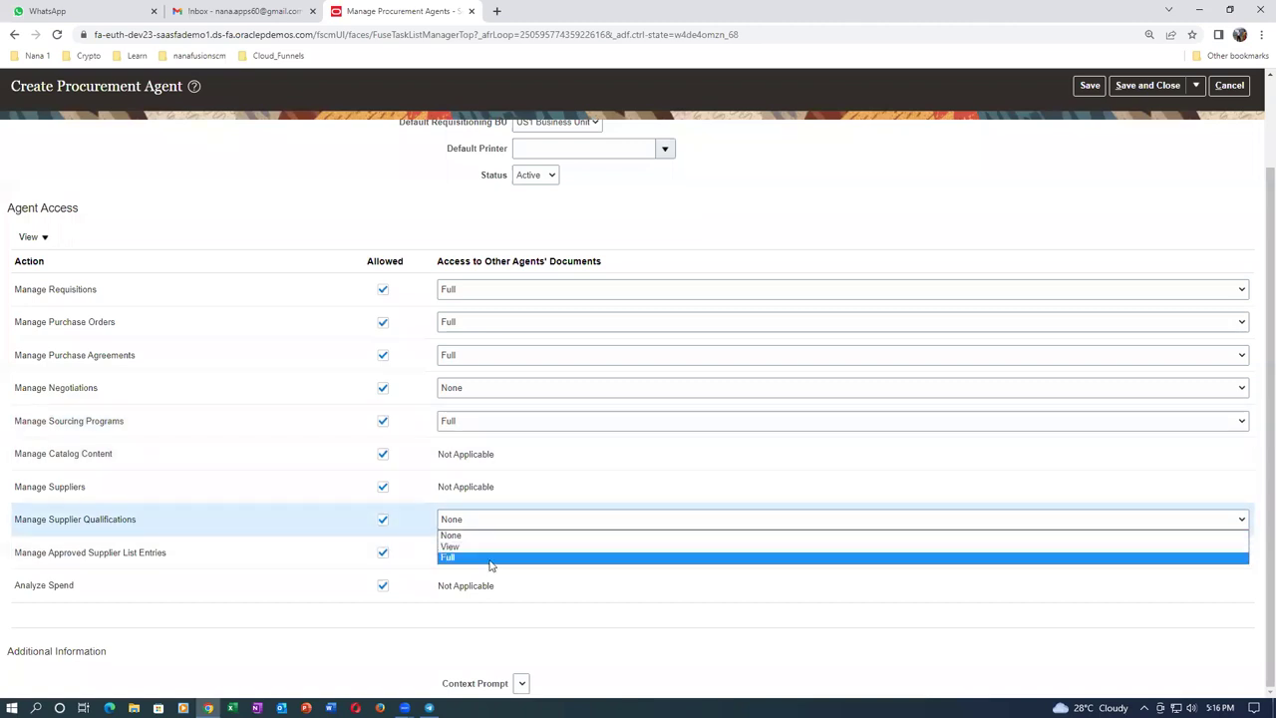
pyautogui.click(488, 559)
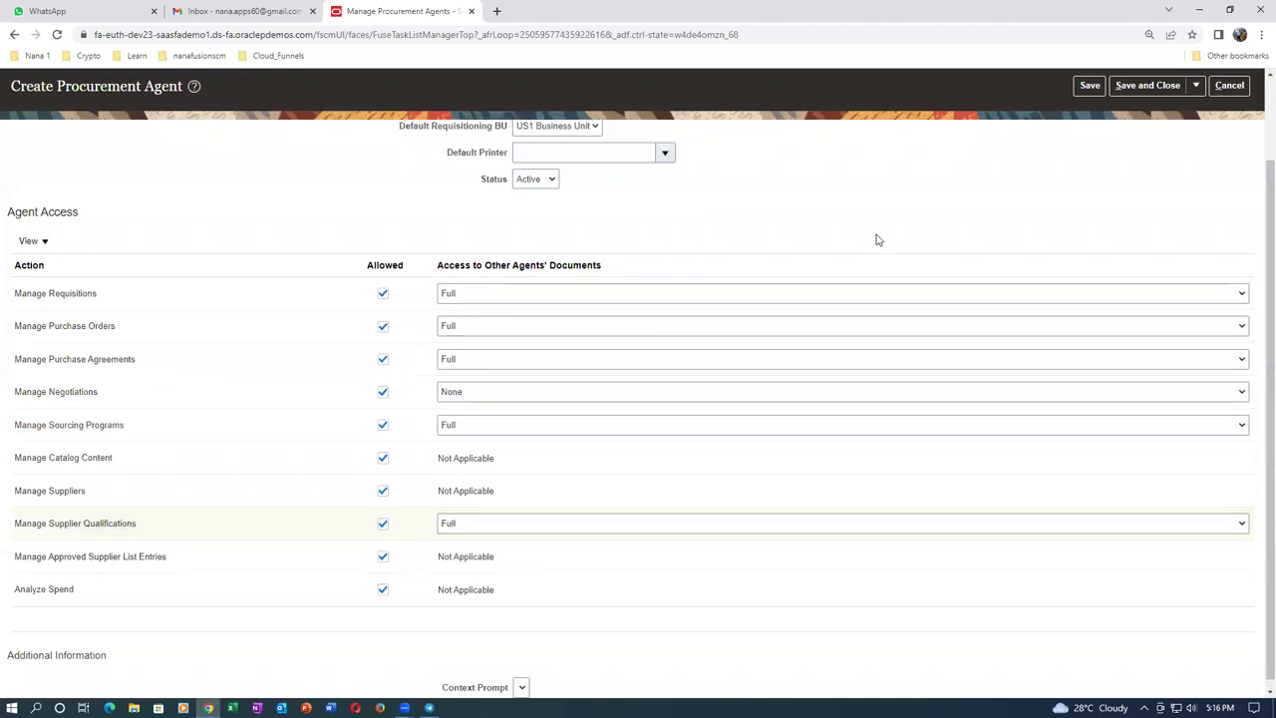
pyautogui.scroll(2, 877, 239)
pyautogui.click(1147, 122)
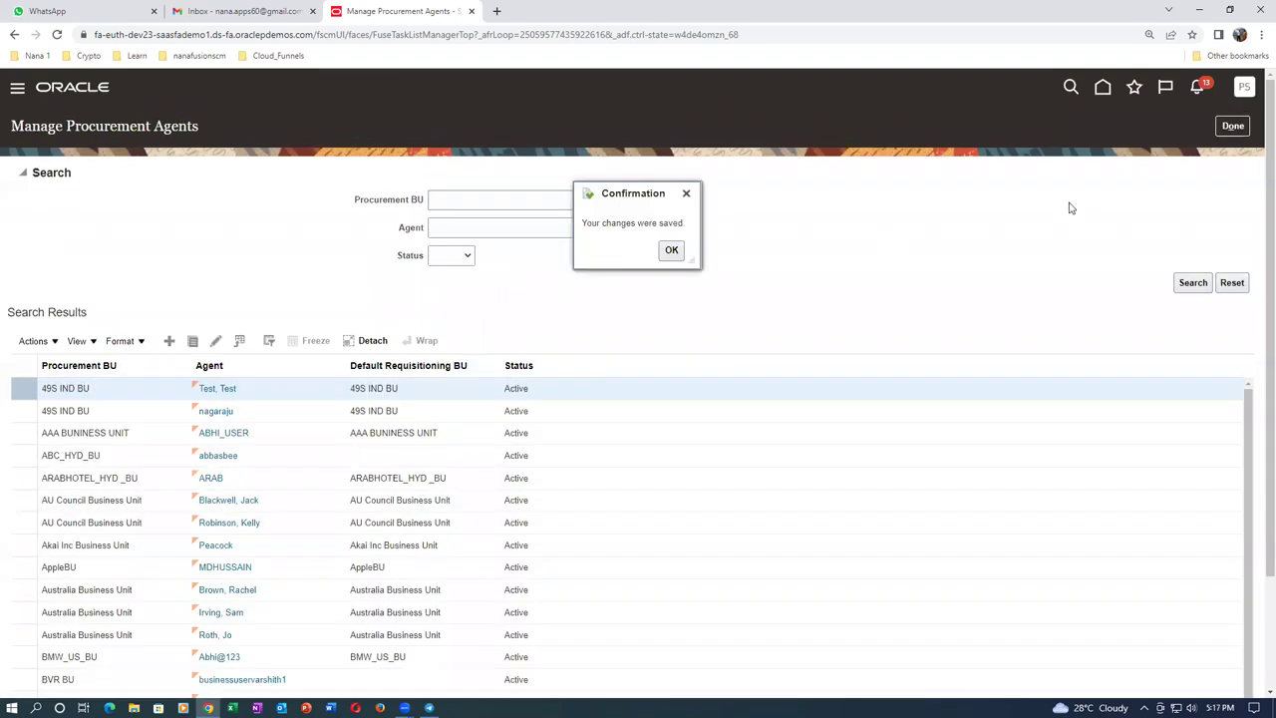
pyautogui.click(670, 249)
# - Leave procurement agents and search man%proc%doc%numb% to reopen Manage Procurement Document Numbering
pyautogui.click(1232, 126)
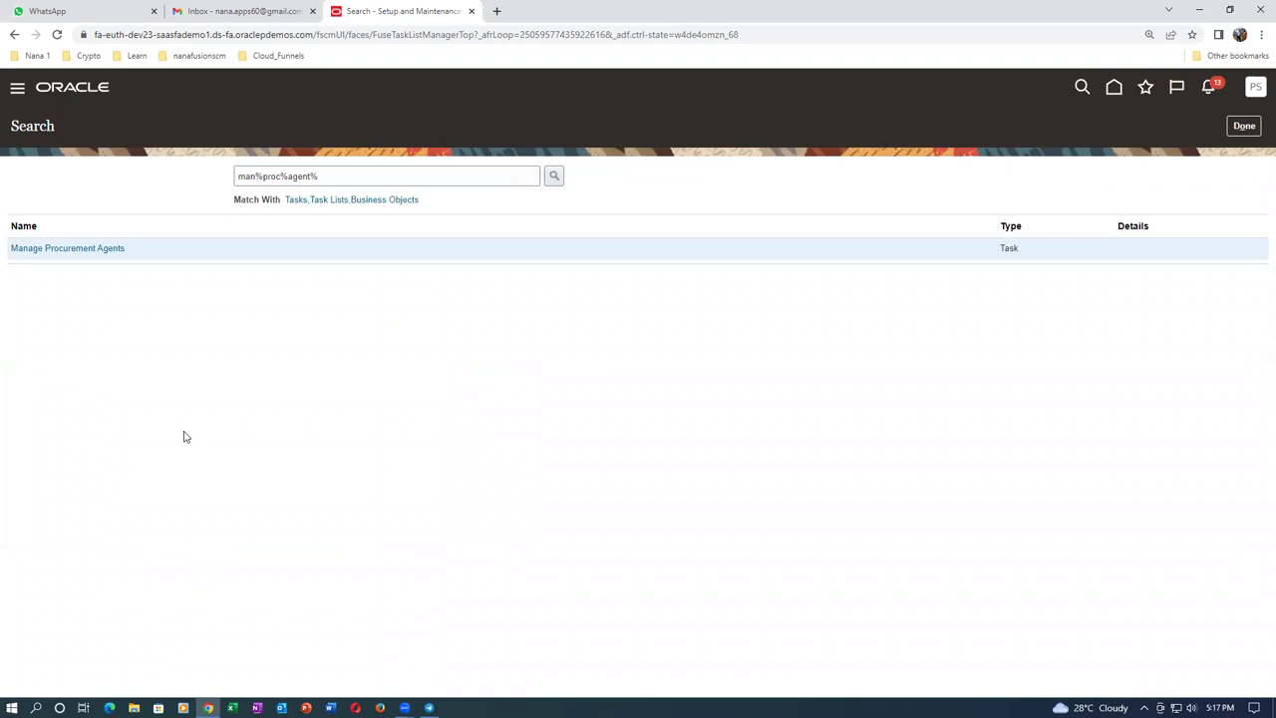
pyautogui.click(299, 177)
pyautogui.hotkey('ctrl', 'a')
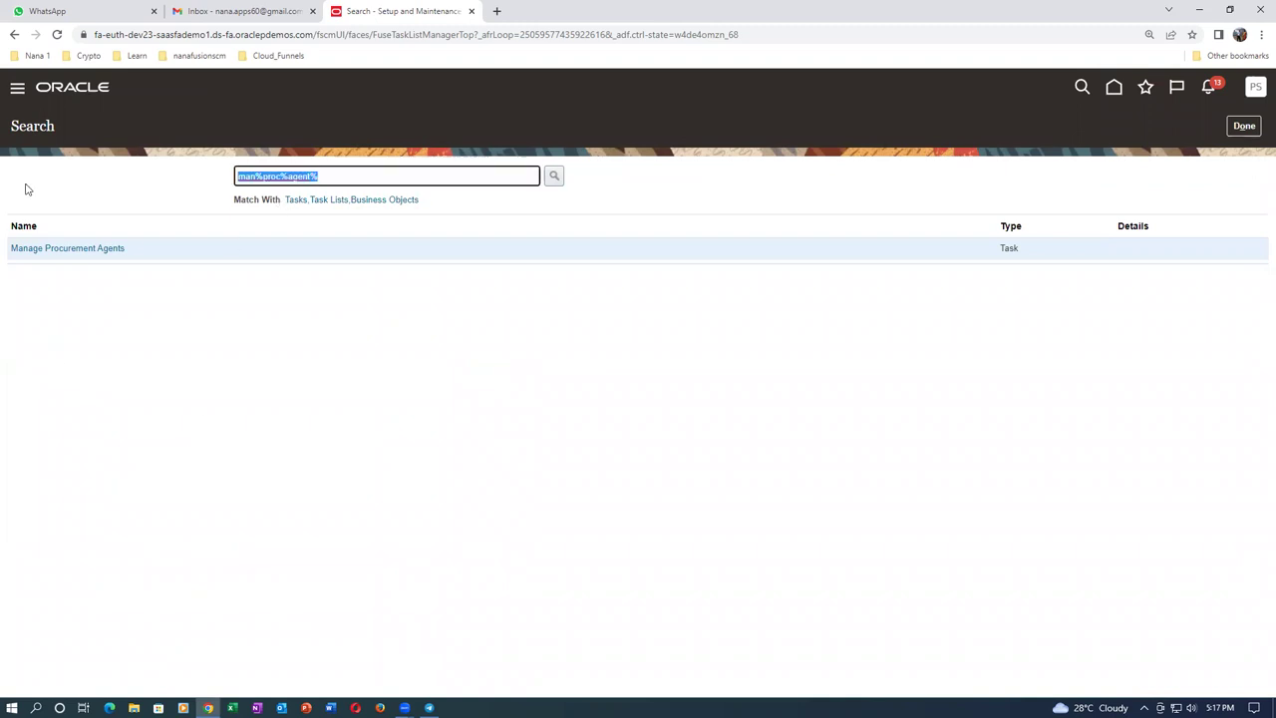
pyautogui.write('man%pr')
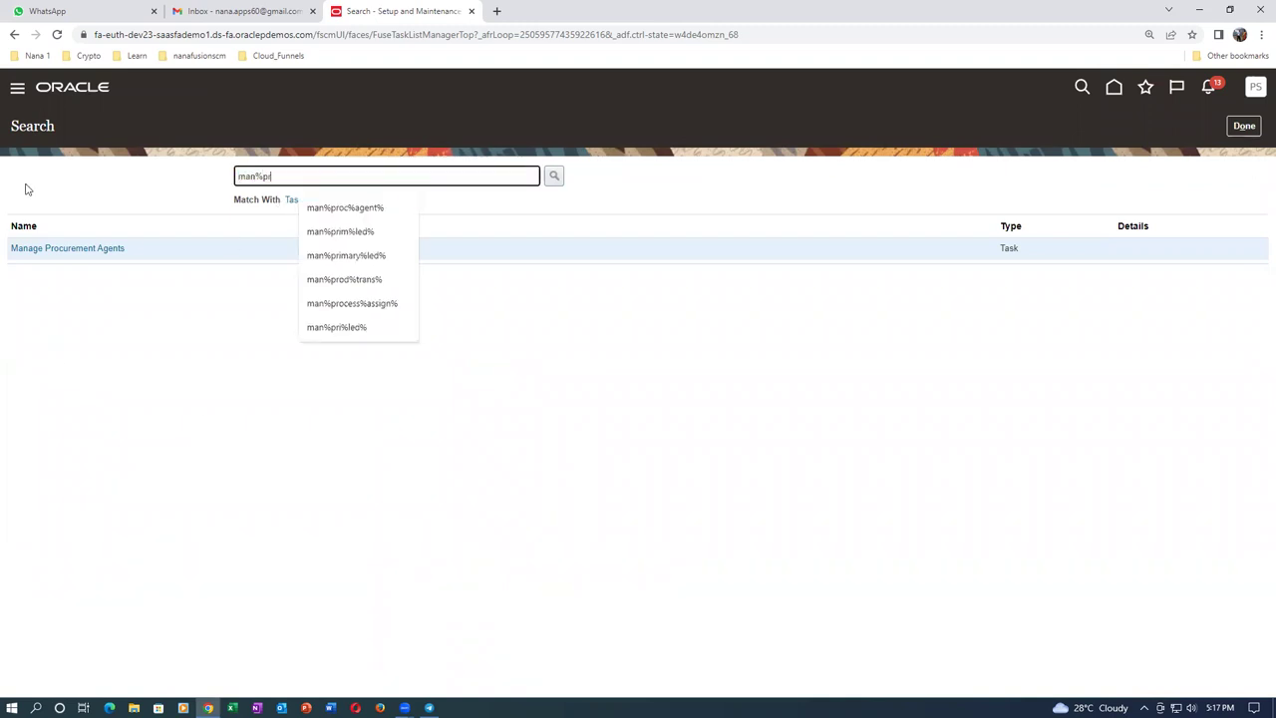
pyautogui.write('oc%doc')
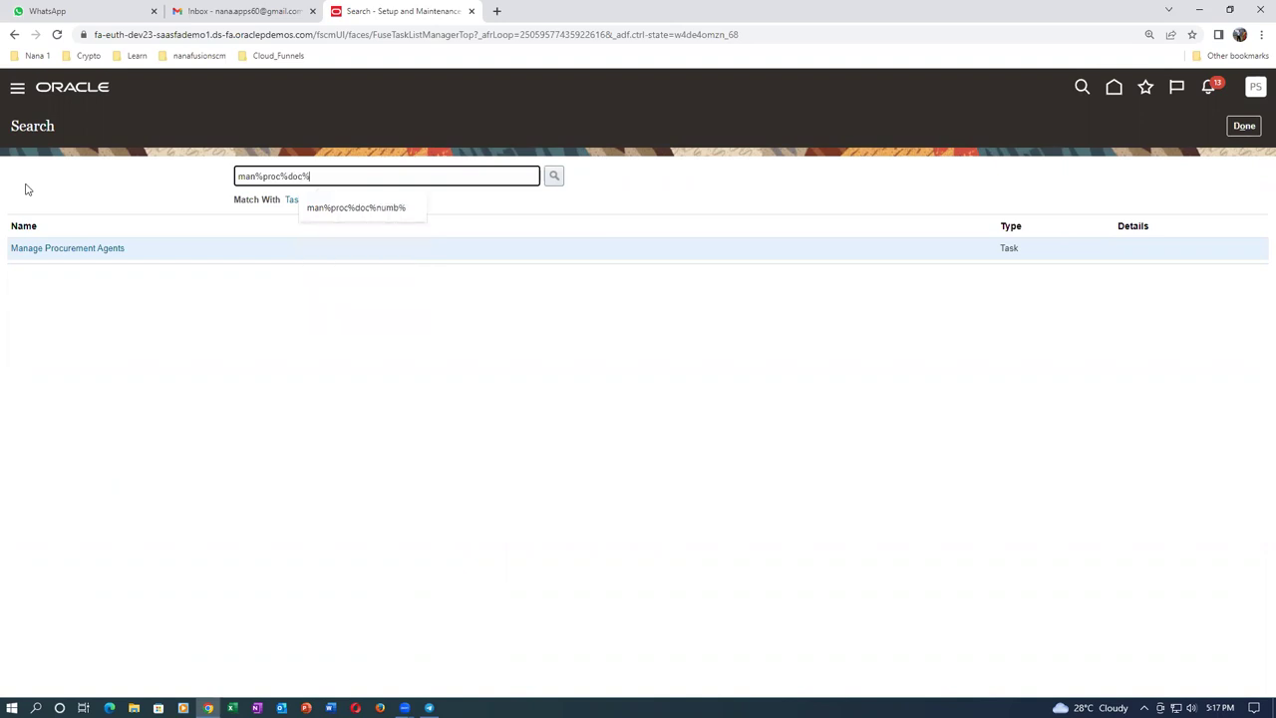
pyautogui.write('%numb%')
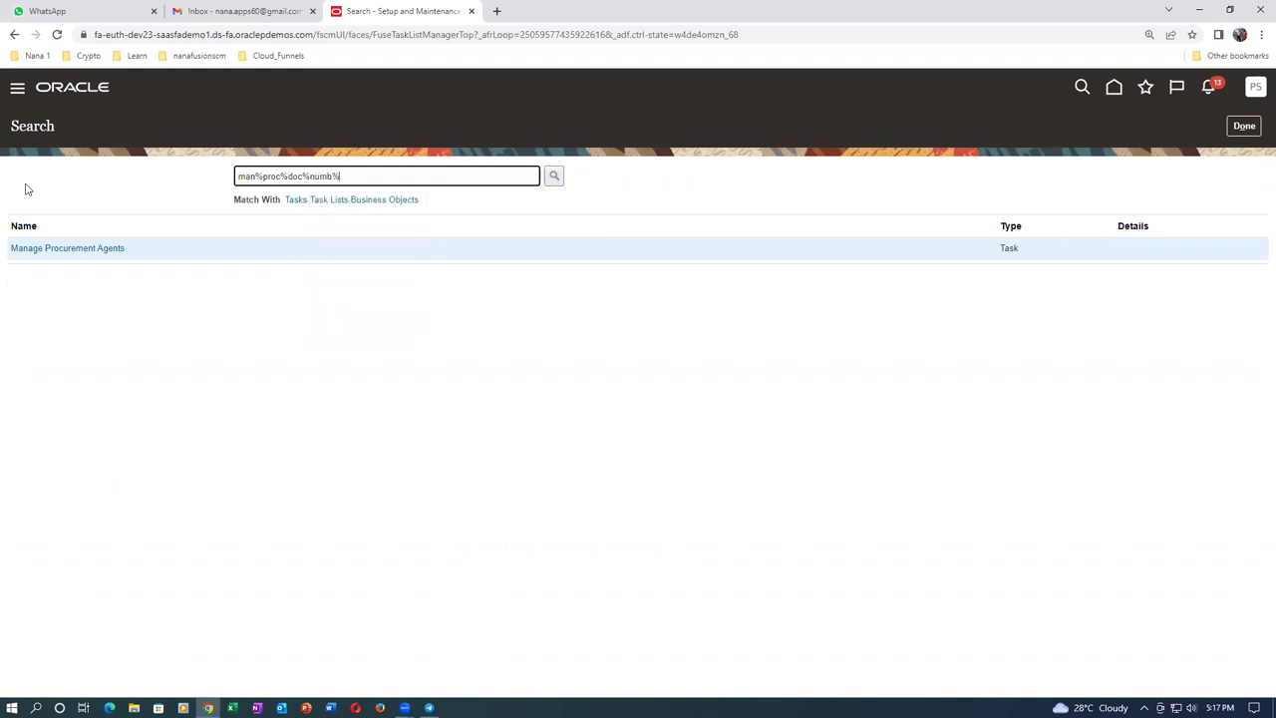
pyautogui.press('Return')
pyautogui.click(103, 249)
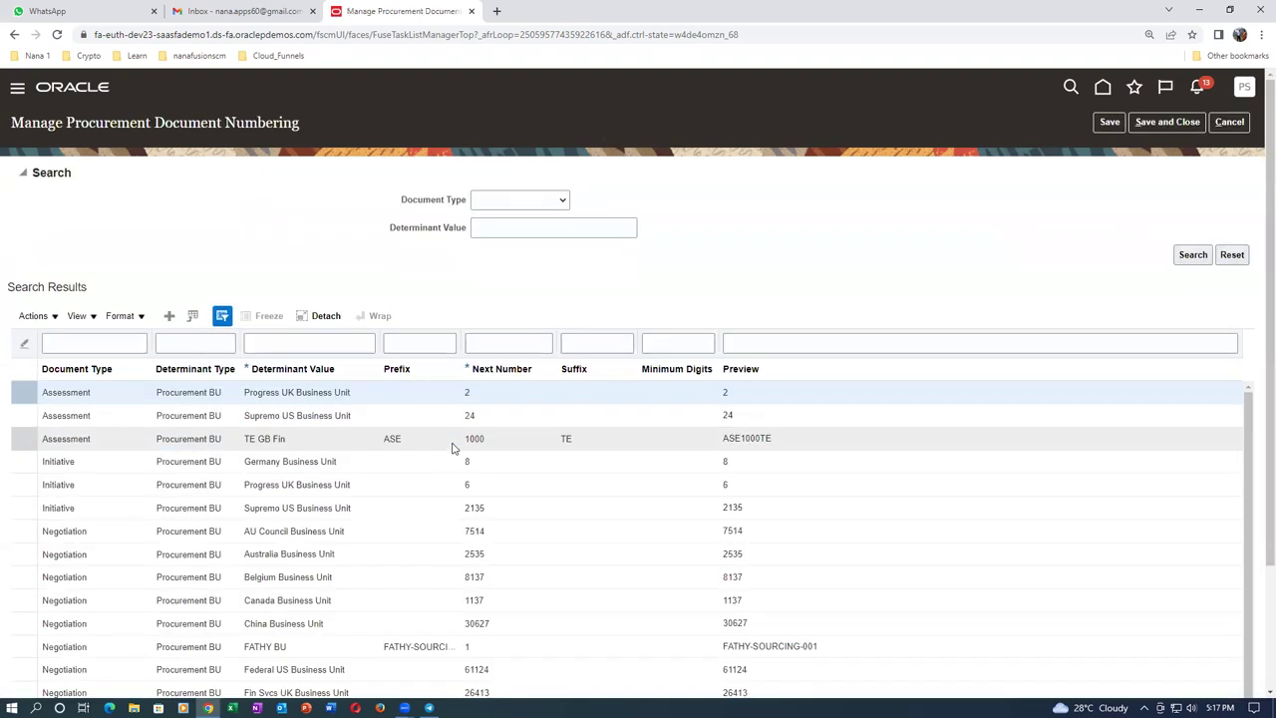
# - Add an Initiative numbering row for US1 Business Unit, then dismiss the duplicate-combination error
pyautogui.click(168, 317)
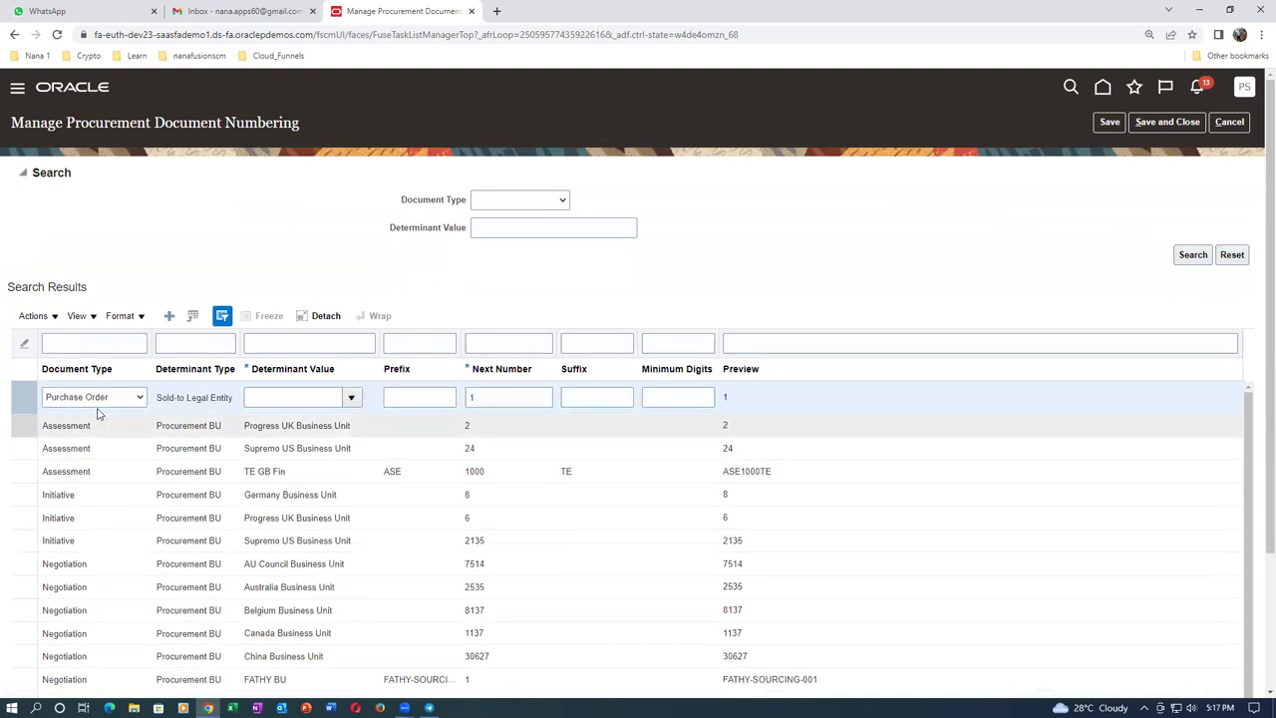
pyautogui.click(97, 398)
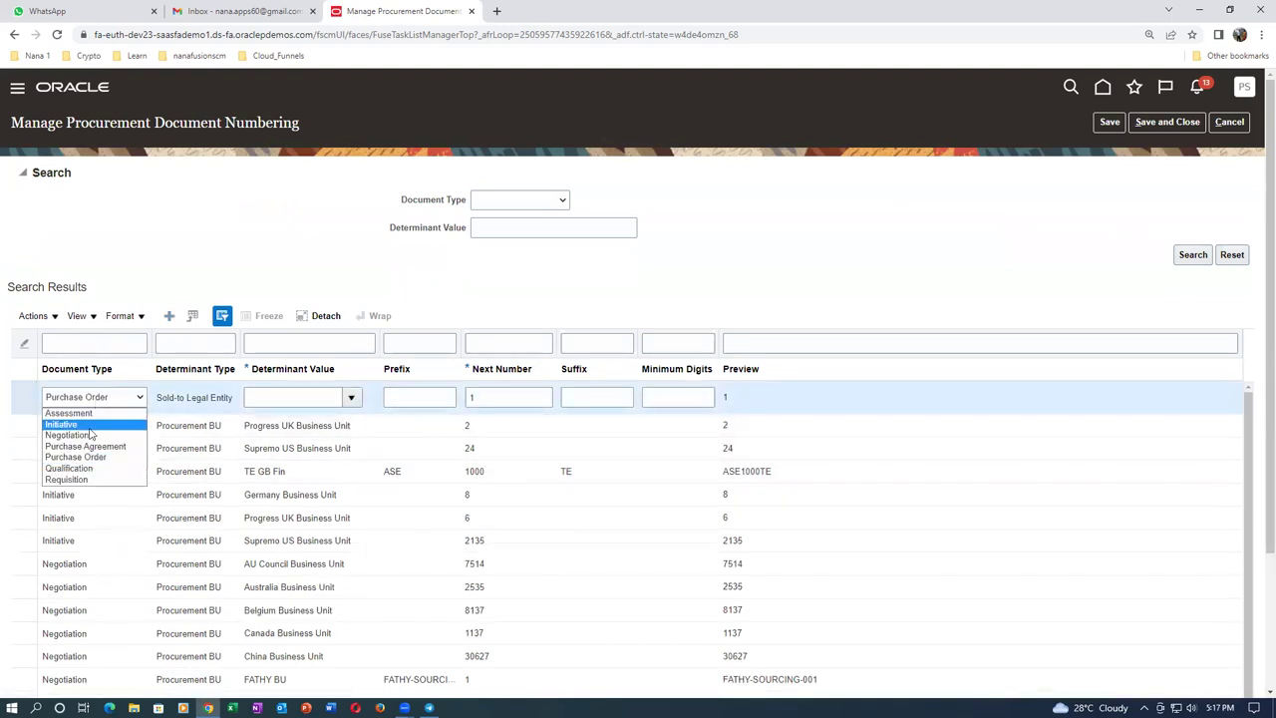
pyautogui.click(91, 425)
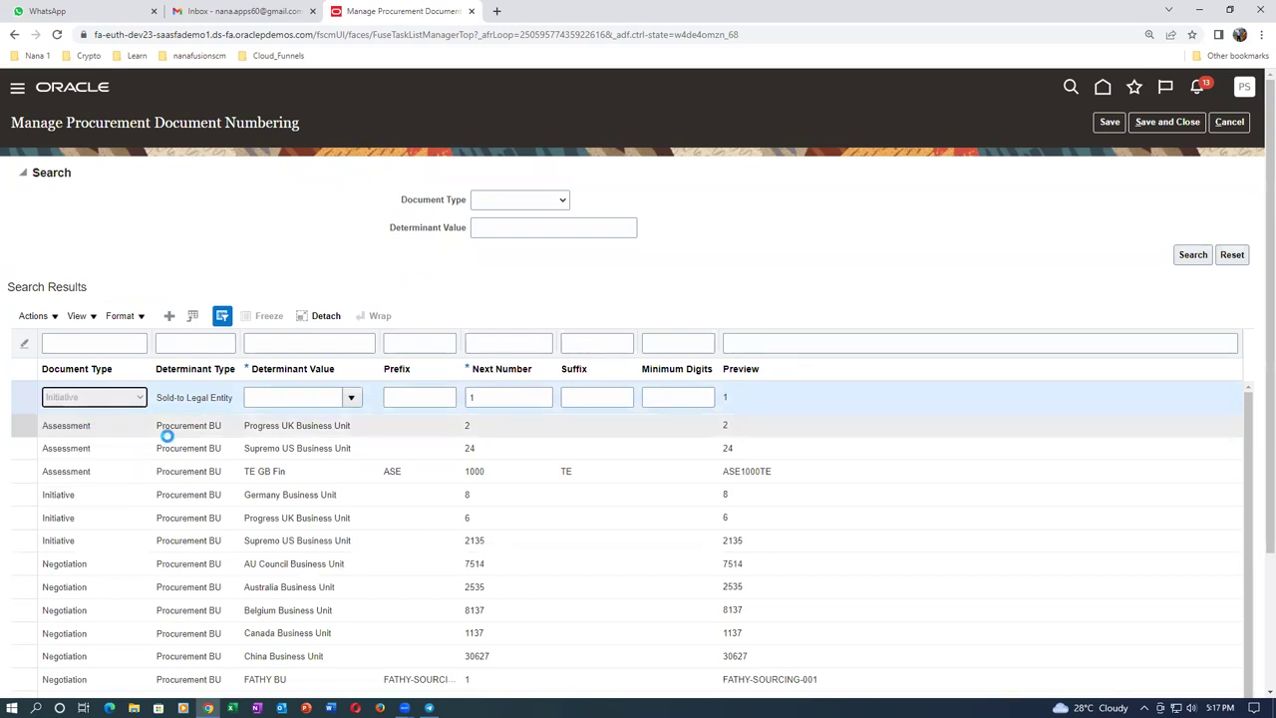
pyautogui.click(289, 394)
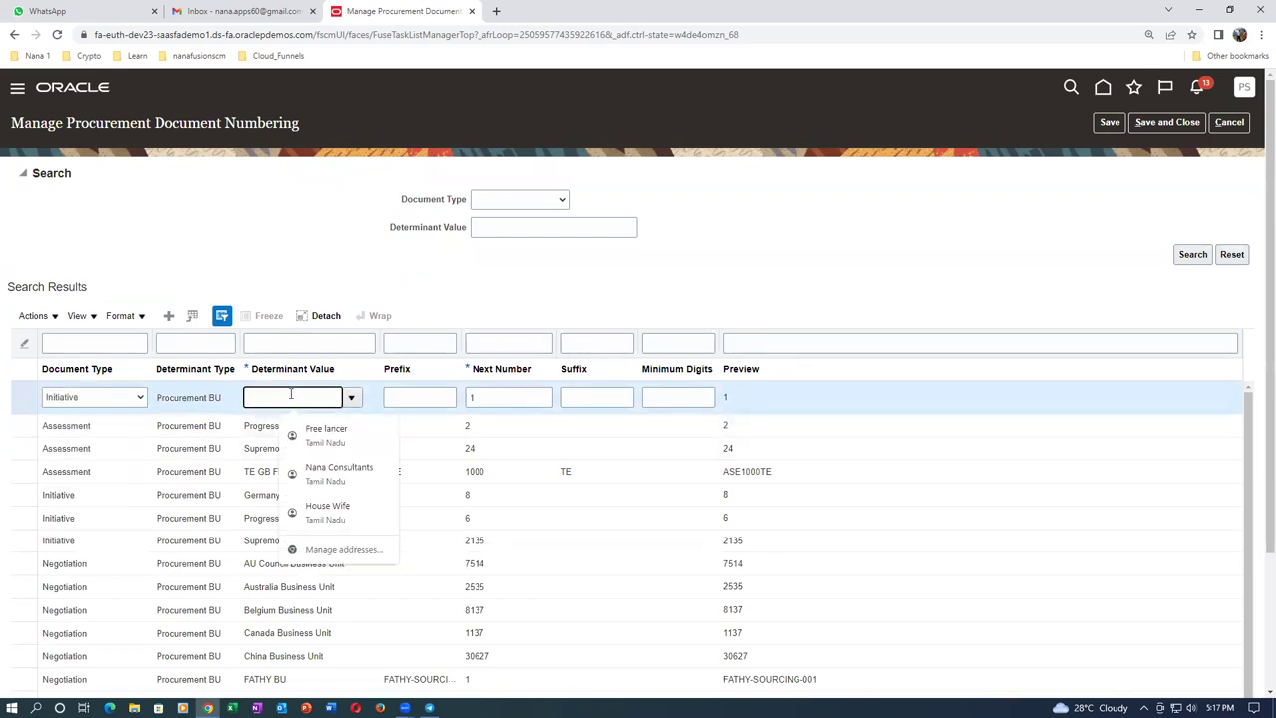
pyautogui.write('US1')
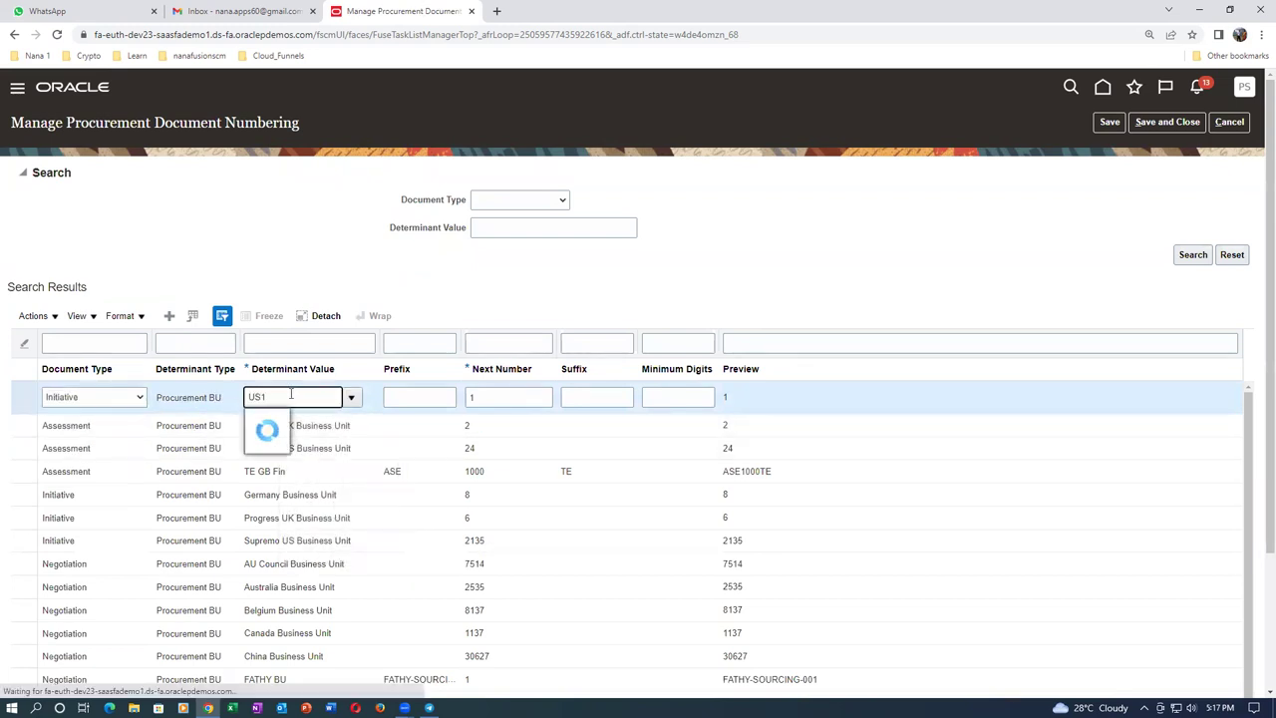
pyautogui.click(283, 420)
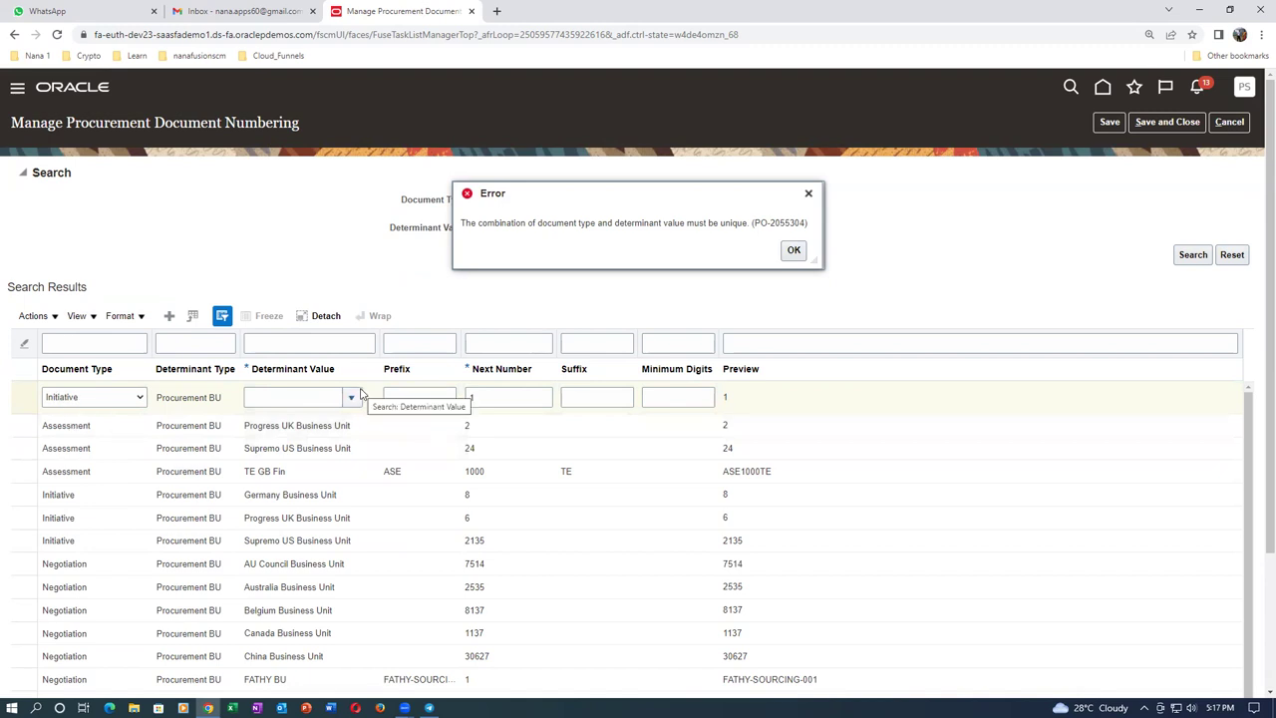
pyautogui.click(792, 251)
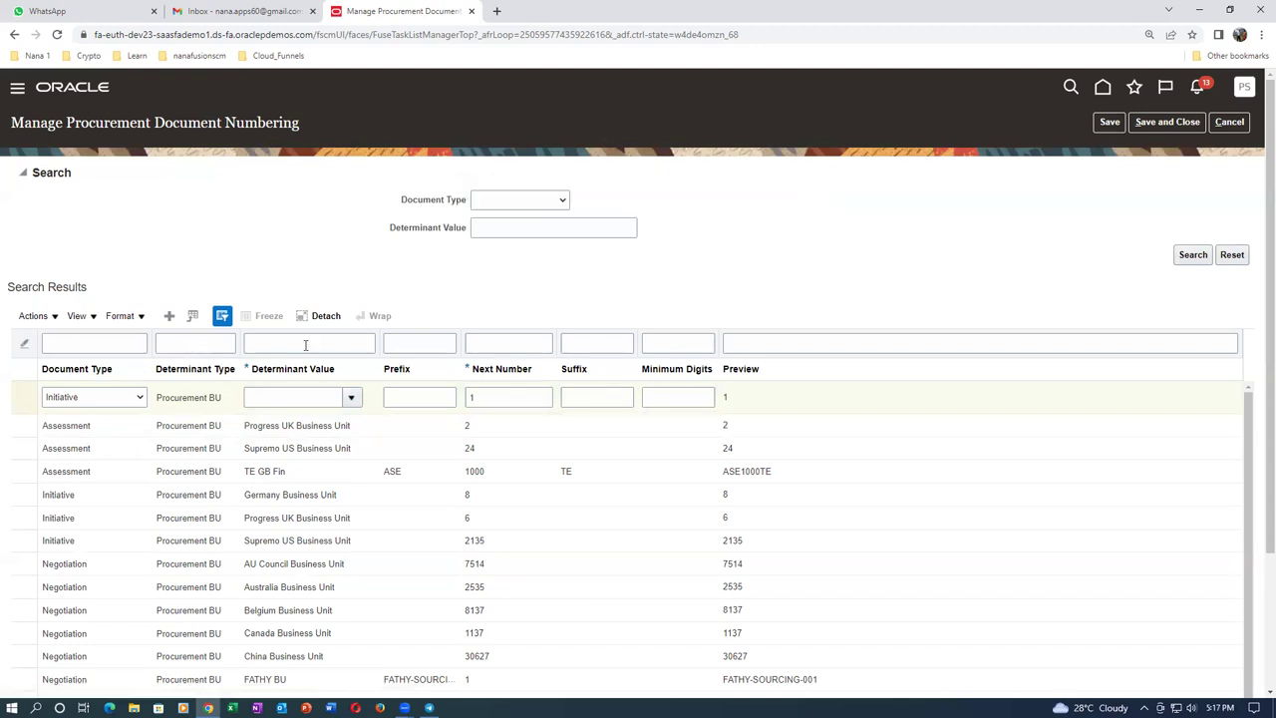
# - Discard the unsaved row, reopen Manage Procurement Document Numbering and filter Determinant Value by US1
pyautogui.click(1229, 122)
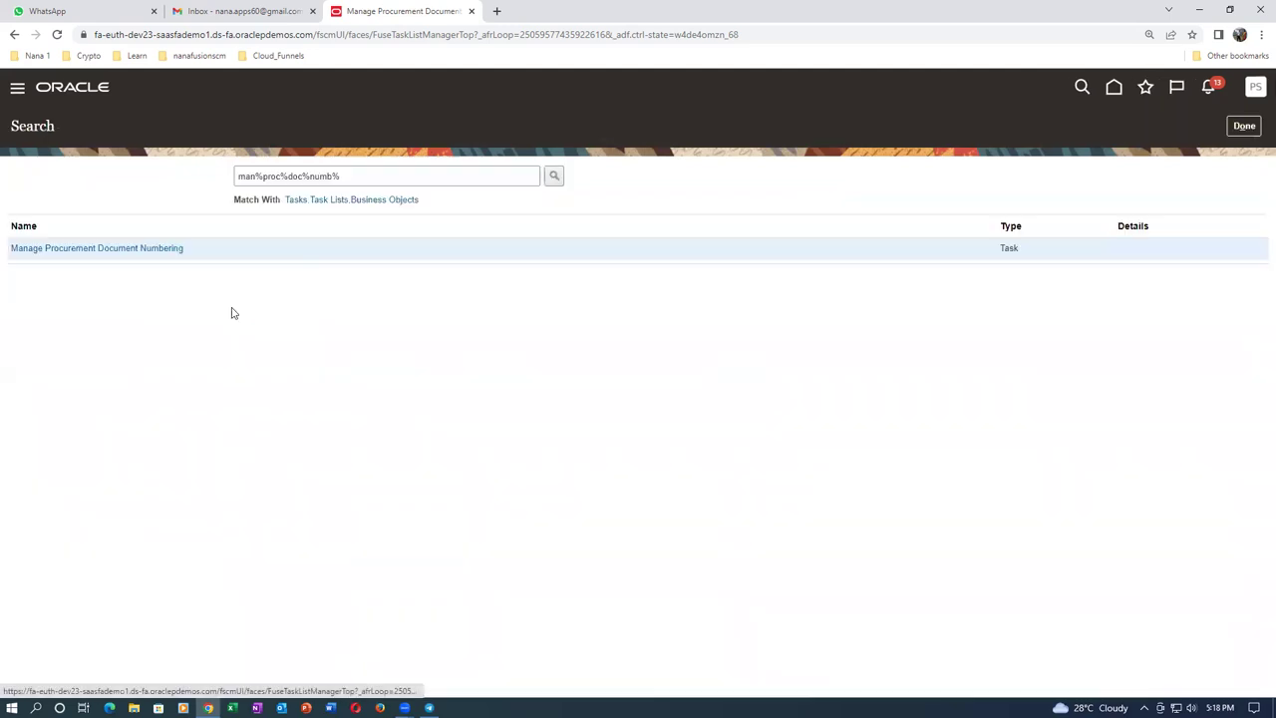
pyautogui.click(109, 249)
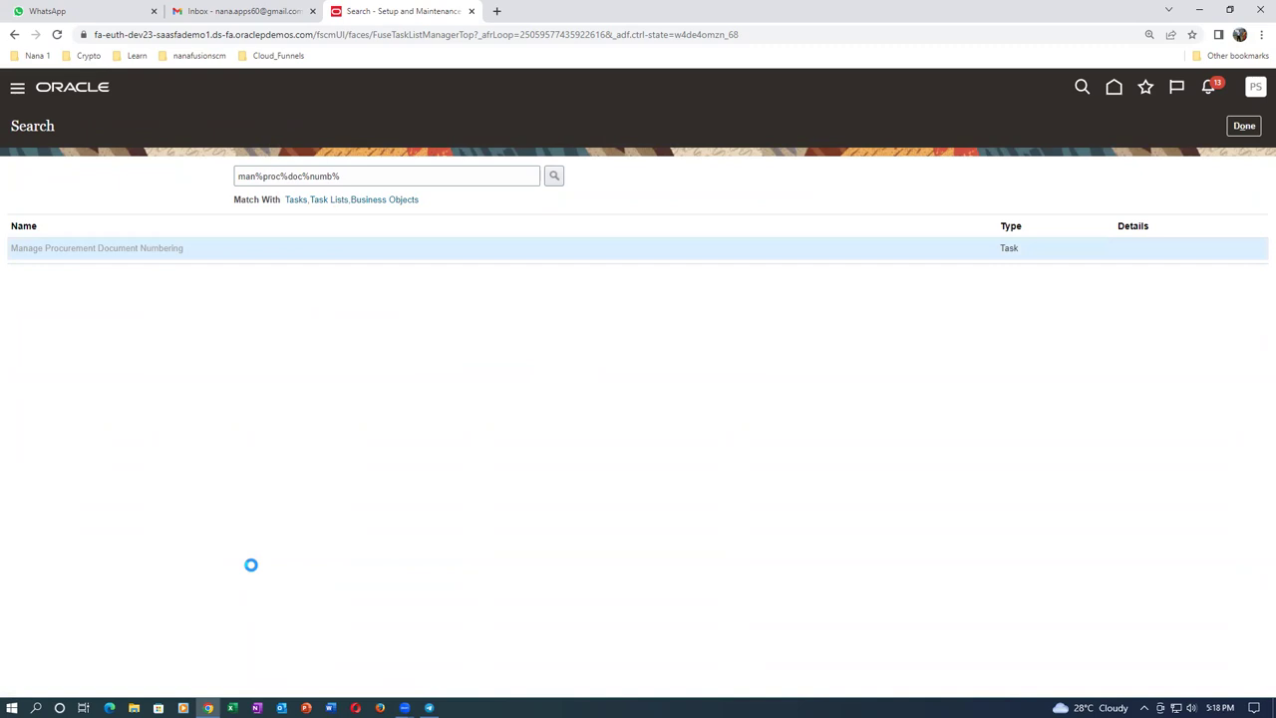
pyautogui.click(280, 349)
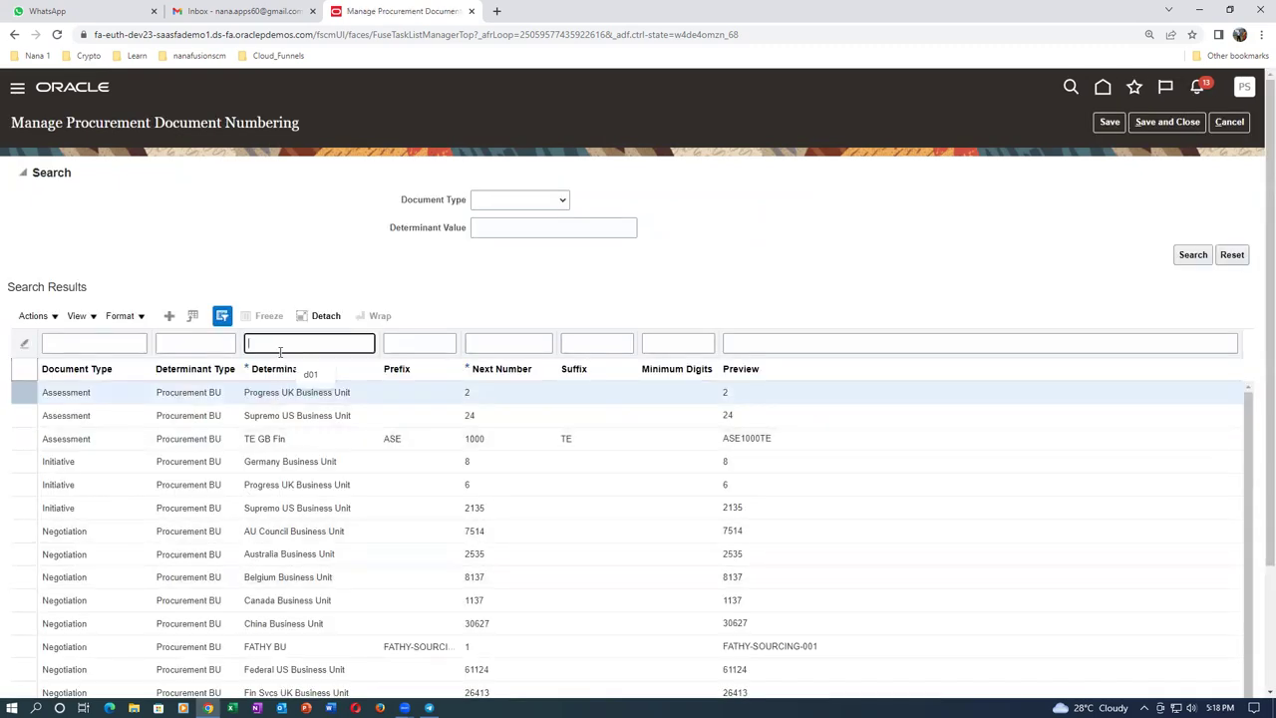
pyautogui.write('US1')
pyautogui.press('Return')
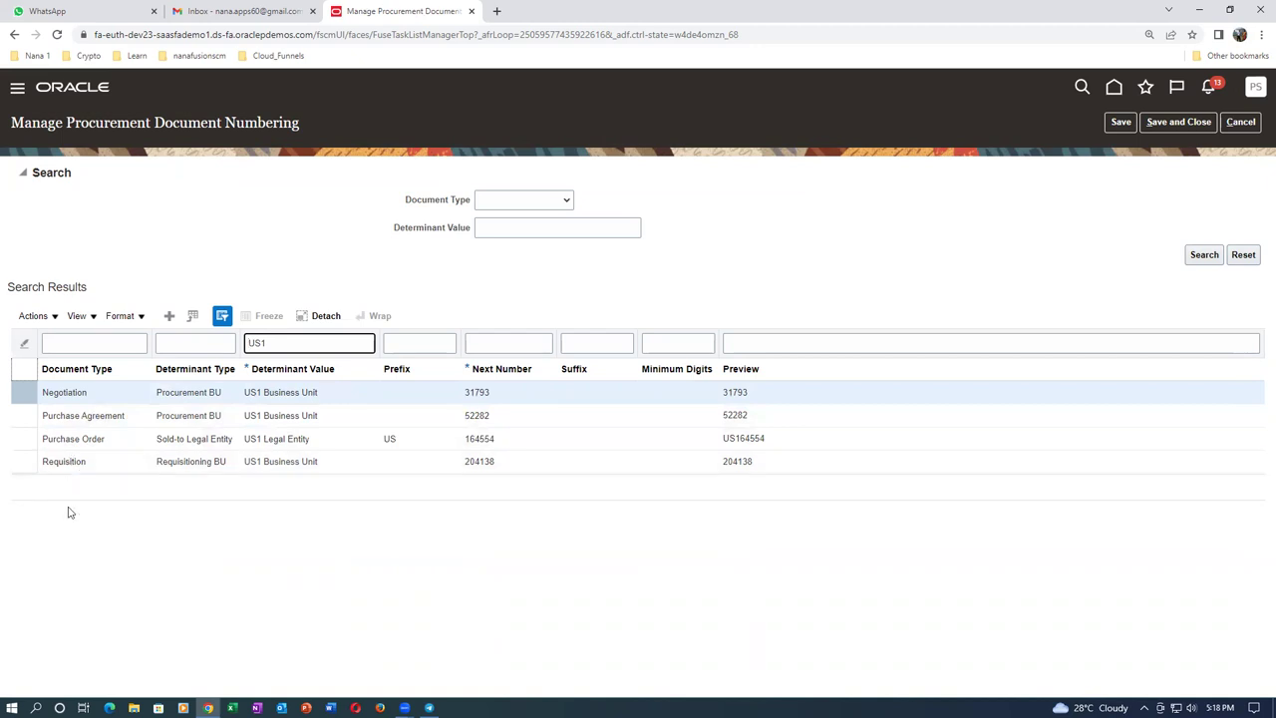
# - Inspect the US1 Negotiation numbering row, then leave the page without saving
pyautogui.click(72, 392)
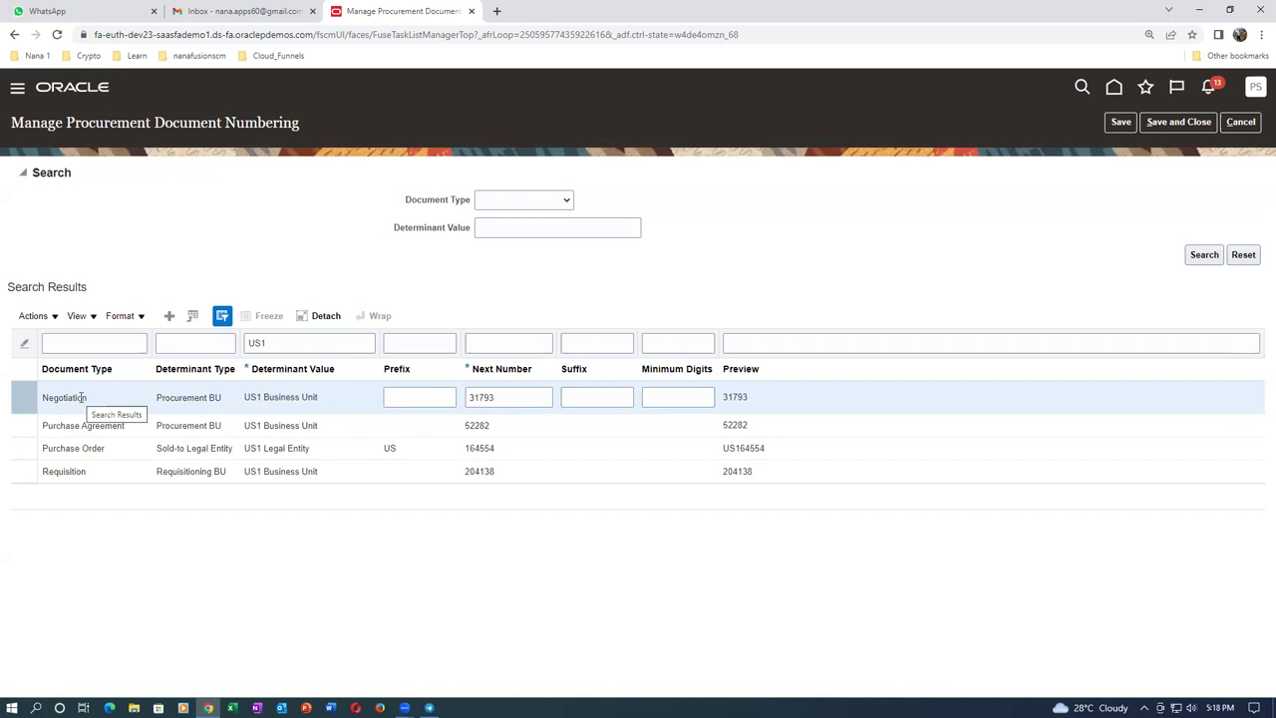
pyautogui.click(99, 556)
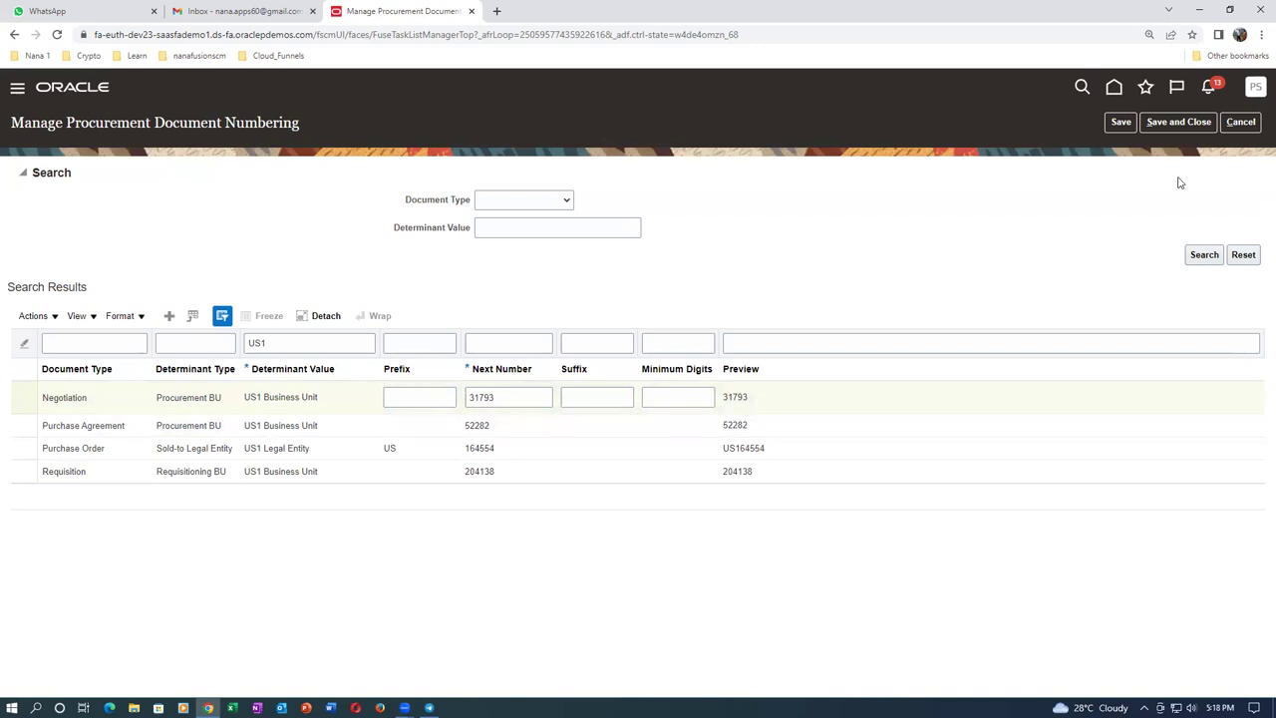
pyautogui.click(1241, 122)
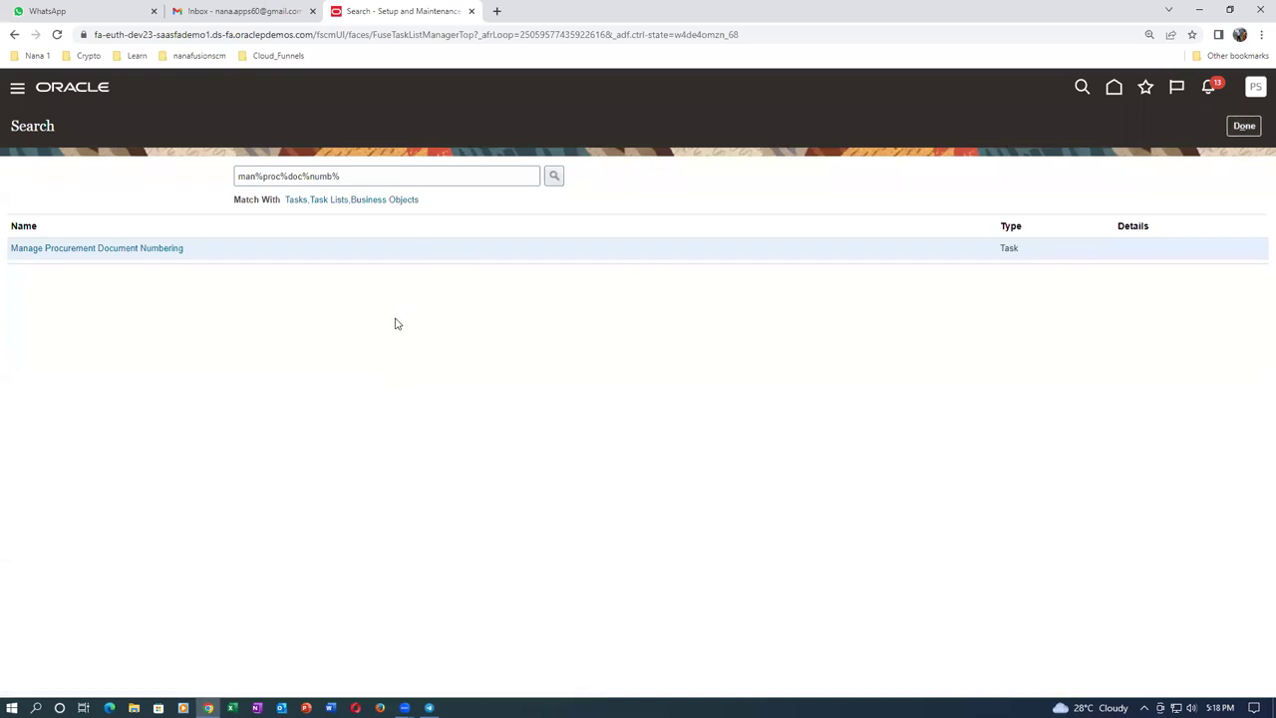
# - Leave setup for the home page's Procurement apps, then switch to the Gmail inbox and begin a search
pyautogui.click(1243, 126)
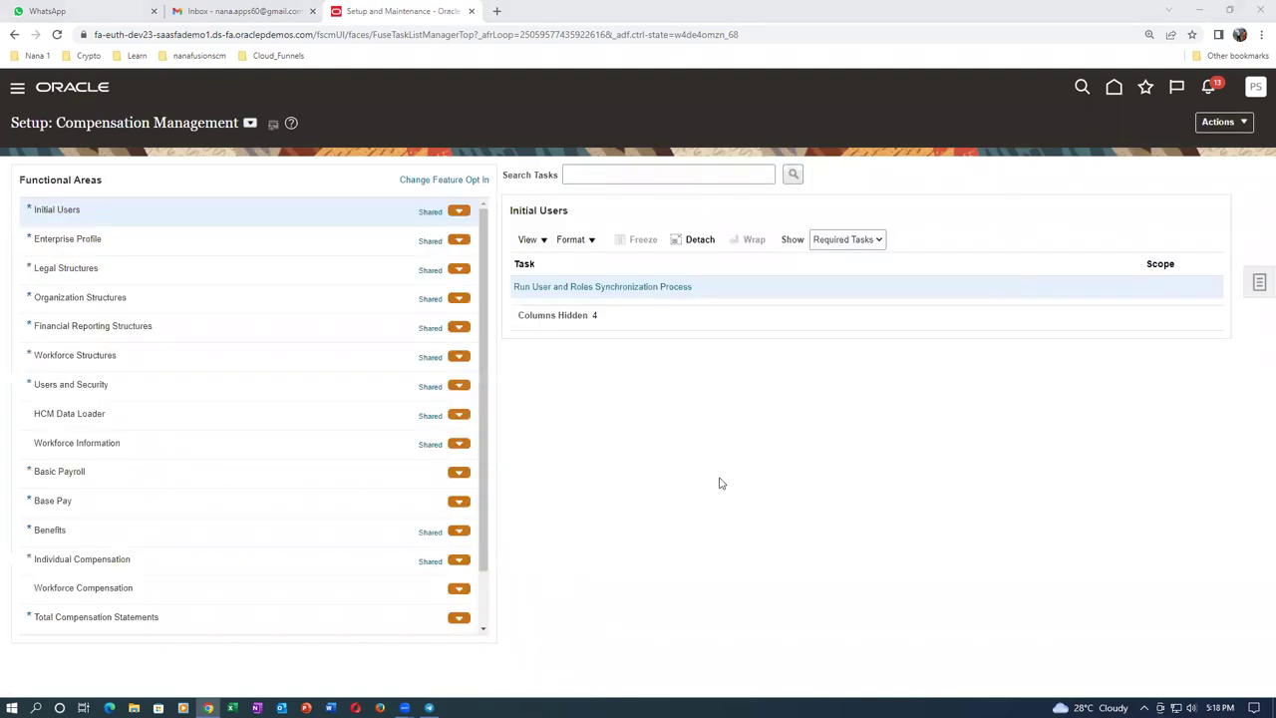
pyautogui.click(1114, 88)
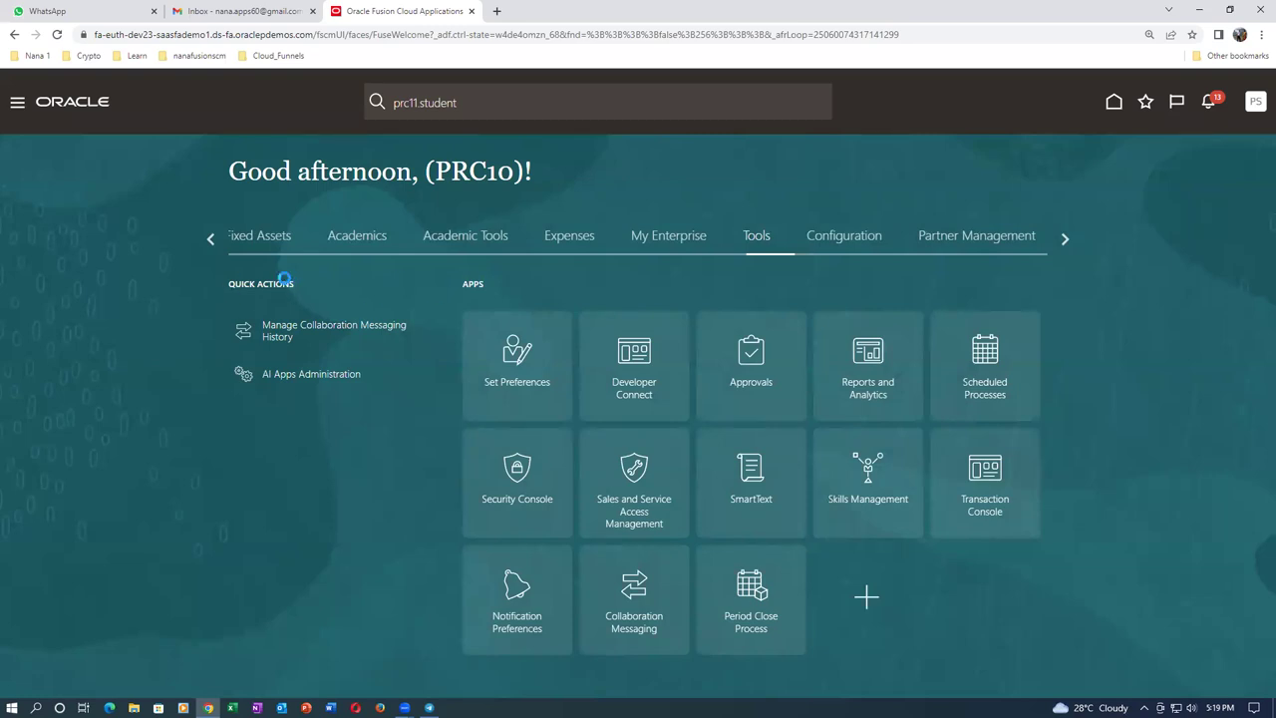
pyautogui.click(206, 242)
pyautogui.click(205, 241)
pyautogui.click(205, 242)
pyautogui.click(204, 242)
pyautogui.click(204, 241)
pyautogui.click(205, 241)
pyautogui.click(205, 241)
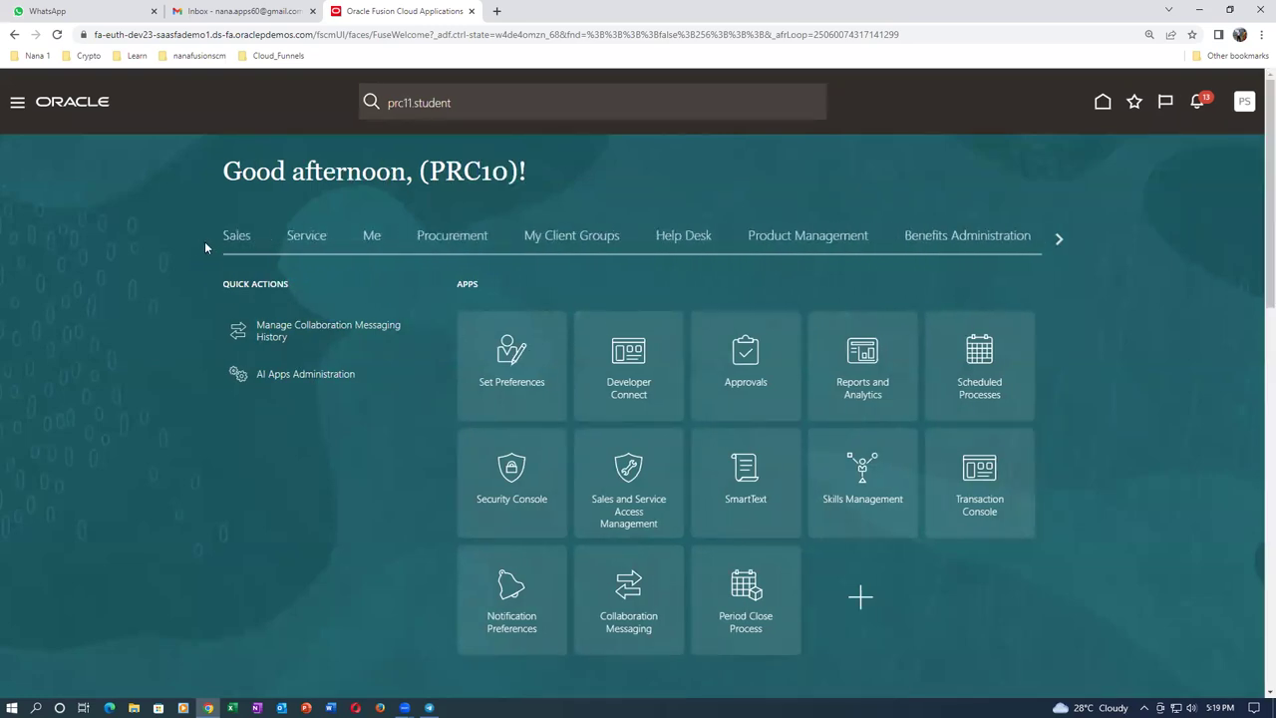
pyautogui.click(466, 246)
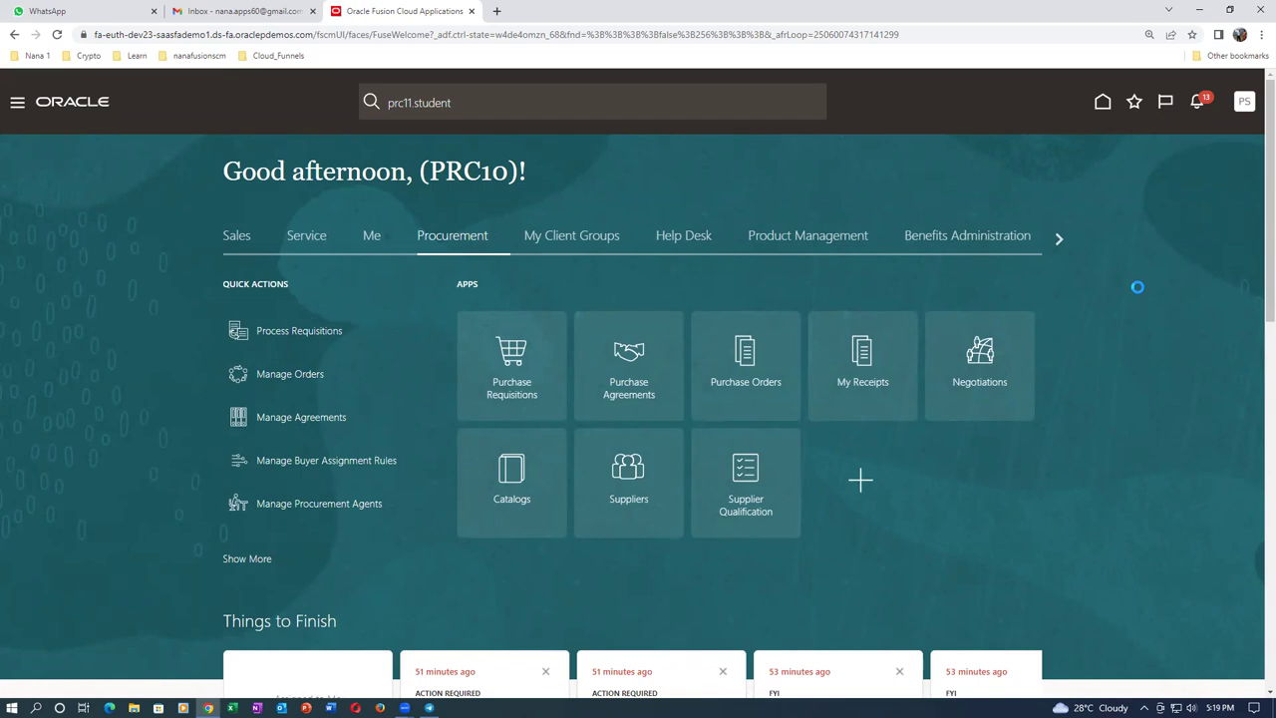
pyautogui.click(221, 18)
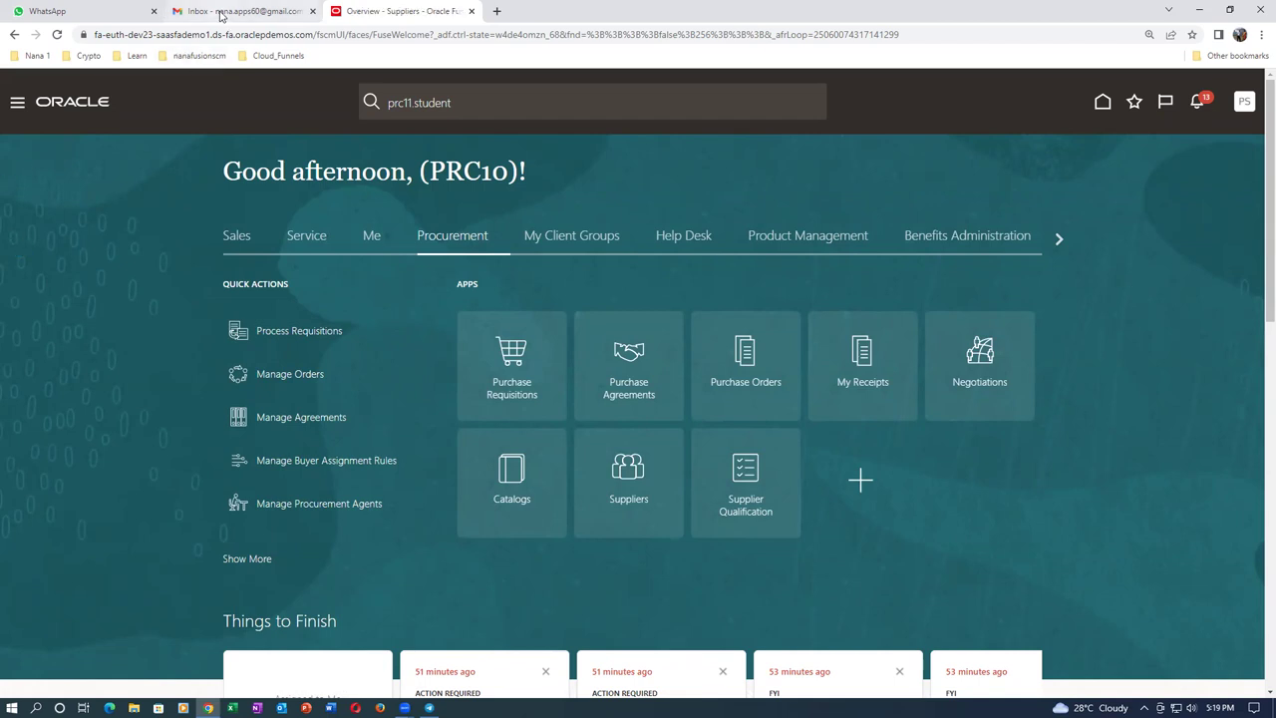
pyautogui.click(332, 96)
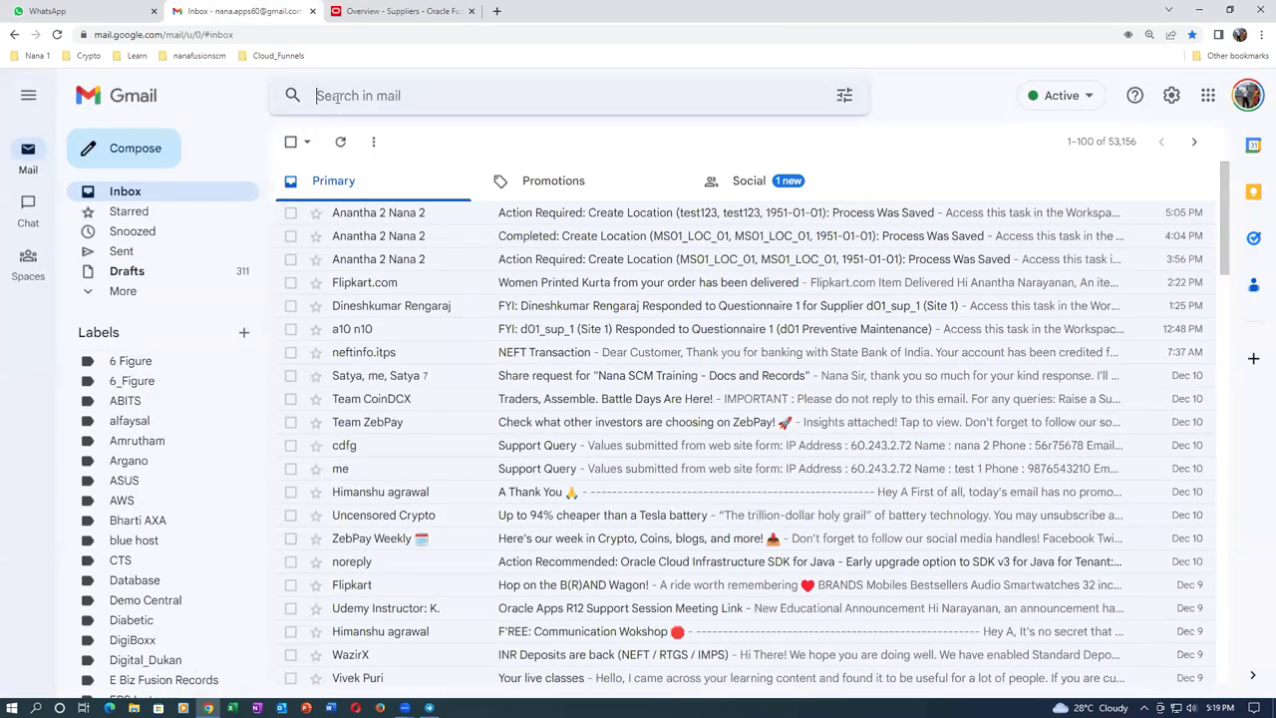
# - Search Gmail for label:training
pyautogui.write('training')
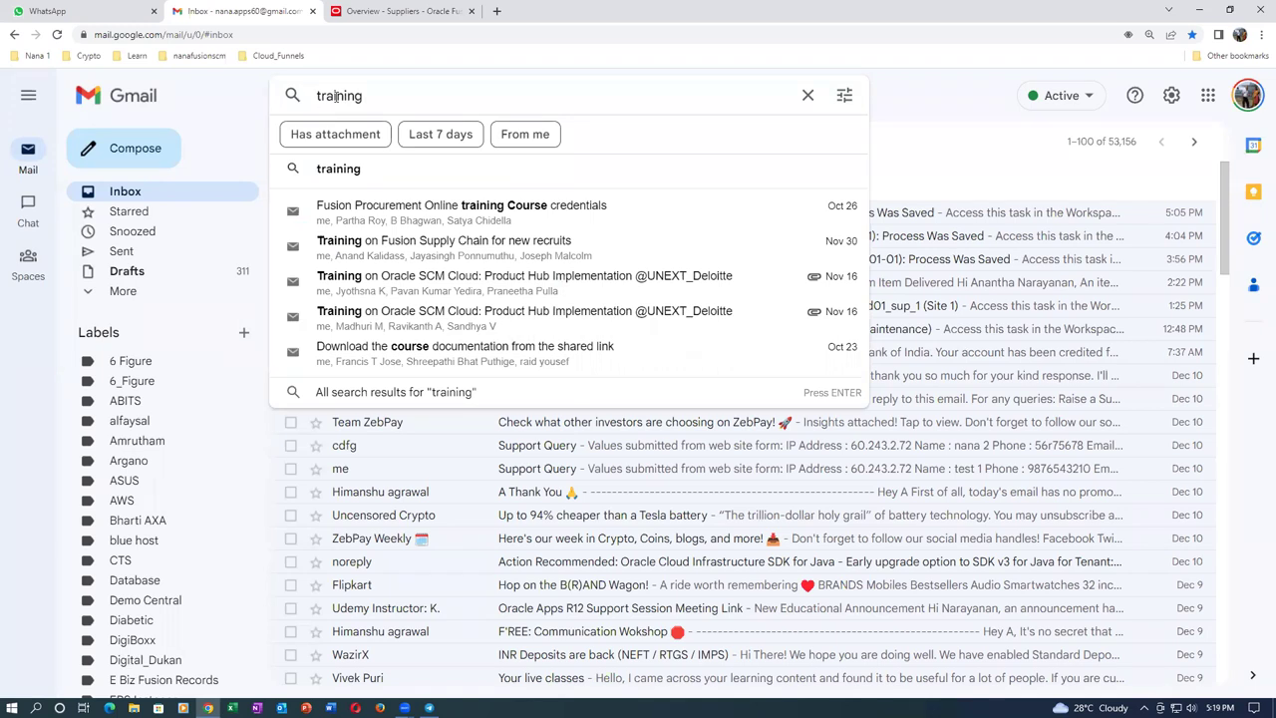
pyautogui.press('Home')
pyautogui.write('Label')
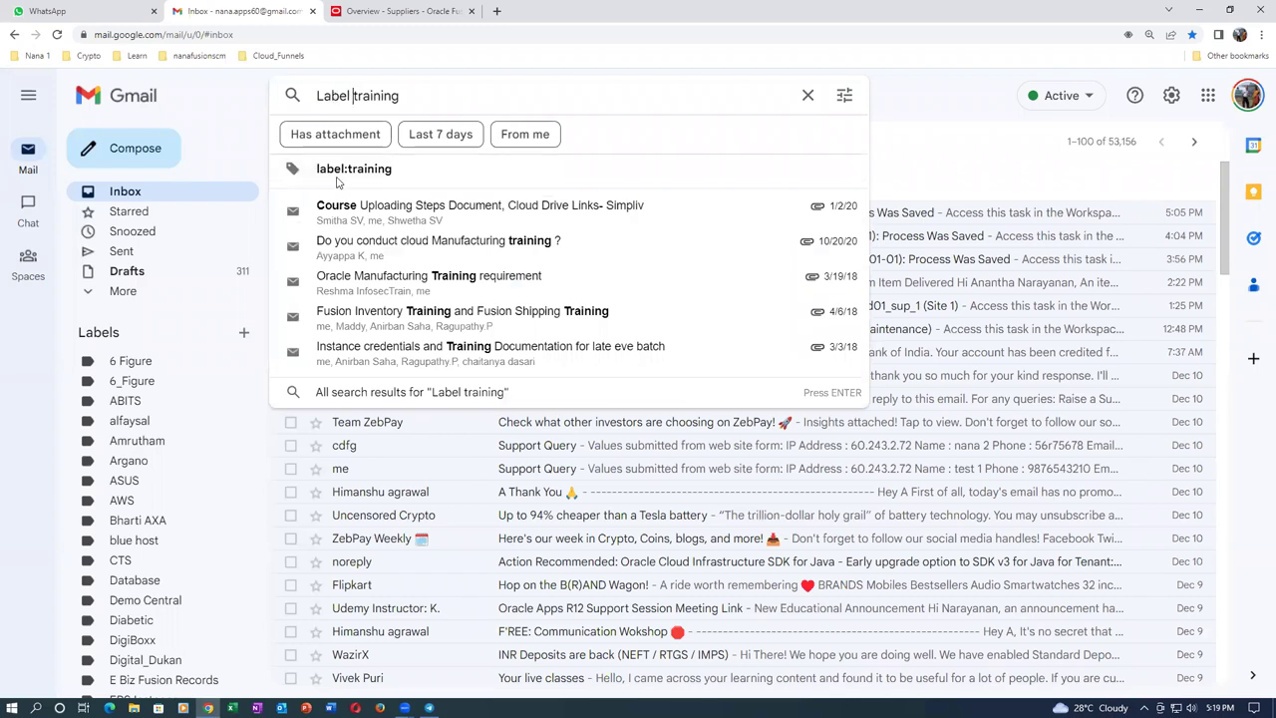
pyautogui.click(344, 169)
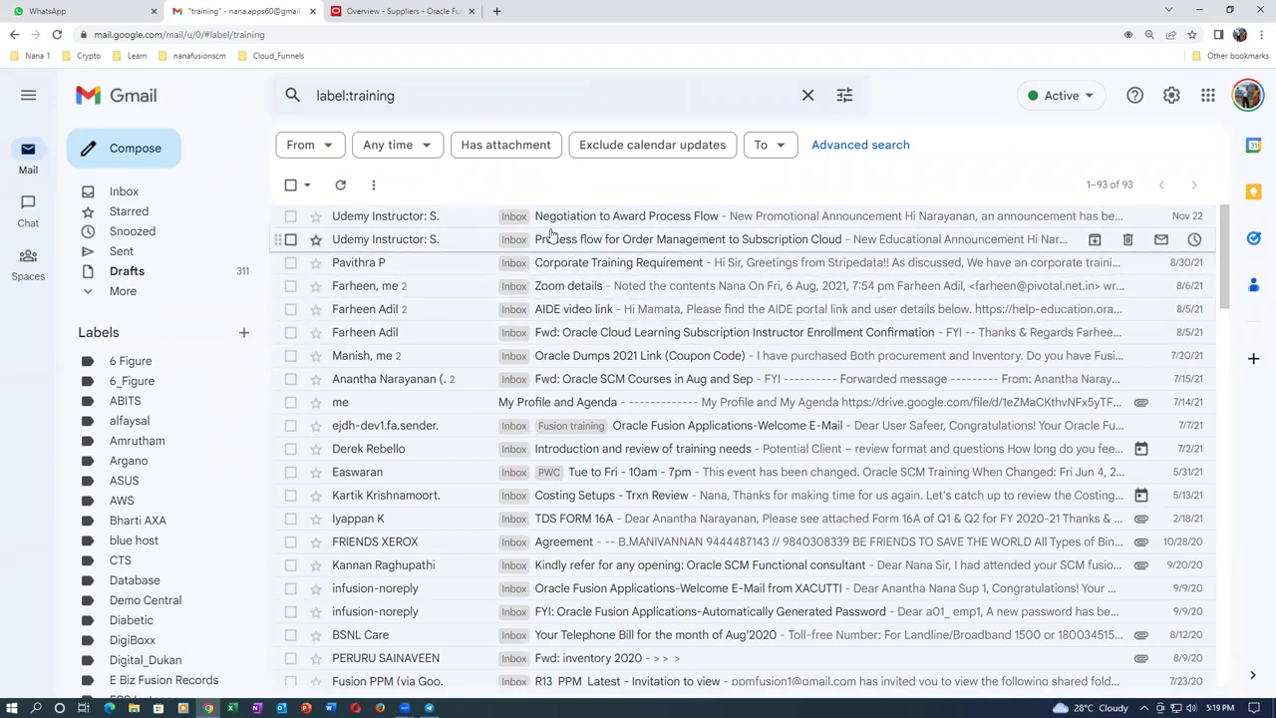
# - Search Gmail for Training, then bring up the signed-in accounts menu
pyautogui.click(384, 103)
pyautogui.write('Trainin')
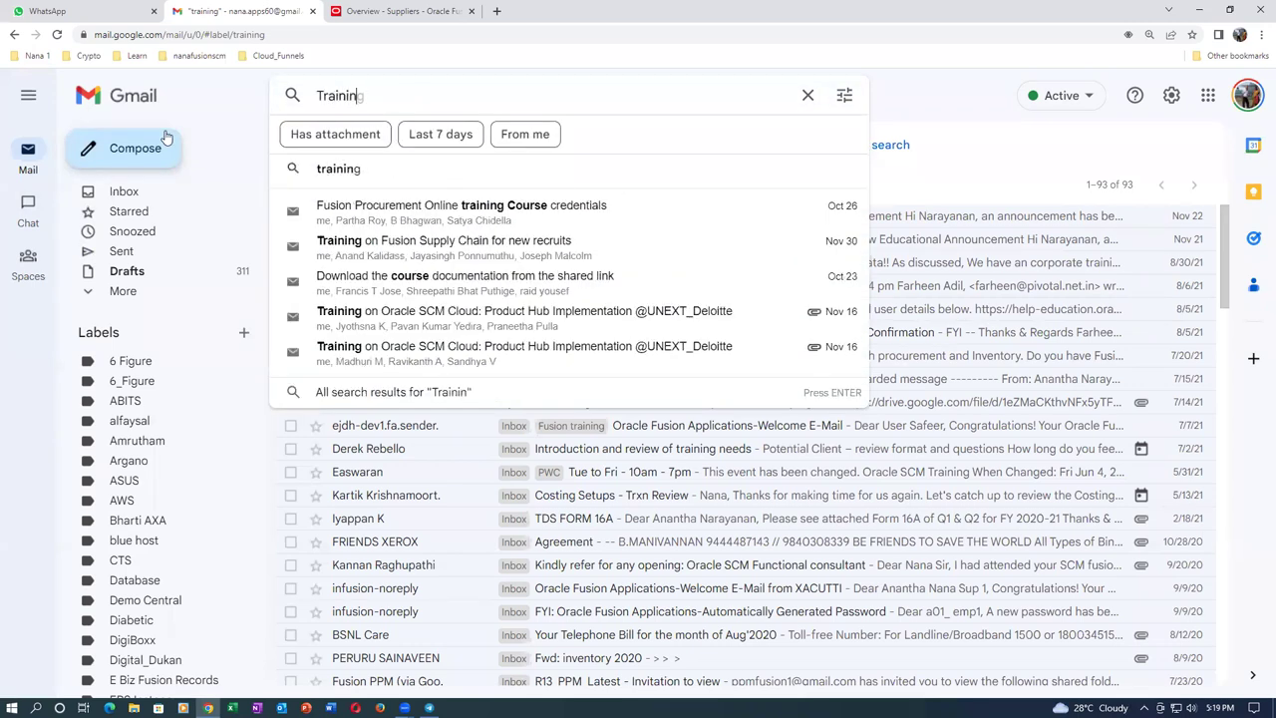
pyautogui.write('g')
pyautogui.press('Return')
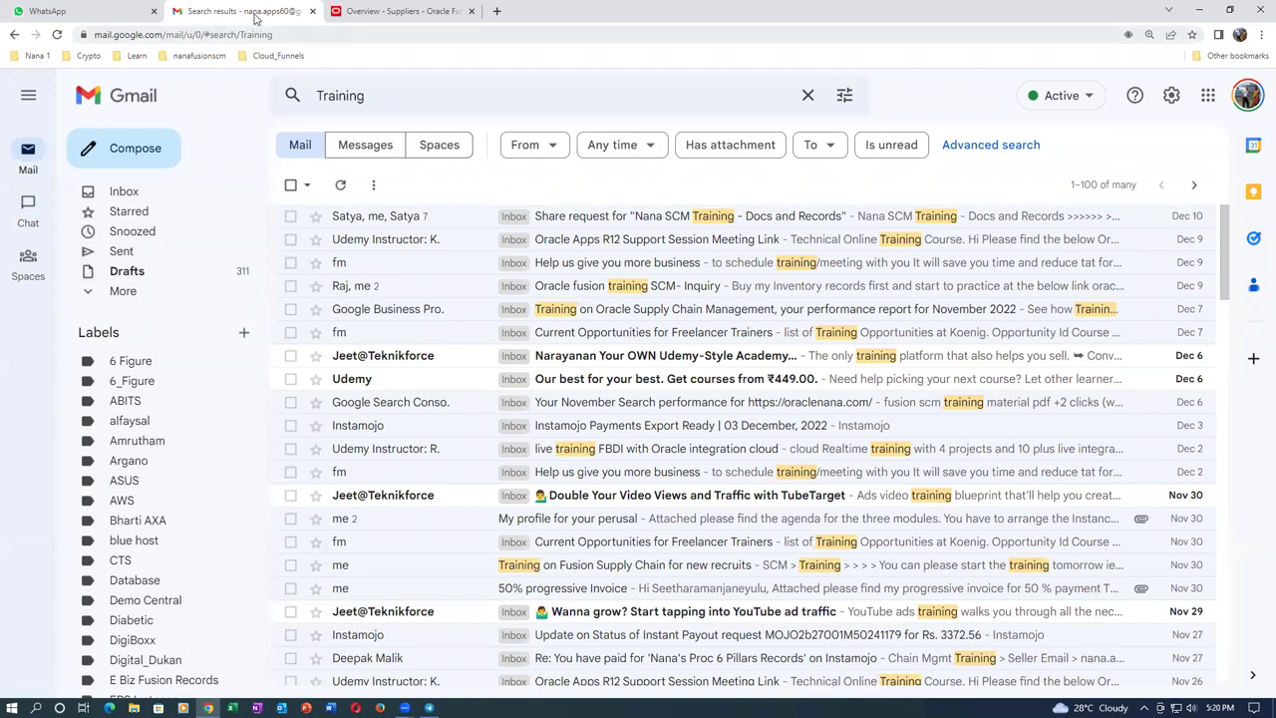
pyautogui.click(1246, 99)
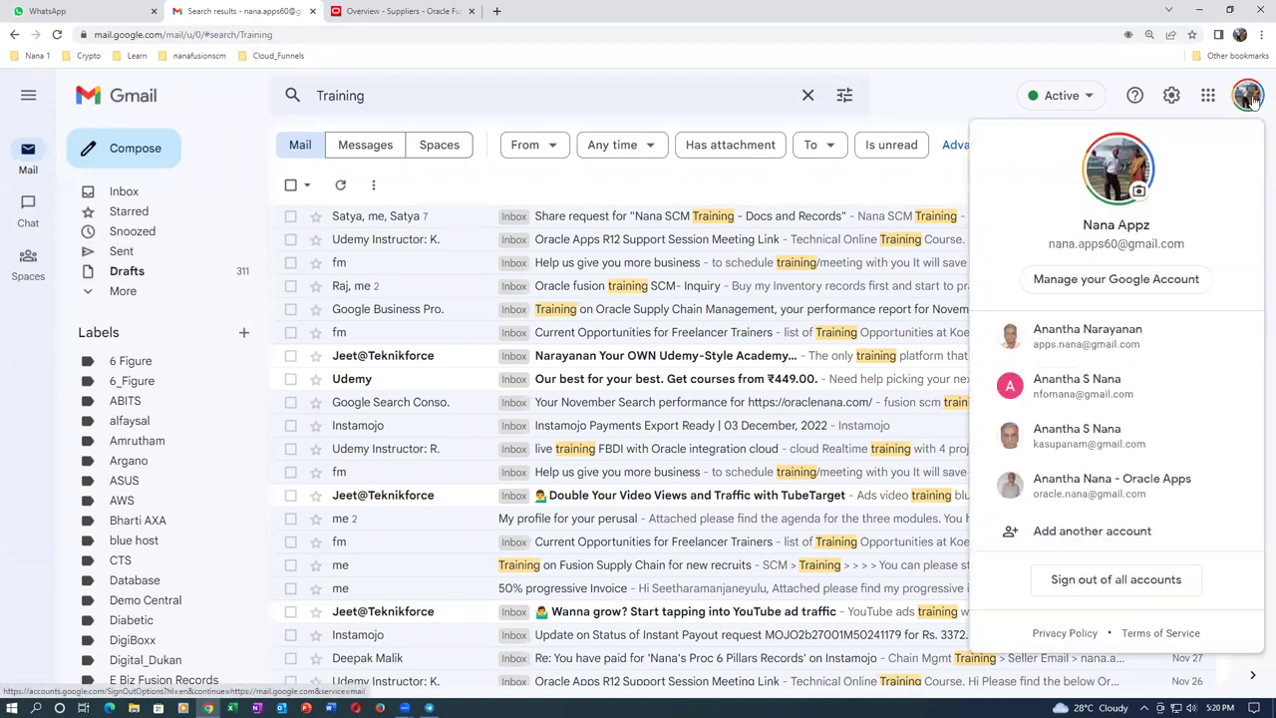
# - In the other account, filter to the Training label and open the Automatically Generated Password email
pyautogui.click(1081, 343)
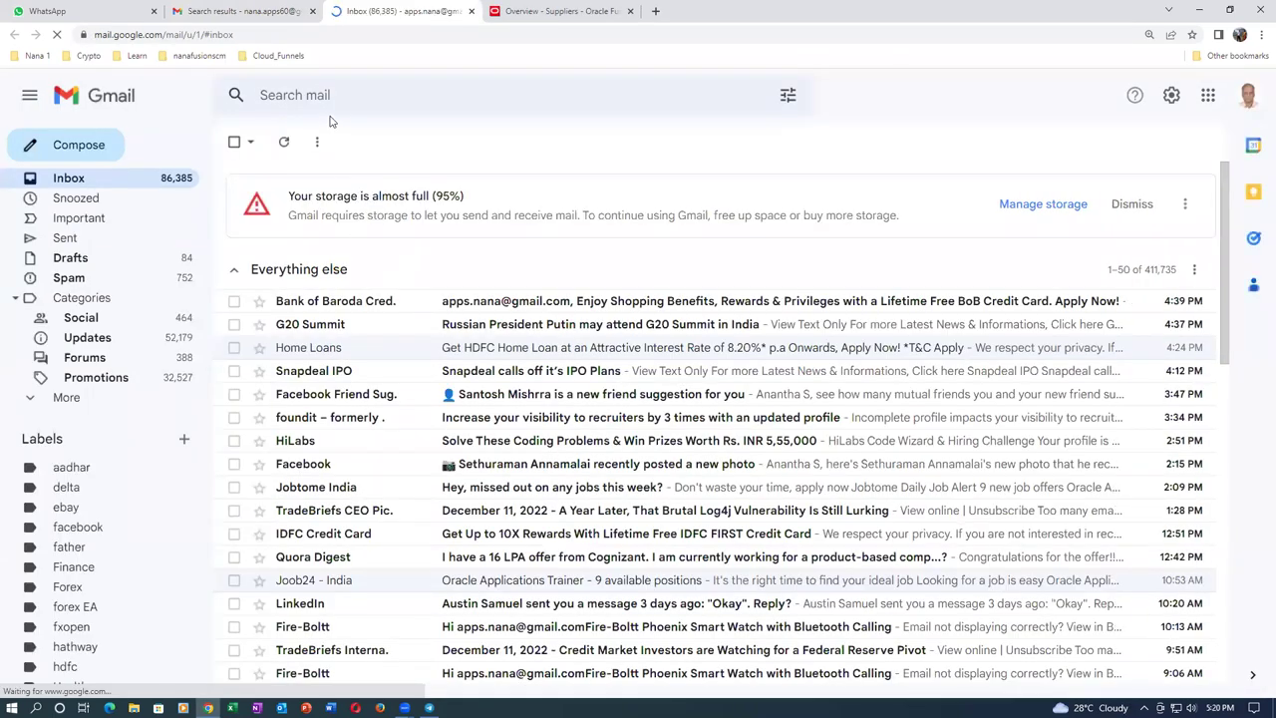
pyautogui.click(320, 96)
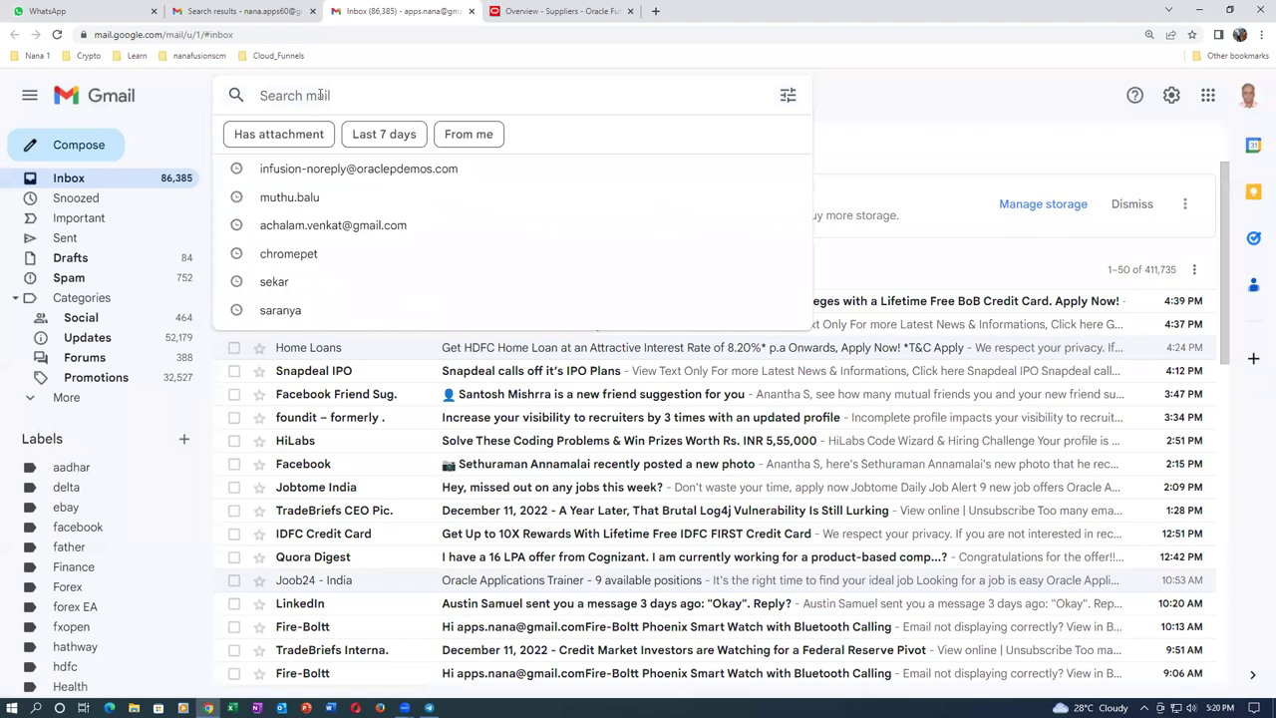
pyautogui.write('Training')
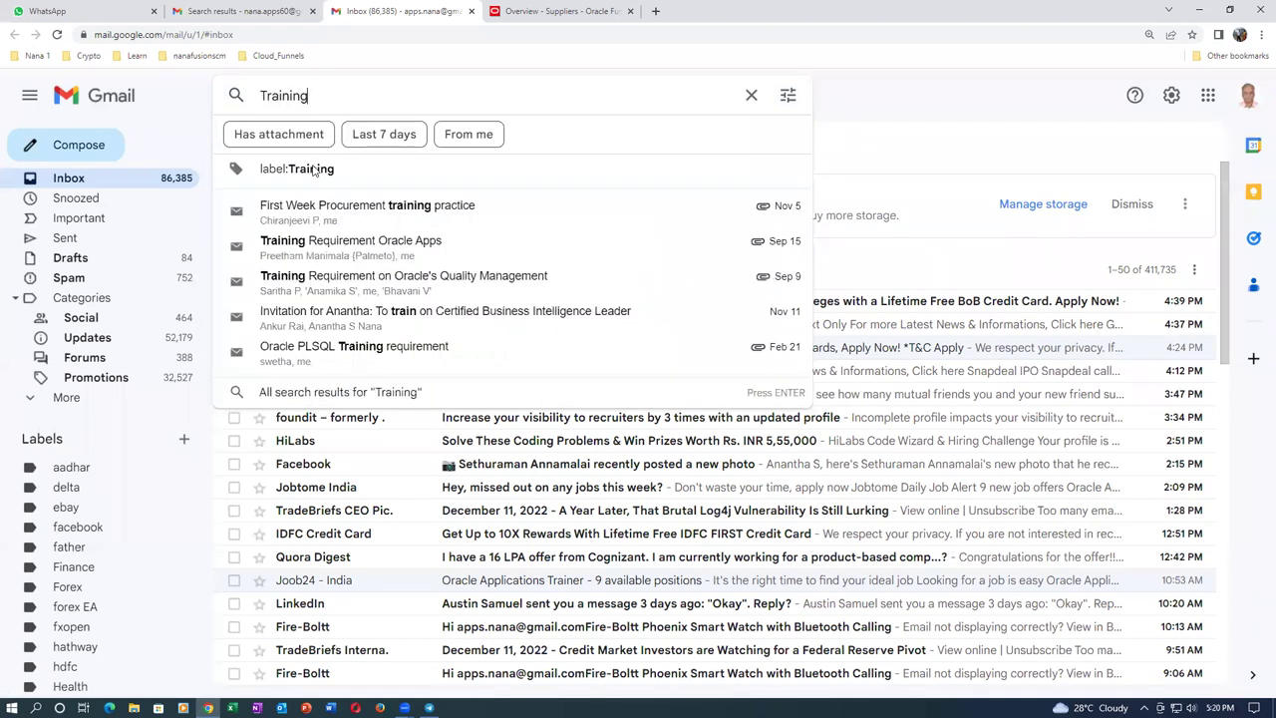
pyautogui.click(312, 170)
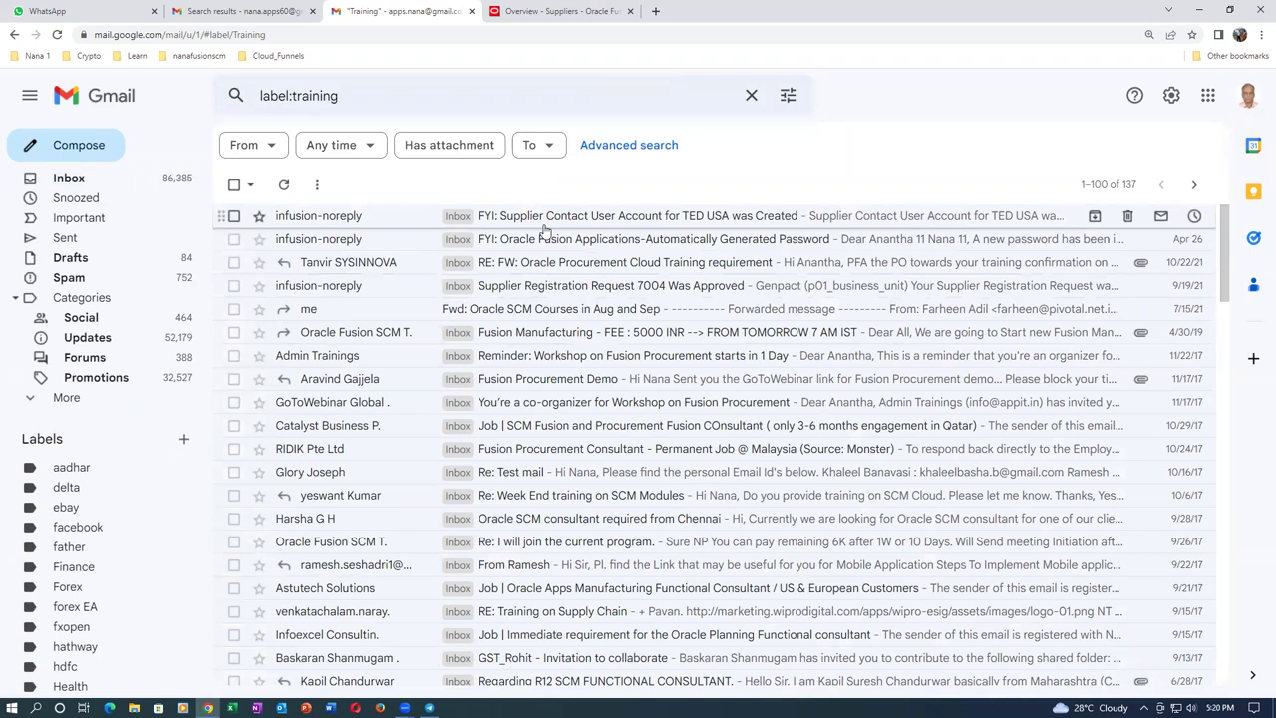
pyautogui.click(601, 241)
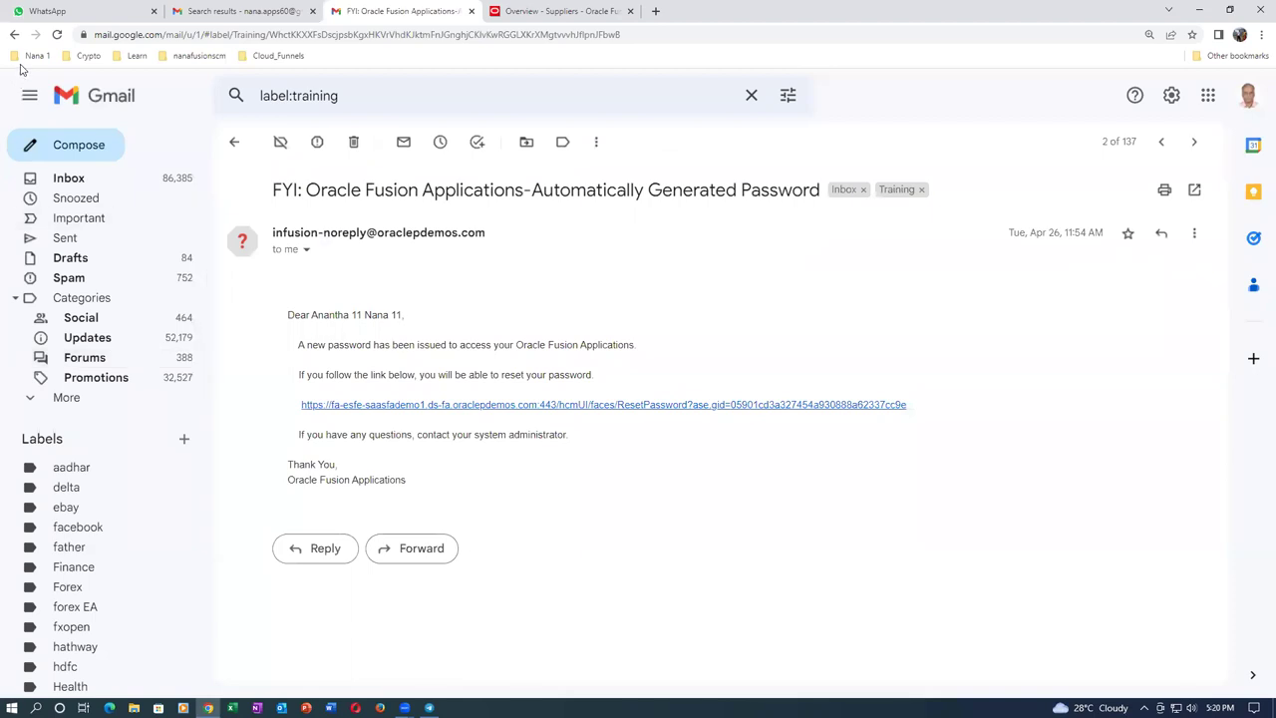
pyautogui.click(14, 34)
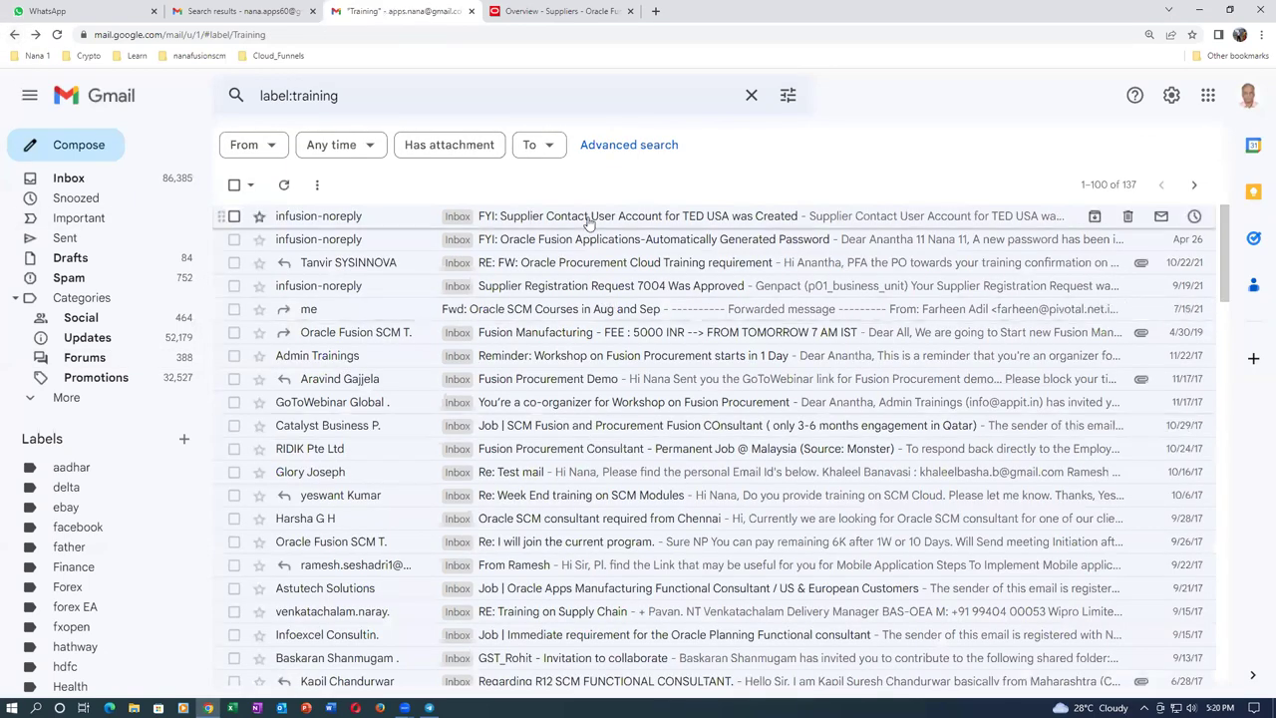
pyautogui.click(588, 218)
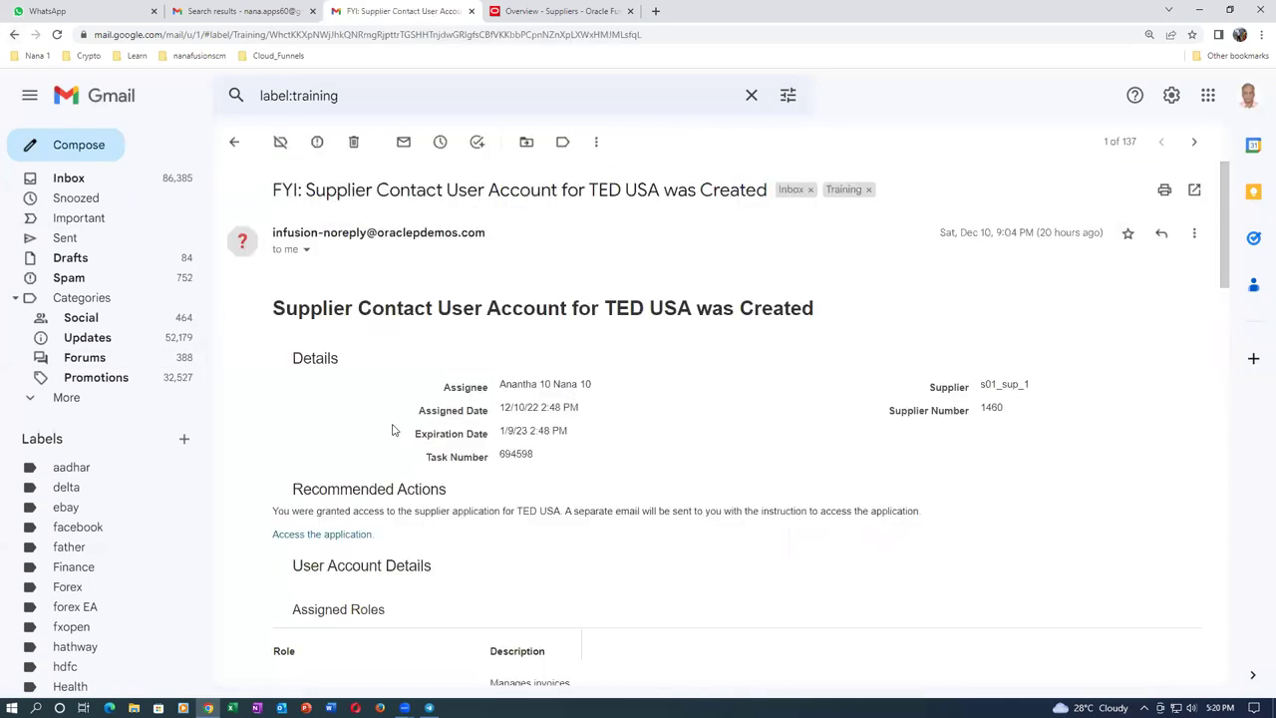
pyautogui.moveTo(528, 383); pyautogui.dragTo(572, 385)
pyautogui.click(741, 400)
pyautogui.moveTo(606, 305); pyautogui.dragTo(677, 309)
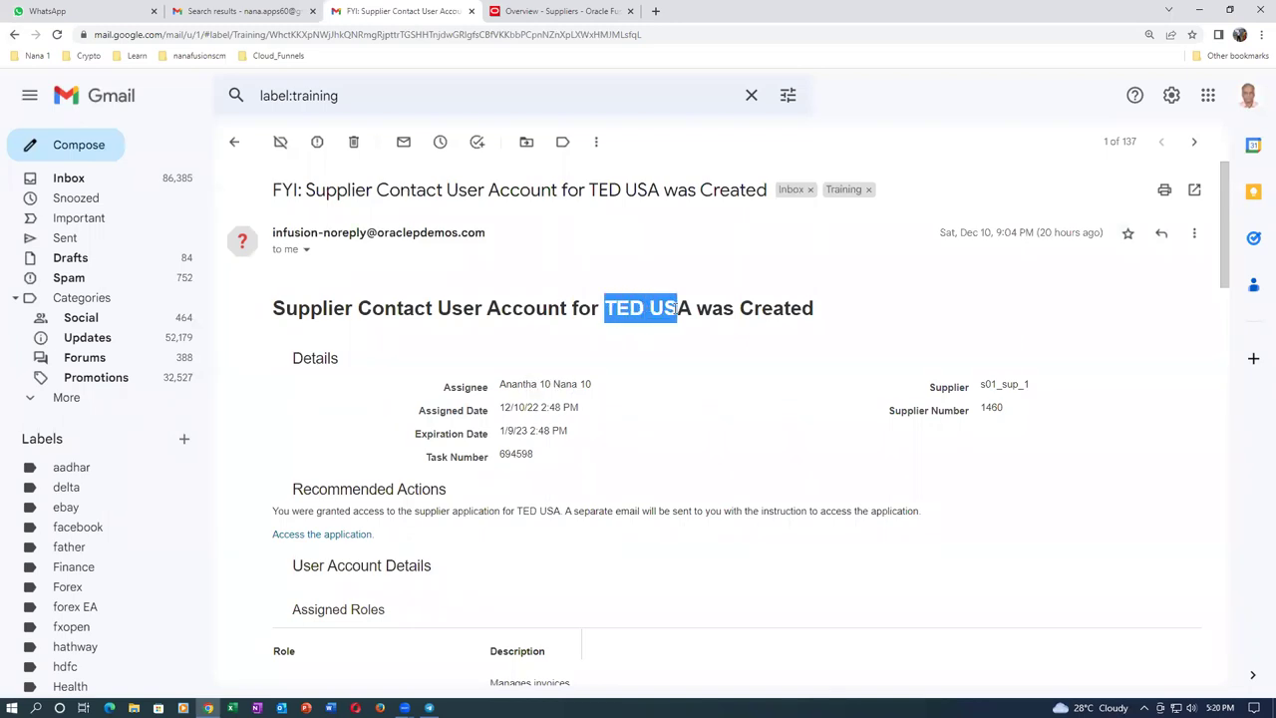
pyautogui.scroll(-4, 714, 381)
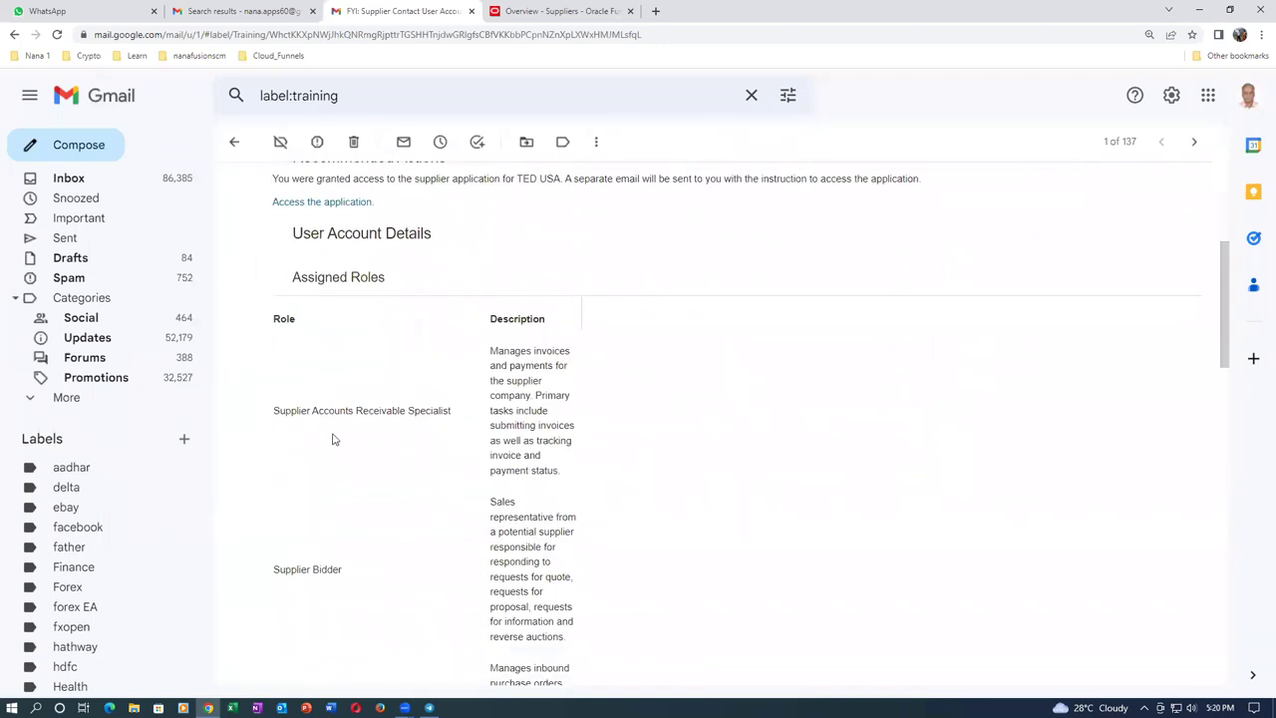
pyautogui.scroll(-6, 344, 438)
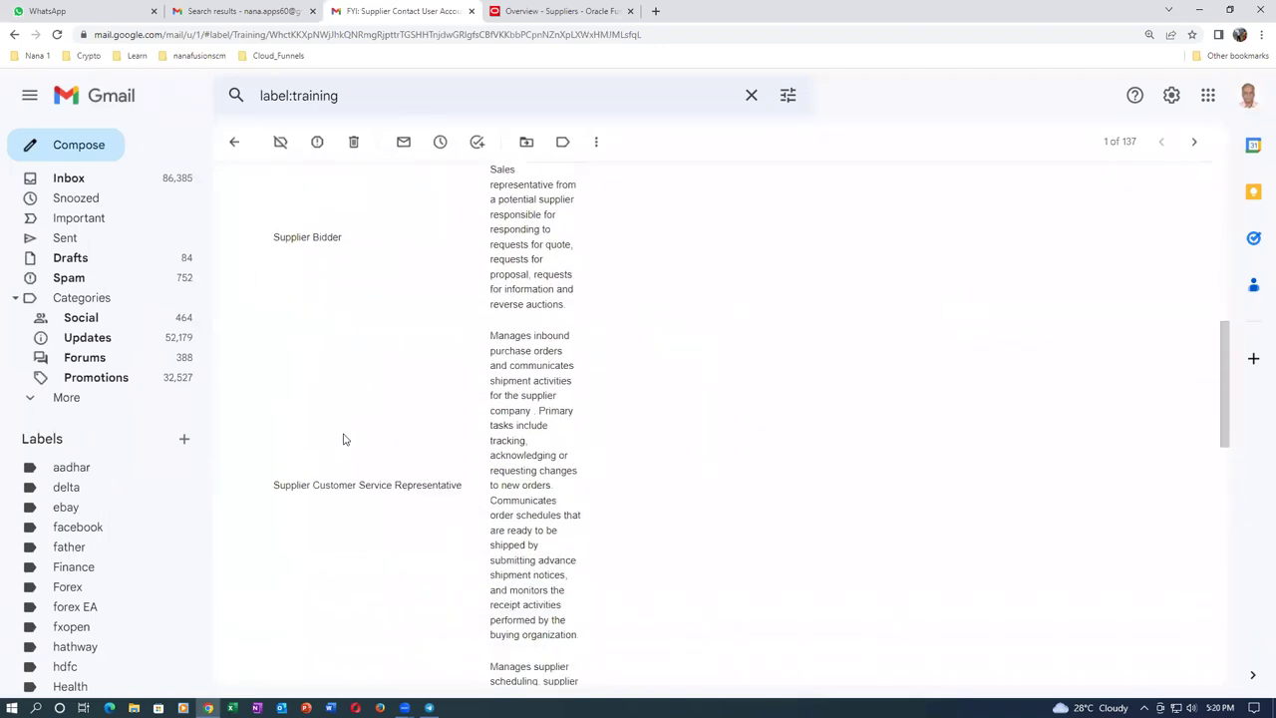
pyautogui.scroll(-6, 344, 438)
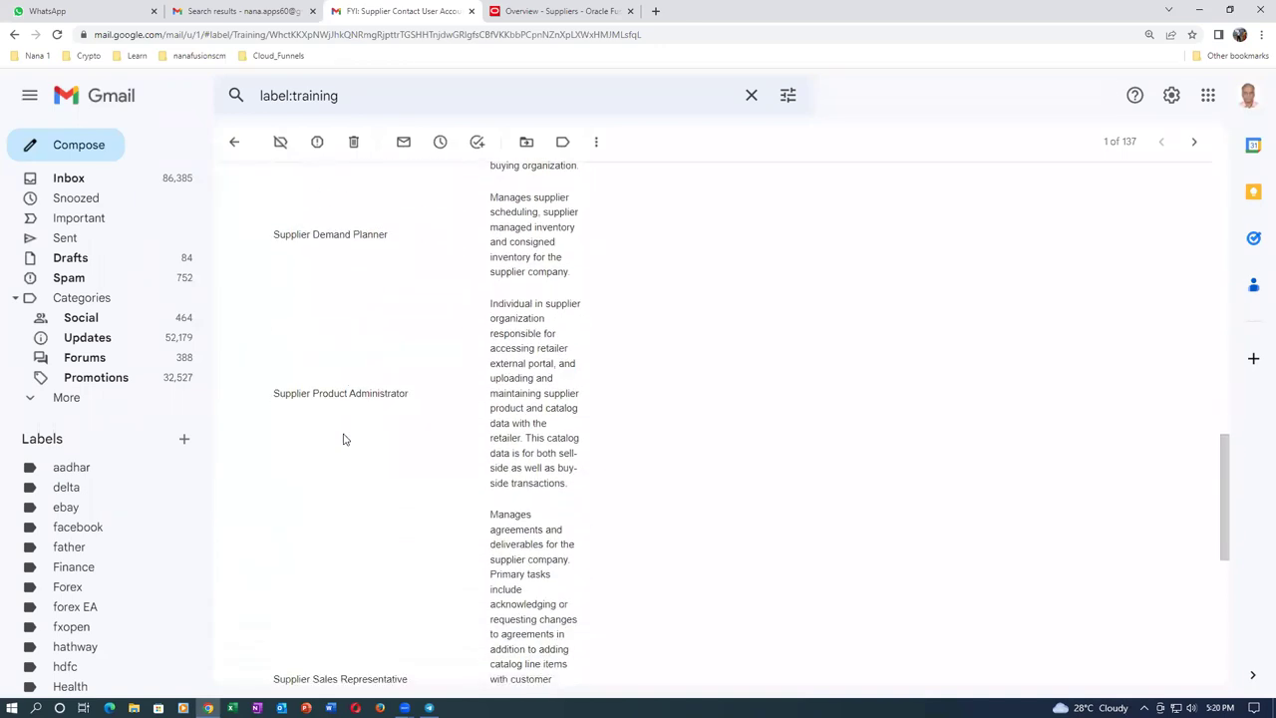
pyautogui.scroll(10, 344, 439)
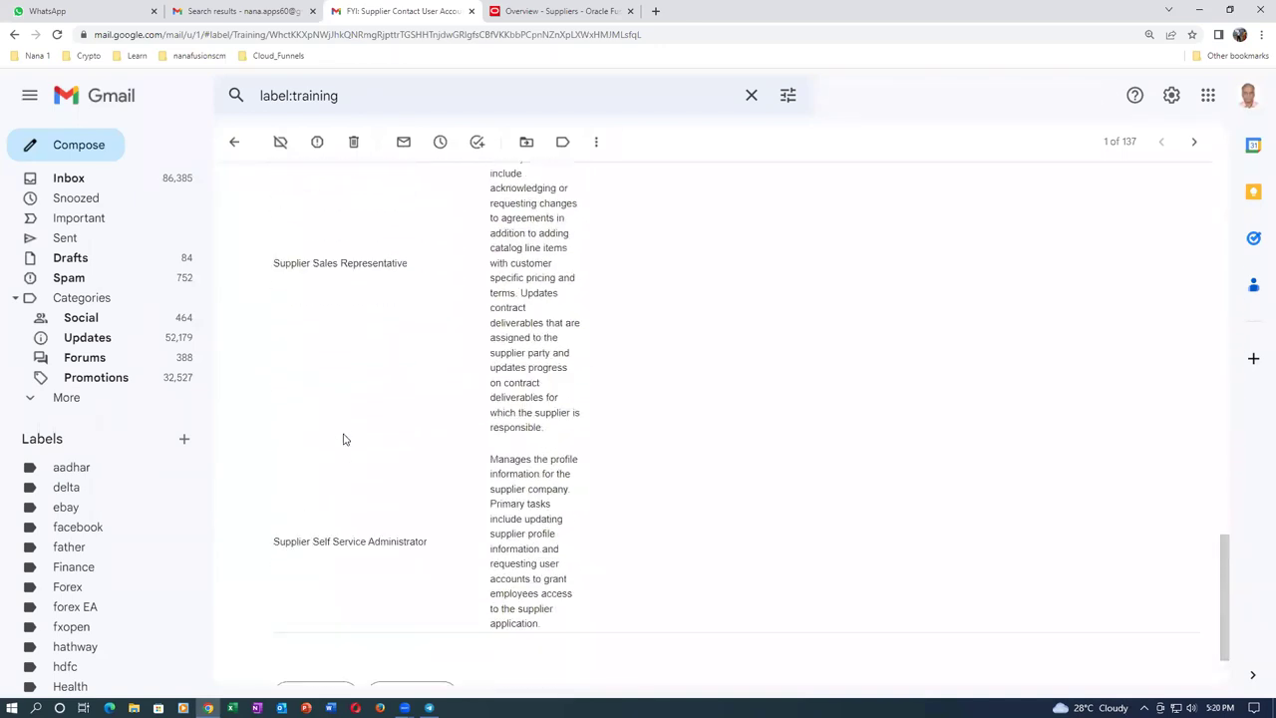
pyautogui.scroll(5, 343, 438)
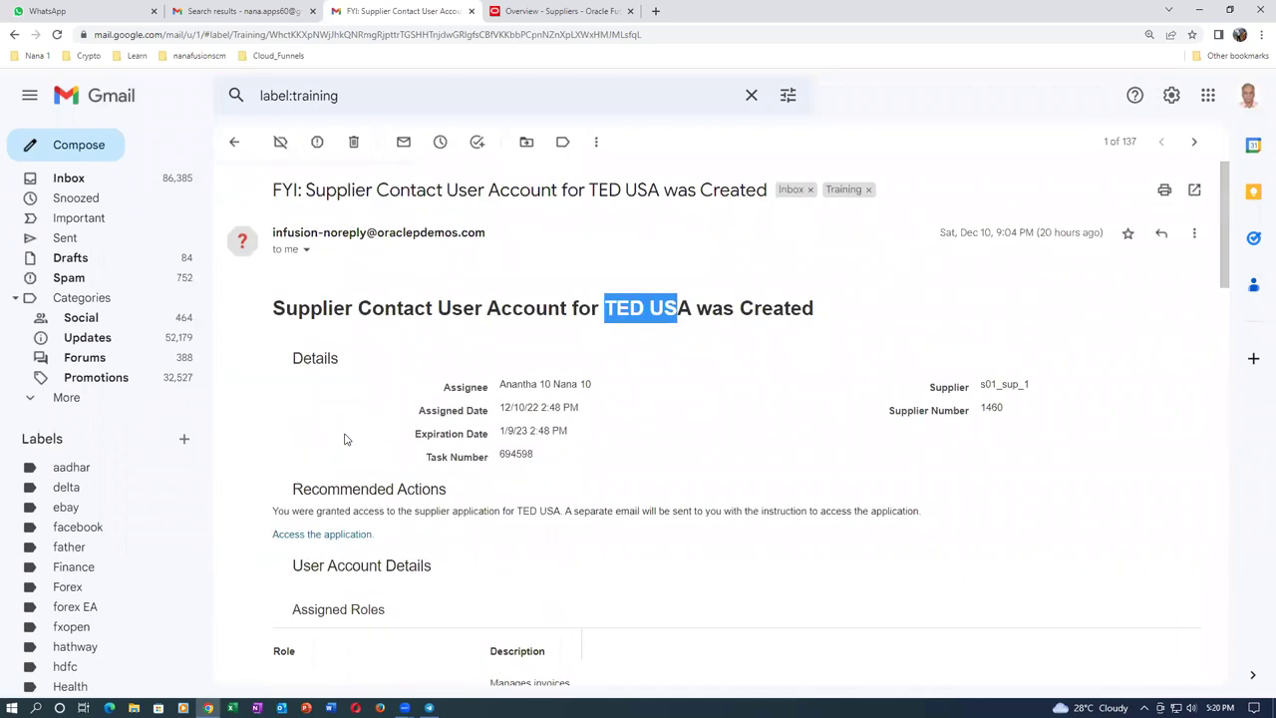
pyautogui.click(13, 35)
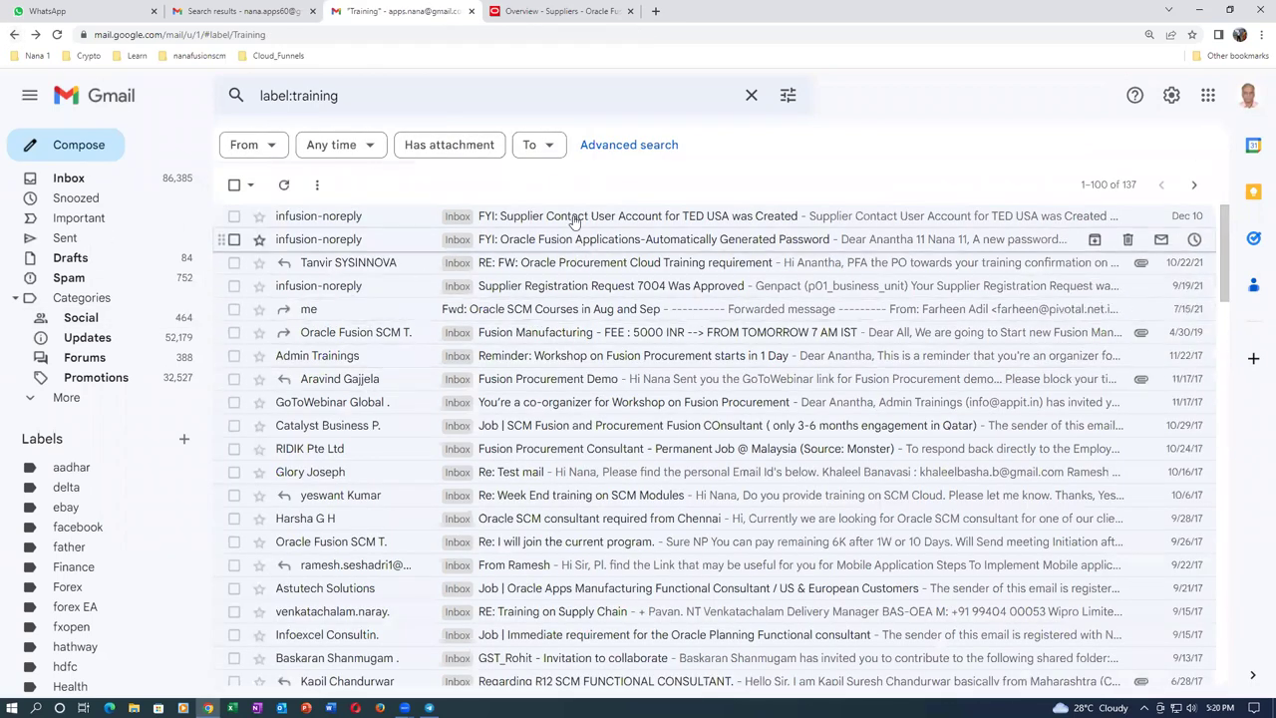
pyautogui.click(571, 287)
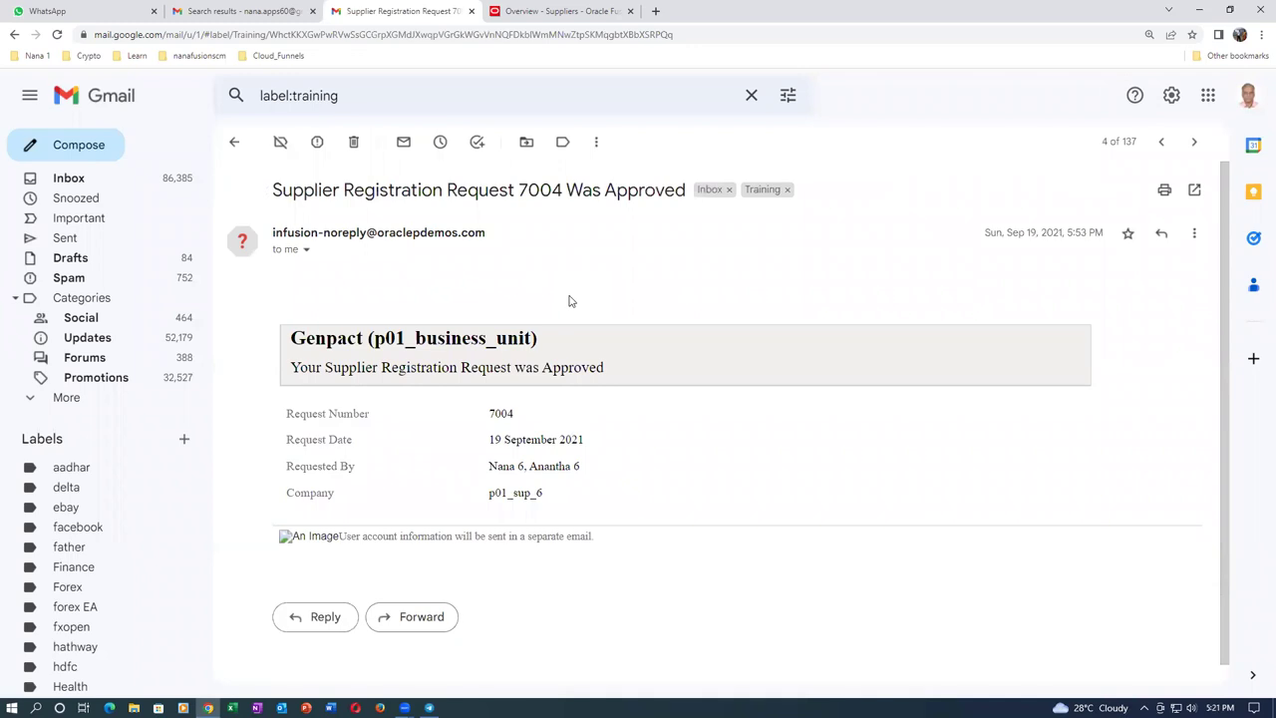
pyautogui.moveTo(494, 439); pyautogui.dragTo(588, 440)
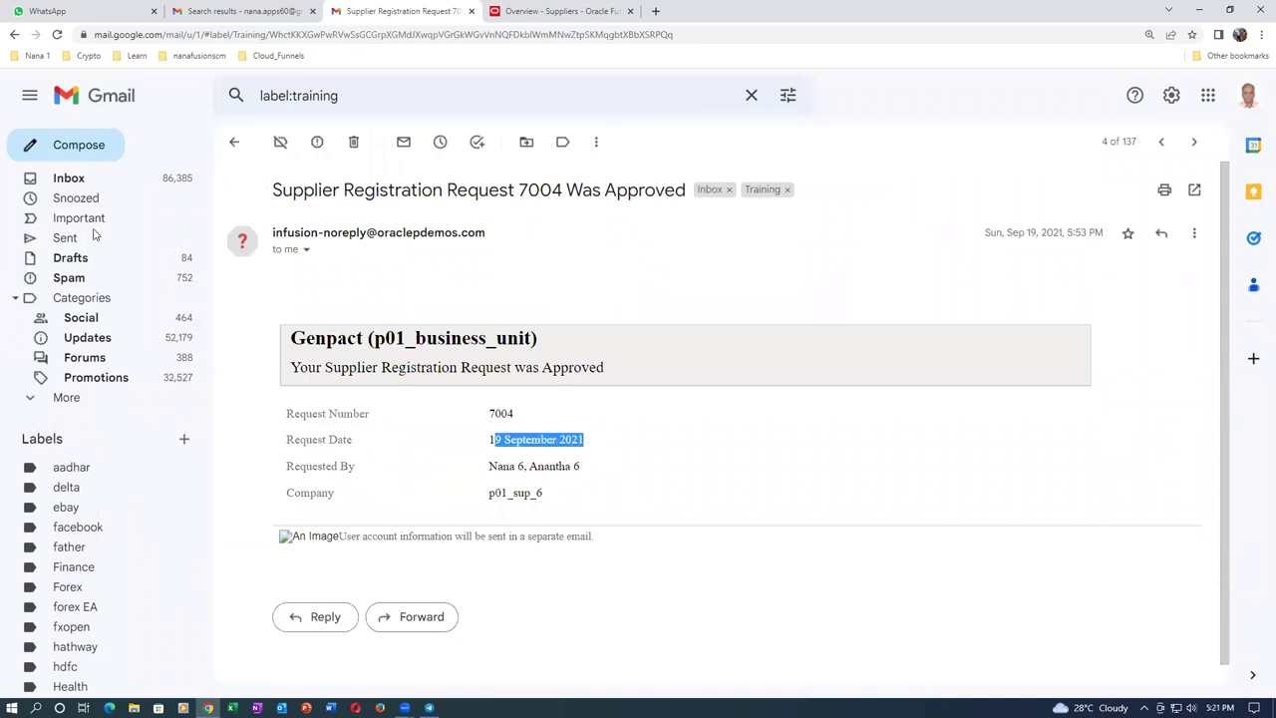
pyautogui.click(704, 372)
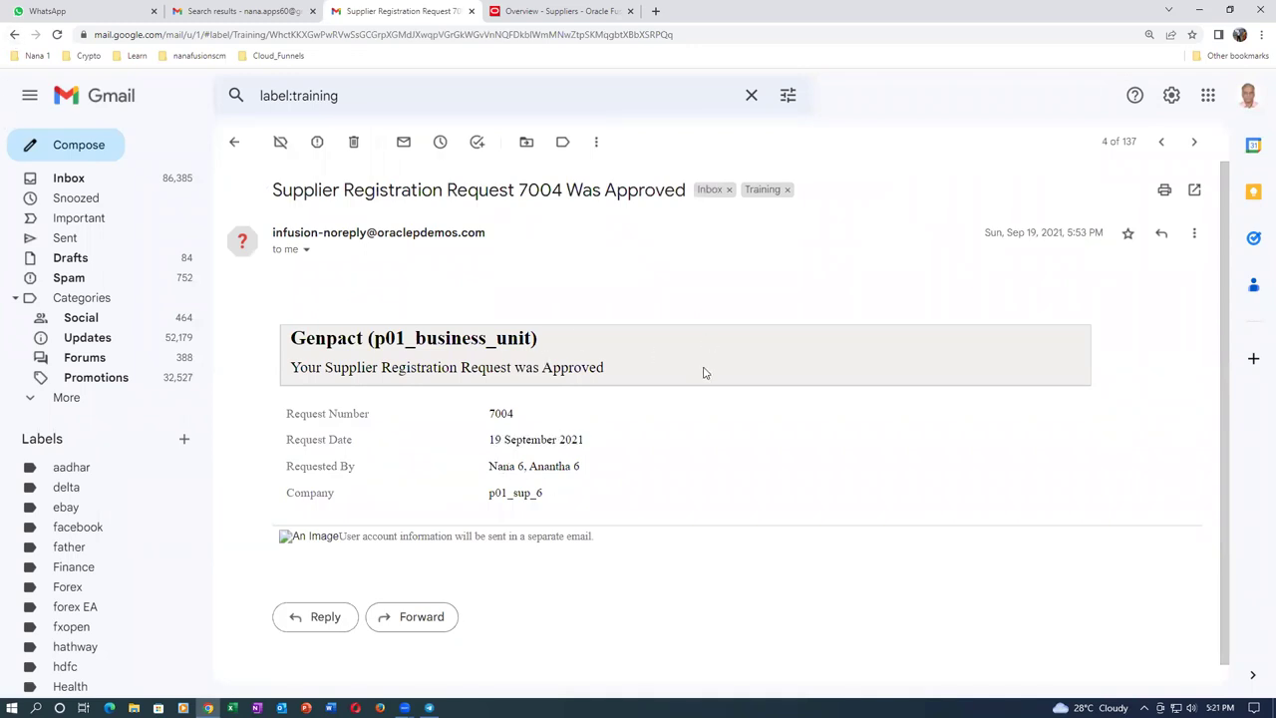
pyautogui.scroll(-1, 601, 427)
pyautogui.scroll(1, 601, 427)
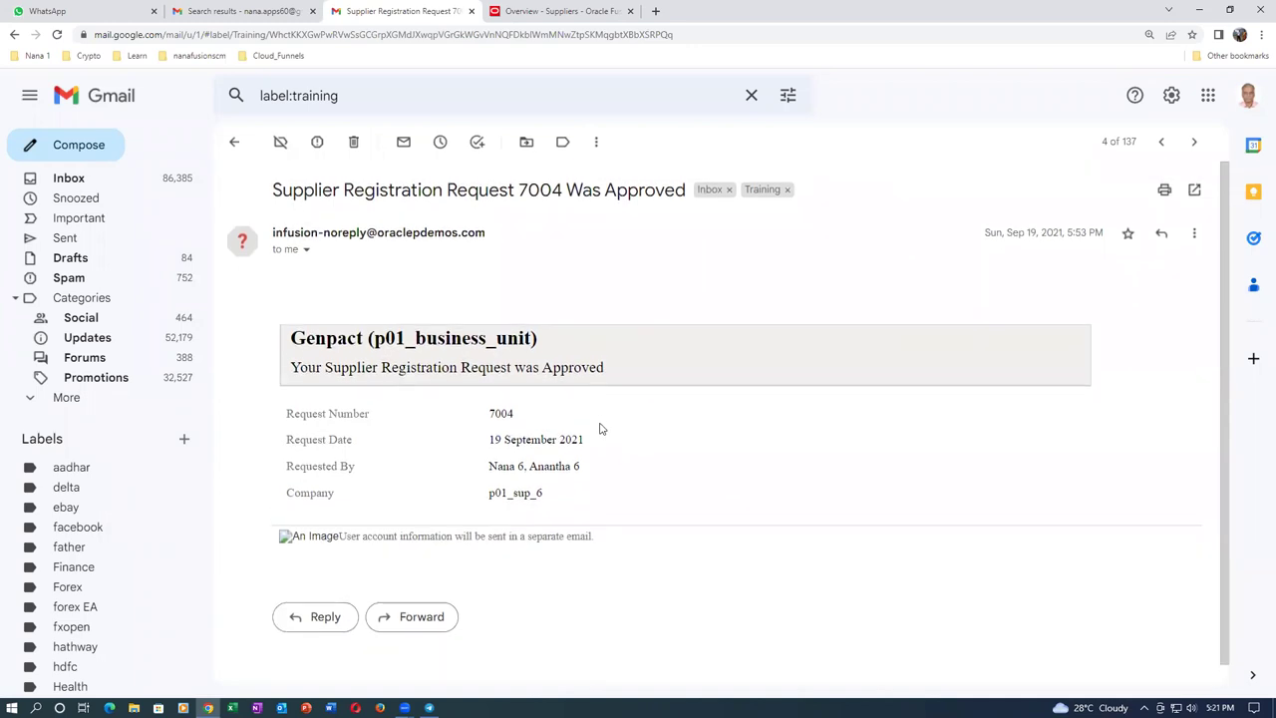
pyautogui.click(13, 35)
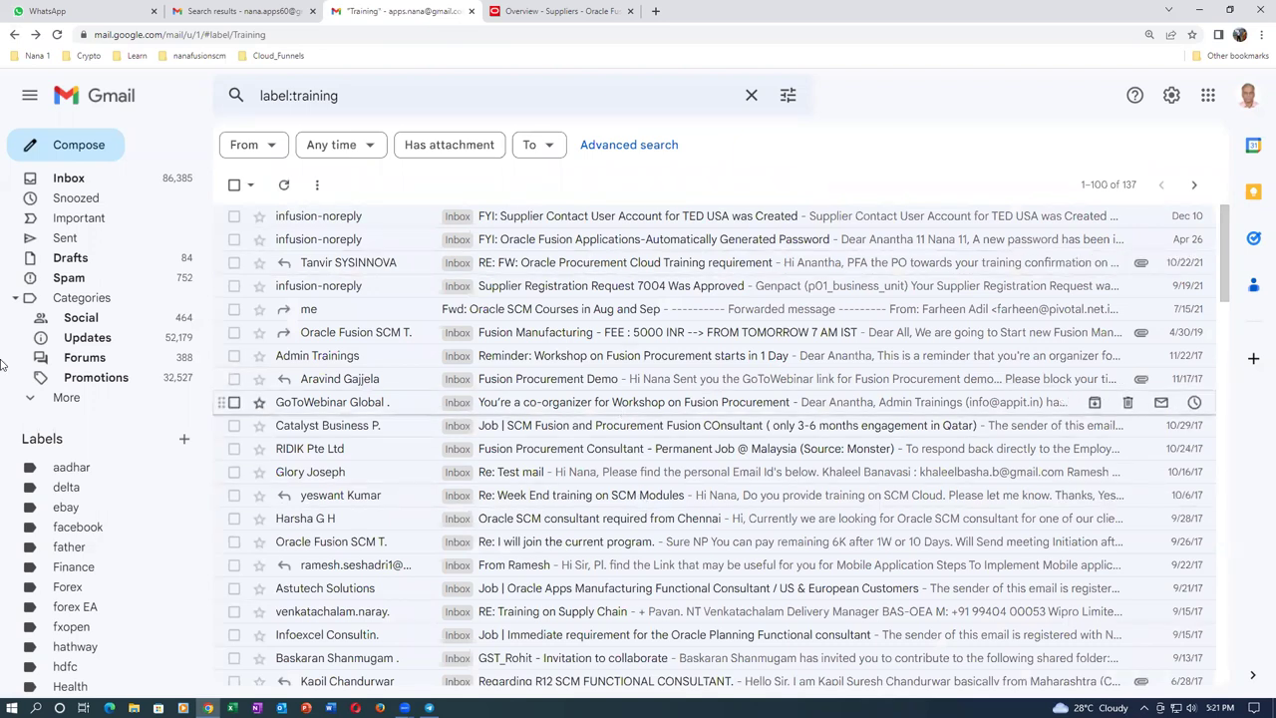
# - Return to the Inbox and scroll through its messages
pyautogui.click(62, 177)
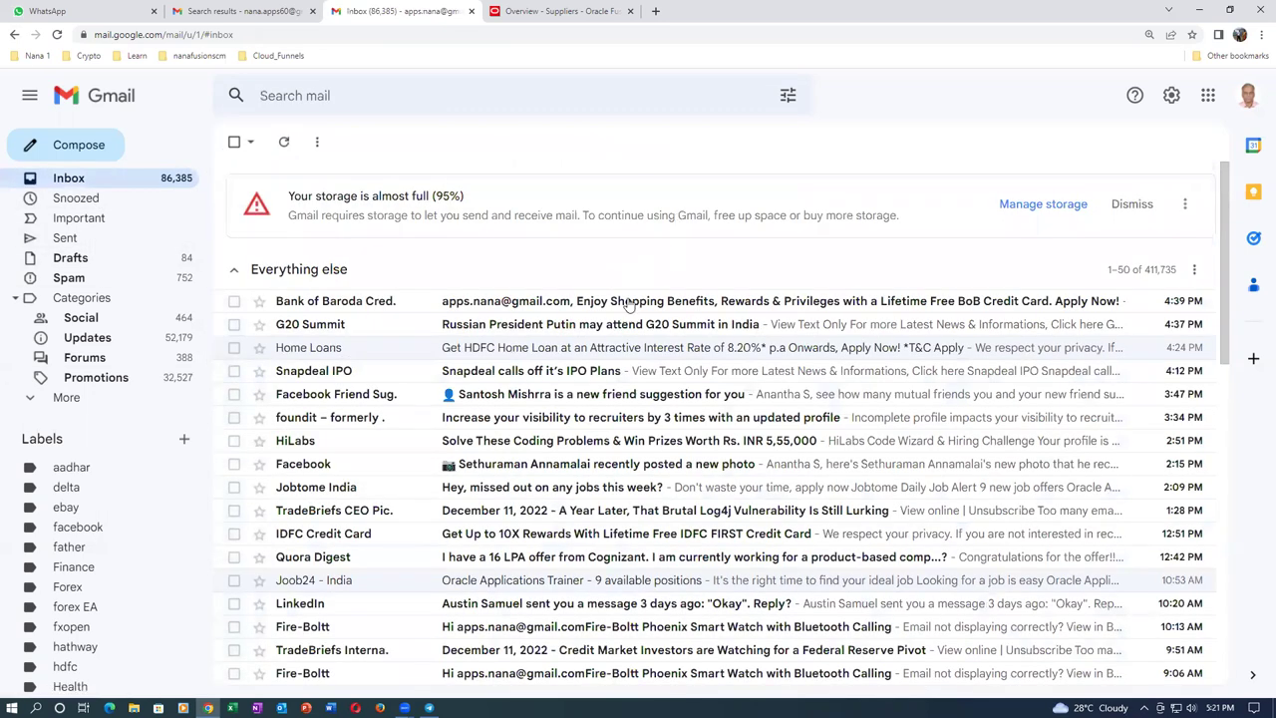
pyautogui.scroll(-5, 563, 399)
pyautogui.scroll(-3, 563, 400)
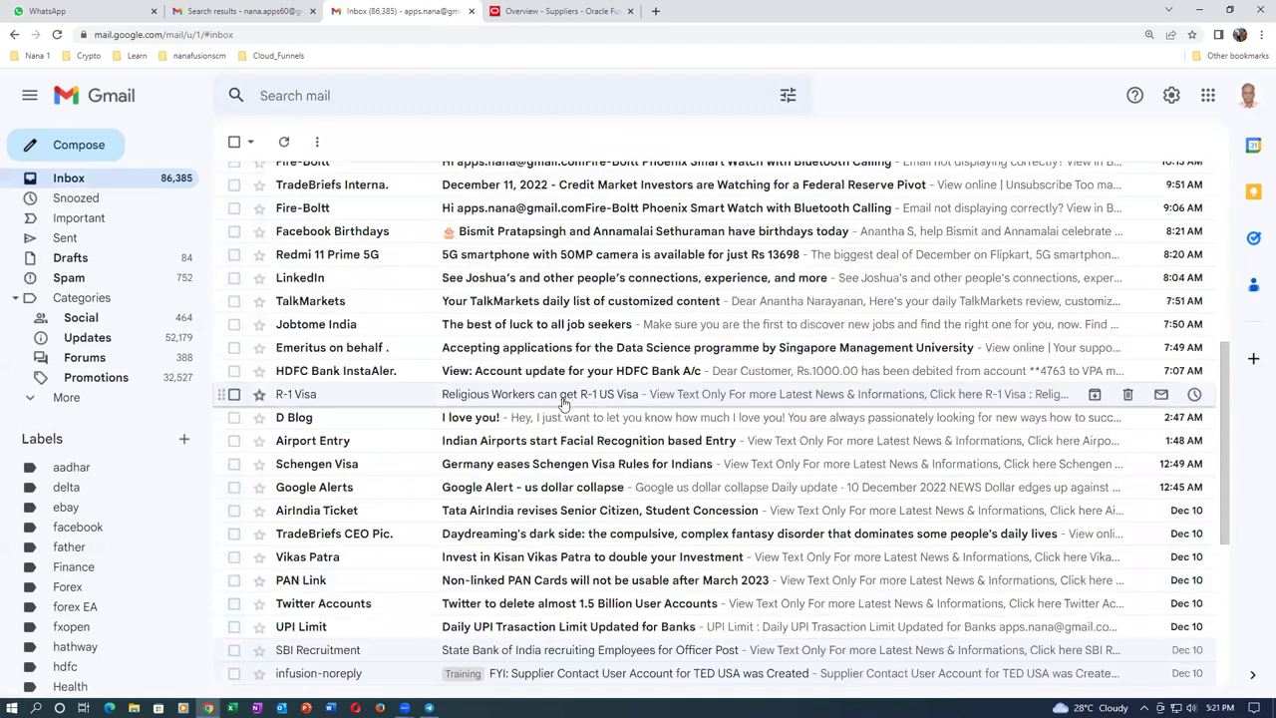
pyautogui.scroll(-3, 565, 400)
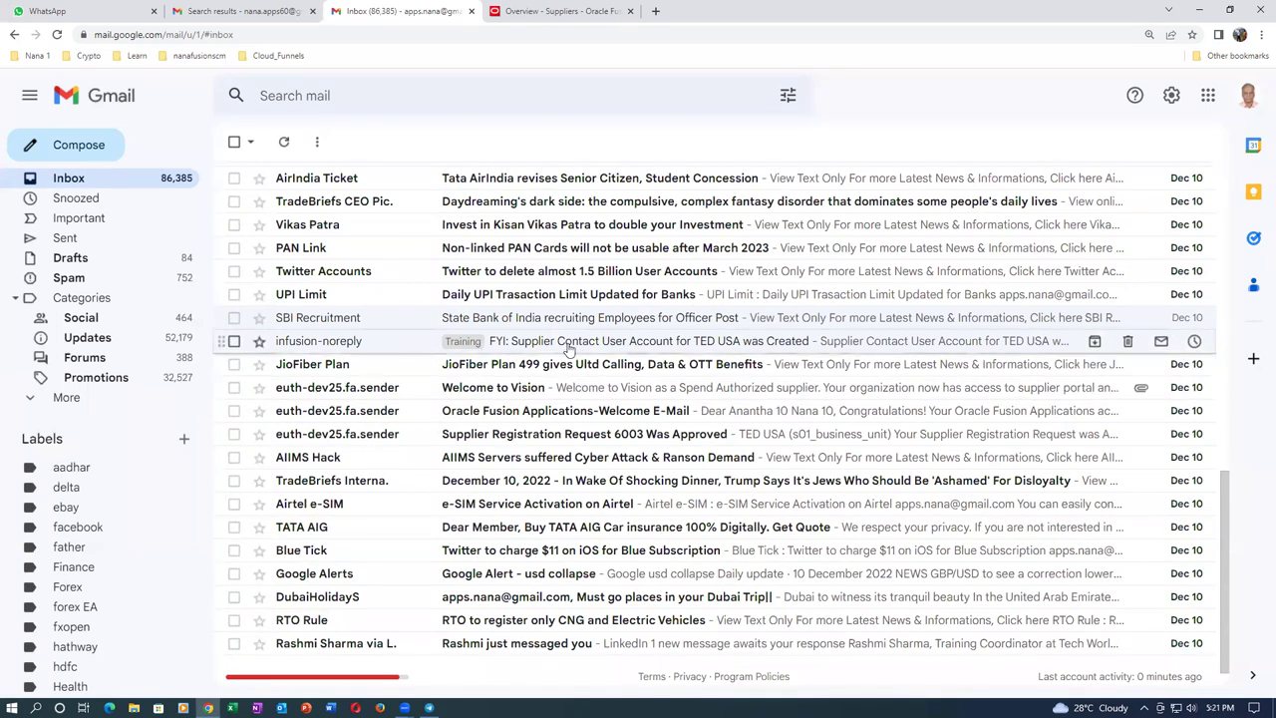
pyautogui.scroll(-1, 565, 347)
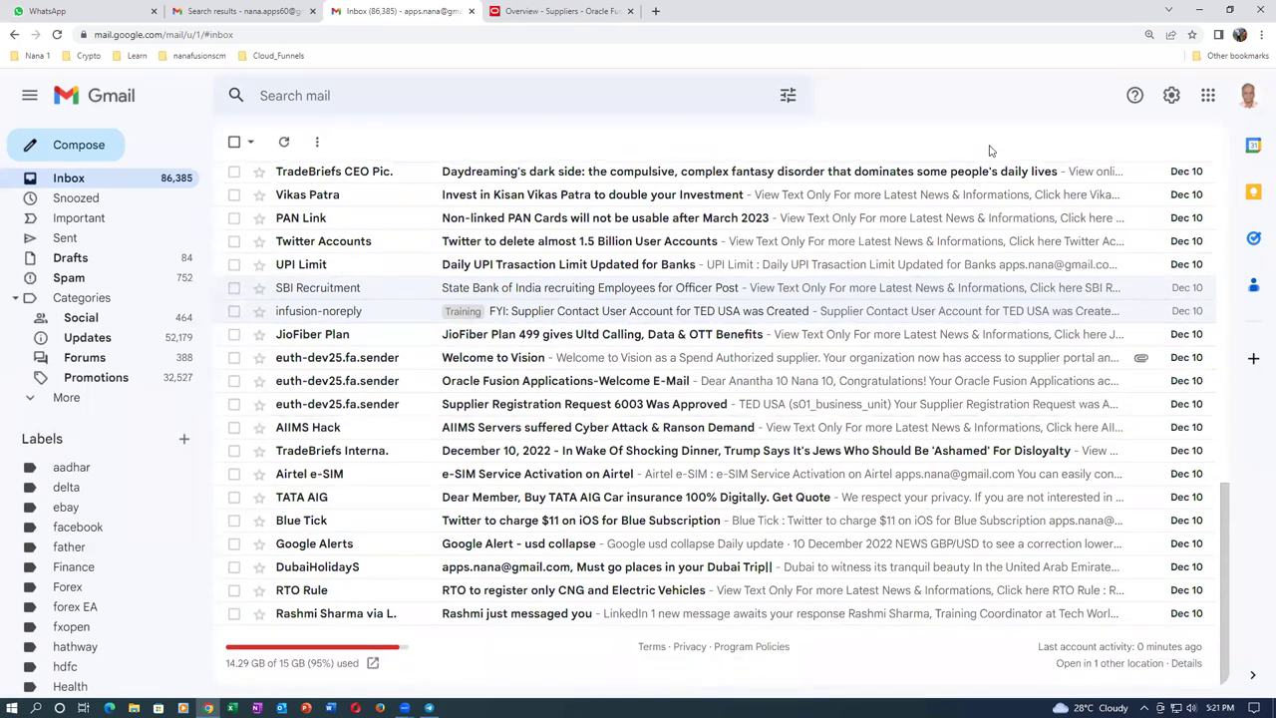
pyautogui.scroll(1, 968, 204)
pyautogui.scroll(10, 968, 204)
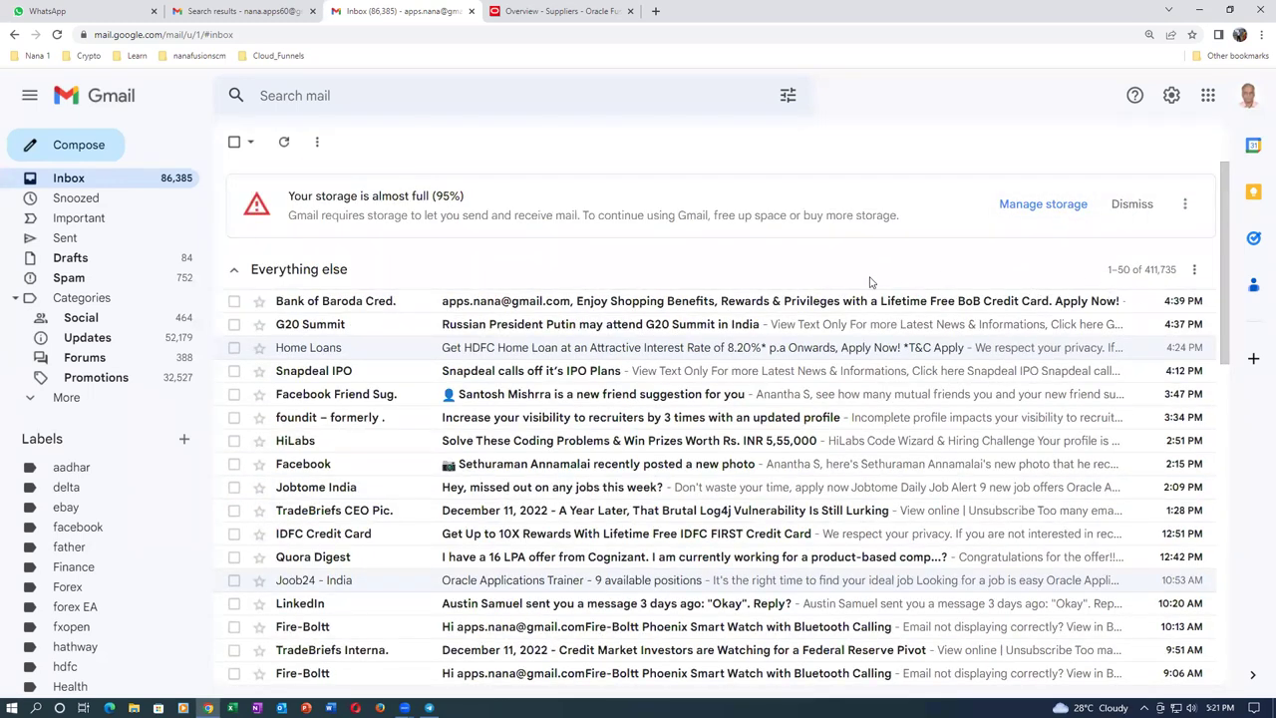
# - Show the second Gmail account's Inbox, then return to the Oracle Suppliers overview
pyautogui.click(58, 177)
pyautogui.click(250, 11)
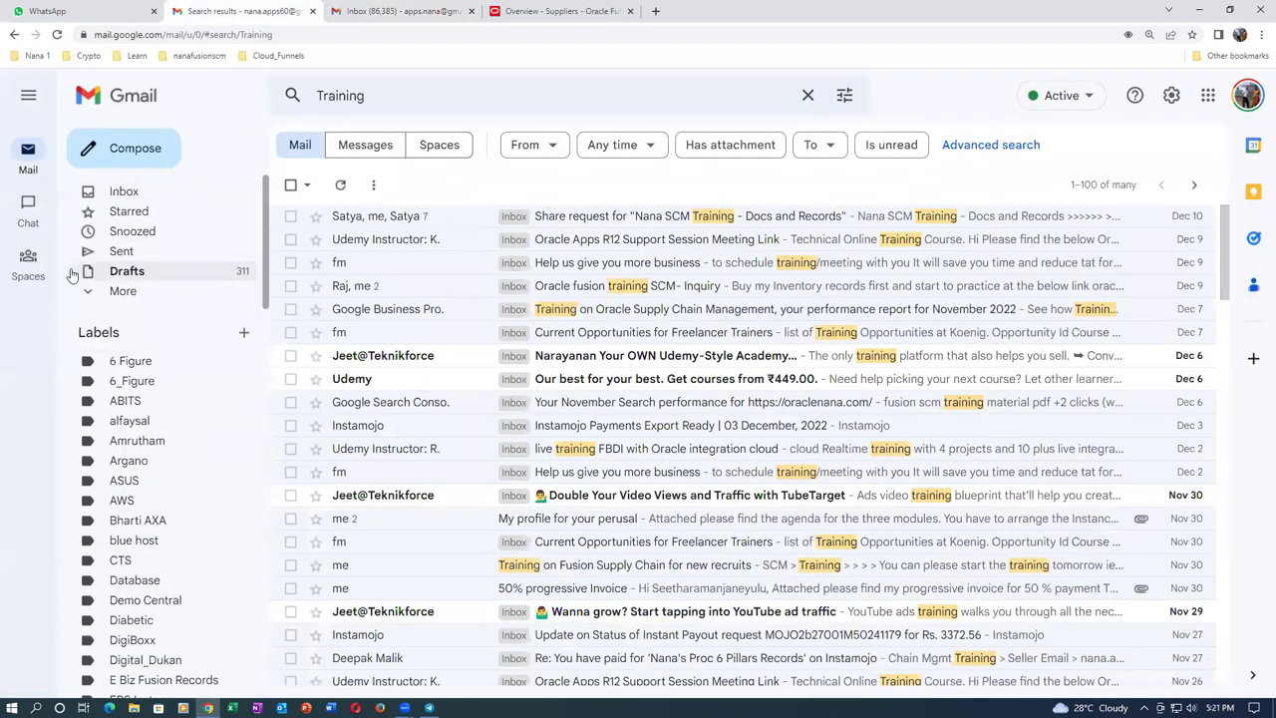
pyautogui.click(124, 198)
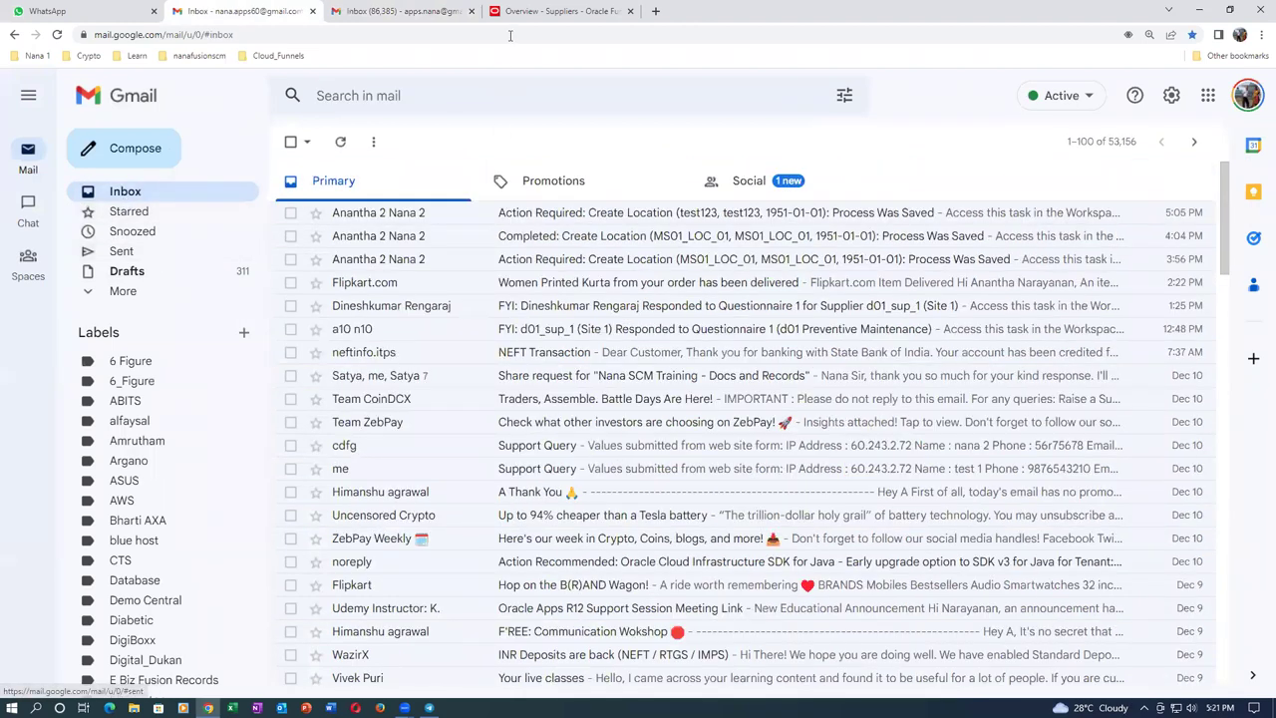
pyautogui.click(559, 11)
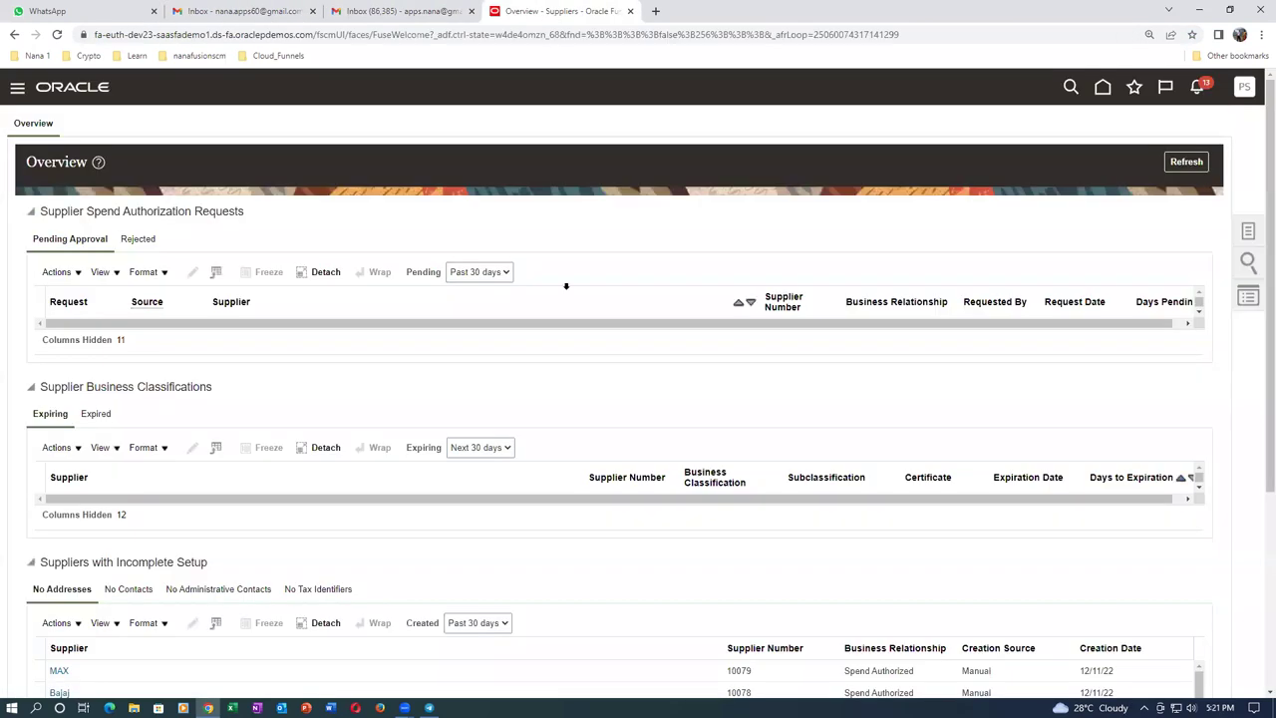
# - Create supplier s01_sup_1 as Spend Authorized with Corporation tax organization type
pyautogui.click(1253, 233)
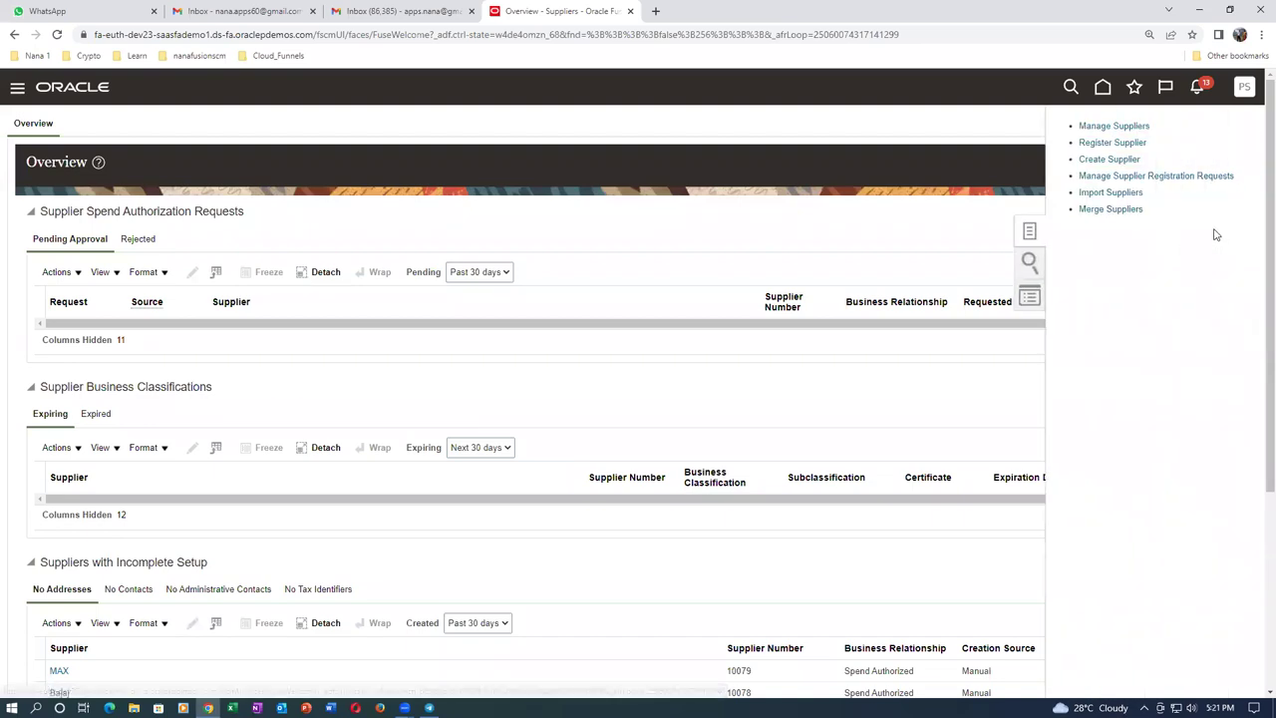
pyautogui.click(1108, 160)
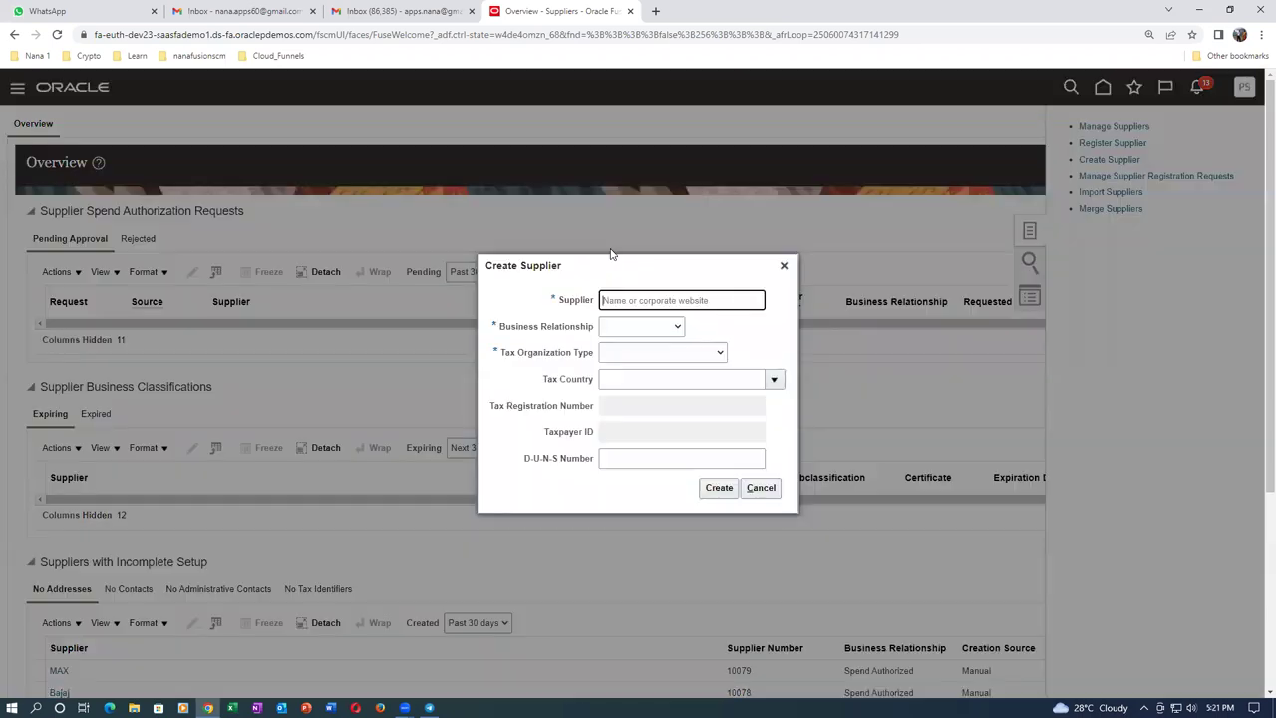
pyautogui.write('s01_sup_1')
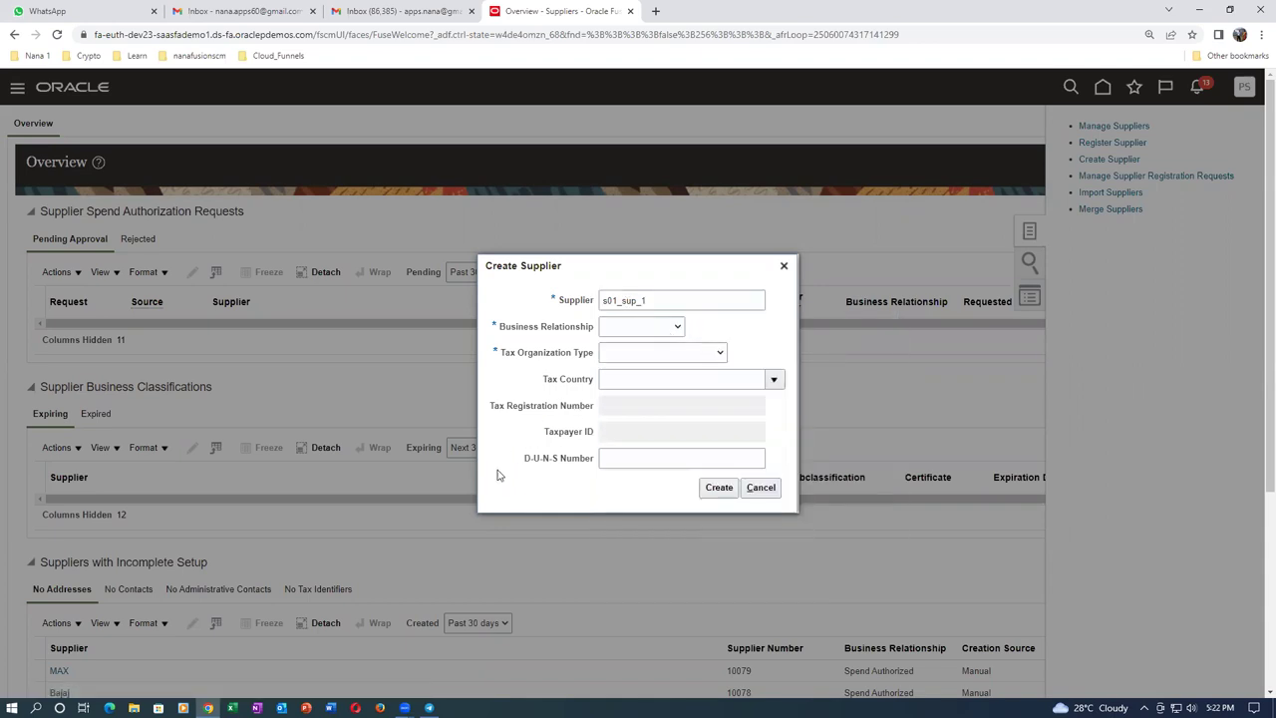
pyautogui.click(655, 327)
pyautogui.click(653, 366)
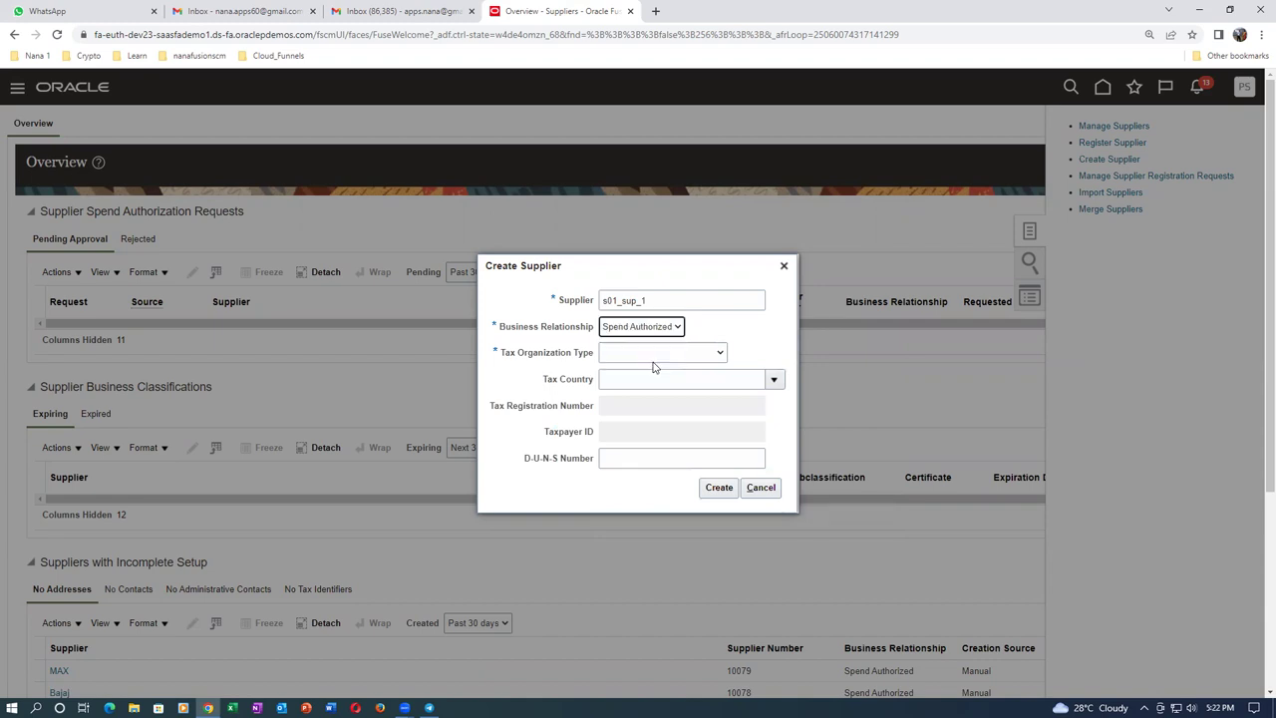
pyautogui.click(659, 356)
pyautogui.click(664, 376)
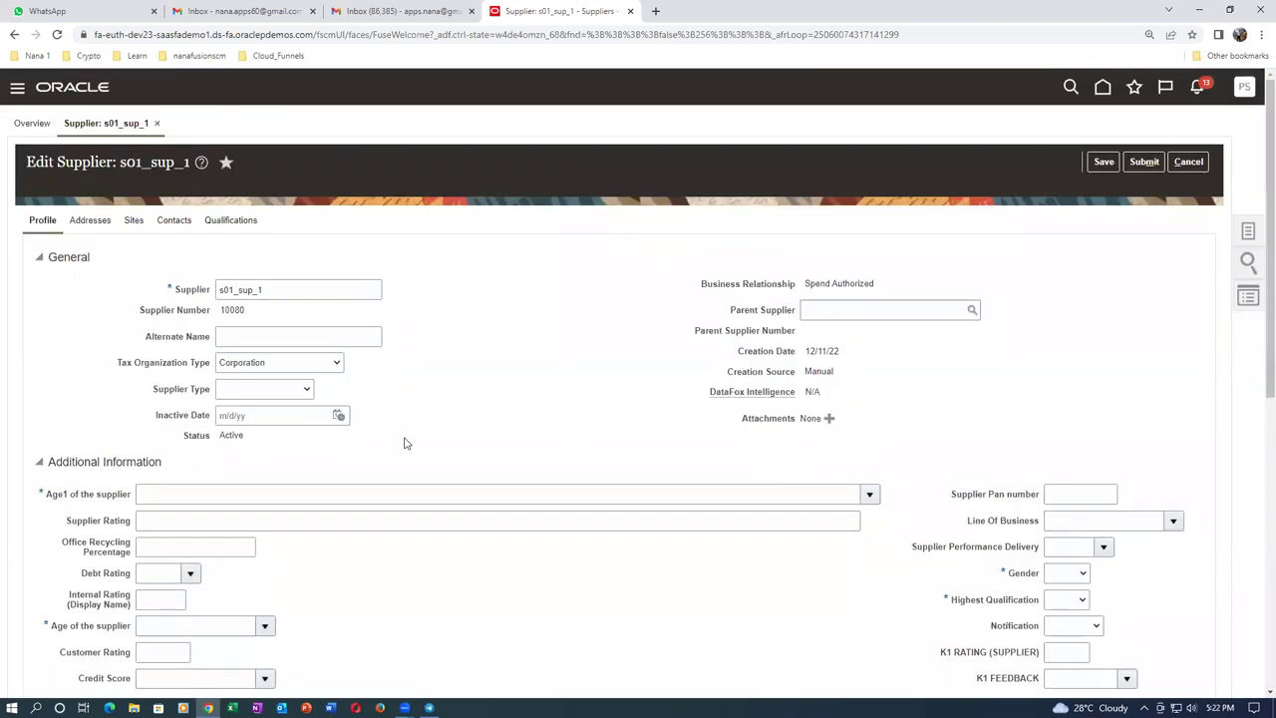
# - Set profile attributes: Age1 between 10-20, Age Between 5-10, gender Female, qualification 10th
pyautogui.scroll(-2, 422, 474)
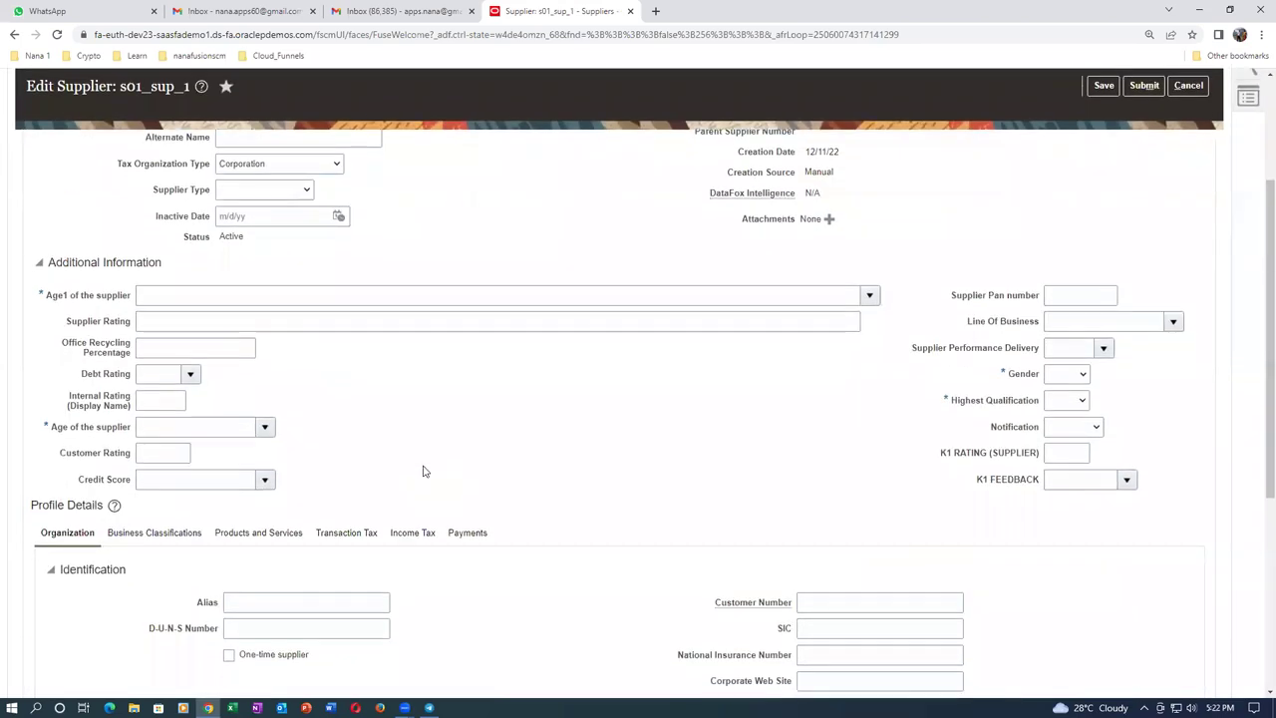
pyautogui.click(869, 295)
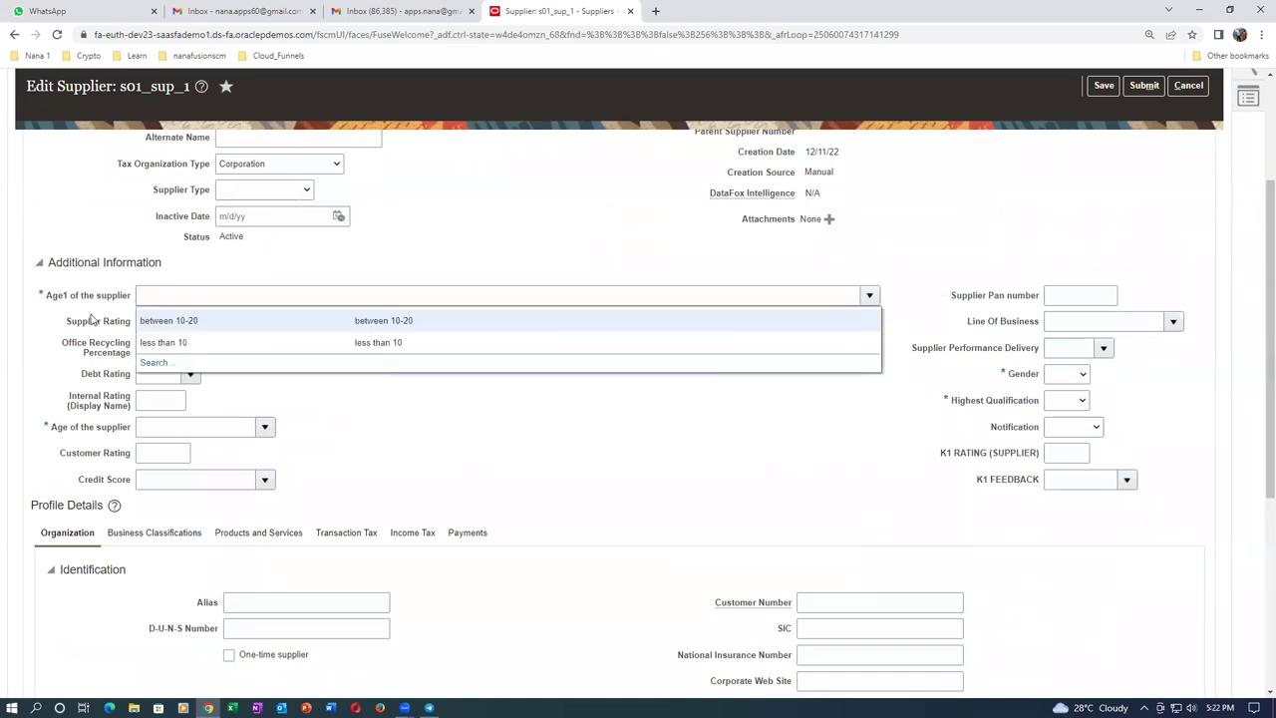
pyautogui.click(153, 320)
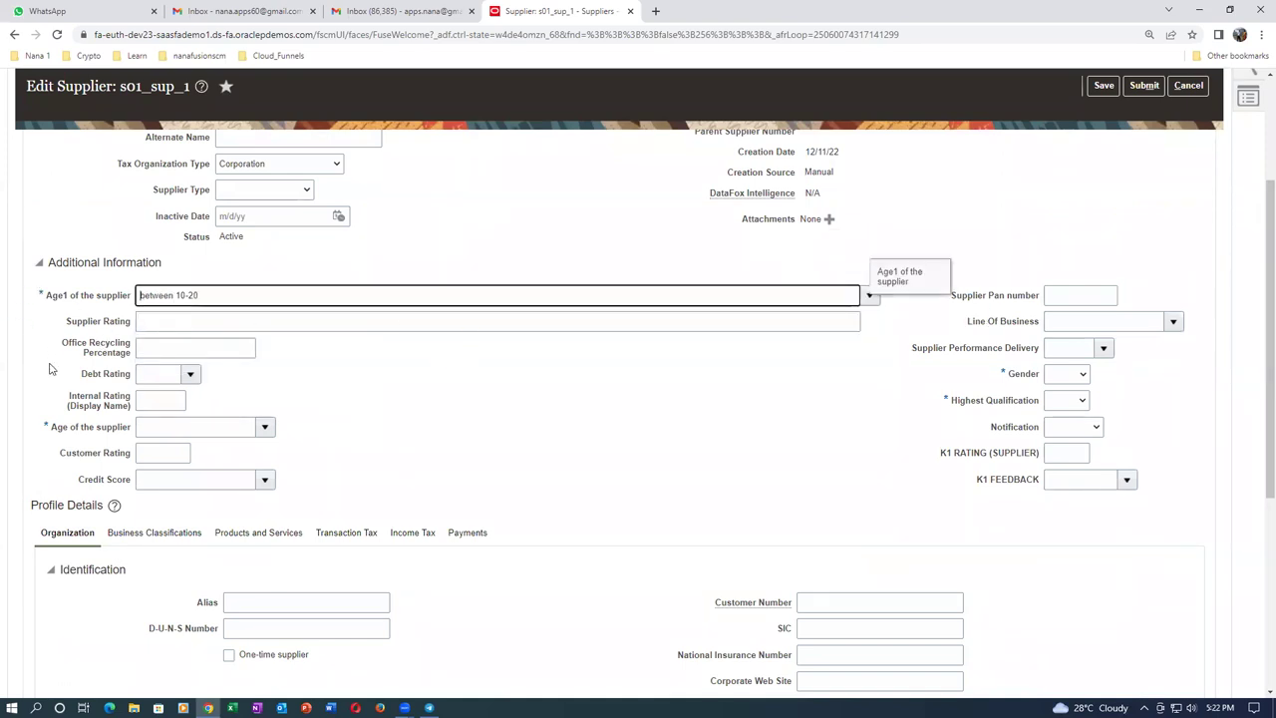
pyautogui.click(264, 426)
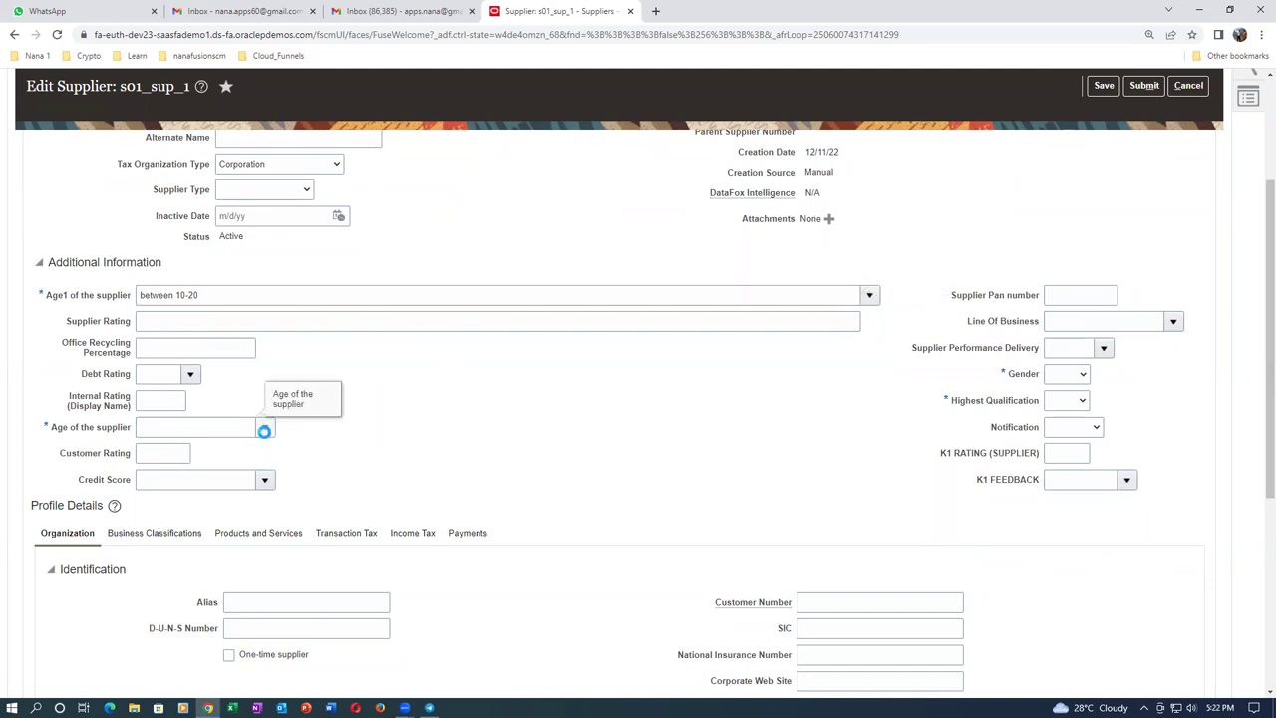
pyautogui.click(251, 456)
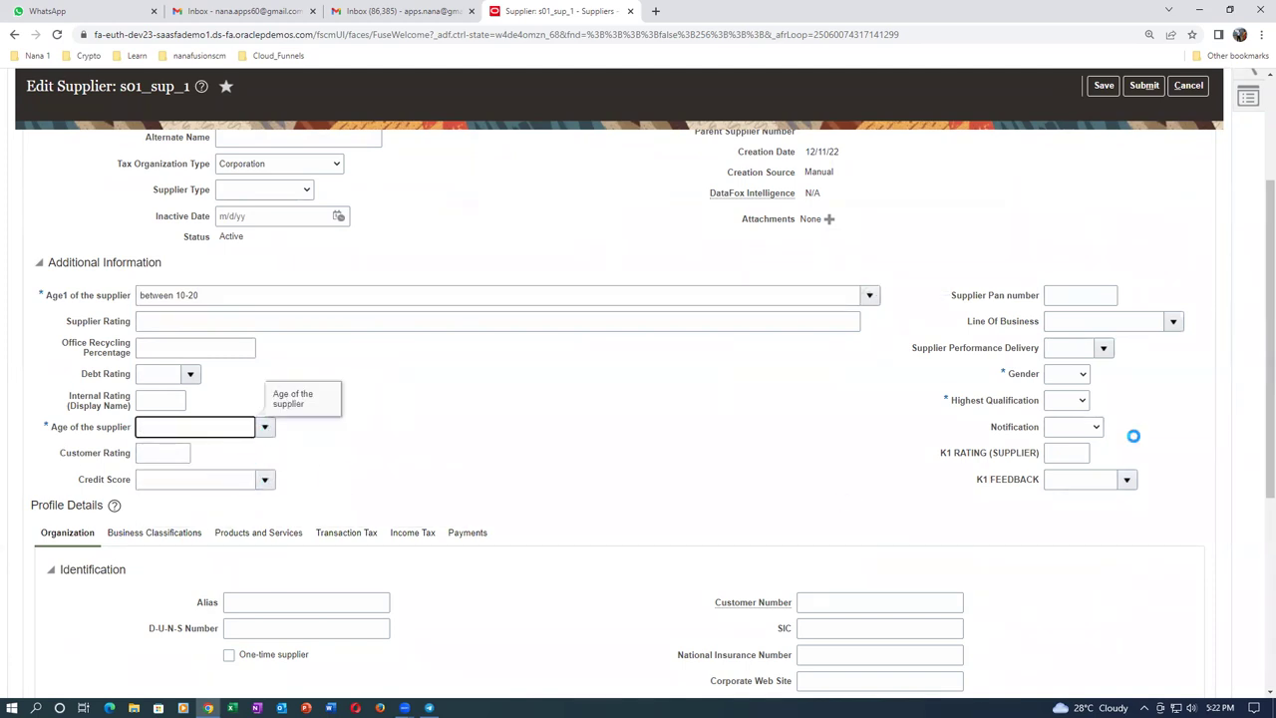
pyautogui.click(1066, 373)
pyautogui.click(1065, 402)
pyautogui.click(1064, 402)
pyautogui.click(1065, 426)
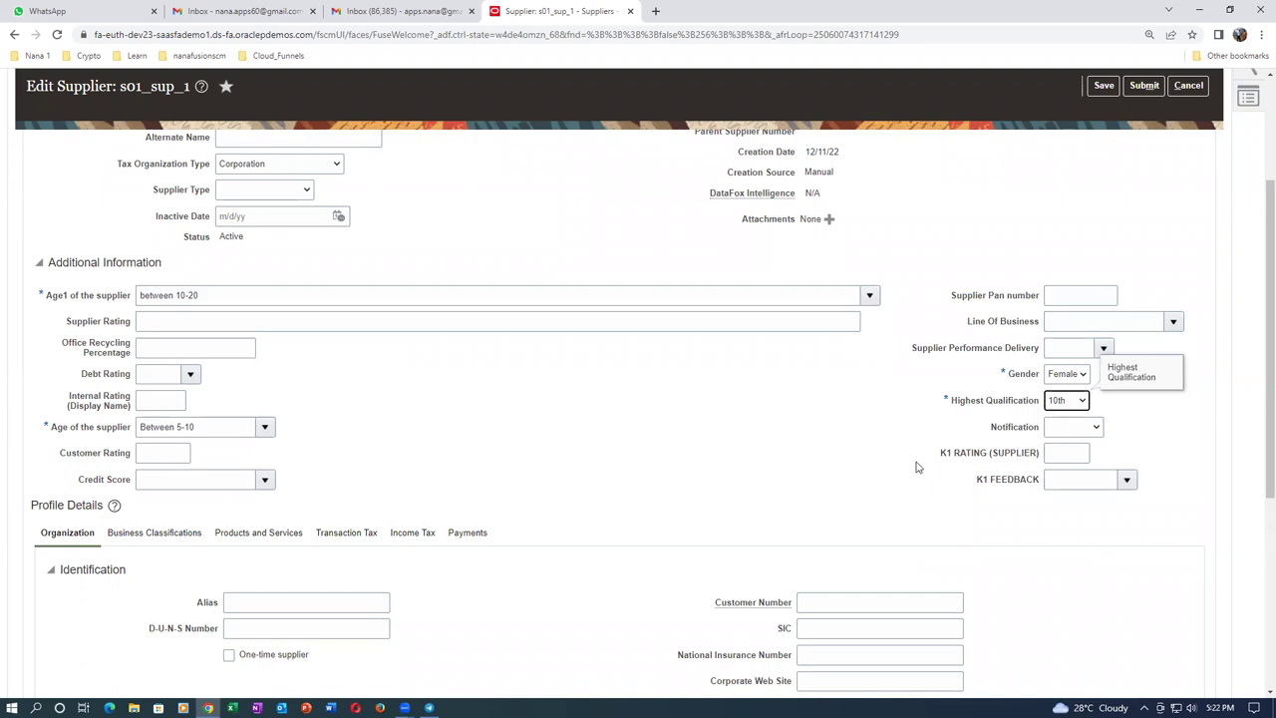
# - Make ABC_Check the default payment method and save the supplier
pyautogui.click(486, 536)
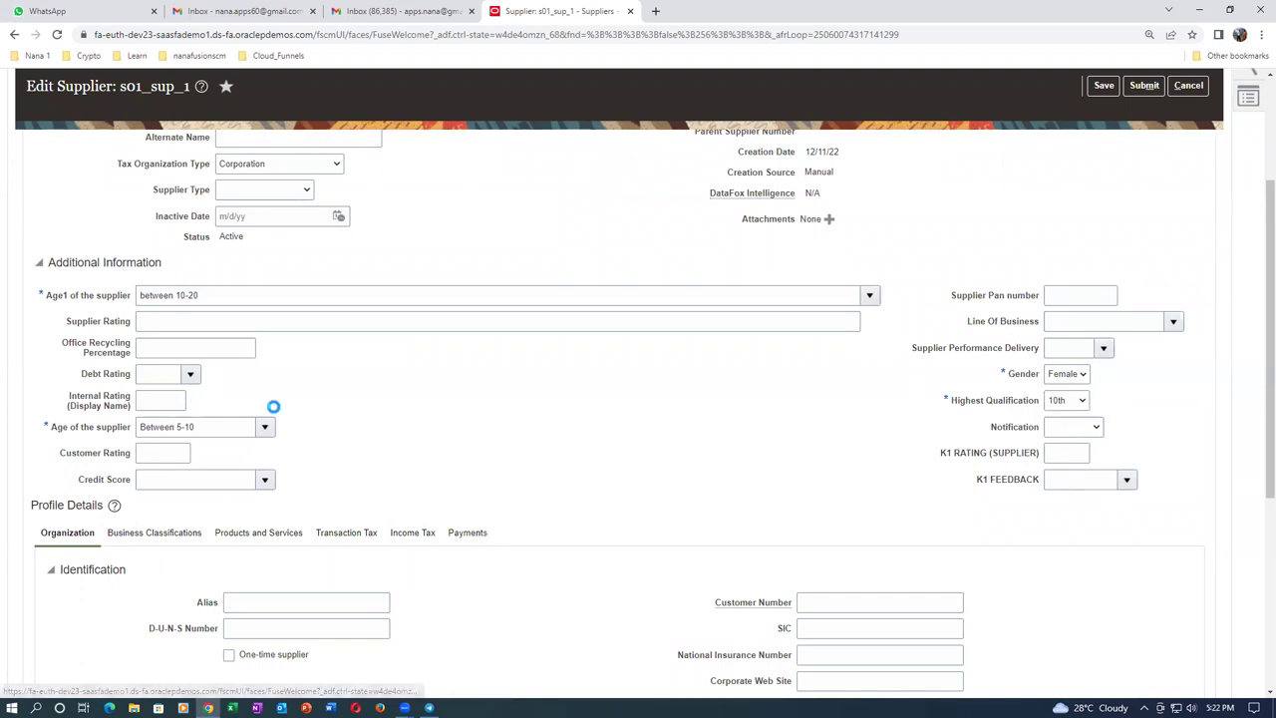
pyautogui.scroll(-1, 268, 409)
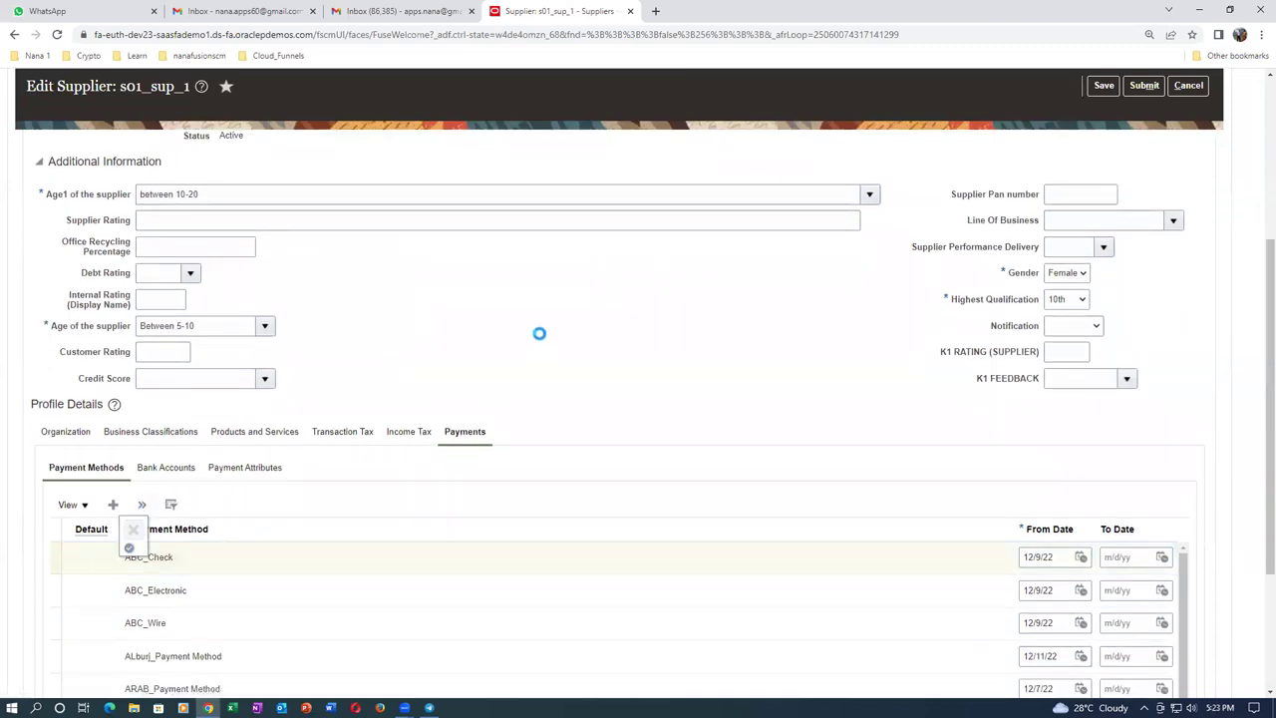
pyautogui.scroll(3, 534, 320)
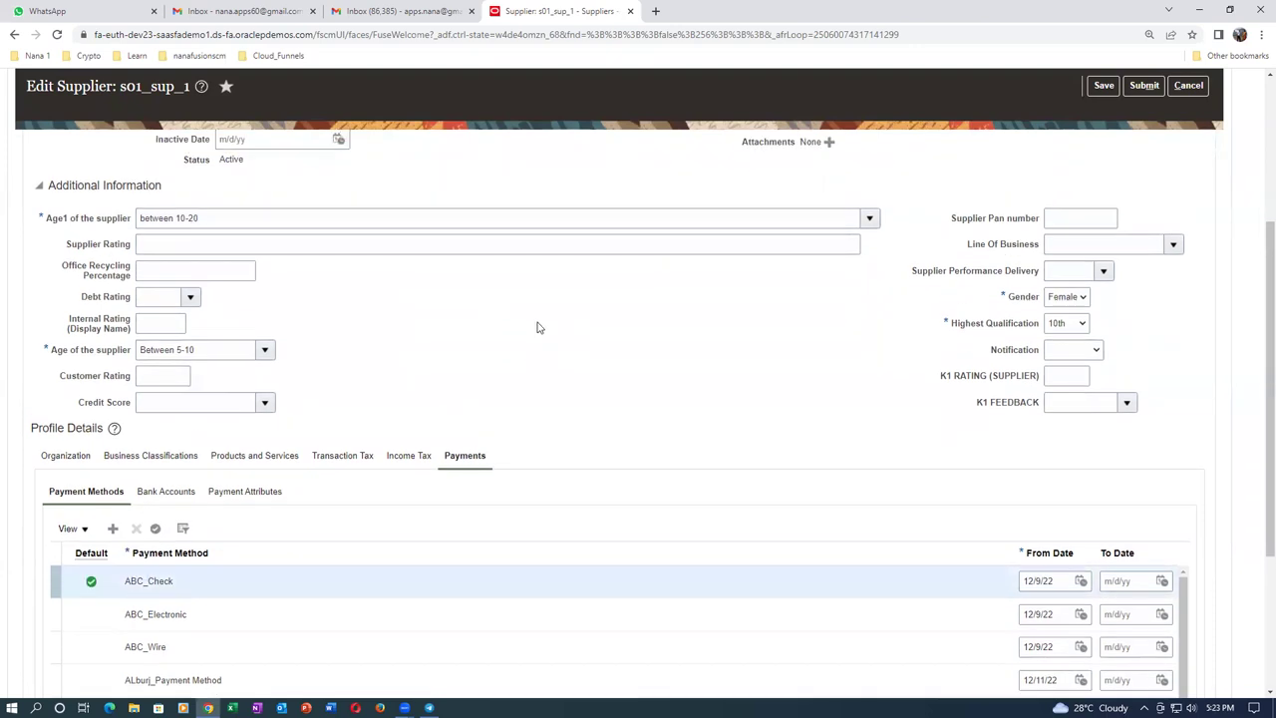
pyautogui.click(1102, 163)
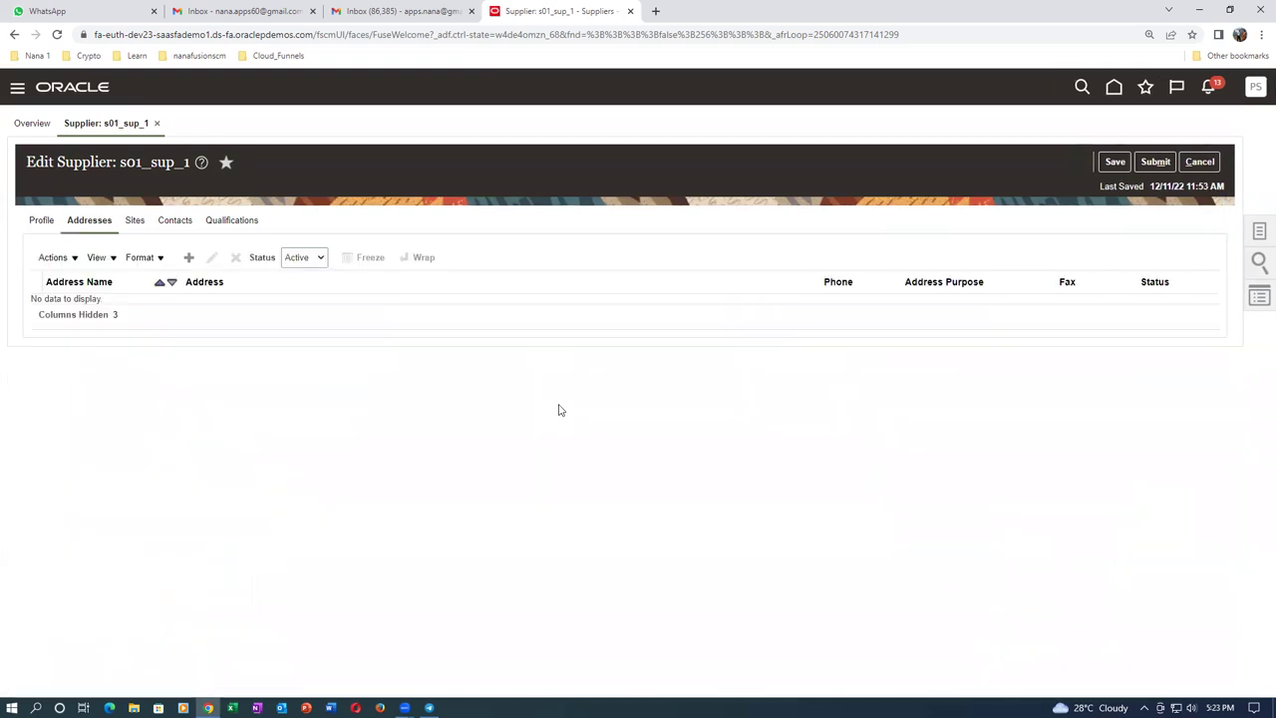
# - Start a new address 's01 address name' in United States, postal code 10020 Manhattan, New York
pyautogui.click(189, 259)
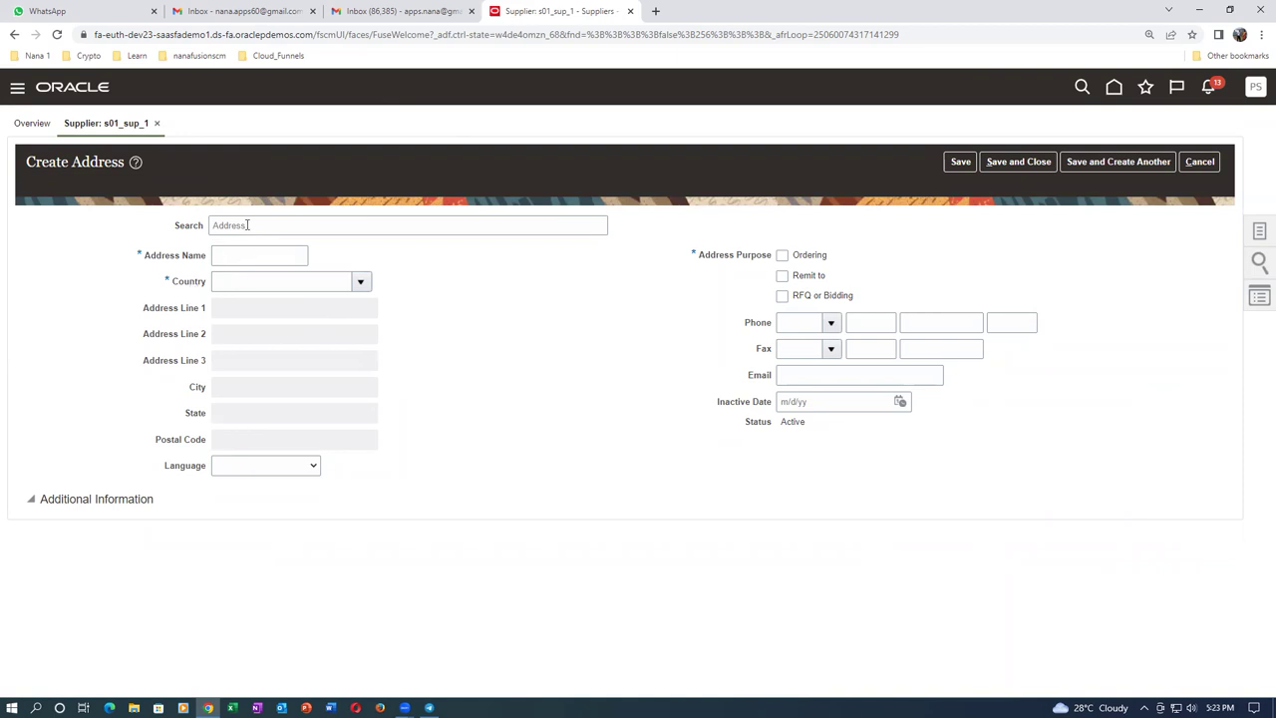
pyautogui.click(245, 261)
pyautogui.write('s01 address name')
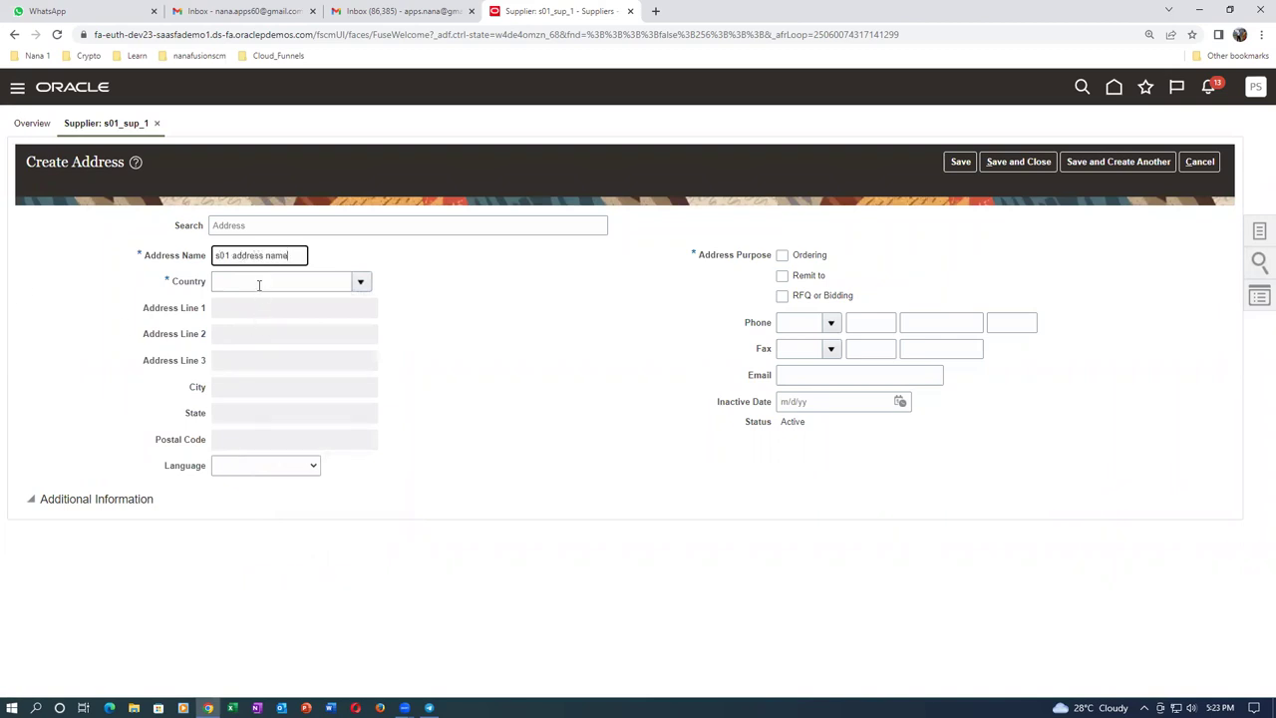
pyautogui.click(255, 281)
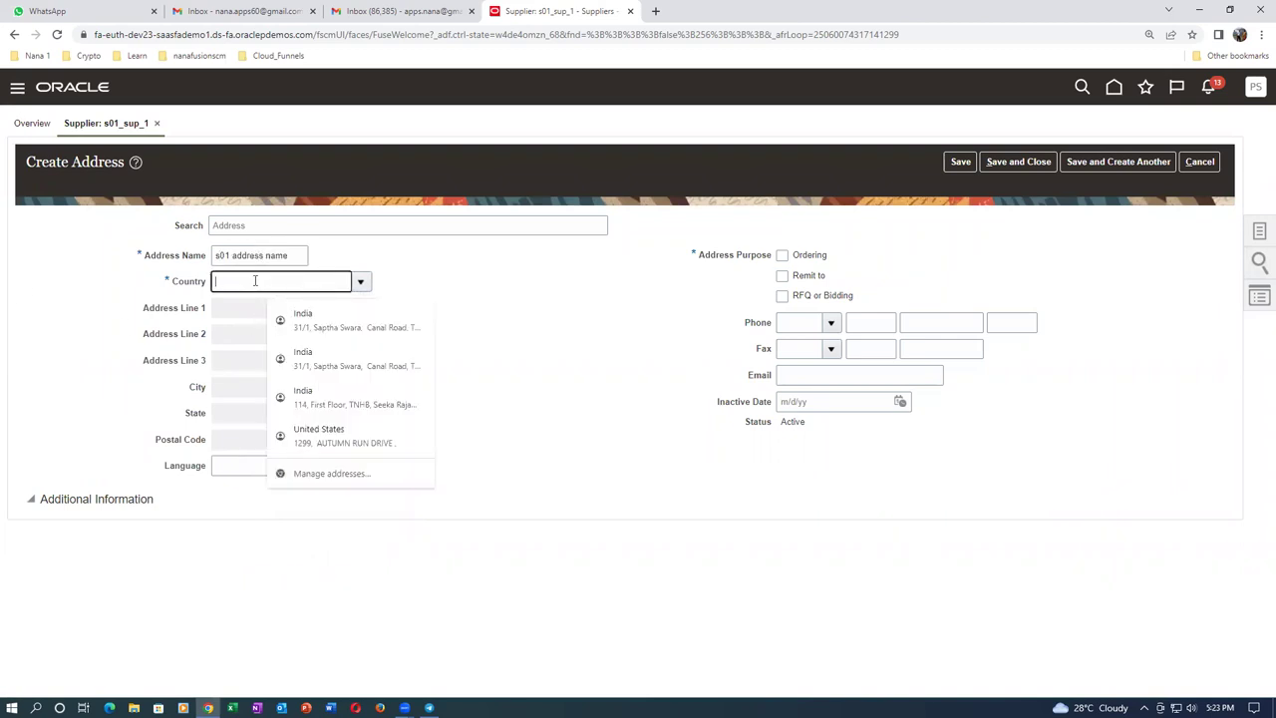
pyautogui.write('united st')
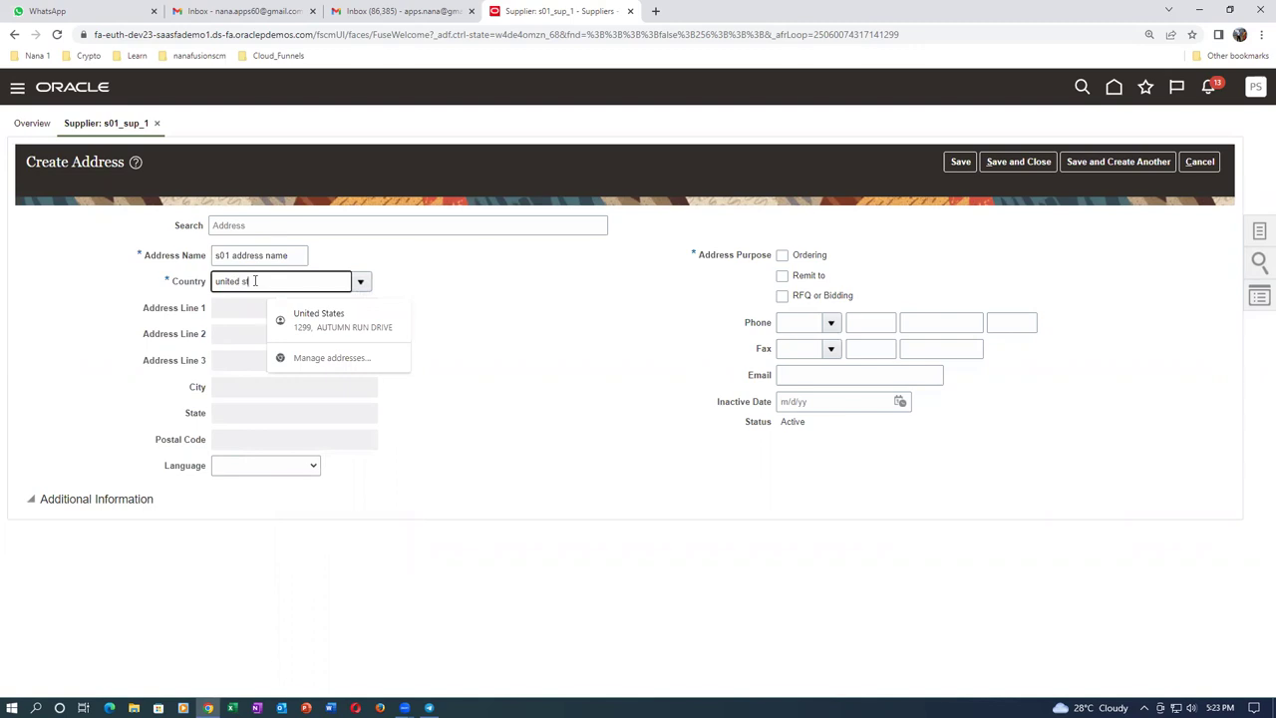
pyautogui.write('a')
pyautogui.press('Tab')
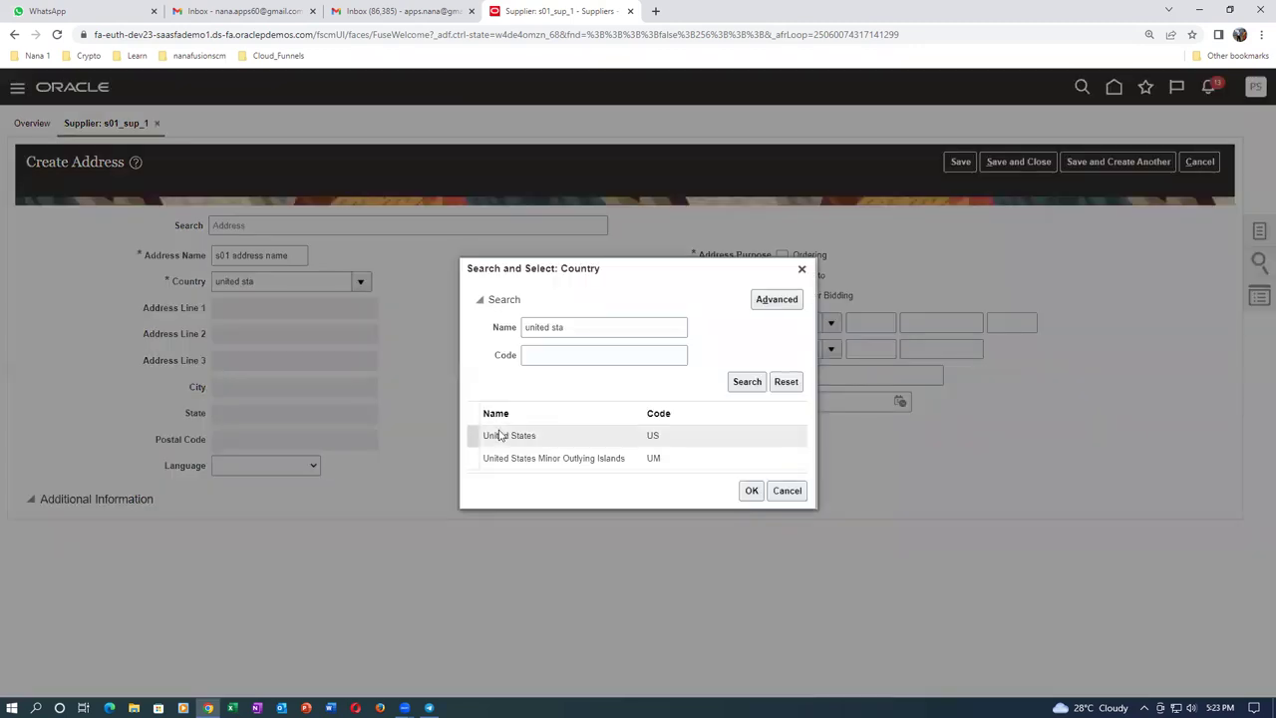
pyautogui.click(500, 435)
pyautogui.click(751, 490)
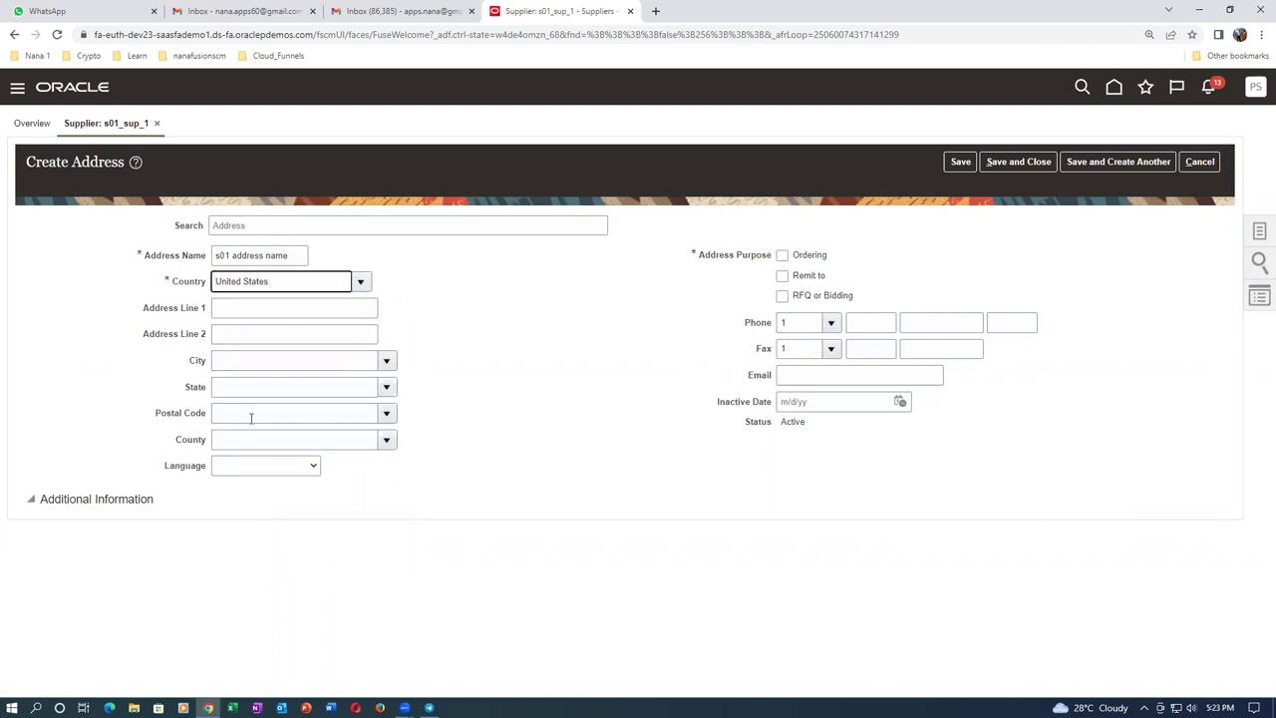
pyautogui.click(251, 417)
pyautogui.write('10020')
pyautogui.press('Tab')
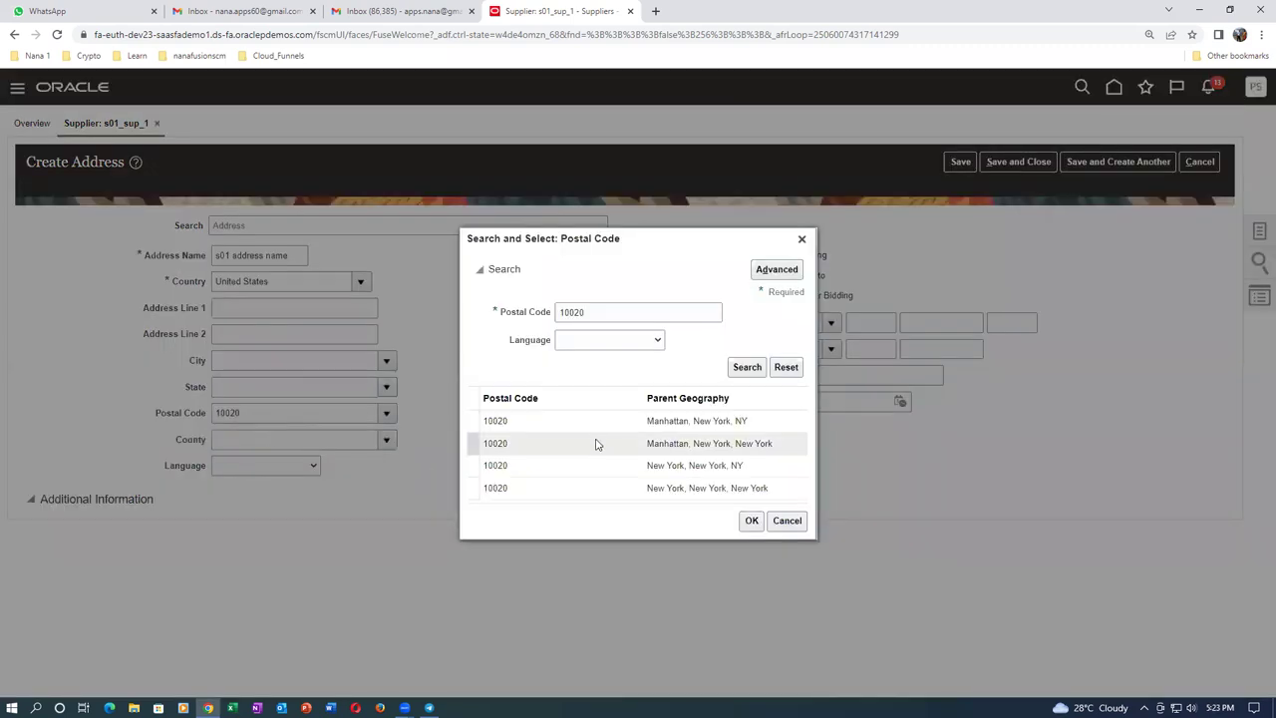
pyautogui.click(598, 443)
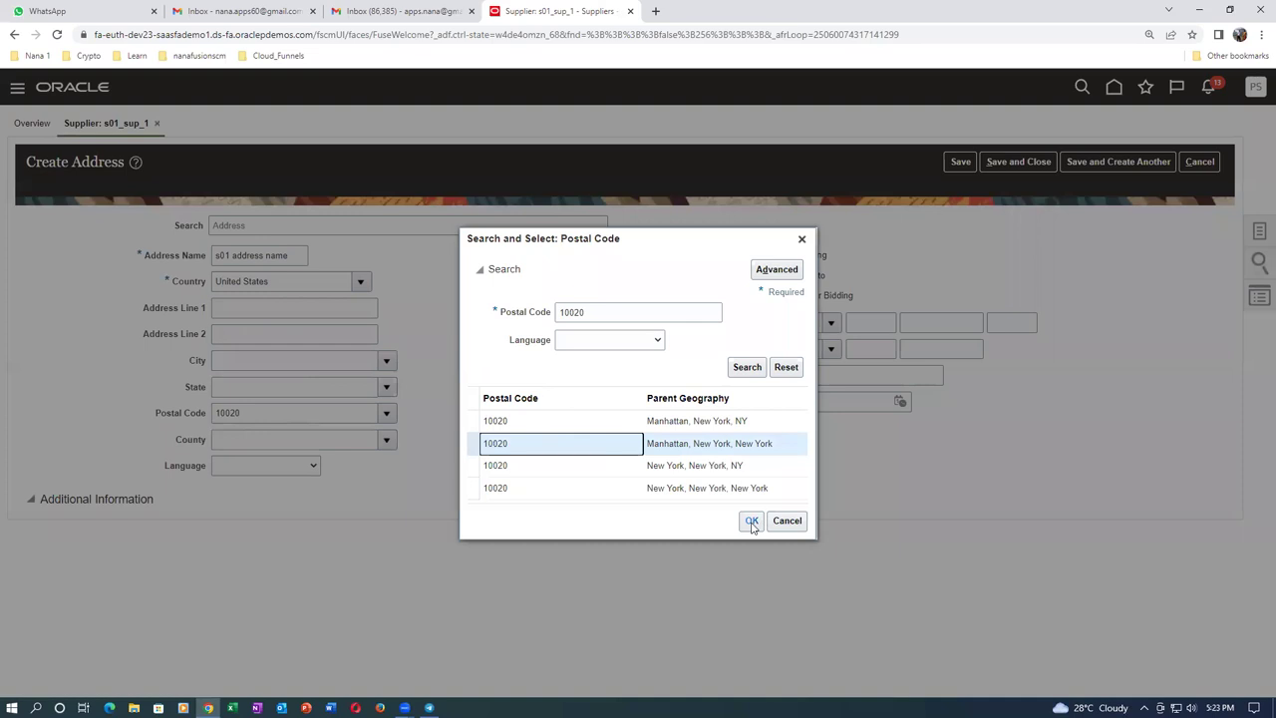
pyautogui.click(751, 521)
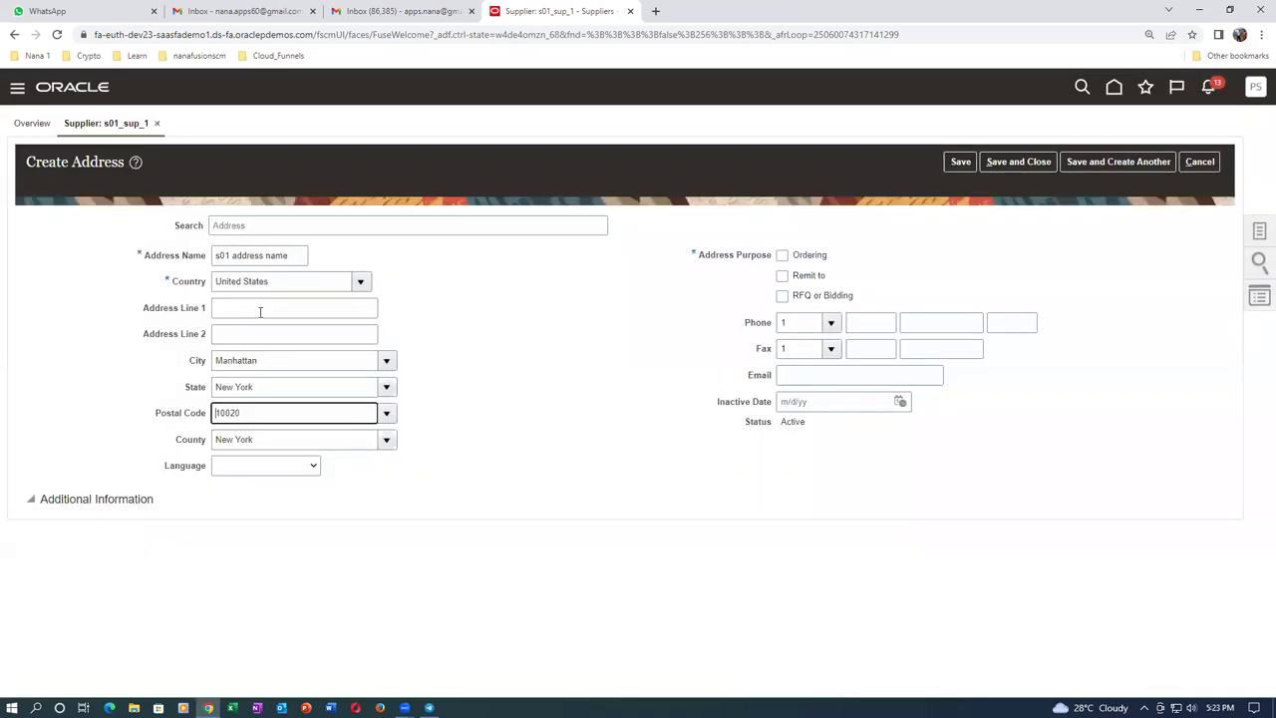
# - Enter address line s01, mark Ordering and Remit to, add an e-mail, save, and submit
pyautogui.click(261, 310)
pyautogui.write('s01 addres line 1')
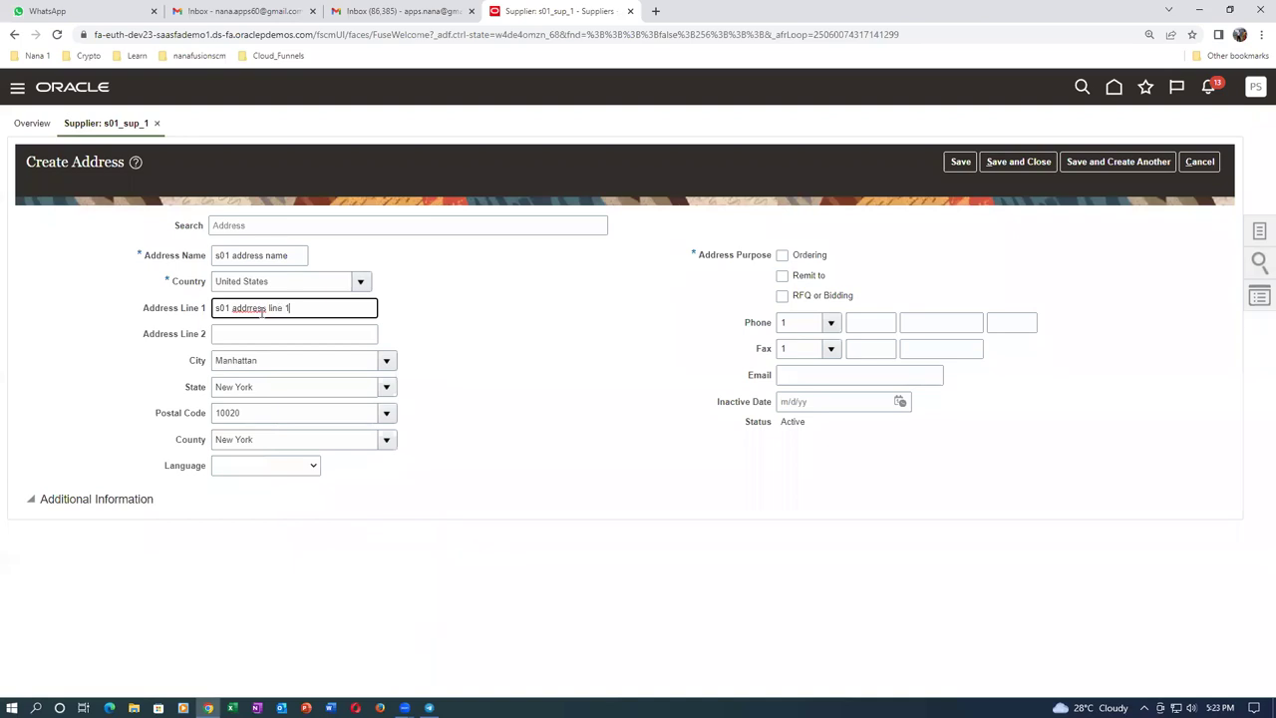
pyautogui.press('Tab')
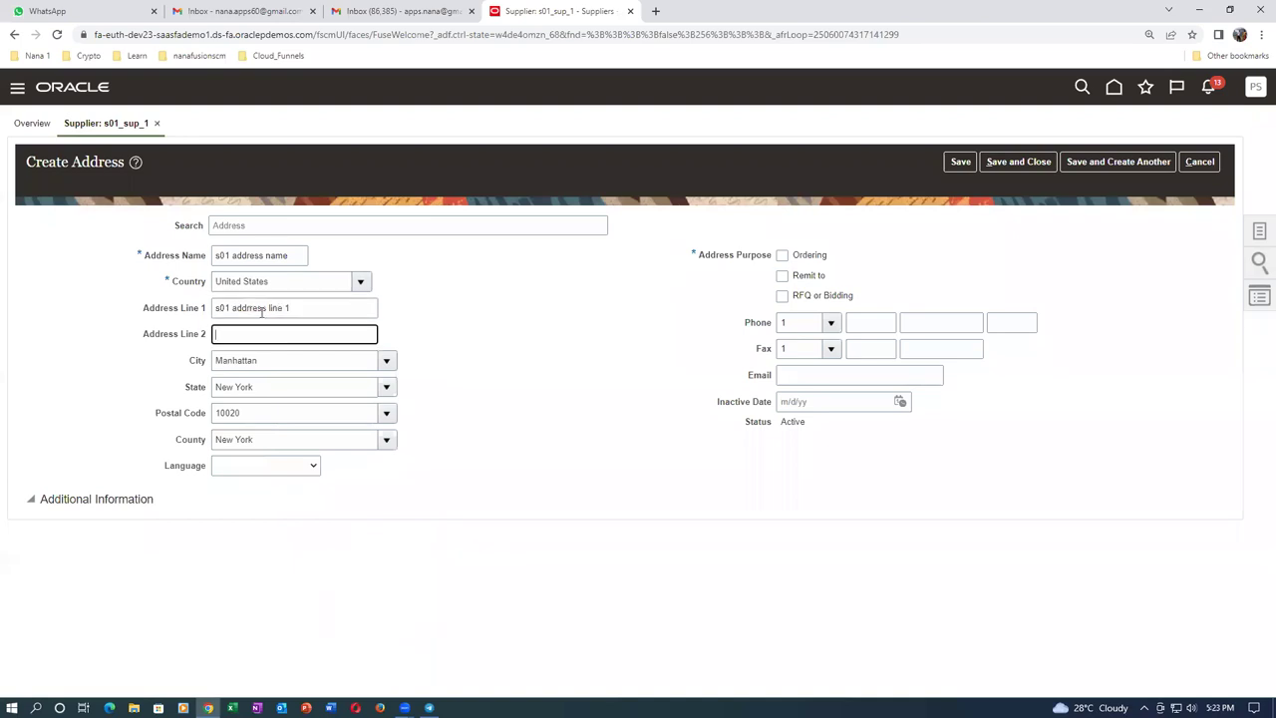
pyautogui.click(782, 256)
pyautogui.click(783, 277)
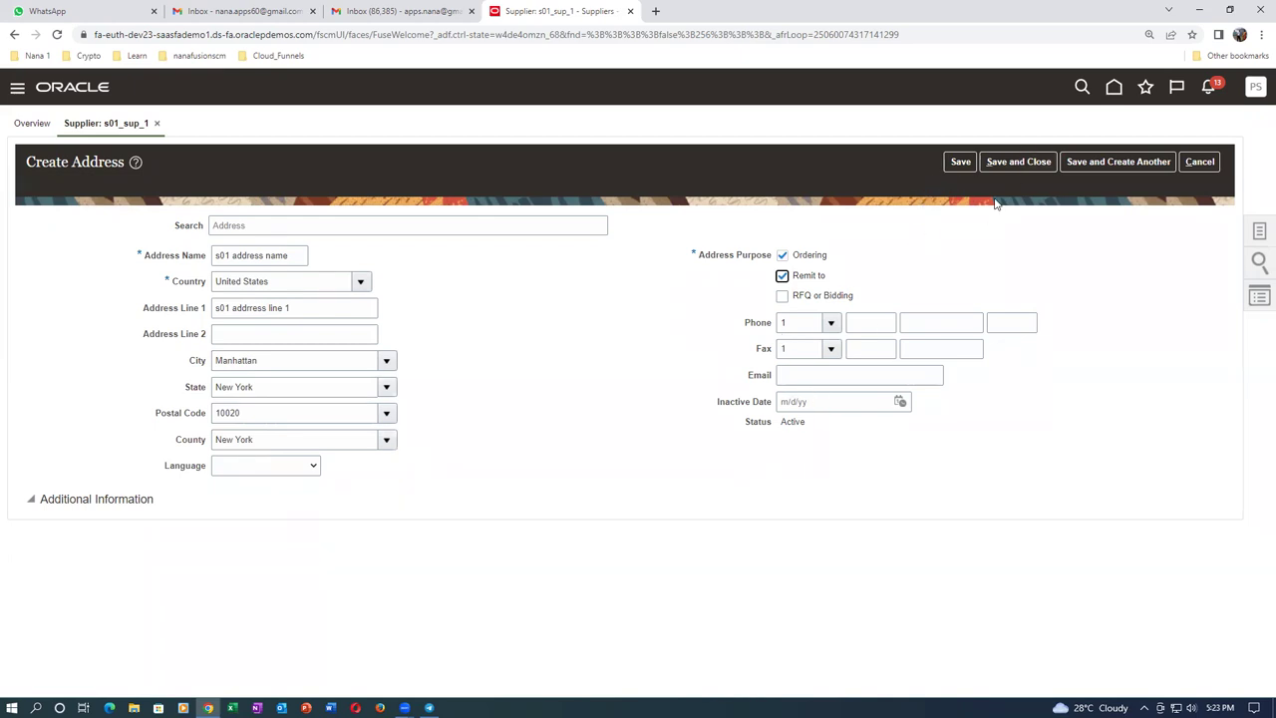
pyautogui.click(827, 372)
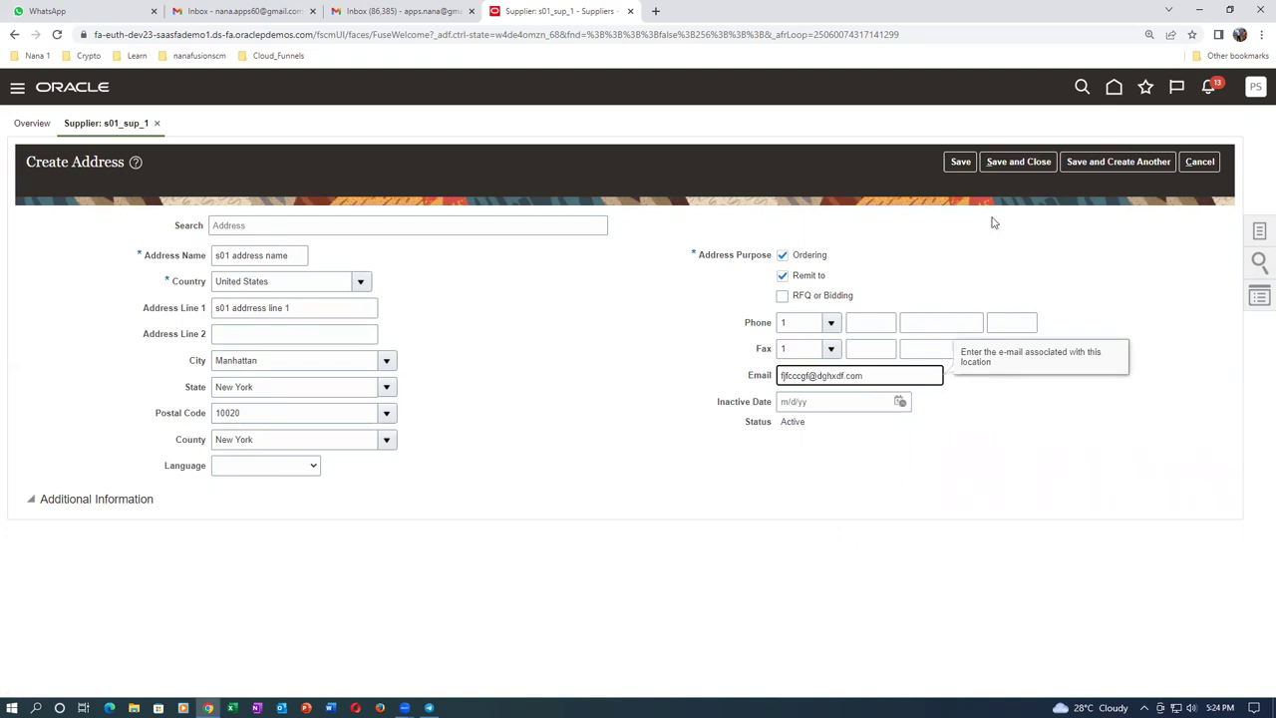
pyautogui.click(1025, 165)
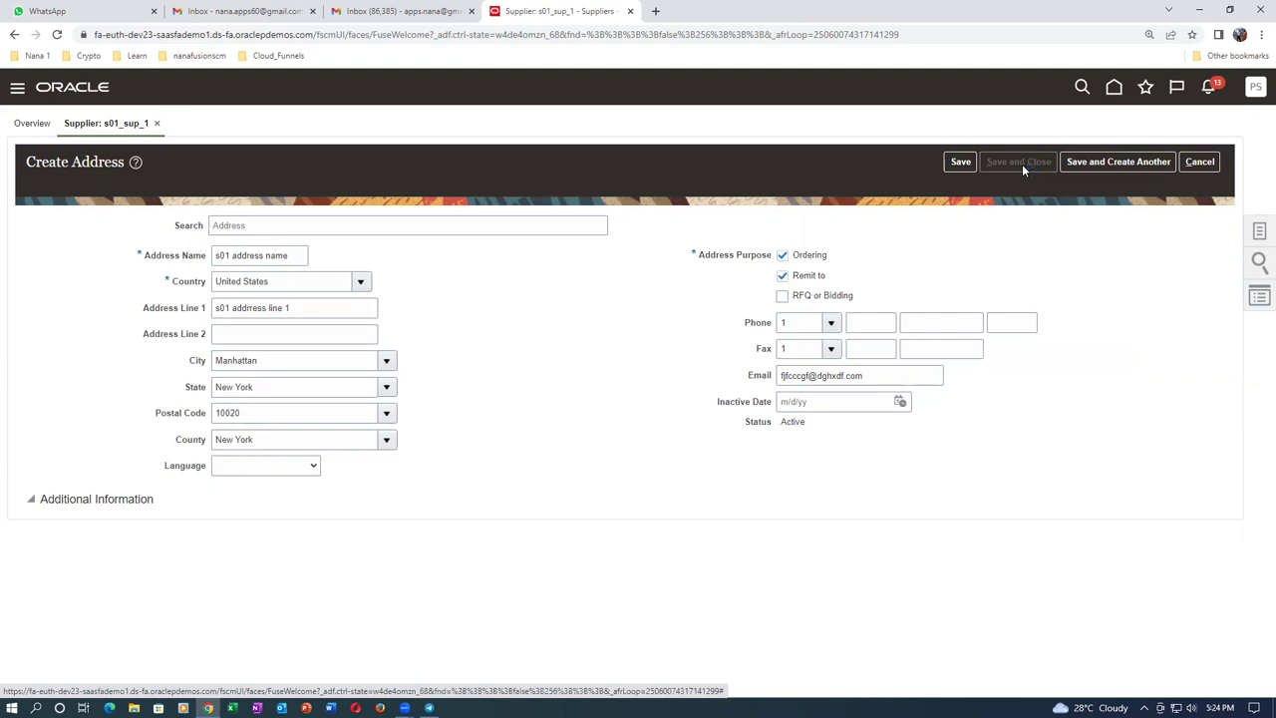
pyautogui.click(1155, 162)
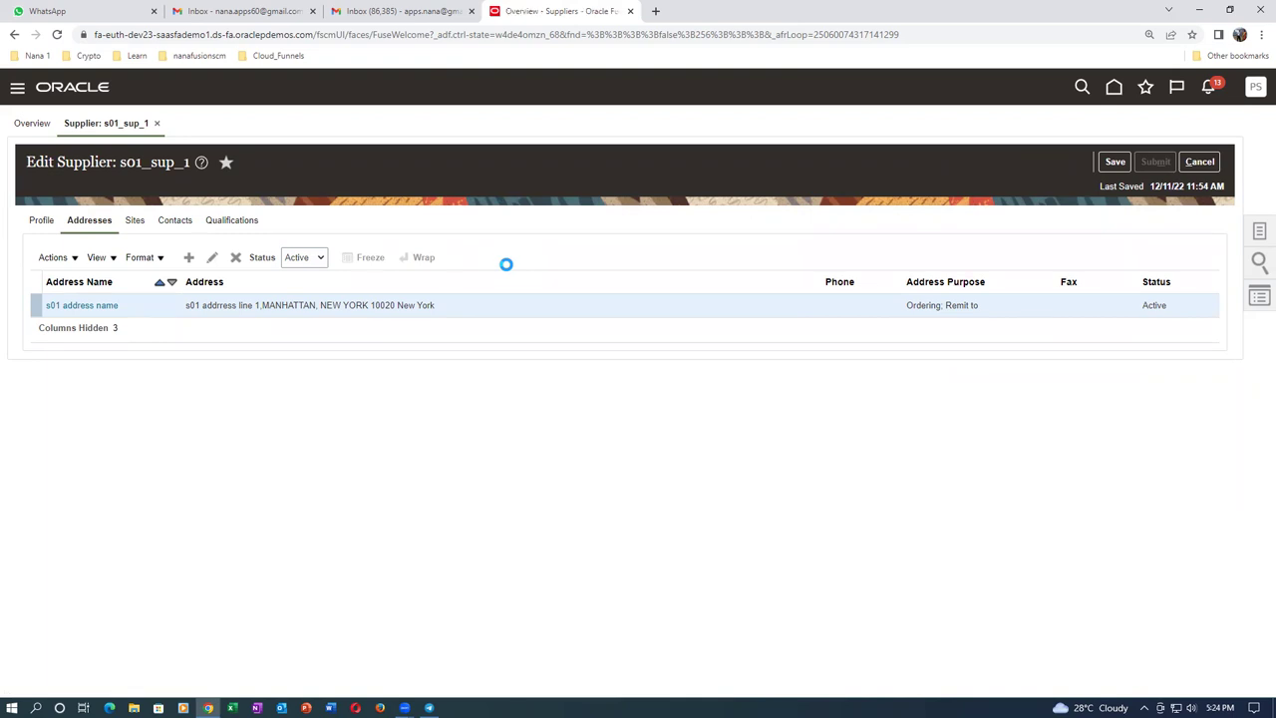
# - Acknowledge the confirmation that profile change request 86049 was submitted
pyautogui.moveTo(490, 217); pyautogui.dragTo(851, 266)
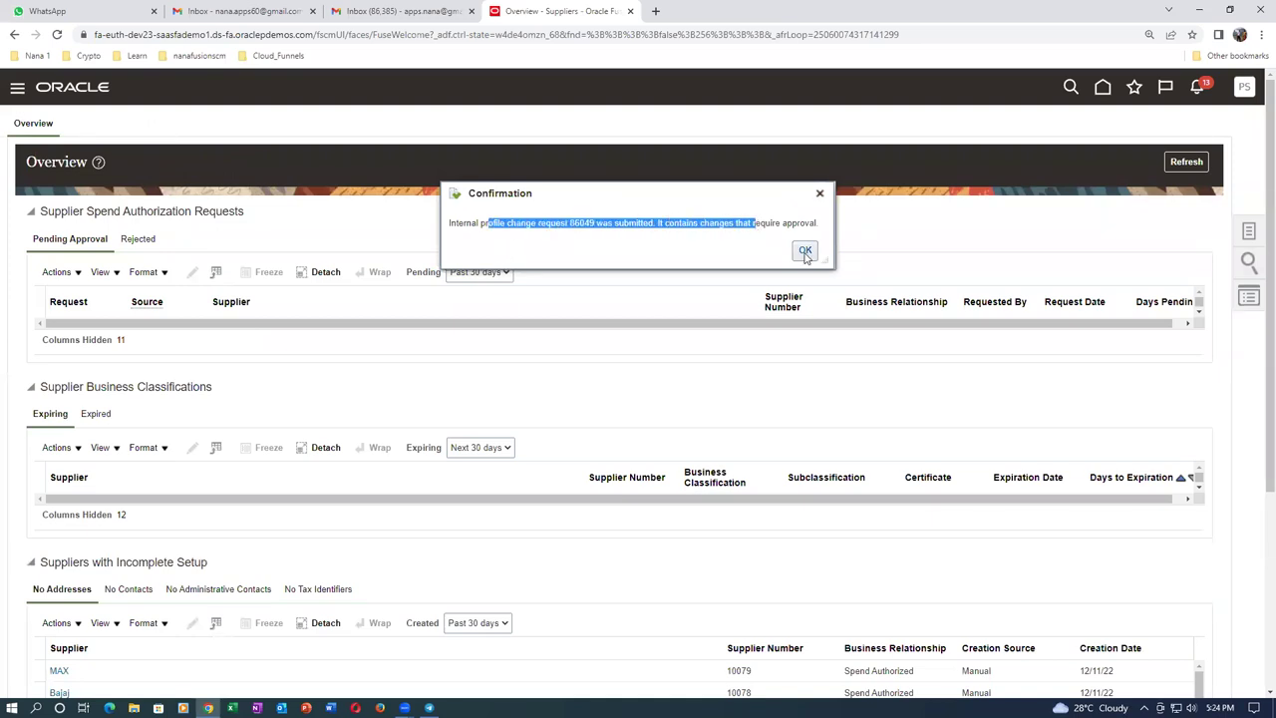
pyautogui.click(548, 246)
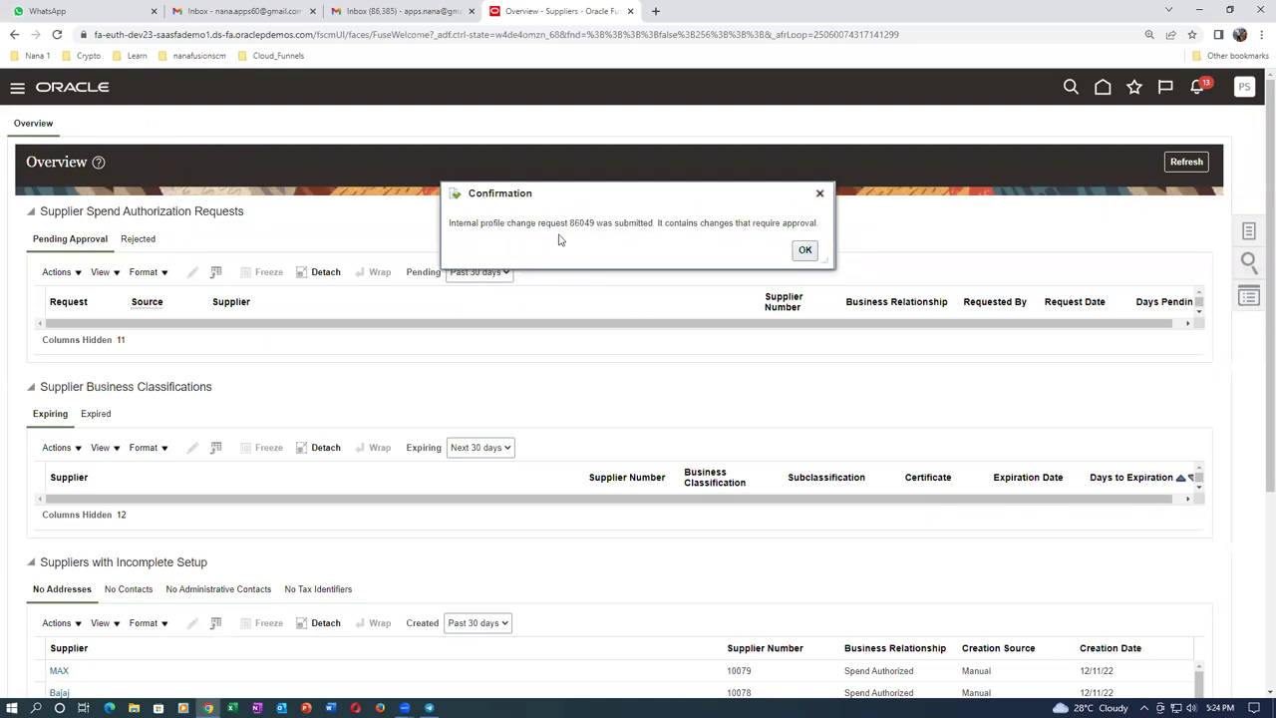
pyautogui.click(805, 250)
# - Scroll the Suppliers overview down to request 86049 under Profile Change Requests Pending Approval
pyautogui.scroll(-2, 265, 438)
pyautogui.scroll(2, 265, 392)
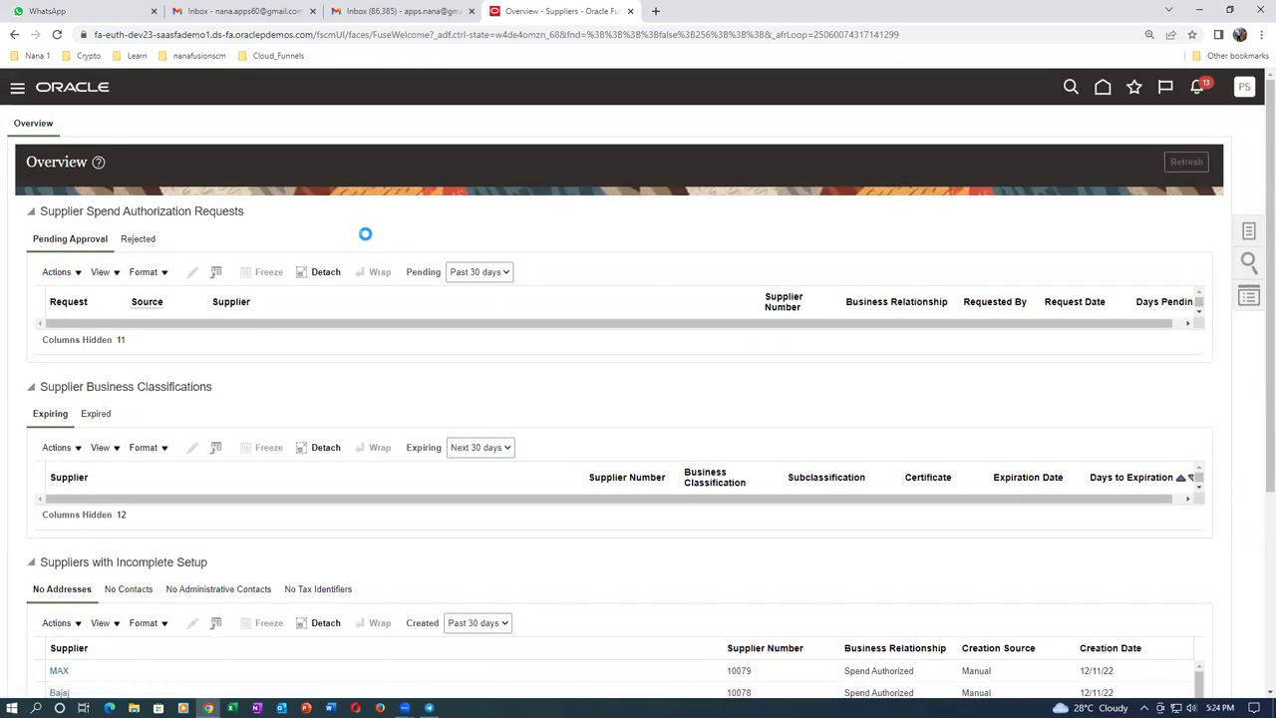
pyautogui.scroll(-2, 296, 398)
pyautogui.scroll(-1, 296, 402)
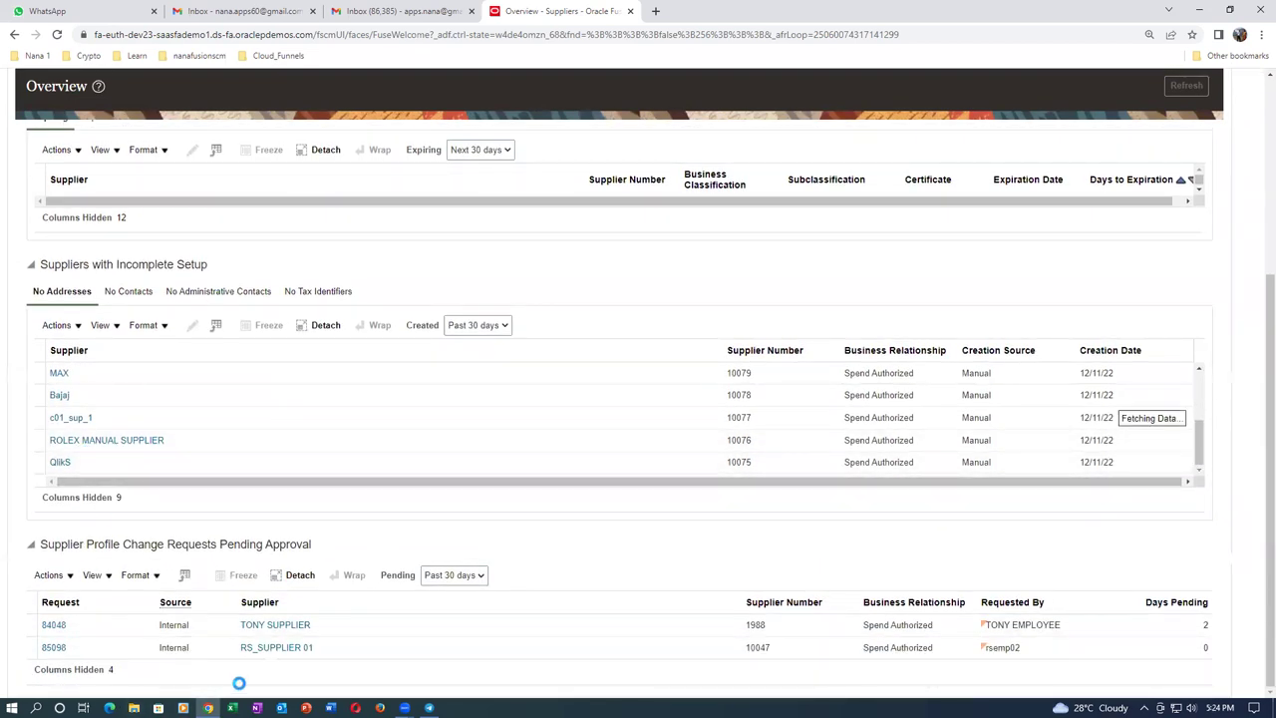
pyautogui.scroll(-1, 248, 586)
pyautogui.scroll(-3, 248, 586)
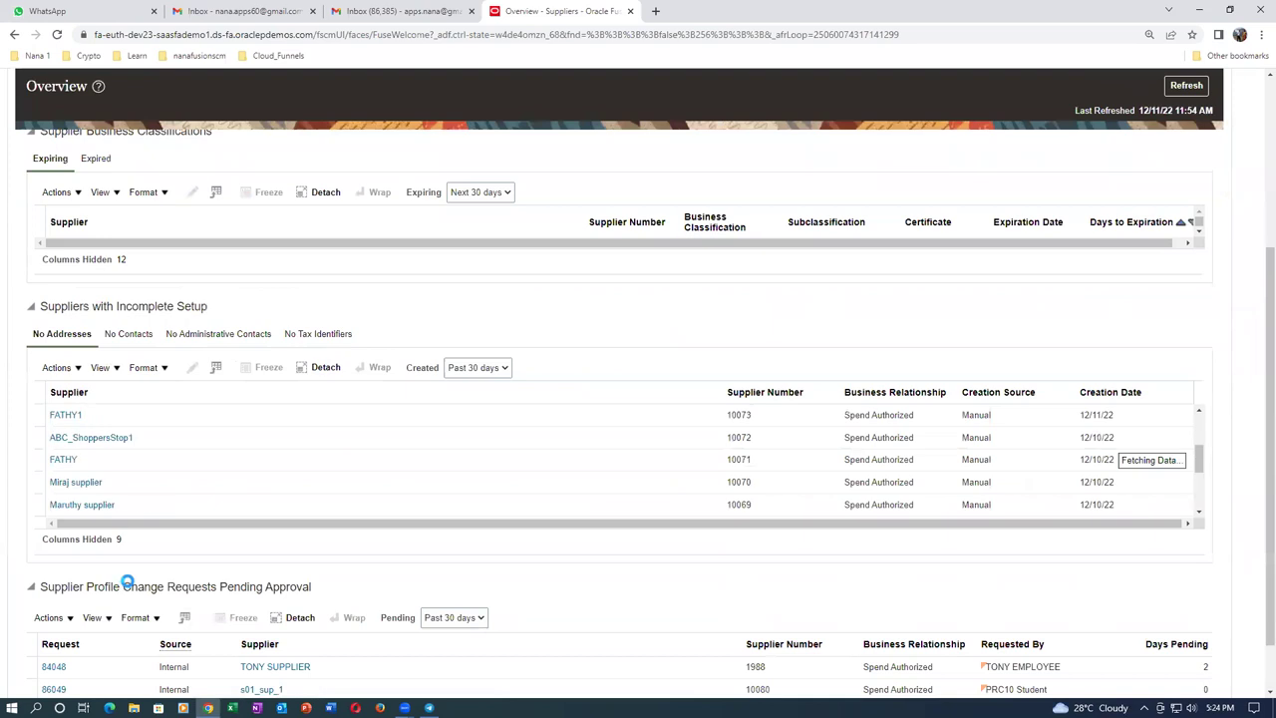
pyautogui.scroll(-1, 67, 514)
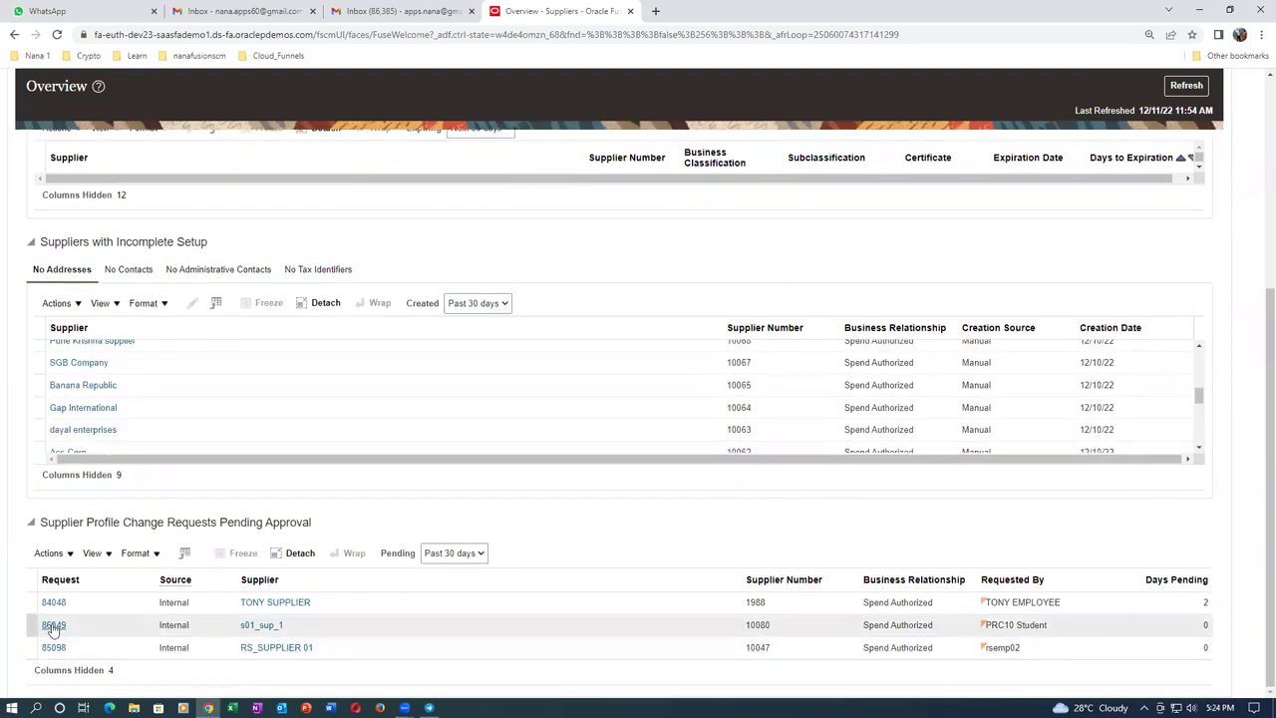
# - Open profile change request 86049 and view its Submit entry in Approval History
pyautogui.click(54, 626)
pyautogui.scroll(-1, 485, 499)
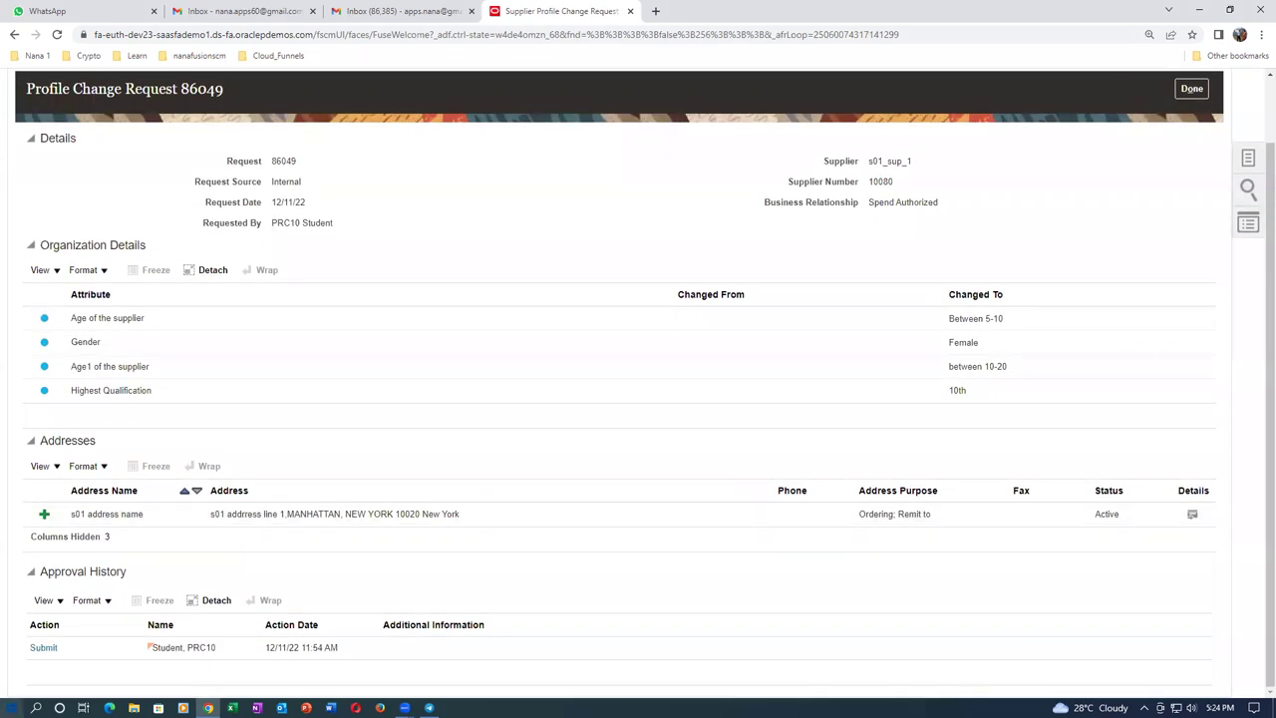
pyautogui.click(44, 647)
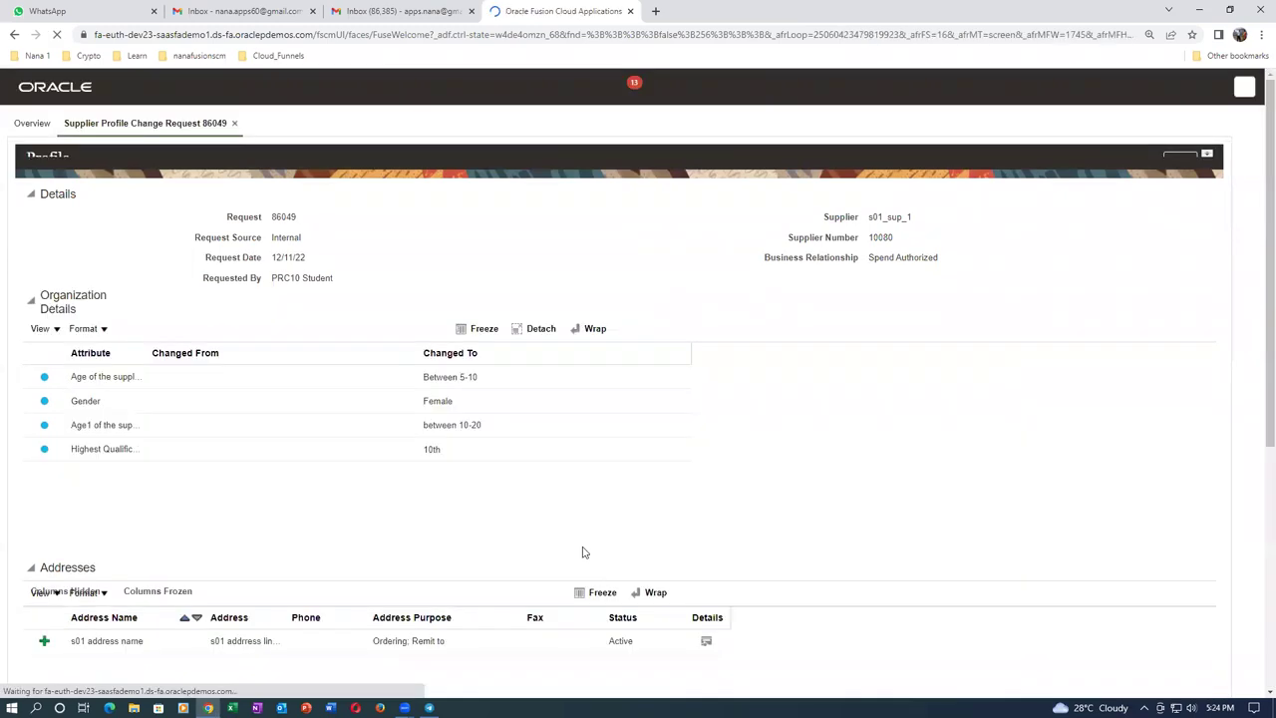
pyautogui.scroll(-1, 547, 495)
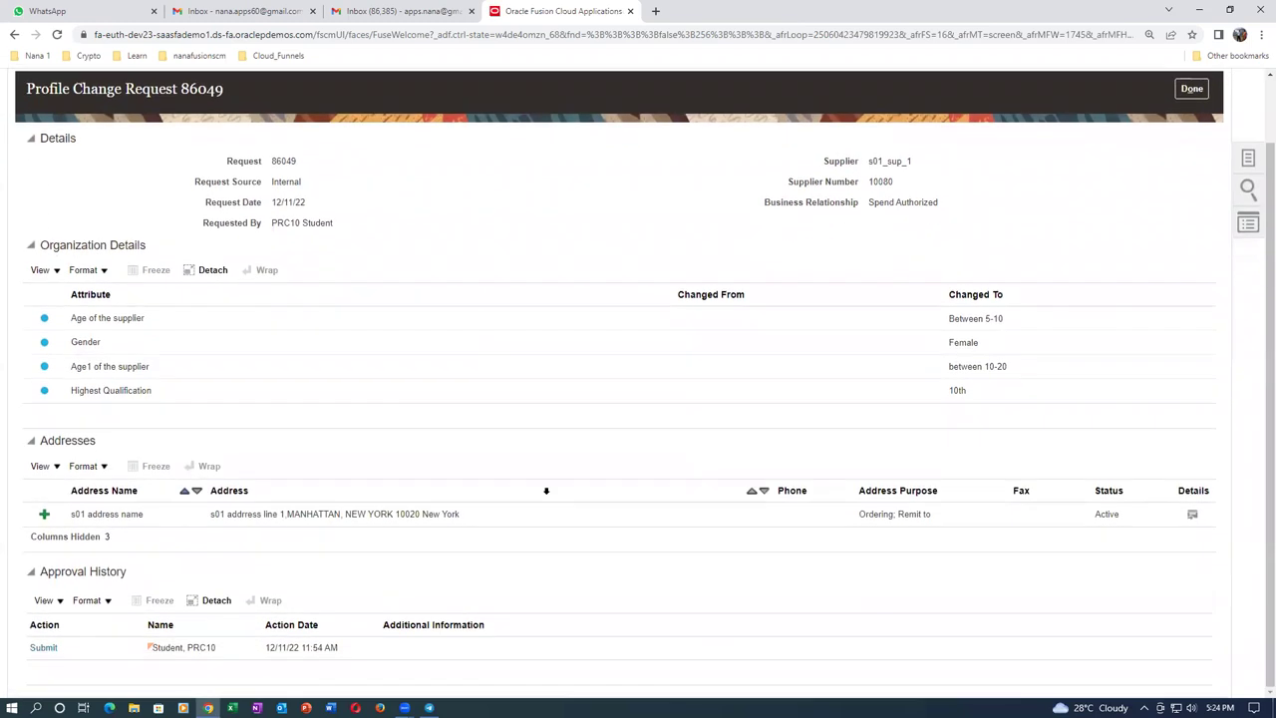
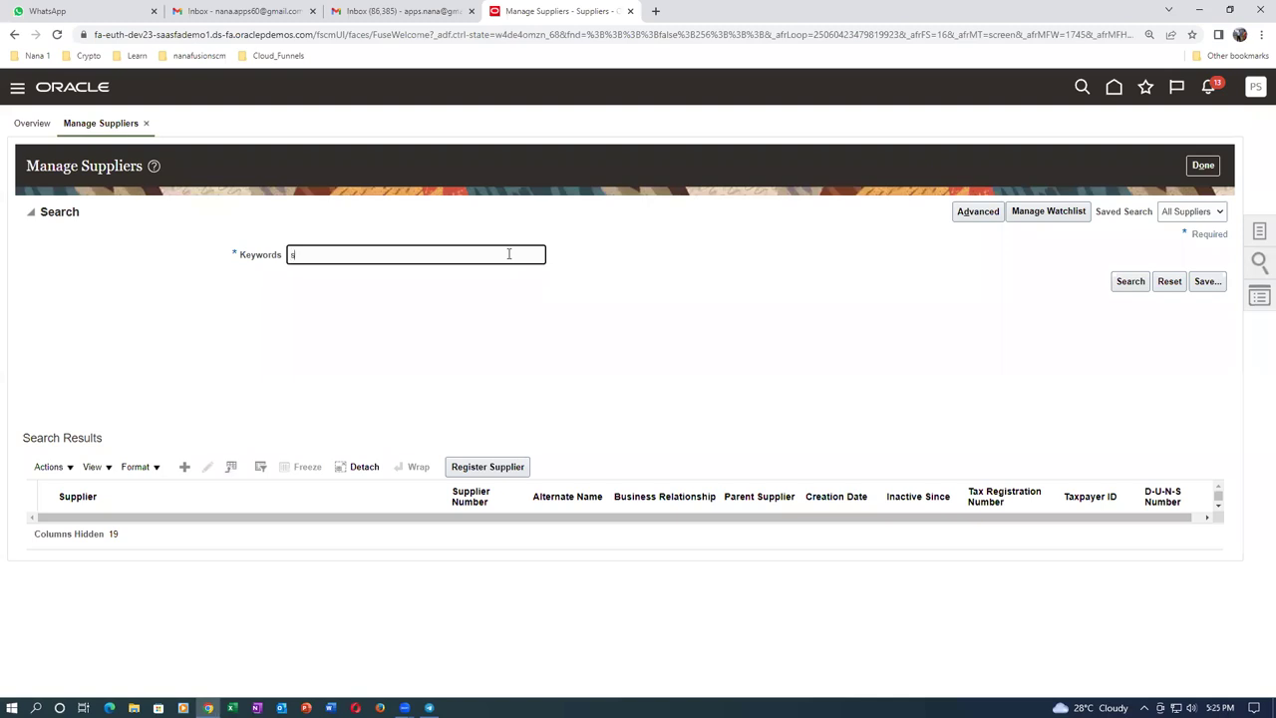
# - Search suppliers for s01, open s01_sup_1 in edit mode, and try its Contacts tab
pyautogui.click(1130, 281)
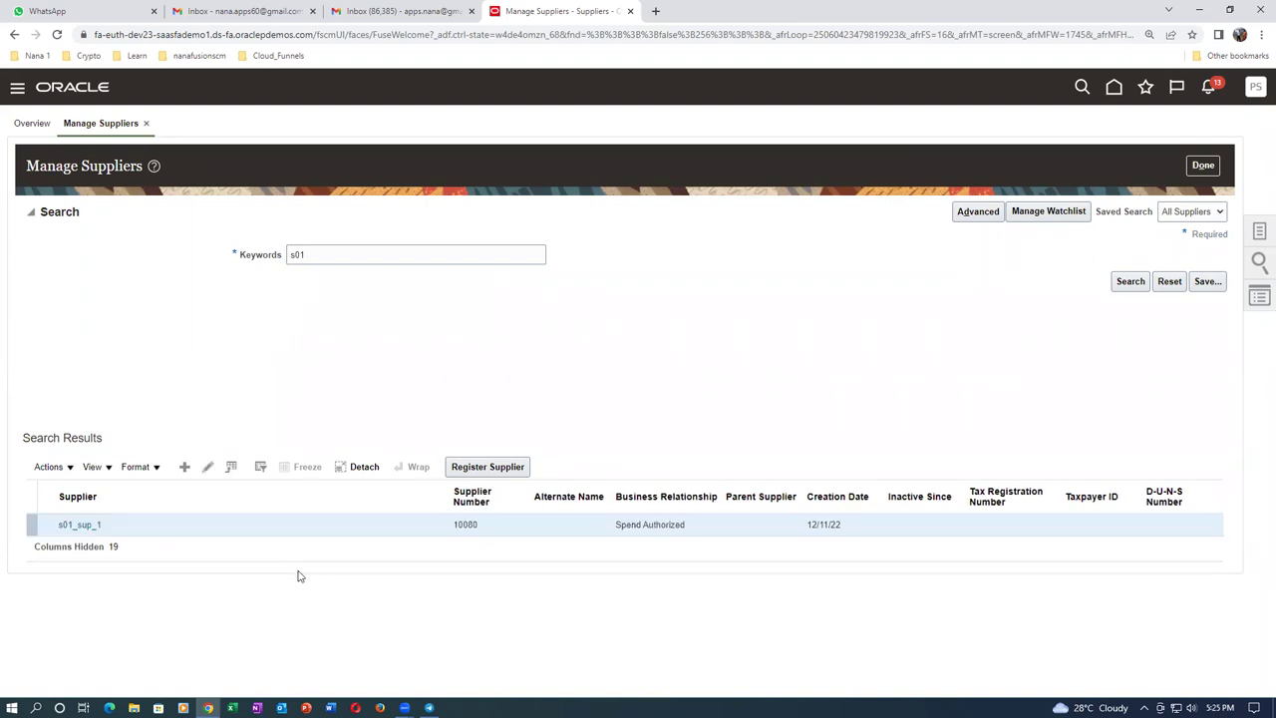
pyautogui.click(80, 526)
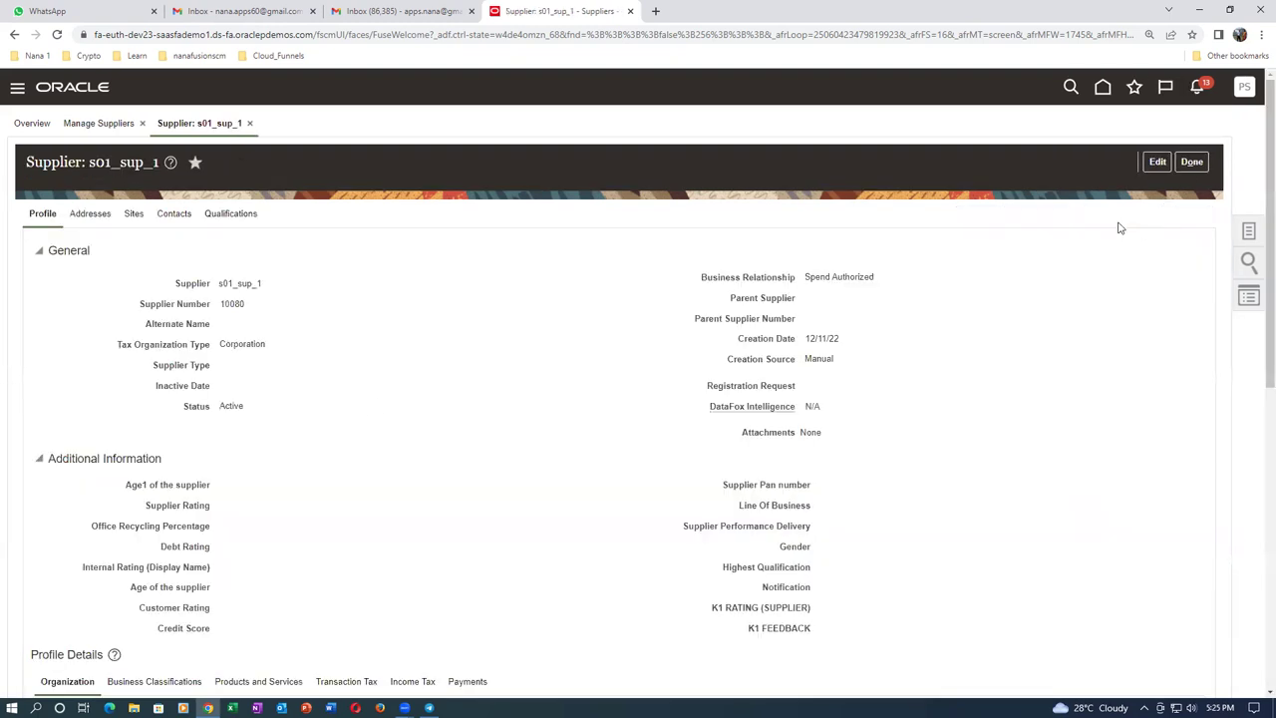
pyautogui.click(1156, 162)
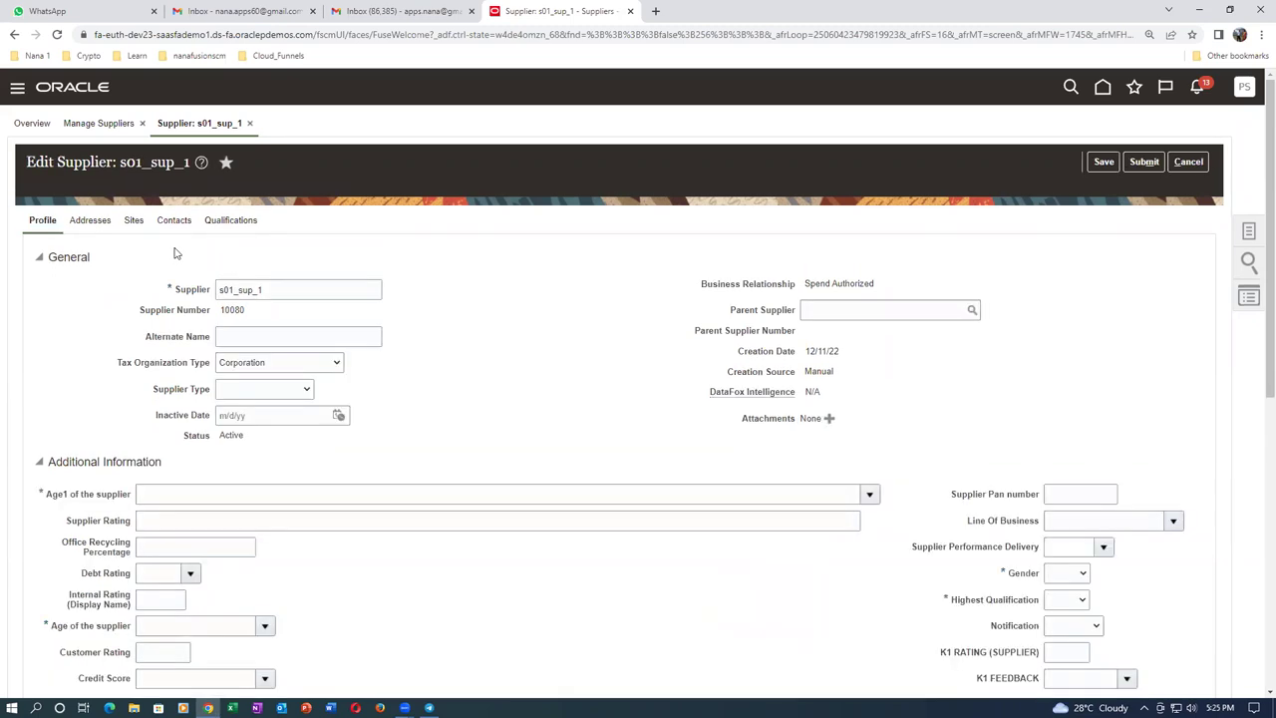
pyautogui.click(173, 219)
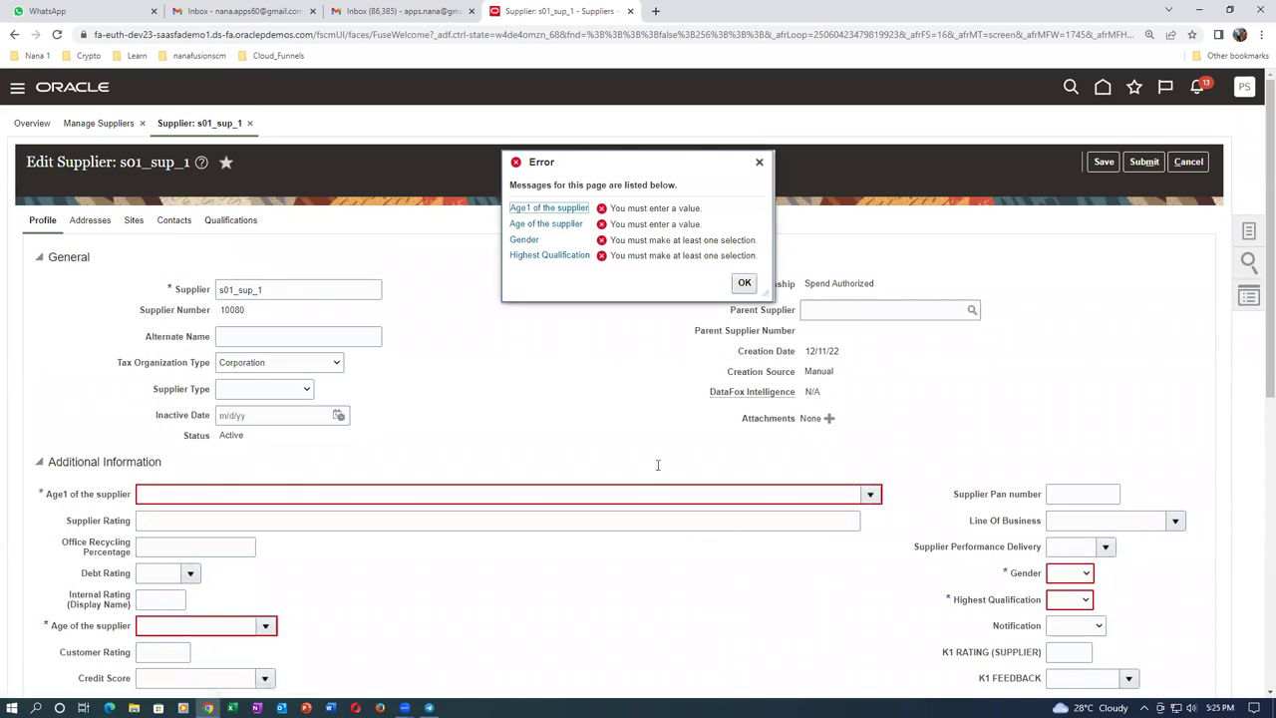
# - Dismiss the error and fill Age1, Age Between 5-10, Gender Female and Highest Qualification 10th
pyautogui.click(743, 283)
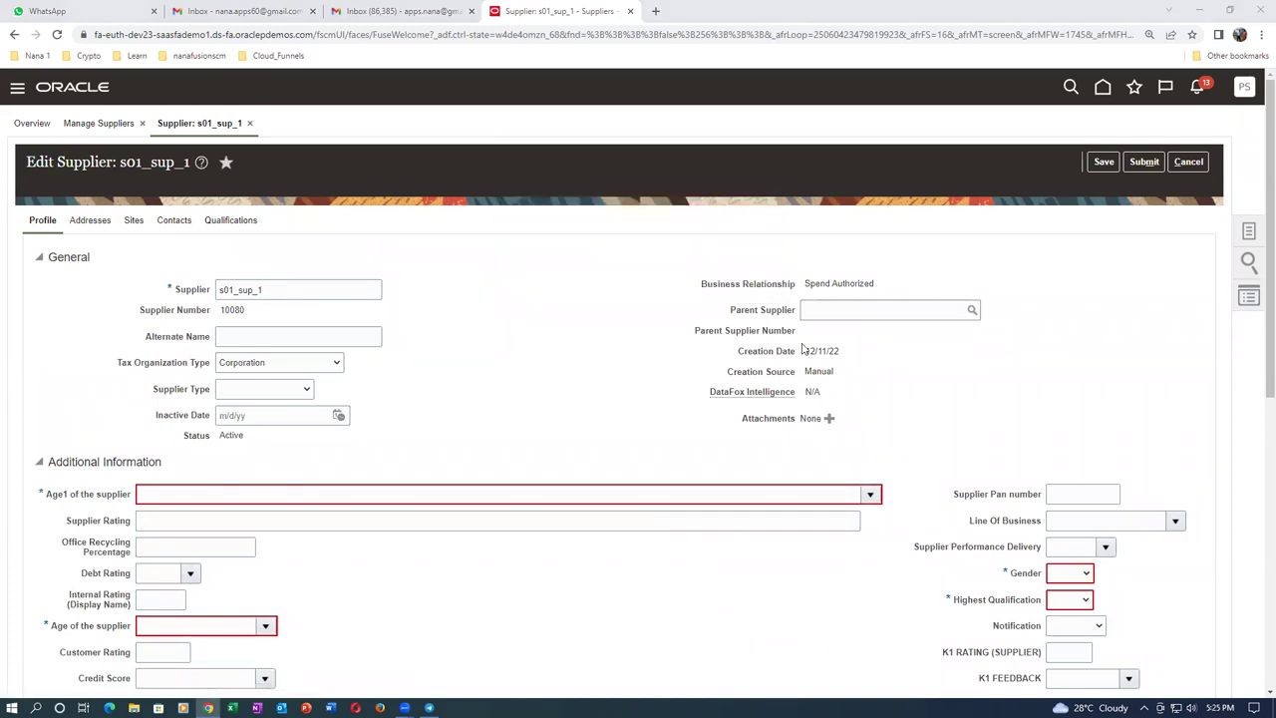
pyautogui.click(869, 494)
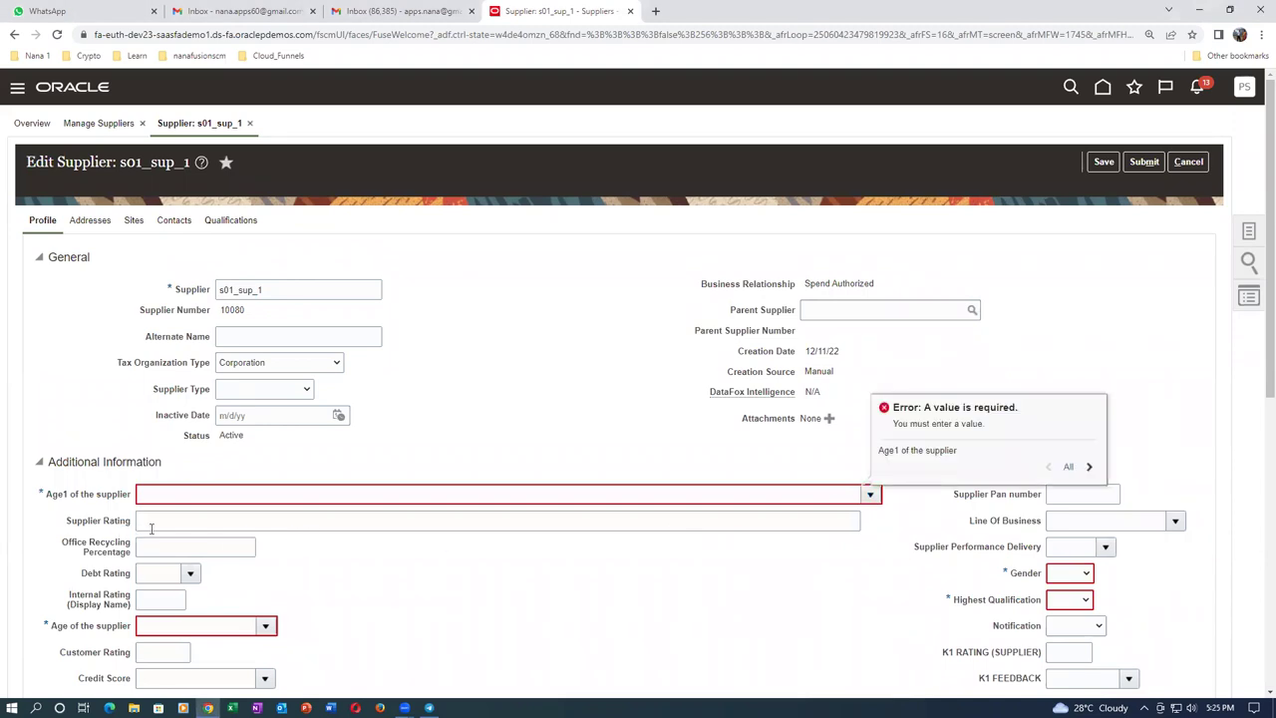
pyautogui.click(869, 494)
pyautogui.click(204, 535)
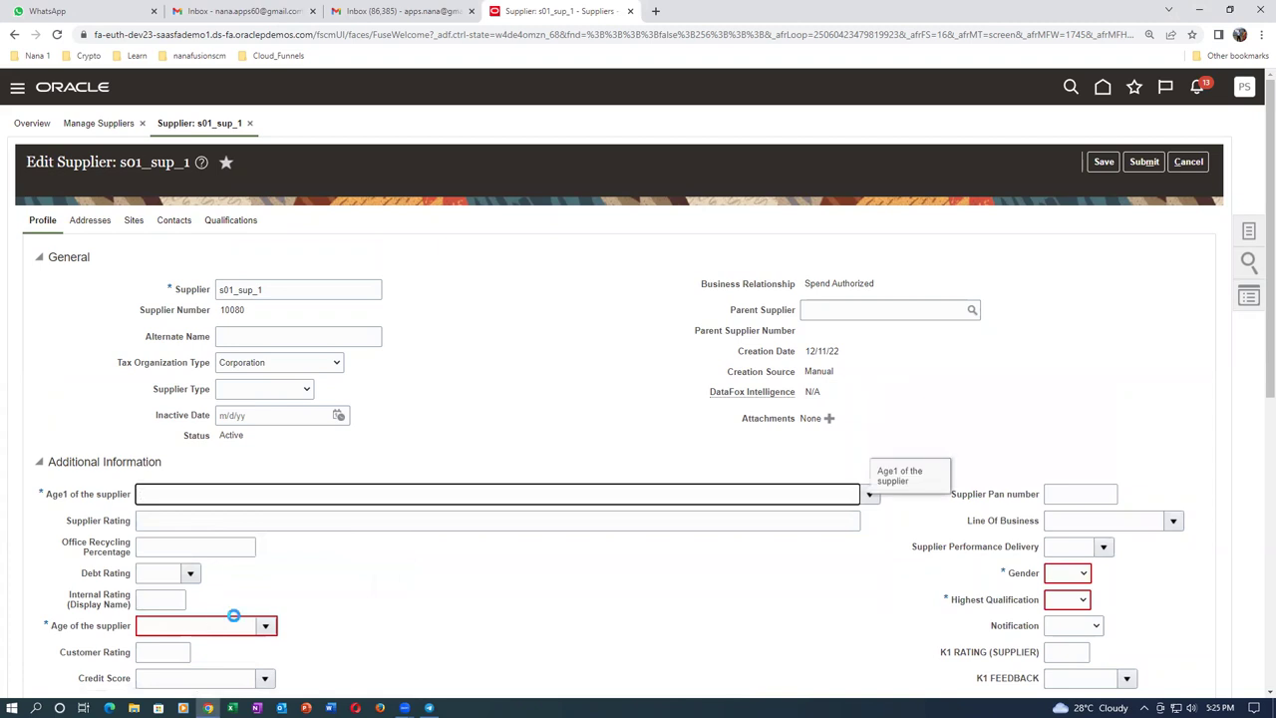
pyautogui.click(265, 625)
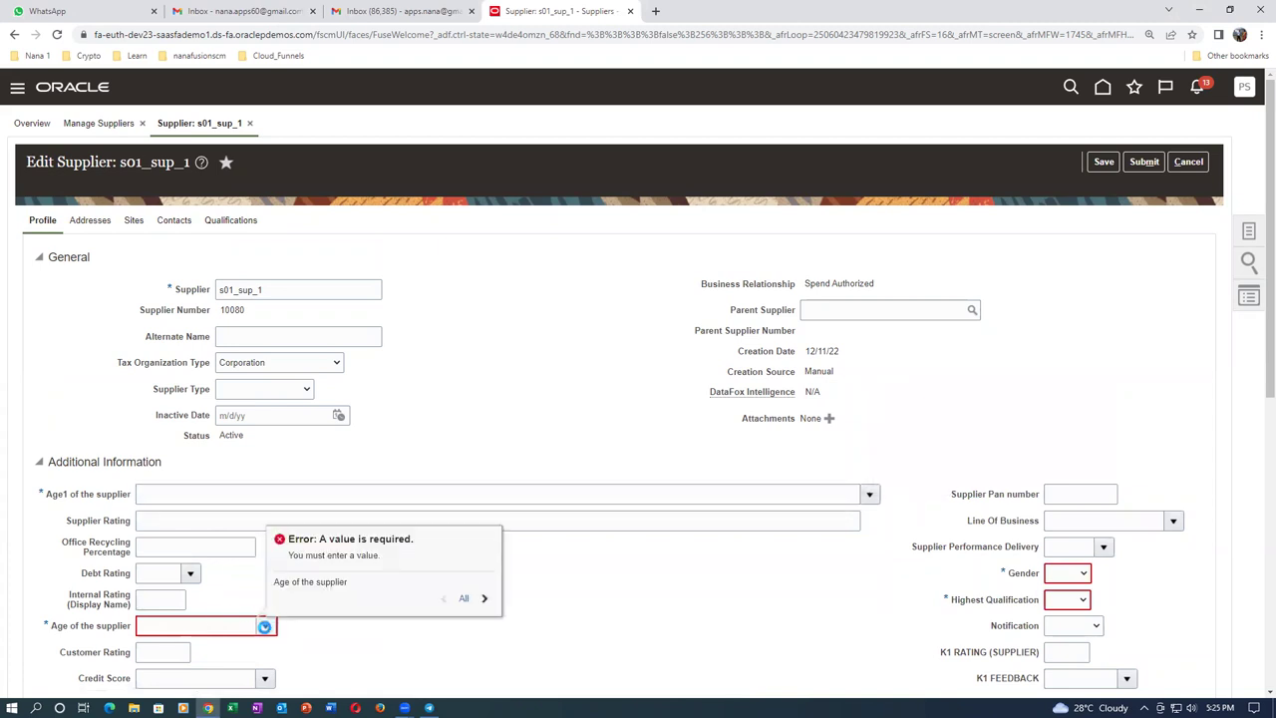
pyautogui.click(258, 625)
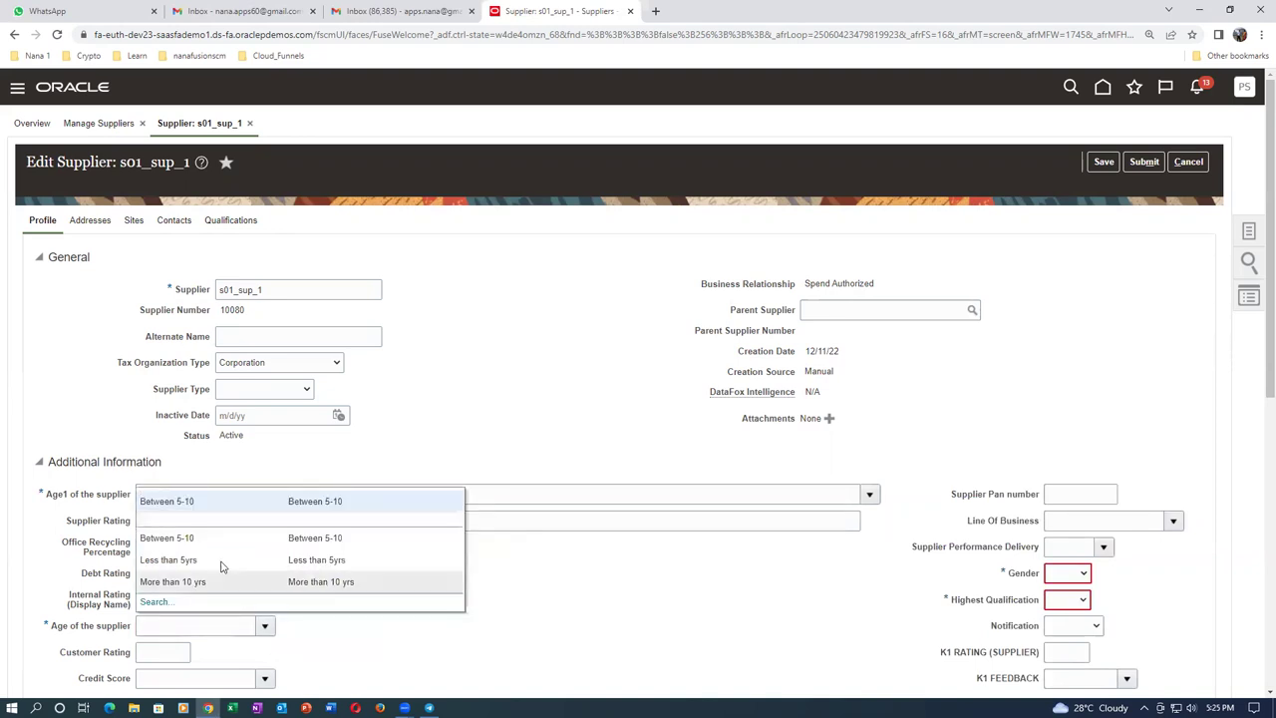
pyautogui.press('Escape')
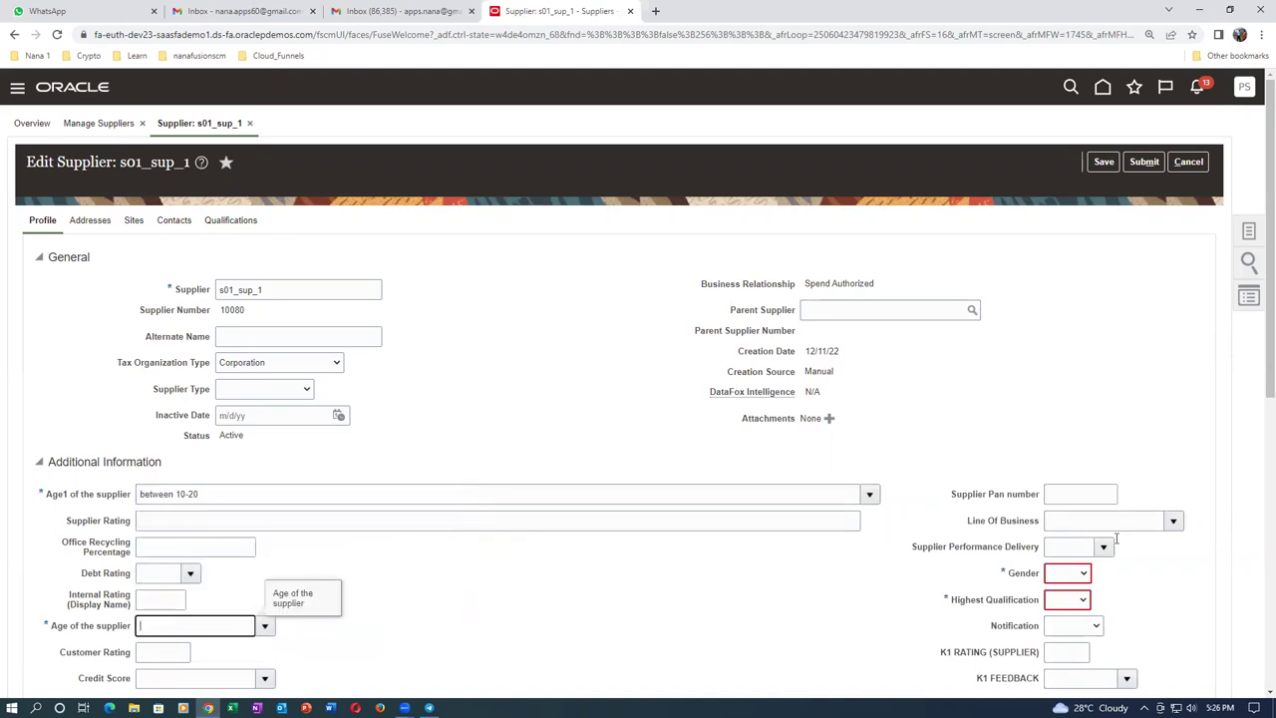
pyautogui.click(1067, 573)
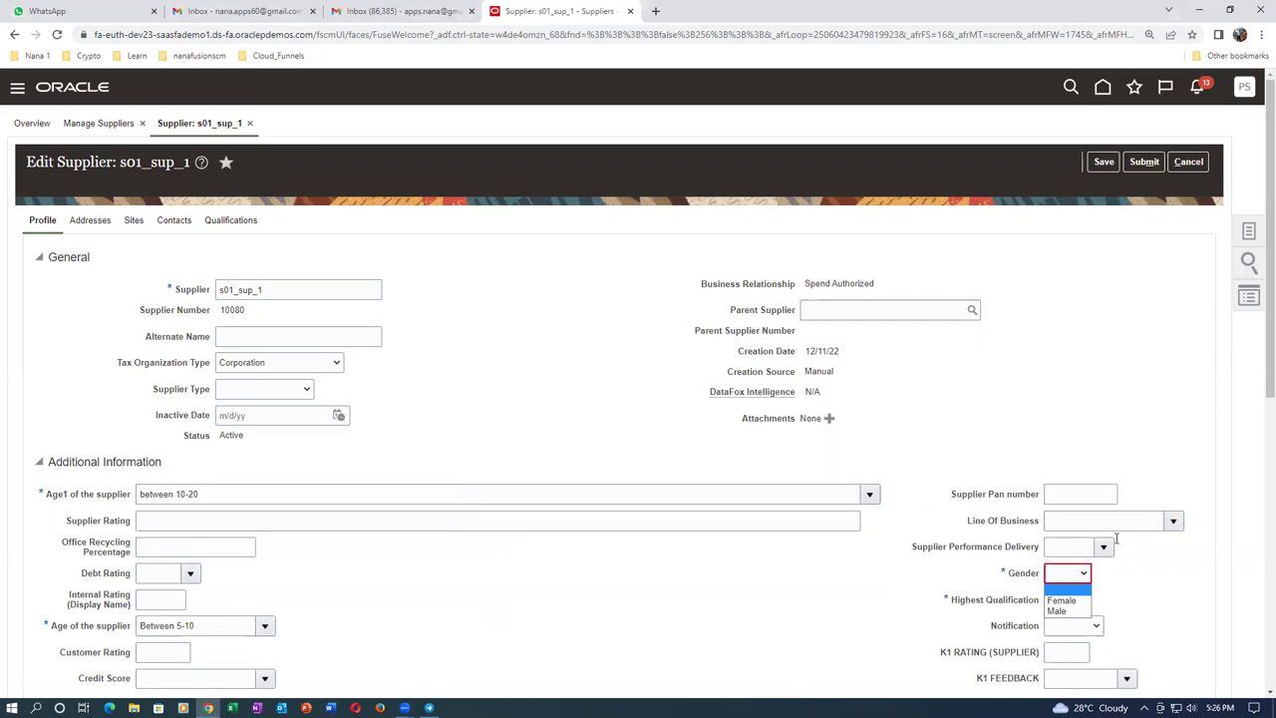
pyautogui.click(1061, 589)
pyautogui.click(1068, 599)
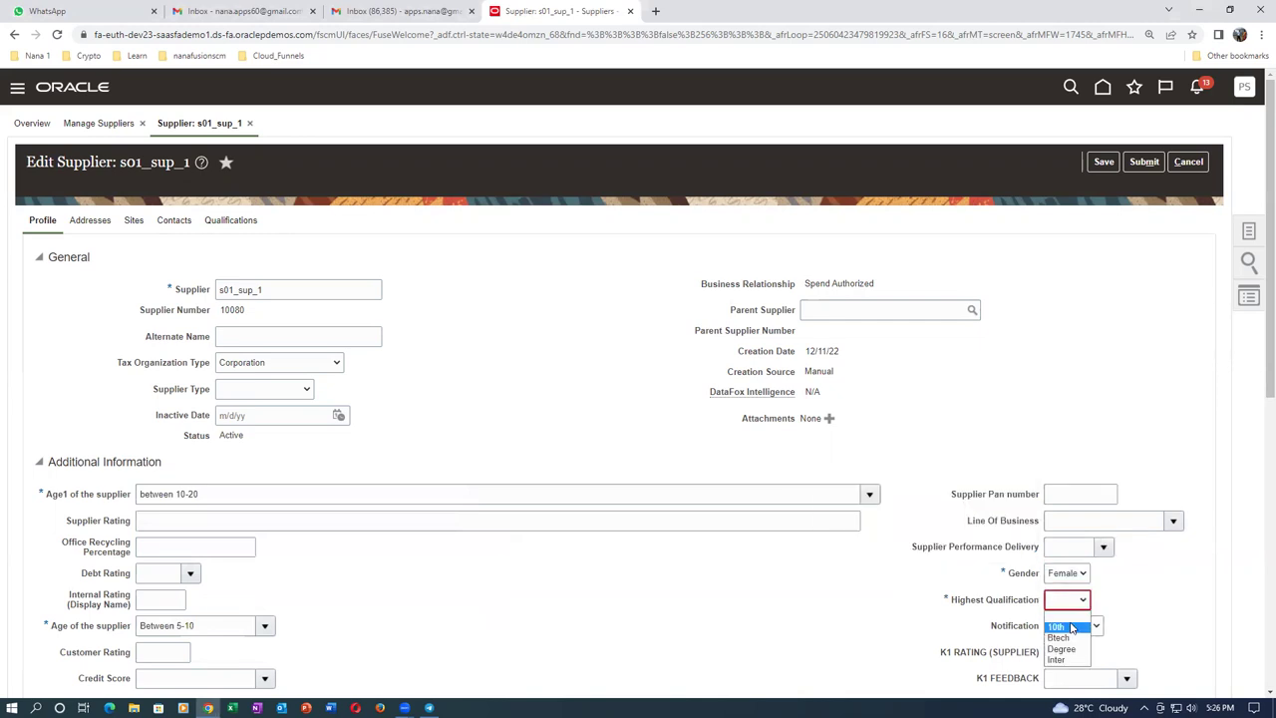
pyautogui.click(1064, 621)
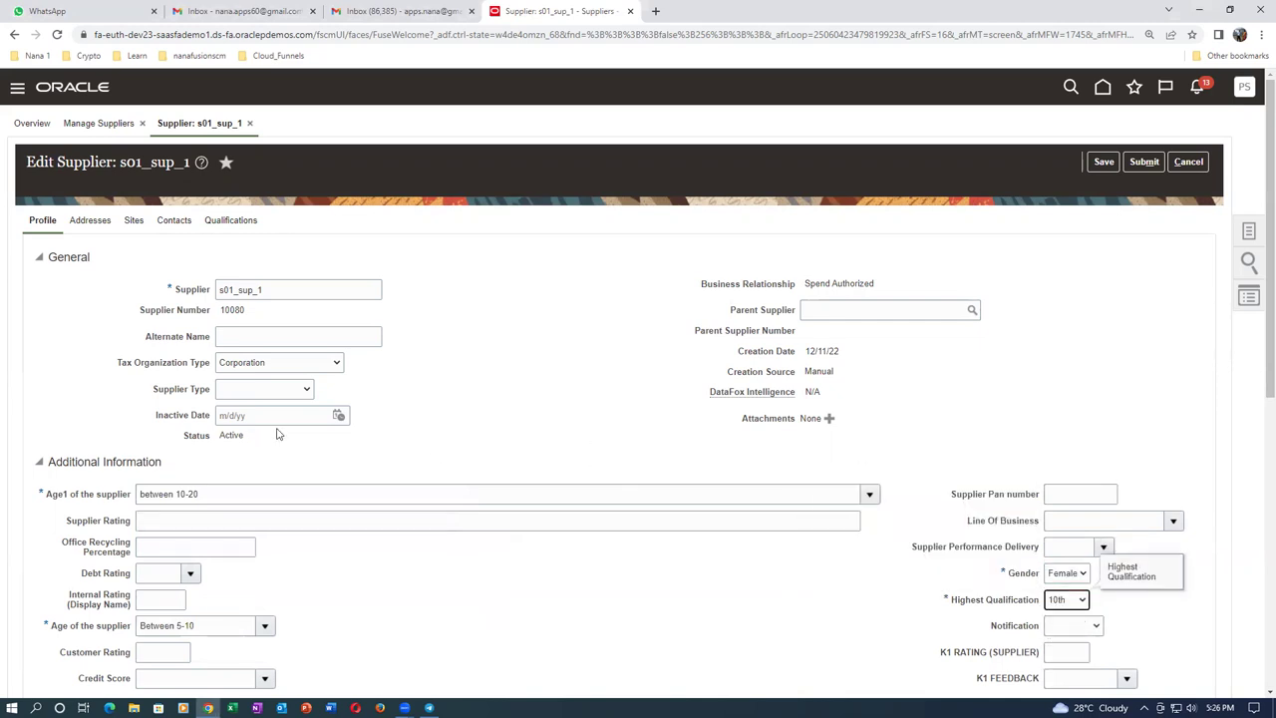
pyautogui.click(69, 402)
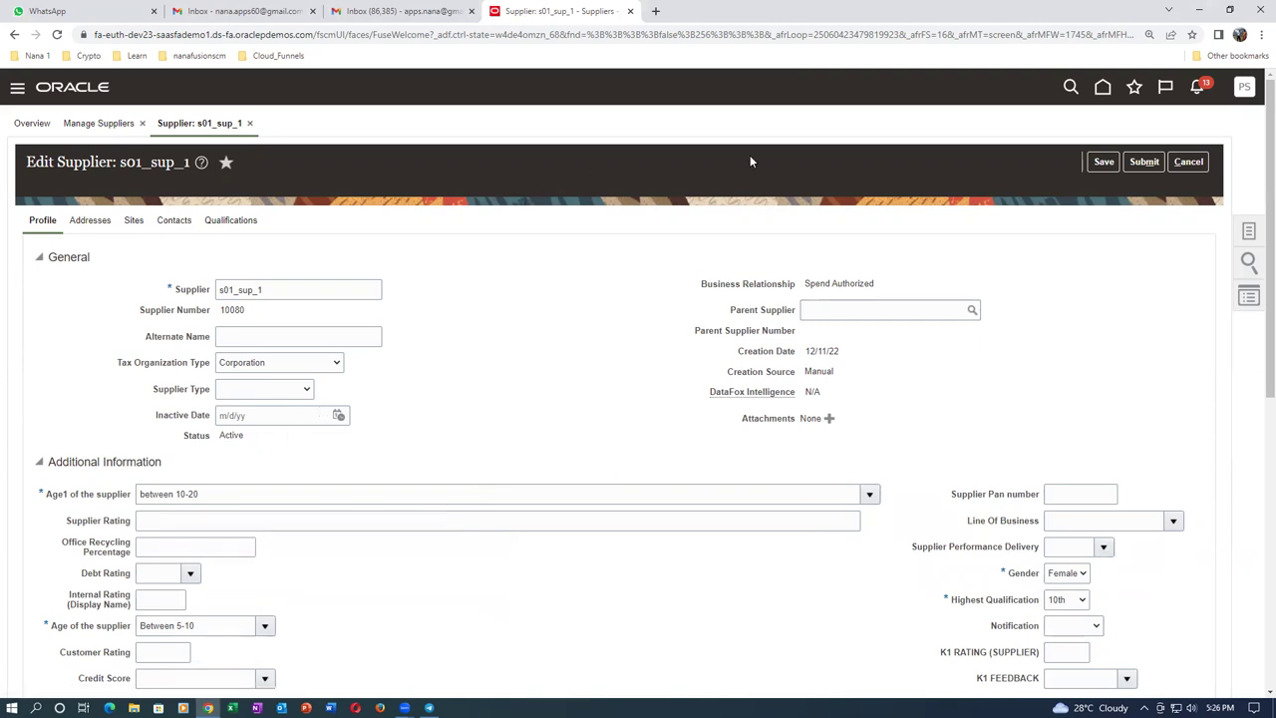
# - Save the s01_sup_1 profile changes
pyautogui.click(1100, 163)
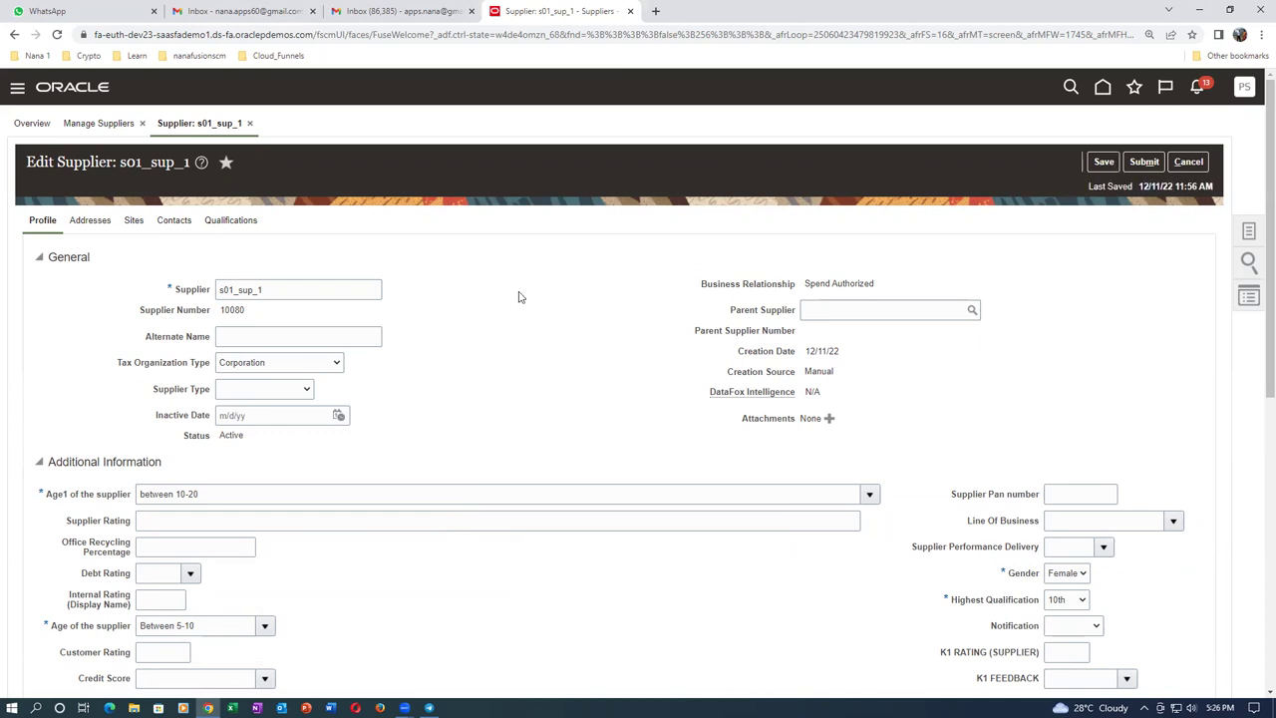
pyautogui.scroll(-2, 516, 294)
pyautogui.scroll(2, 516, 293)
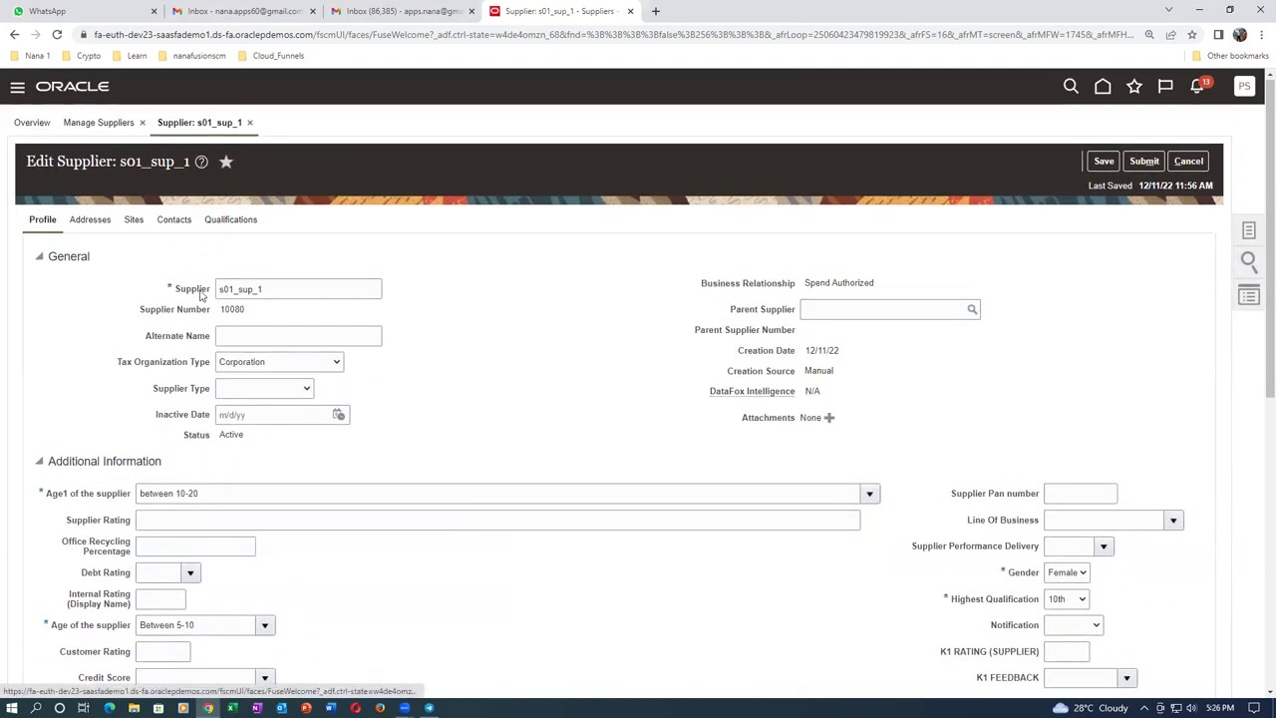
# - Start new address 's01 address 11' in the United States, postal code 10020, Manhattan, New York
pyautogui.click(86, 220)
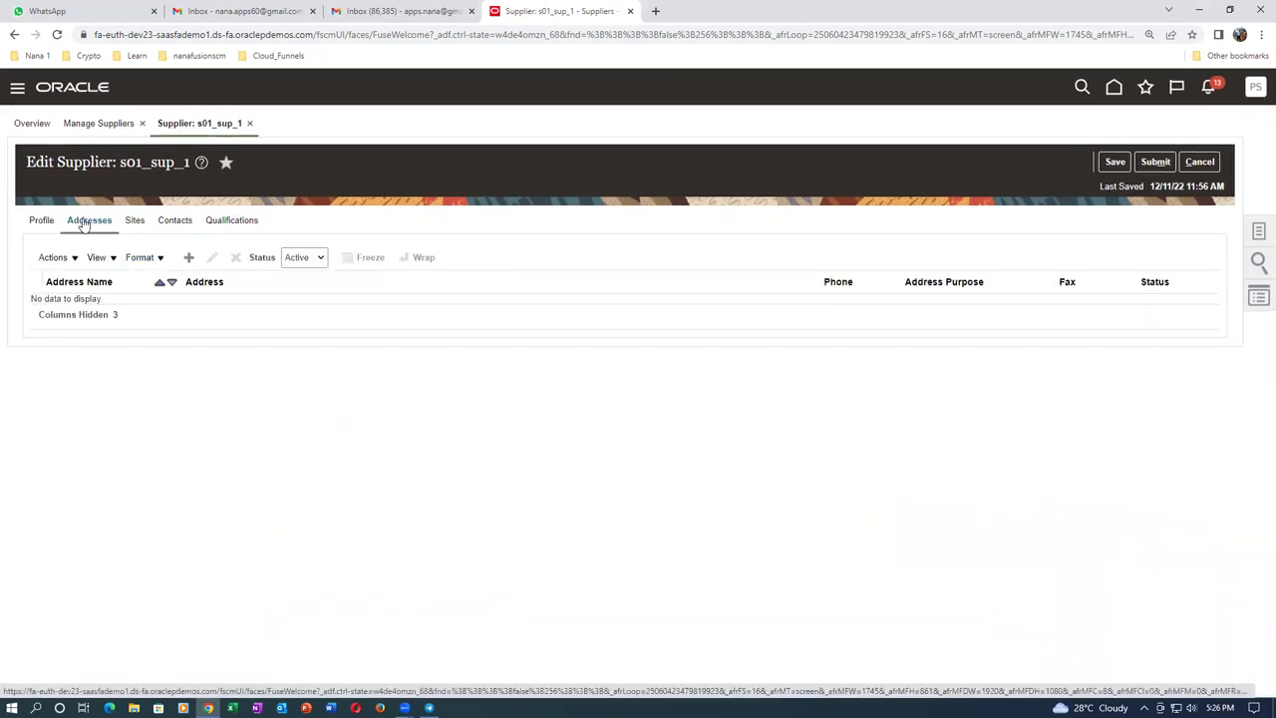
pyautogui.click(190, 260)
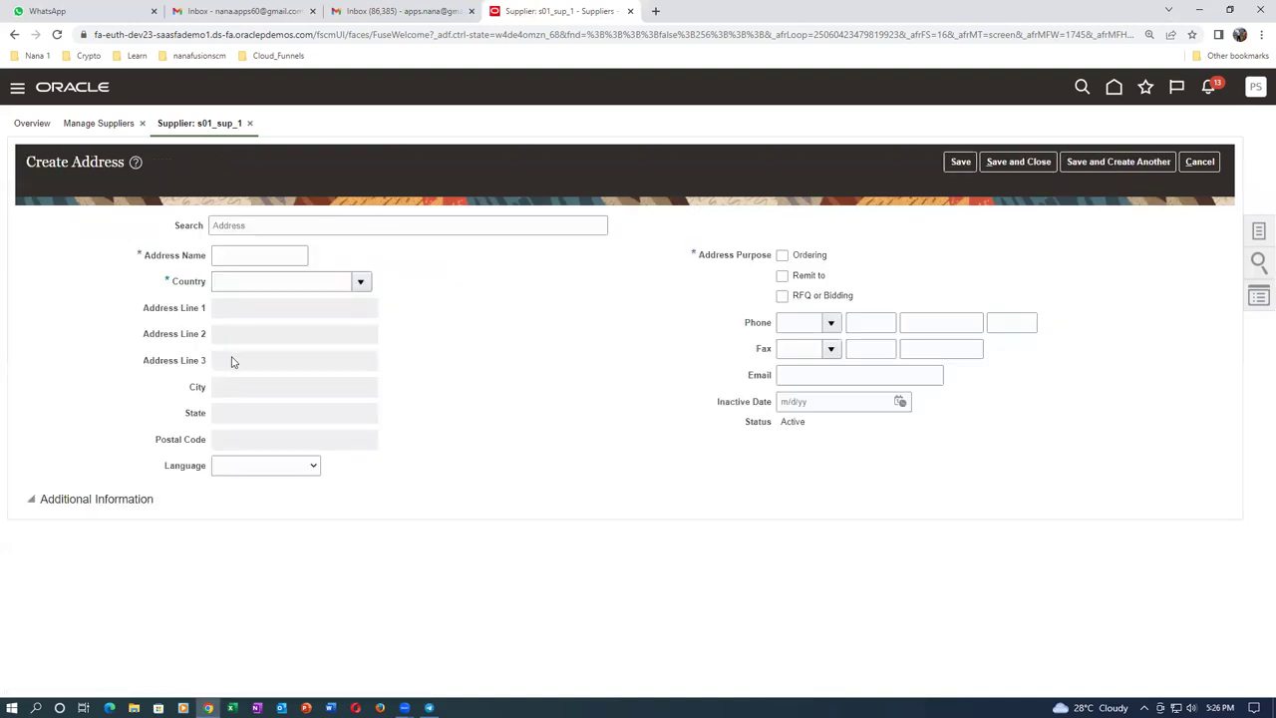
pyautogui.click(250, 257)
pyautogui.write('s01 address 1')
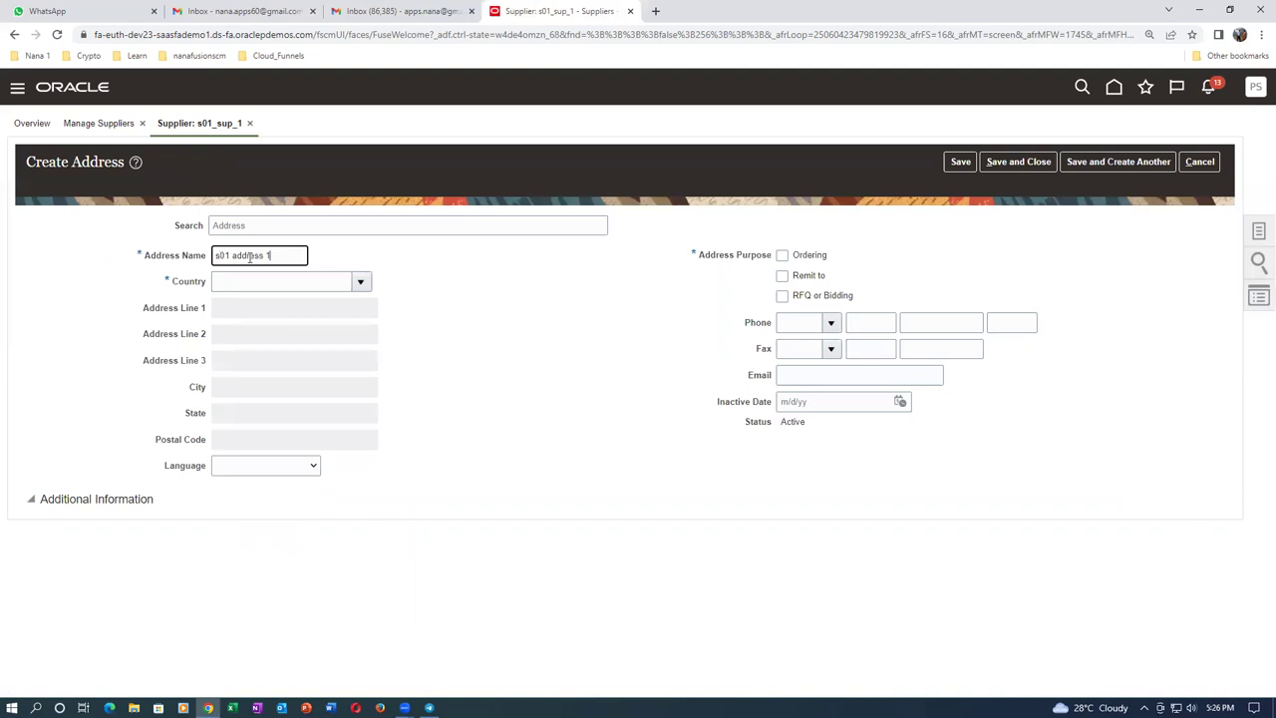
pyautogui.click(259, 281)
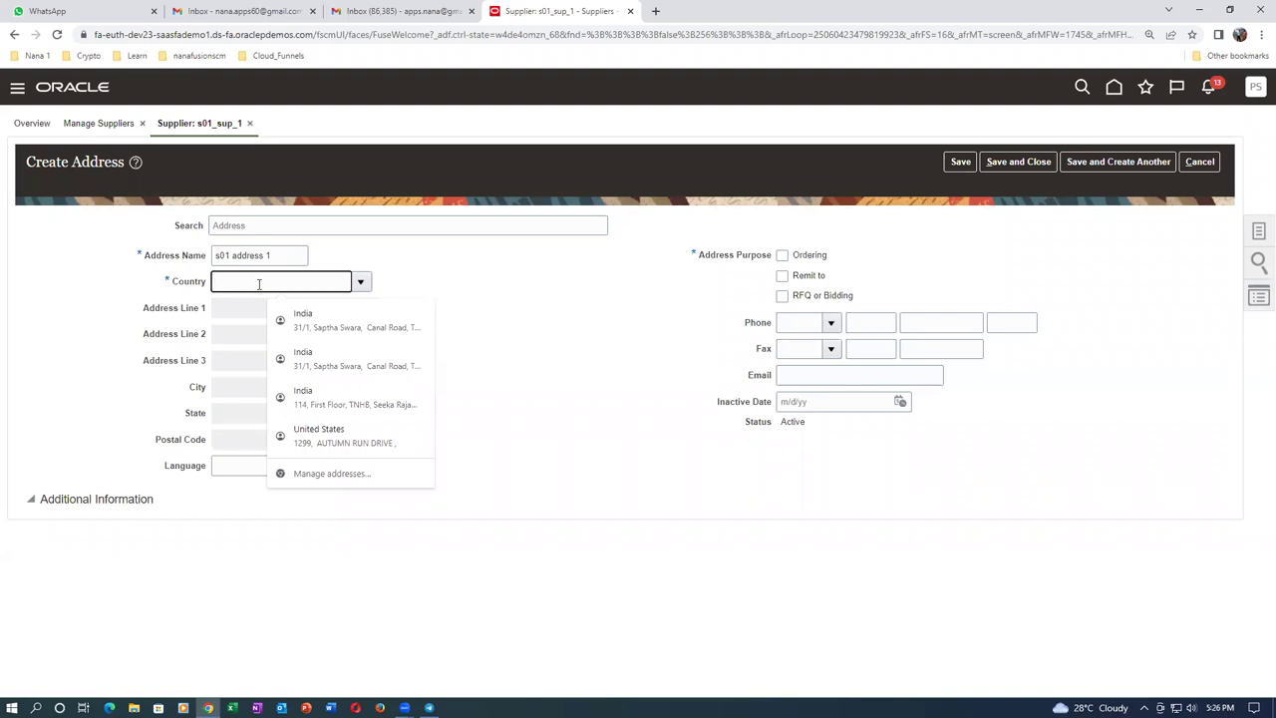
pyautogui.write('united ')
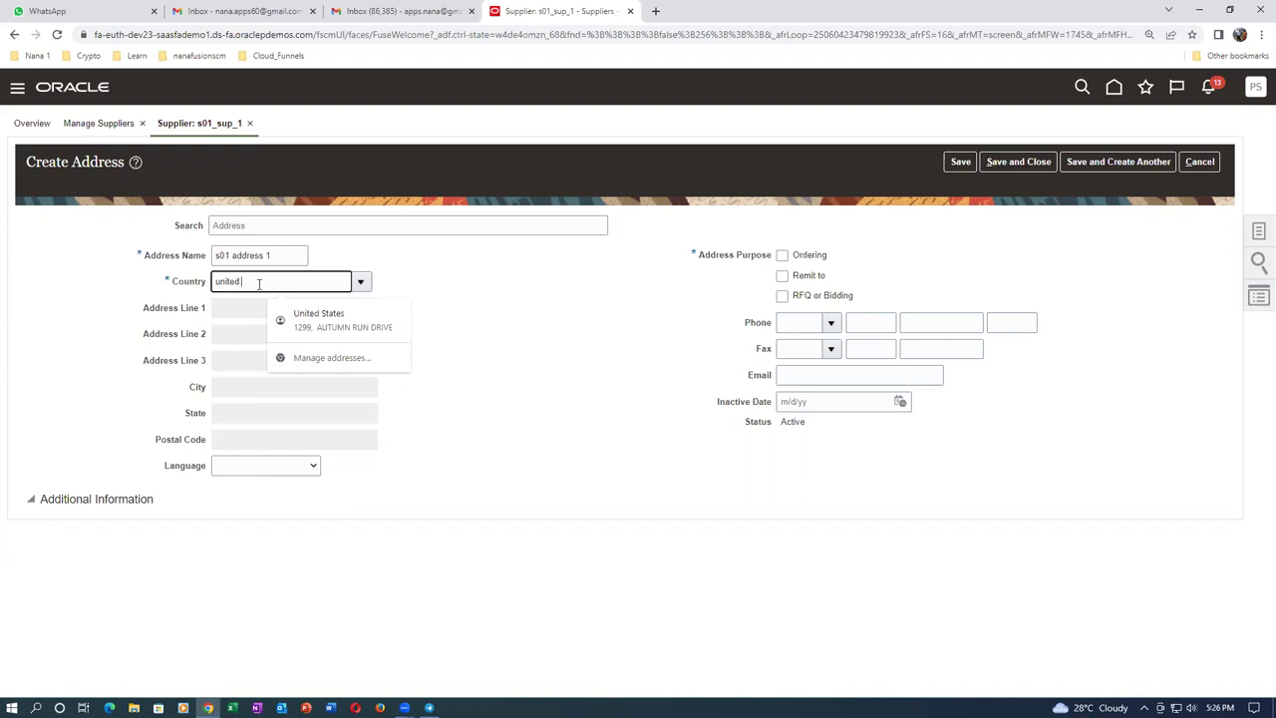
pyautogui.write('sta')
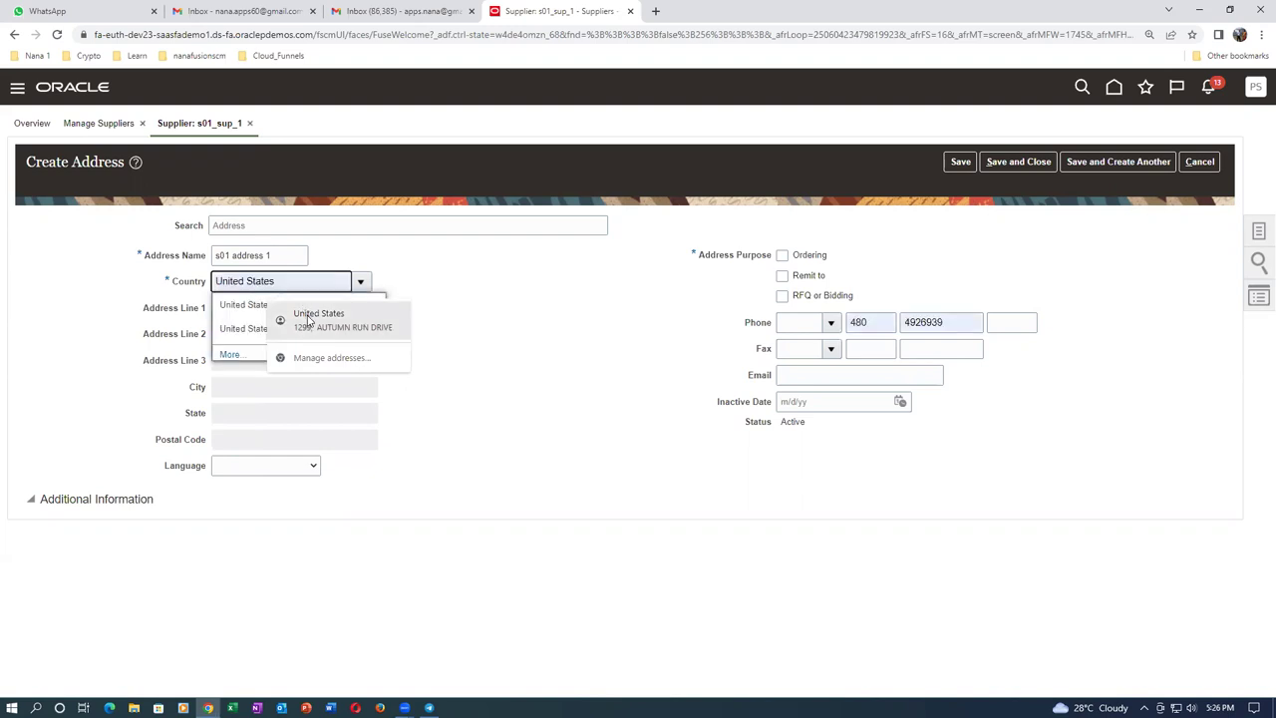
pyautogui.click(251, 309)
pyautogui.click(291, 260)
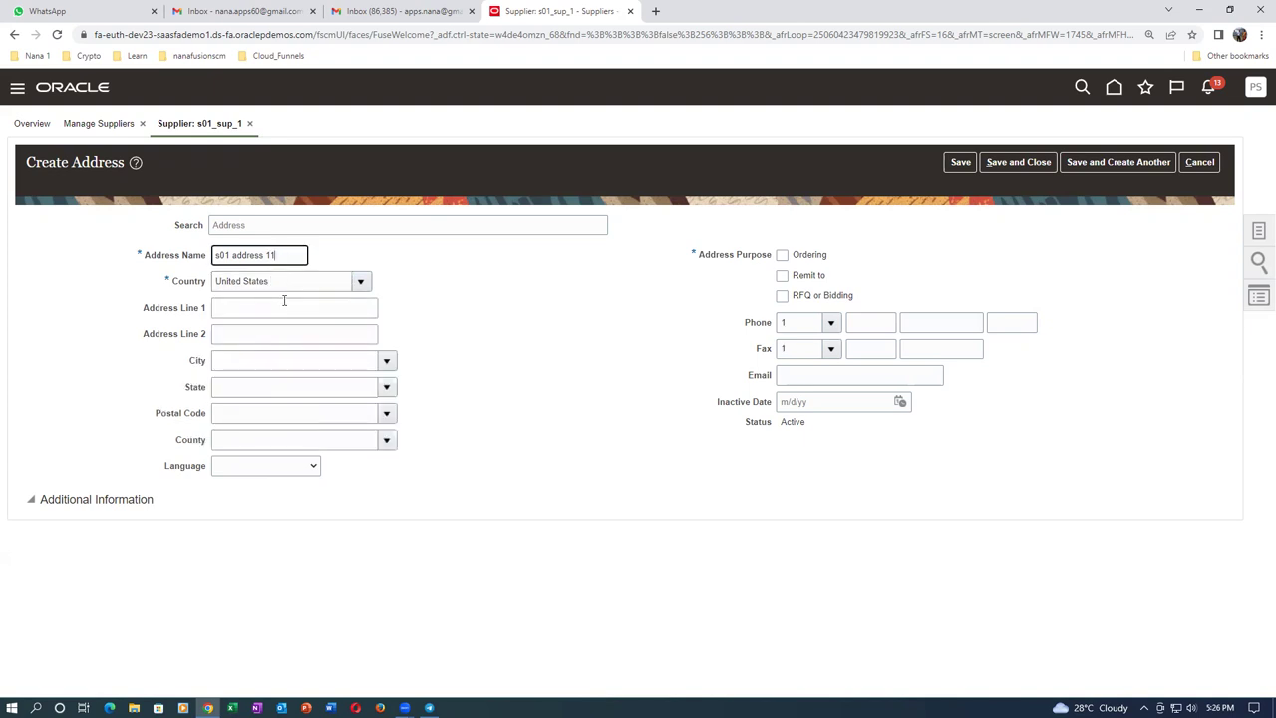
pyautogui.click(257, 307)
pyautogui.click(240, 414)
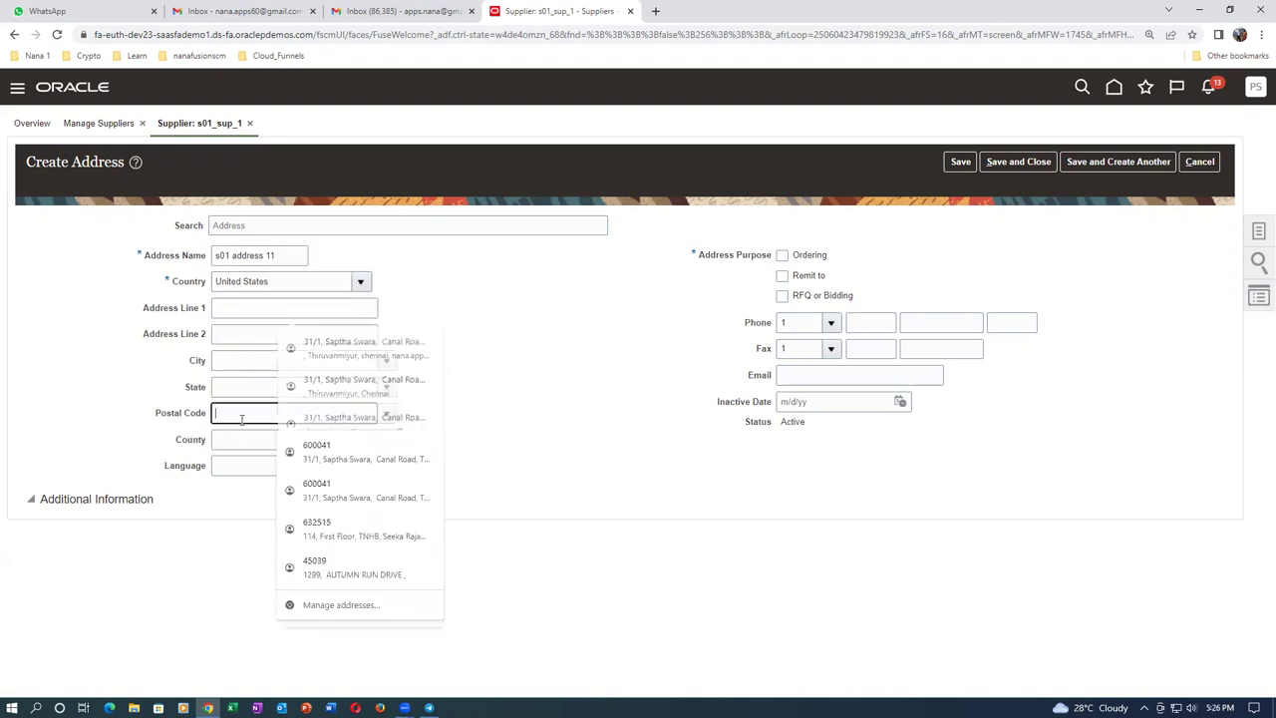
pyautogui.write('10020')
pyautogui.press('Tab')
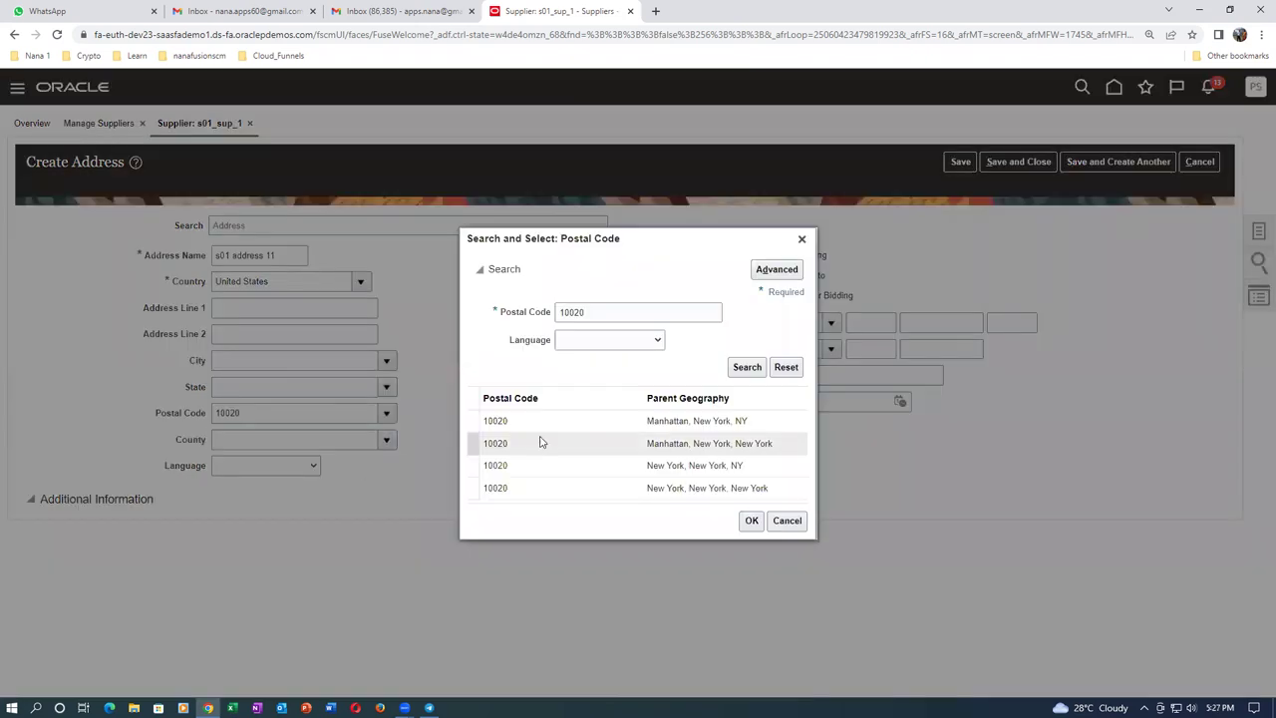
pyautogui.doubleClick(620, 446)
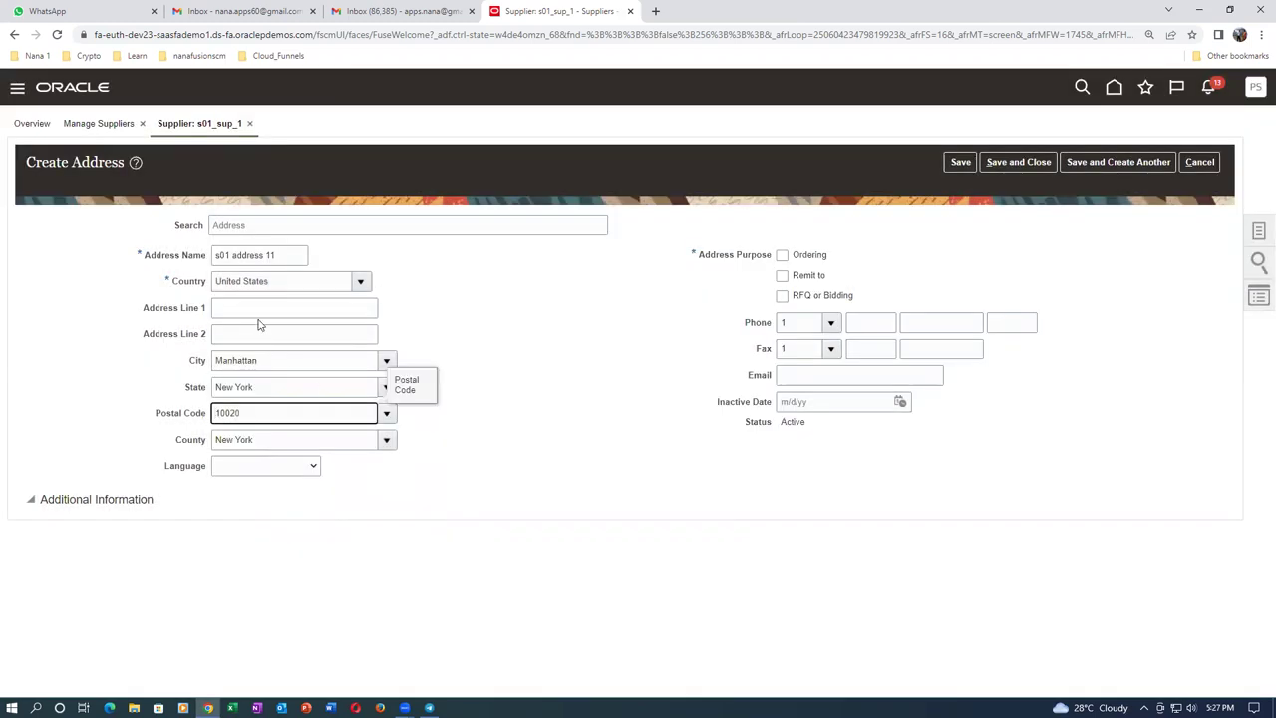
# - Enter line 1 's01 address line 11', tick Ordering and Remit to, add an e-mail, and save
pyautogui.click(256, 307)
pyautogui.write('s01 a')
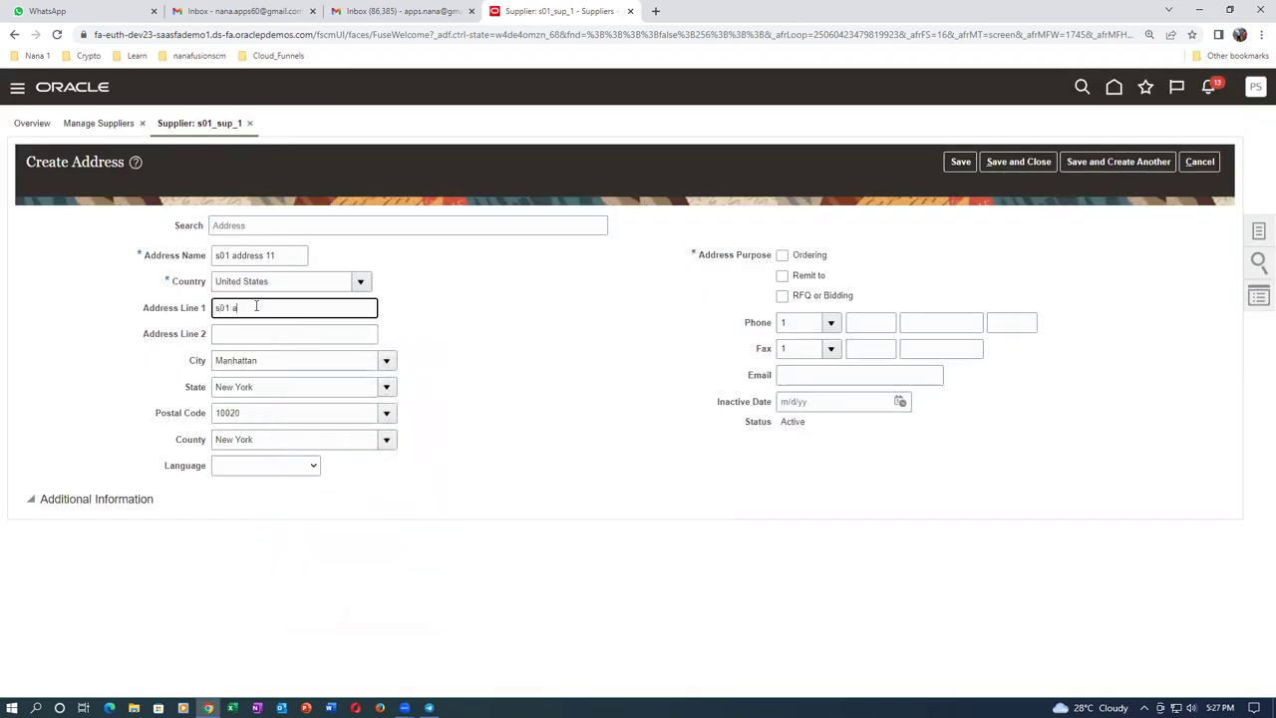
pyautogui.write('ddress line 11')
pyautogui.click(783, 257)
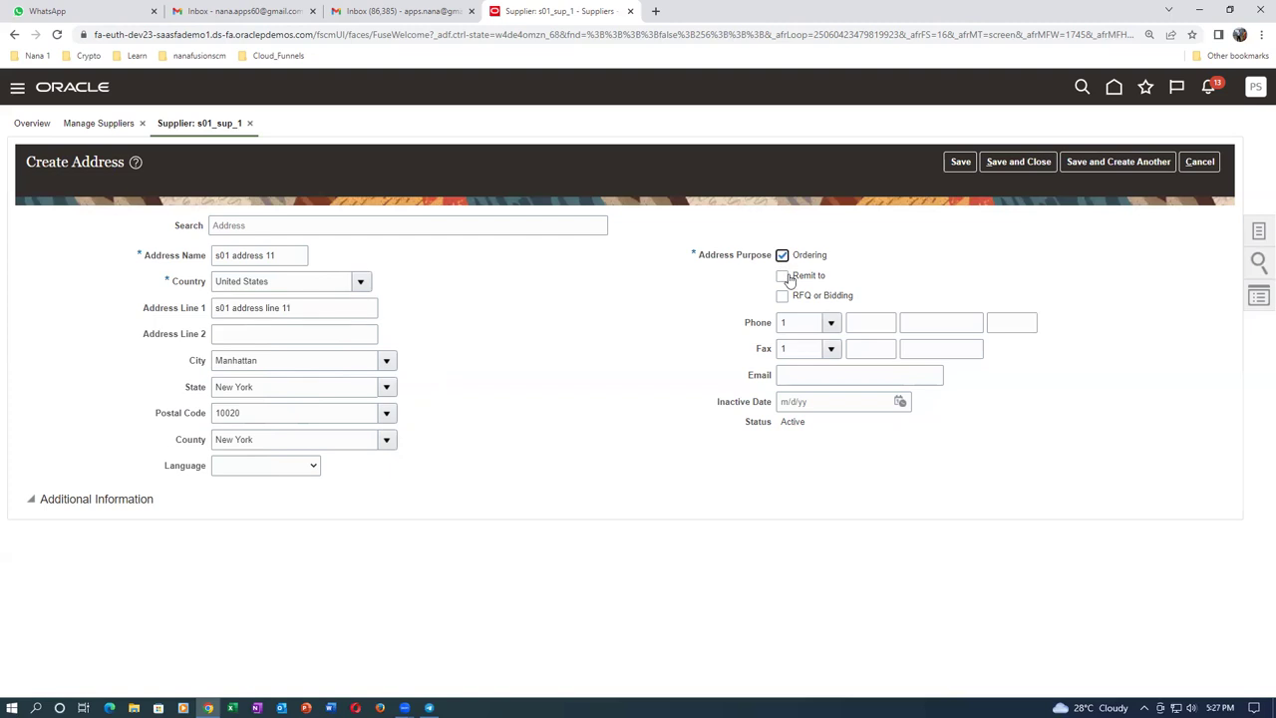
pyautogui.click(783, 277)
pyautogui.click(806, 375)
pyautogui.press('Tab')
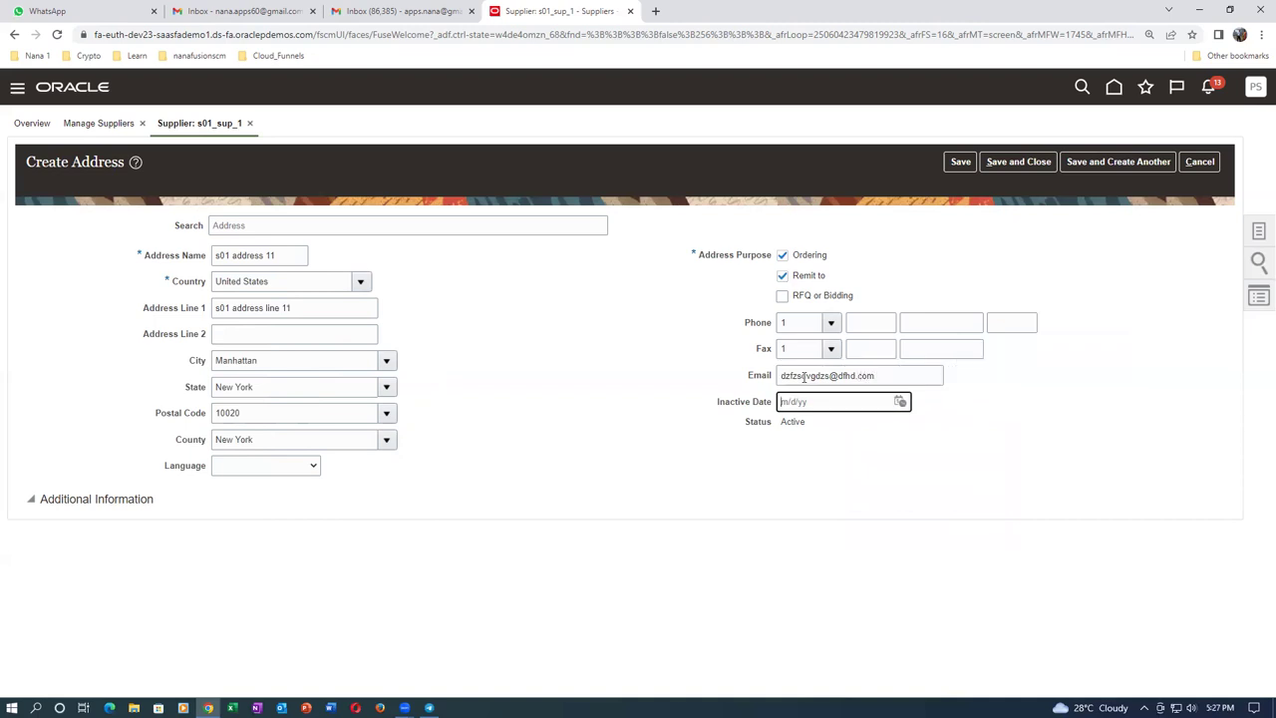
pyautogui.click(1024, 165)
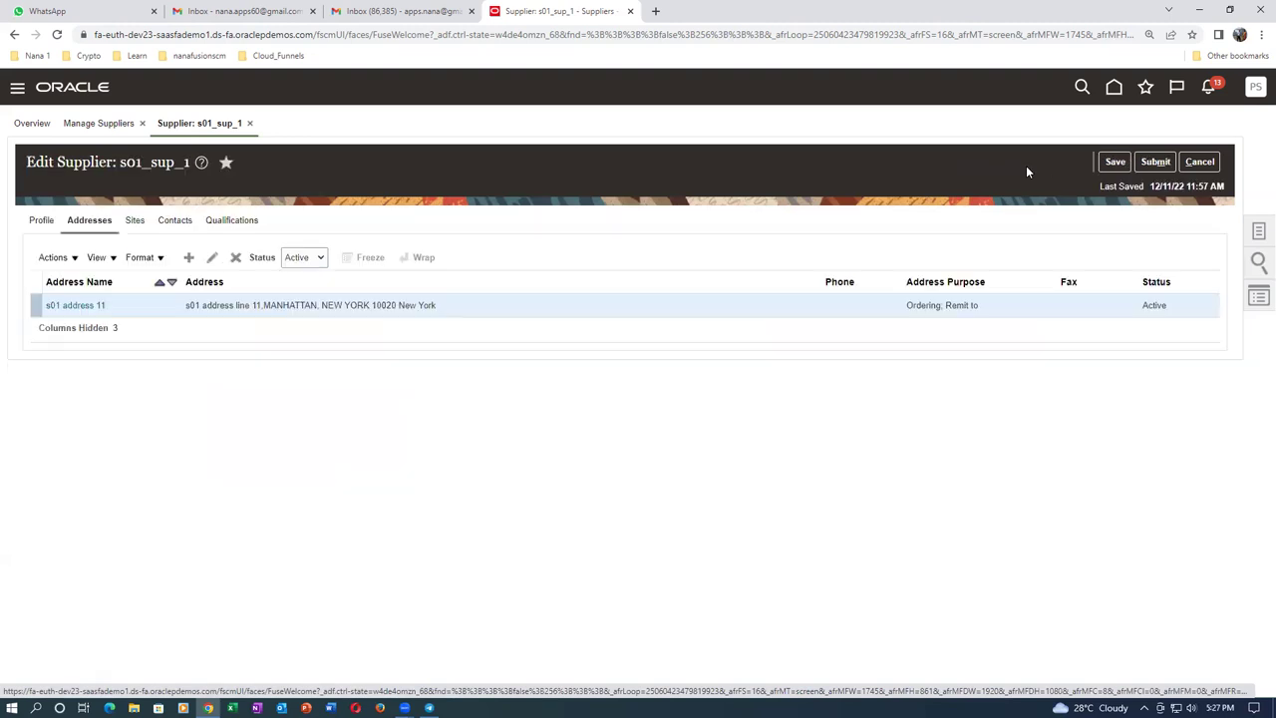
# - Submit the supplier changes, dismiss the confirmation, and rerun the s01 supplier search
pyautogui.click(1156, 162)
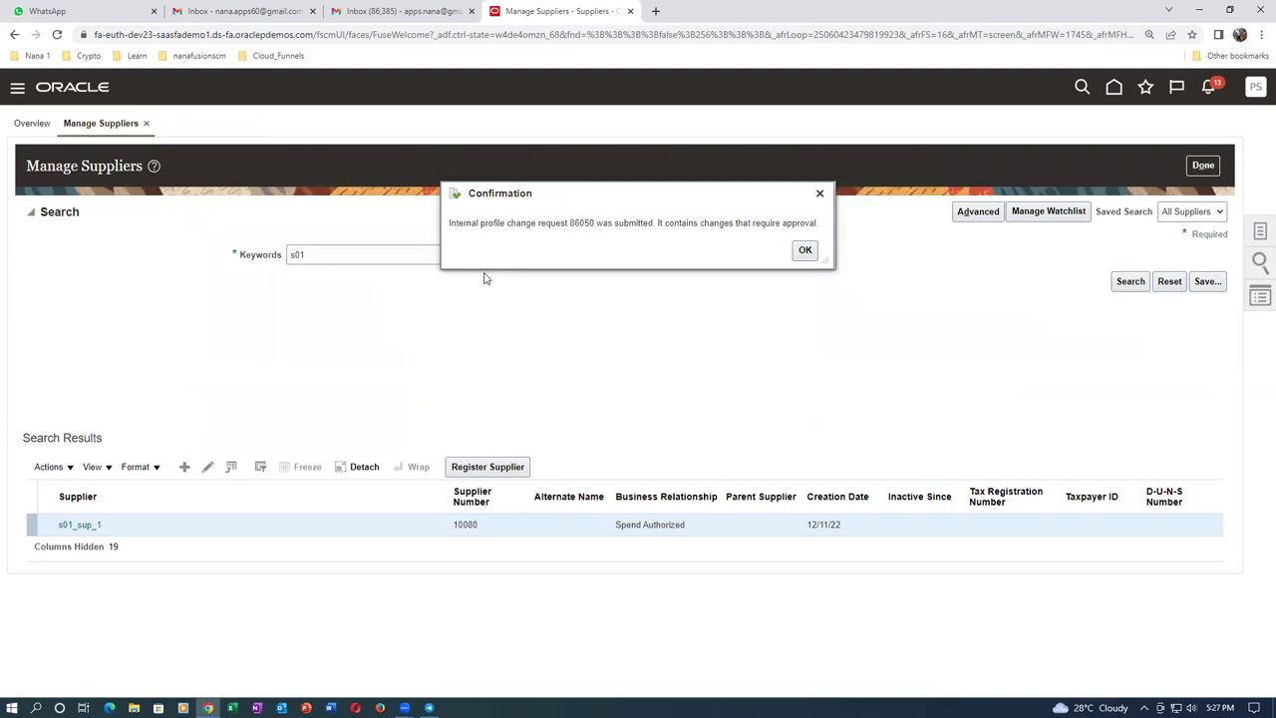
pyautogui.click(805, 251)
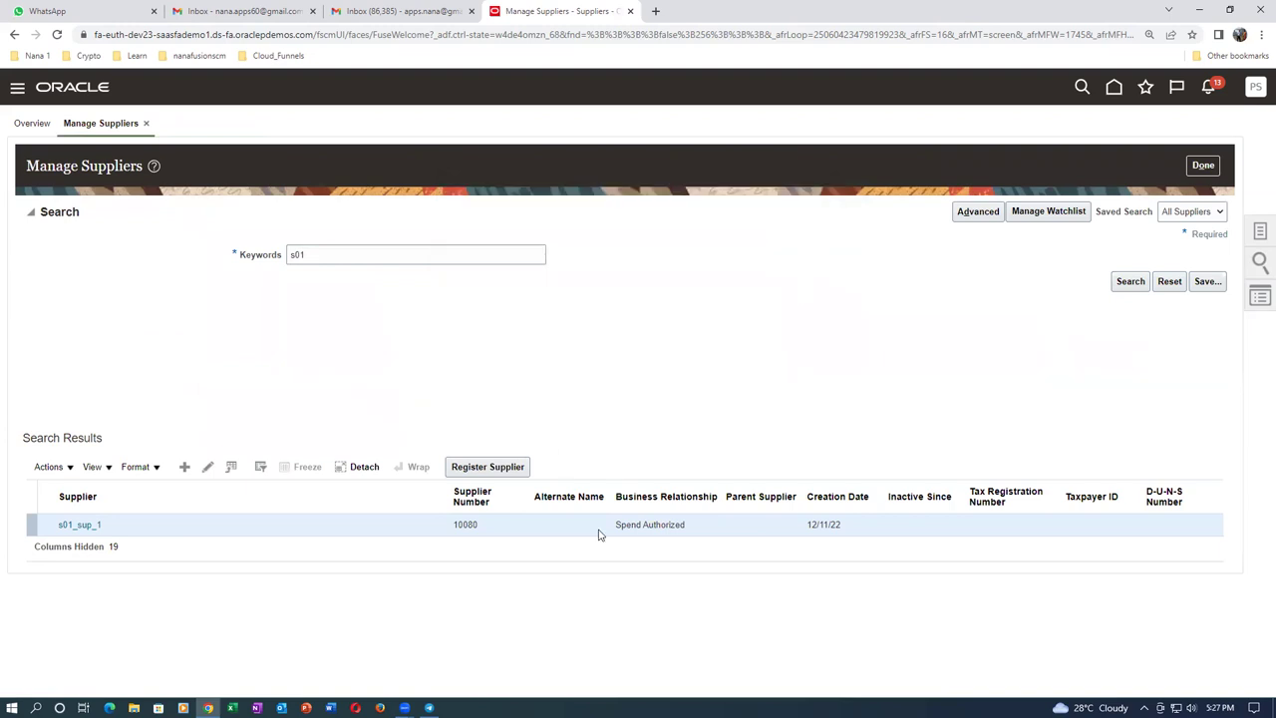
pyautogui.click(1131, 282)
pyautogui.click(1133, 283)
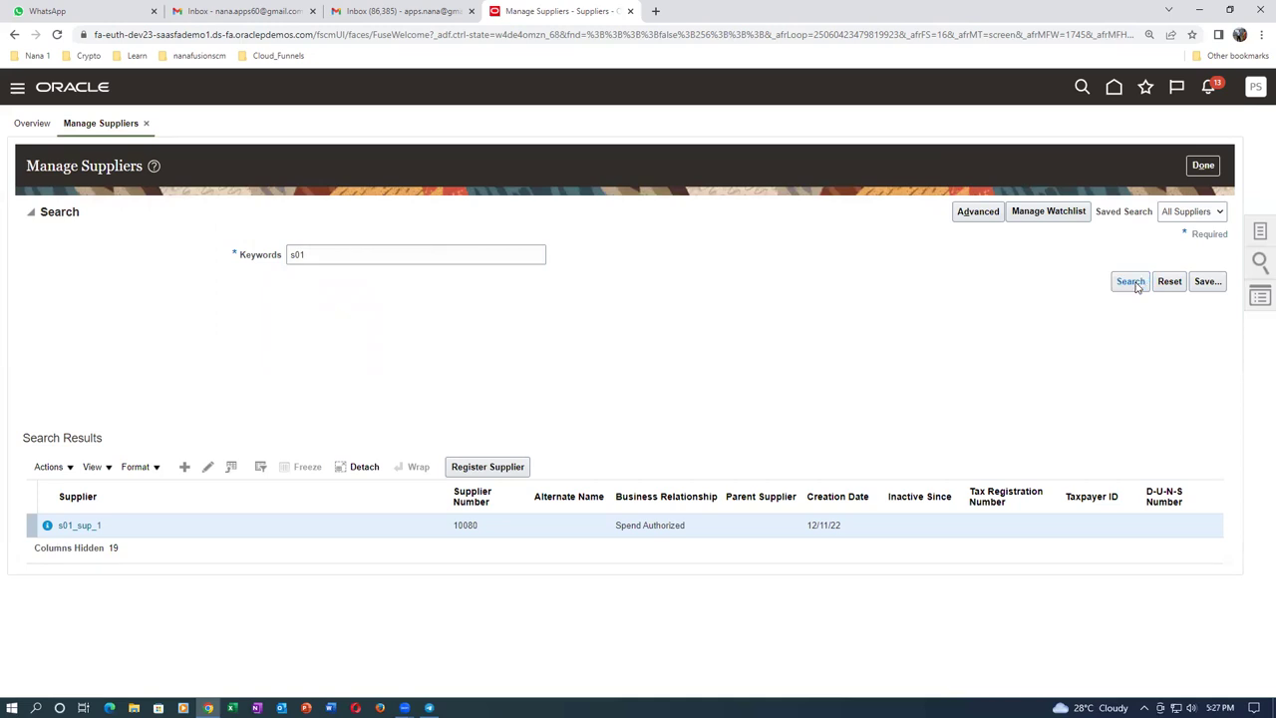
pyautogui.click(1133, 284)
pyautogui.click(1131, 283)
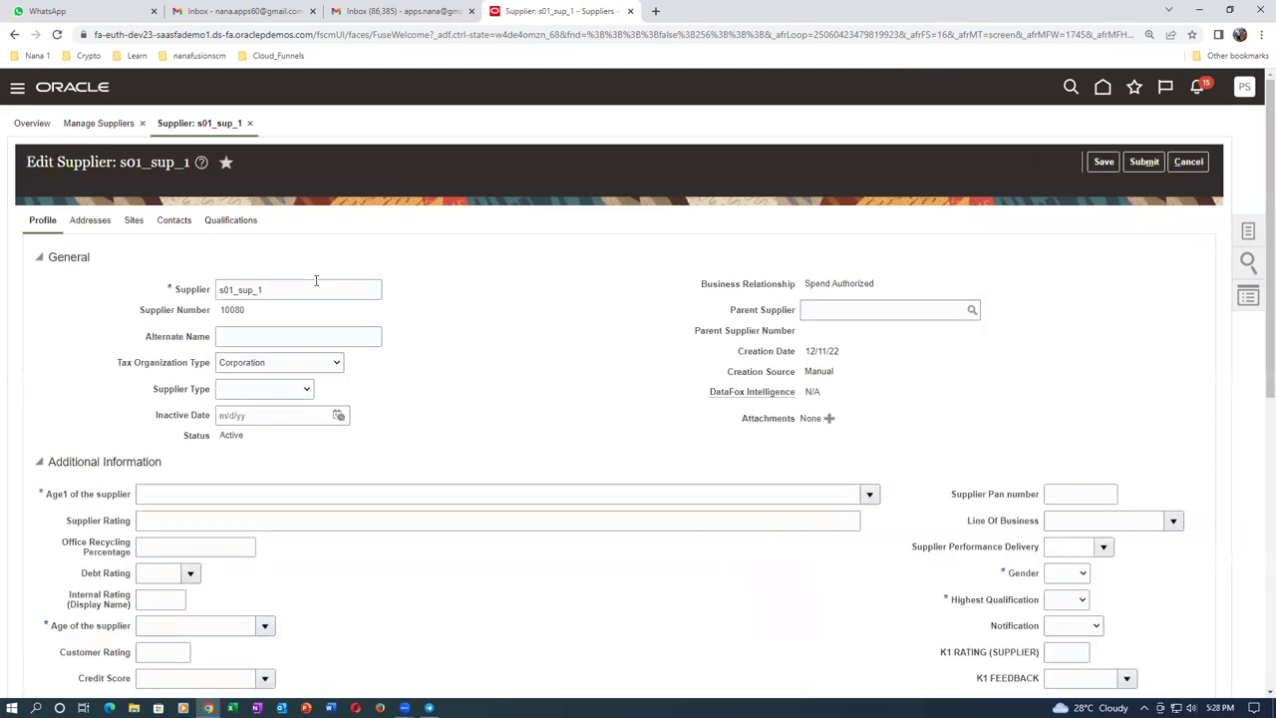
# - Set Age1 of the supplier to between 10-20 and Age of the supplier to Less than 5yrs
pyautogui.click(91, 224)
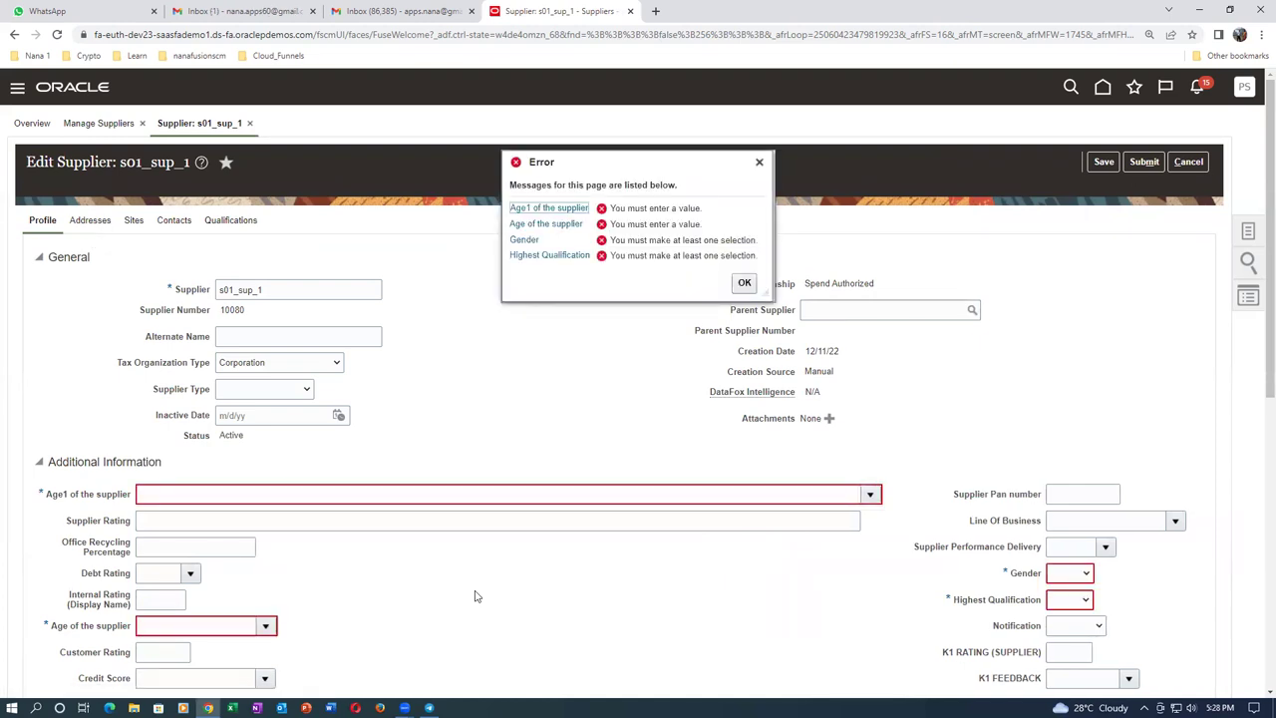
pyautogui.click(870, 493)
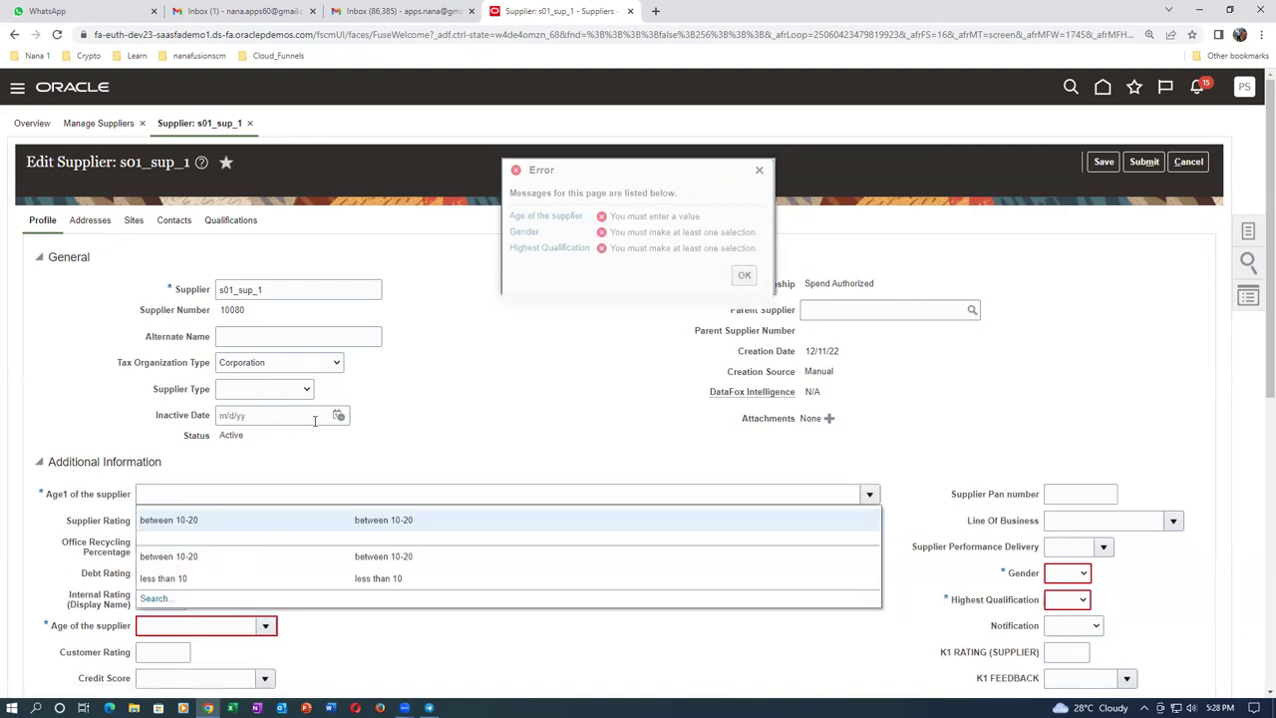
pyautogui.click(199, 520)
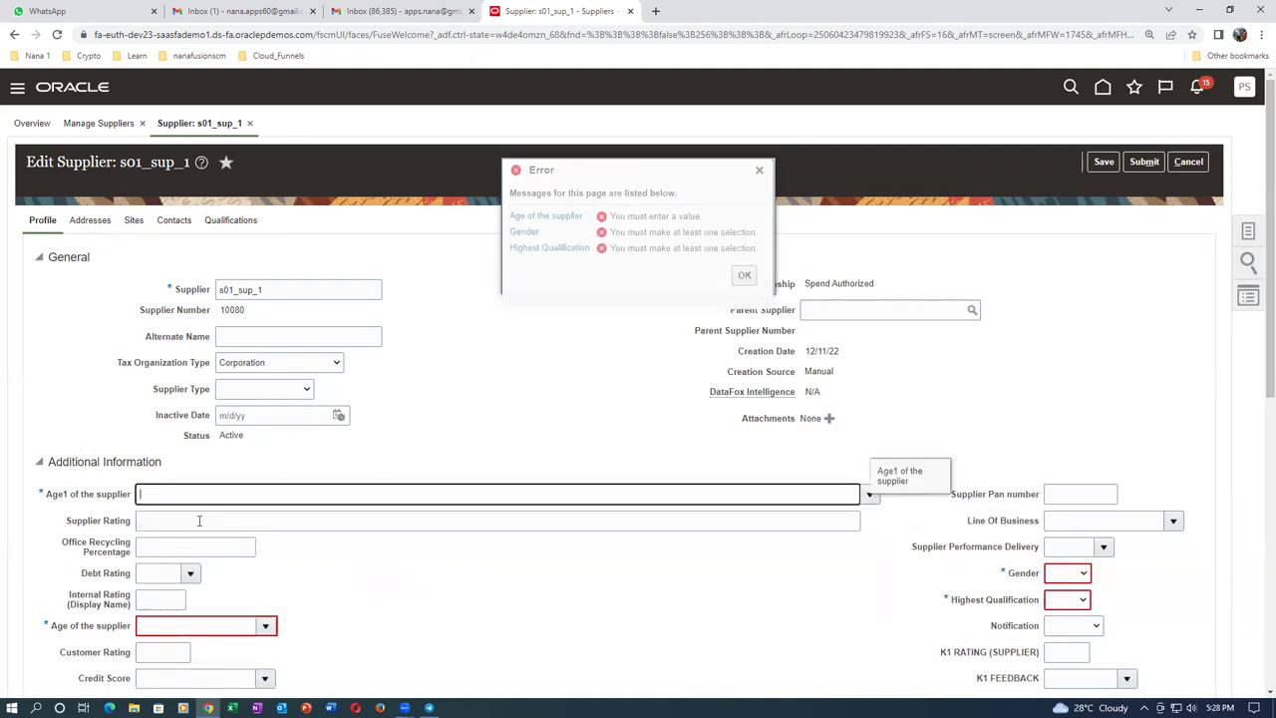
pyautogui.click(265, 626)
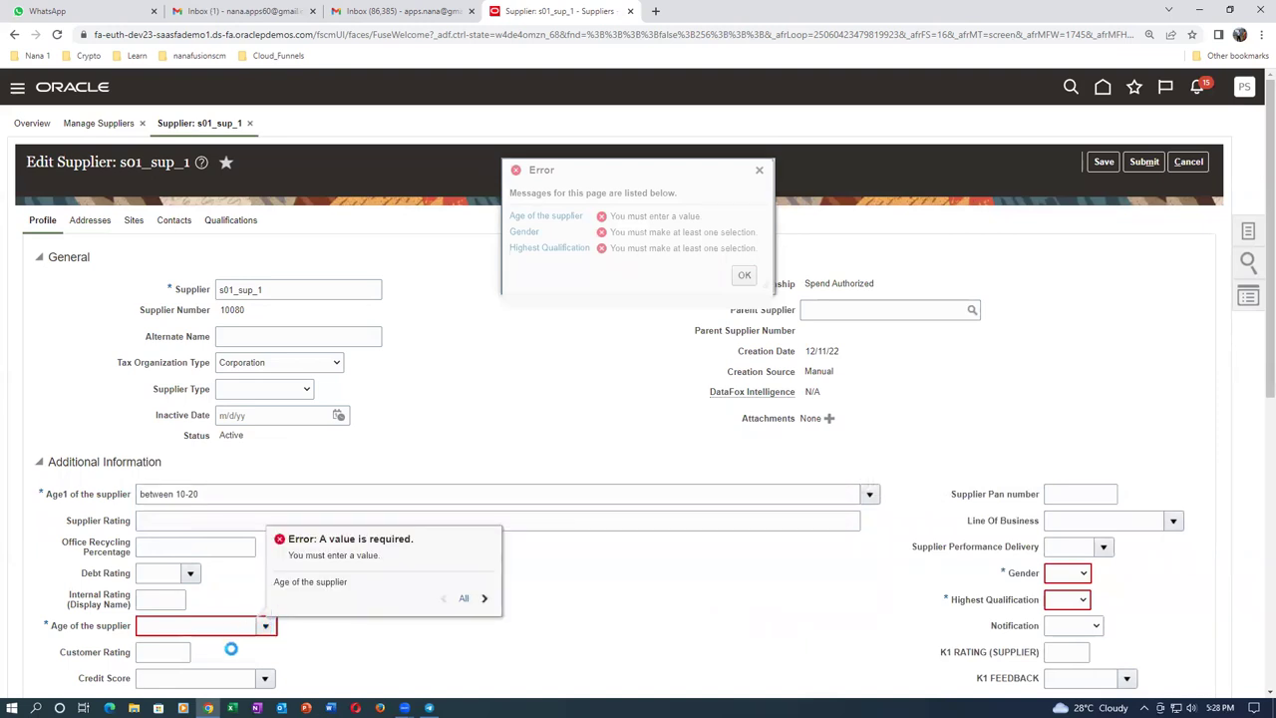
pyautogui.click(227, 554)
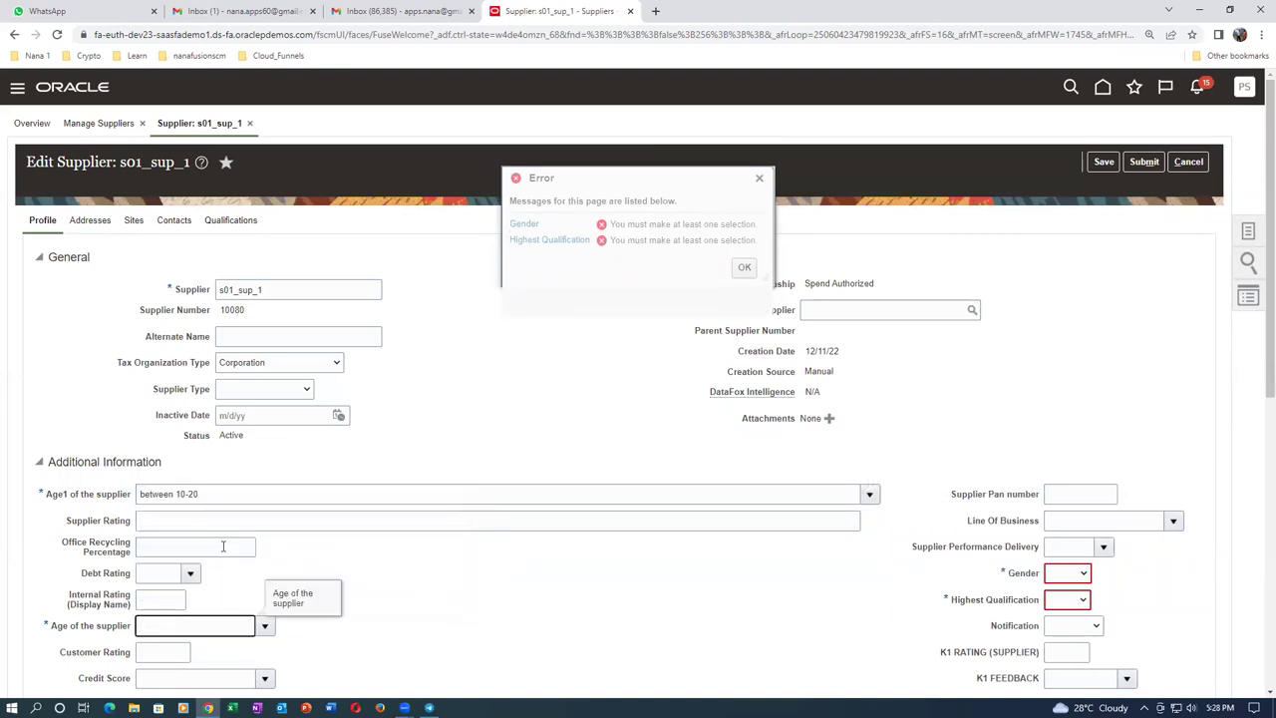
pyautogui.press('Down')
pyautogui.click(266, 625)
pyautogui.click(267, 626)
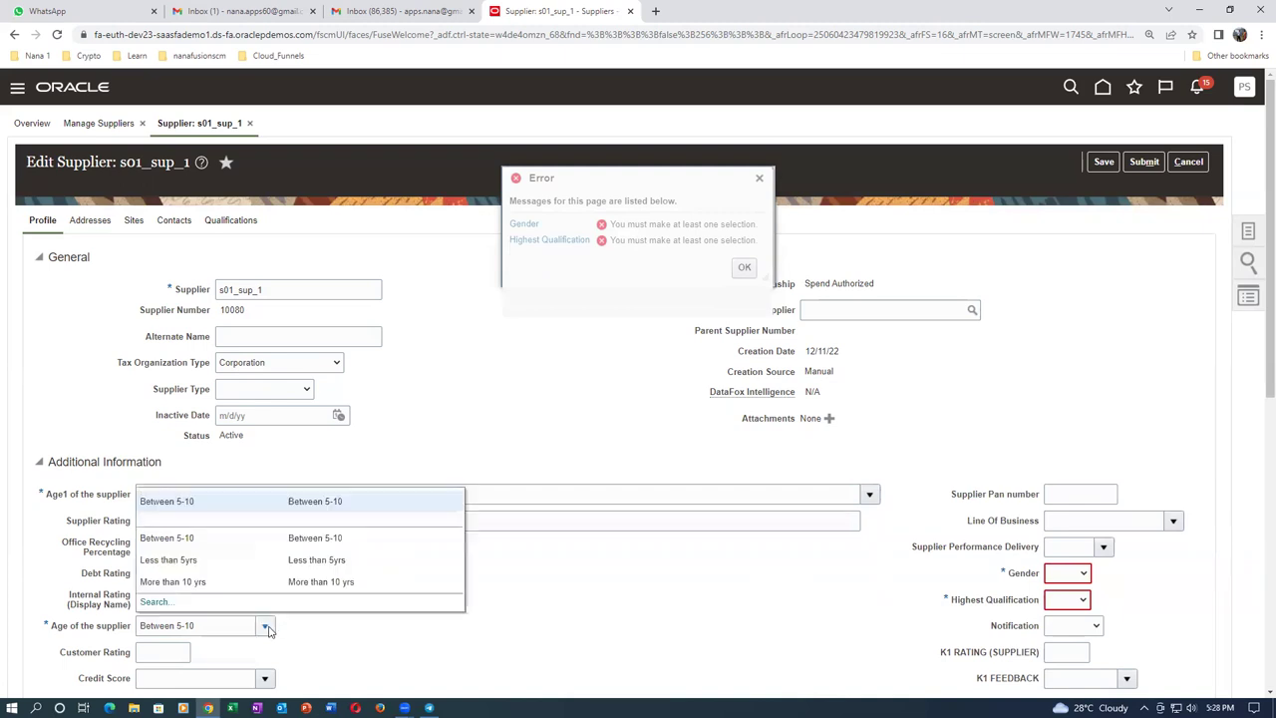
pyautogui.click(227, 566)
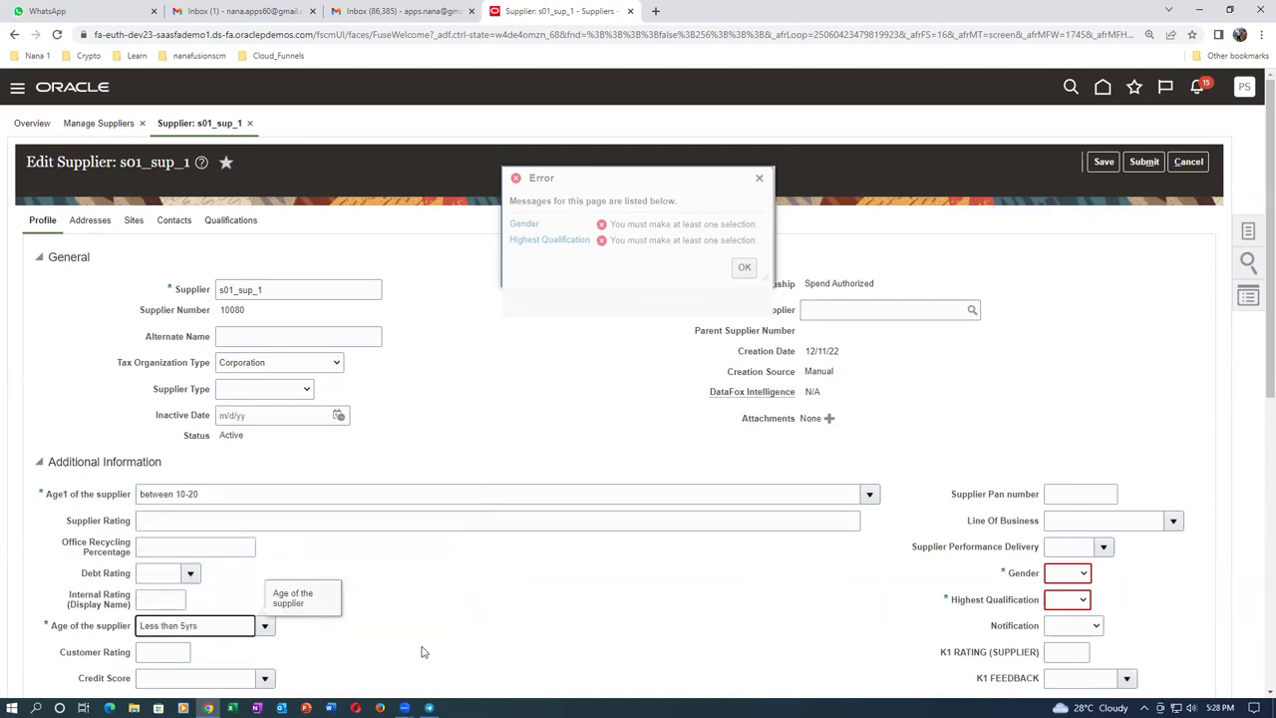
# - Set Gender to Female and Highest Qualification to 10th, then save the profile
pyautogui.hotkey('alt', 'Down')
pyautogui.press('Down')
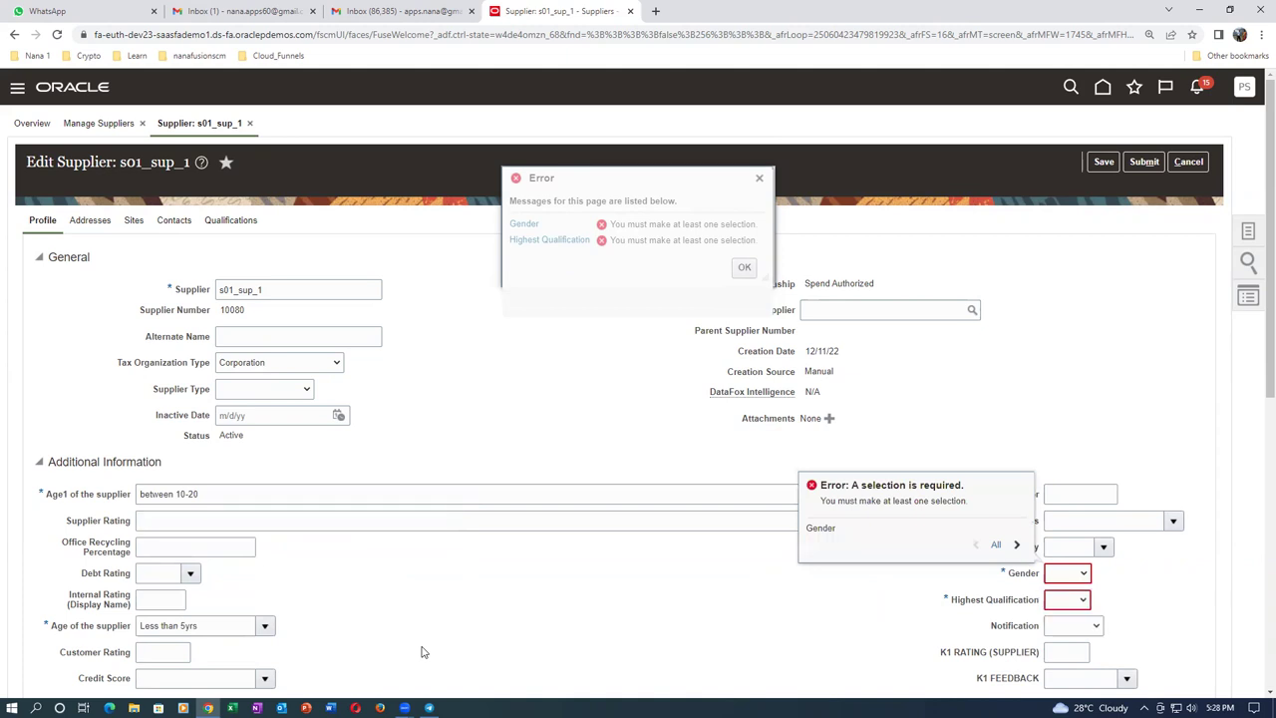
pyautogui.press('Return')
pyautogui.press('Tab')
pyautogui.hotkey('alt', 'Down')
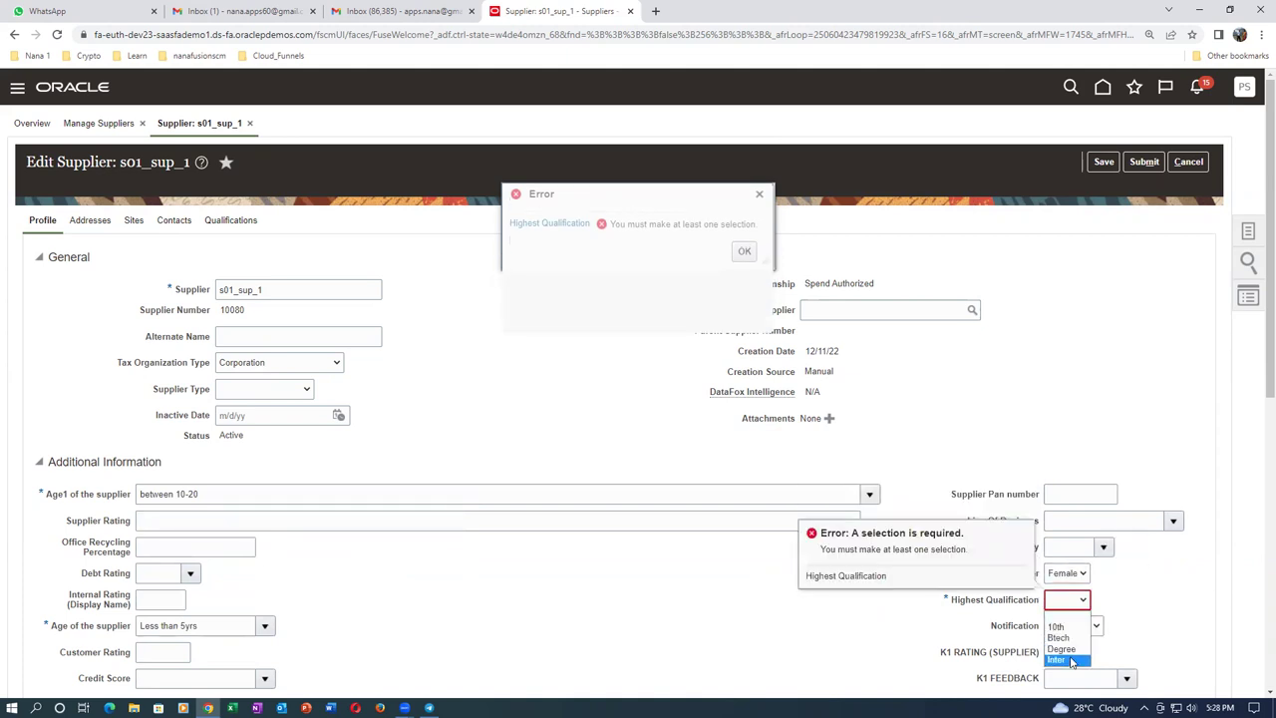
pyautogui.click(1076, 627)
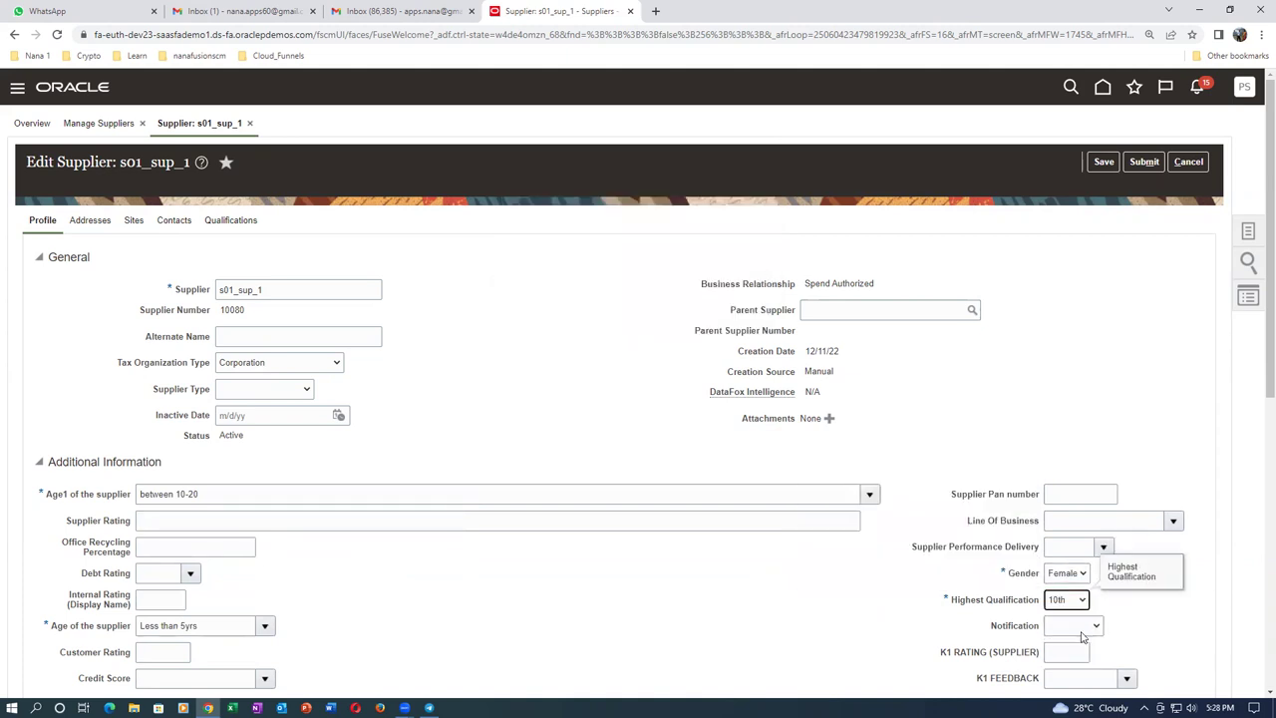
pyautogui.click(629, 422)
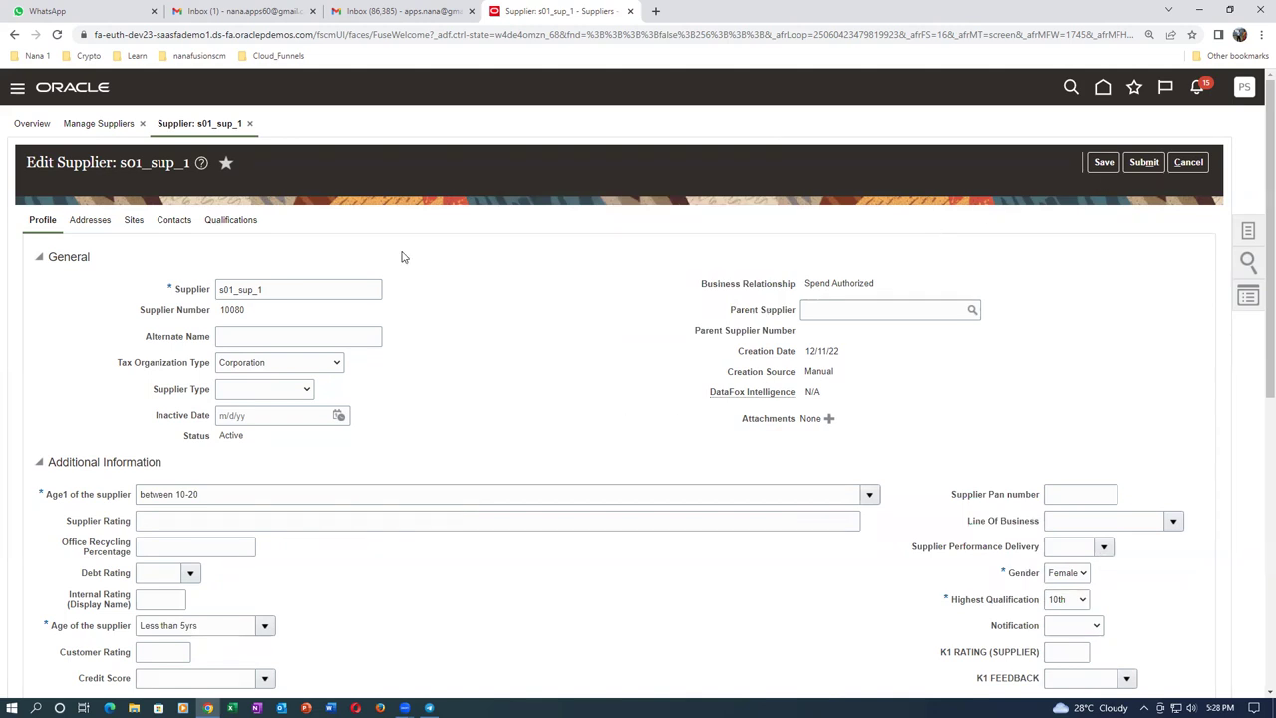
pyautogui.click(1103, 162)
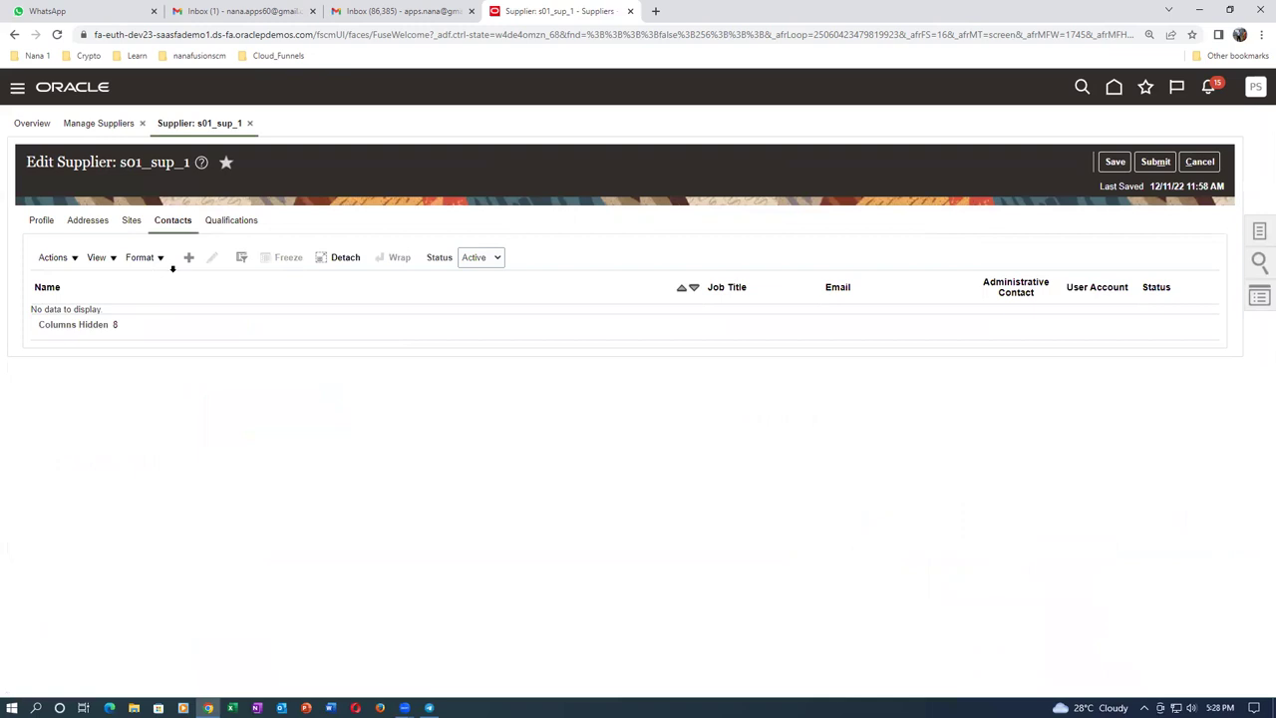
pyautogui.click(188, 257)
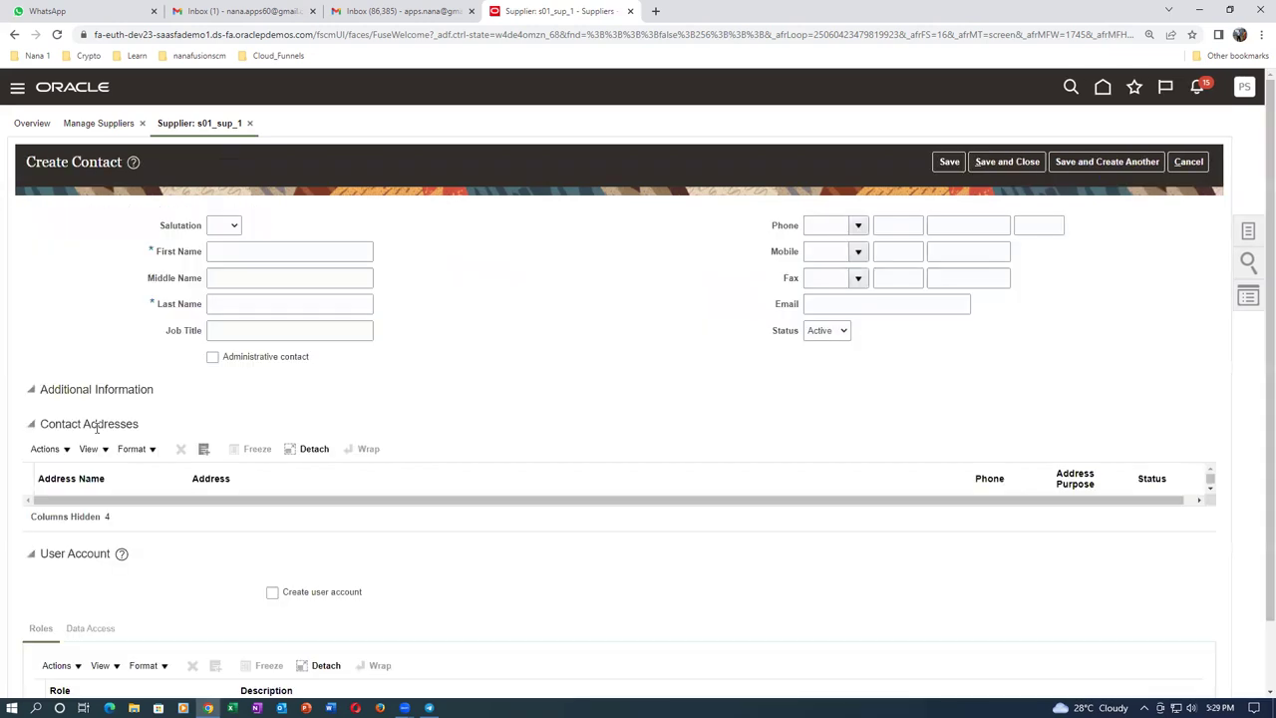
pyautogui.click(46, 448)
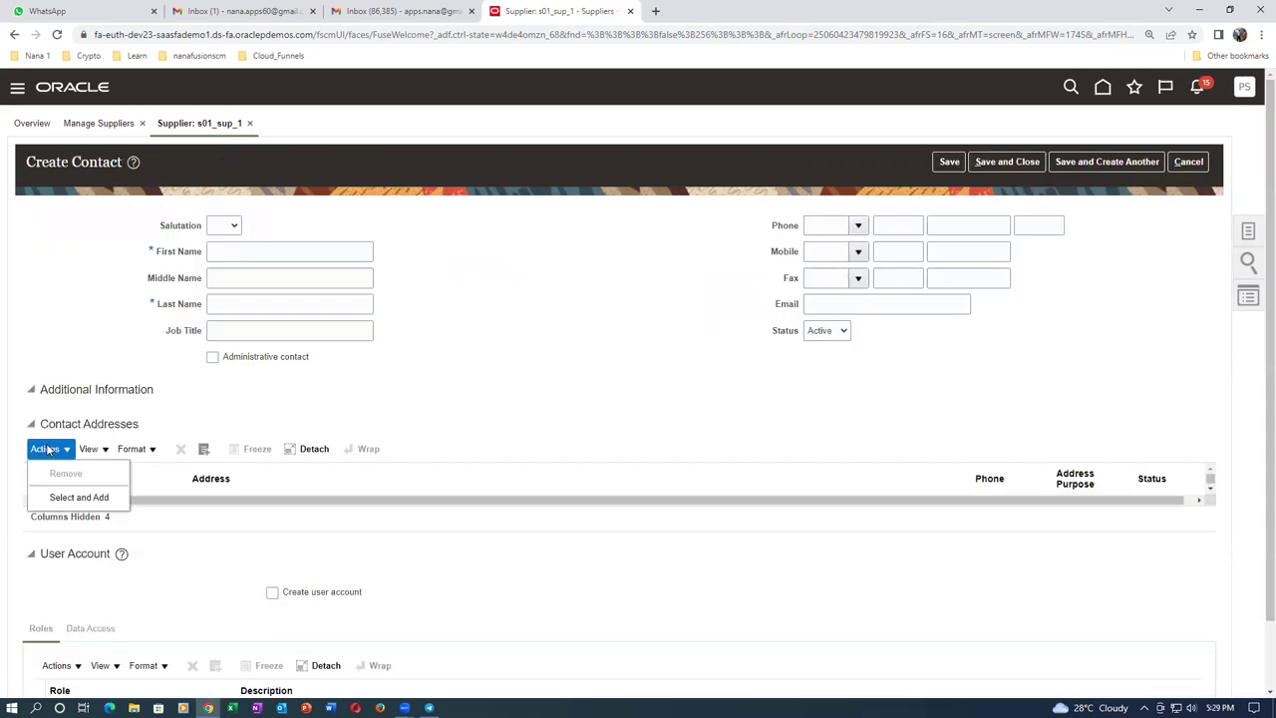
pyautogui.click(65, 496)
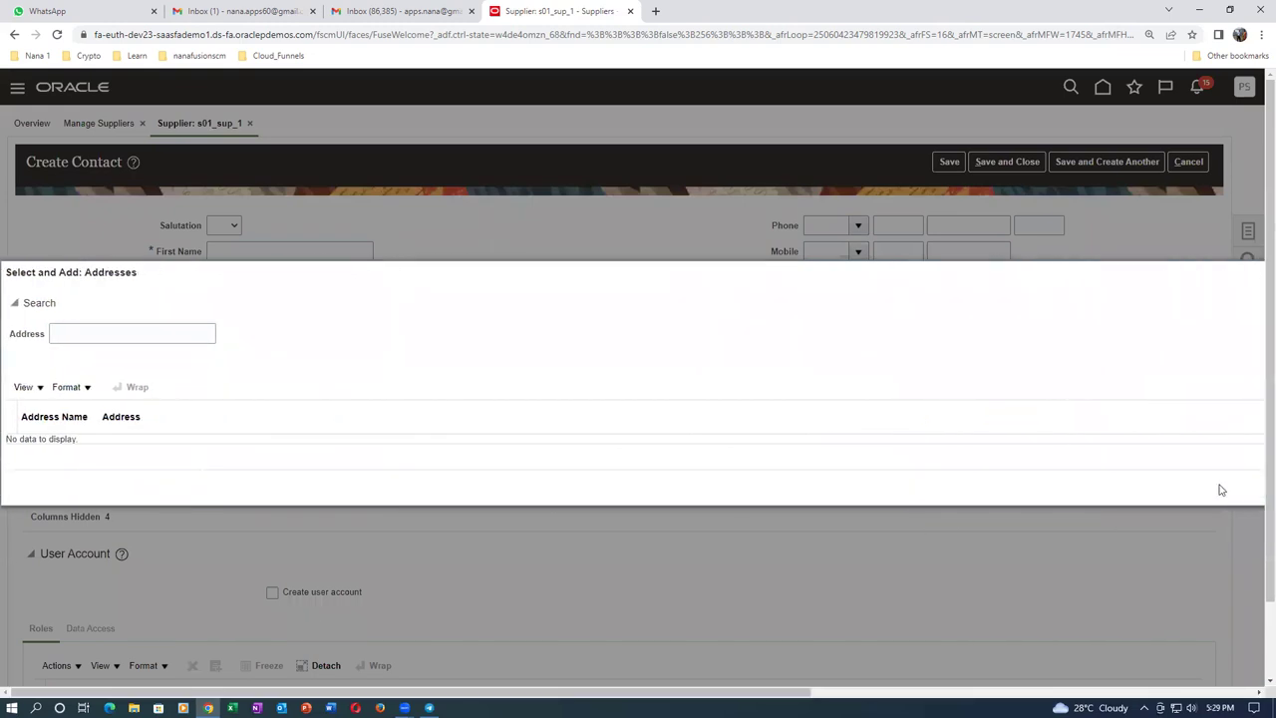
pyautogui.press('Escape')
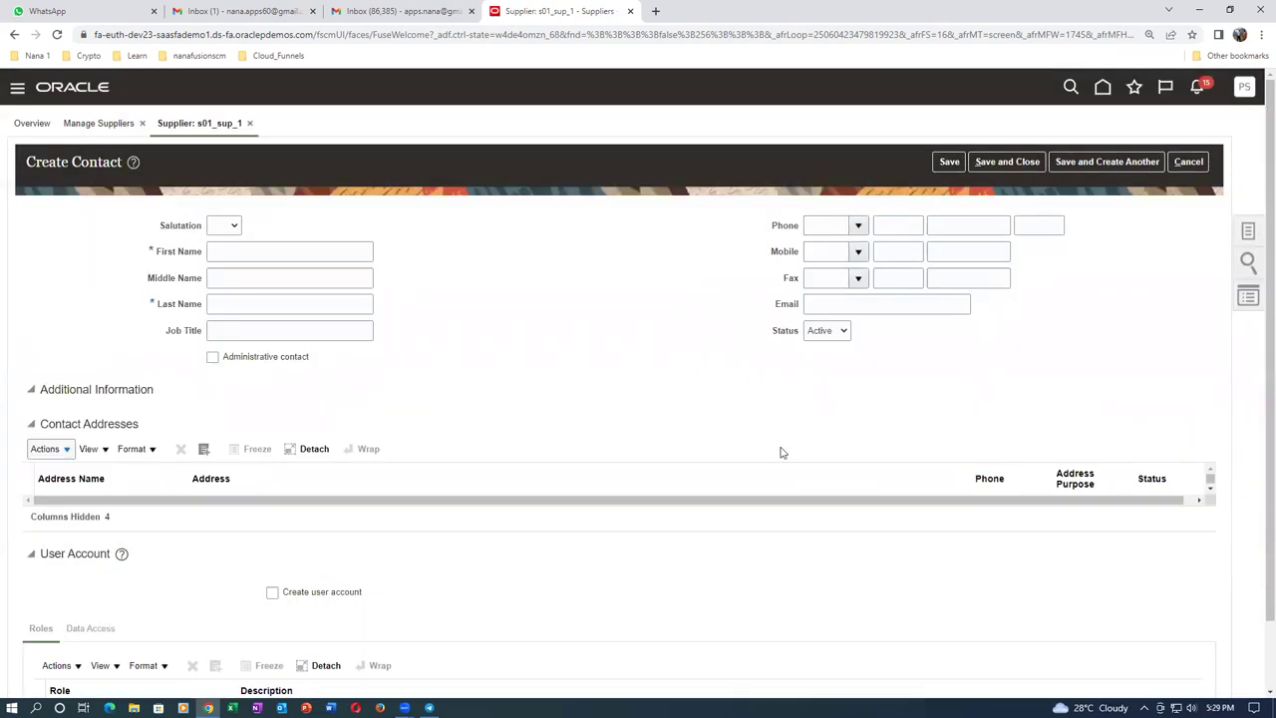
pyautogui.click(1188, 161)
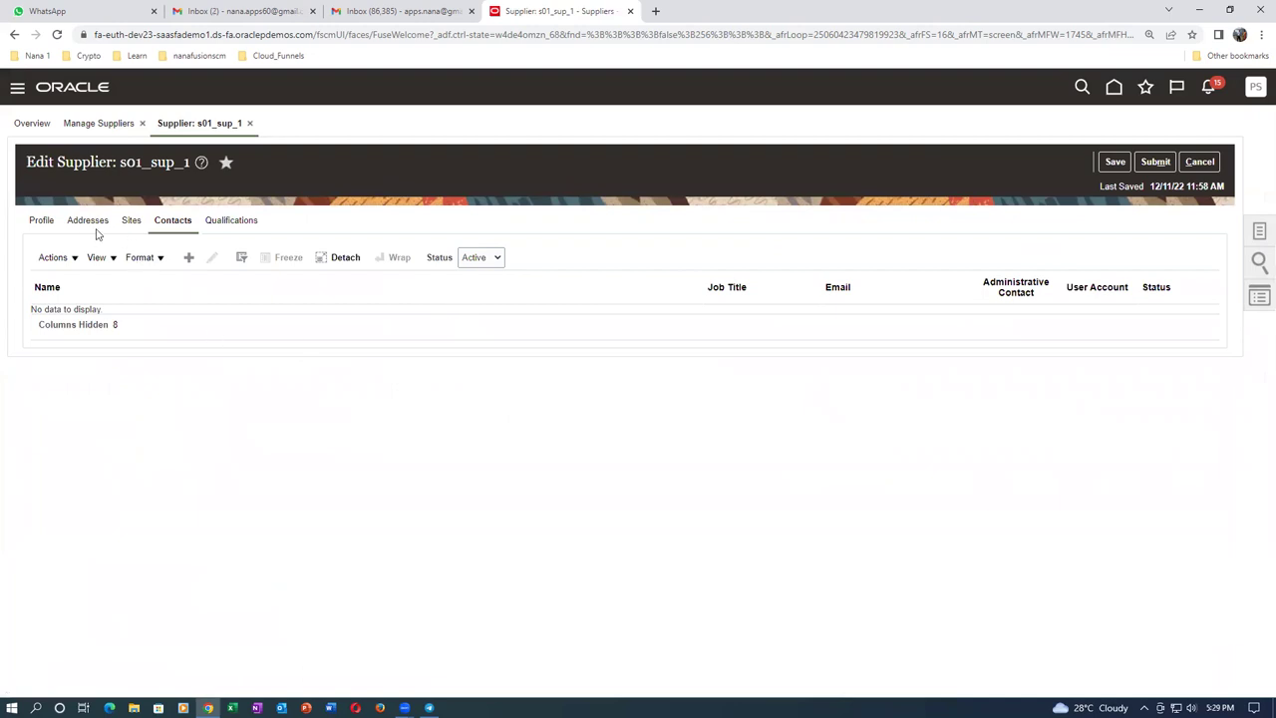
# - Begin address 's01 address name 3' in the United States with postal code 10020, Manhattan, New York
pyautogui.click(88, 220)
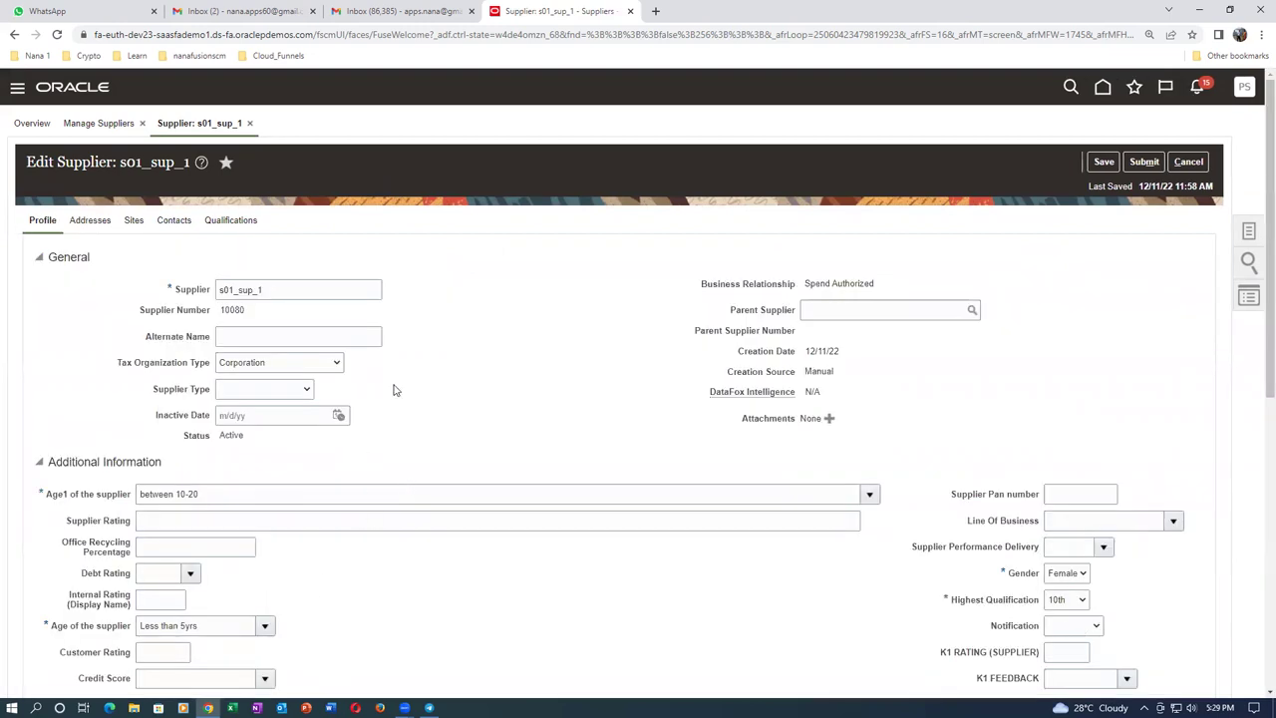
pyautogui.click(89, 220)
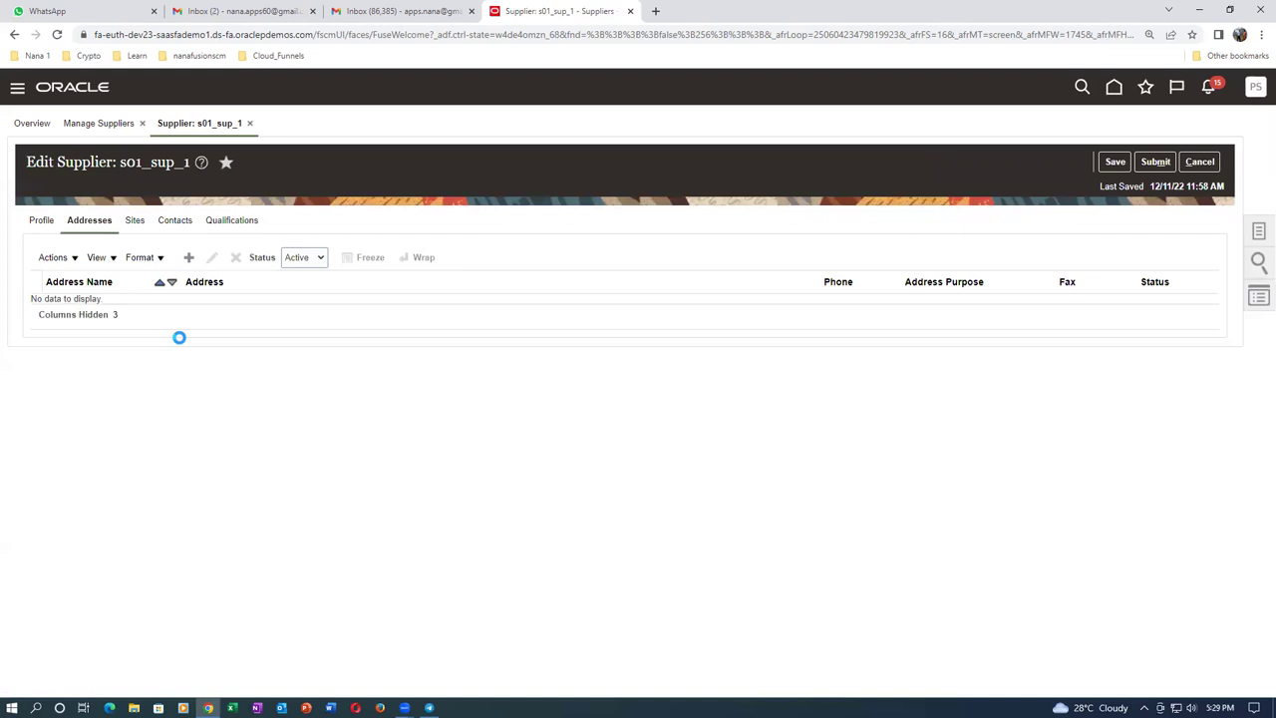
pyautogui.click(256, 256)
pyautogui.write('s01 address name 3')
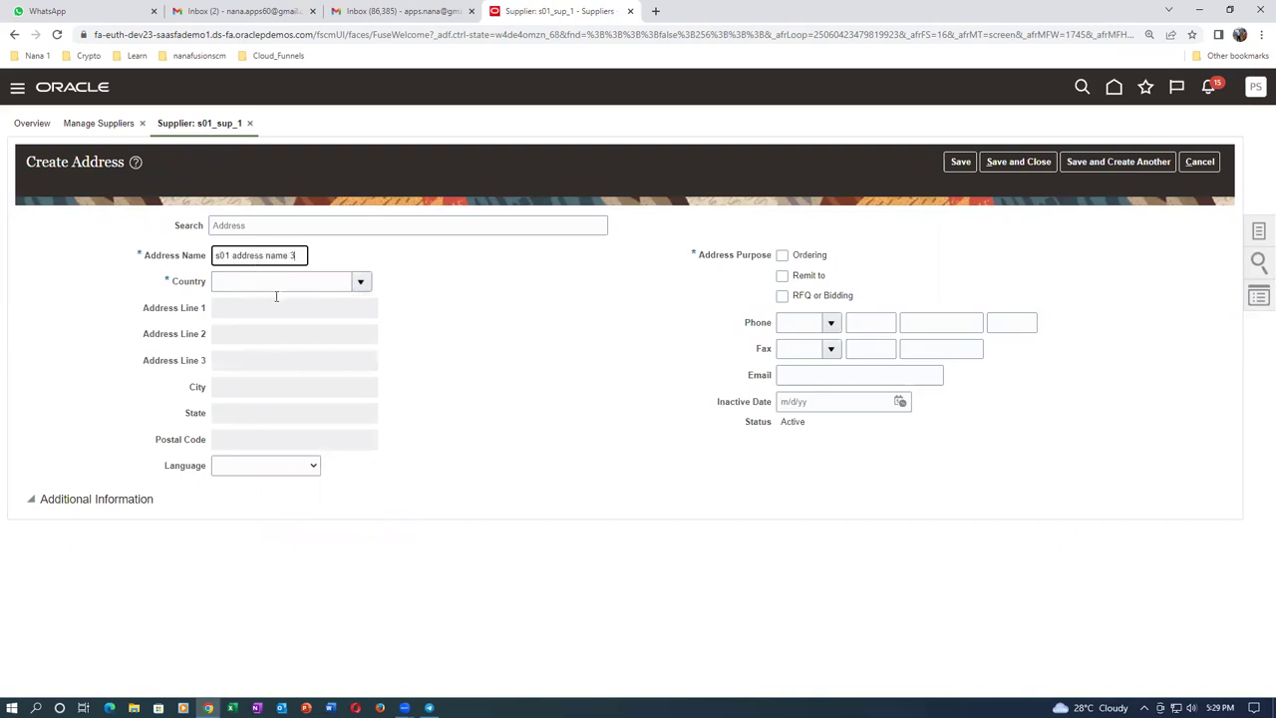
pyautogui.click(281, 282)
pyautogui.write('United sta')
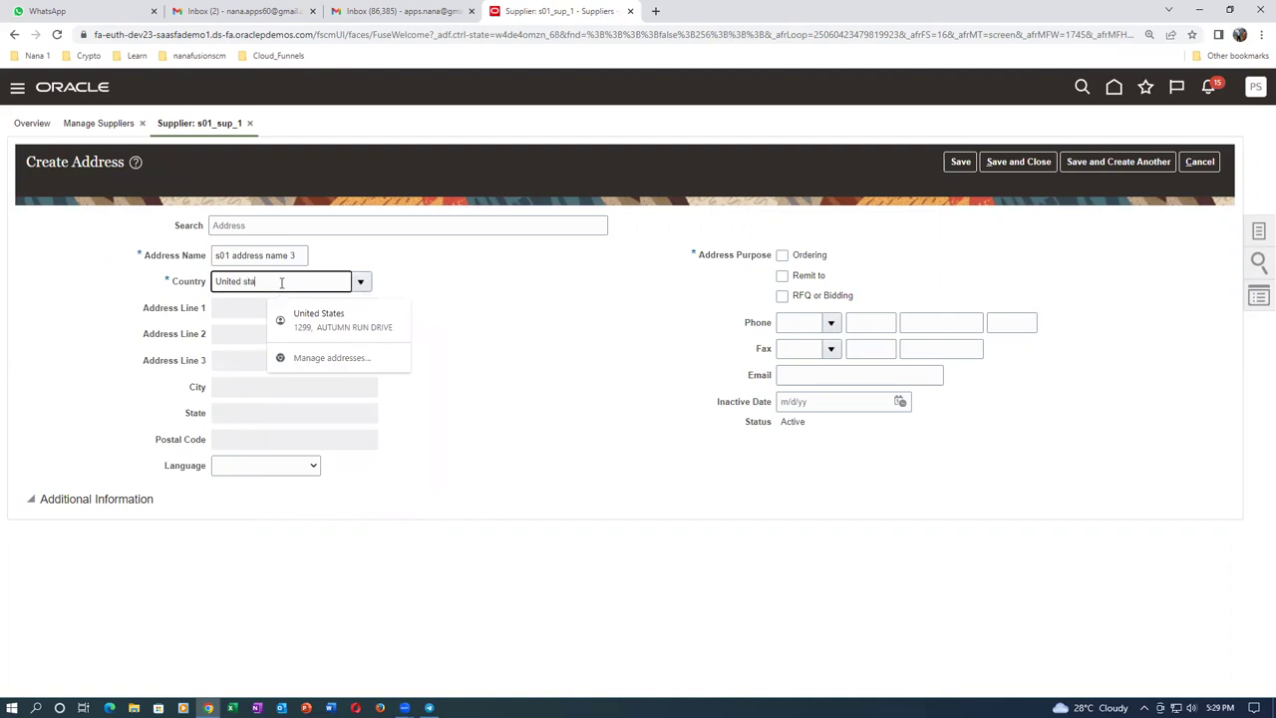
pyautogui.press('Tab')
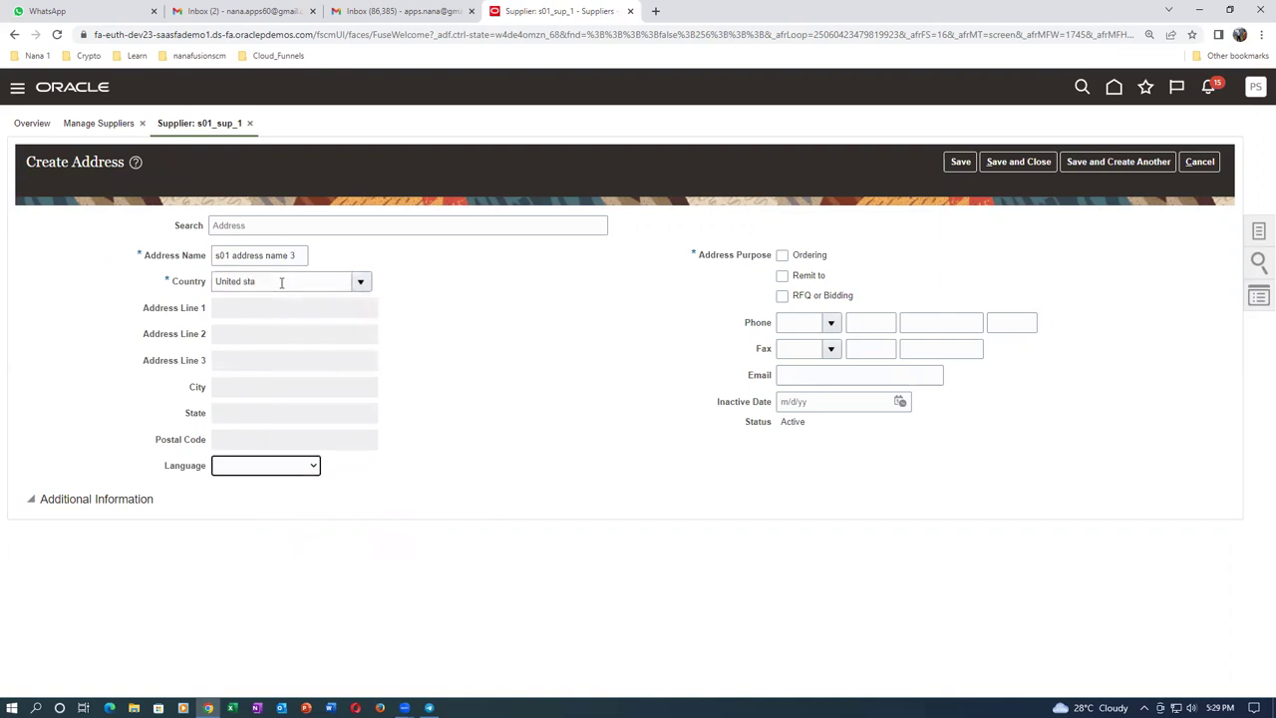
pyautogui.click(586, 438)
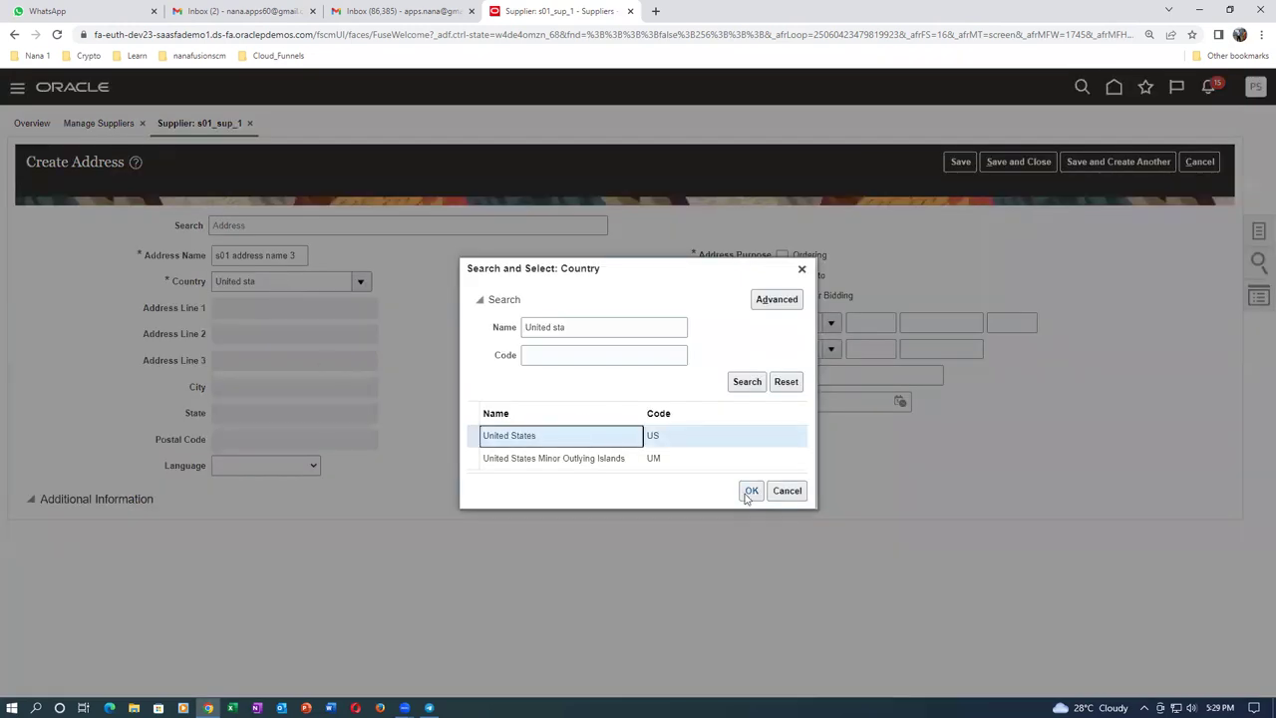
pyautogui.click(750, 491)
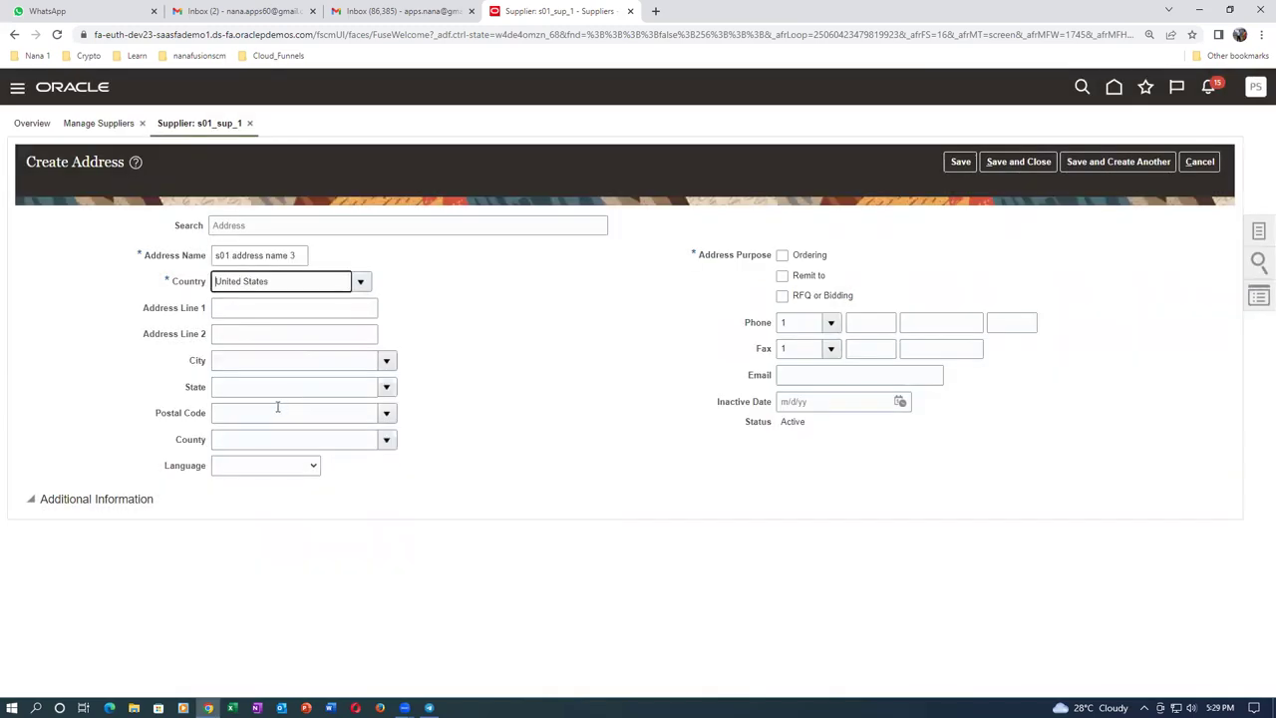
pyautogui.click(274, 412)
pyautogui.write('10')
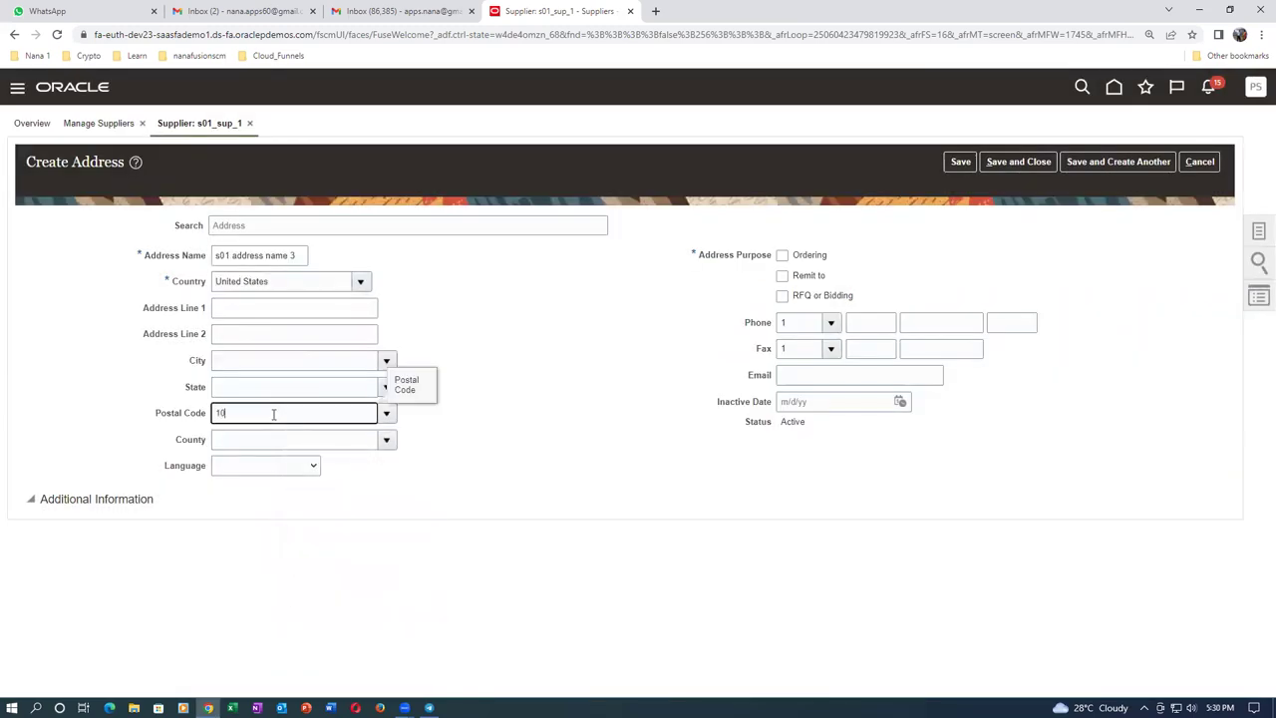
pyautogui.write('020')
pyautogui.press('Tab')
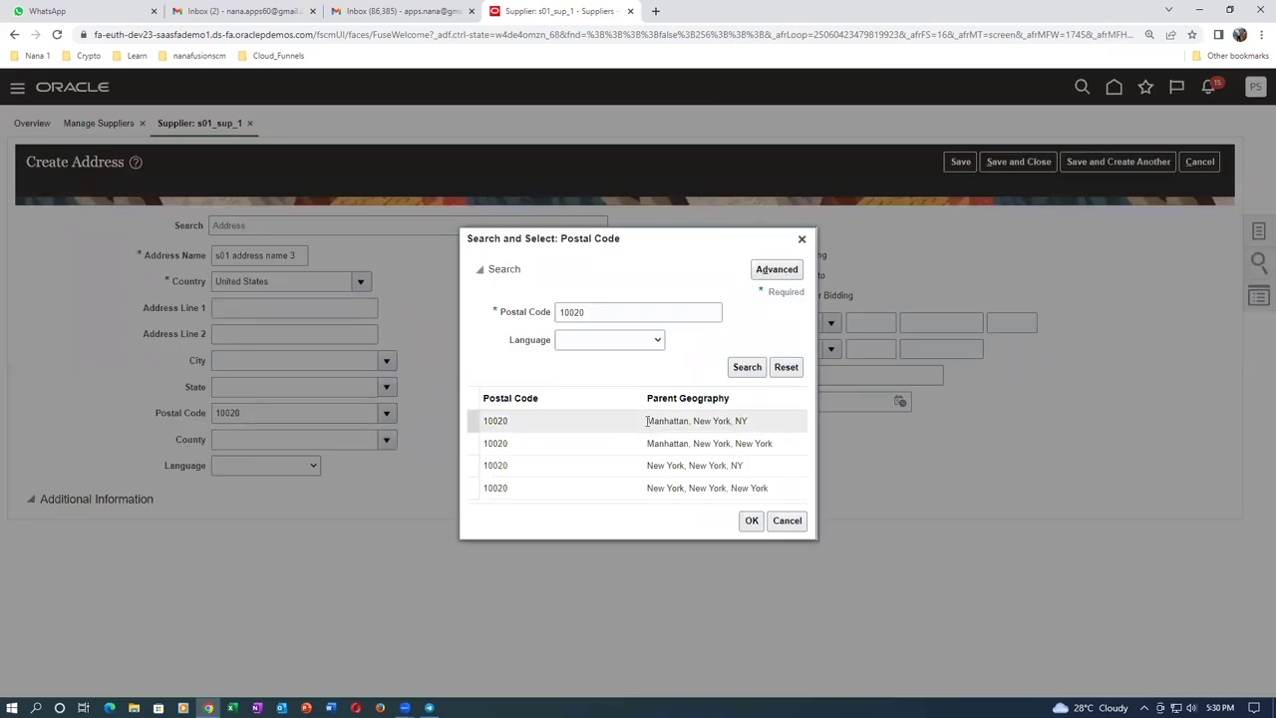
pyautogui.click(663, 444)
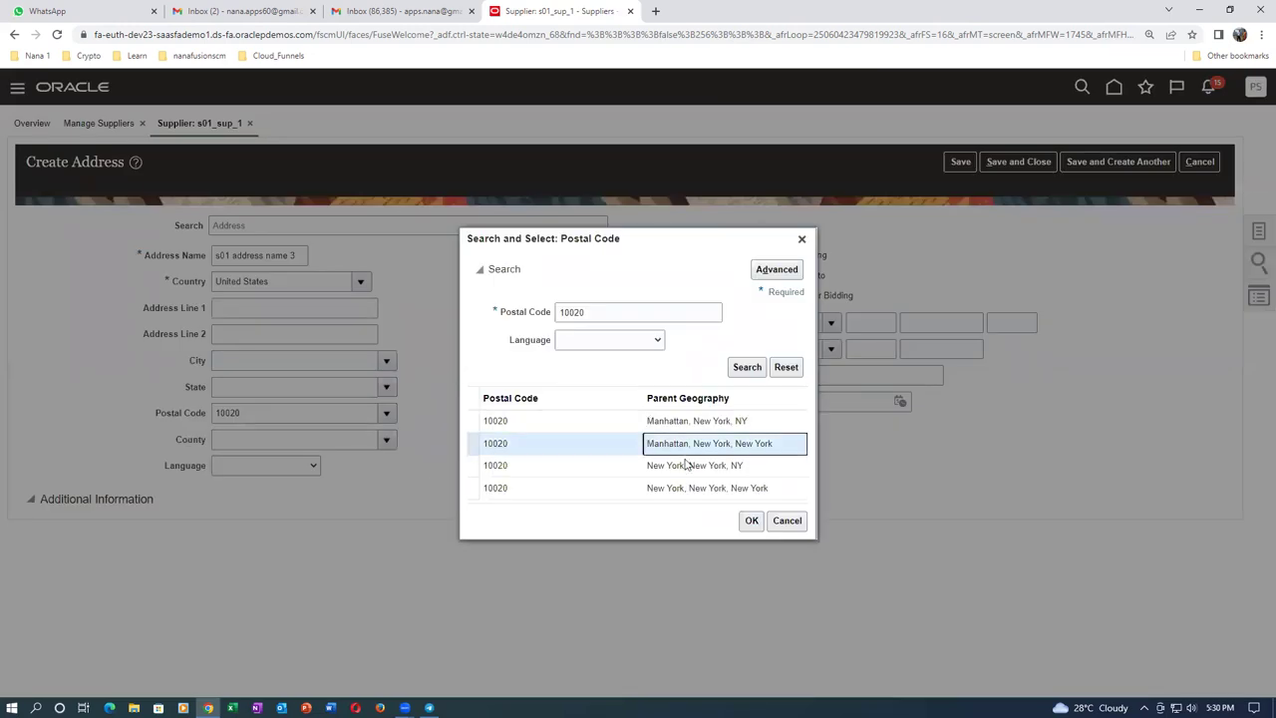
pyautogui.click(751, 523)
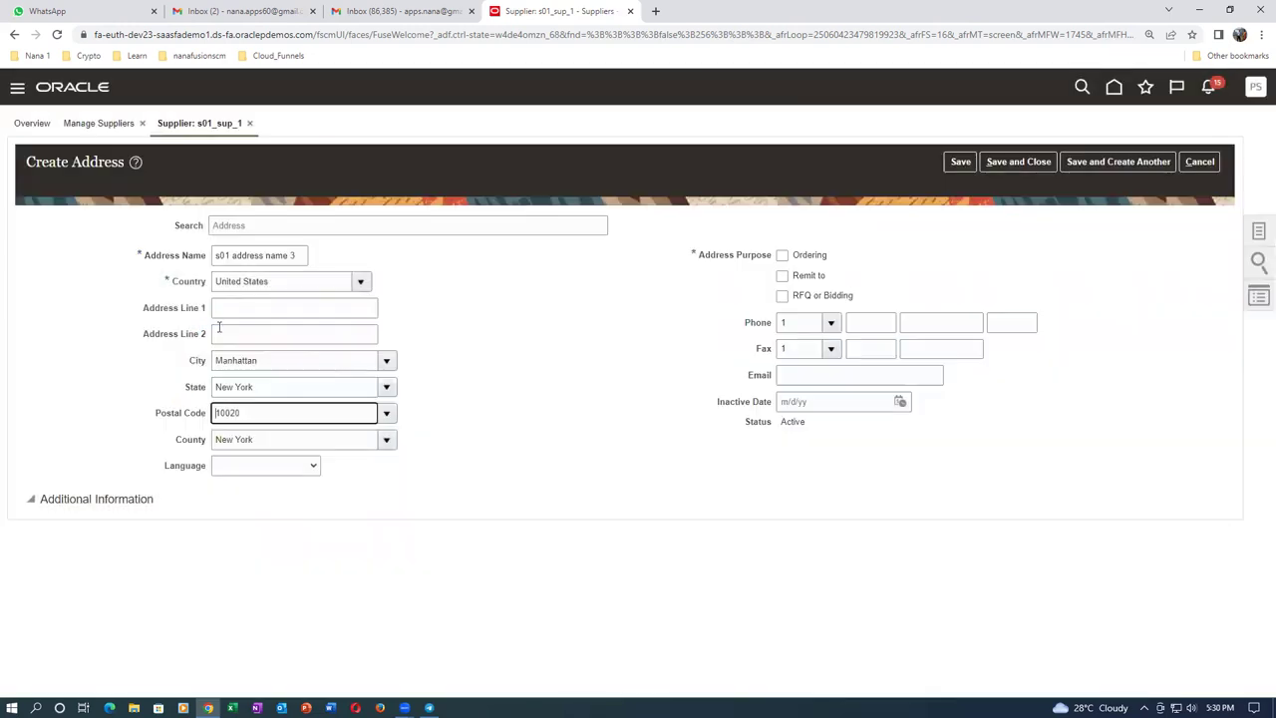
# - Fill the first address line, tick Ordering and Remit to, add a contact e-mail, and save
pyautogui.click(235, 311)
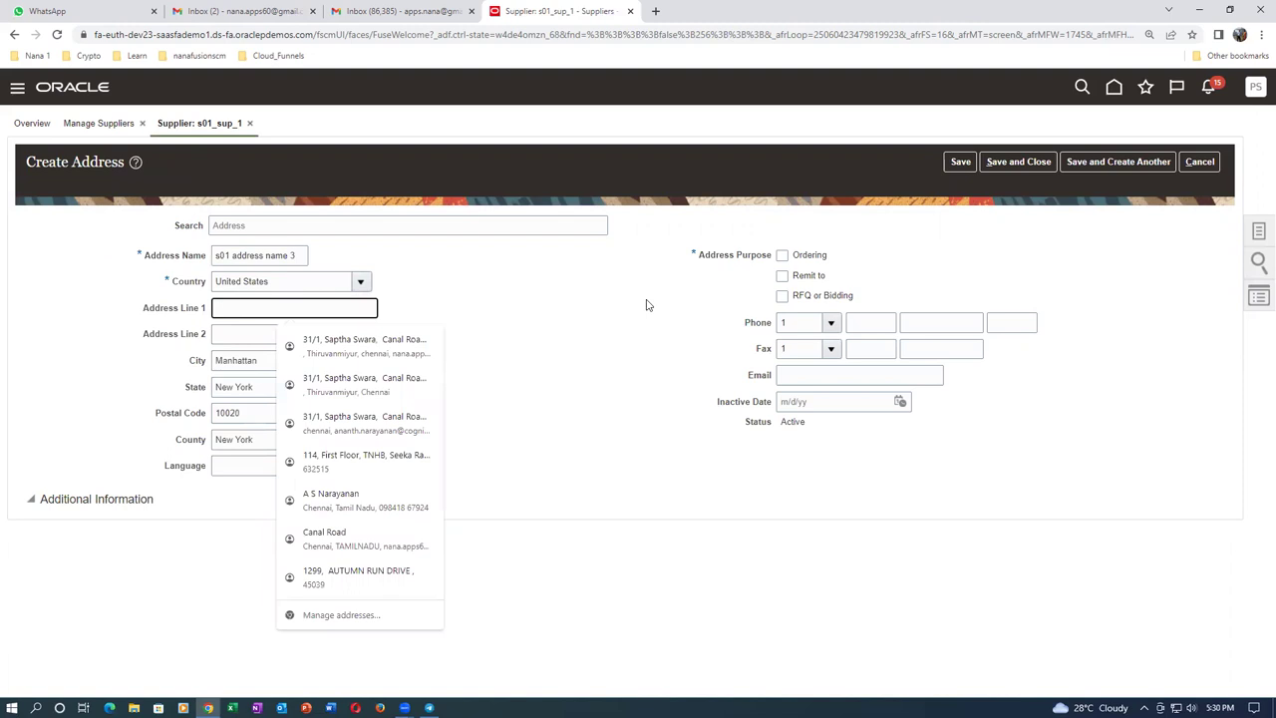
pyautogui.write('s01 address line 3')
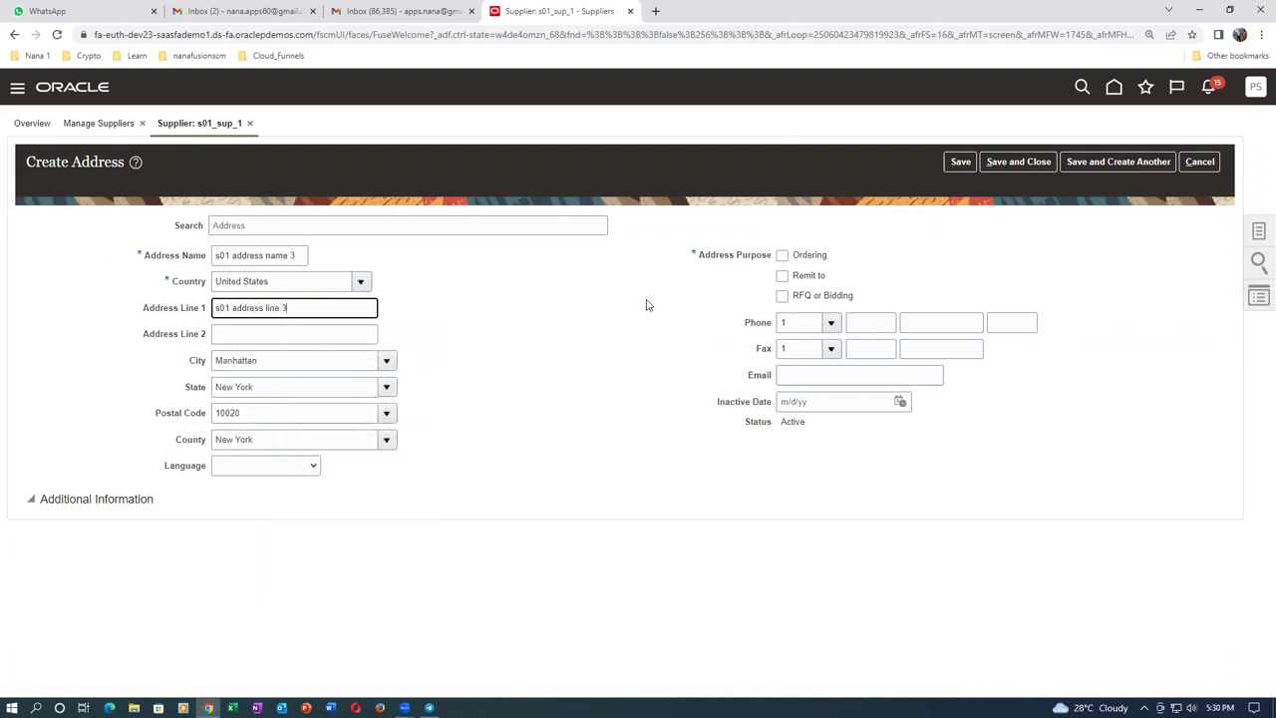
pyautogui.click(782, 255)
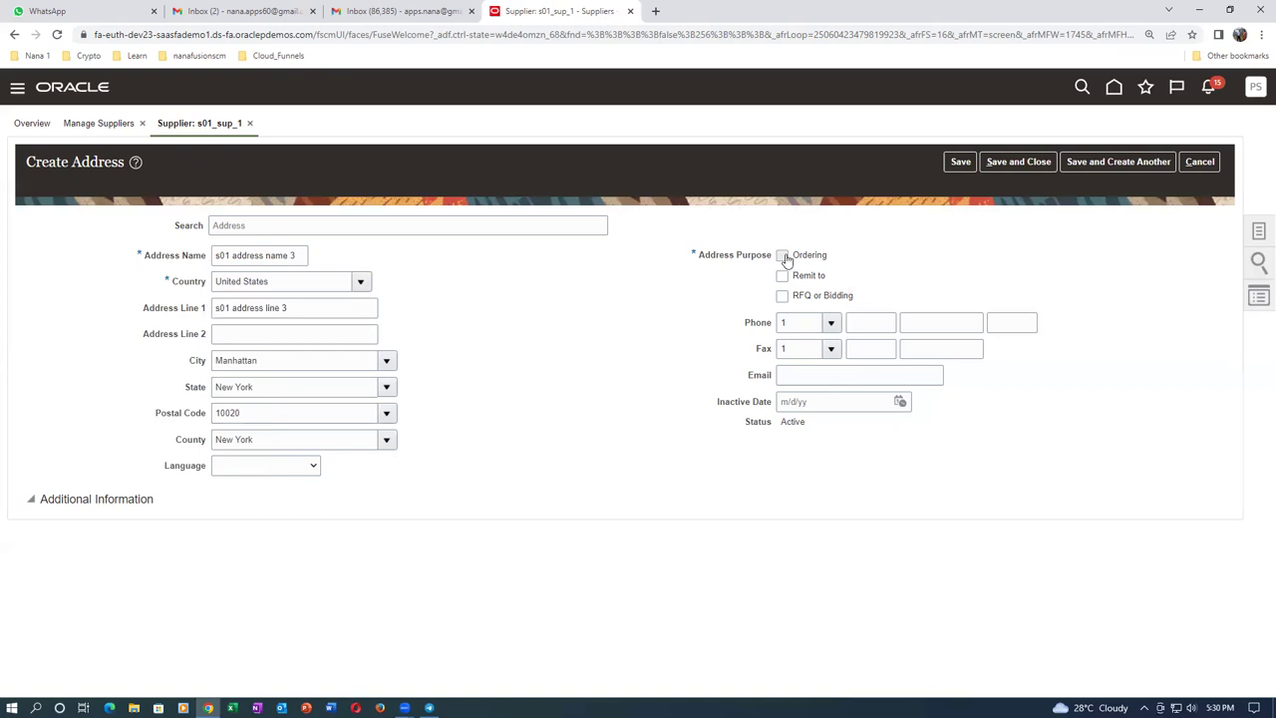
pyautogui.click(782, 277)
pyautogui.click(851, 375)
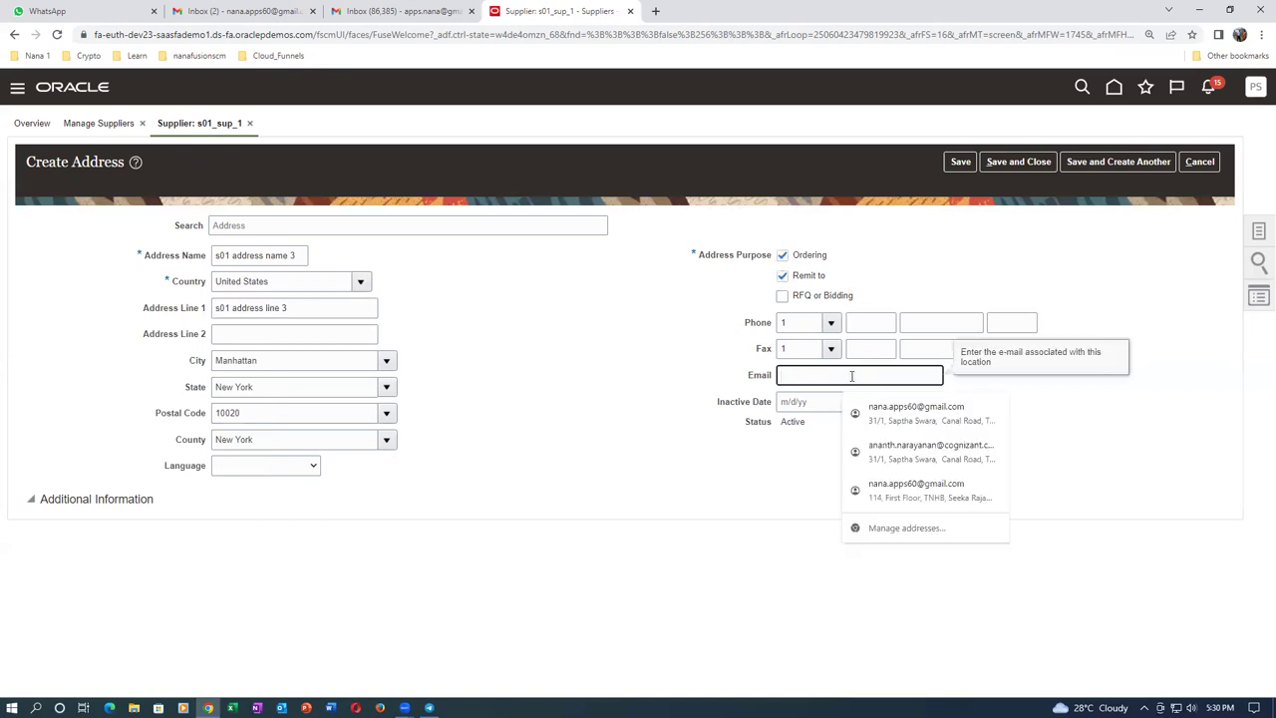
pyautogui.write('me@')
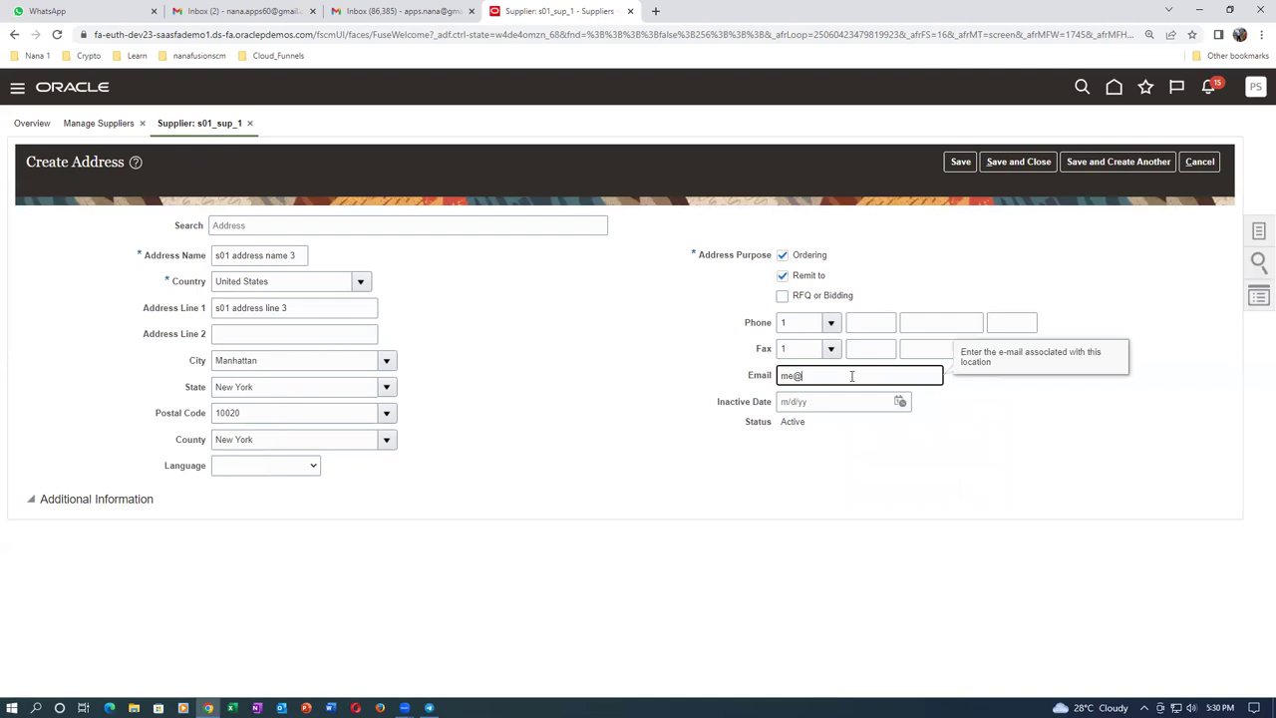
pyautogui.write('you.com')
pyautogui.press('Tab')
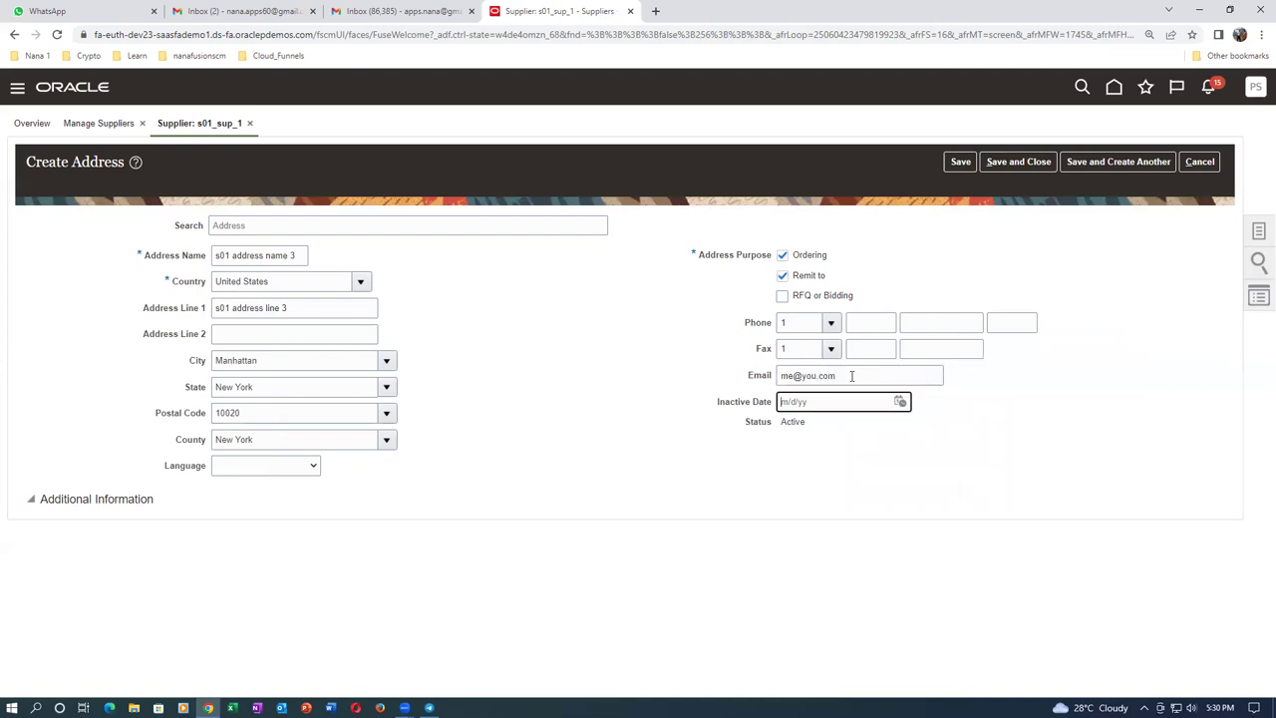
pyautogui.click(1025, 163)
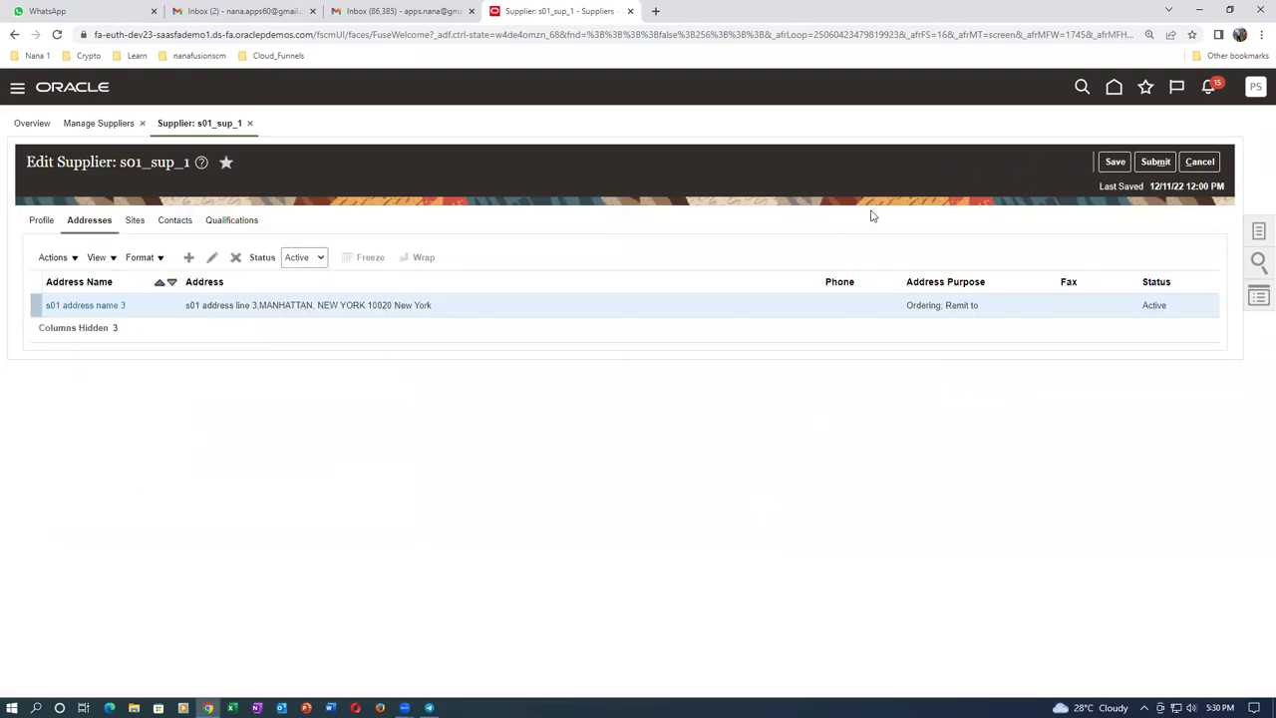
# - Start a new supplier contact, find no addresses under Select and Add, and cancel it
pyautogui.click(38, 222)
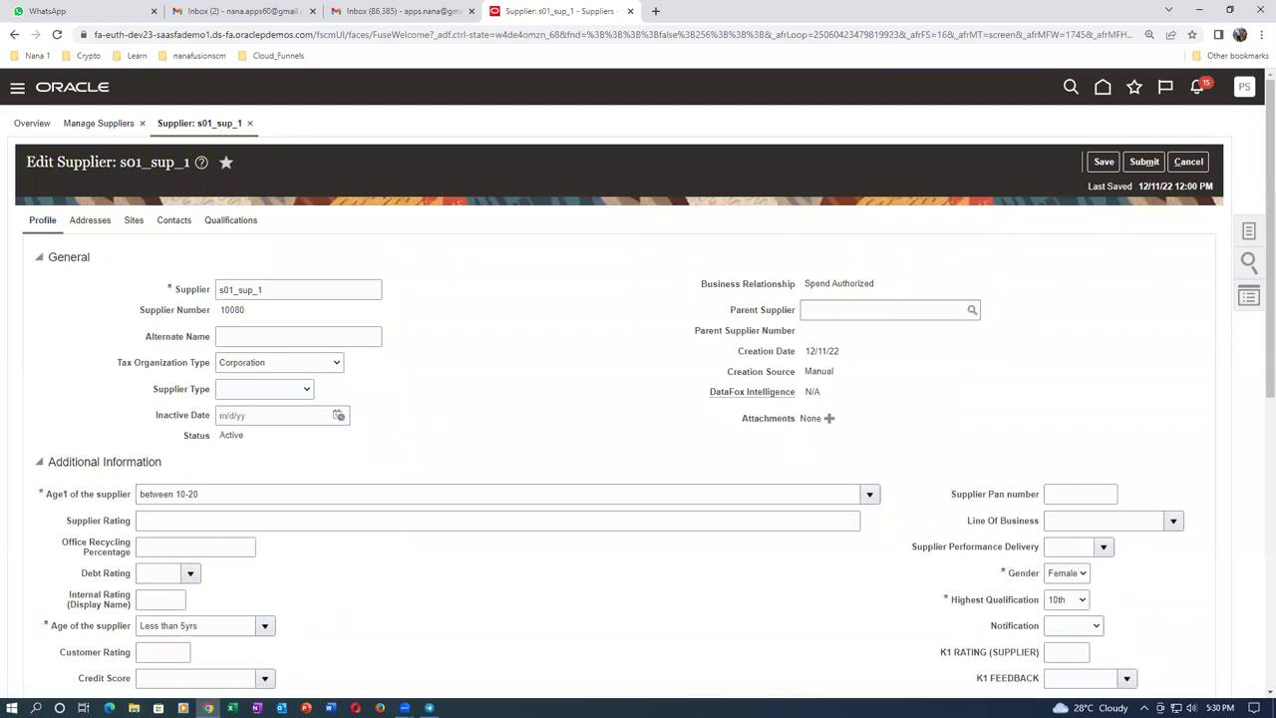
pyautogui.click(89, 220)
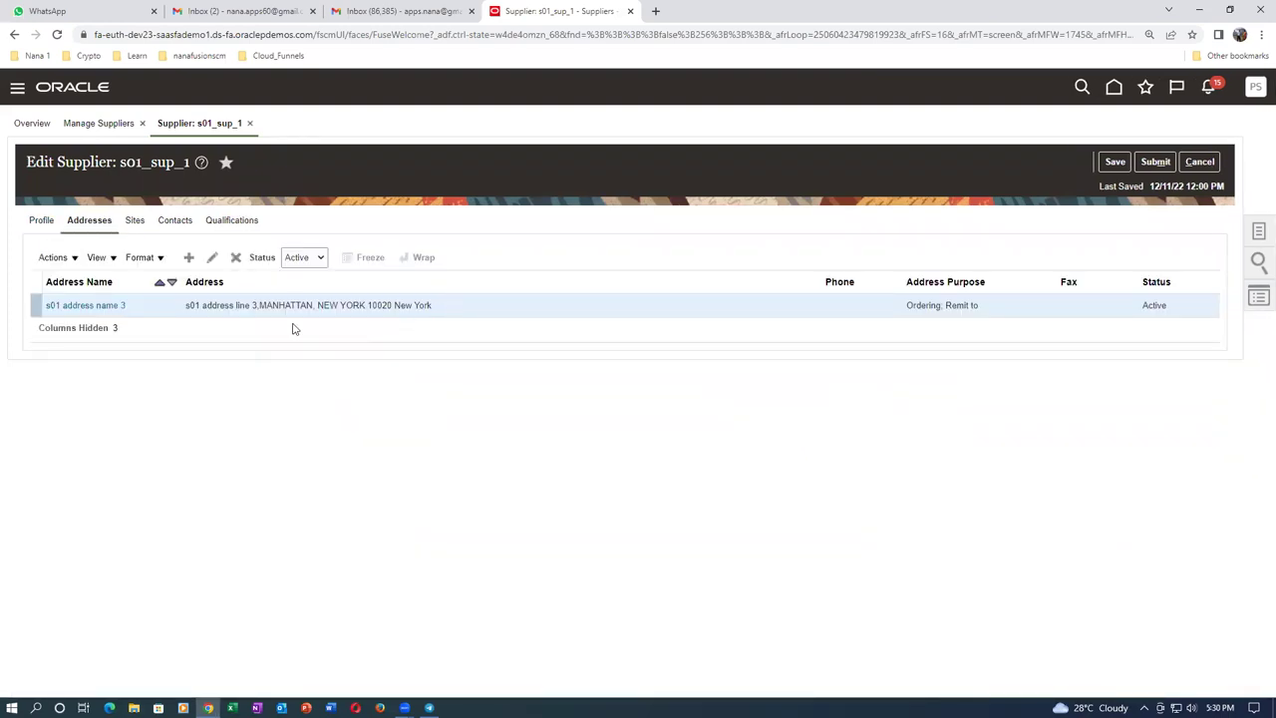
pyautogui.click(176, 220)
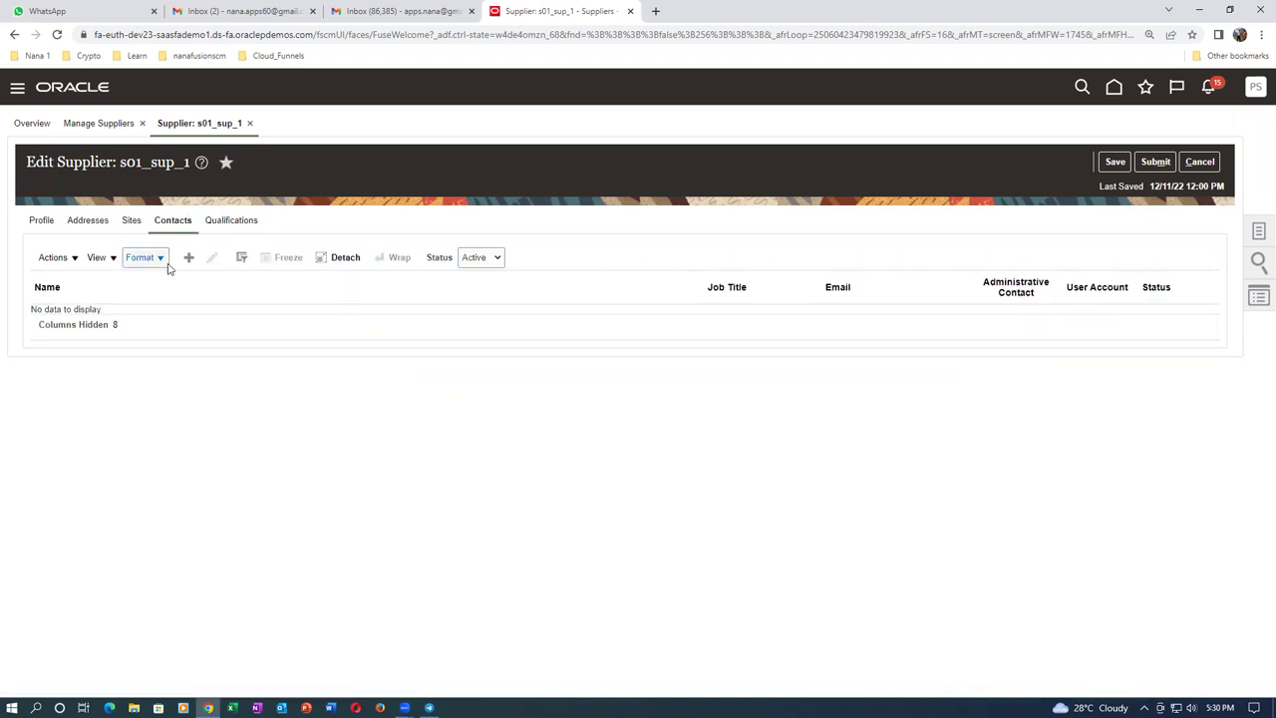
pyautogui.click(190, 257)
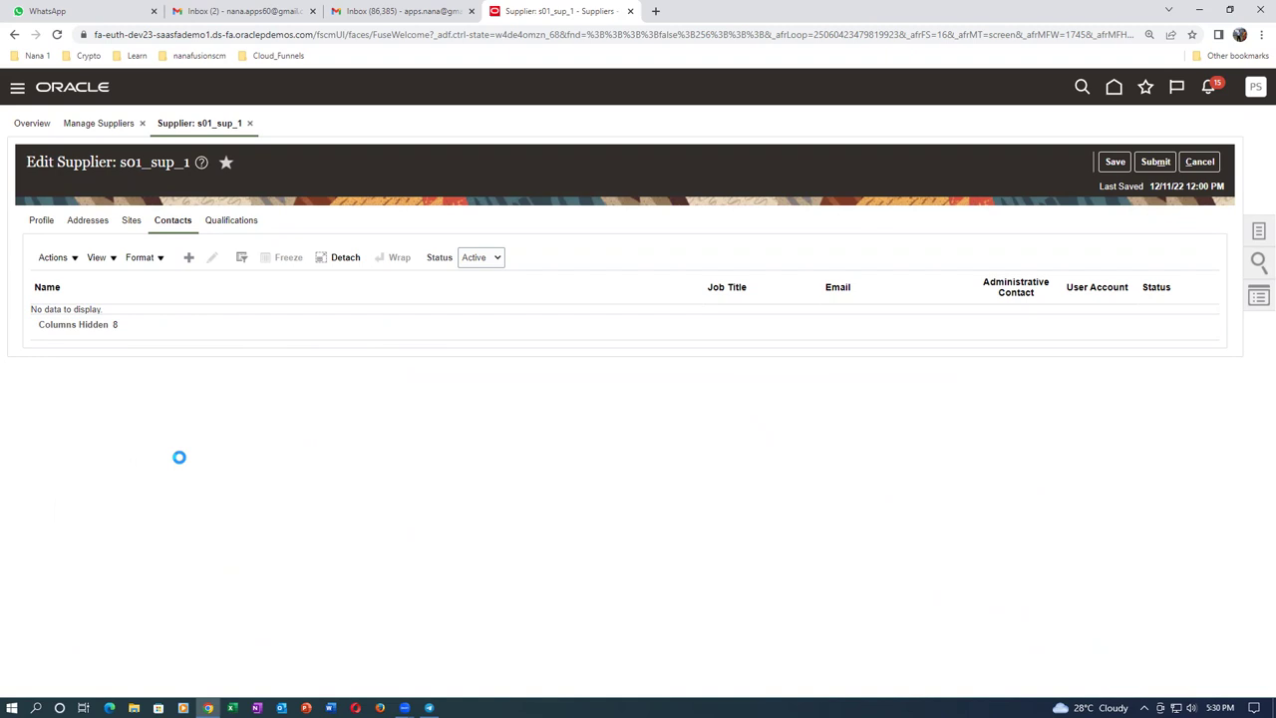
pyautogui.click(52, 450)
pyautogui.click(60, 499)
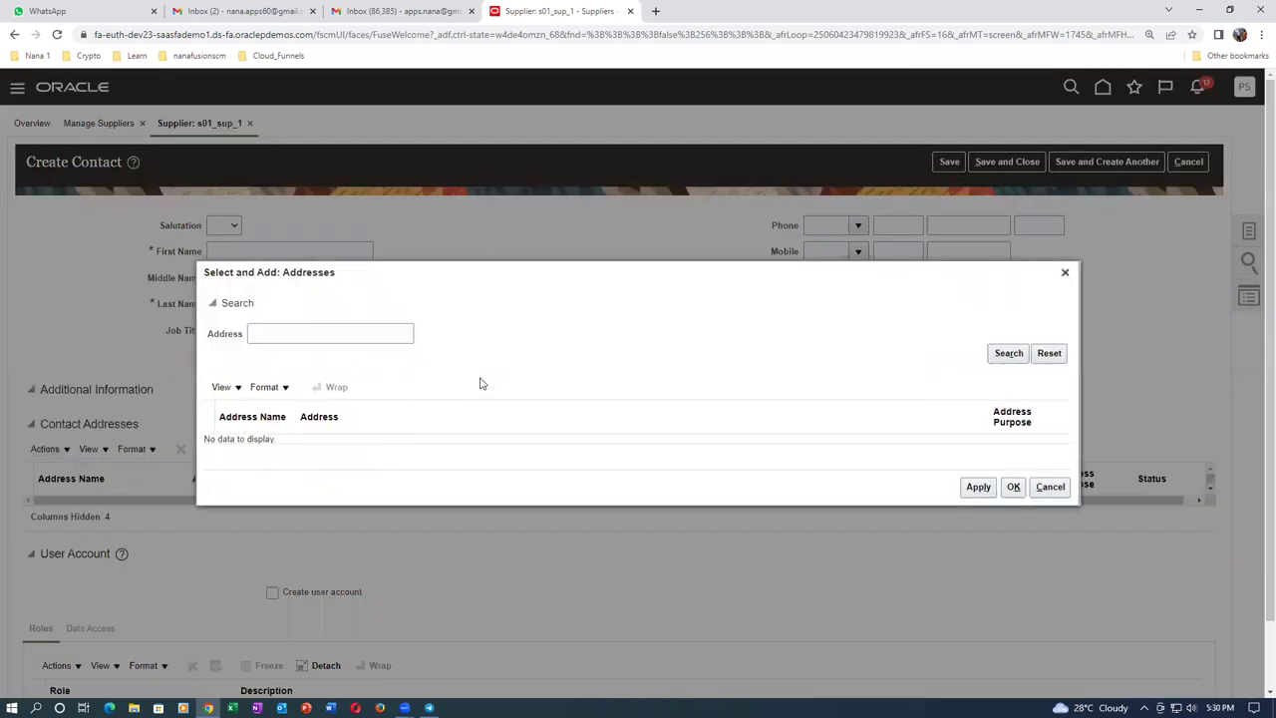
pyautogui.click(1189, 164)
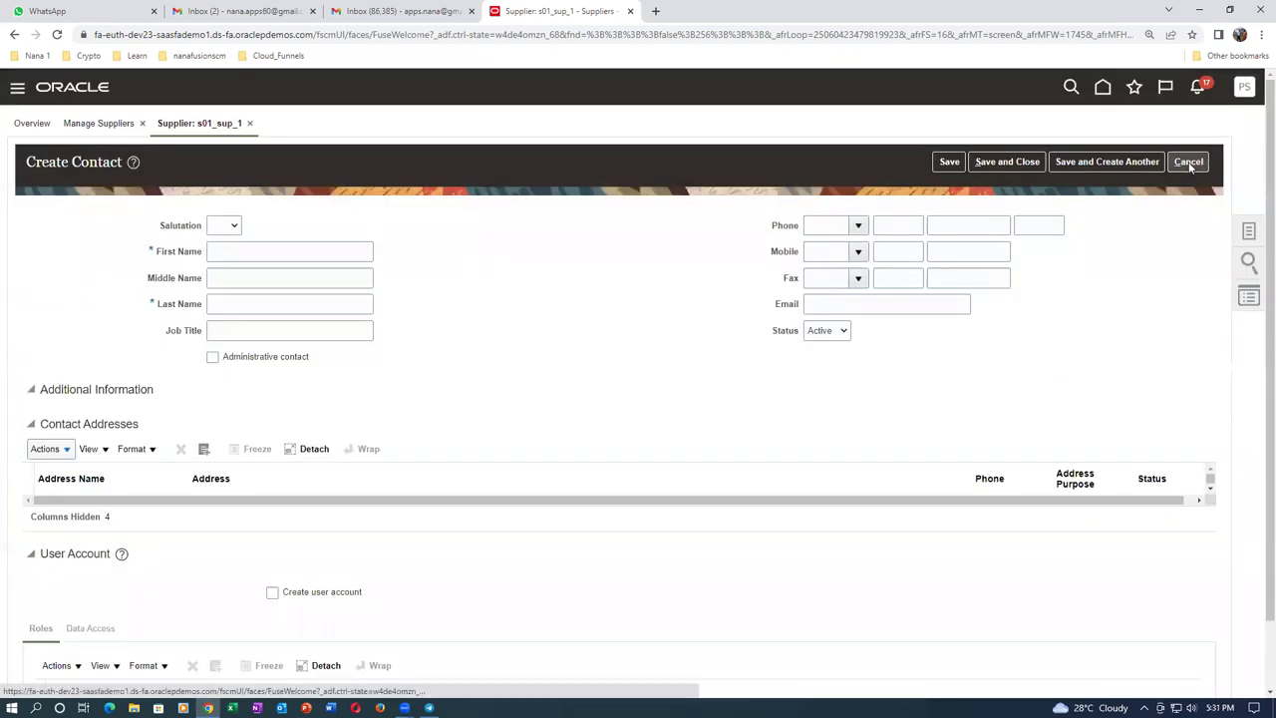
pyautogui.click(1188, 165)
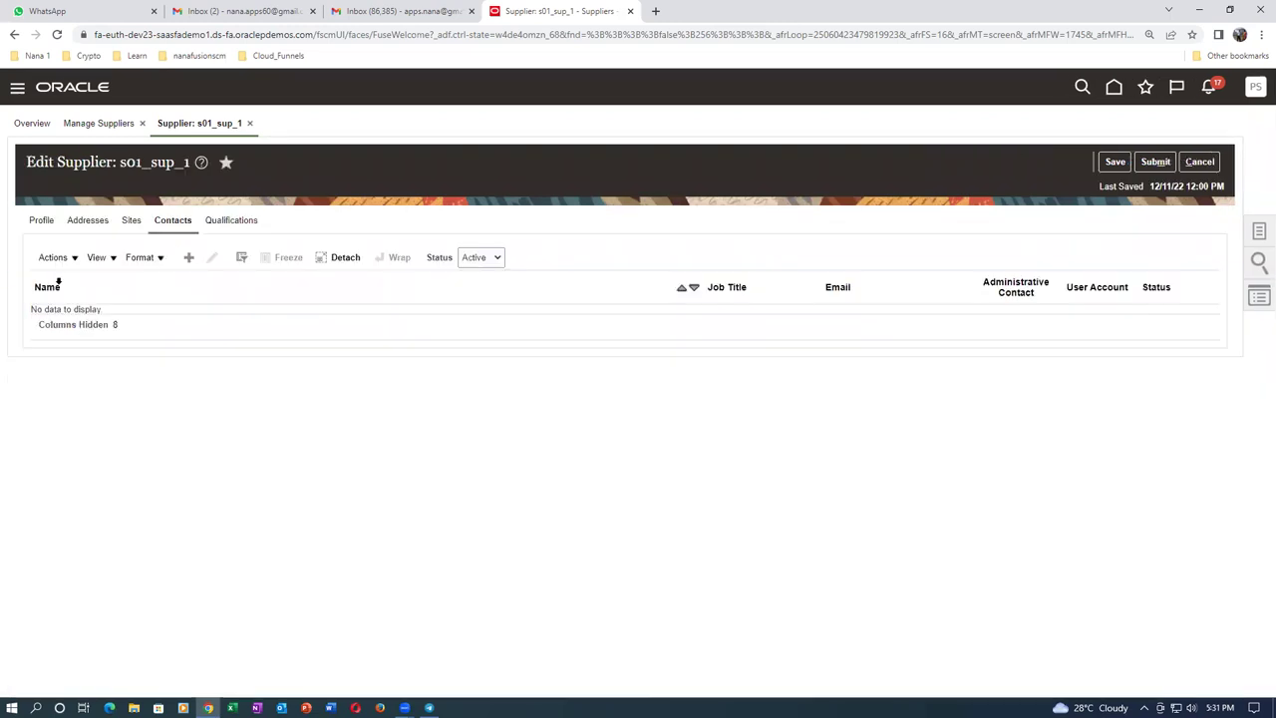
# - Check the Addresses and Profile tabs, then submit s01_sup_1's edits as change request 85103
pyautogui.click(85, 224)
pyautogui.click(44, 221)
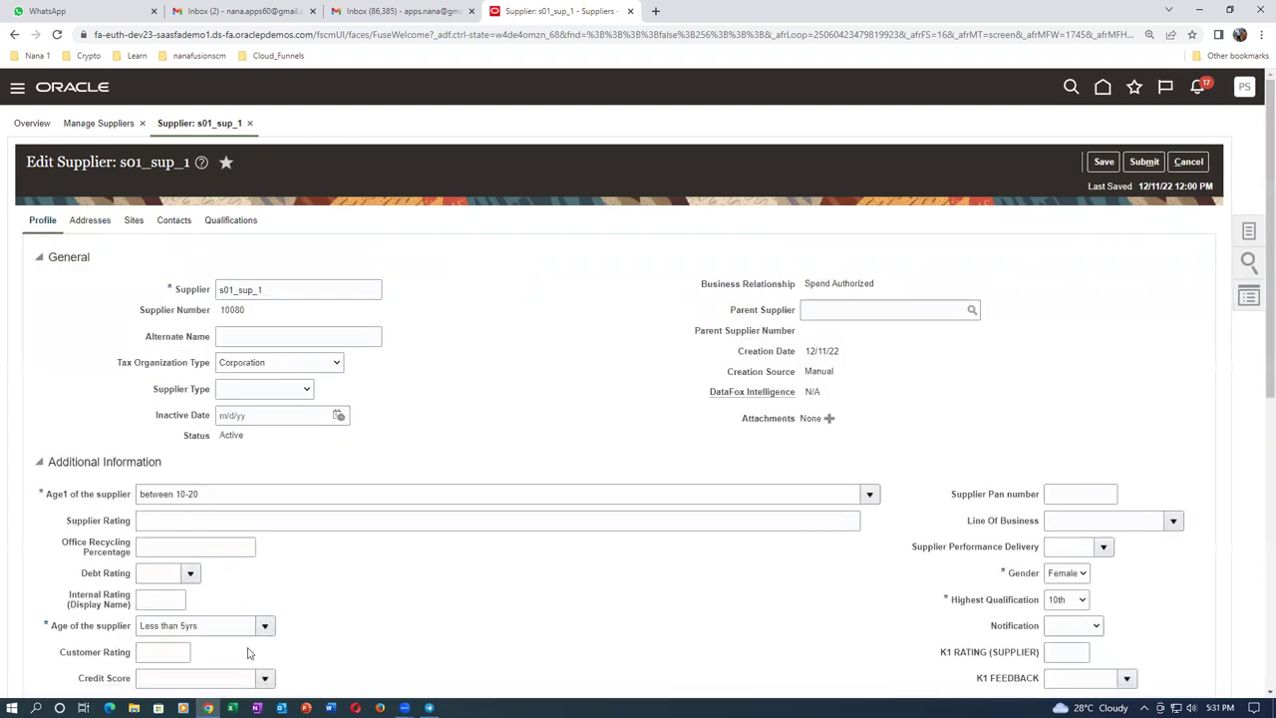
pyautogui.click(1146, 162)
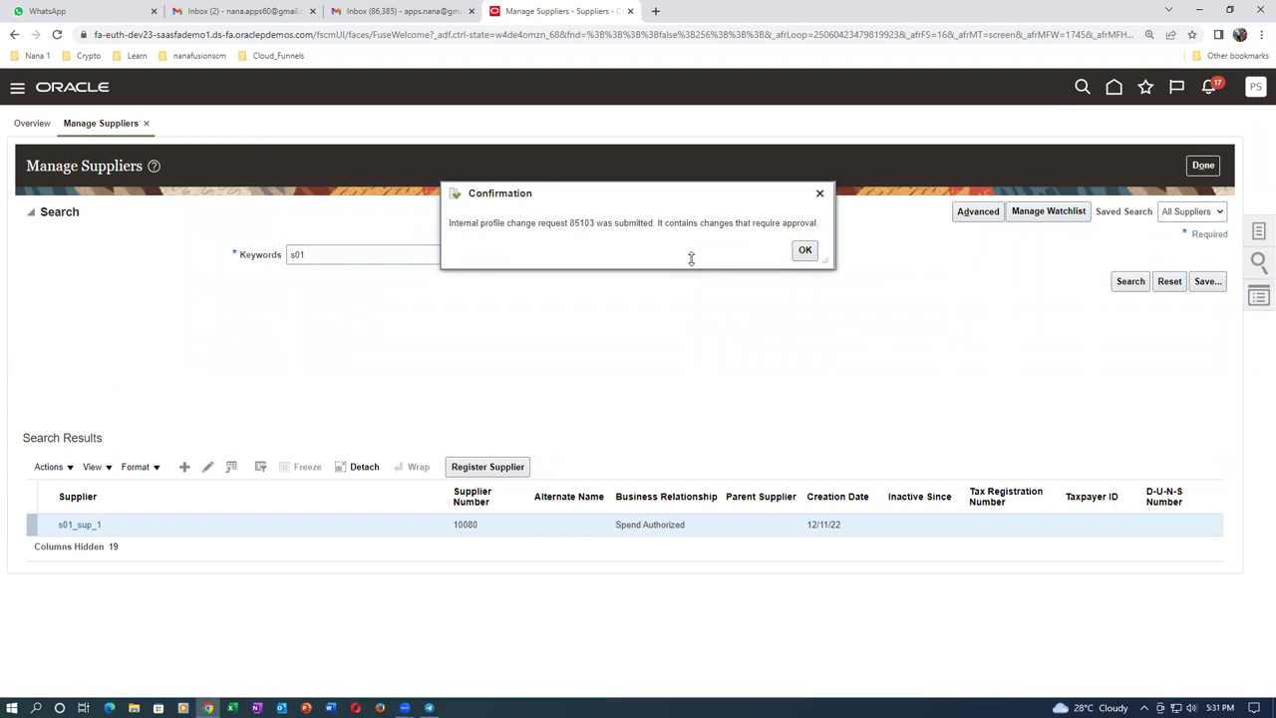
# - Dismiss the submission confirmation and rerun the s01 supplier search repeatedly to refresh results
pyautogui.click(804, 251)
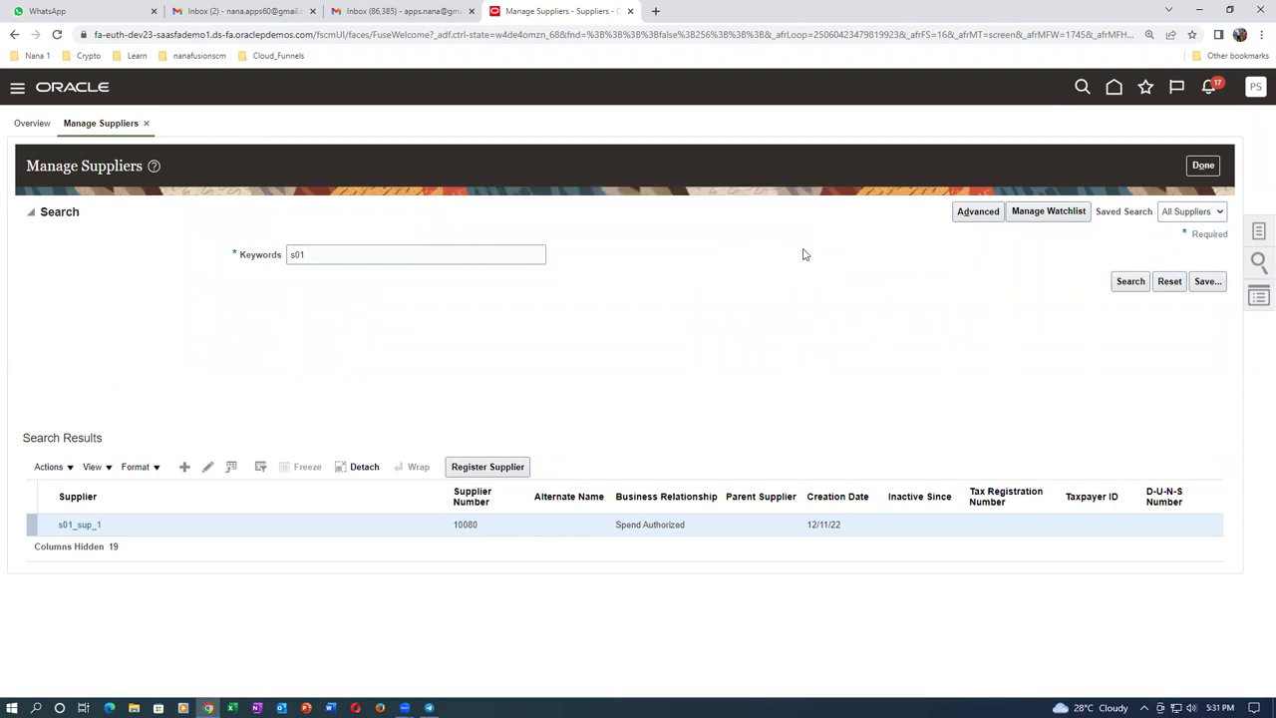
pyautogui.click(1124, 282)
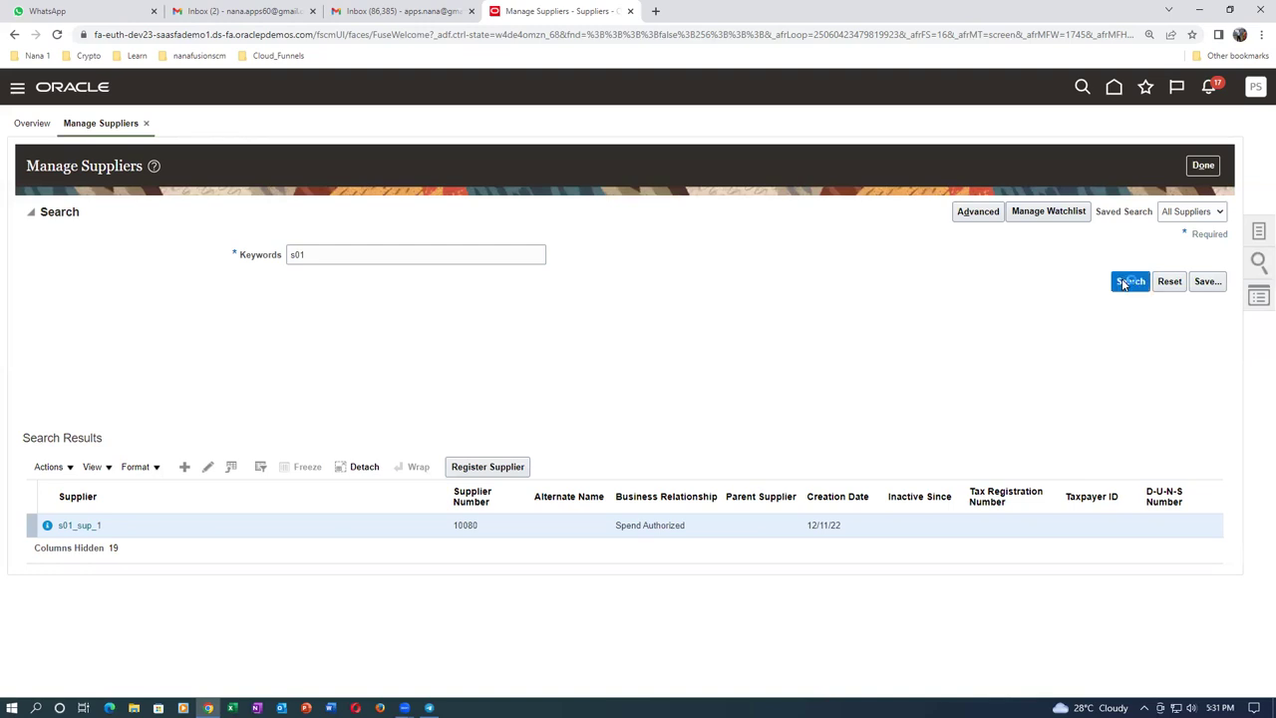
pyautogui.click(1124, 284)
pyautogui.click(1122, 284)
pyautogui.click(1123, 284)
pyautogui.click(1122, 284)
pyautogui.click(1122, 284)
pyautogui.click(1123, 284)
pyautogui.click(1122, 284)
pyautogui.click(1128, 285)
pyautogui.click(1128, 285)
pyautogui.click(1129, 282)
pyautogui.click(1126, 283)
pyautogui.click(1125, 284)
pyautogui.click(1122, 285)
pyautogui.click(1122, 285)
# - Duplicate the Manage Suppliers browser tab, then open s01_sup_1 from the original tab
pyautogui.rightClick(566, 7)
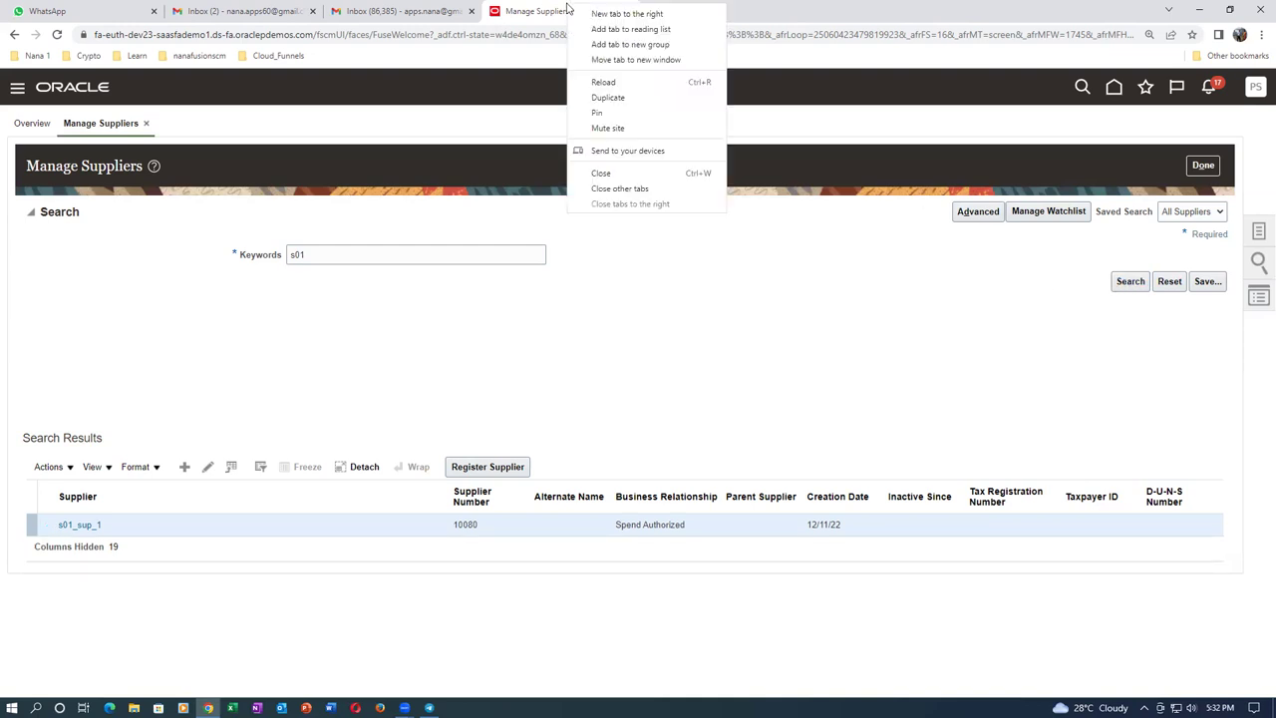
pyautogui.click(598, 97)
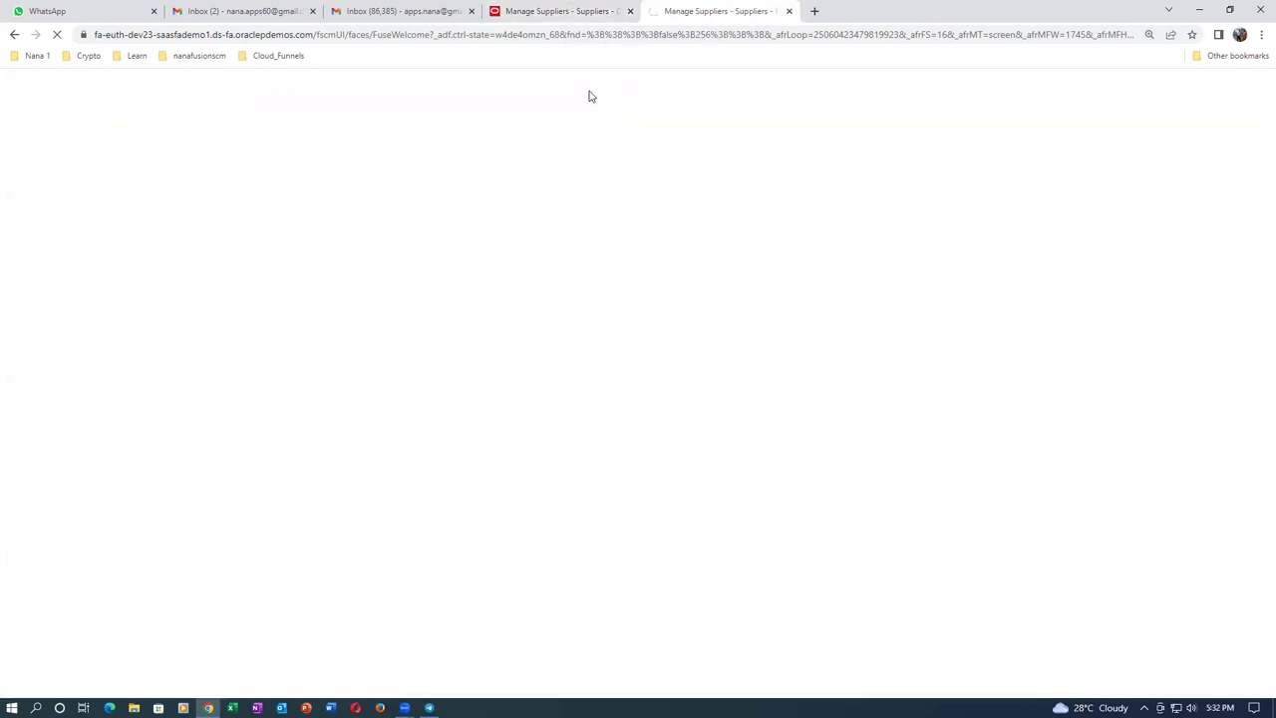
pyautogui.click(528, 12)
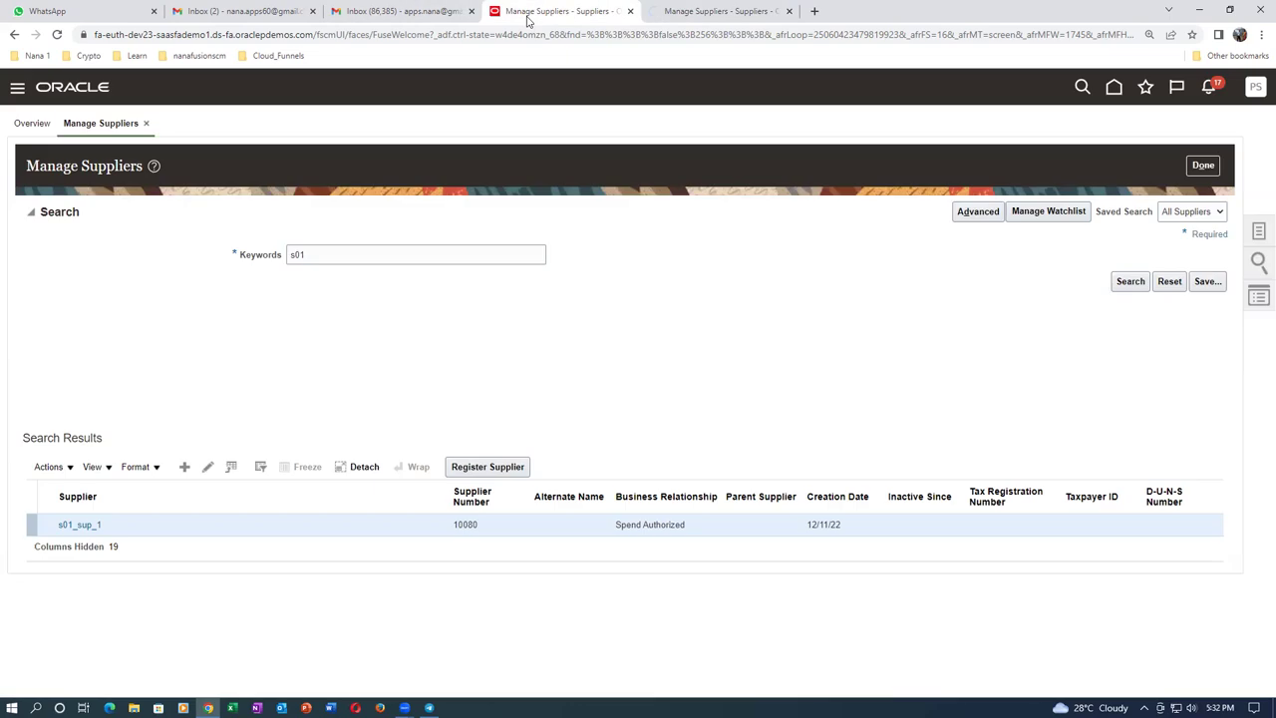
pyautogui.click(65, 524)
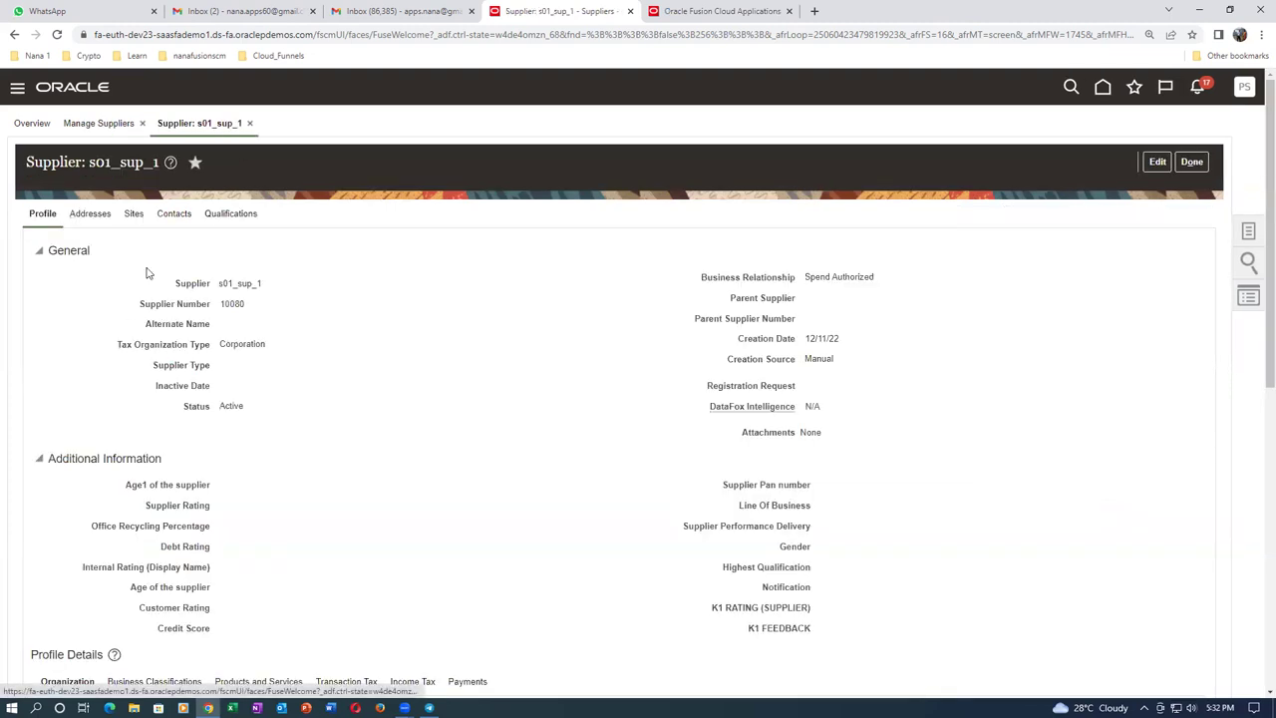
# - Review s01_sup_1's profile and empty Addresses list, request edit mode, and switch to the home-page tab
pyautogui.scroll(-3, 147, 272)
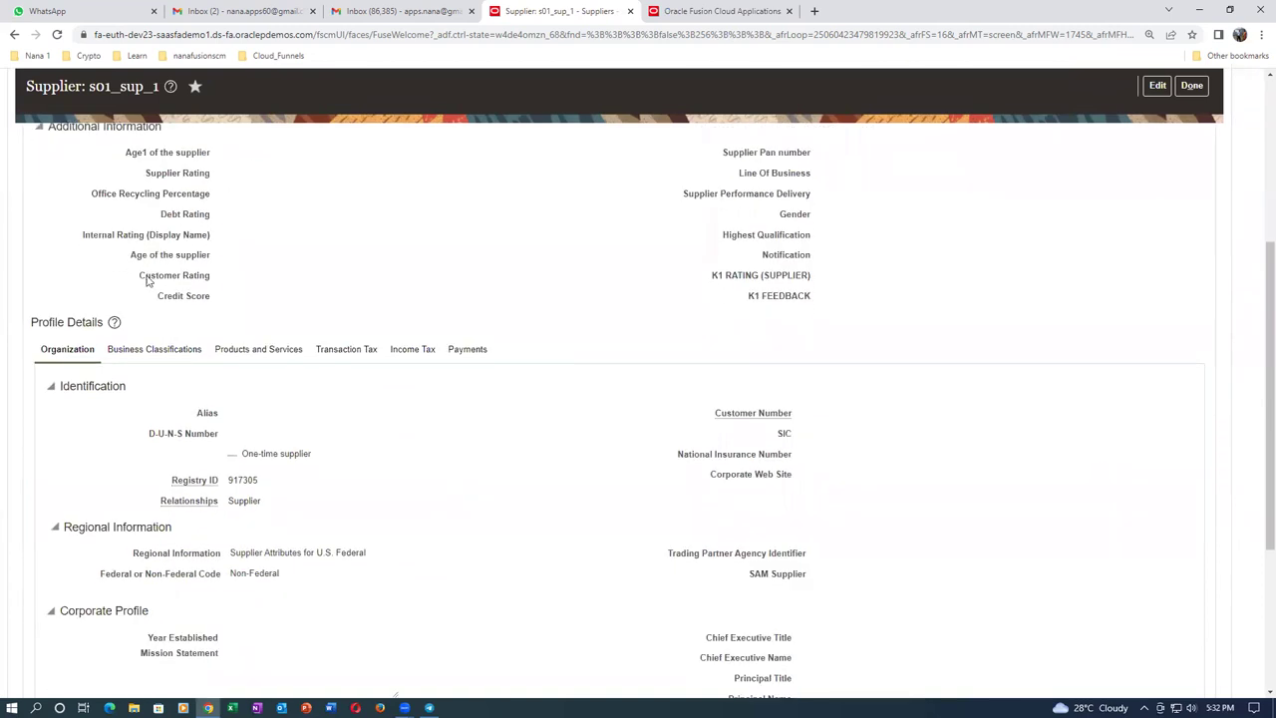
pyautogui.scroll(3, 146, 280)
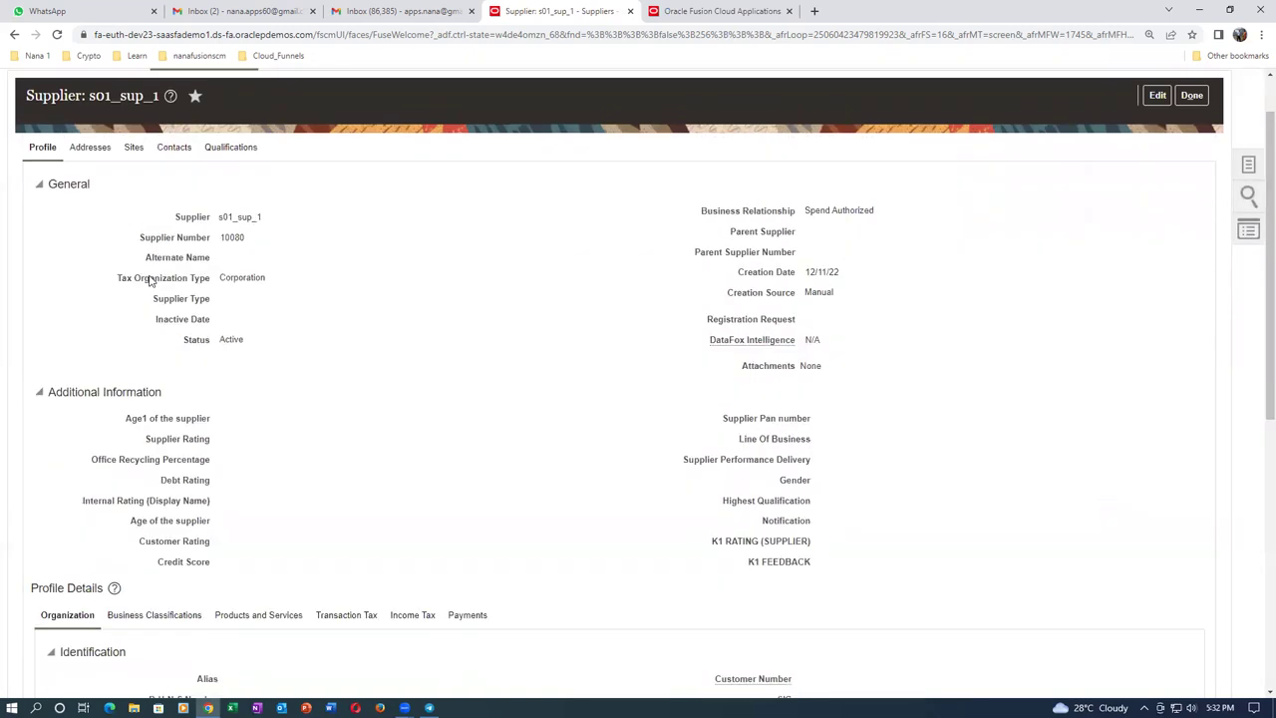
pyautogui.click(91, 149)
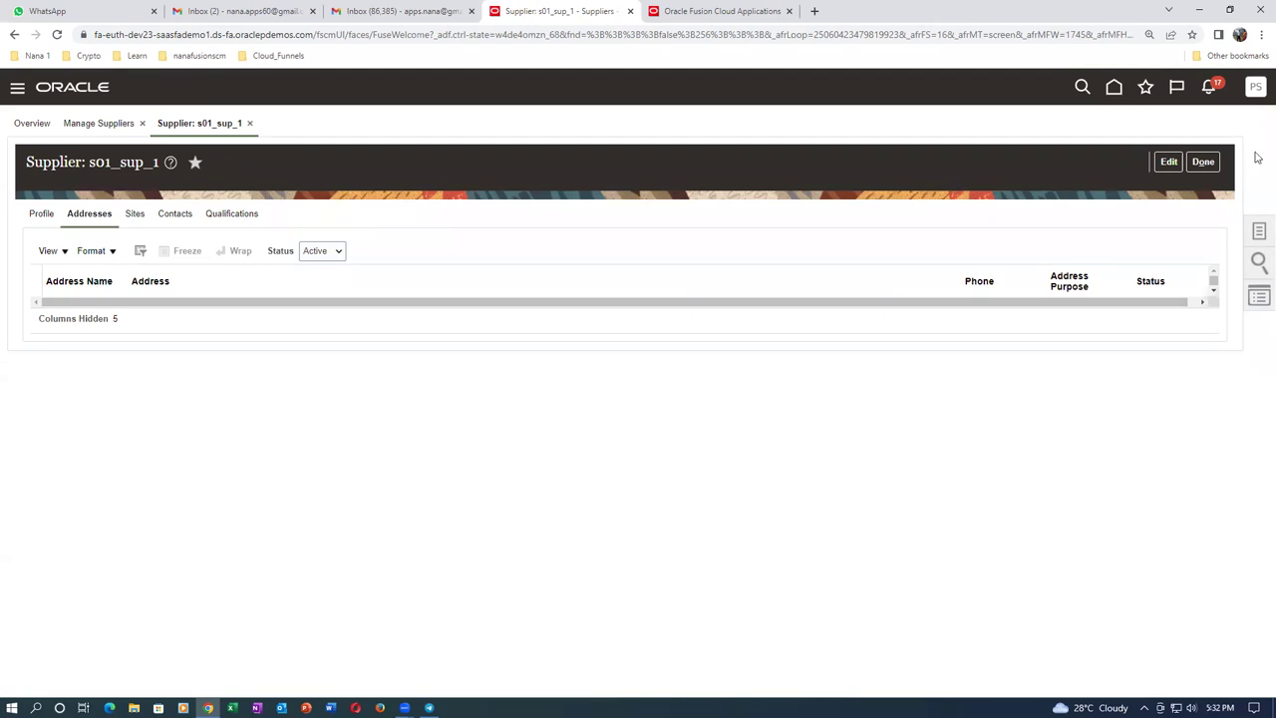
pyautogui.click(1161, 163)
pyautogui.click(712, 13)
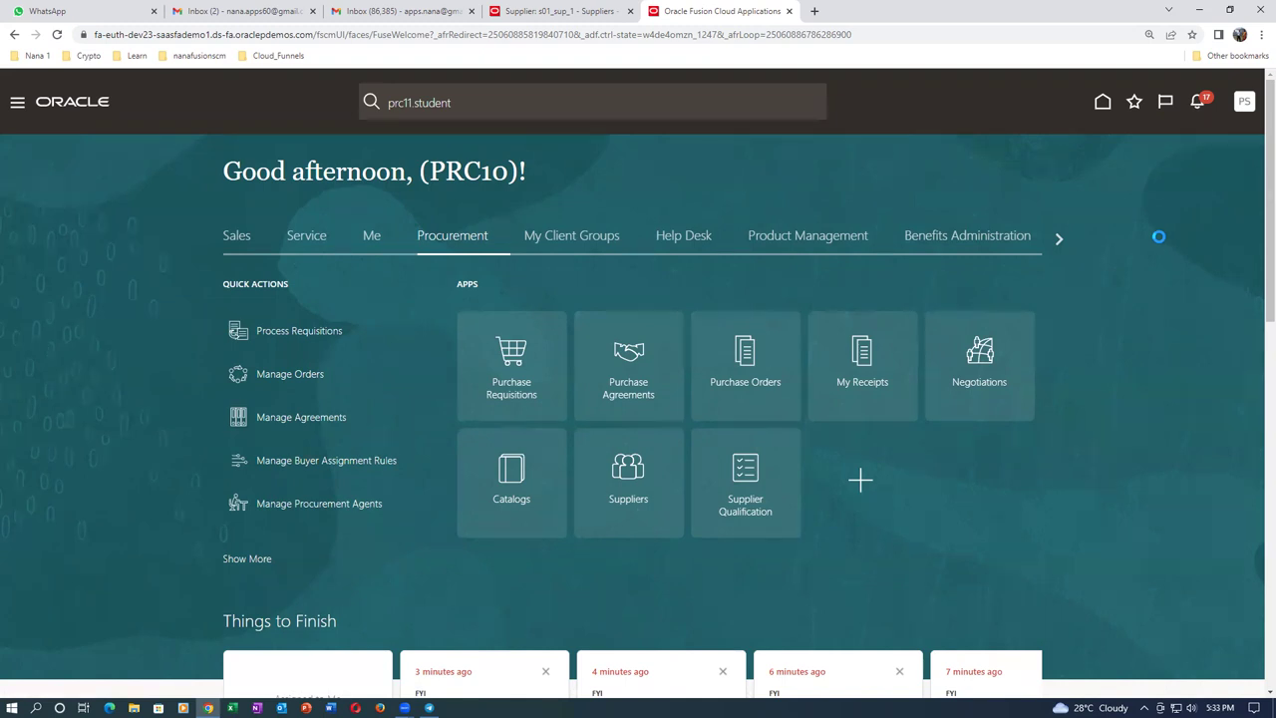
# - Open Setup and Maintenance from the user menu and display its Tasks panel
pyautogui.click(973, 324)
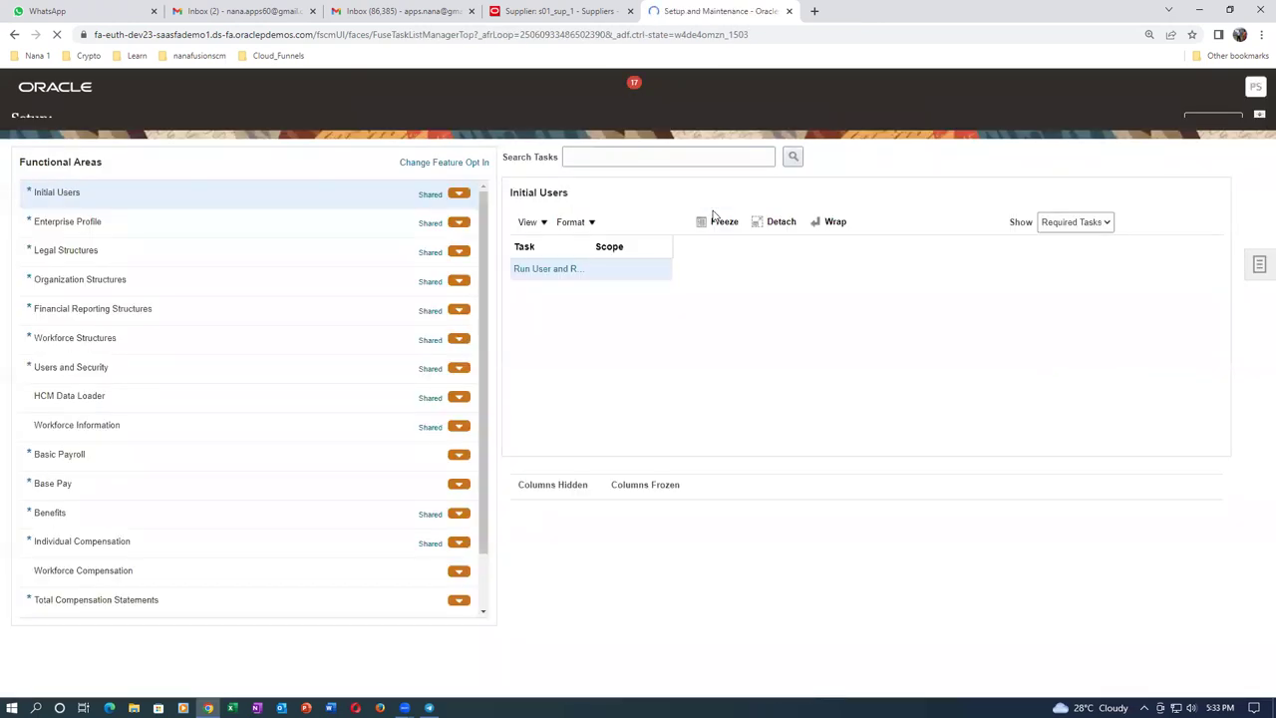
pyautogui.click(1258, 283)
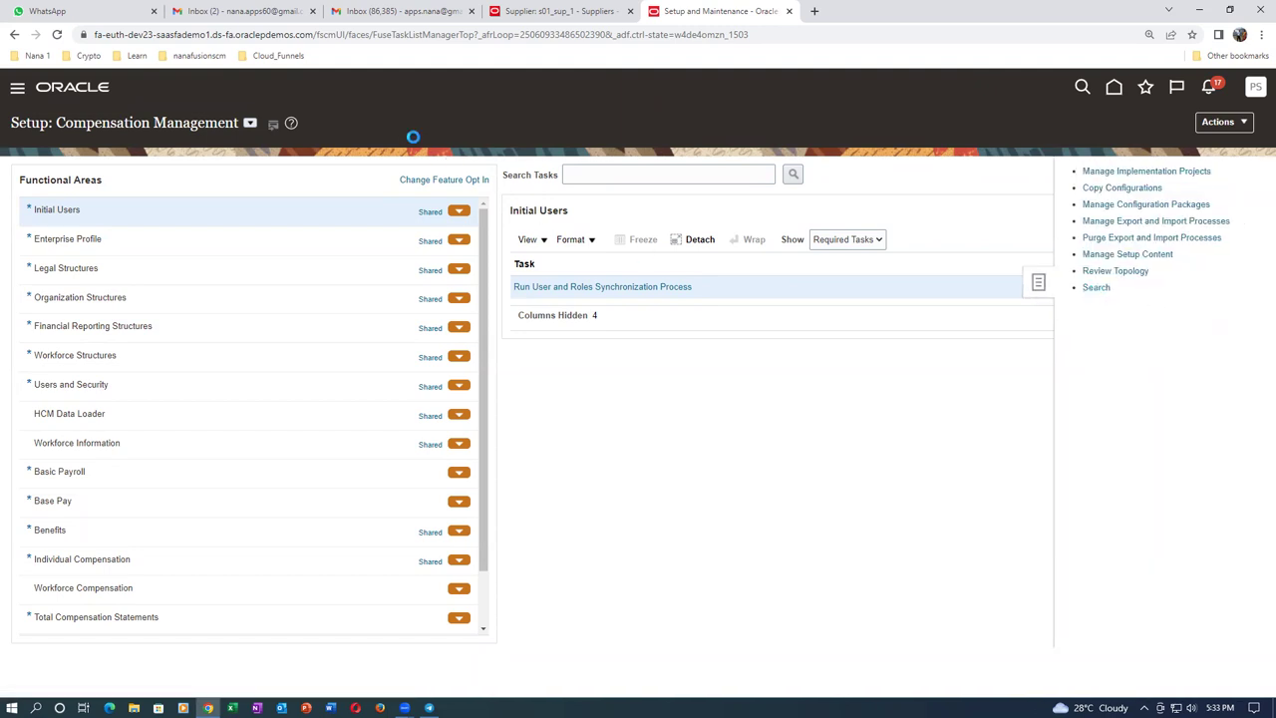
# - Search tasks for man%sup%app%, open Manage Internal Supplier Profile Change Approvals, and edit its first-responder rules
pyautogui.click(424, 172)
pyautogui.write('man%sup%app%')
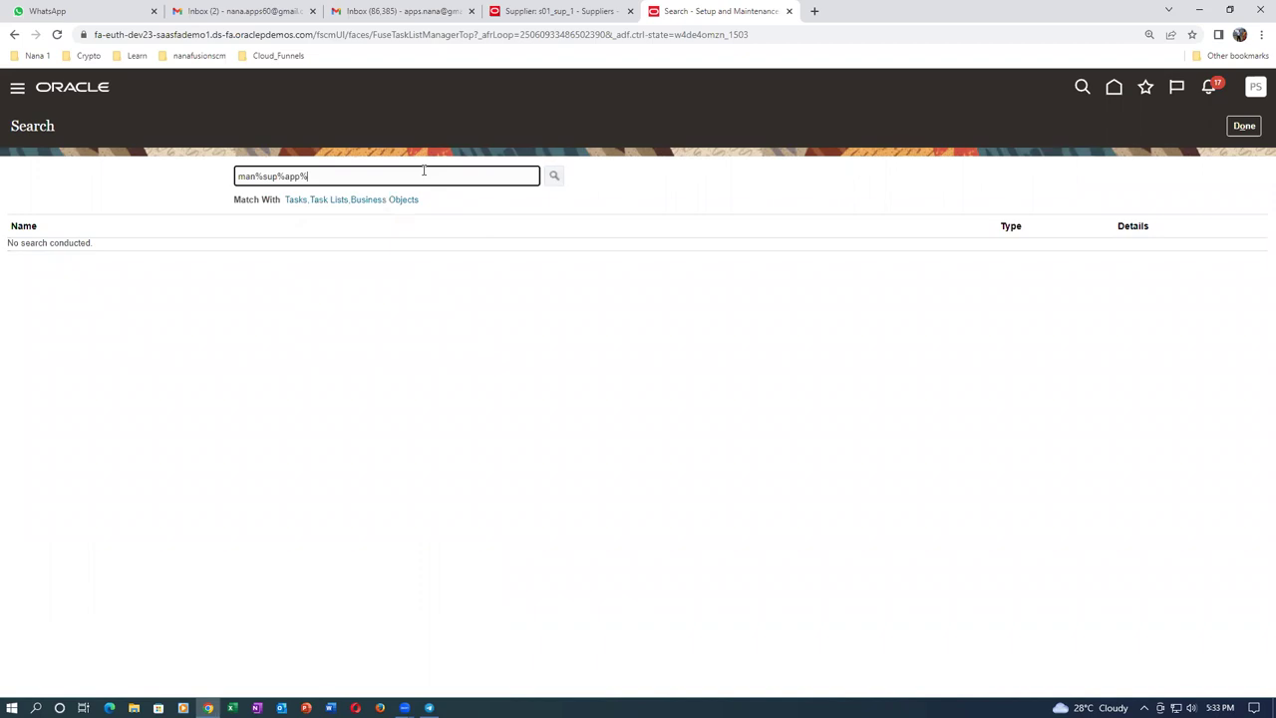
pyautogui.press('Return')
pyautogui.click(88, 271)
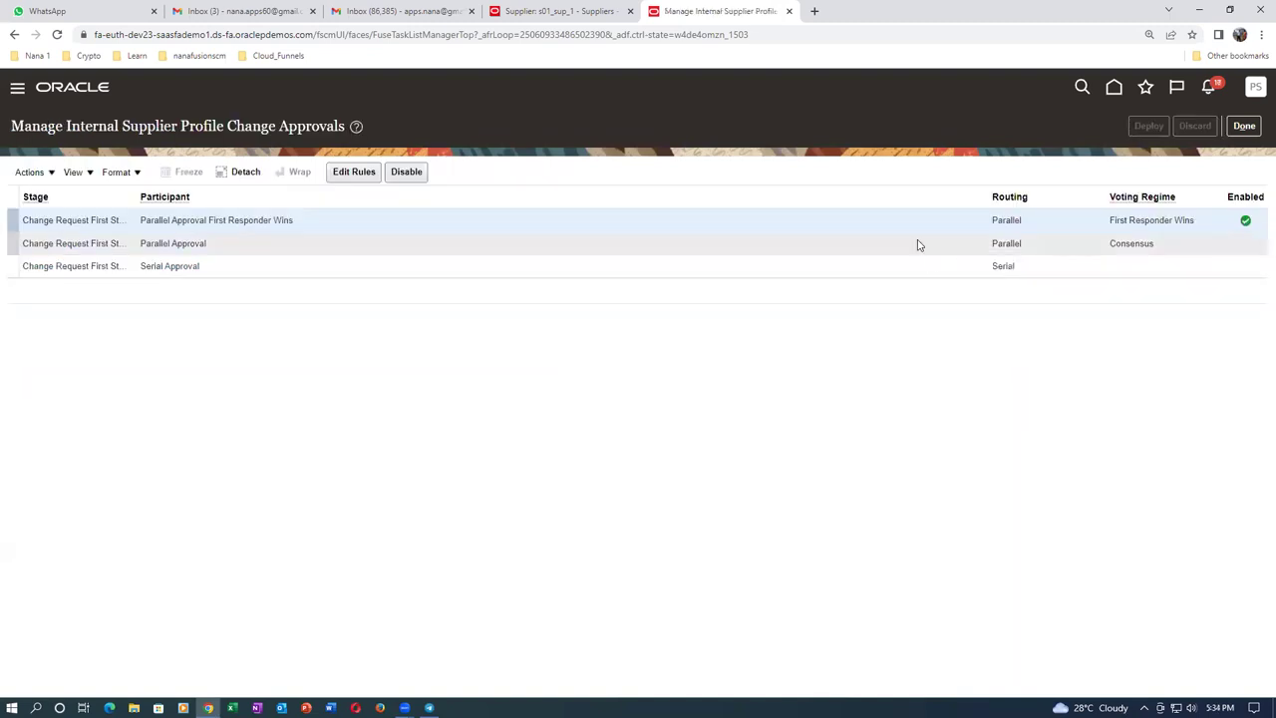
pyautogui.click(351, 171)
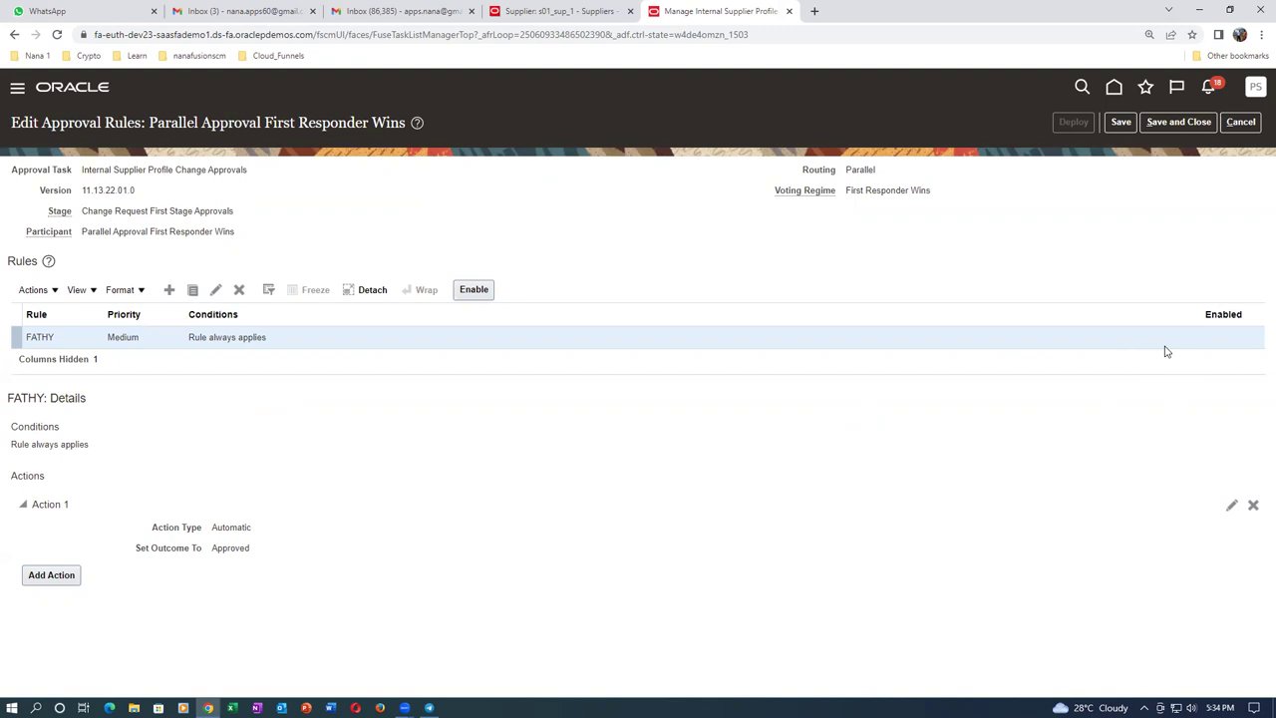
# - Enable the FATHY approval rule, save and deploy the rules, then return to the s01_sup_1 supplier tab
pyautogui.click(477, 289)
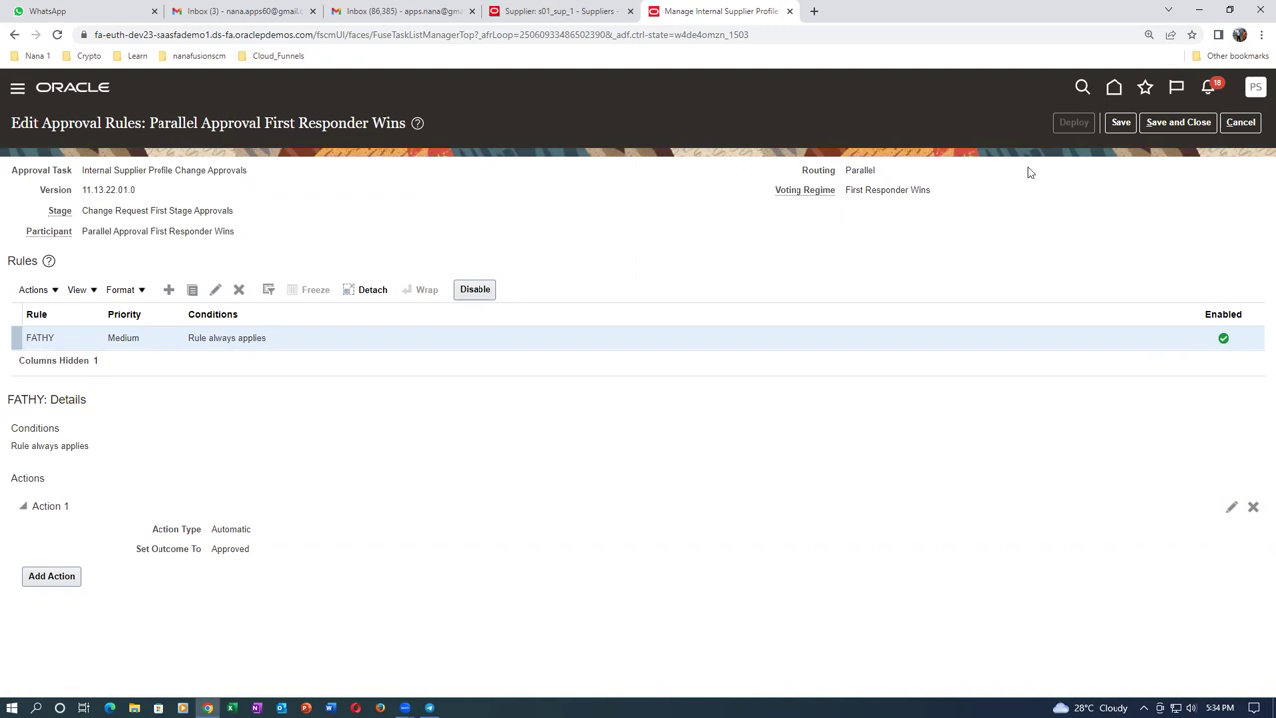
pyautogui.click(1119, 124)
pyautogui.click(1074, 123)
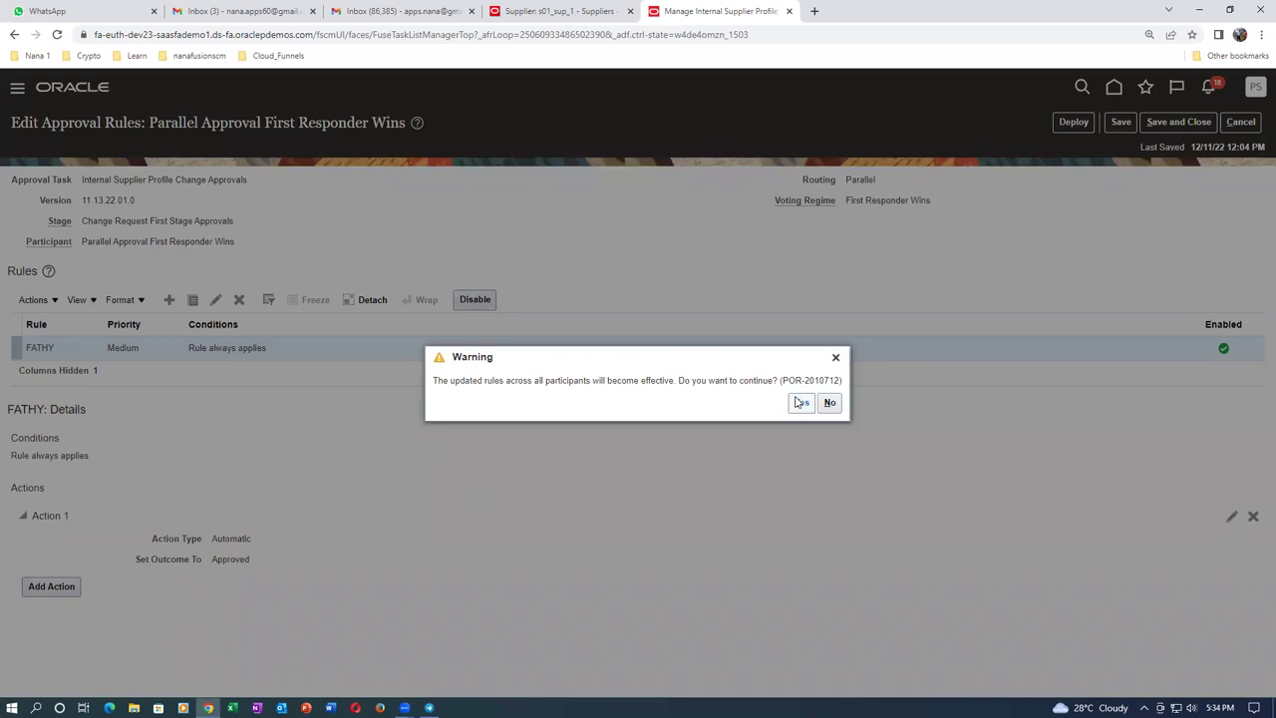
pyautogui.click(800, 403)
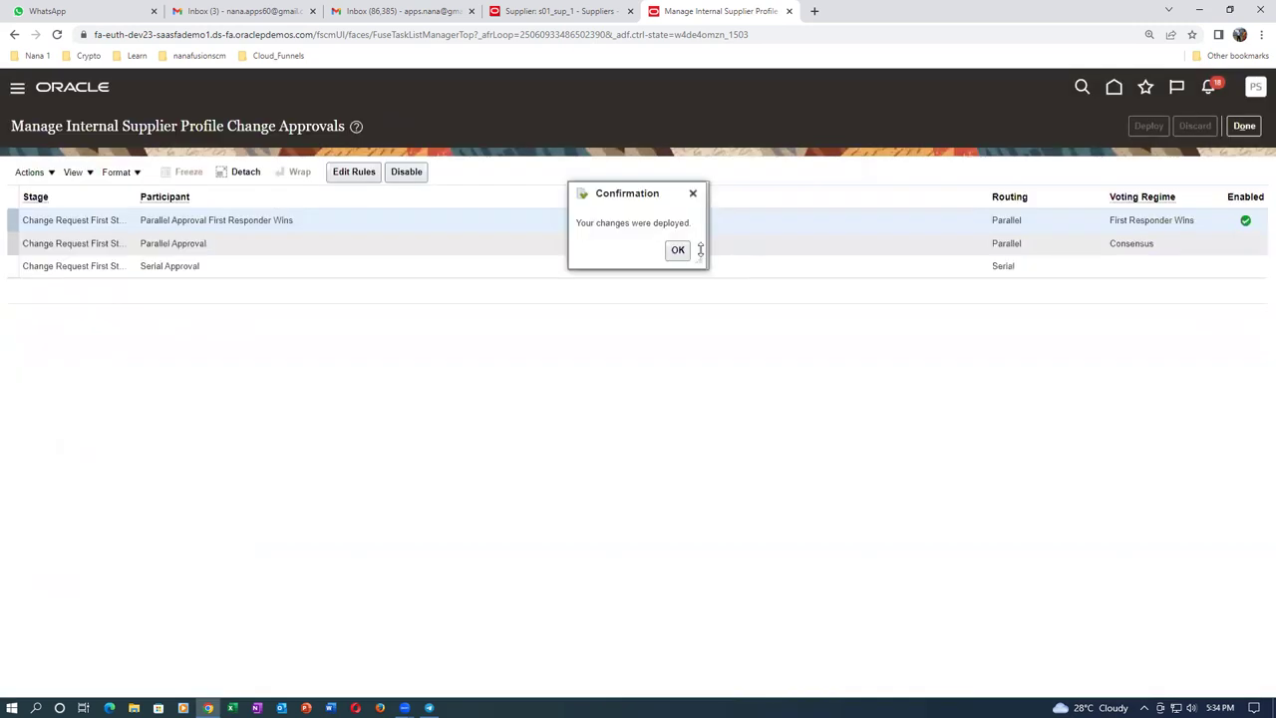
pyautogui.click(678, 250)
pyautogui.click(561, 11)
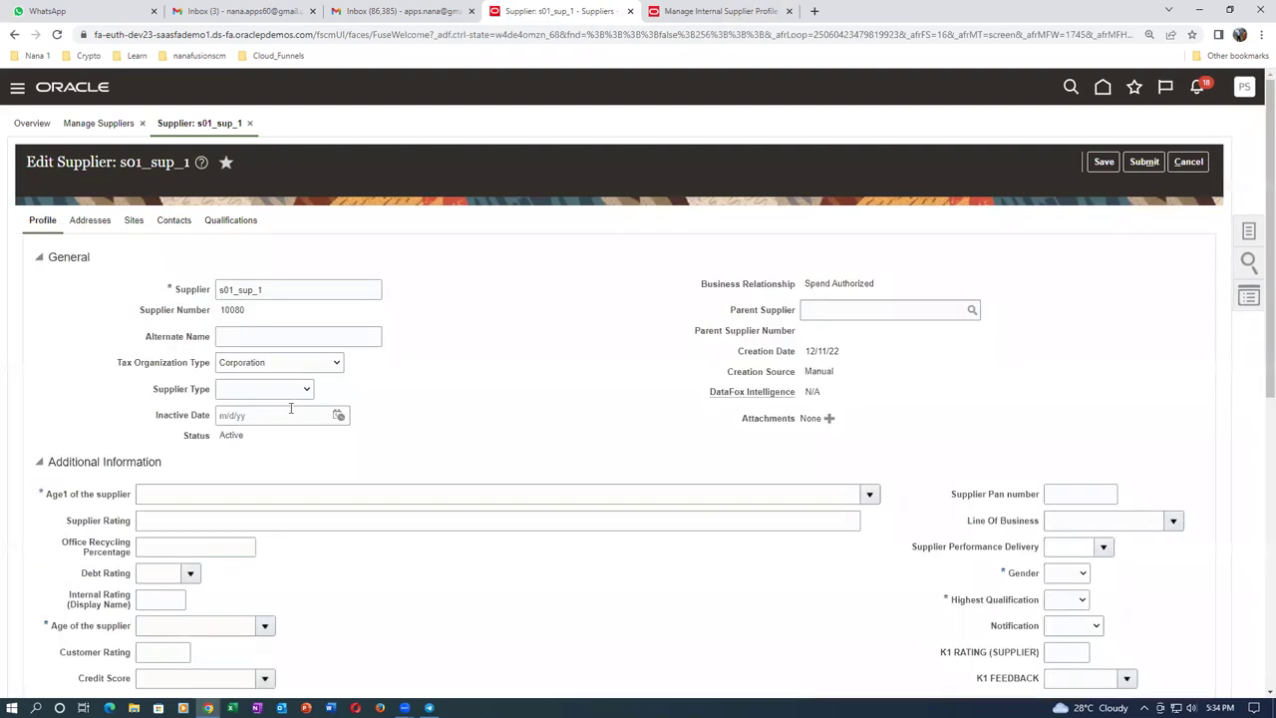
# - Set Age1 to between 10-20, age to More than 10 yrs, Gender Female, Highest Qualification 10th
pyautogui.scroll(-2, 817, 392)
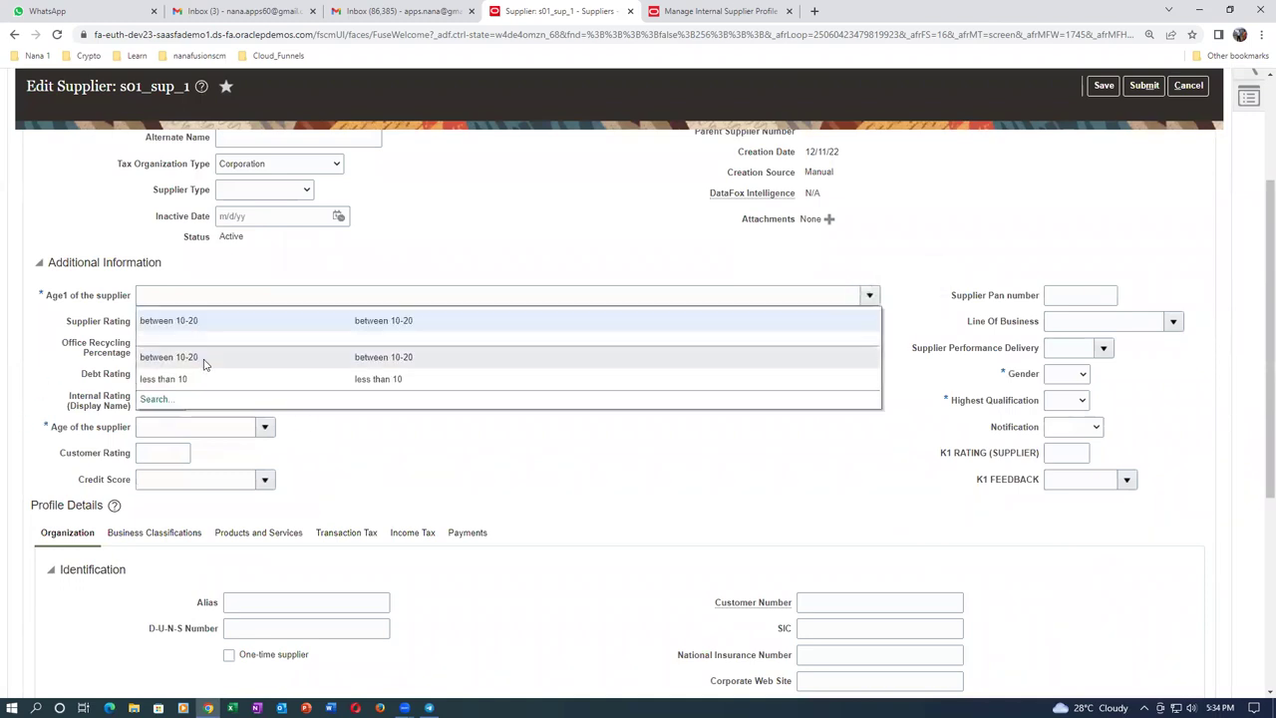
pyautogui.click(263, 426)
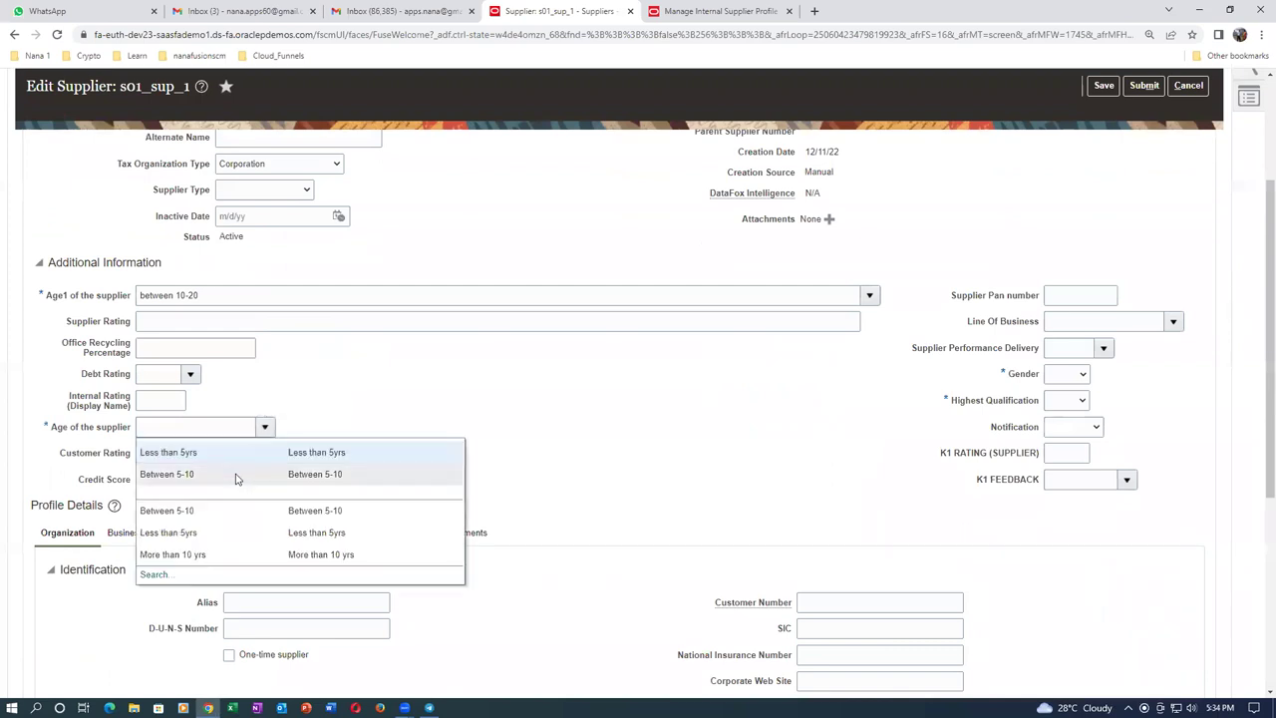
pyautogui.click(239, 554)
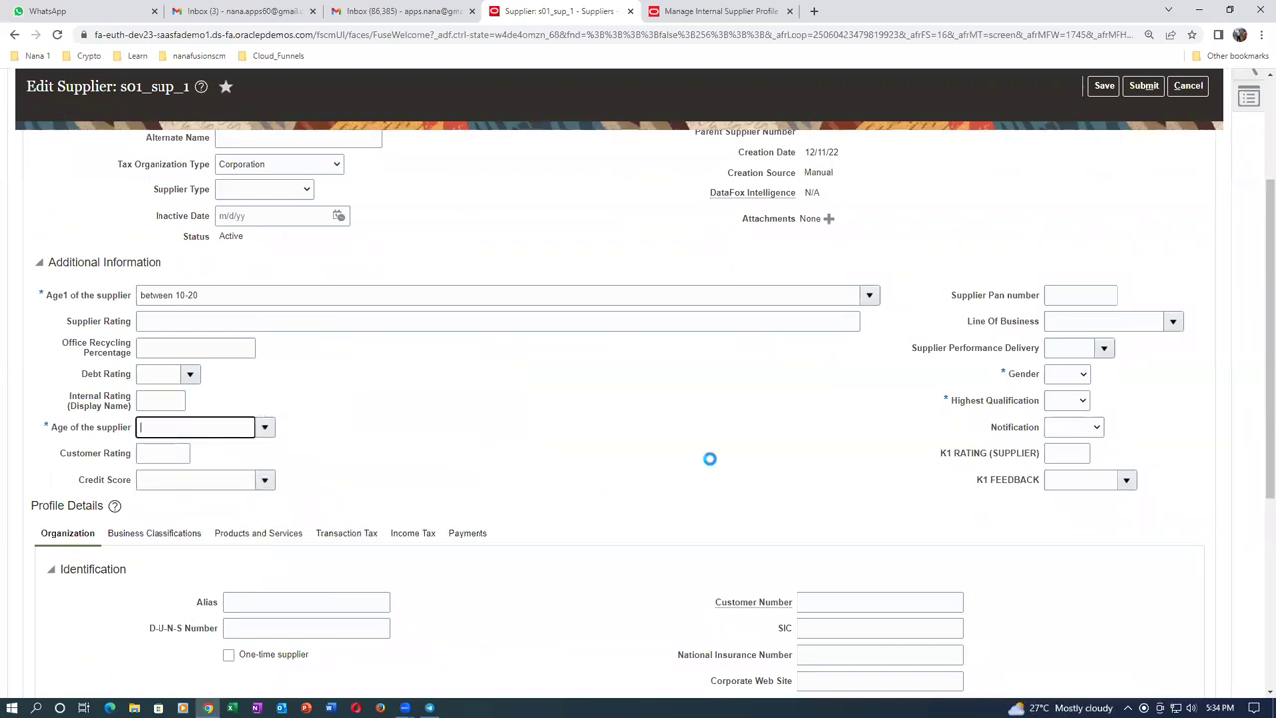
pyautogui.click(1059, 378)
pyautogui.click(1062, 402)
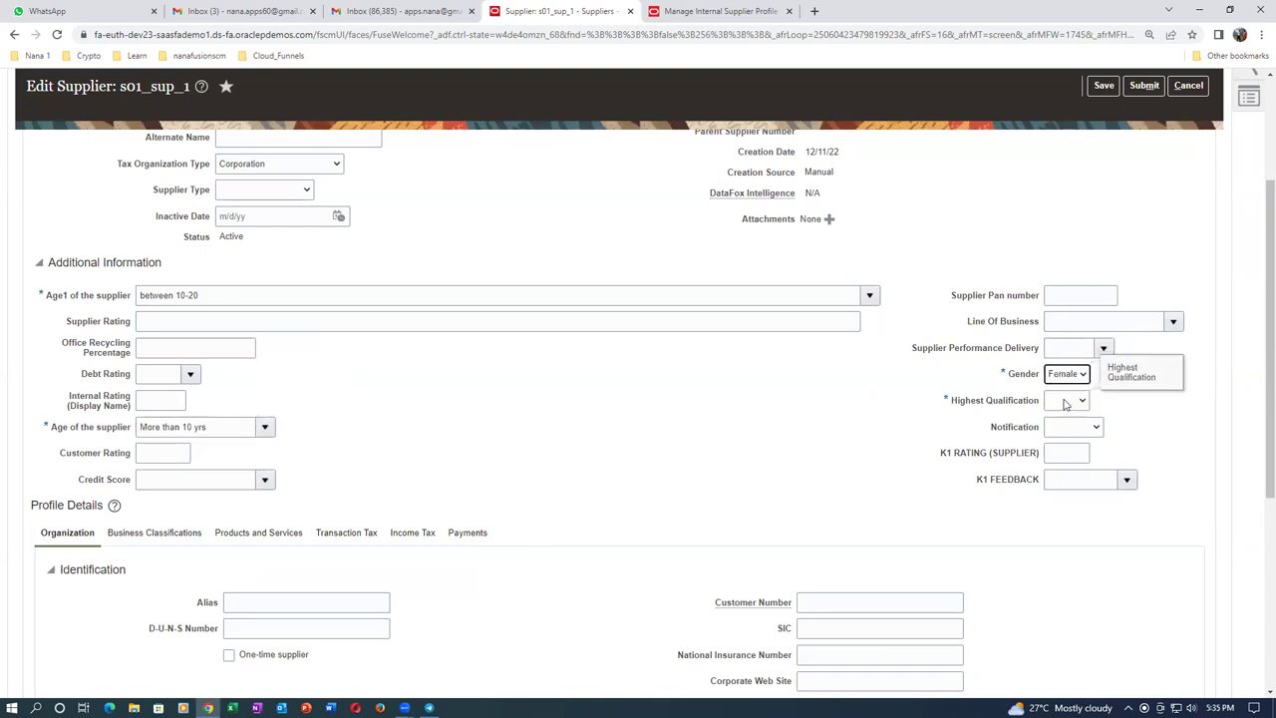
pyautogui.click(1064, 402)
pyautogui.click(1070, 425)
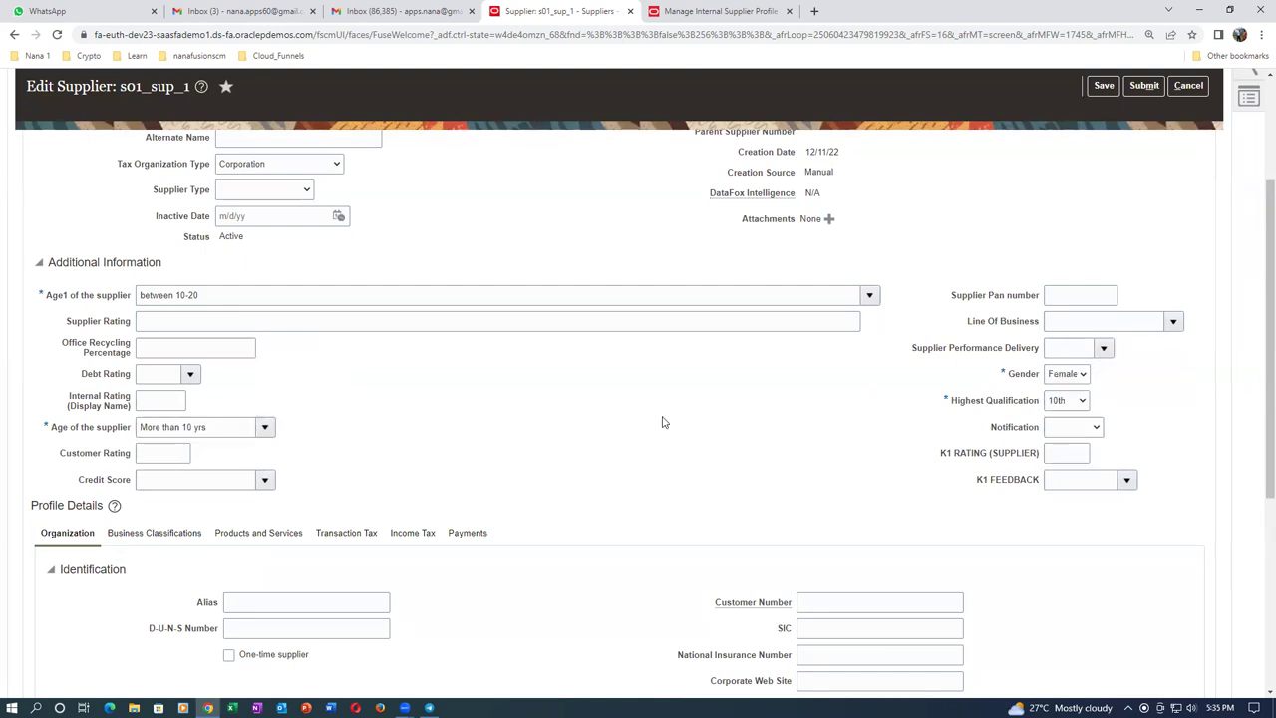
# - Save the supplier profile and view its Addresses
pyautogui.scroll(1, 434, 231)
pyautogui.click(1102, 95)
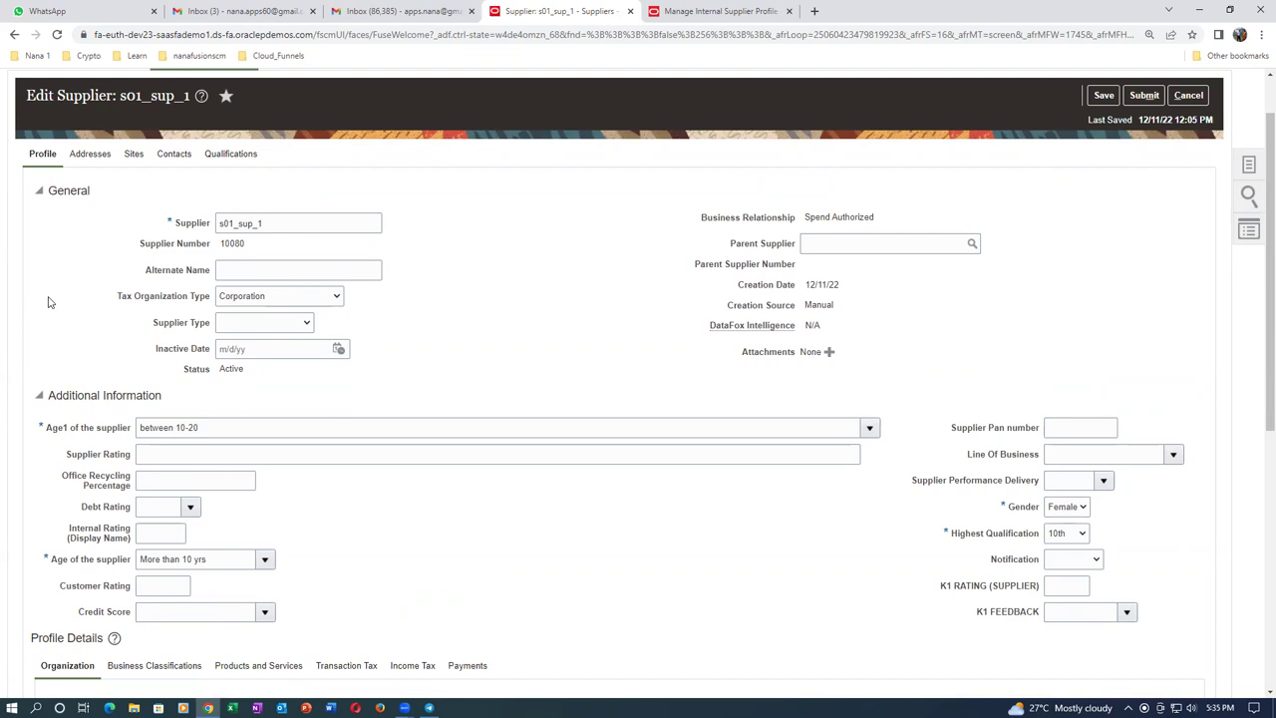
pyautogui.click(88, 155)
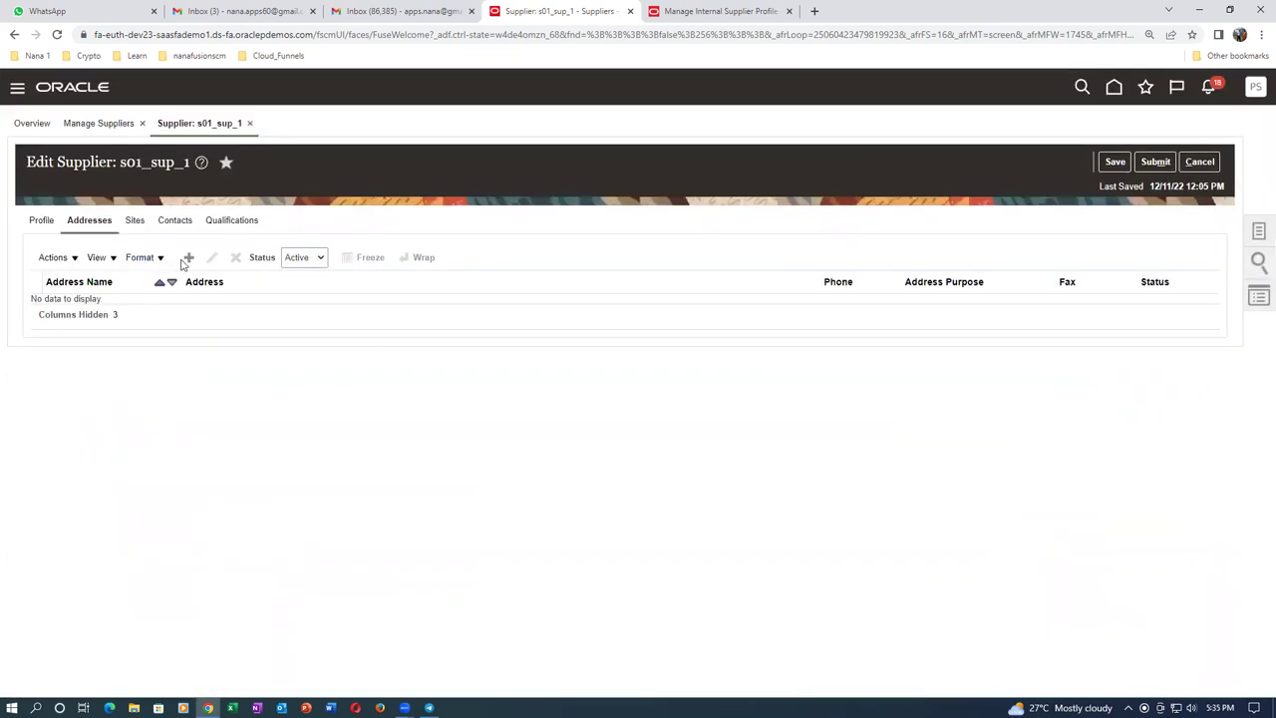
# - Create a new address named 's01 address name 4' with country United States
pyautogui.click(189, 258)
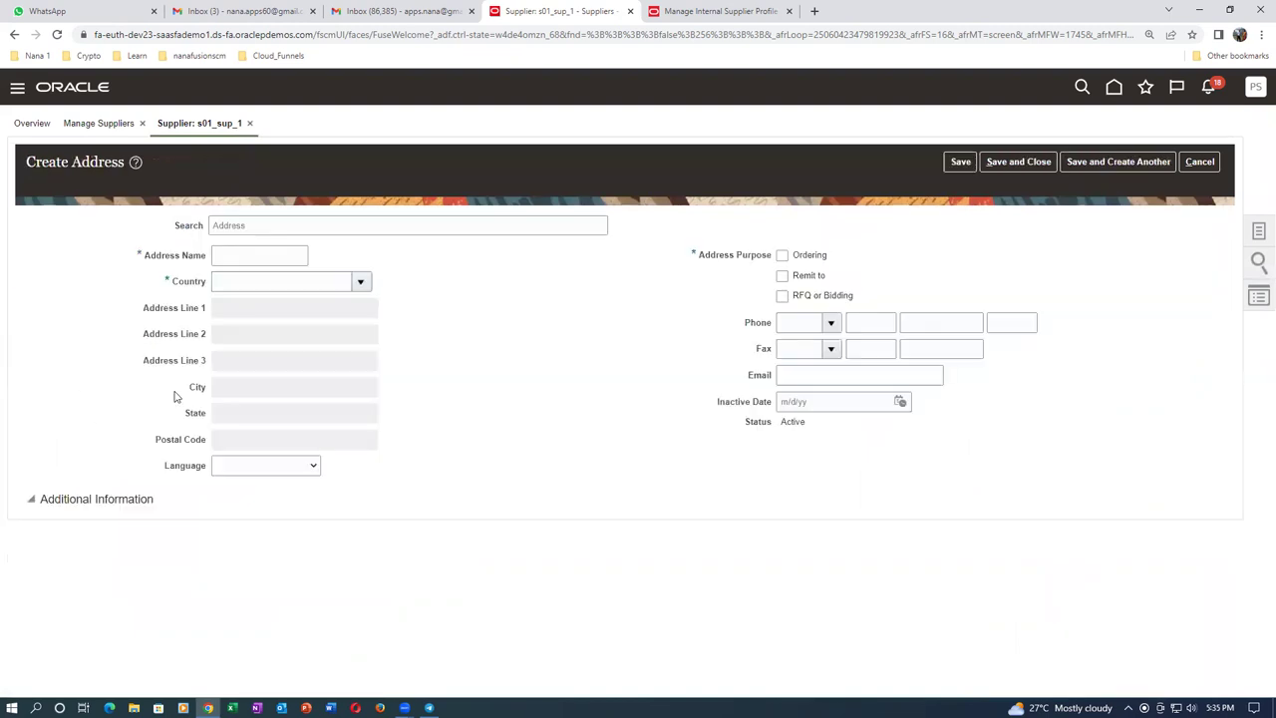
pyautogui.click(234, 254)
pyautogui.write('s')
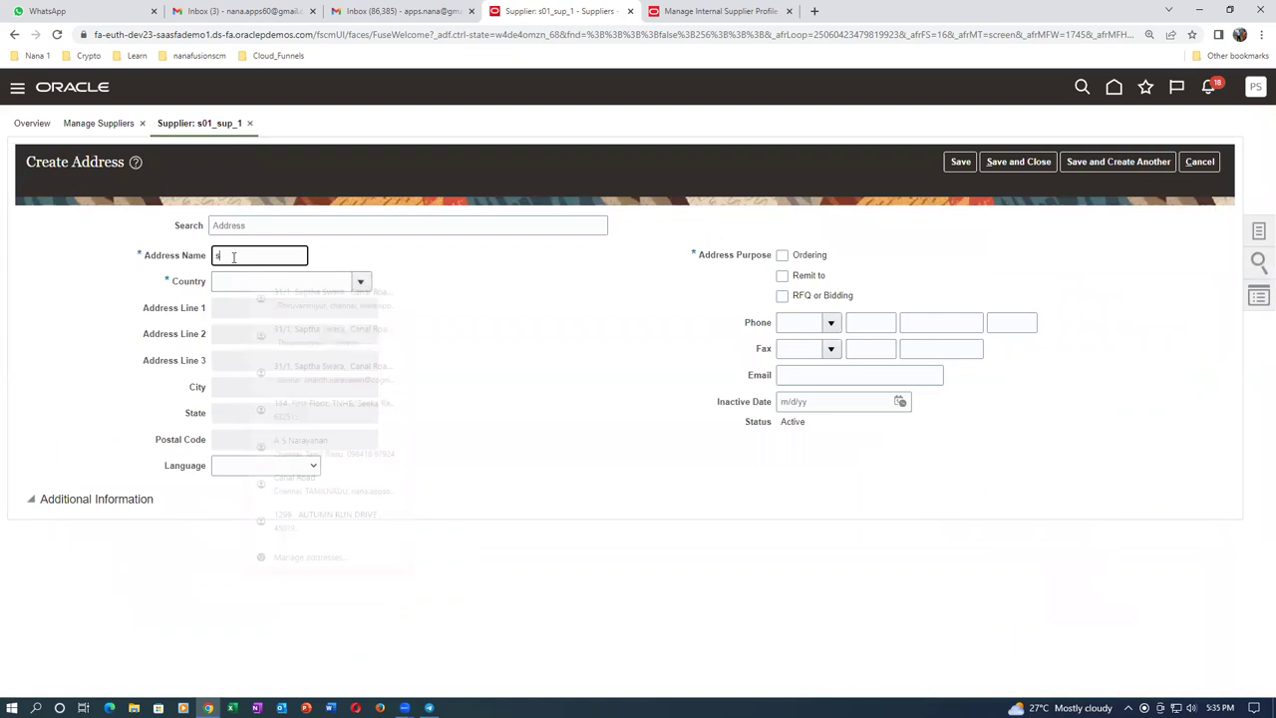
pyautogui.write('01 address name 4')
pyautogui.press('Tab')
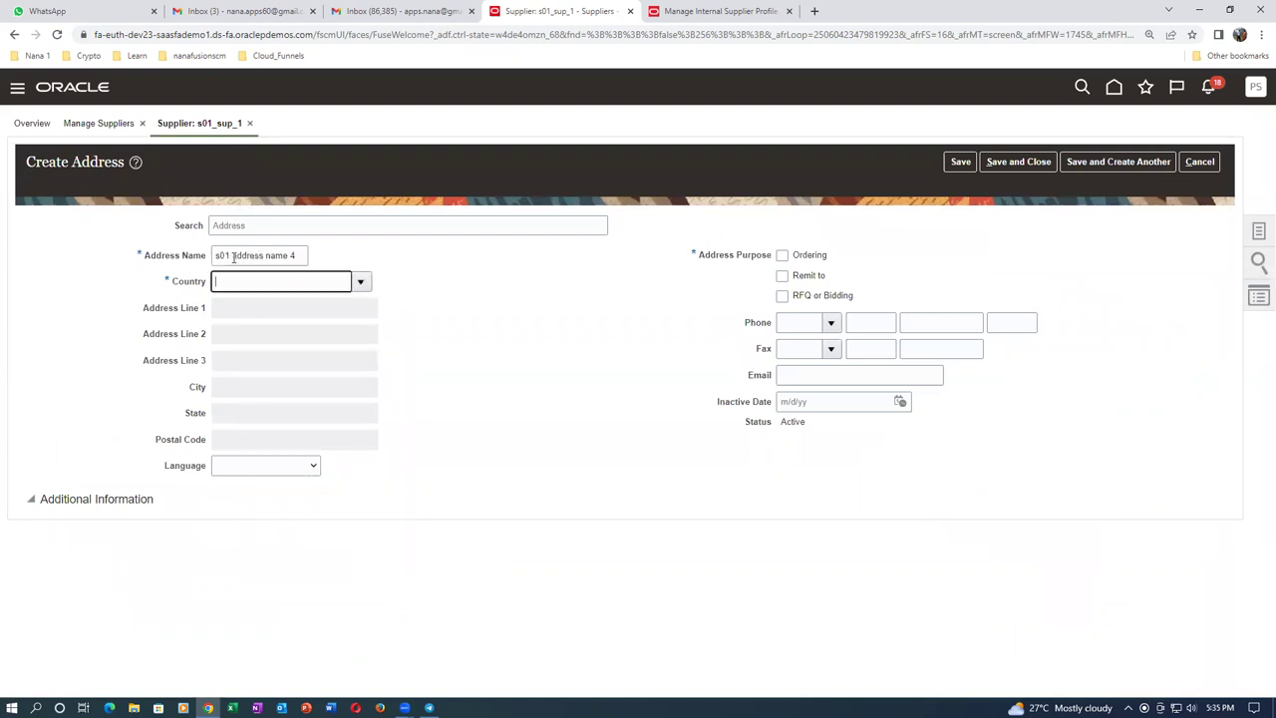
pyautogui.write('united sta')
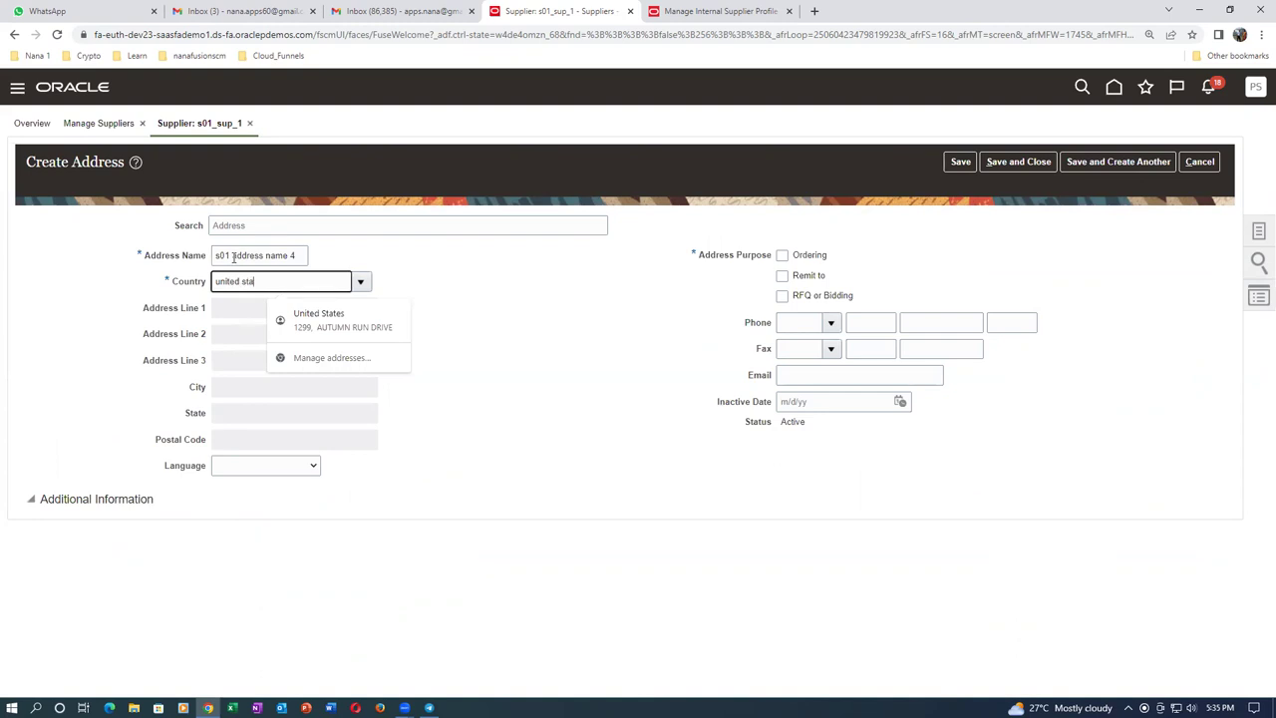
pyautogui.press('Tab')
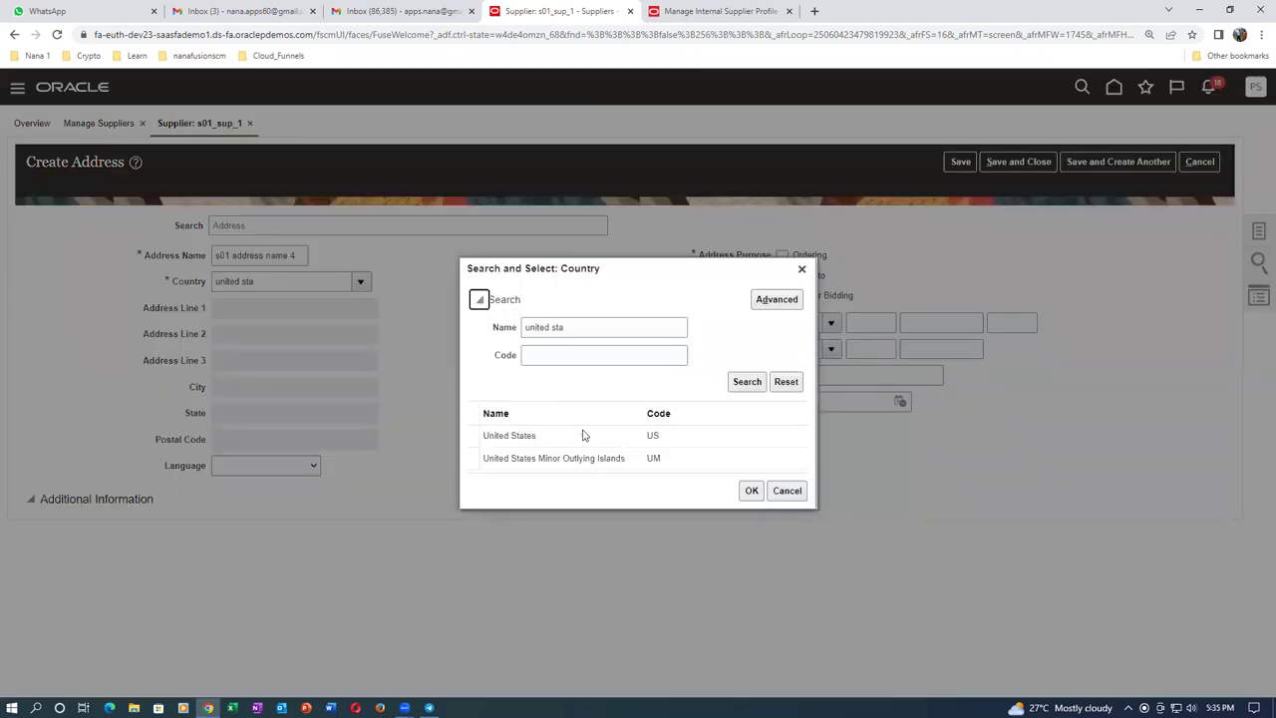
pyautogui.click(584, 434)
pyautogui.click(751, 490)
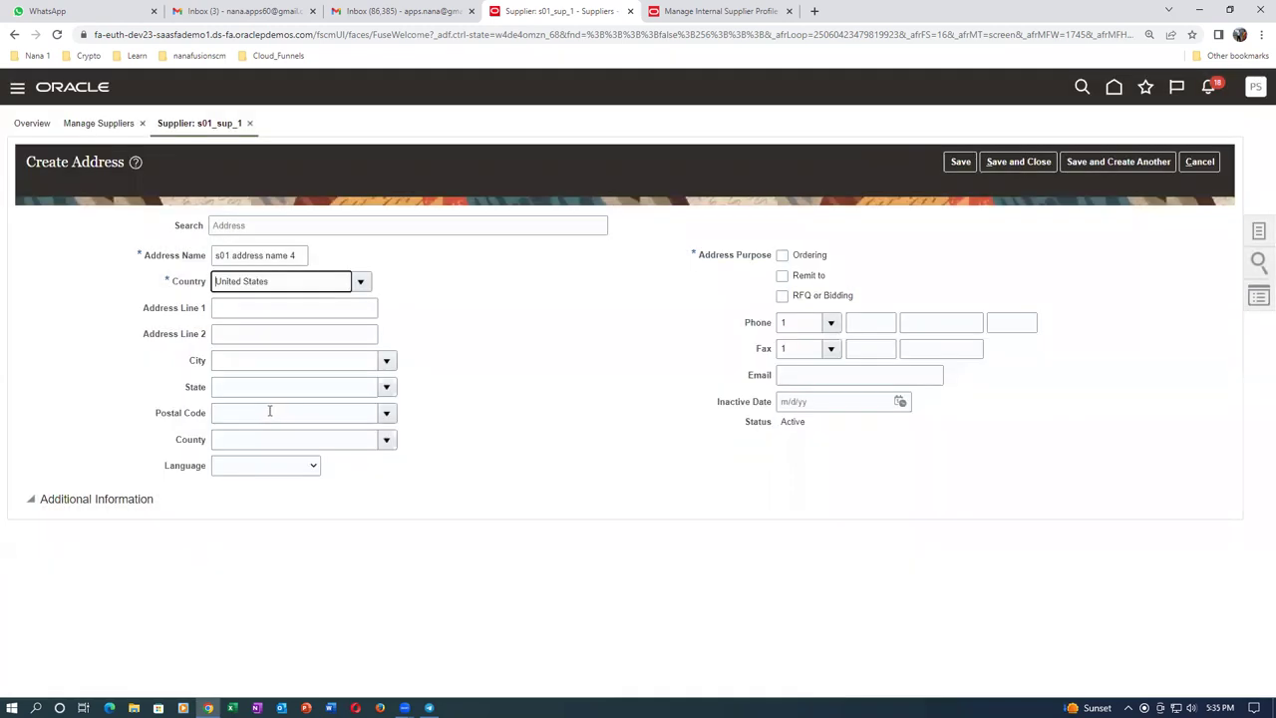
# - Set postal code 10020 (Manhattan, New York) and the first address line
pyautogui.click(270, 413)
pyautogui.write('10020')
pyautogui.press('Tab')
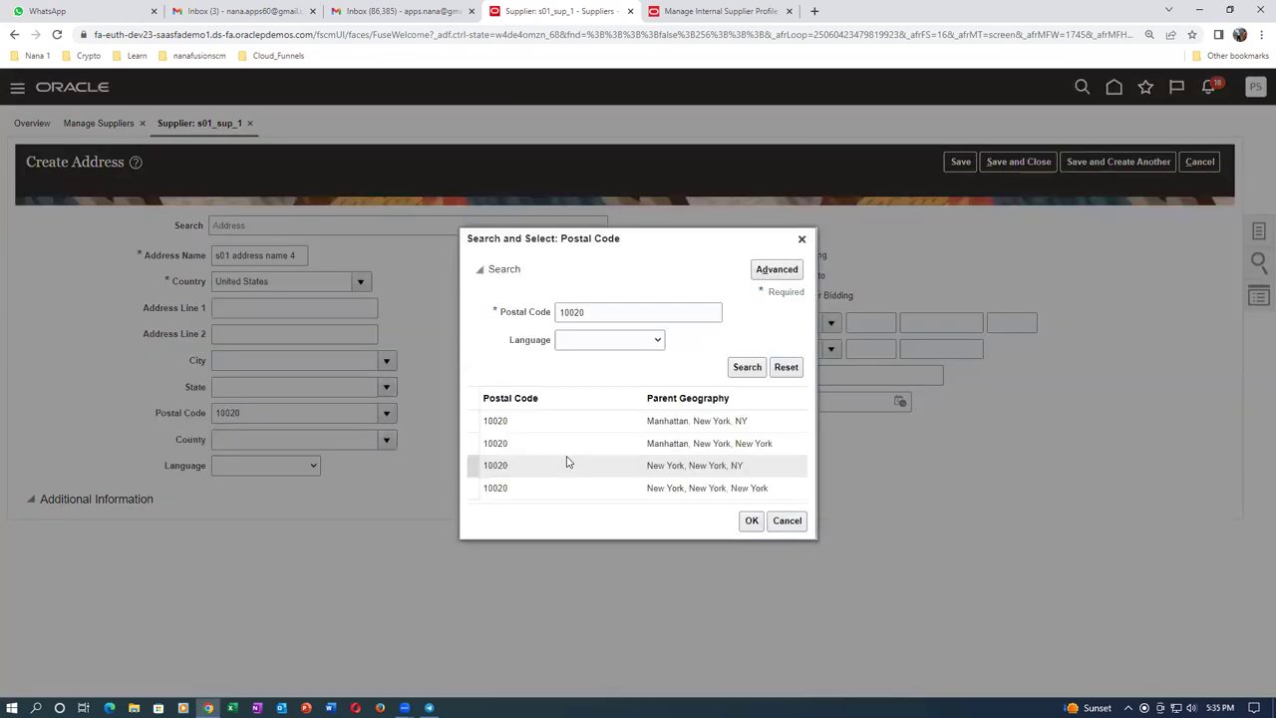
pyautogui.click(598, 446)
pyautogui.click(752, 520)
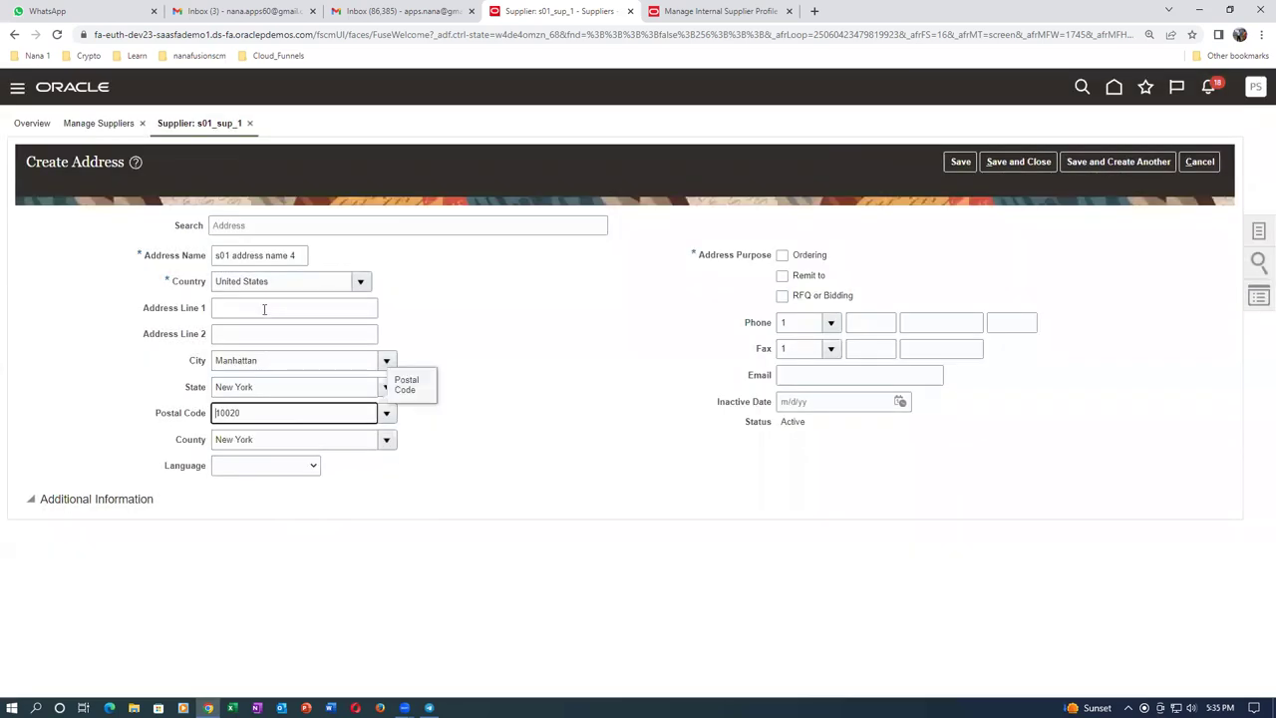
pyautogui.click(266, 307)
pyautogui.write('address line 4')
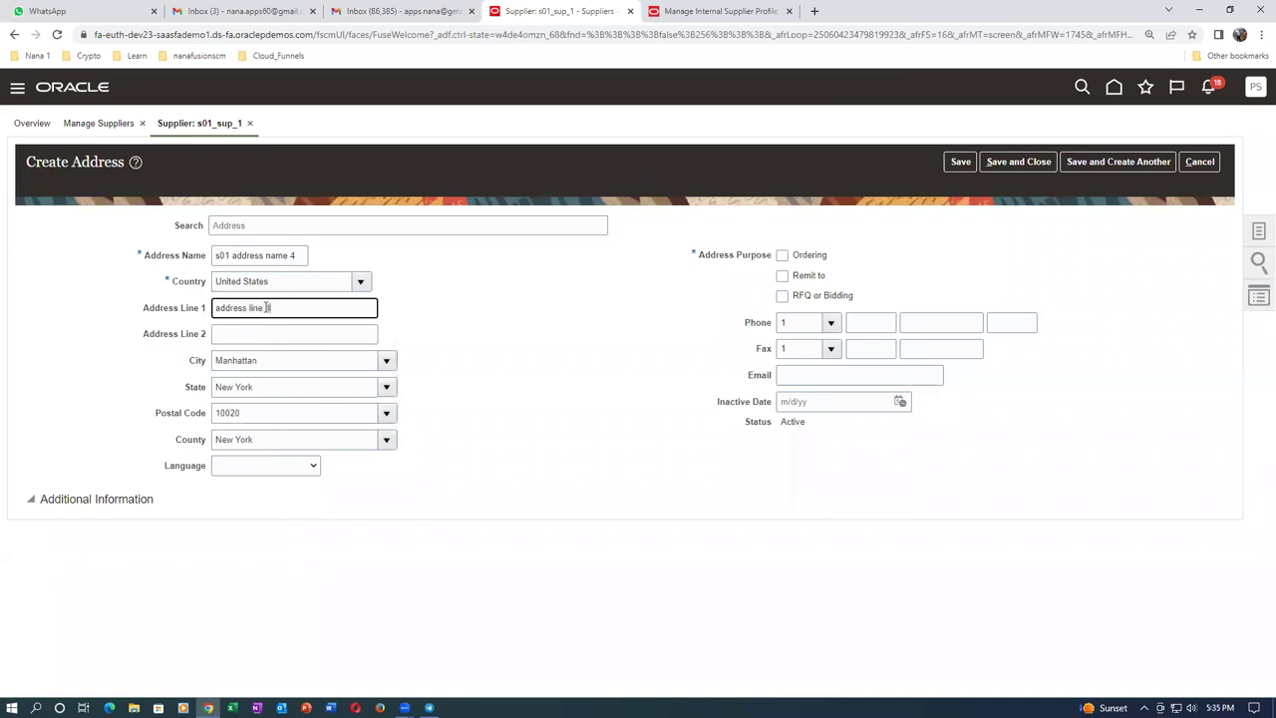
# - Mark the address for Ordering and Remit to, add a location e-mail, and save it
pyautogui.click(782, 255)
pyautogui.click(781, 275)
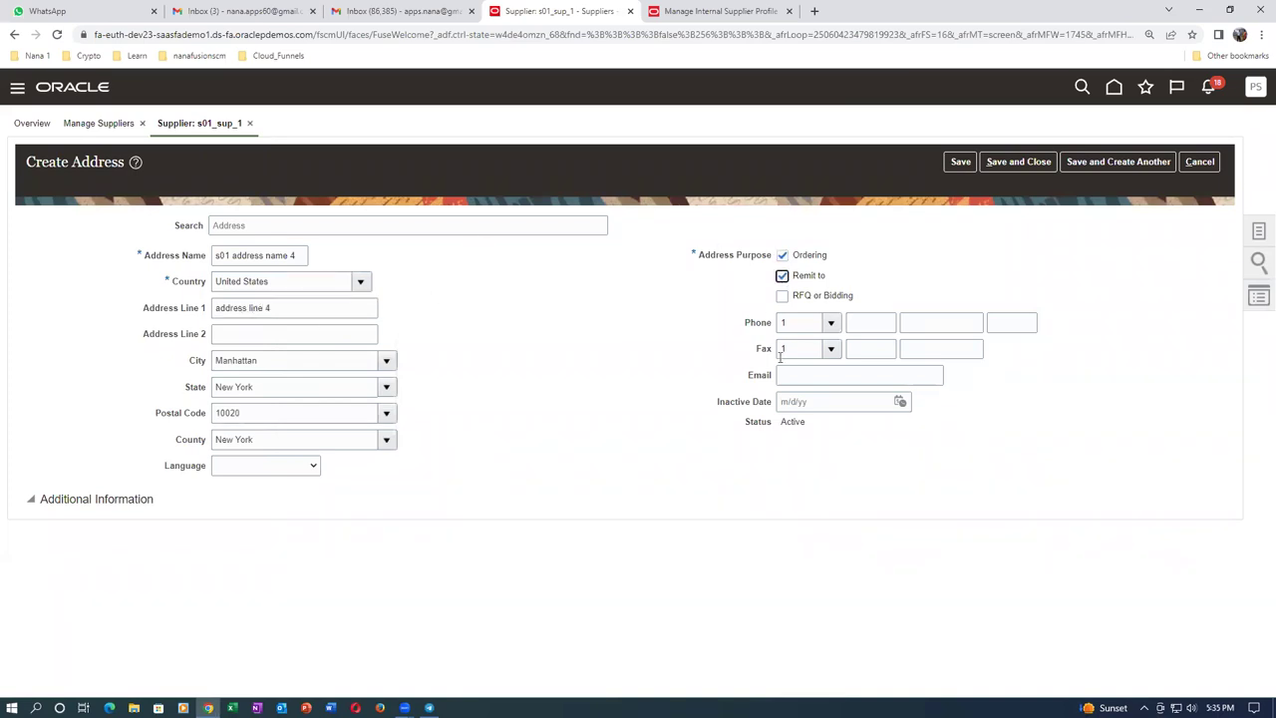
pyautogui.click(802, 376)
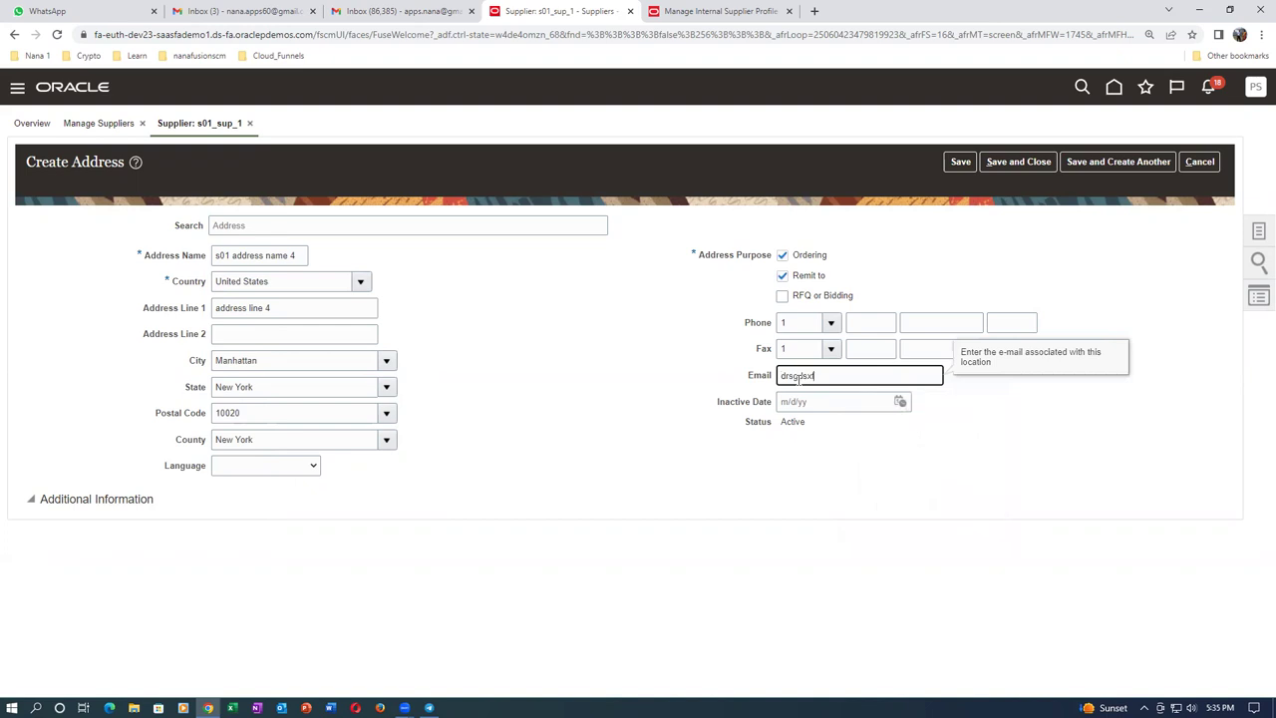
pyautogui.click(639, 378)
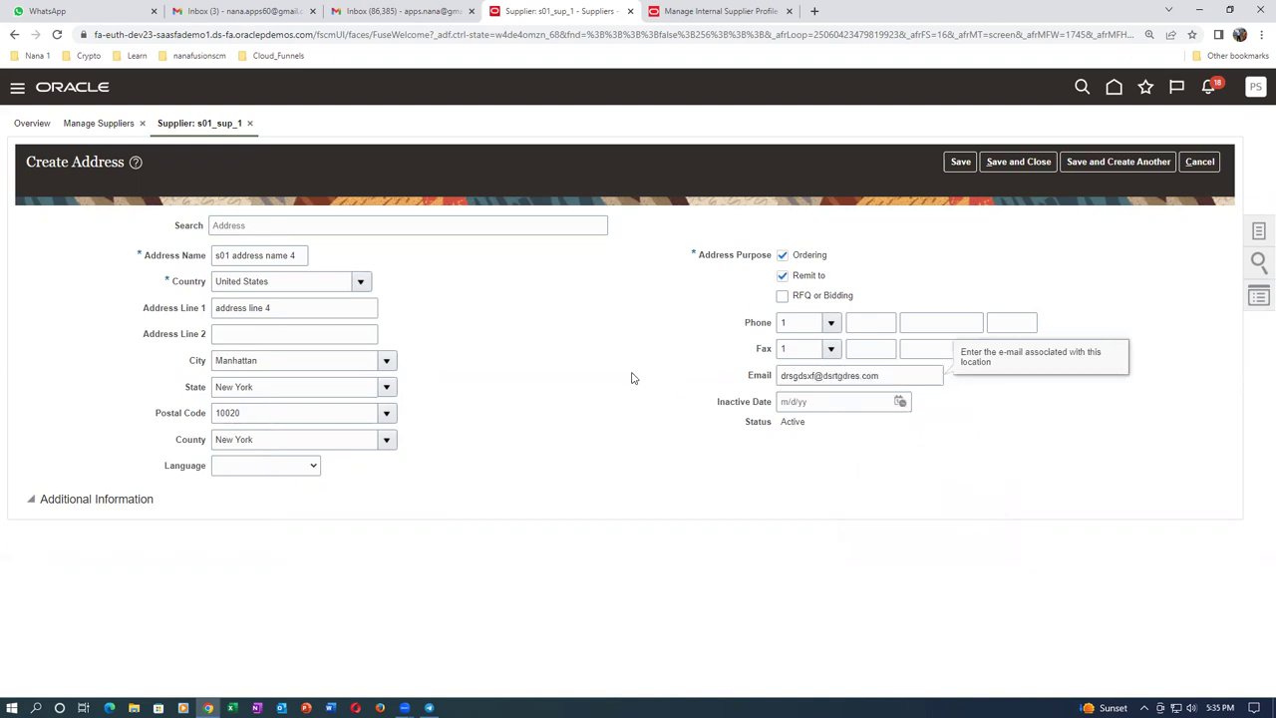
pyautogui.click(1018, 161)
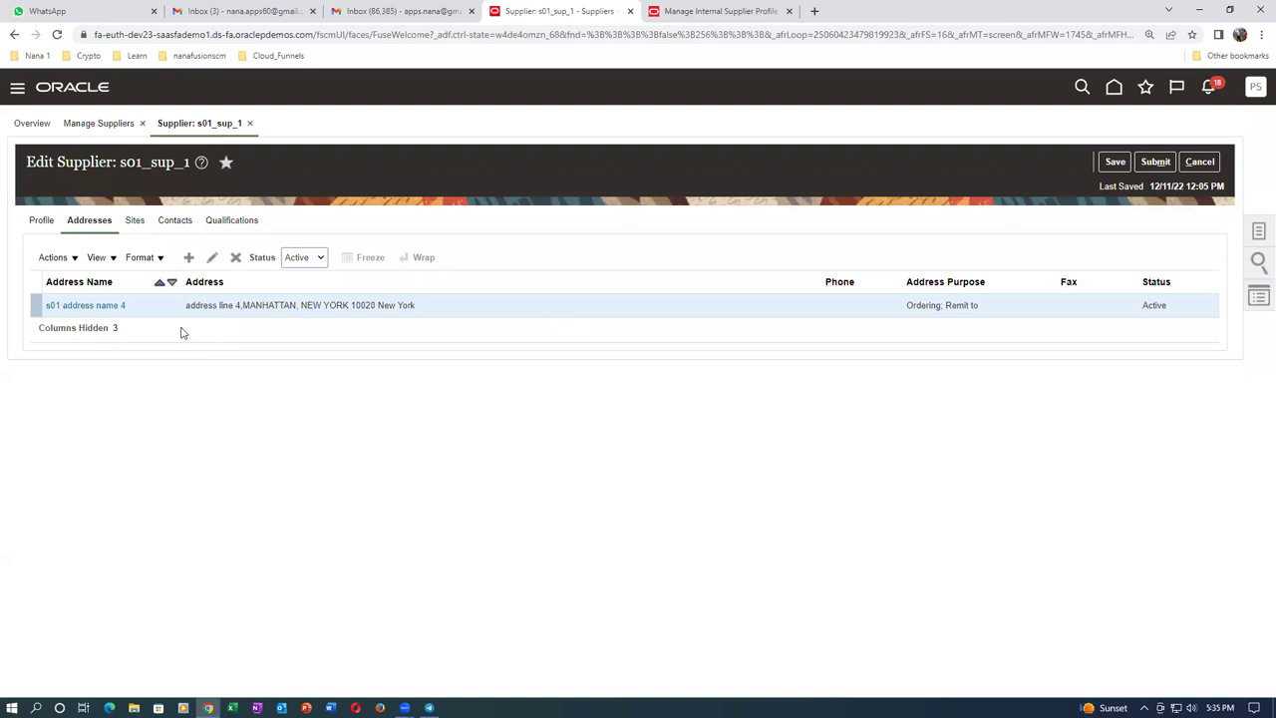
# - Submit the supplier edits as change request 86051, acknowledge it, and return to the overview
pyautogui.click(1156, 162)
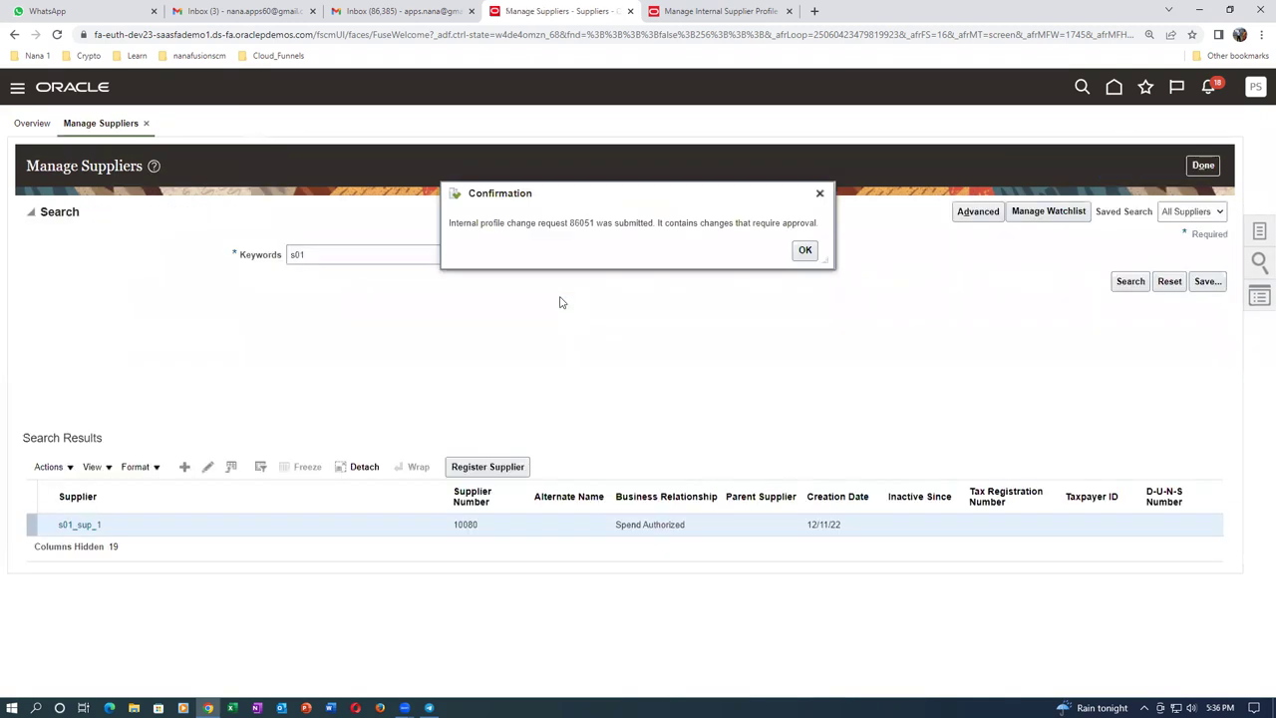
pyautogui.click(806, 252)
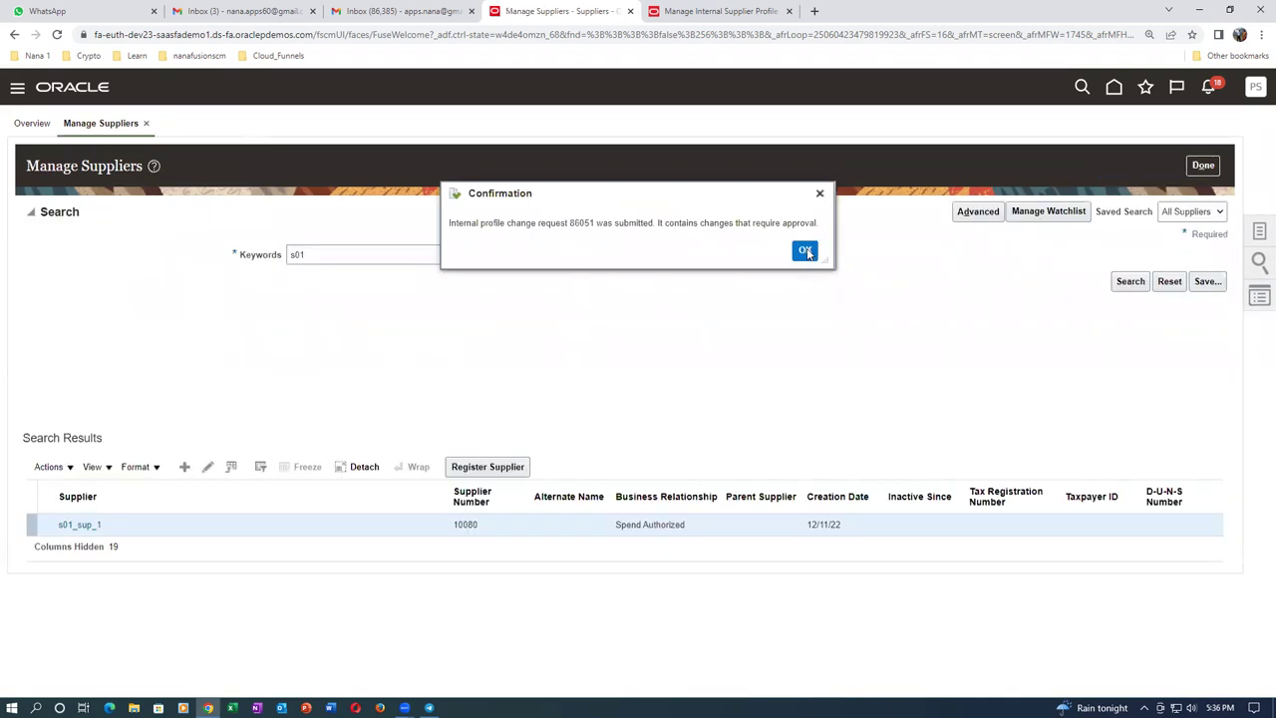
pyautogui.click(1215, 166)
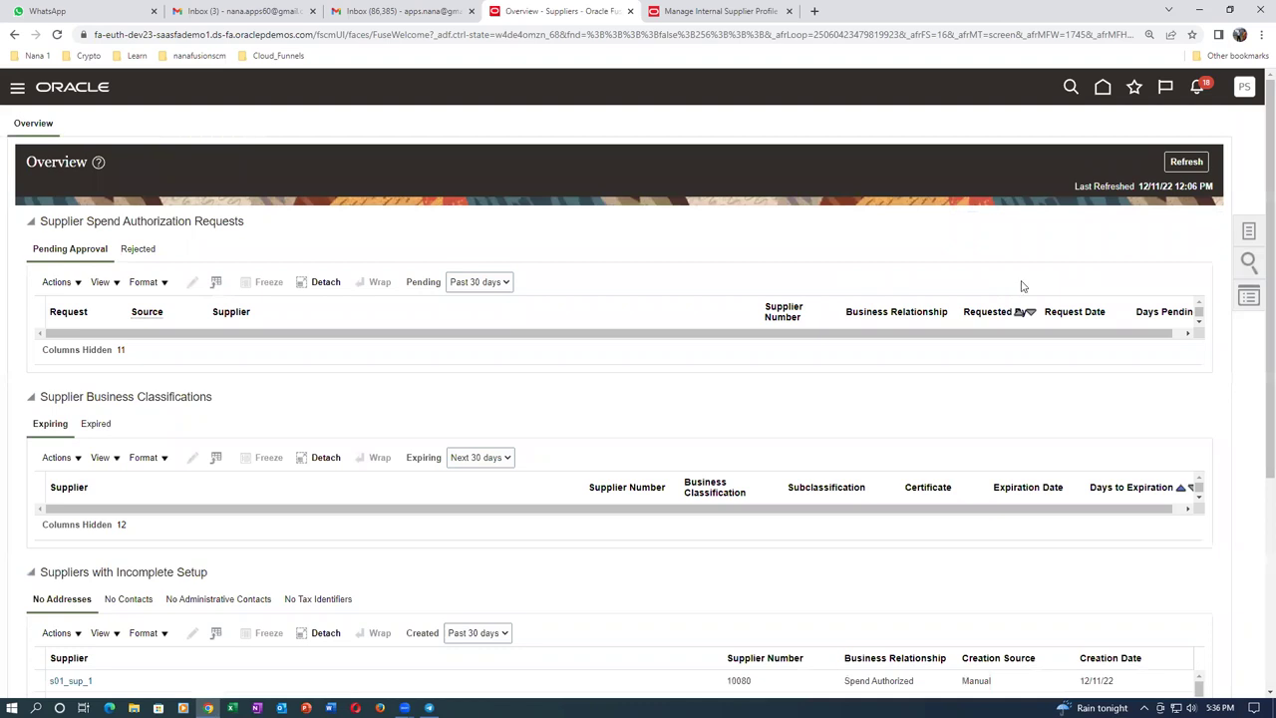
# - Refresh the Suppliers overview and open pending change request 86051 from the pending approvals list
pyautogui.click(1196, 161)
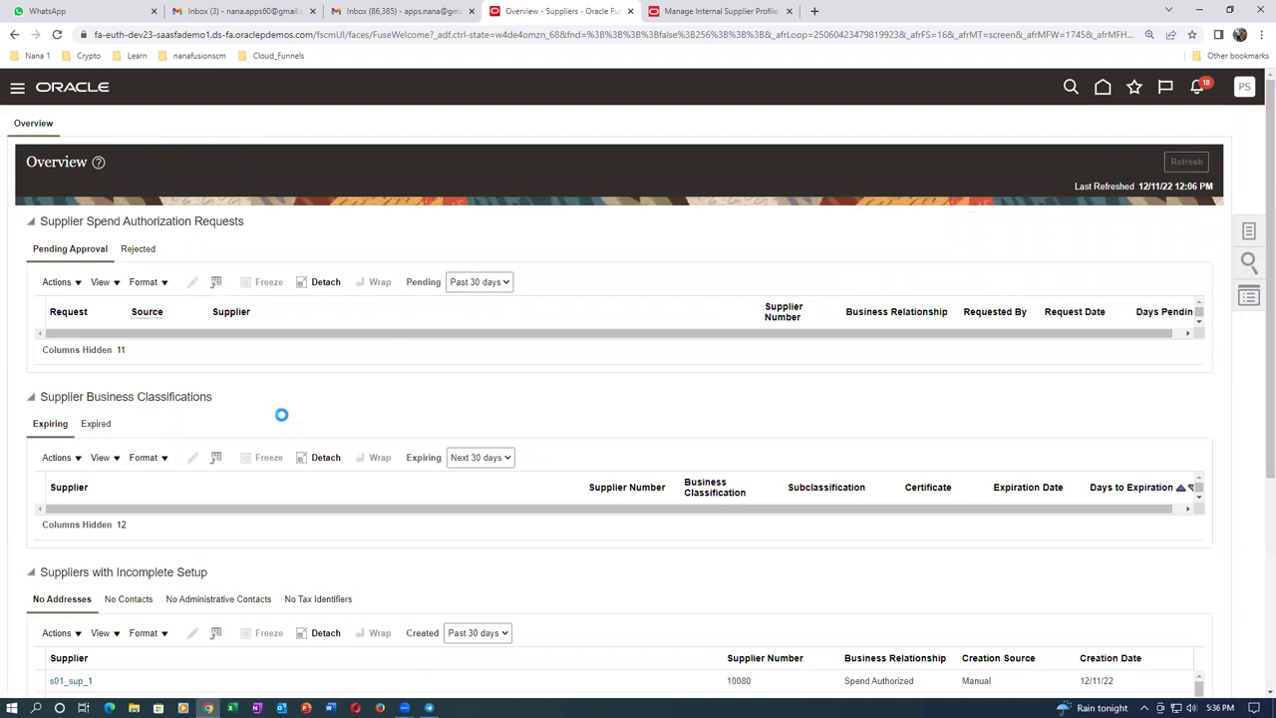
pyautogui.scroll(-2, 289, 414)
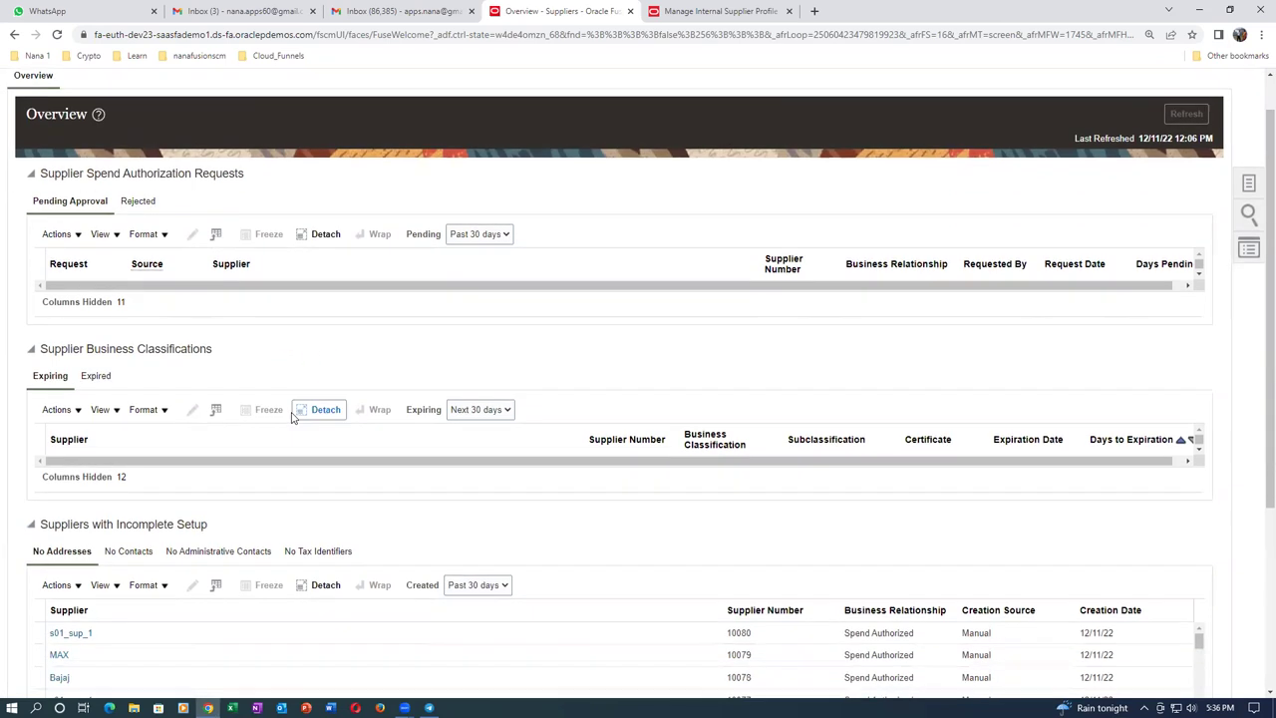
pyautogui.scroll(1, 296, 418)
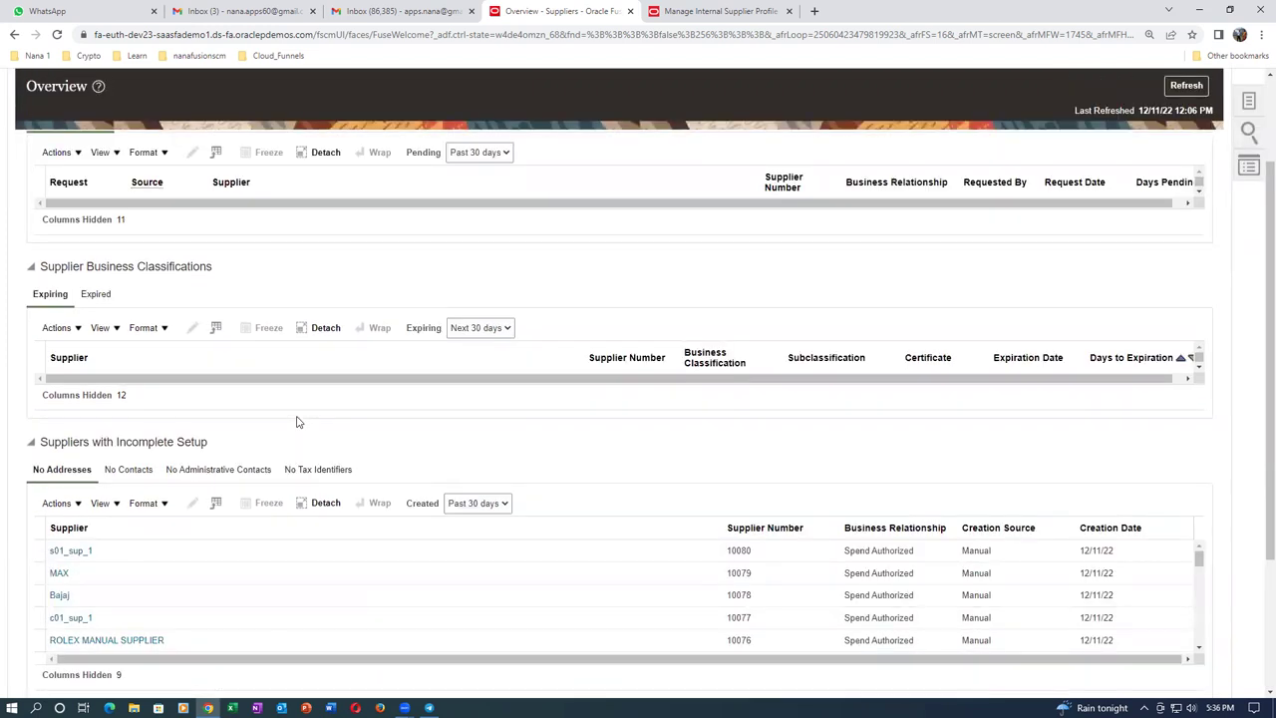
pyautogui.scroll(-2, 296, 418)
pyautogui.scroll(-3, 296, 419)
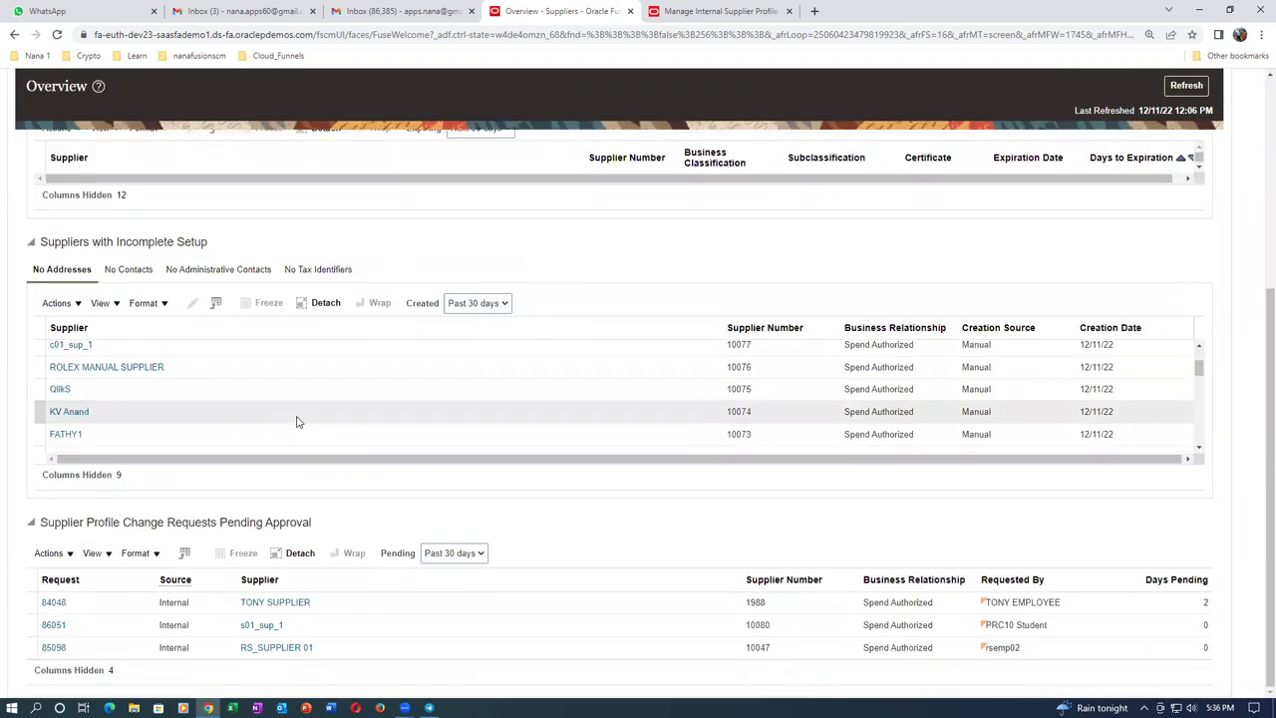
pyautogui.click(53, 625)
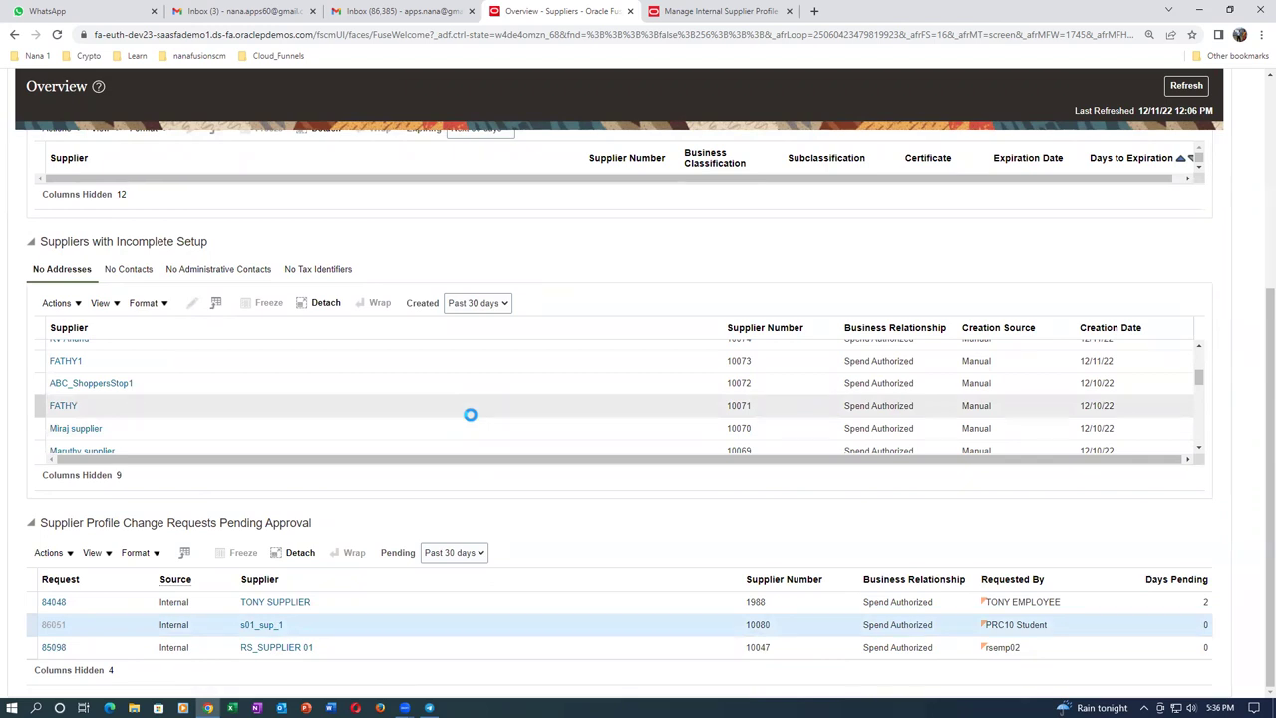
# - Check the submit action details in request 86051's approval history, then close the request
pyautogui.scroll(-1, 471, 420)
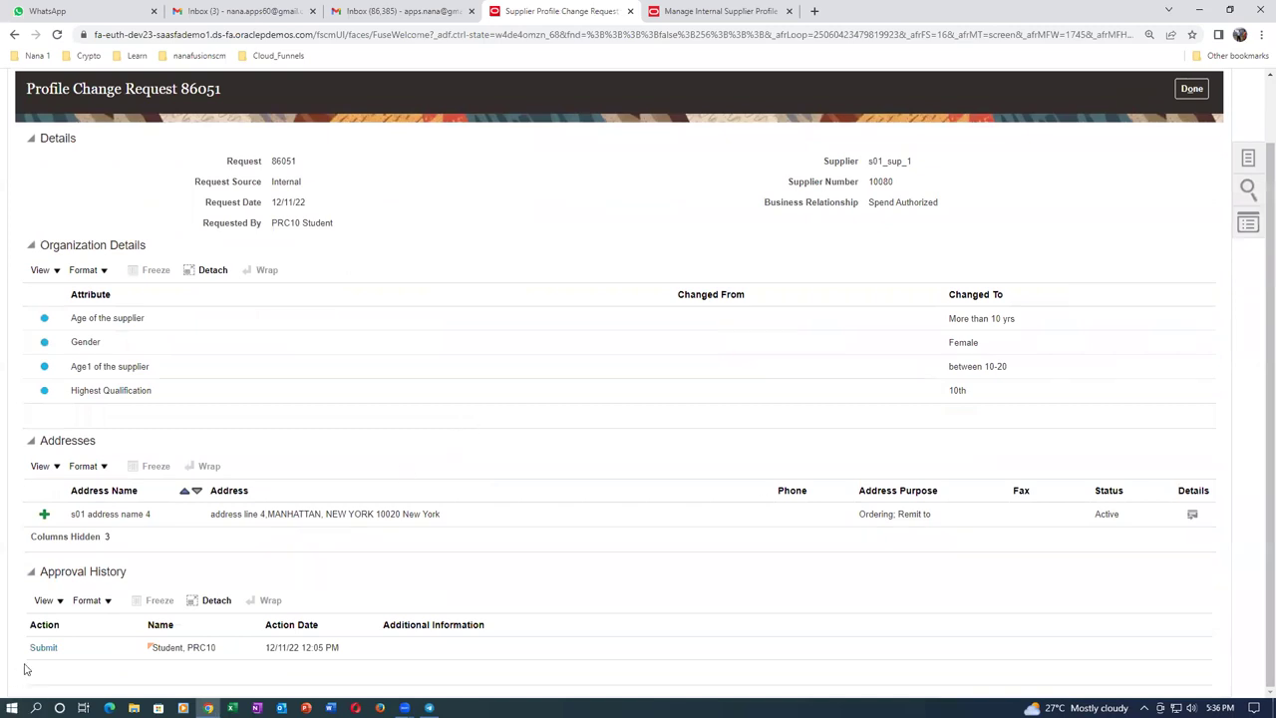
pyautogui.click(44, 647)
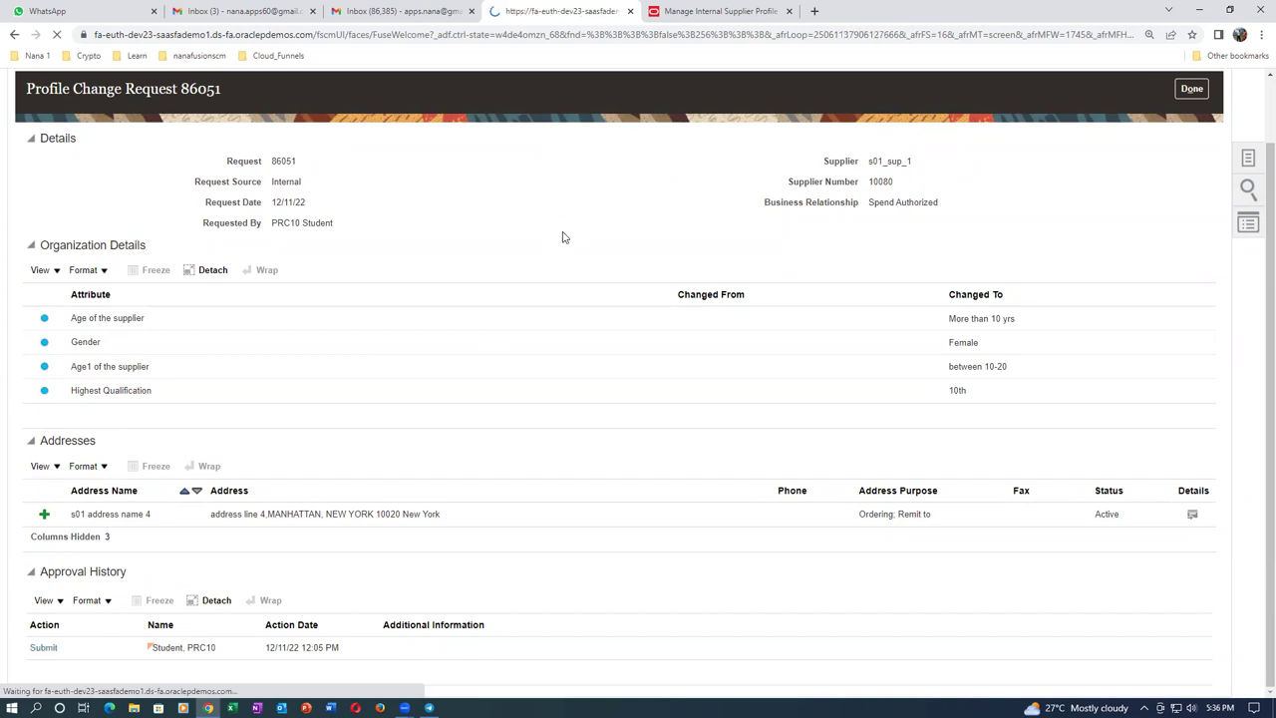
pyautogui.scroll(-1, 324, 430)
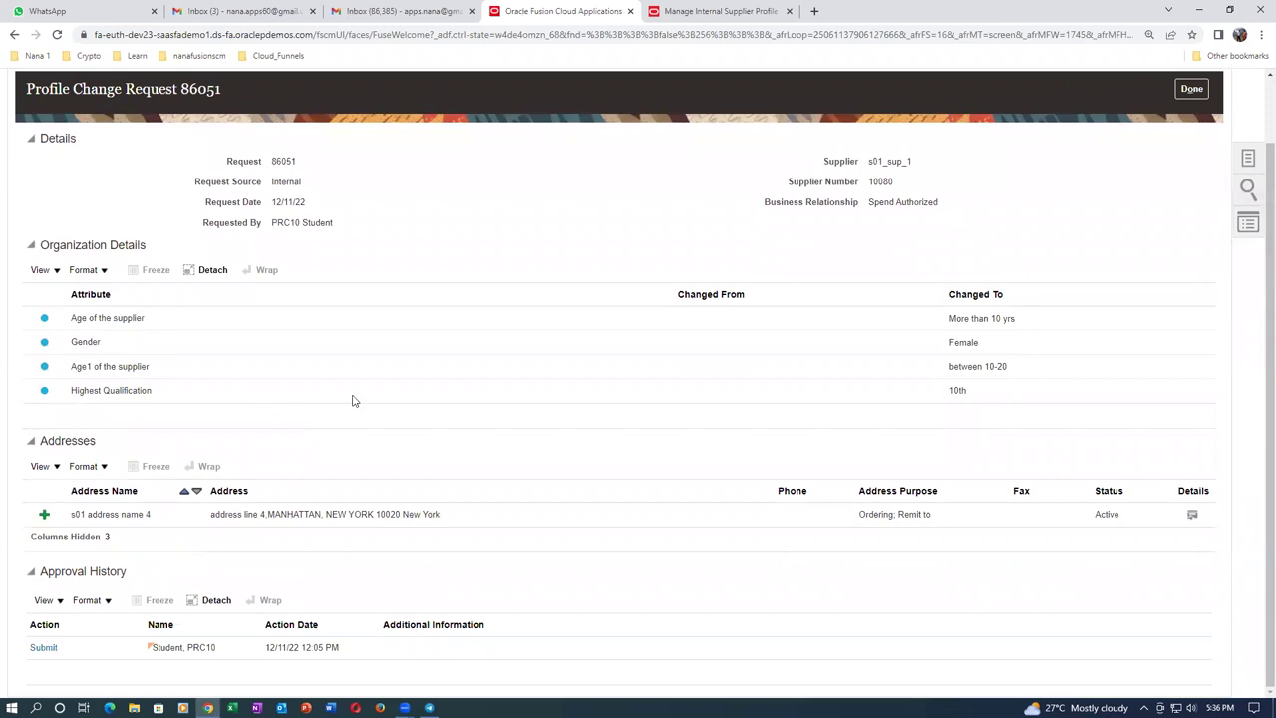
pyautogui.click(43, 648)
pyautogui.click(1191, 161)
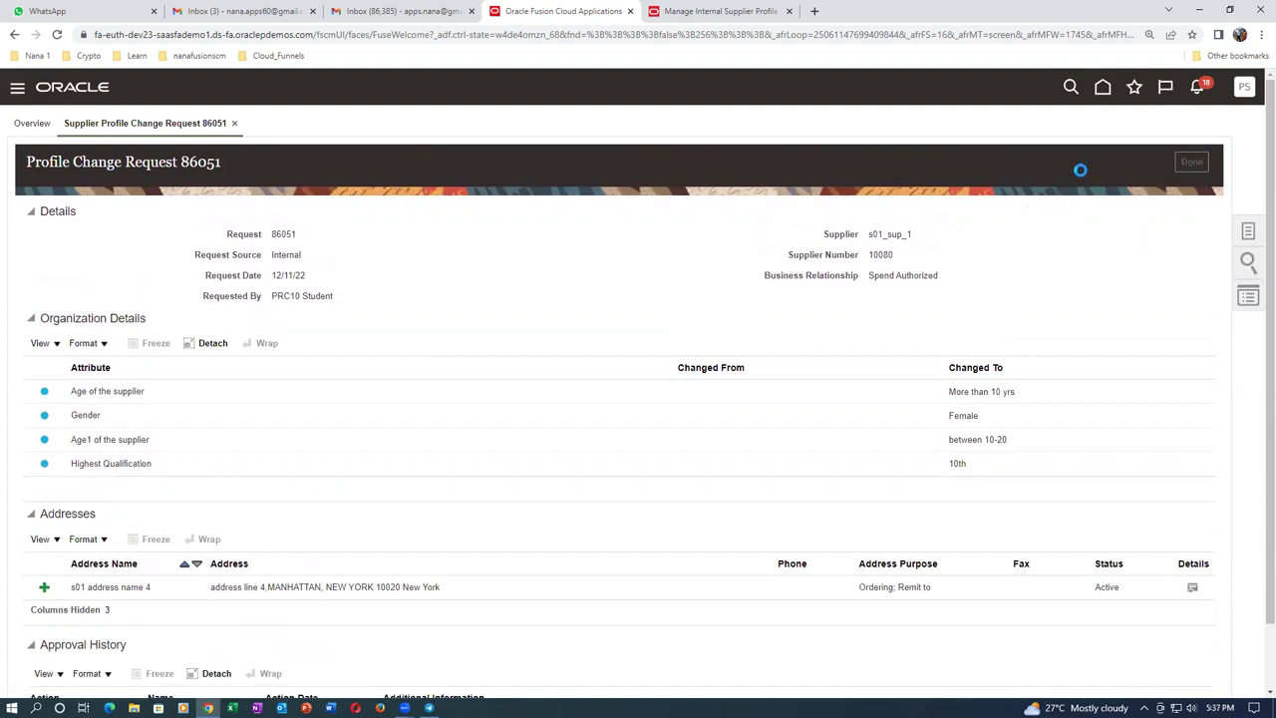
# - Search Manage Suppliers for s01 and open the s01_sup_1 record
pyautogui.click(1246, 229)
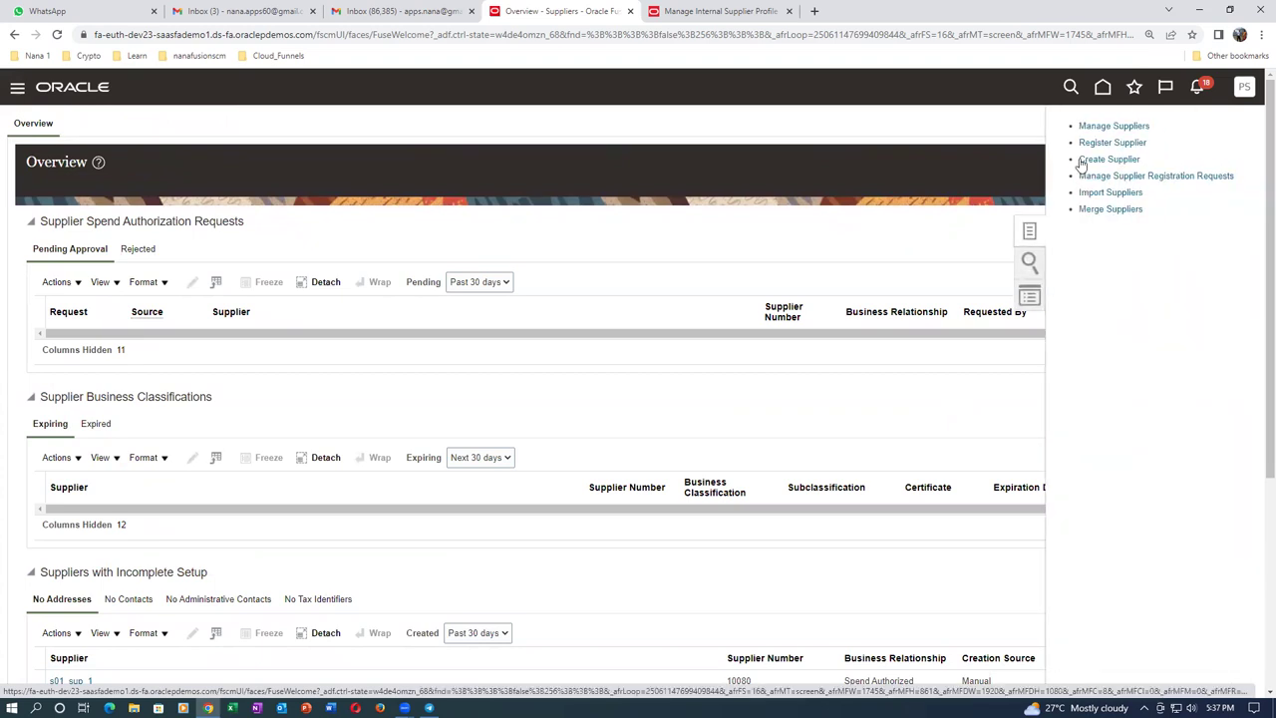
pyautogui.click(1091, 127)
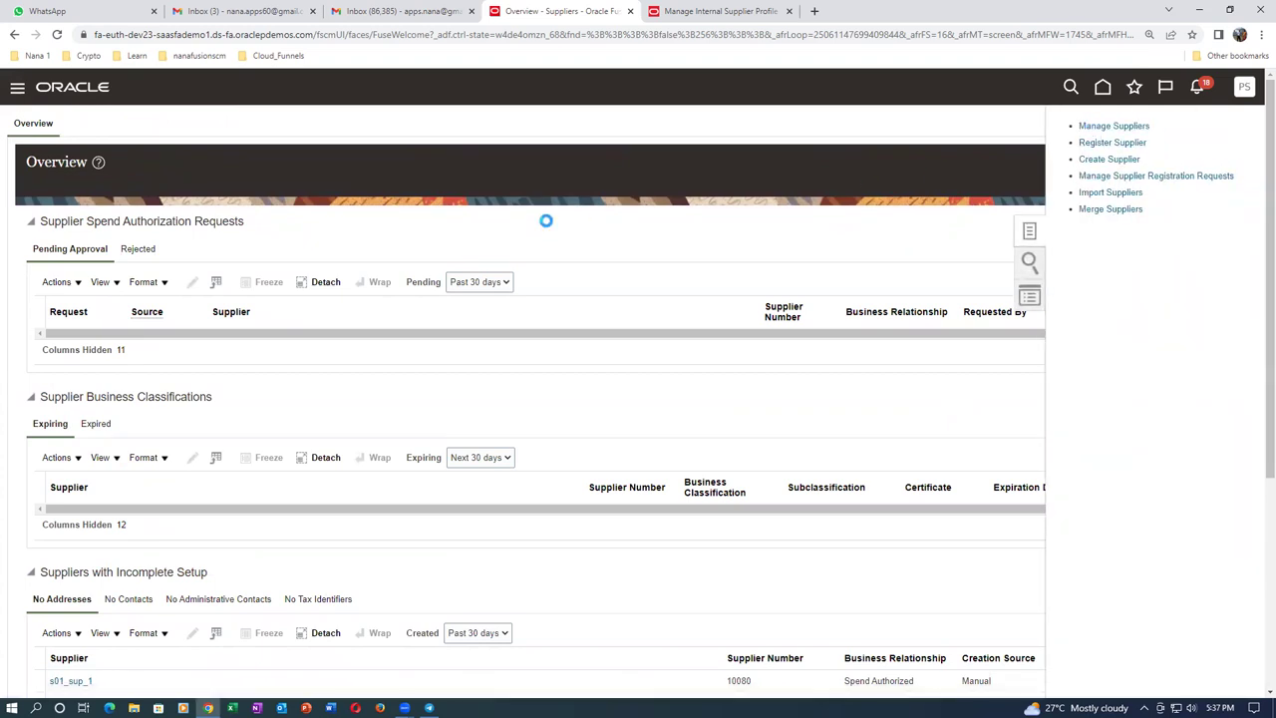
pyautogui.click(454, 259)
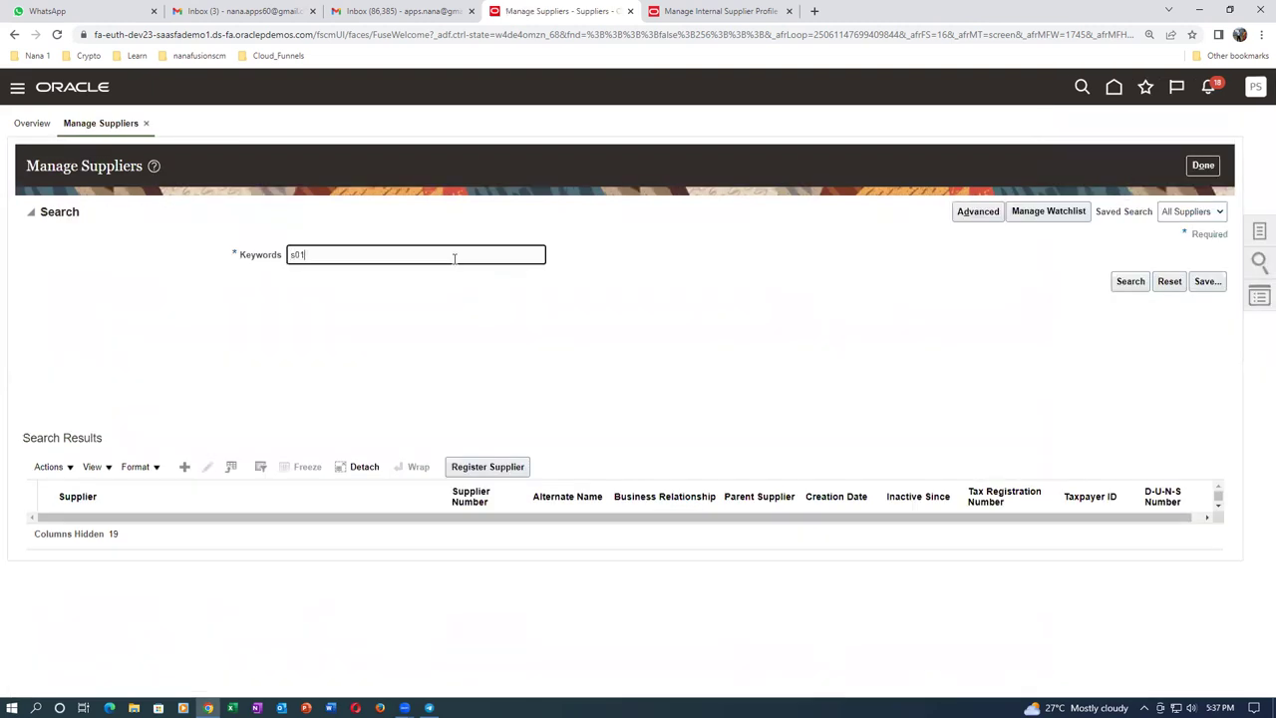
pyautogui.click(1131, 281)
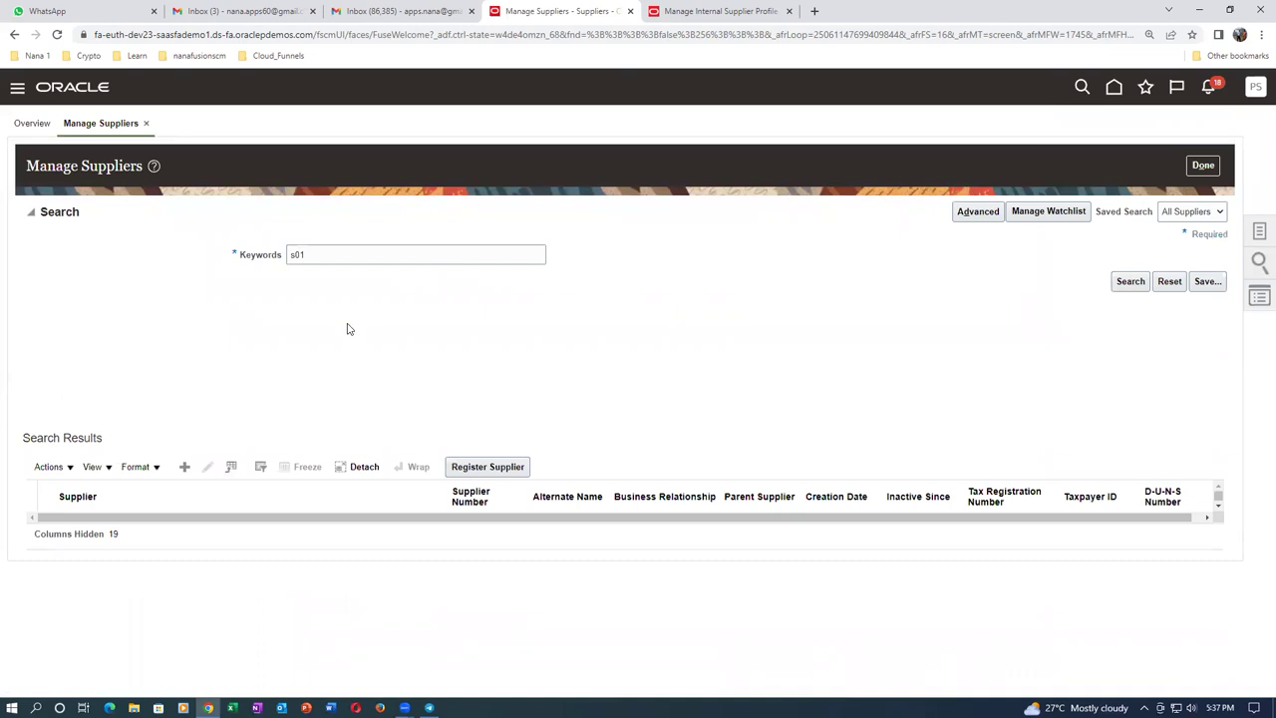
pyautogui.click(1129, 283)
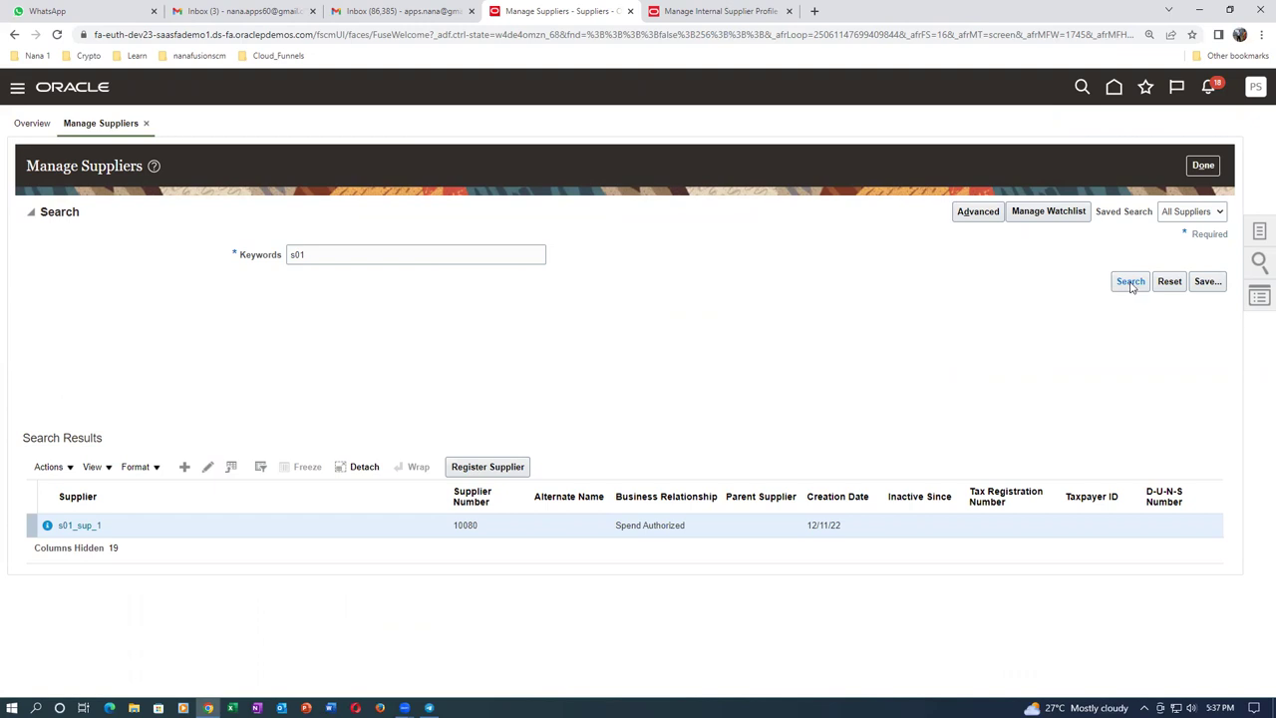
pyautogui.click(1130, 284)
pyautogui.click(1130, 283)
pyautogui.click(1130, 284)
pyautogui.click(1130, 284)
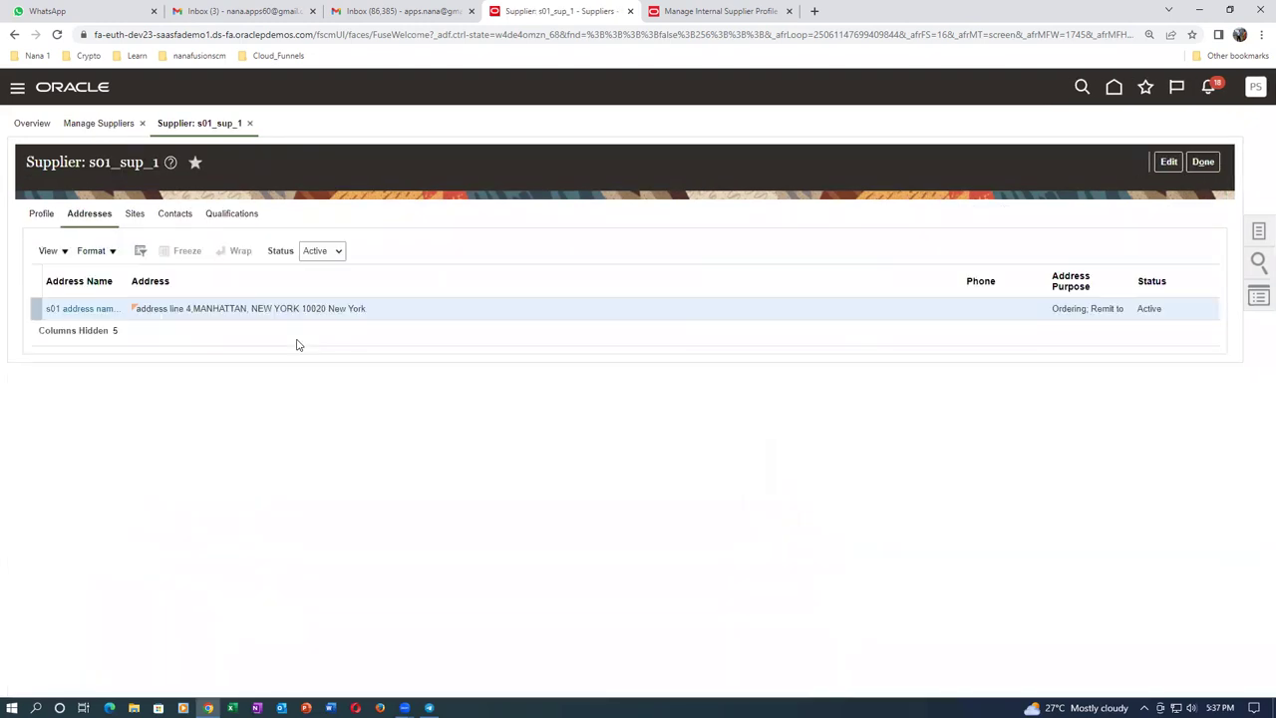
# - Edit s01_sup_1's contacts and attach the existing address s01 address name 4 to the new contact
pyautogui.click(1170, 161)
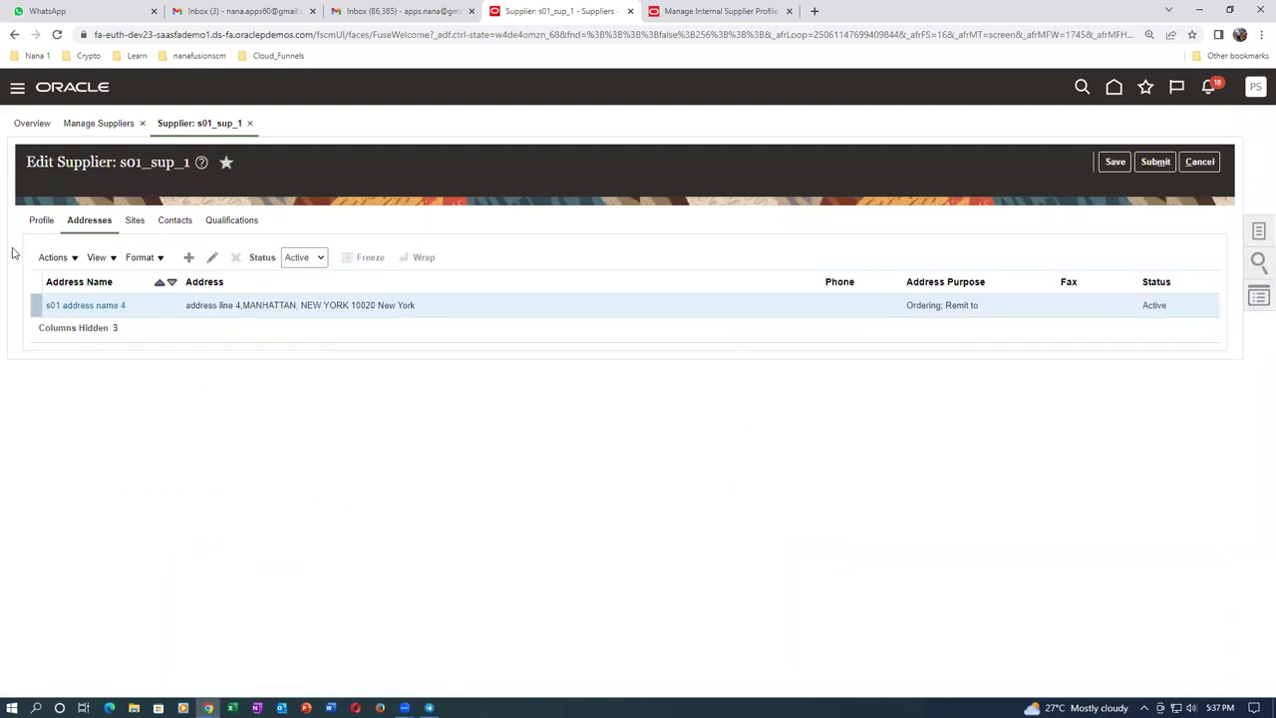
pyautogui.click(175, 220)
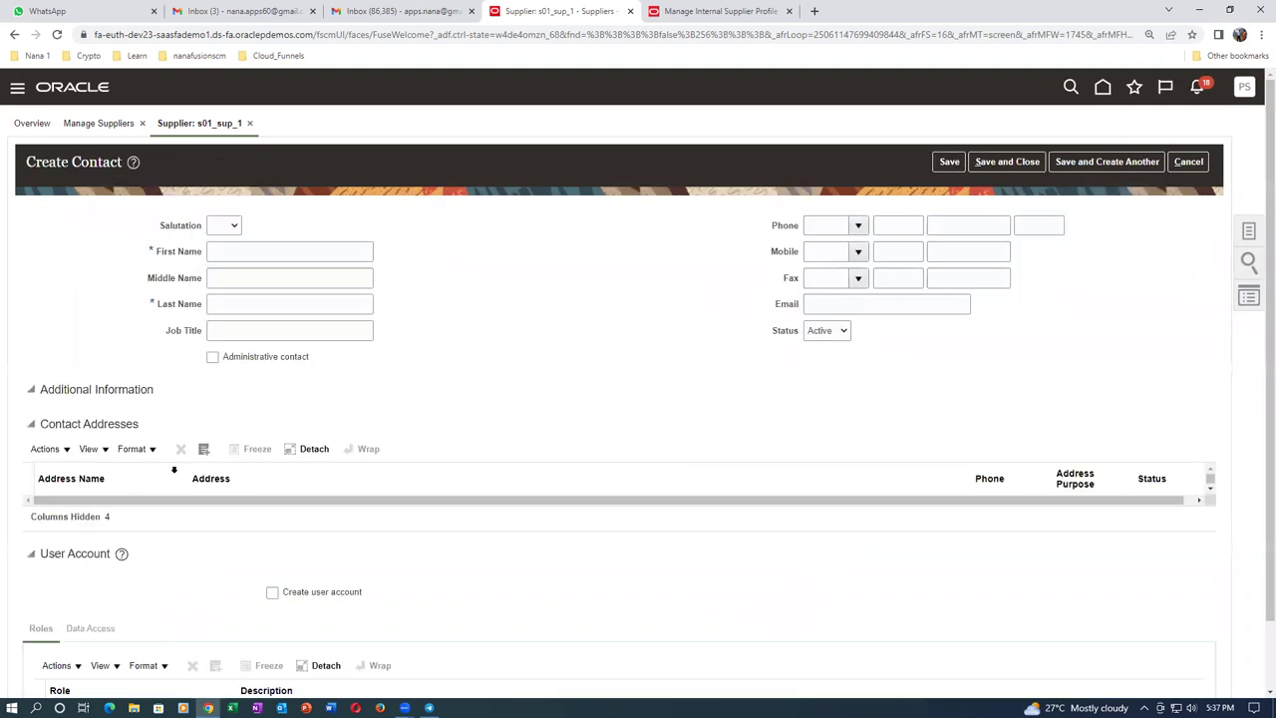
pyautogui.click(46, 450)
pyautogui.click(79, 496)
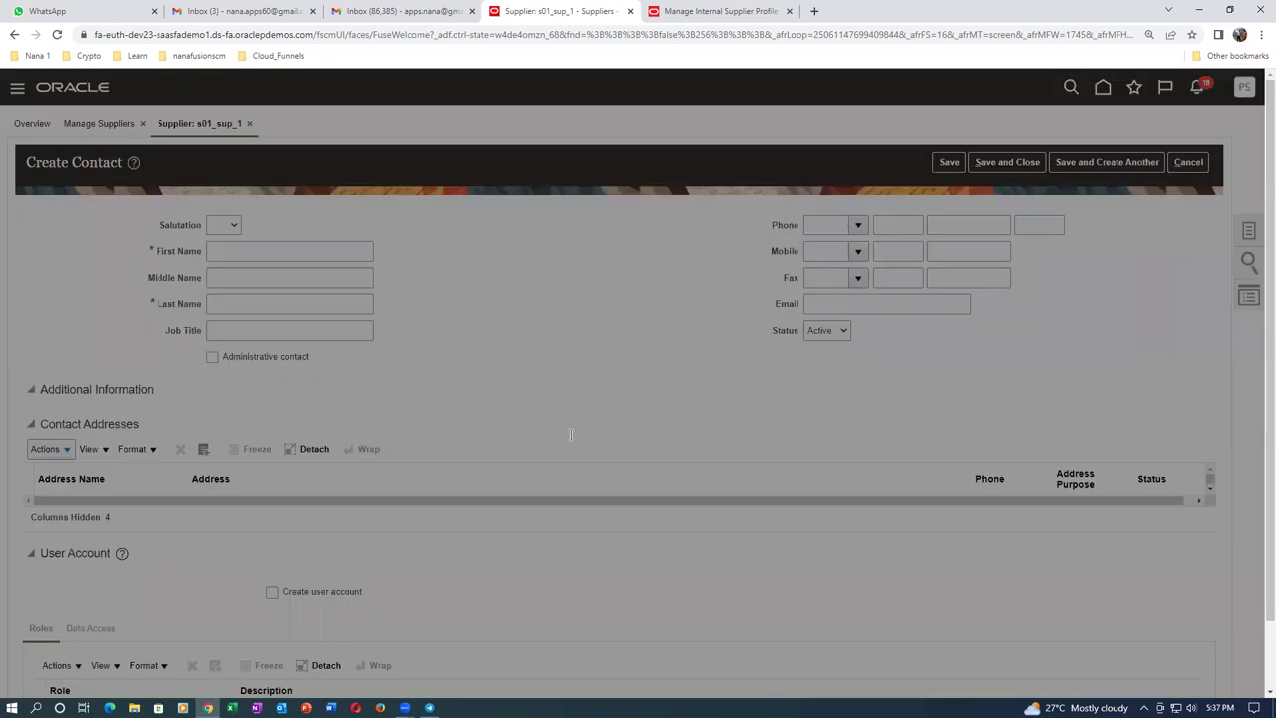
pyautogui.click(570, 437)
pyautogui.click(723, 495)
pyautogui.click(763, 494)
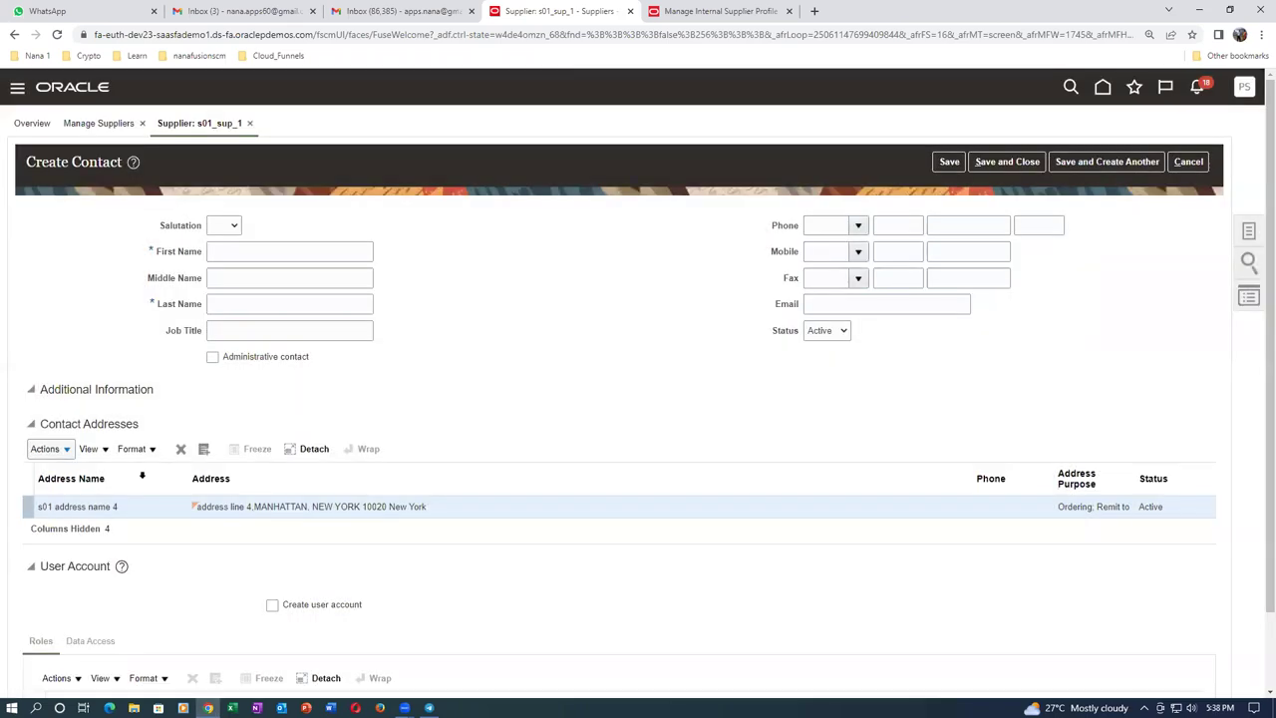
# - Enter the contact's first name s10, last name n10 and the contact's e-mail address
pyautogui.click(248, 251)
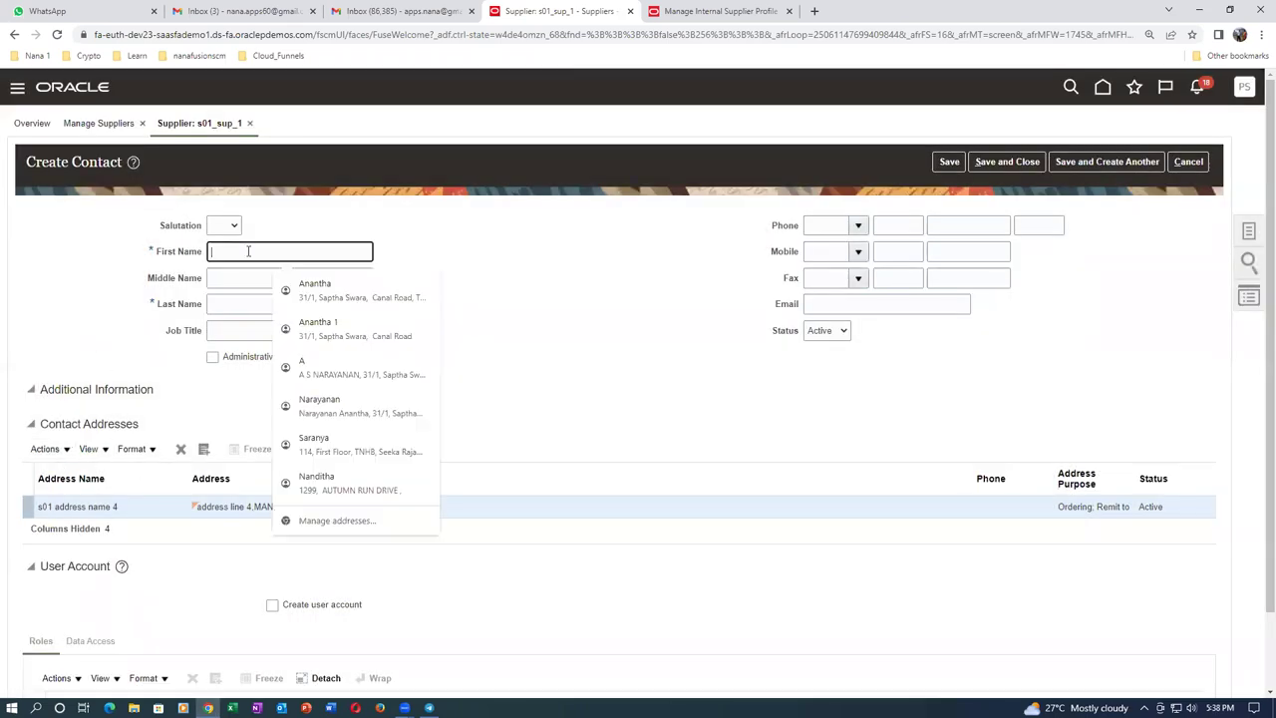
pyautogui.write('s1')
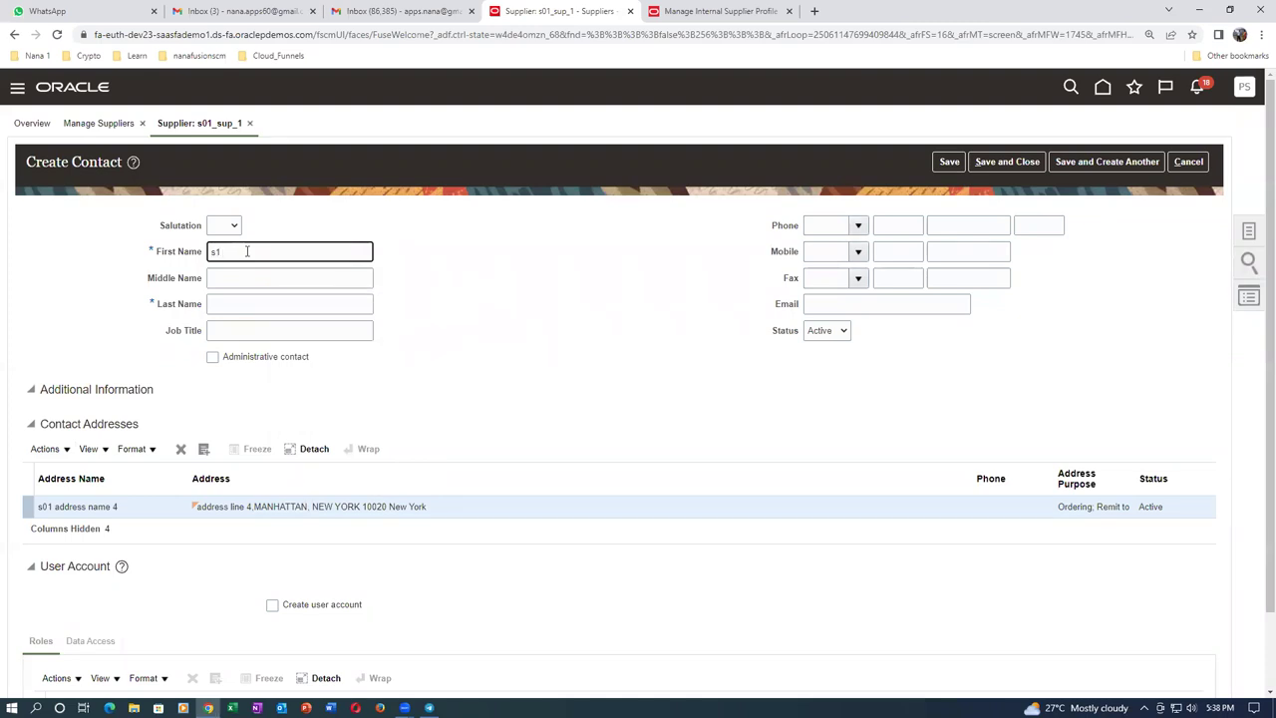
pyautogui.press('Tab')
pyautogui.press('Tab')
pyautogui.write('n10')
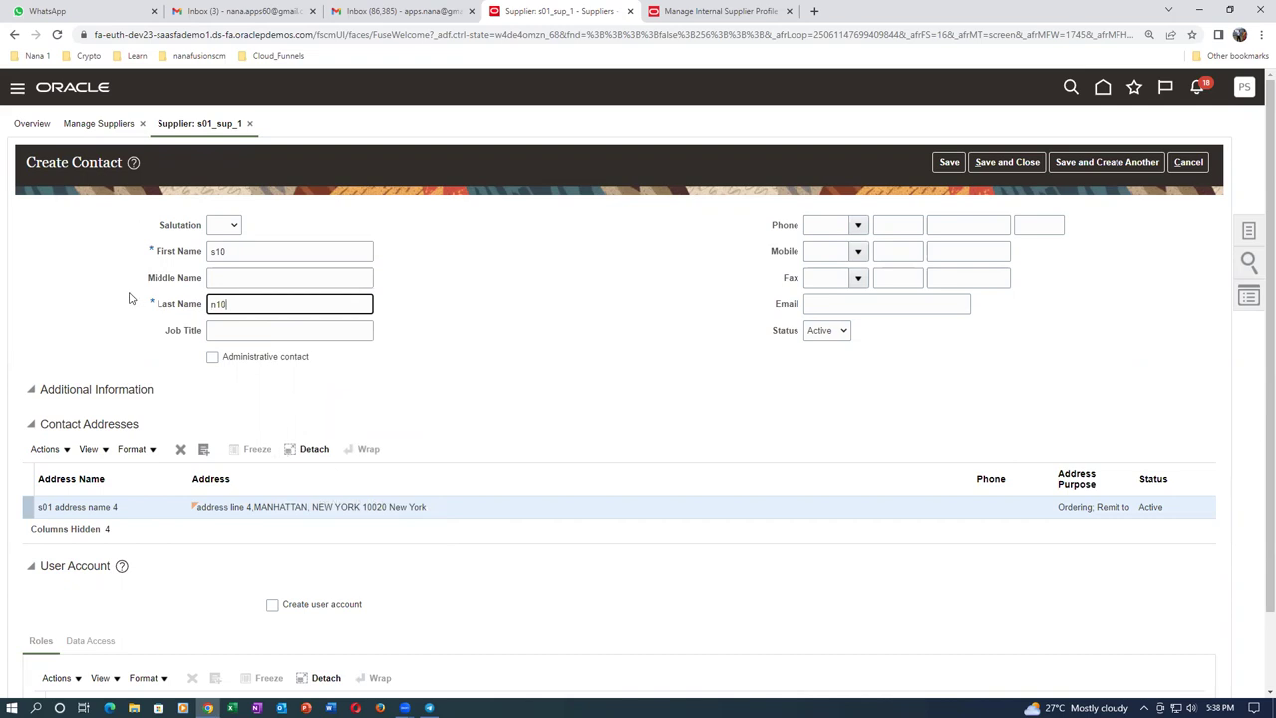
pyautogui.click(839, 305)
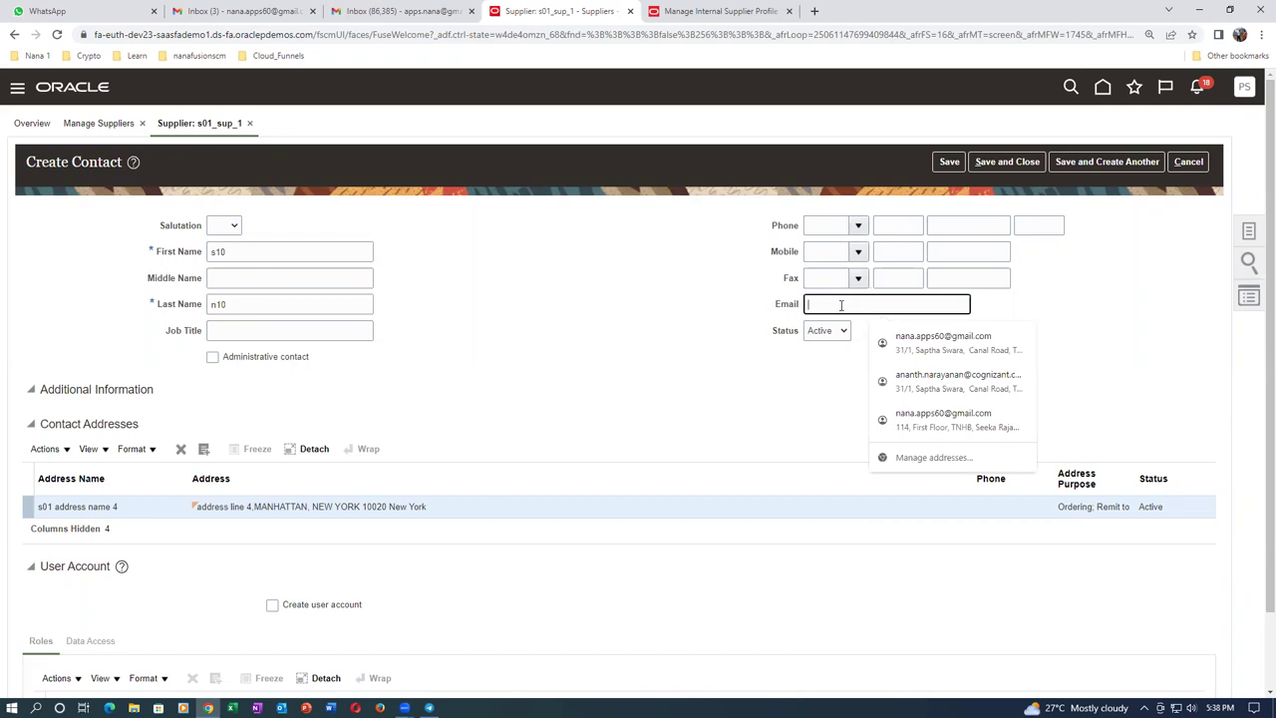
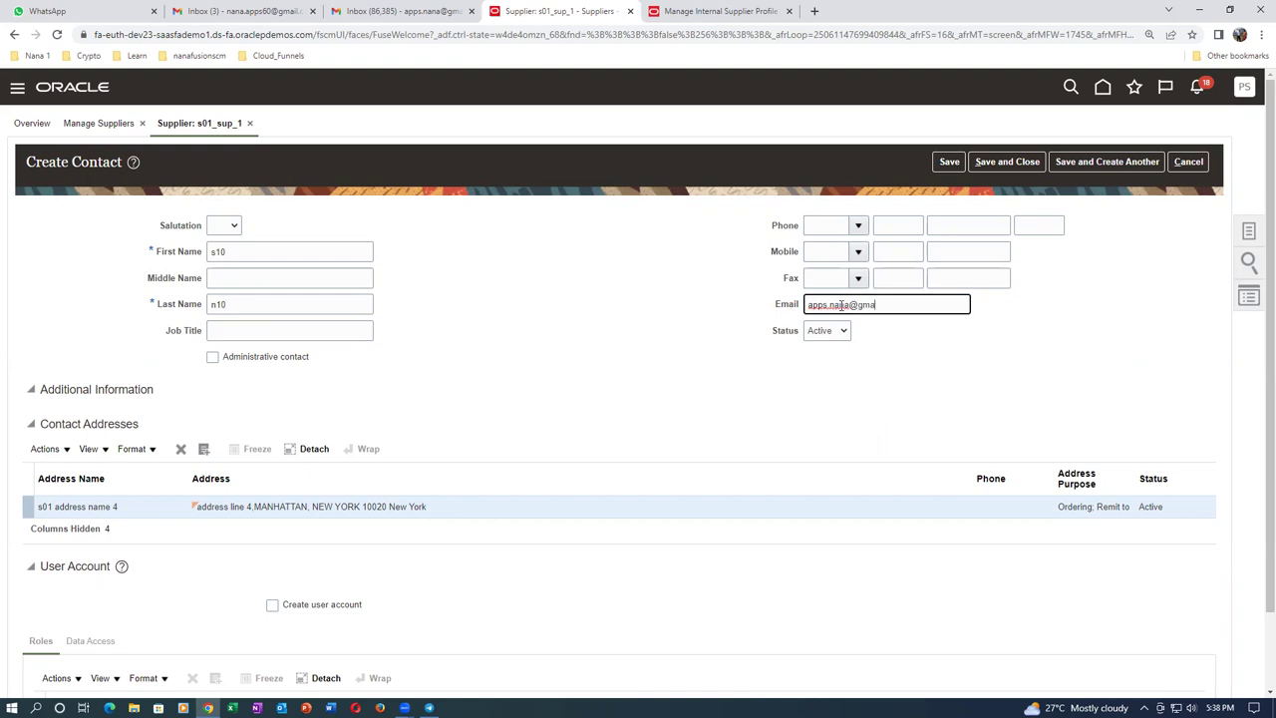
pyautogui.press('Tab')
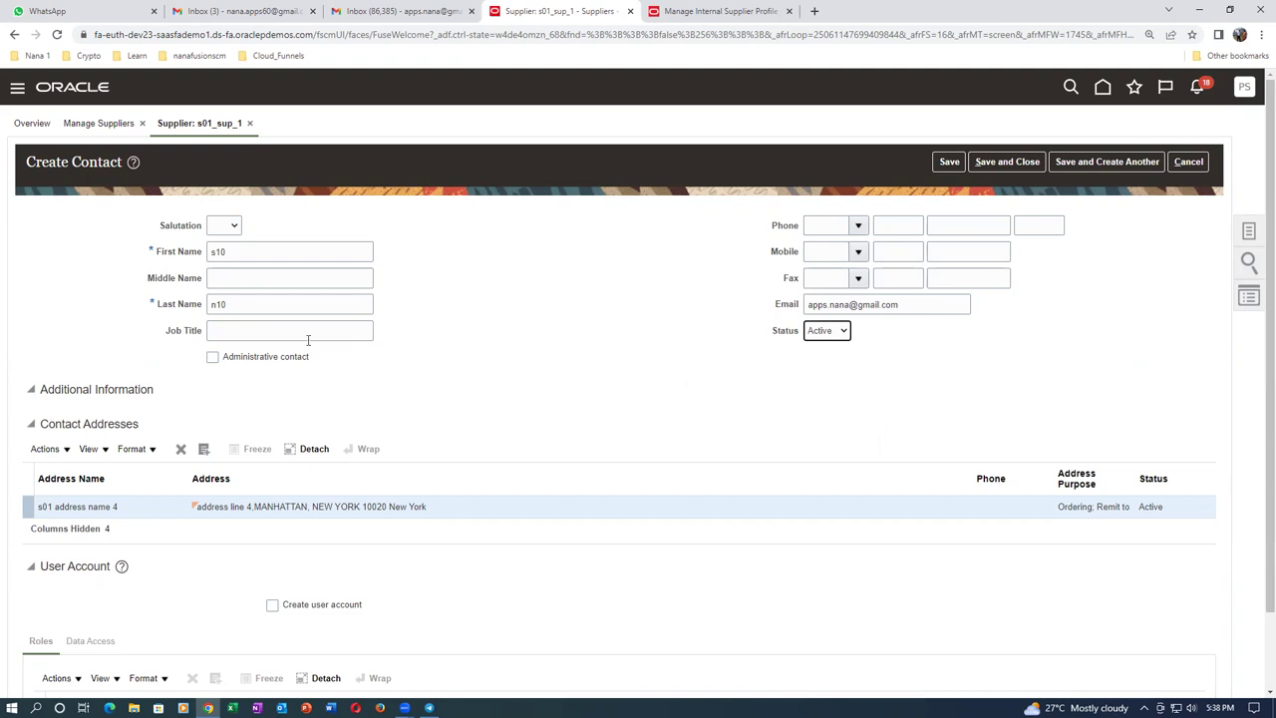
# - Tick Create user account for the contact, then bring up the Gmail inbox
pyautogui.scroll(-2, 411, 393)
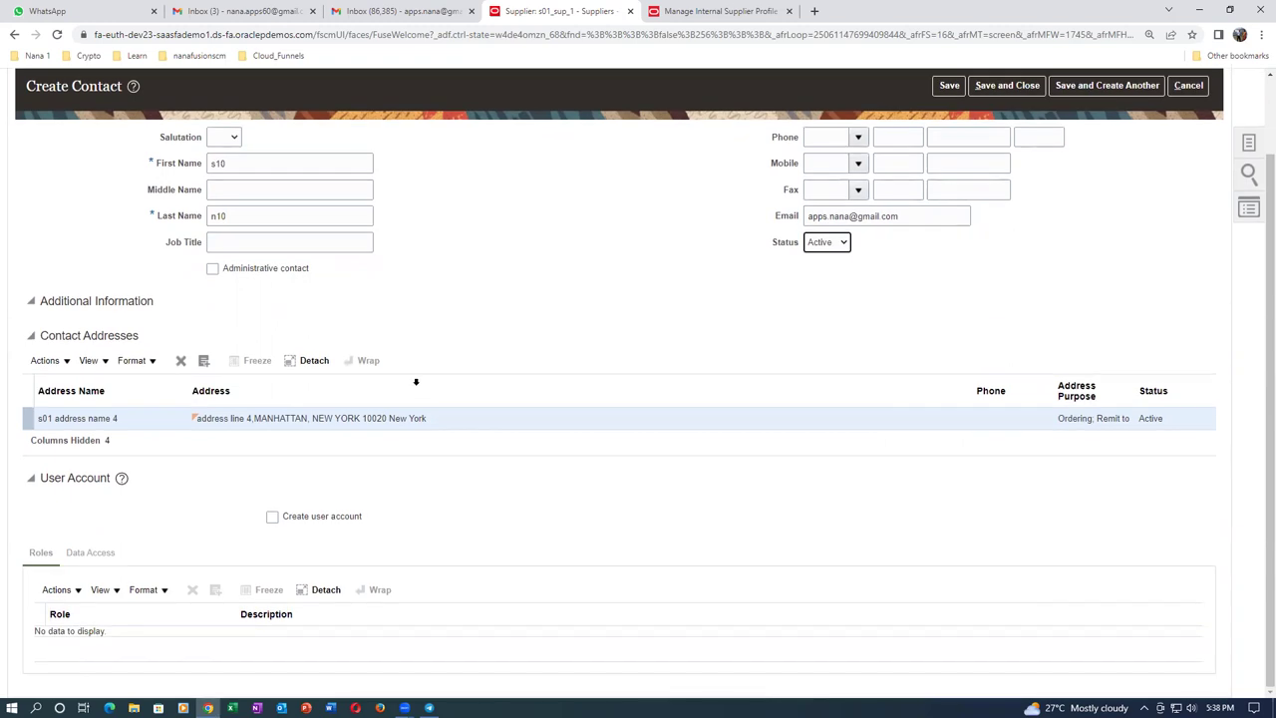
pyautogui.click(272, 516)
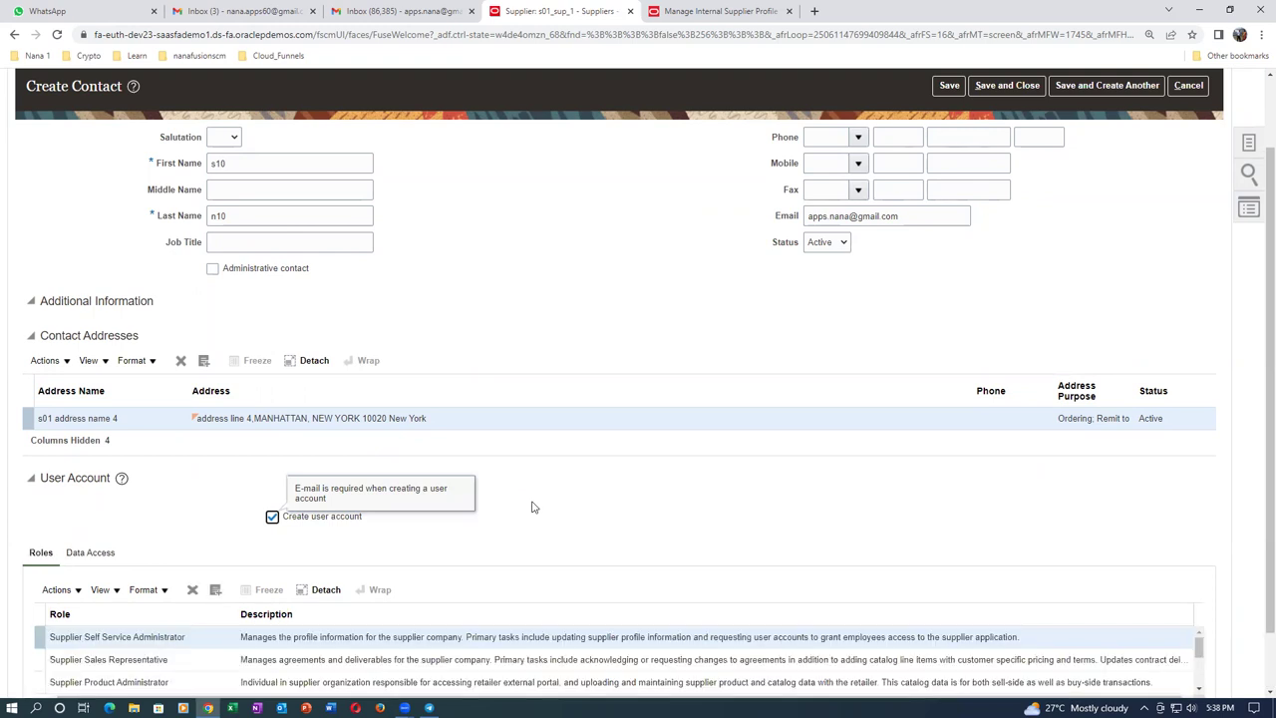
pyautogui.scroll(-2, 529, 505)
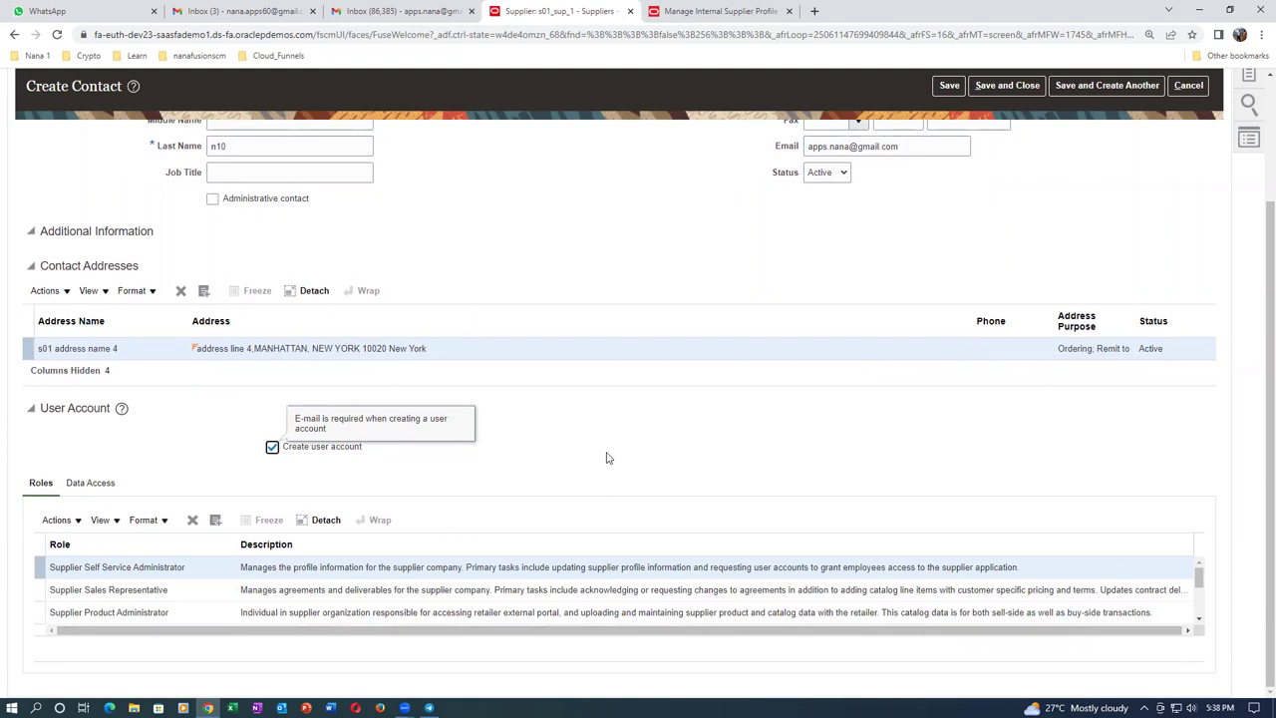
pyautogui.scroll(2, 603, 461)
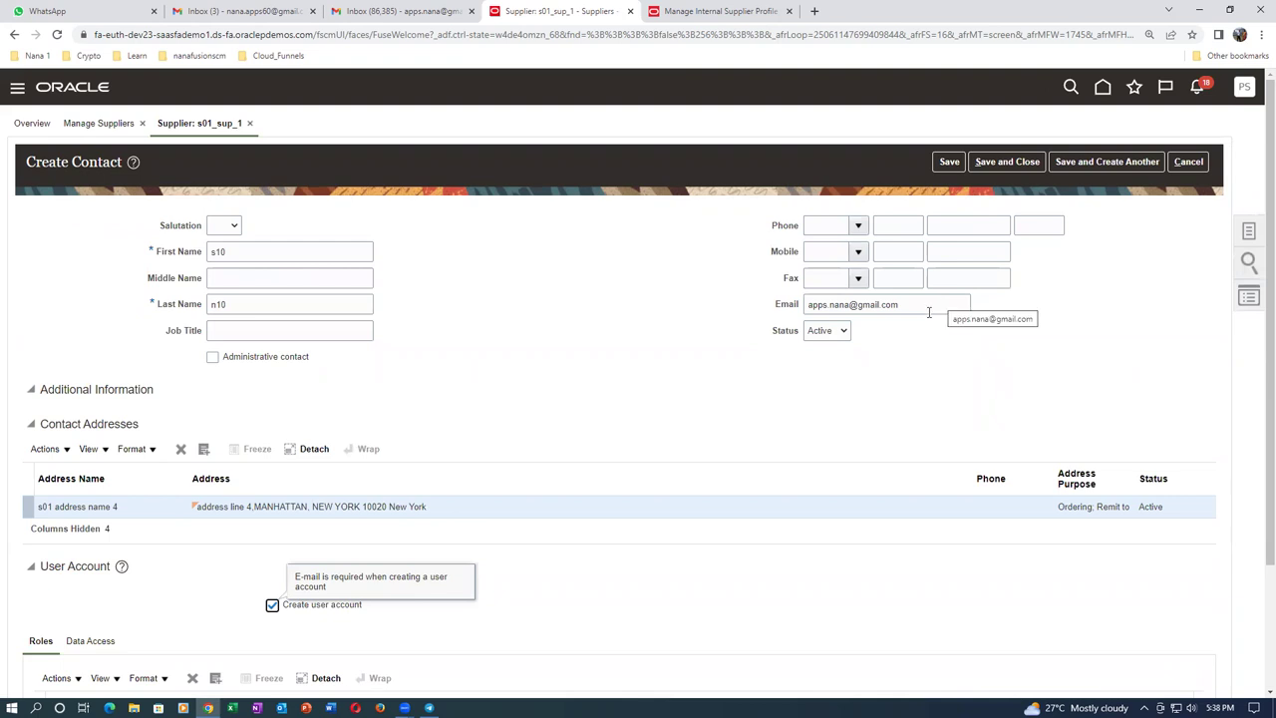
pyautogui.click(394, 14)
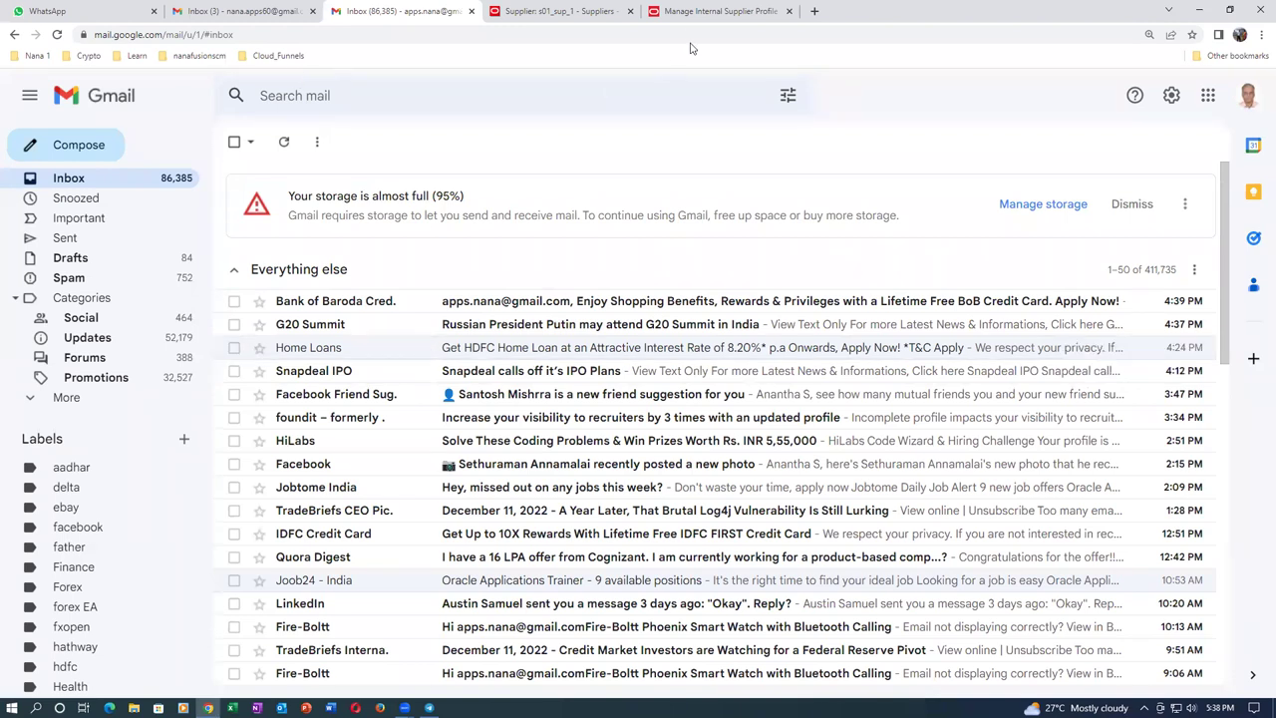
# - Check the profile change approvals page, then return to the unsaved Create Contact form
pyautogui.click(740, 10)
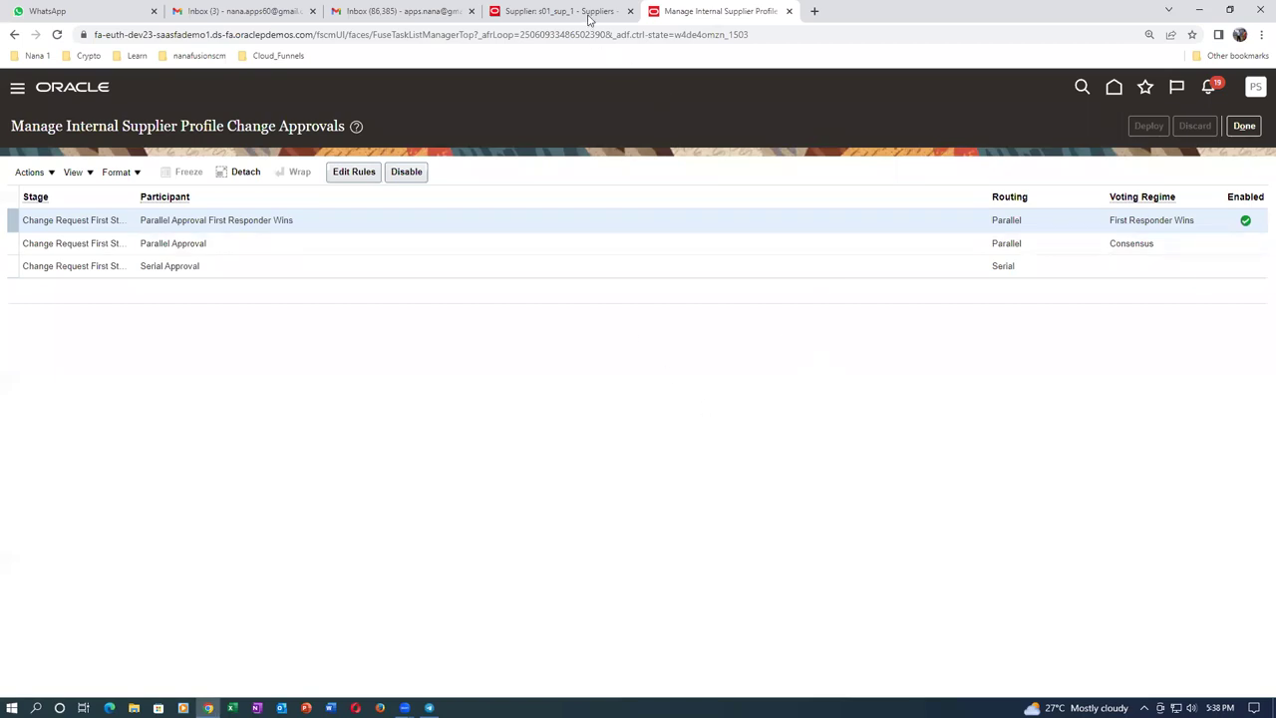
pyautogui.click(588, 14)
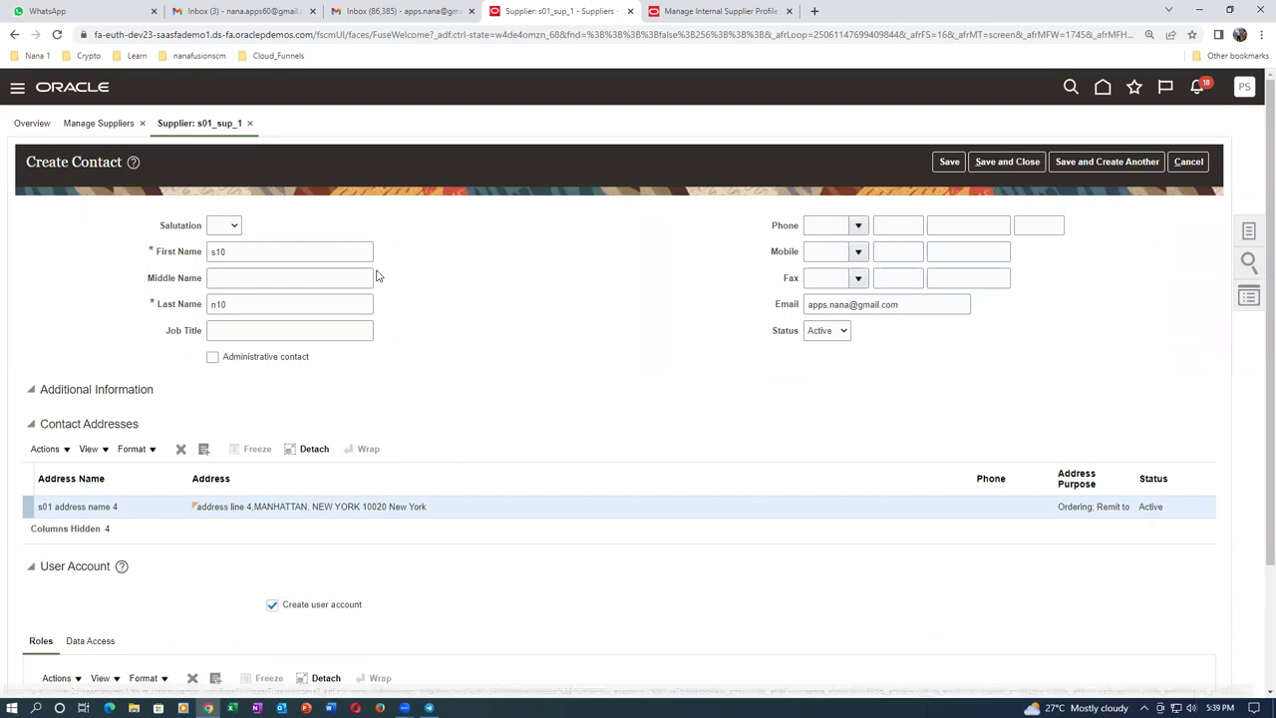
# - Save and close the contact, acknowledge the saved confirmation, and go to the supplier's Sites tab
pyautogui.click(989, 161)
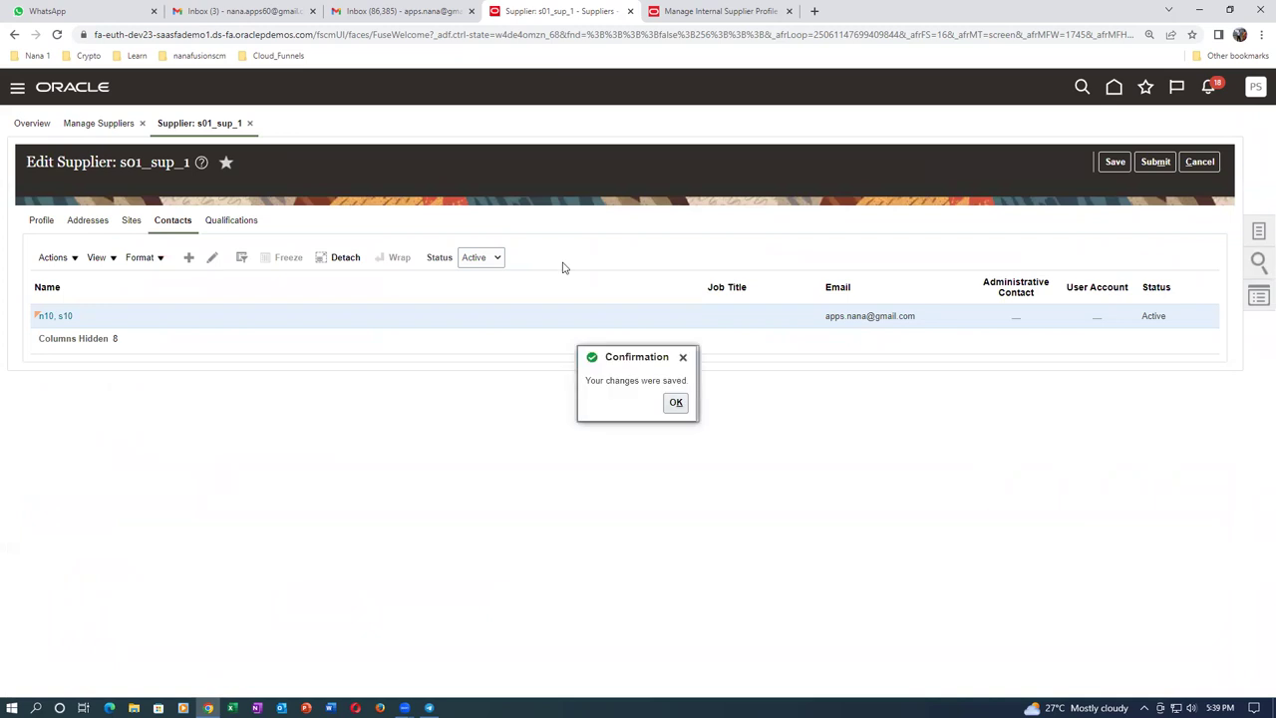
pyautogui.click(675, 402)
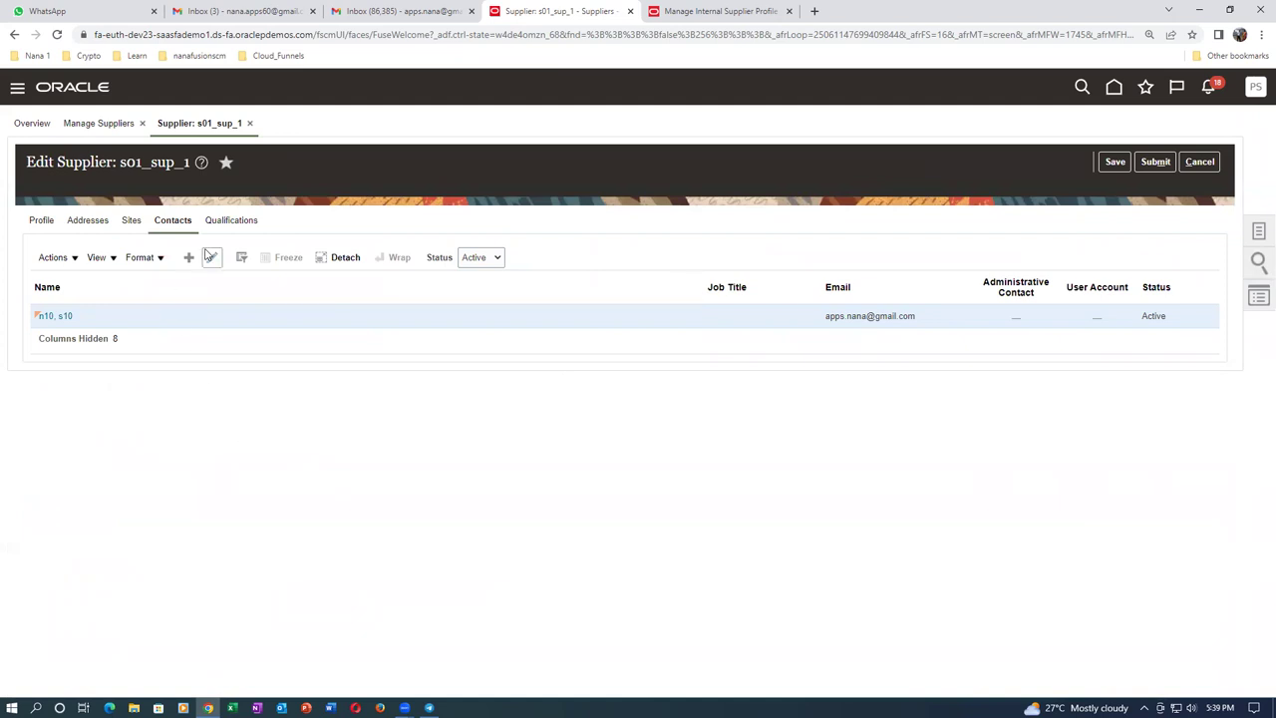
pyautogui.click(210, 257)
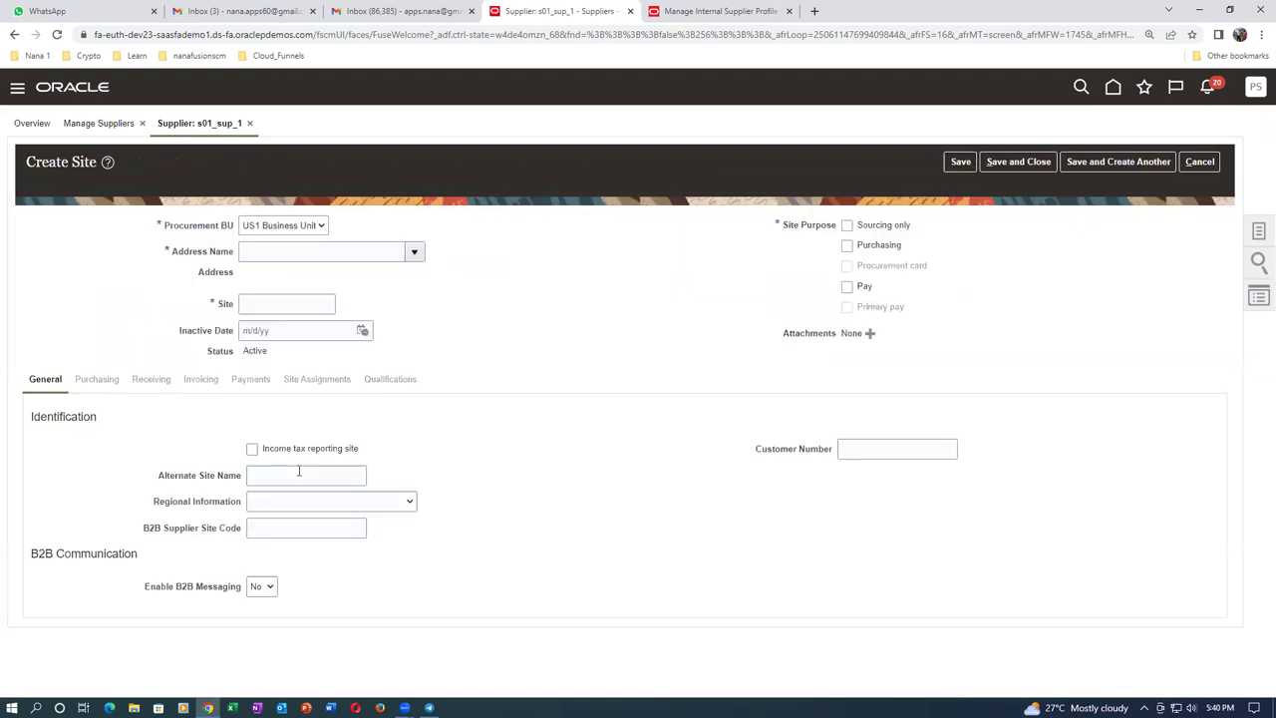
# - Create Site 1 on the s01 address name 4 and save it
pyautogui.click(412, 256)
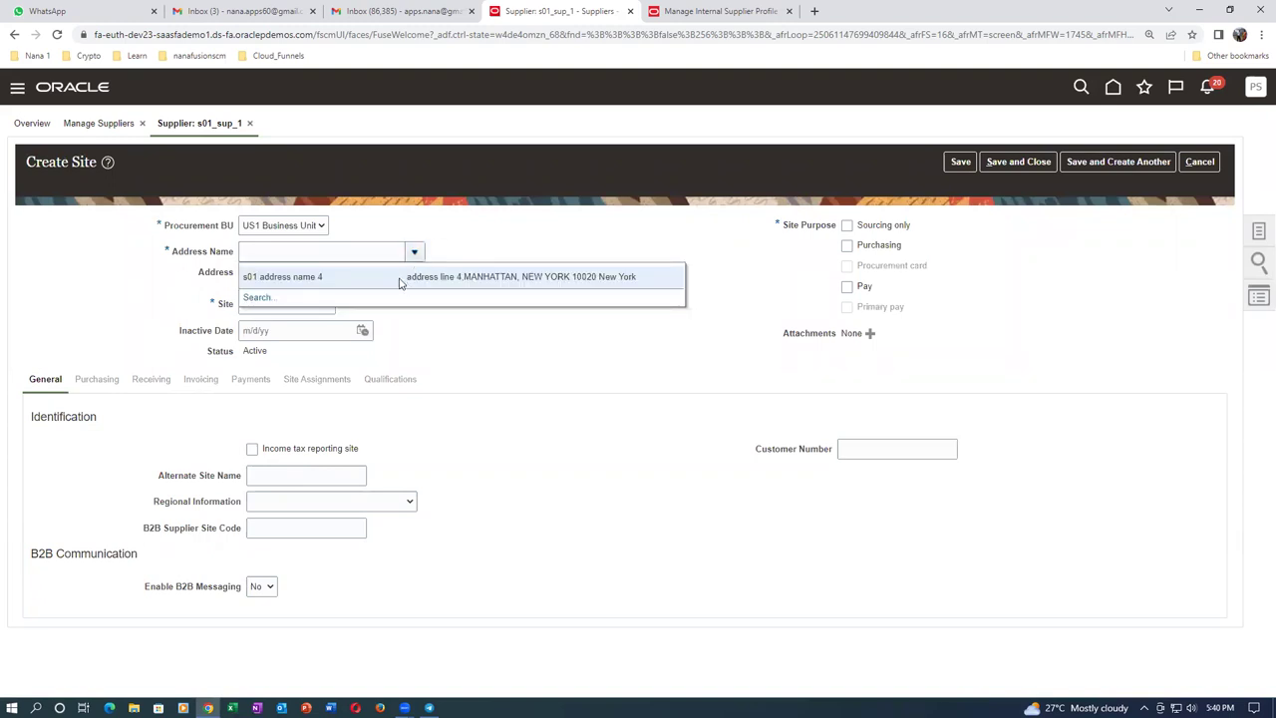
pyautogui.click(396, 277)
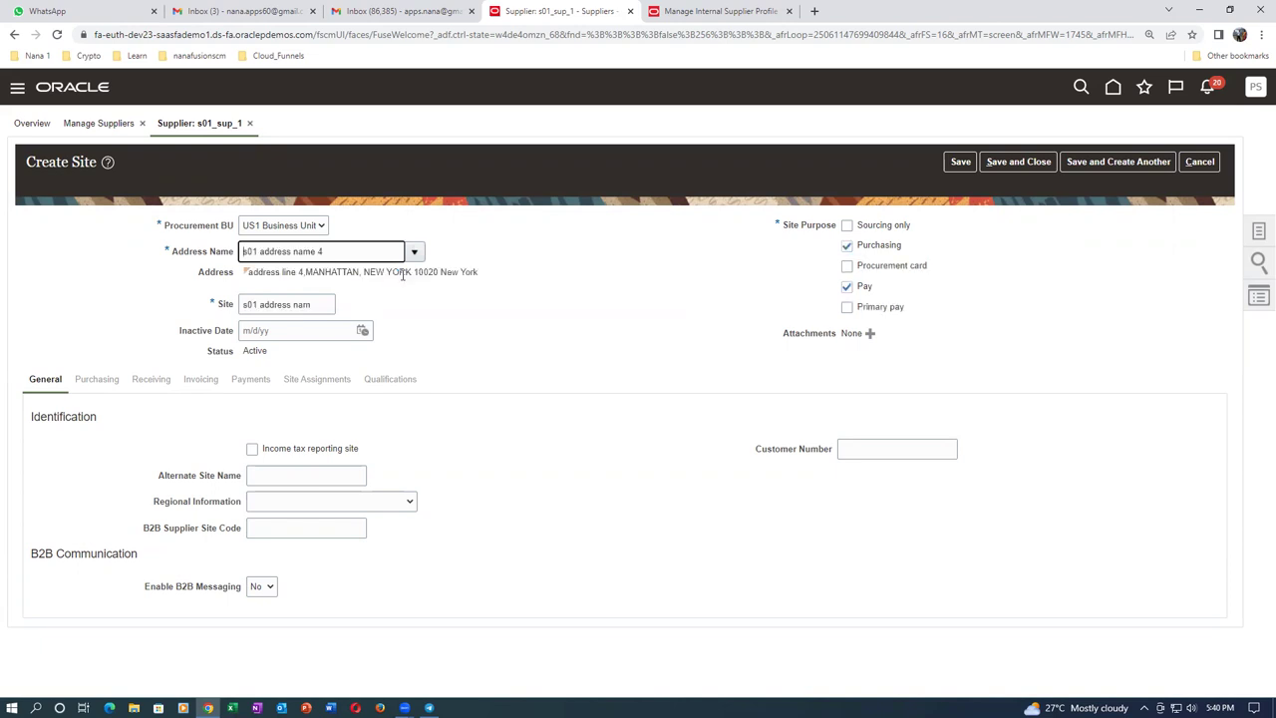
pyautogui.press('Tab')
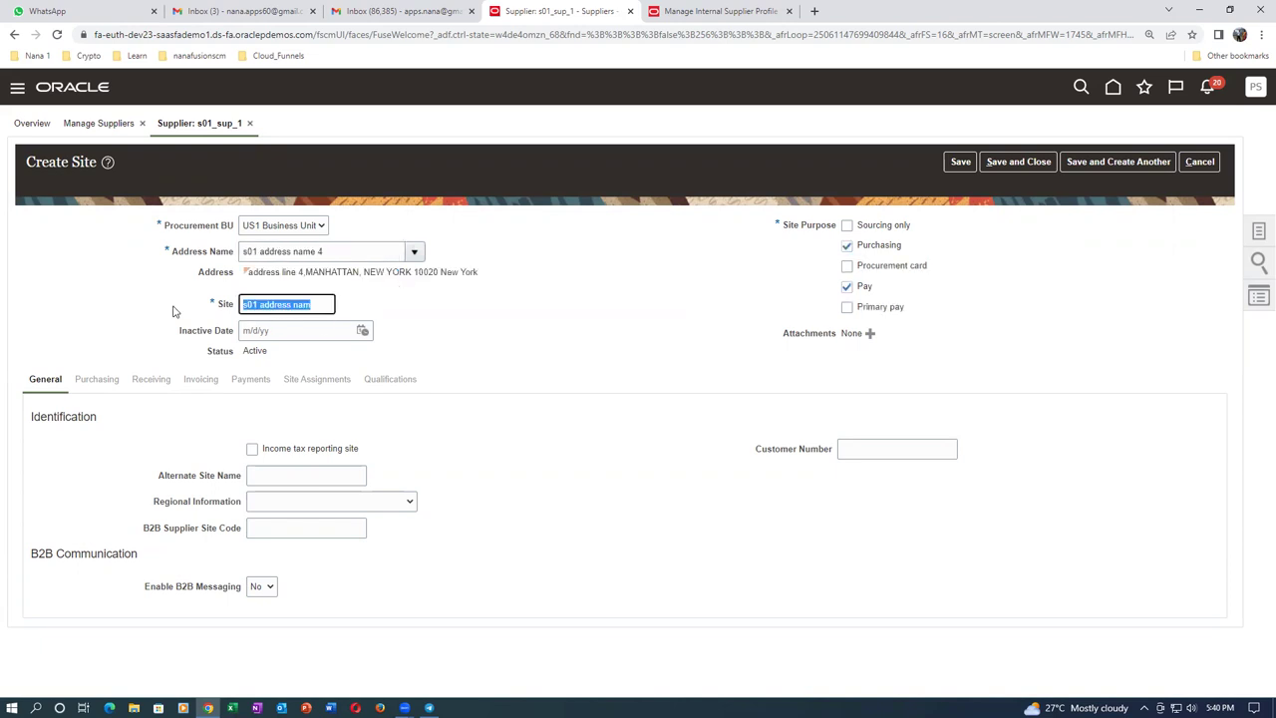
pyautogui.write('Site 1')
pyautogui.press('Tab')
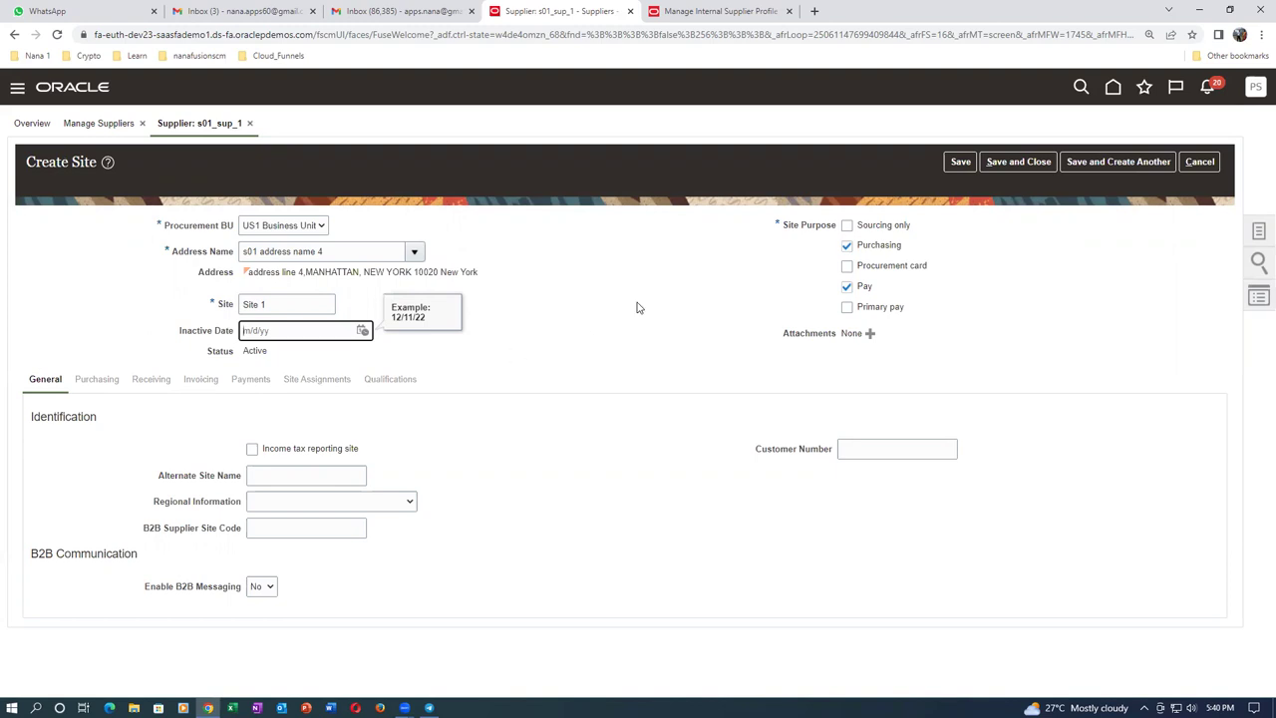
pyautogui.click(960, 162)
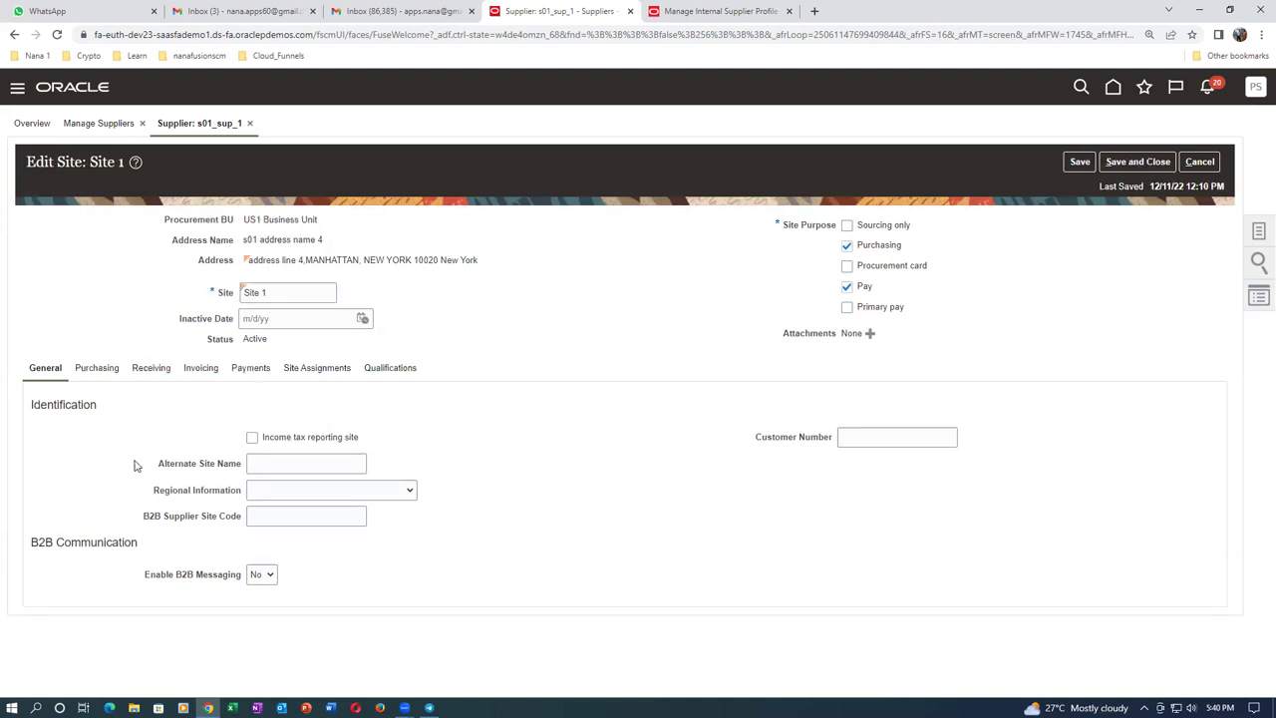
# - Set Site 1's invoice currency and payment currency to US Dollar
pyautogui.click(199, 368)
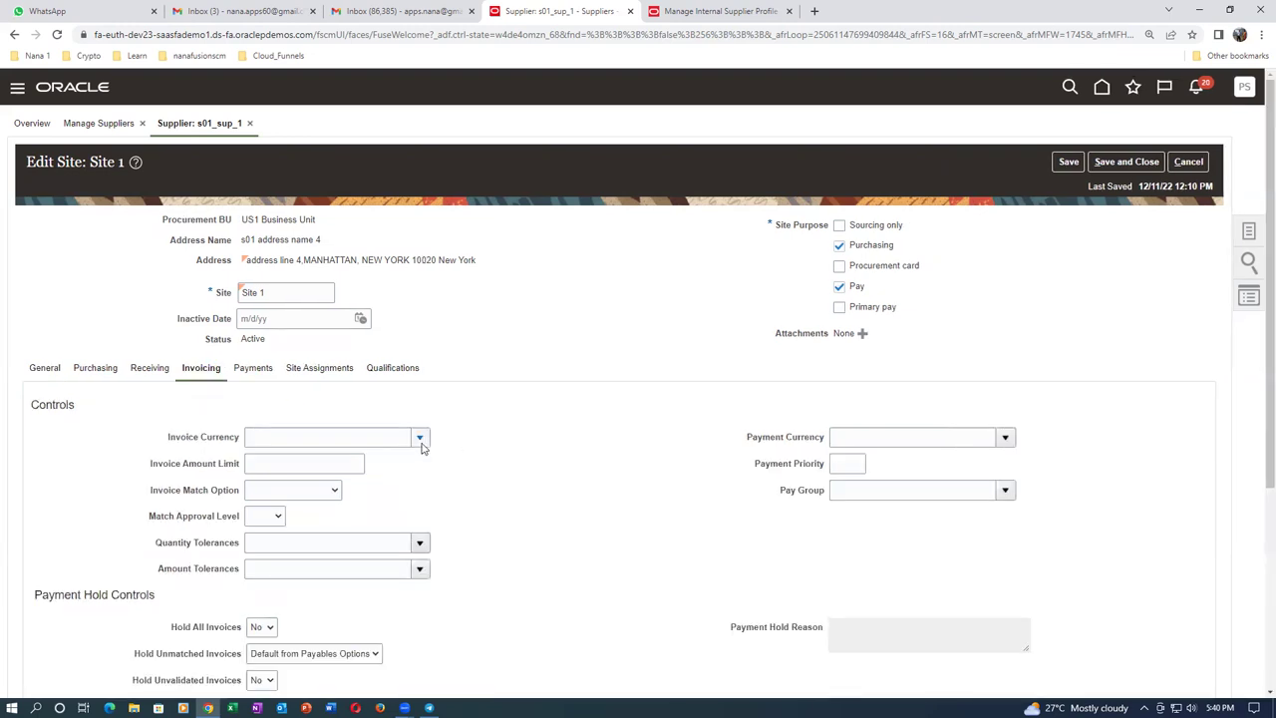
pyautogui.click(420, 436)
pyautogui.click(395, 486)
pyautogui.click(1005, 441)
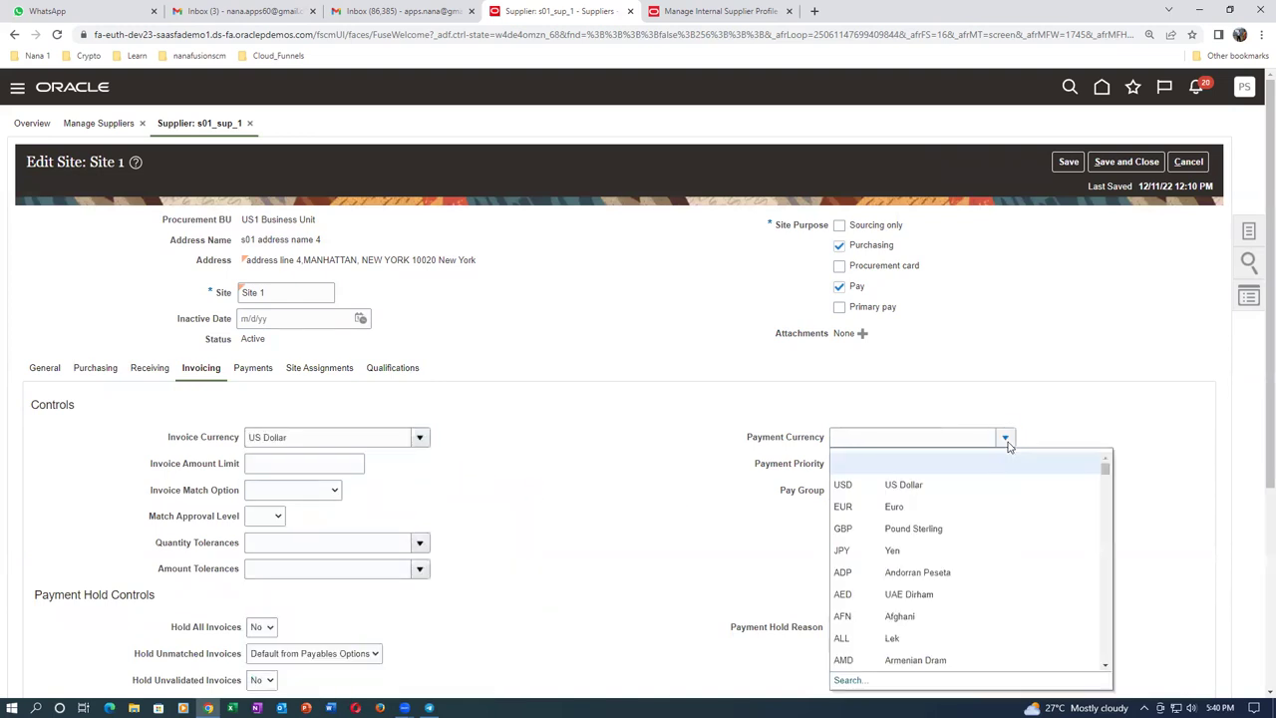
pyautogui.click(973, 489)
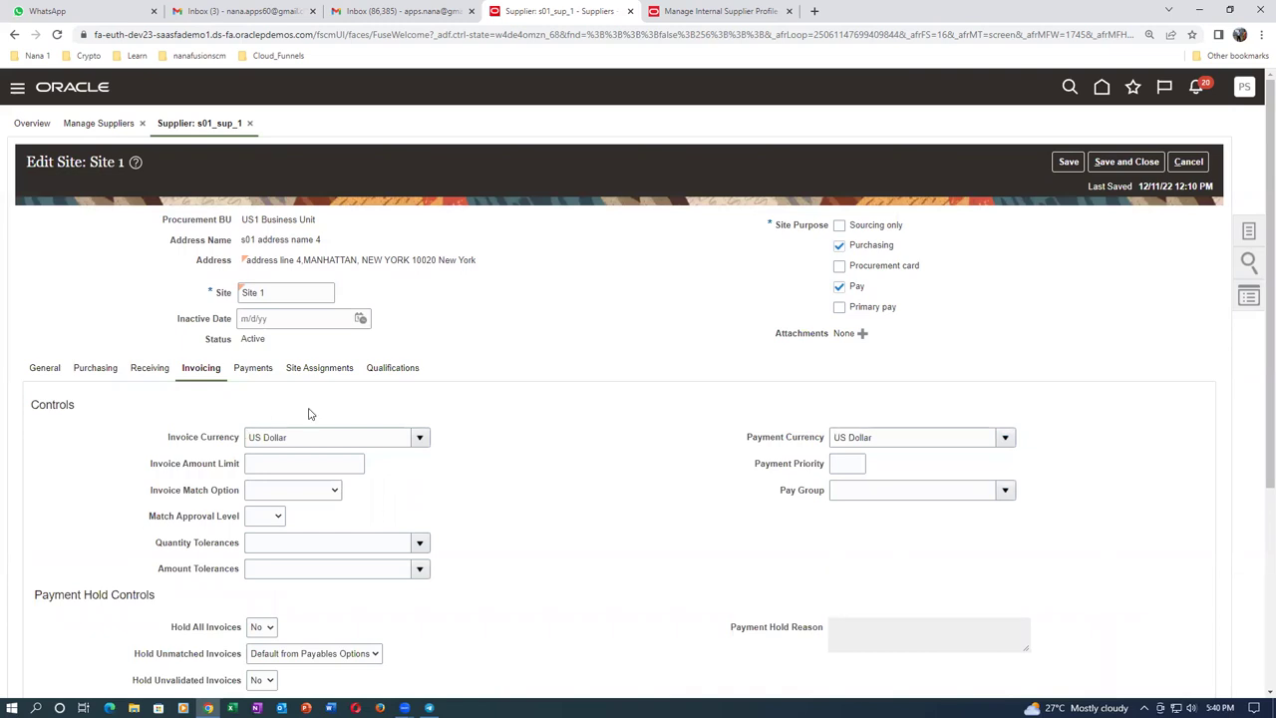
# - Autocreate site assignments and delete the UK, 49S IND BU and P1 IND BU rows, keeping US1
pyautogui.click(319, 369)
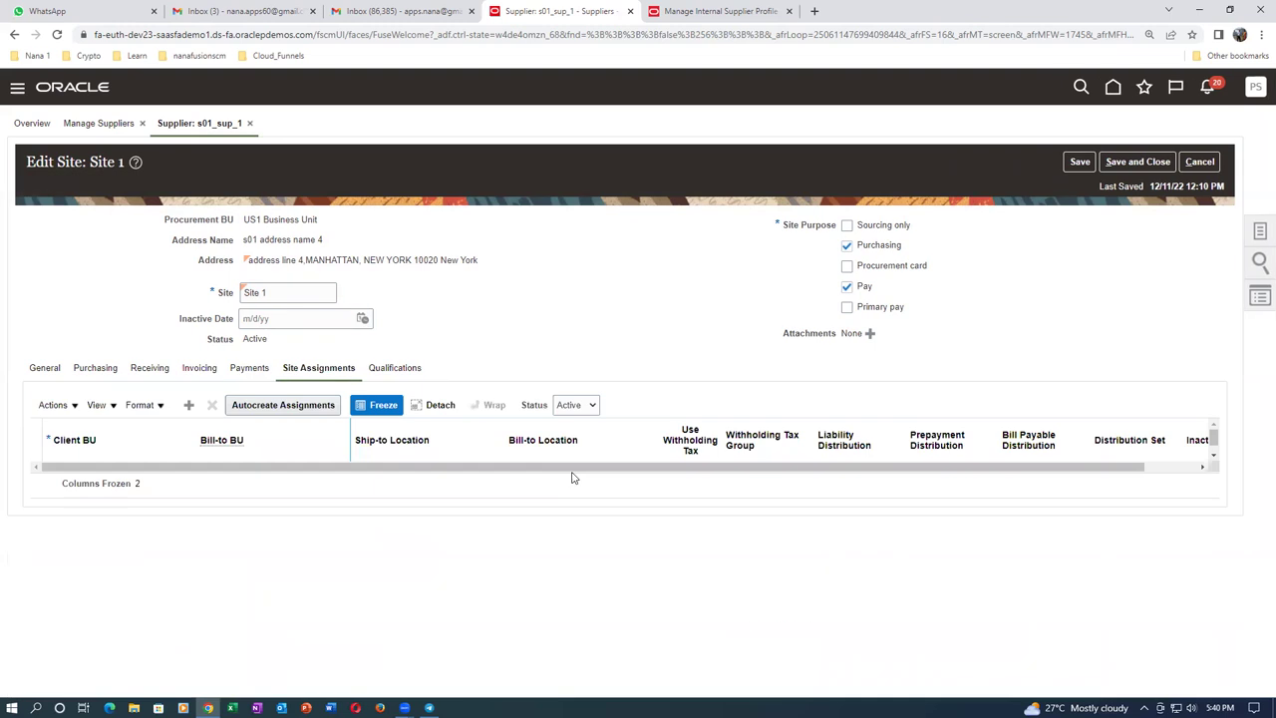
pyautogui.click(291, 405)
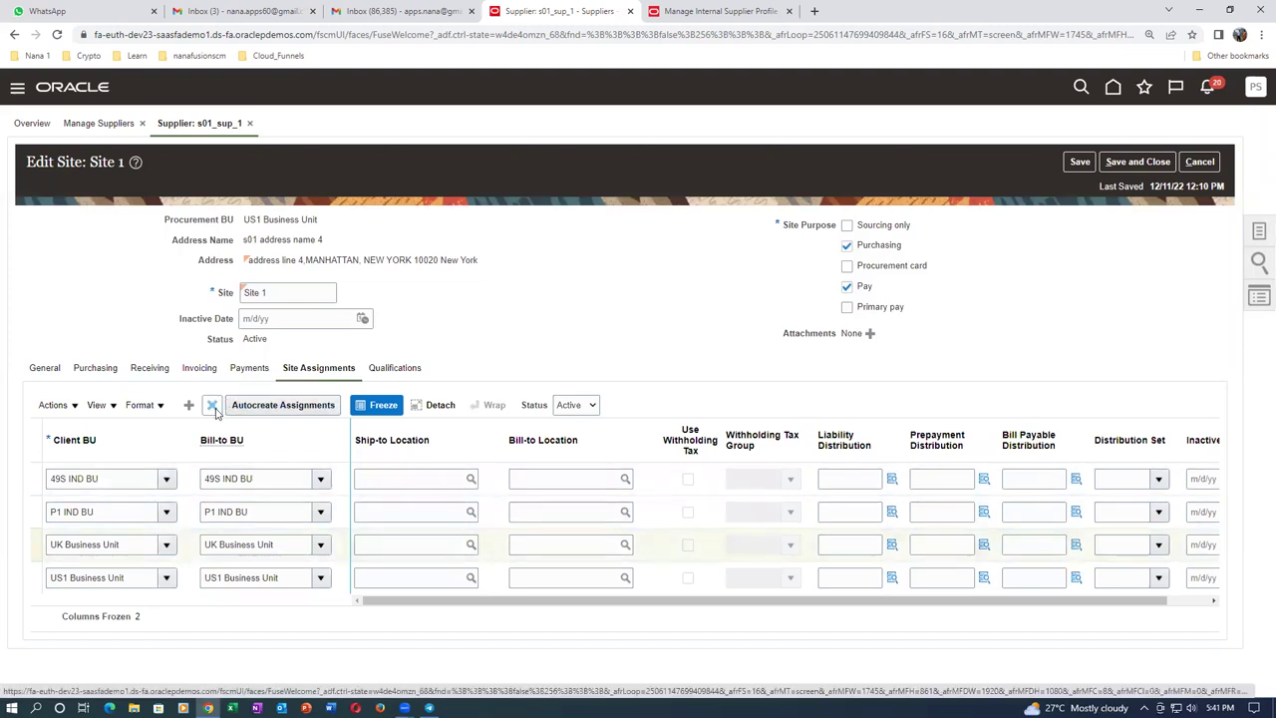
pyautogui.click(212, 406)
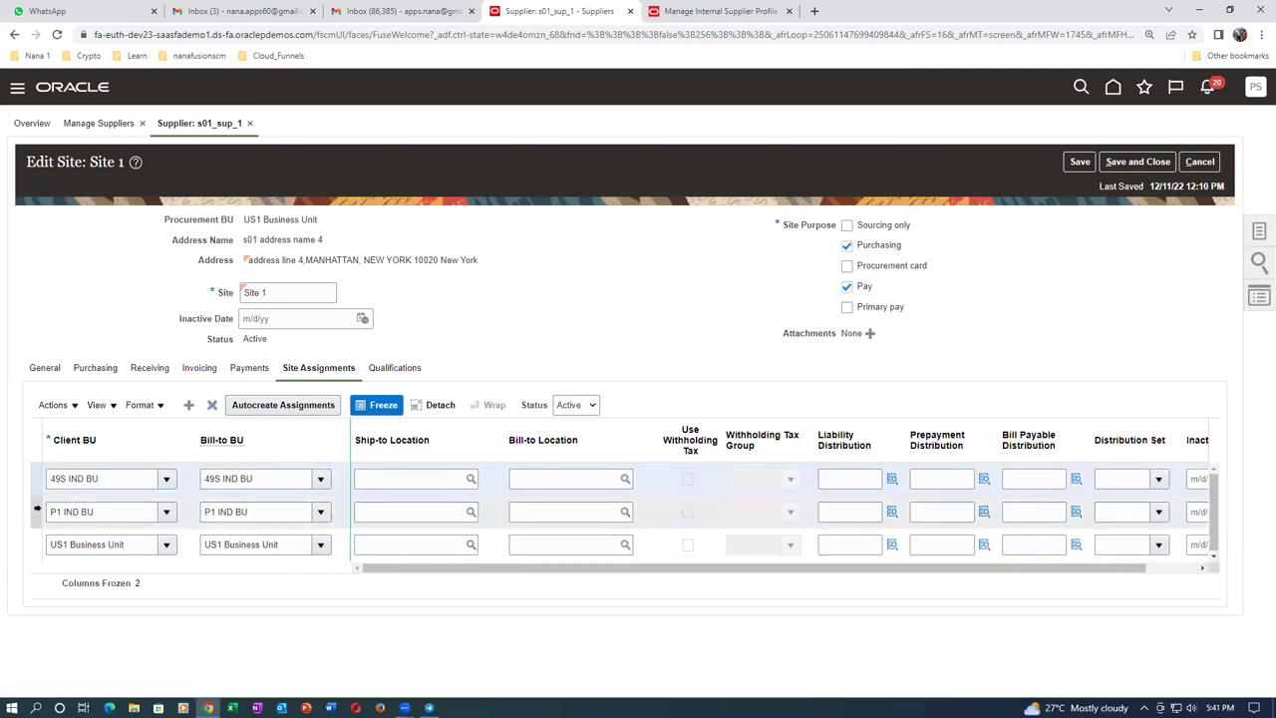
pyautogui.click(36, 479)
pyautogui.click(211, 409)
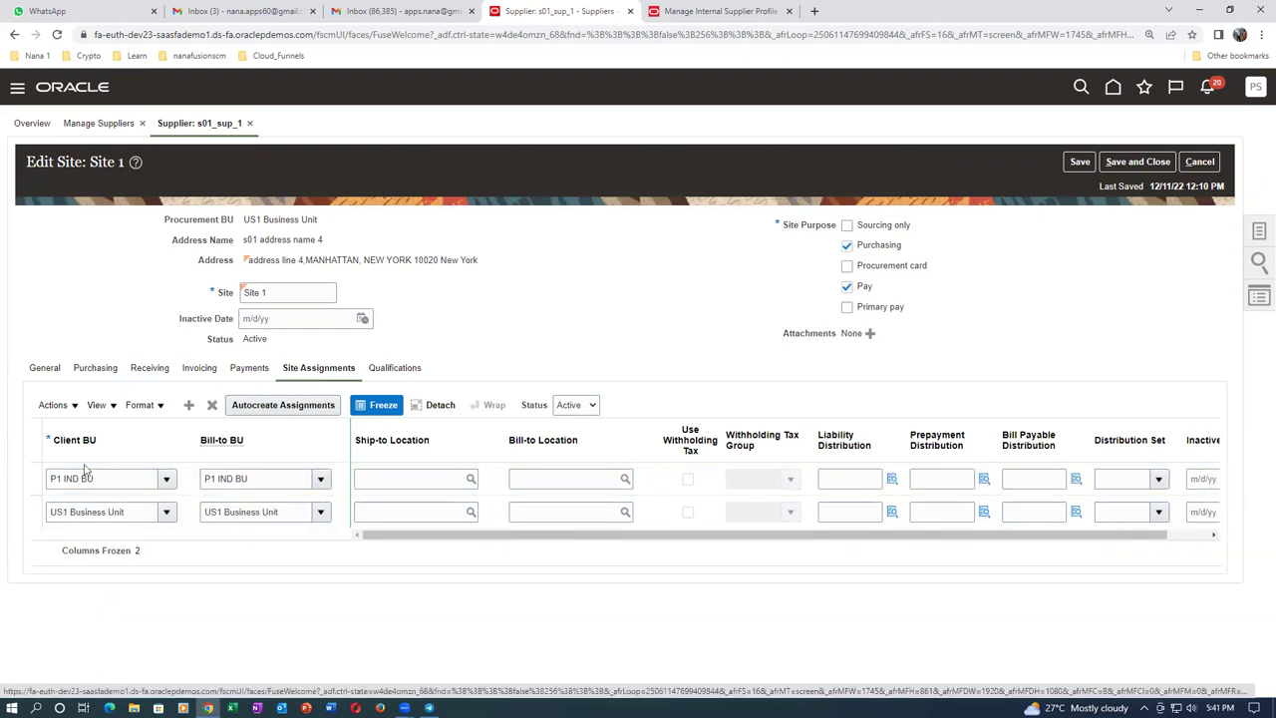
pyautogui.click(211, 405)
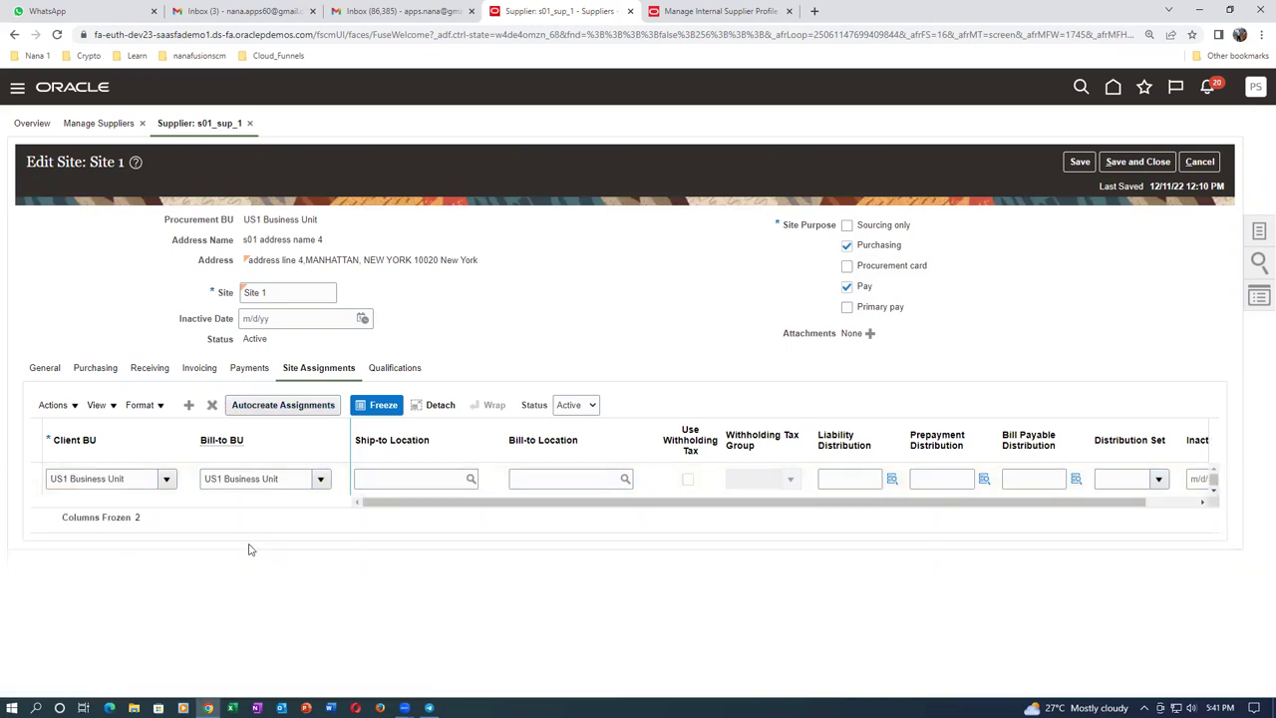
pyautogui.click(407, 477)
# - Pick Seattle from the suggestions for both Ship-to and Bill-to Location in the US1 row
pyautogui.write('Se')
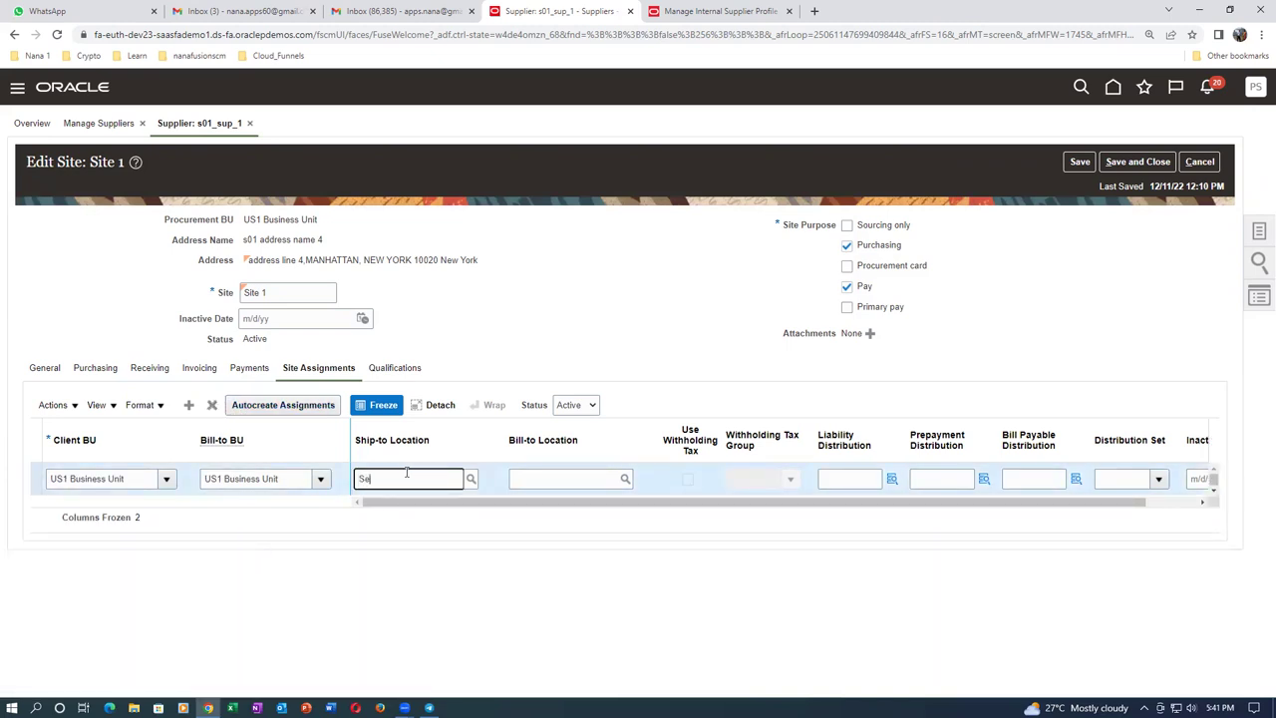
pyautogui.write('attle')
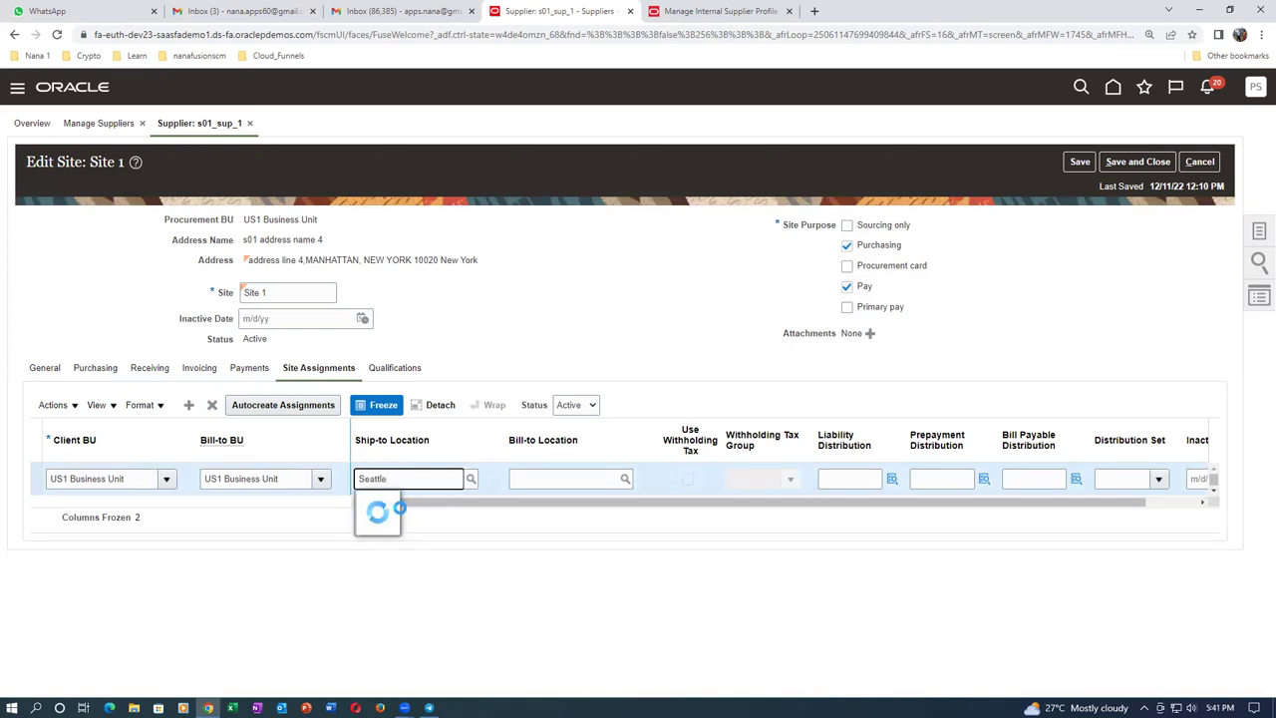
pyautogui.click(402, 509)
pyautogui.click(528, 482)
pyautogui.write('Seattle')
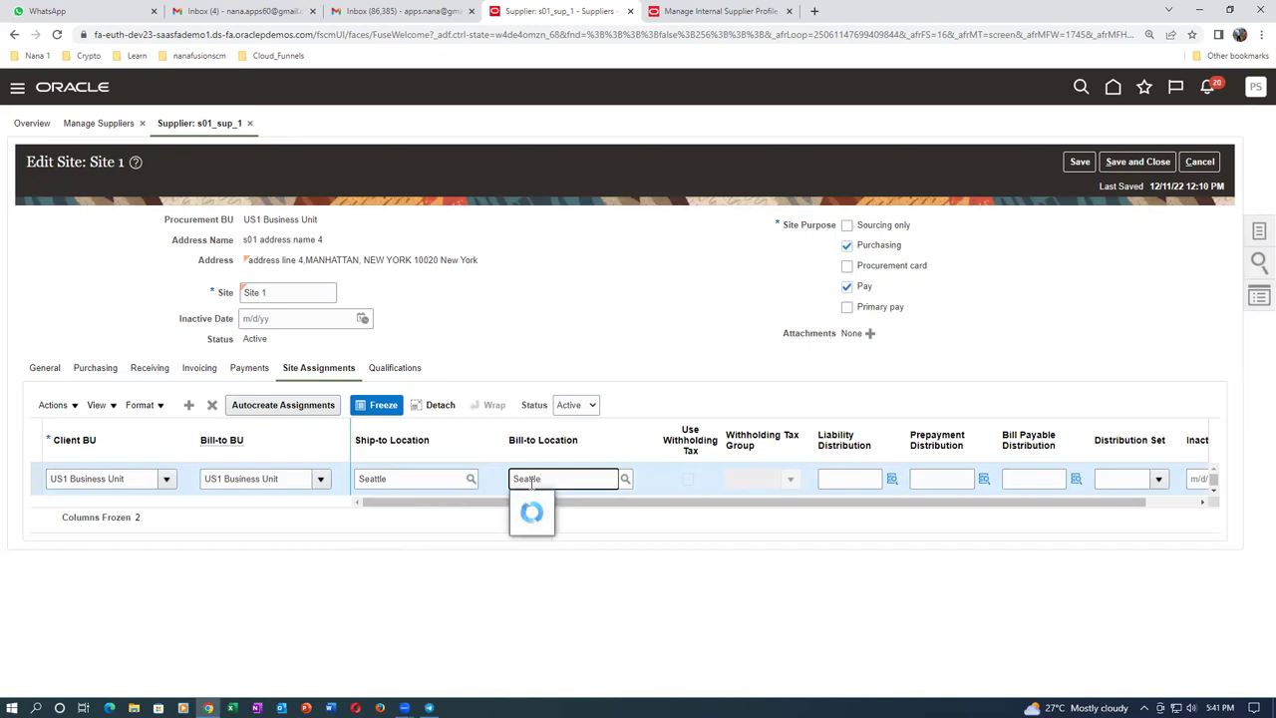
pyautogui.click(536, 504)
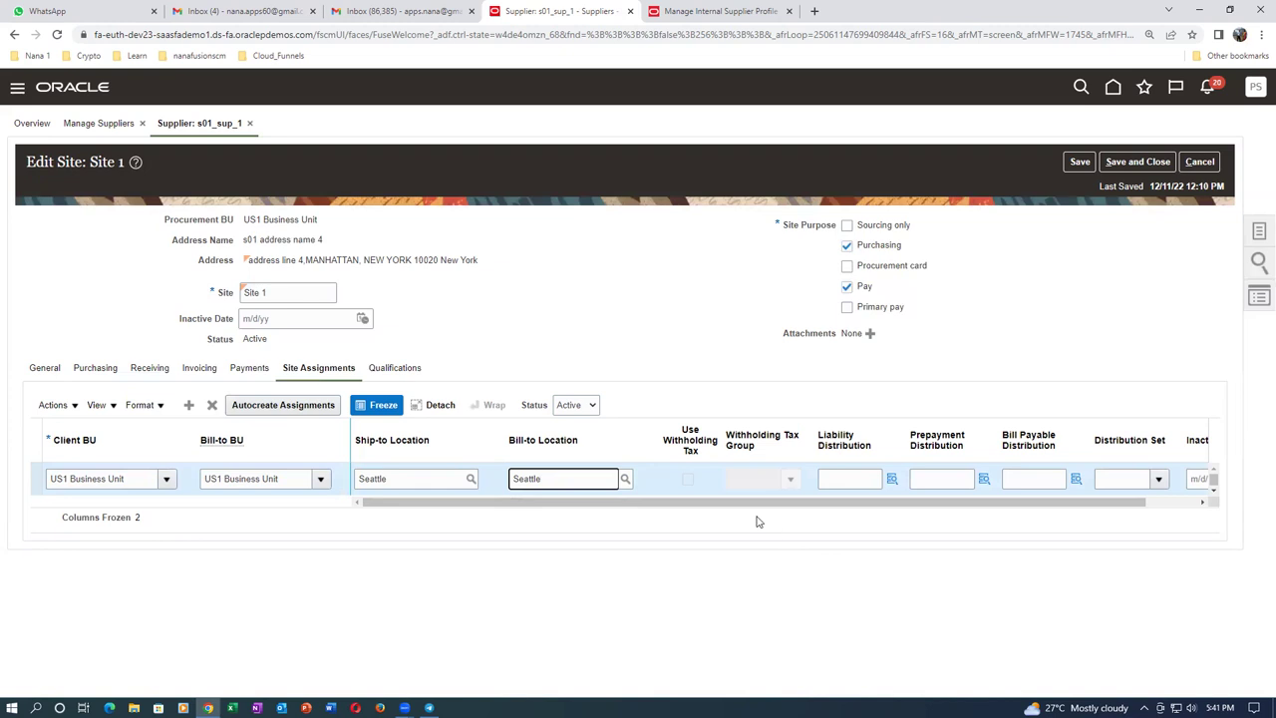
pyautogui.click(694, 504)
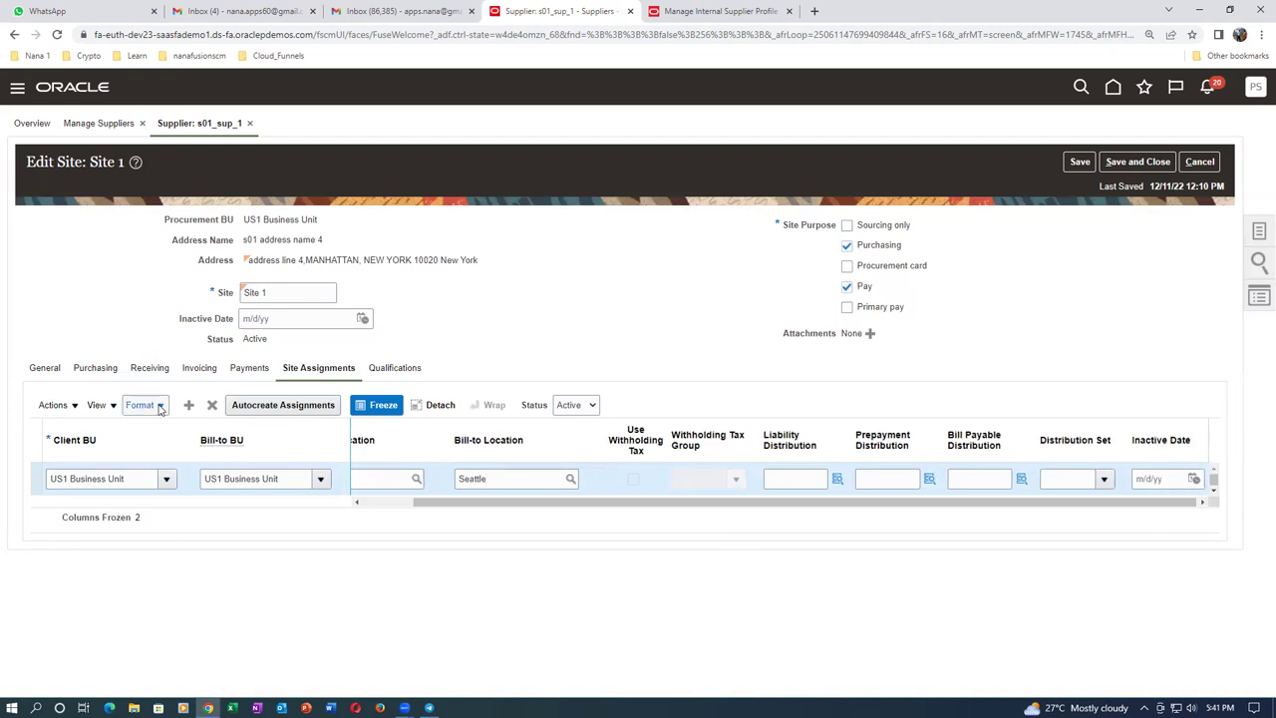
pyautogui.click(202, 370)
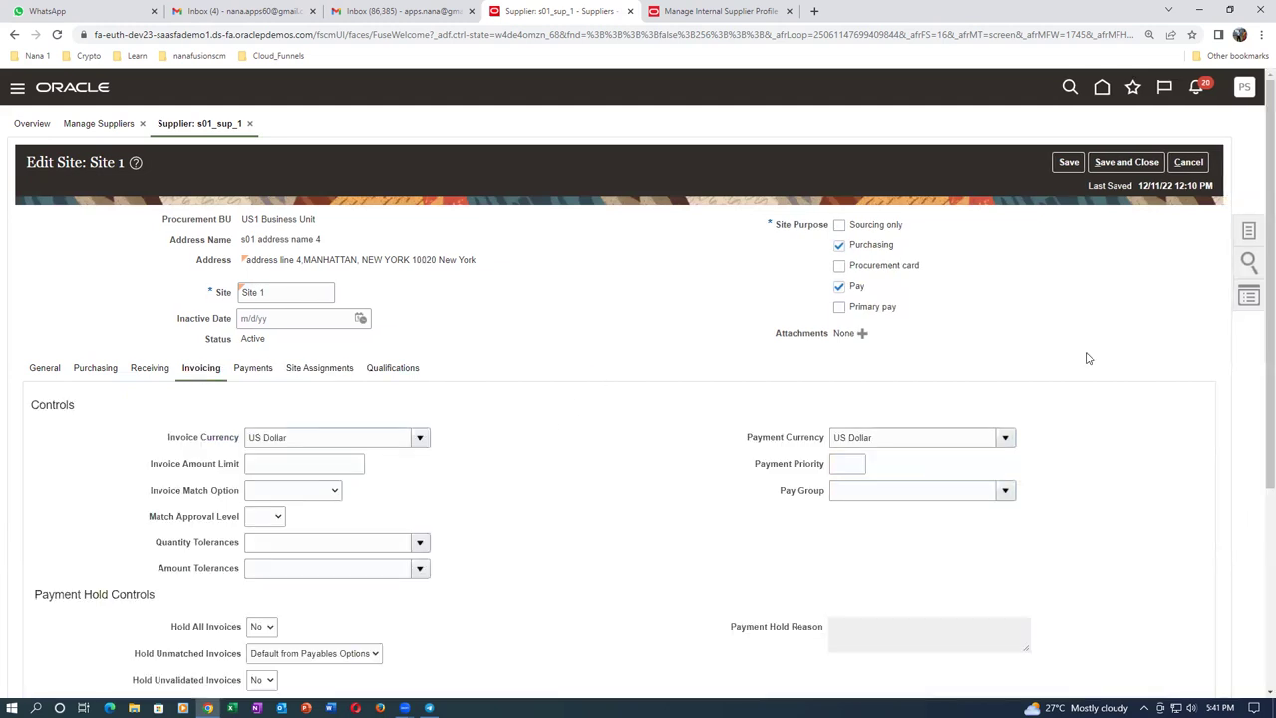
# - Save and close Site 1, submit s01_sup_1's changes, and switch to the Gmail inbox
pyautogui.click(1125, 162)
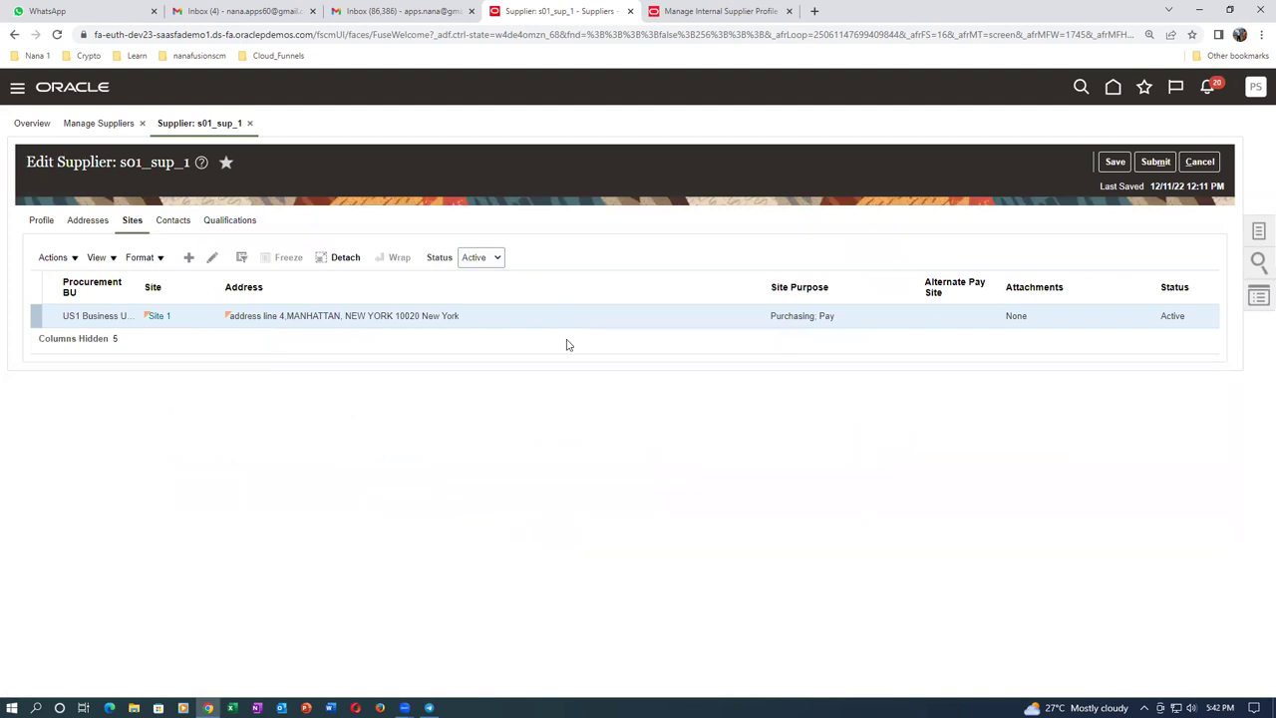
pyautogui.click(1156, 162)
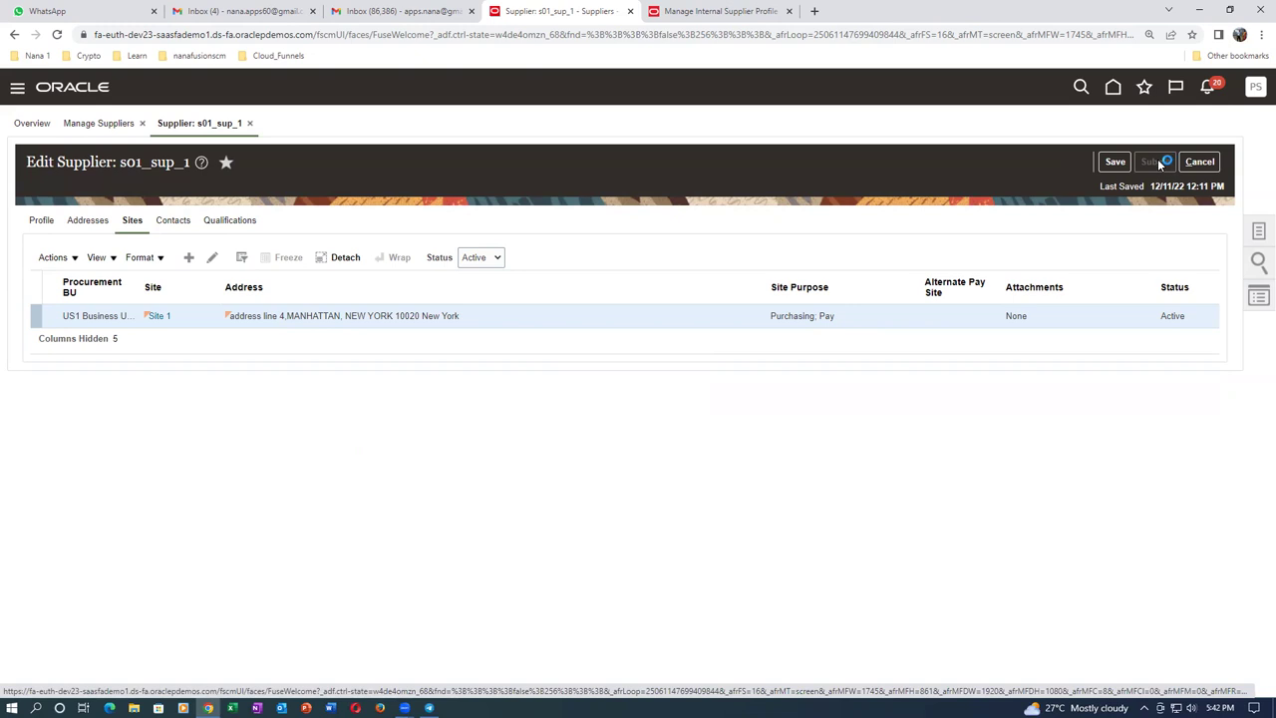
pyautogui.click(404, 11)
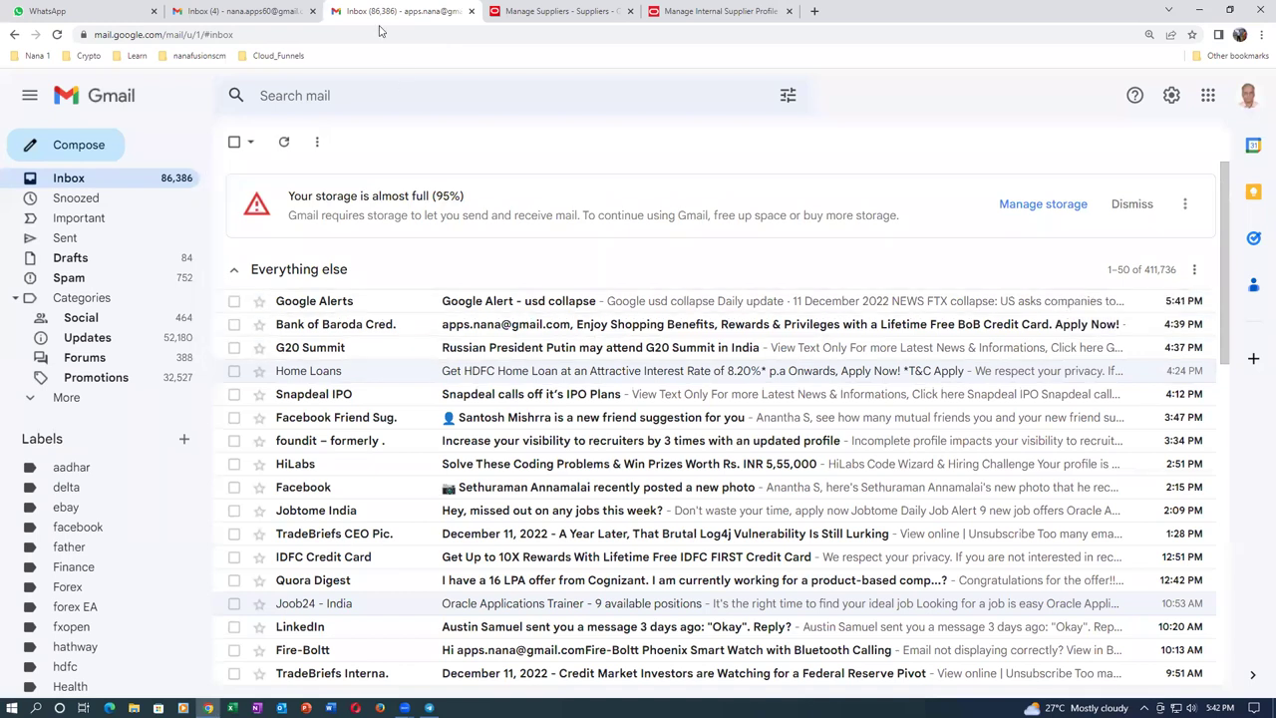
# - Dismiss the changes-saved confirmation and finish with the Manage Suppliers page
pyautogui.click(688, 11)
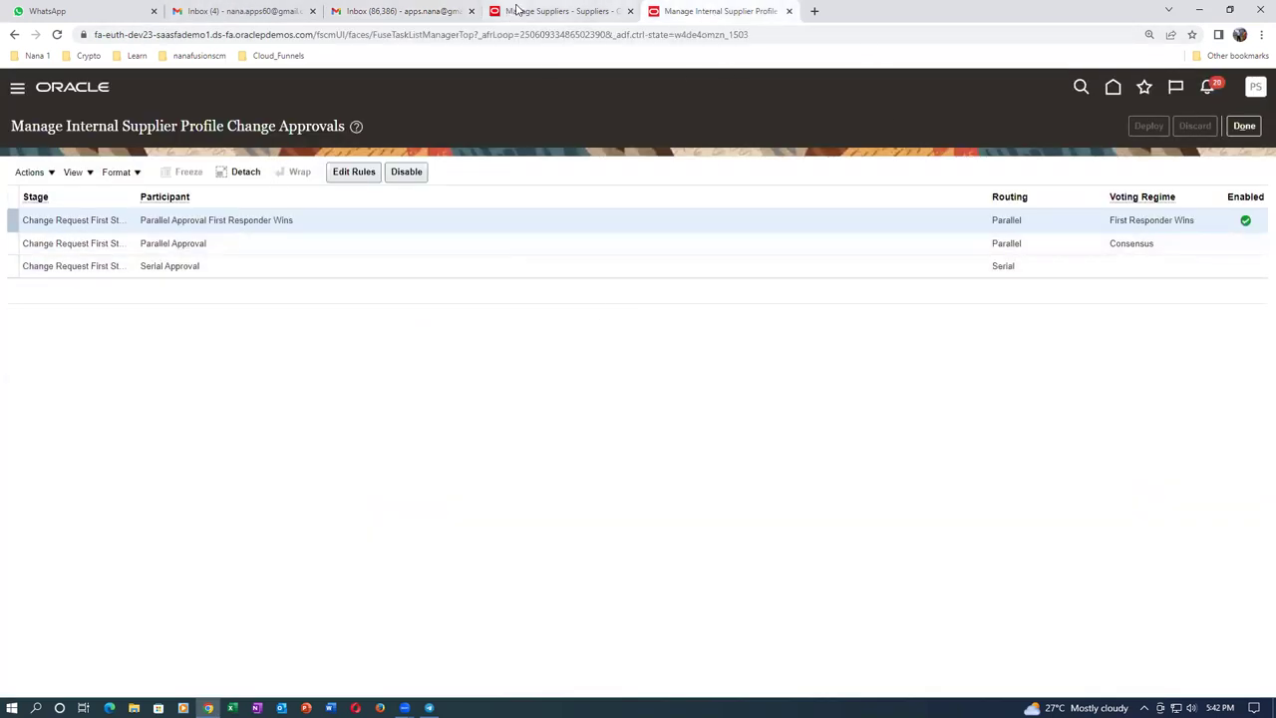
pyautogui.click(513, 12)
pyautogui.click(668, 257)
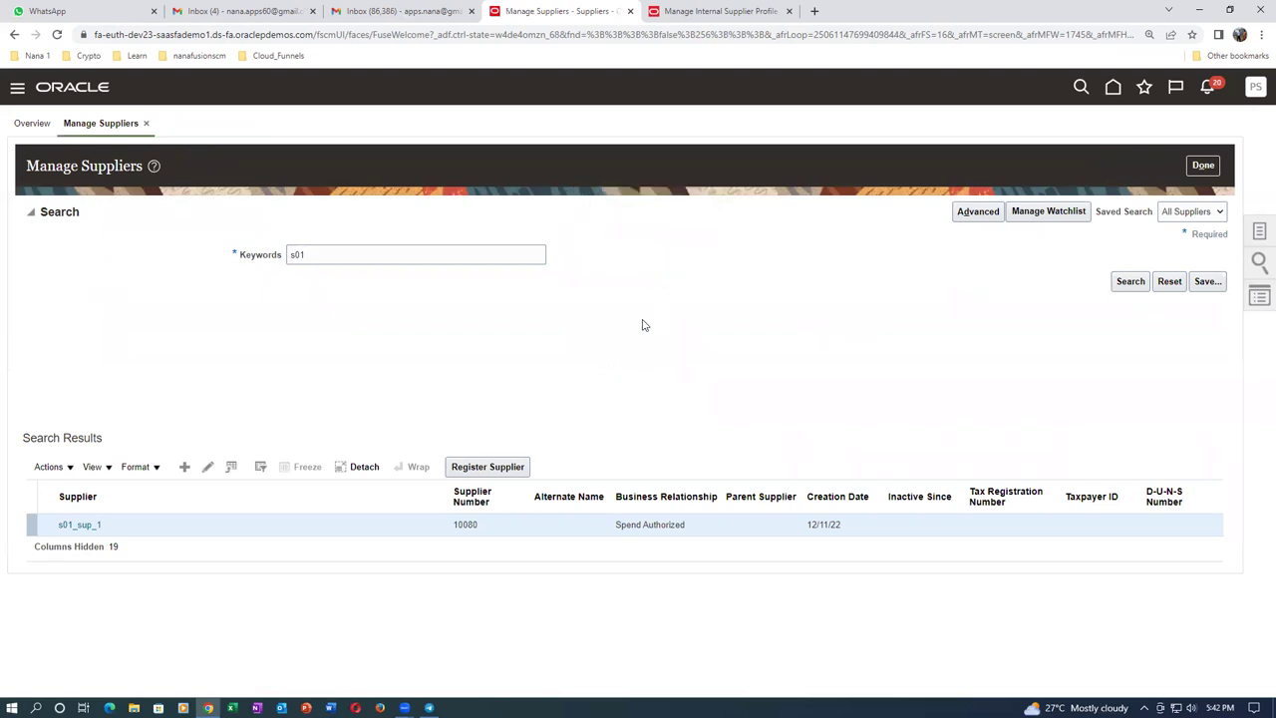
pyautogui.click(1203, 165)
# - Glance at the Google Alerts email, then close the approvals and setup task search pages
pyautogui.click(403, 11)
pyautogui.click(464, 301)
pyautogui.click(79, 178)
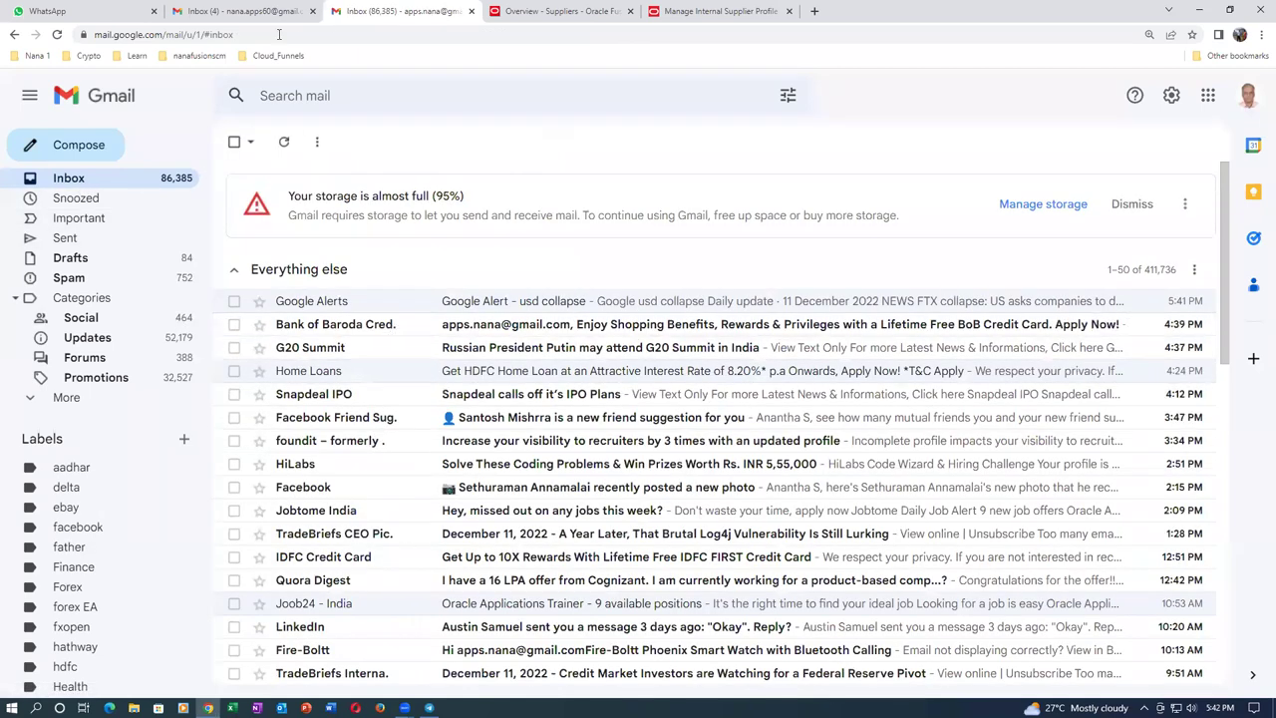
pyautogui.click(714, 14)
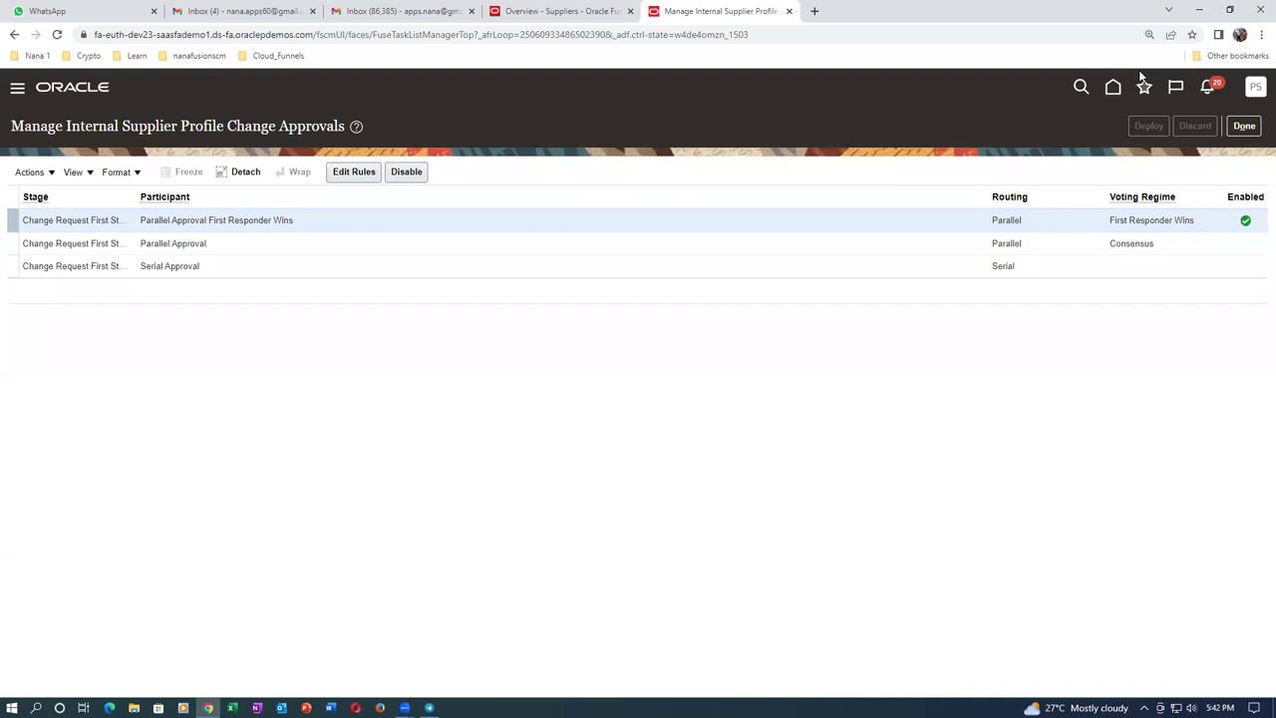
pyautogui.click(1245, 125)
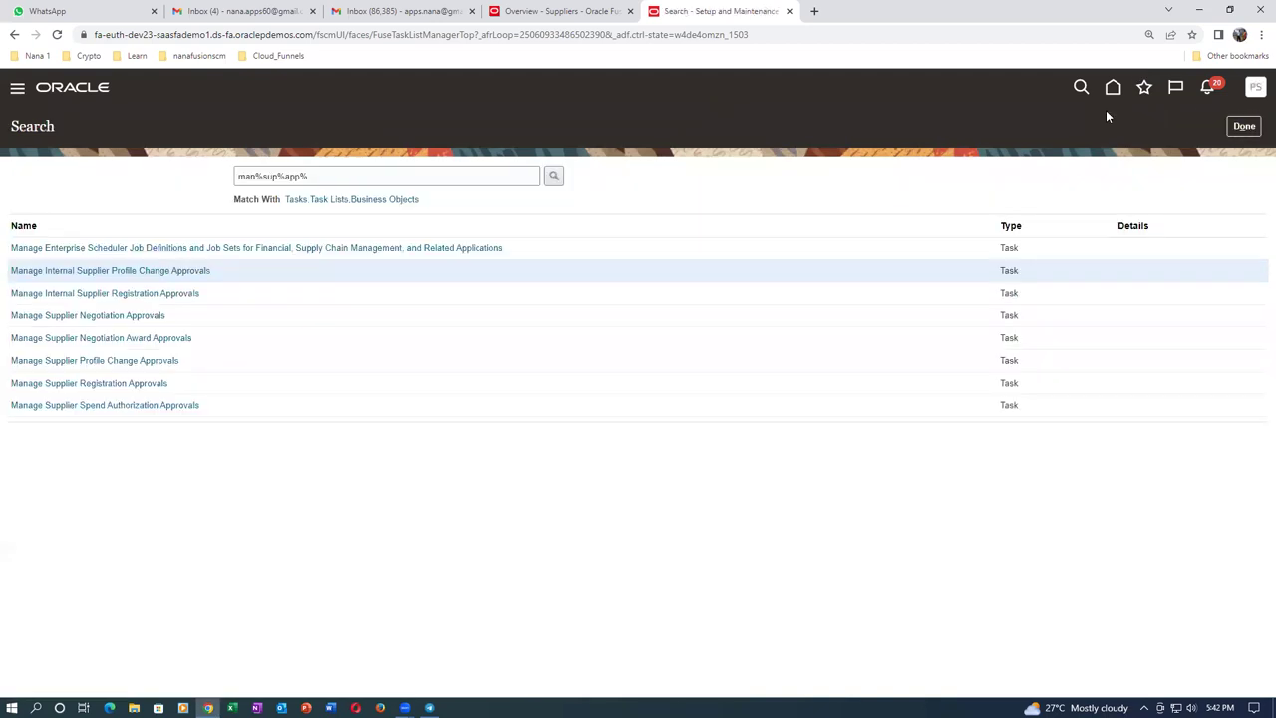
pyautogui.click(1245, 126)
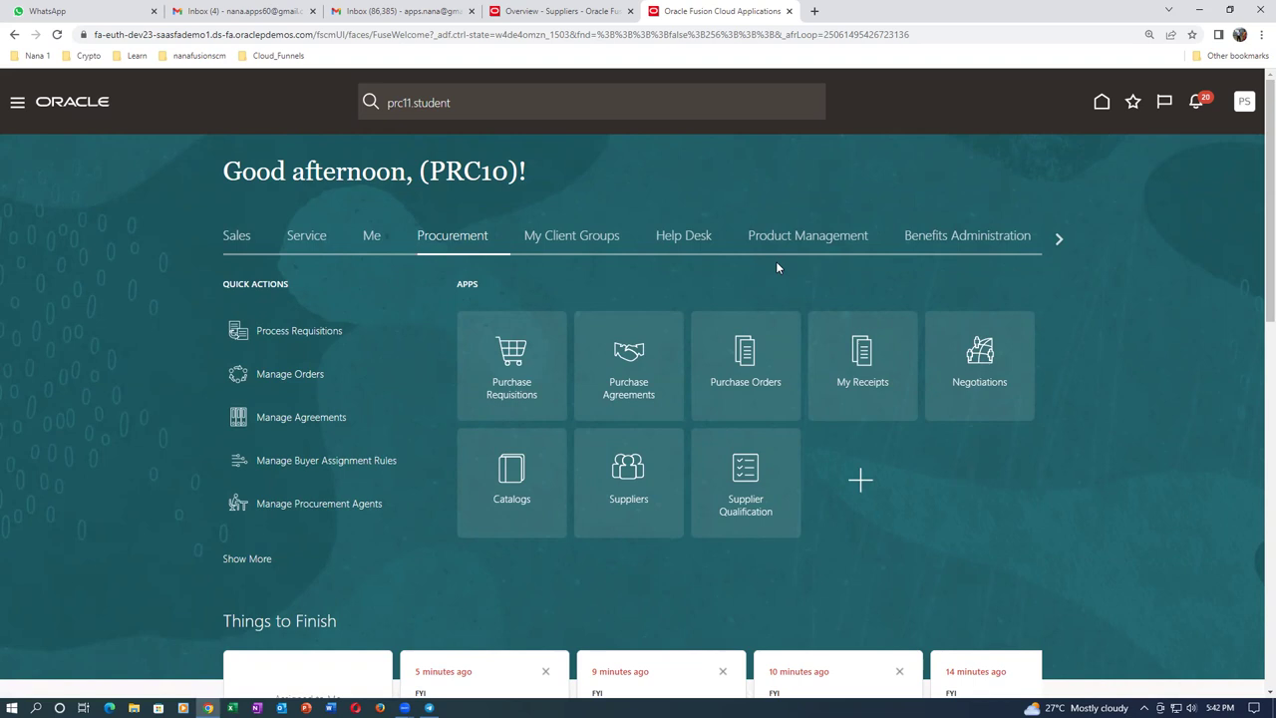
# - Open the Security Console from the Tools group of apps
pyautogui.moveTo(1057, 241)
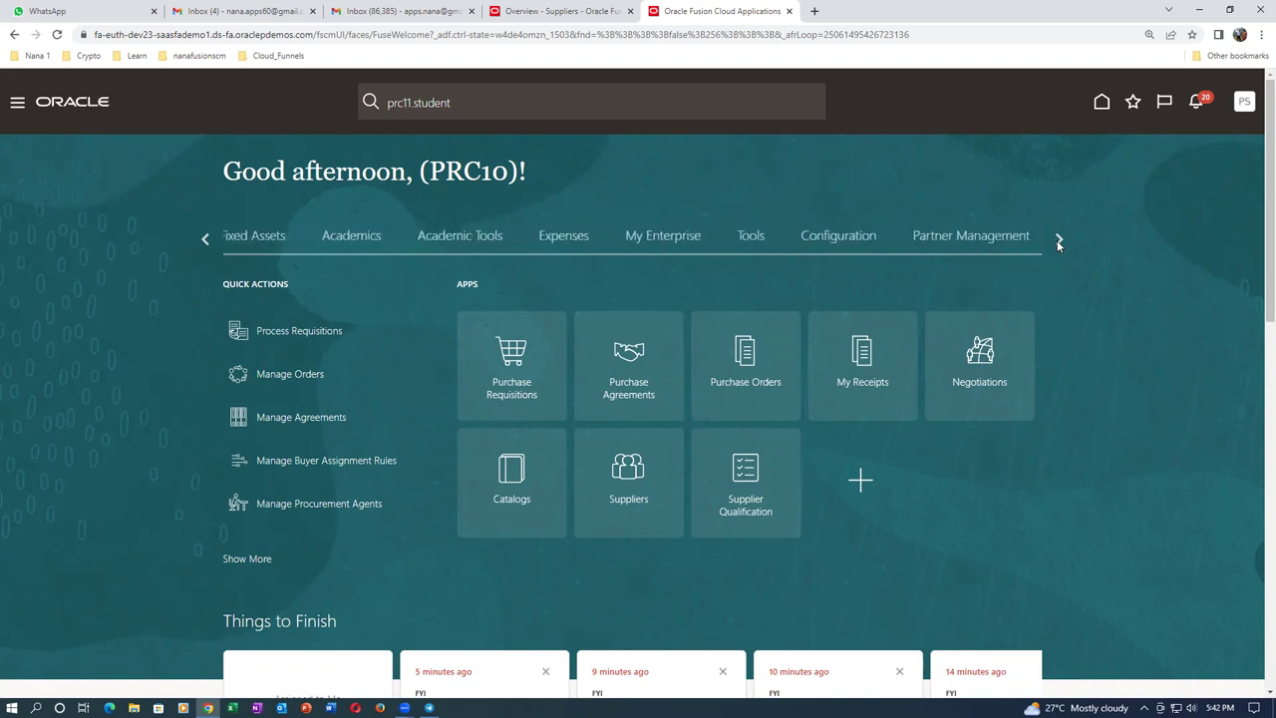
pyautogui.moveTo(205, 240)
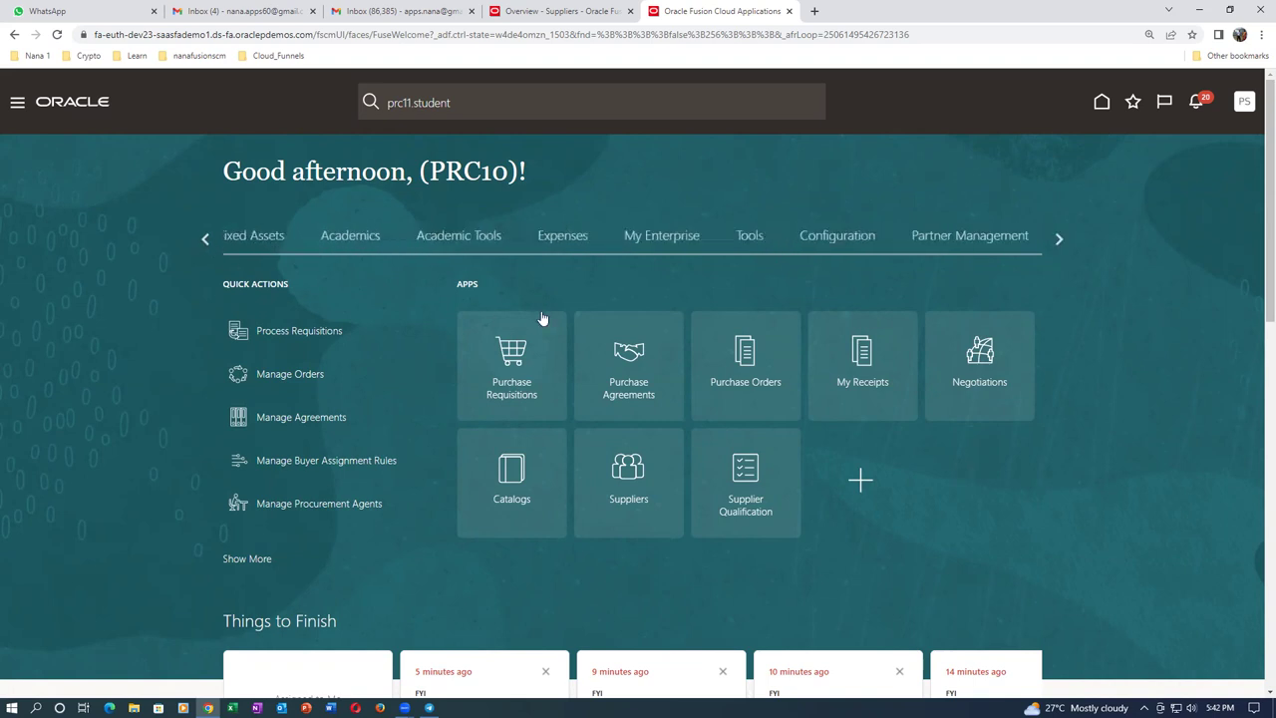
pyautogui.click(748, 238)
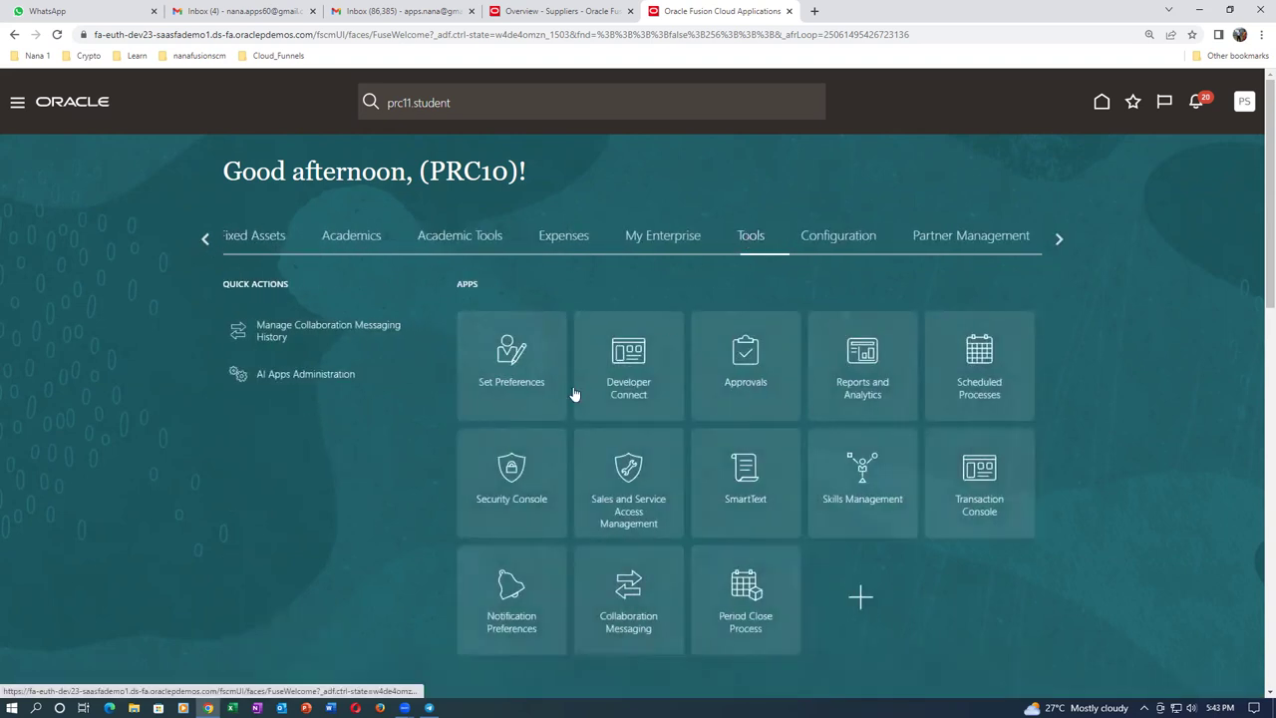
pyautogui.click(489, 502)
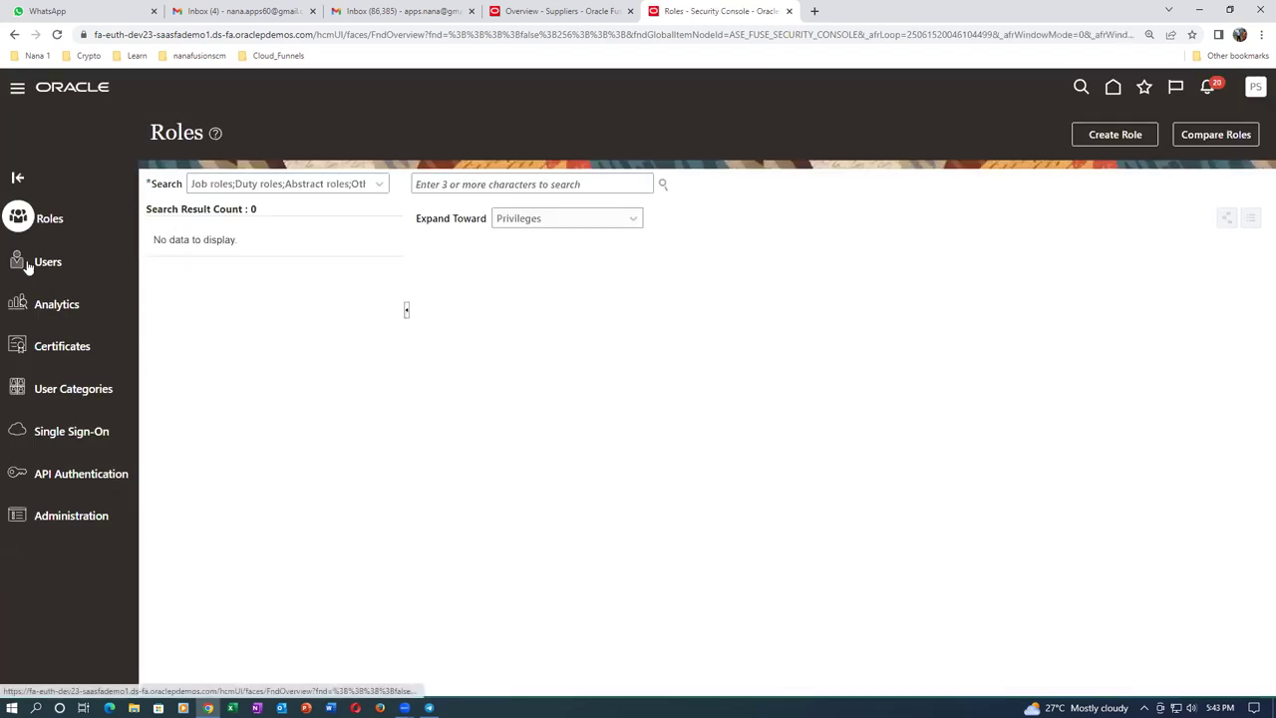
# - Search Users for s10, open the s10.n10 account, and start a password reset
pyautogui.click(520, 182)
pyautogui.write('s')
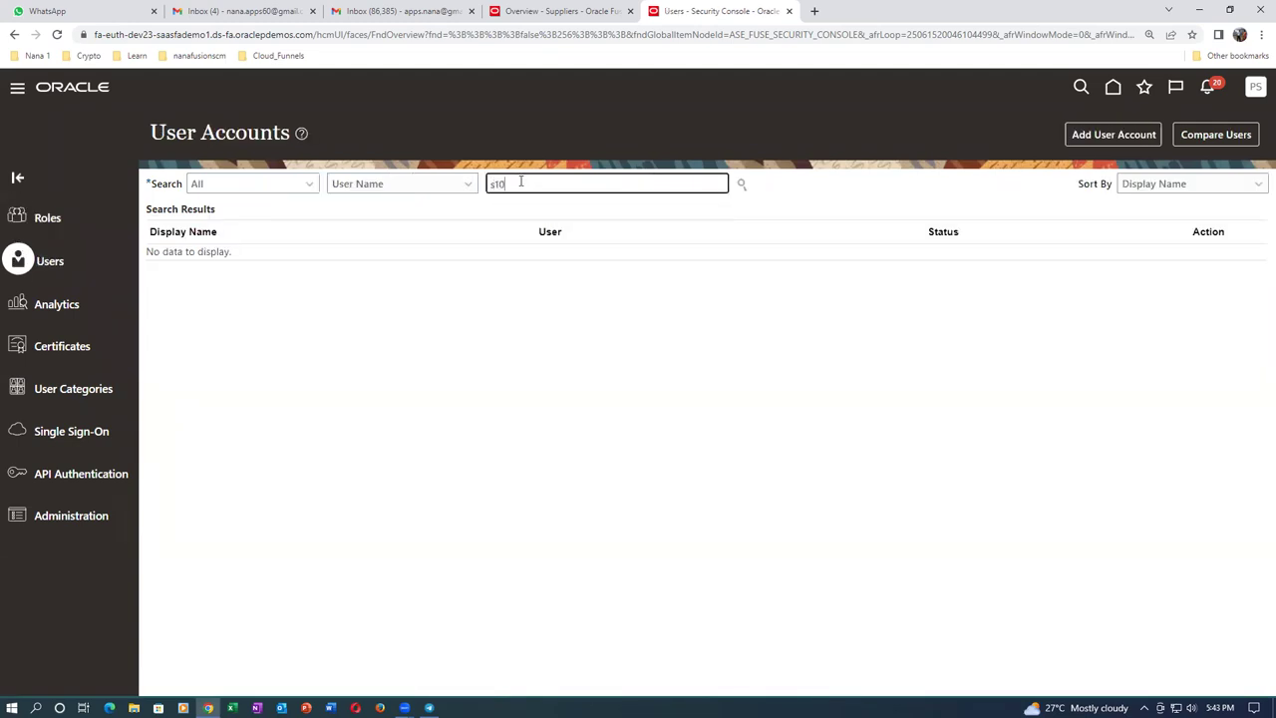
pyautogui.write('10')
pyautogui.press('Return')
pyautogui.click(168, 273)
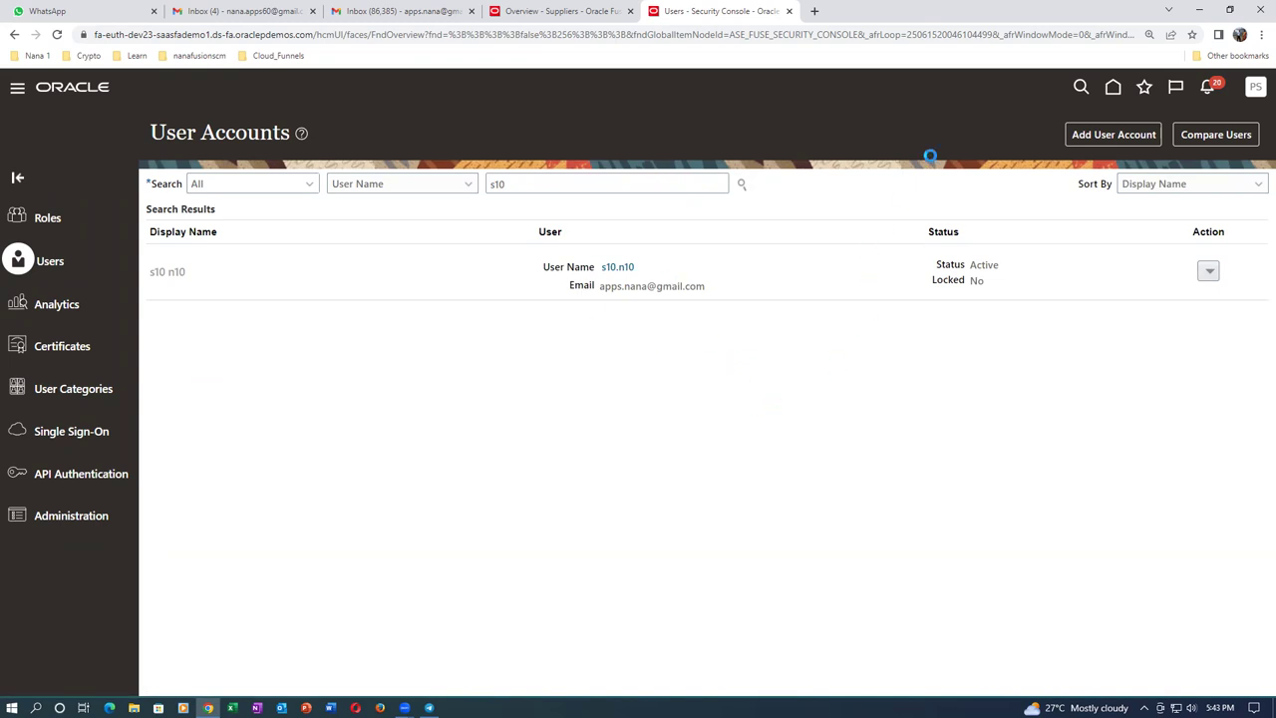
pyautogui.click(1032, 144)
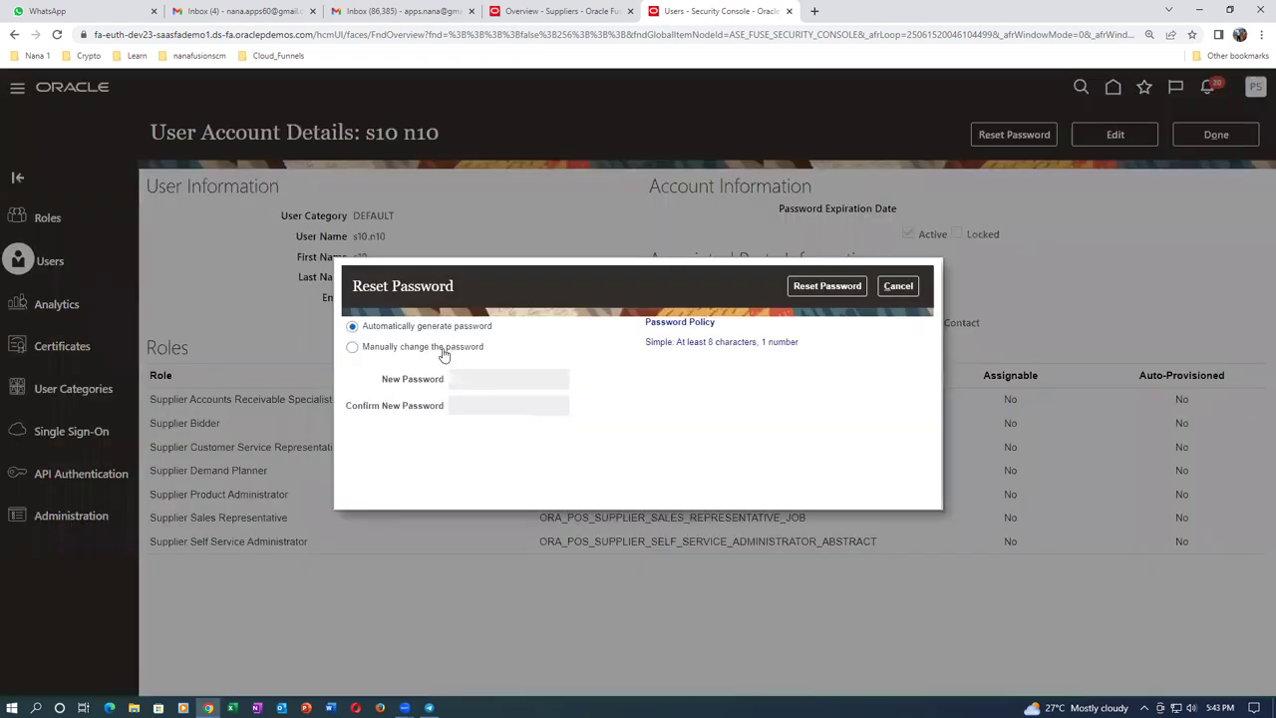
# - Manually reset the contact's password, entering and confirming the new password
pyautogui.click(366, 349)
pyautogui.click(469, 380)
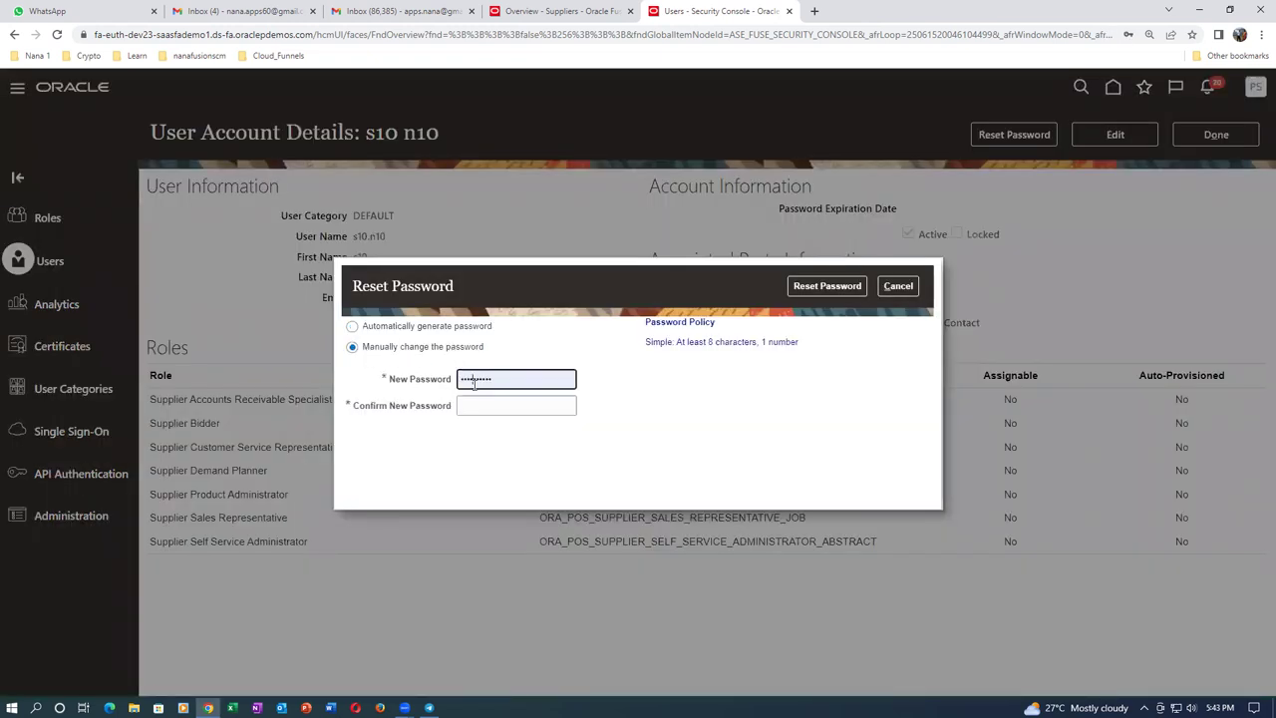
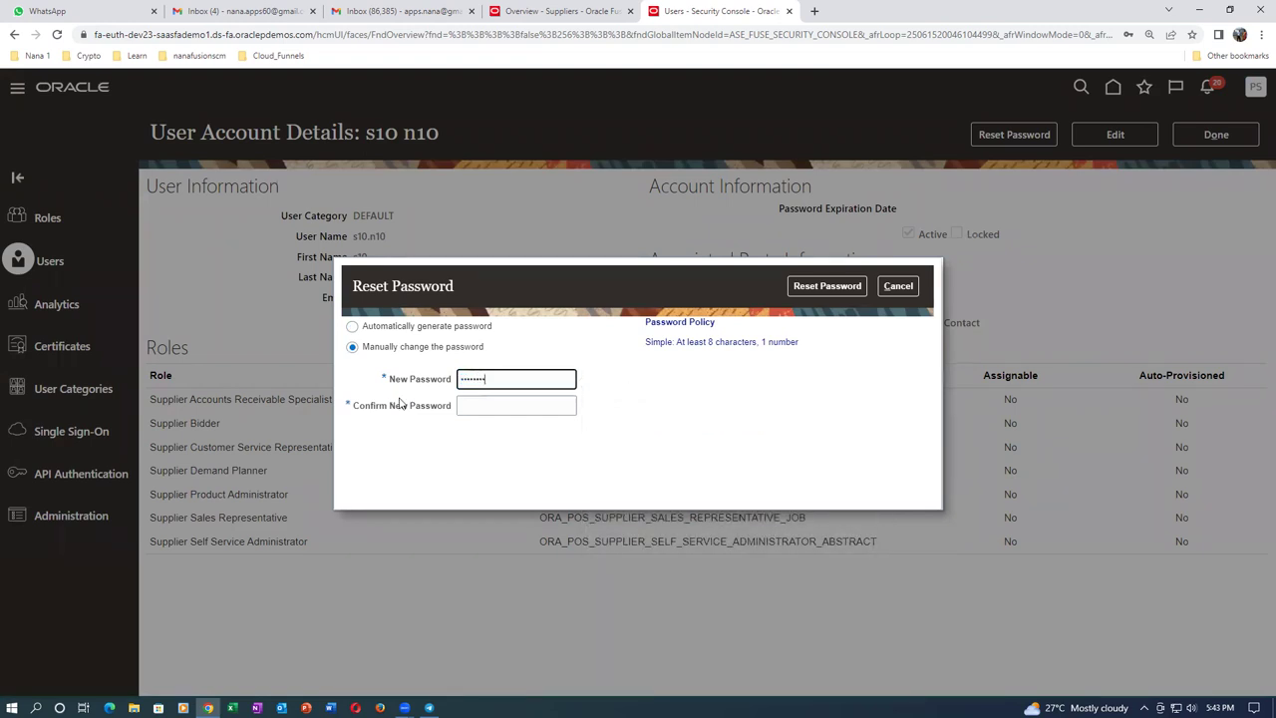
pyautogui.press('Tab')
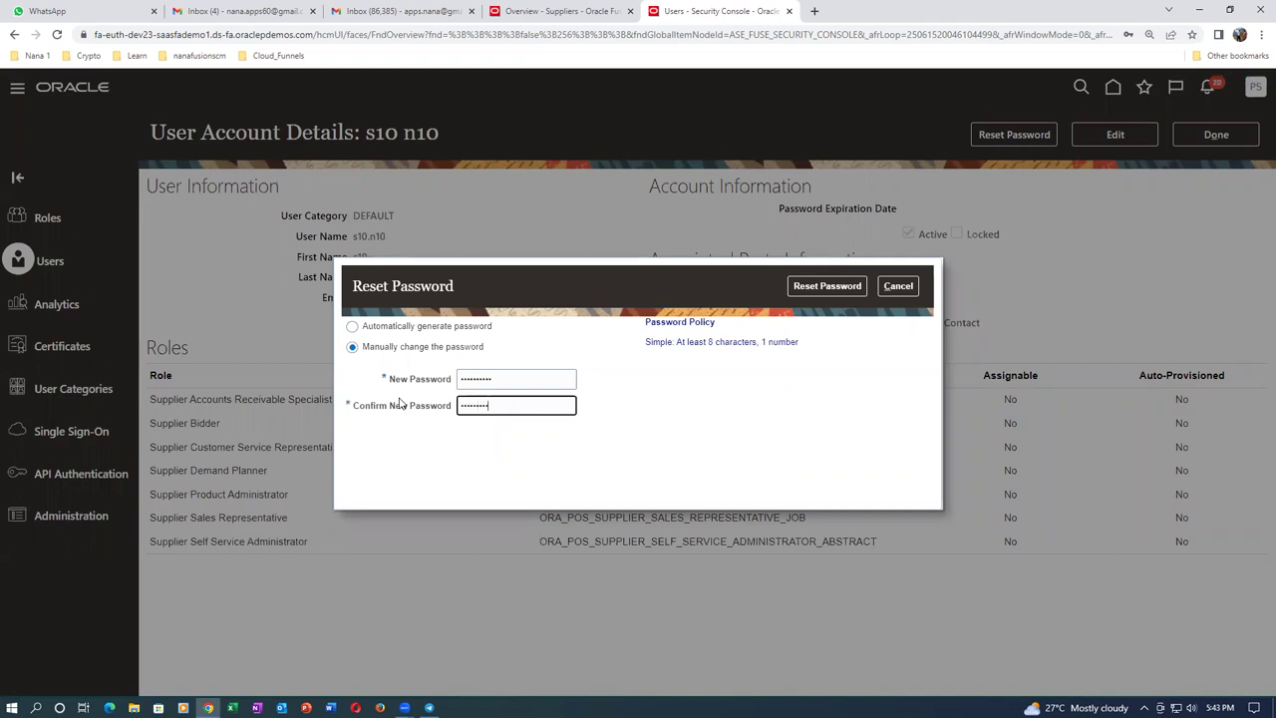
pyautogui.click(852, 287)
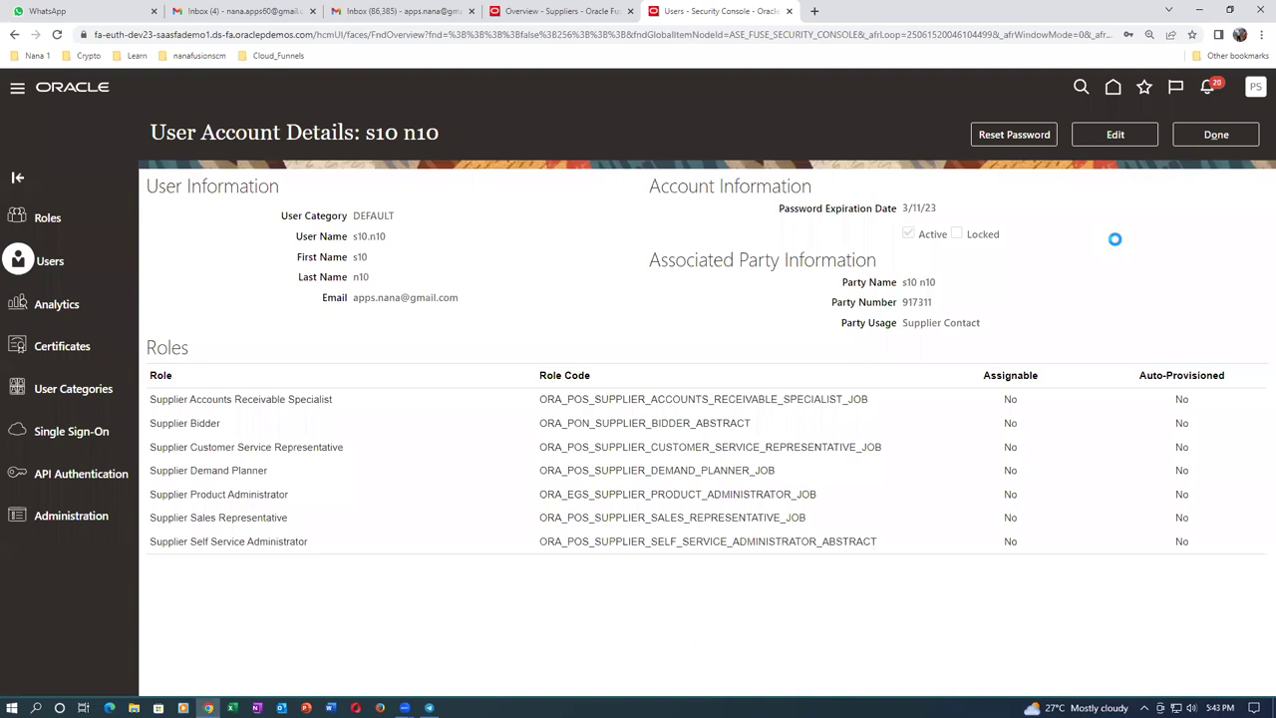
# - Edit the contact's account and add the Supplier Inventory Manager role found by searching 'supplier in'
pyautogui.click(1130, 135)
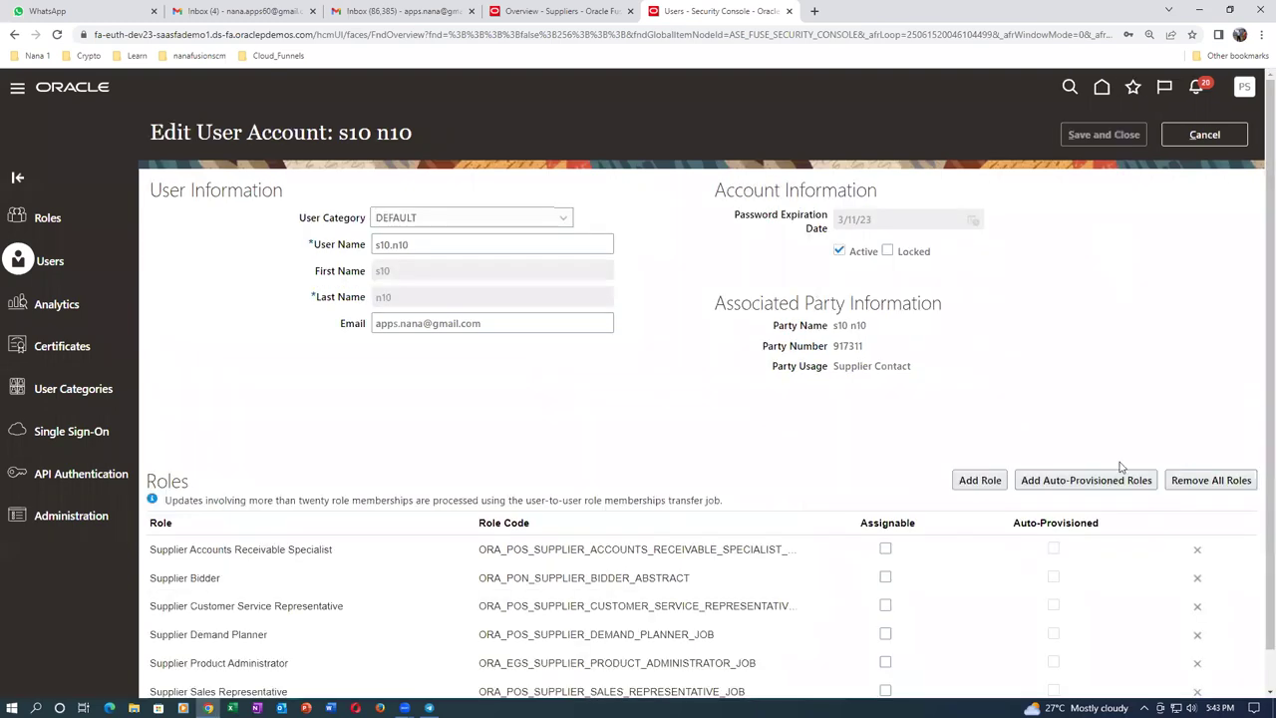
pyautogui.click(979, 480)
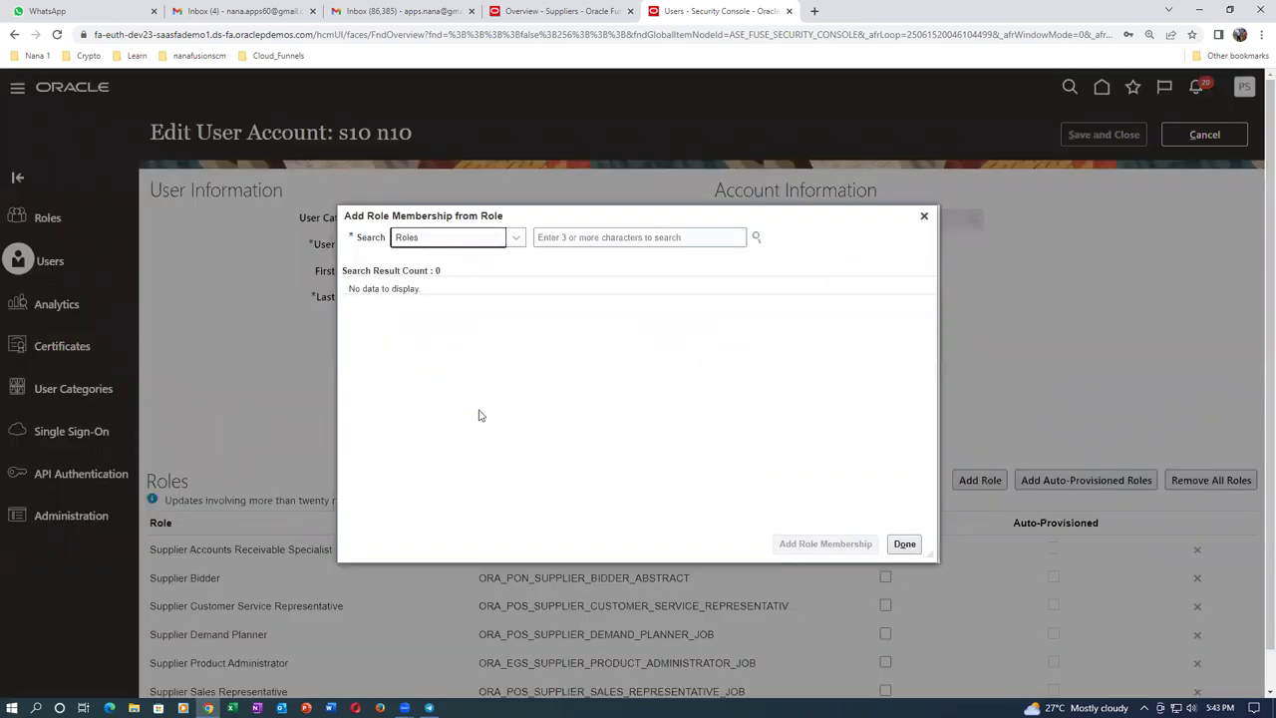
pyautogui.click(564, 239)
pyautogui.write('supplier')
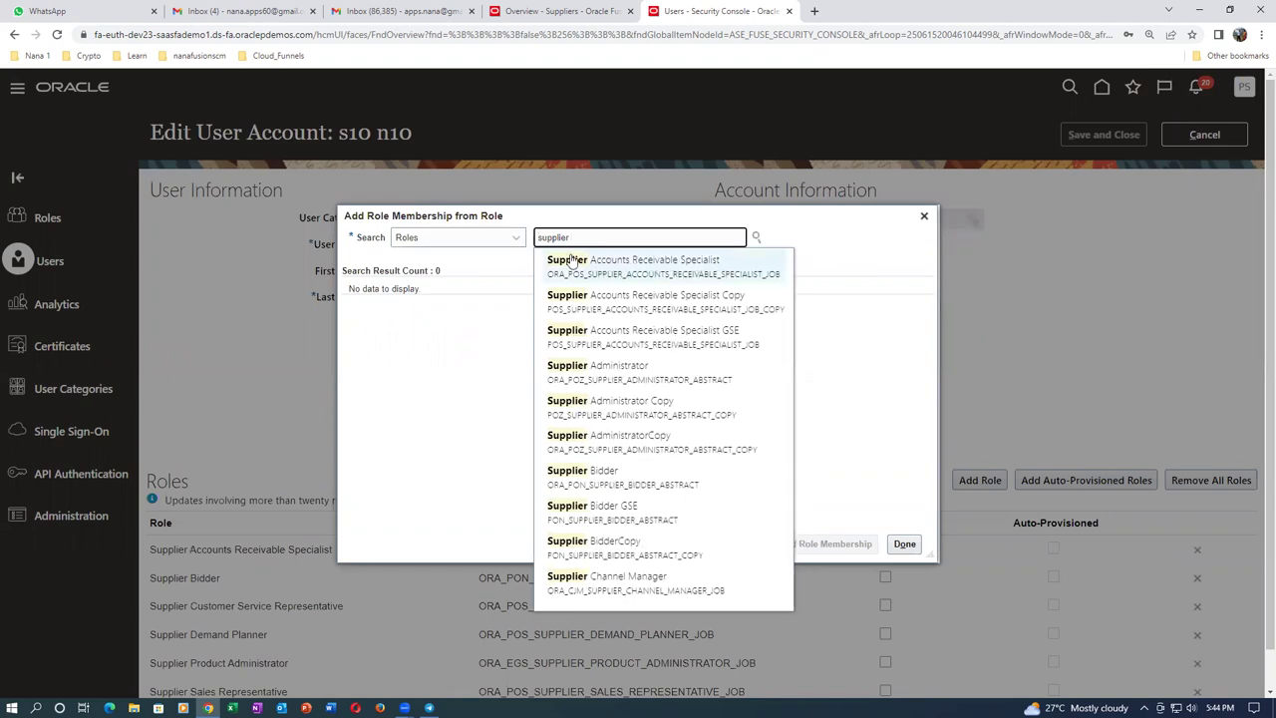
pyautogui.write('in')
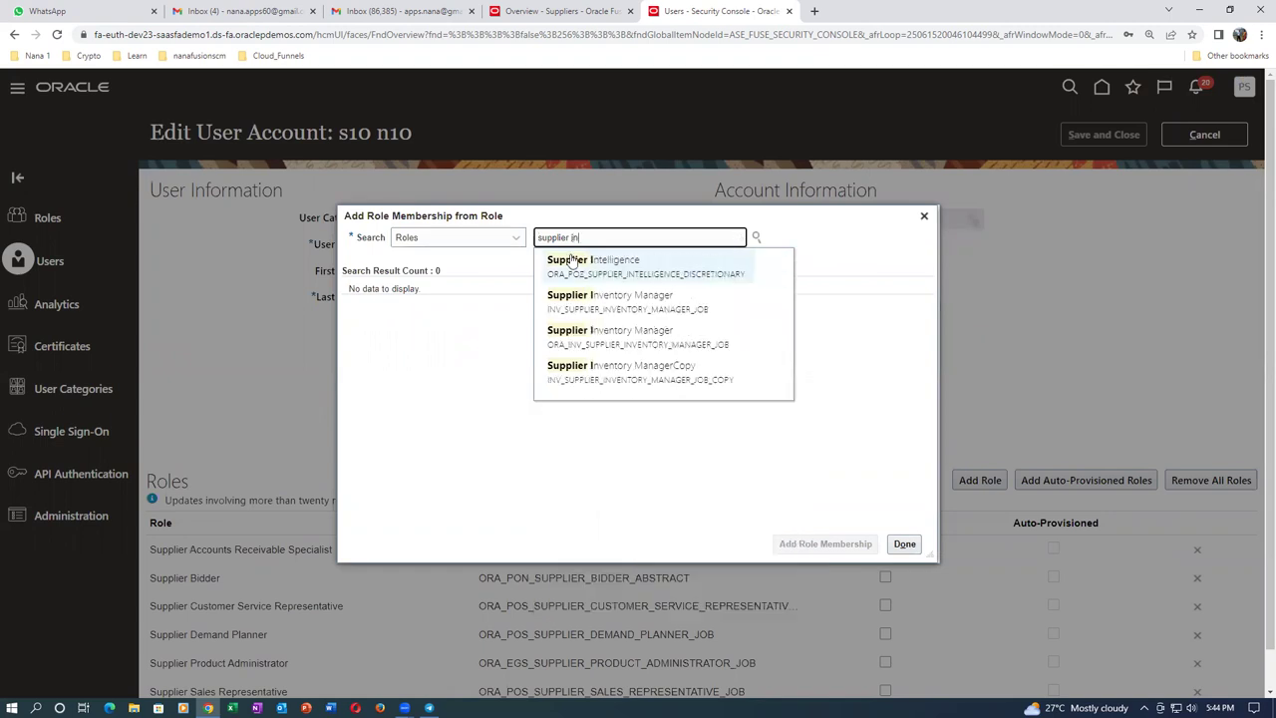
pyautogui.click(588, 337)
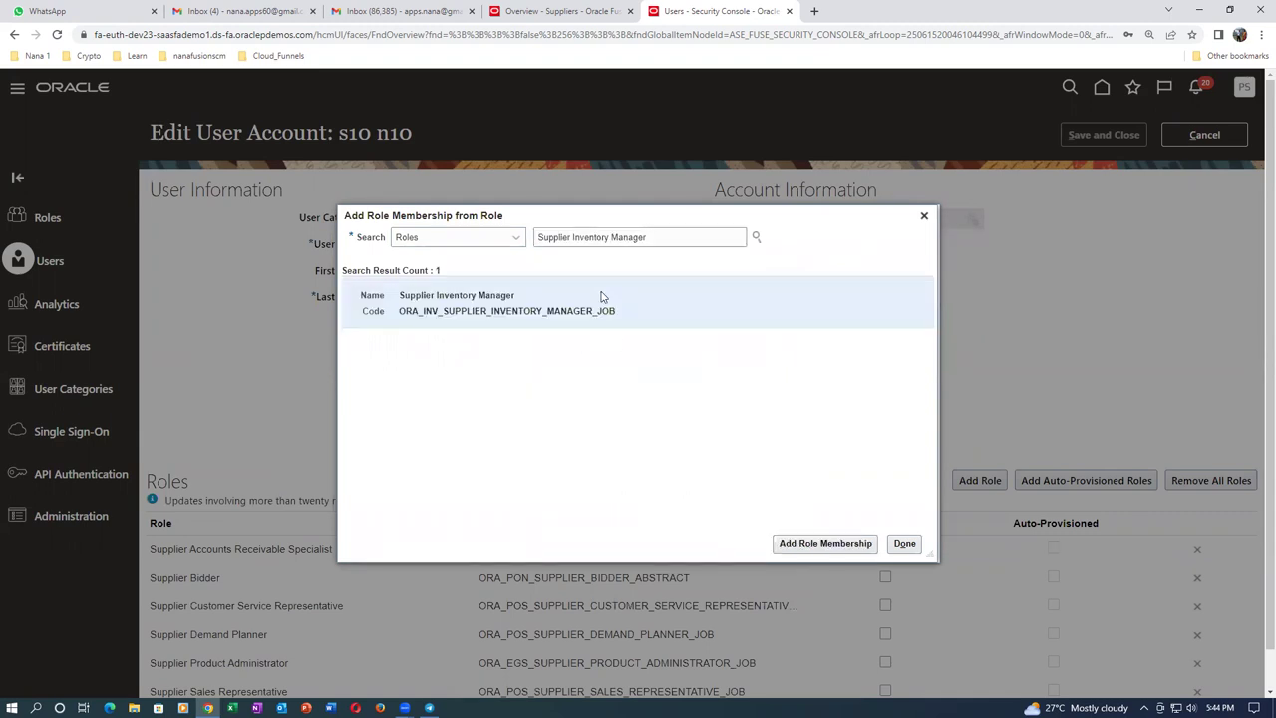
pyautogui.click(809, 551)
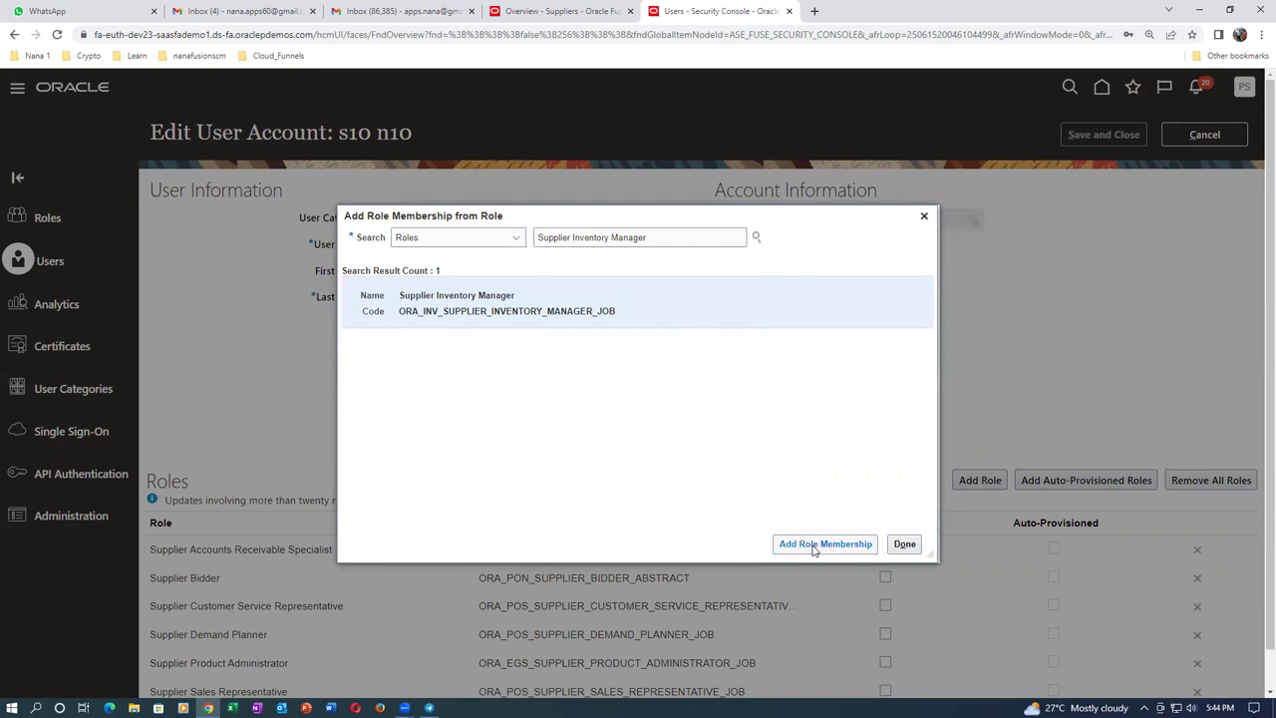
pyautogui.click(902, 546)
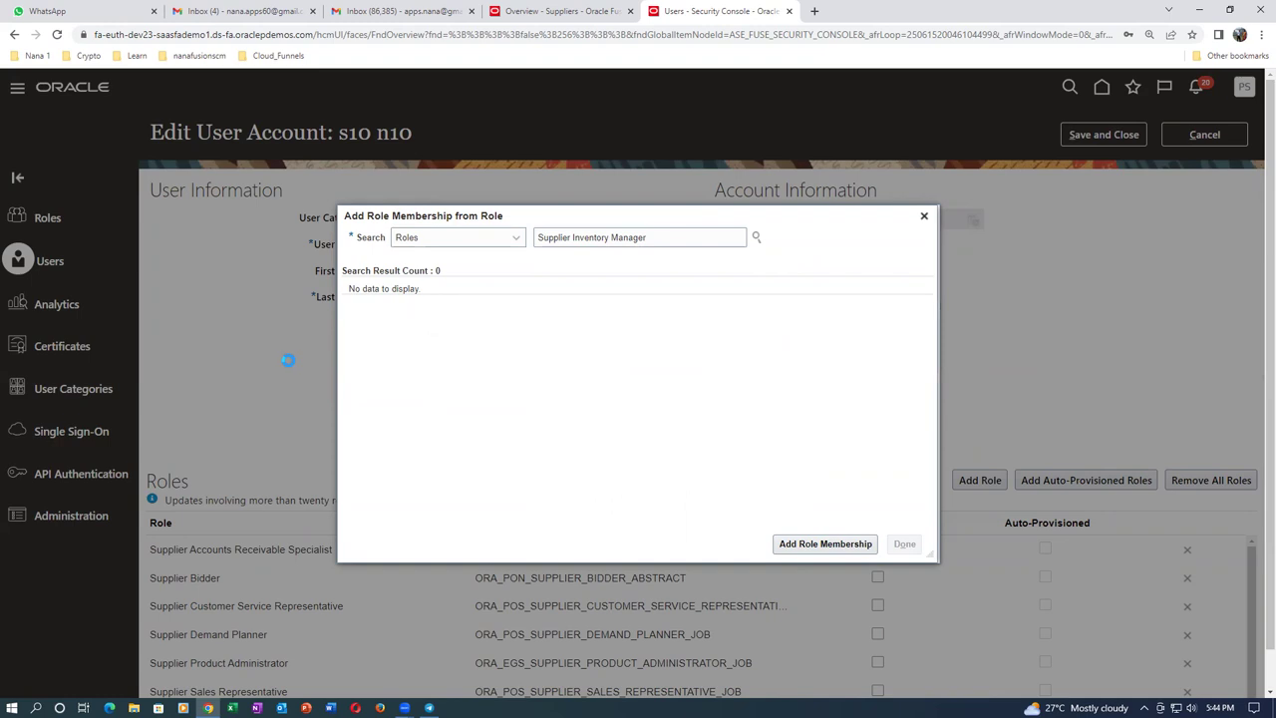
pyautogui.press('Escape')
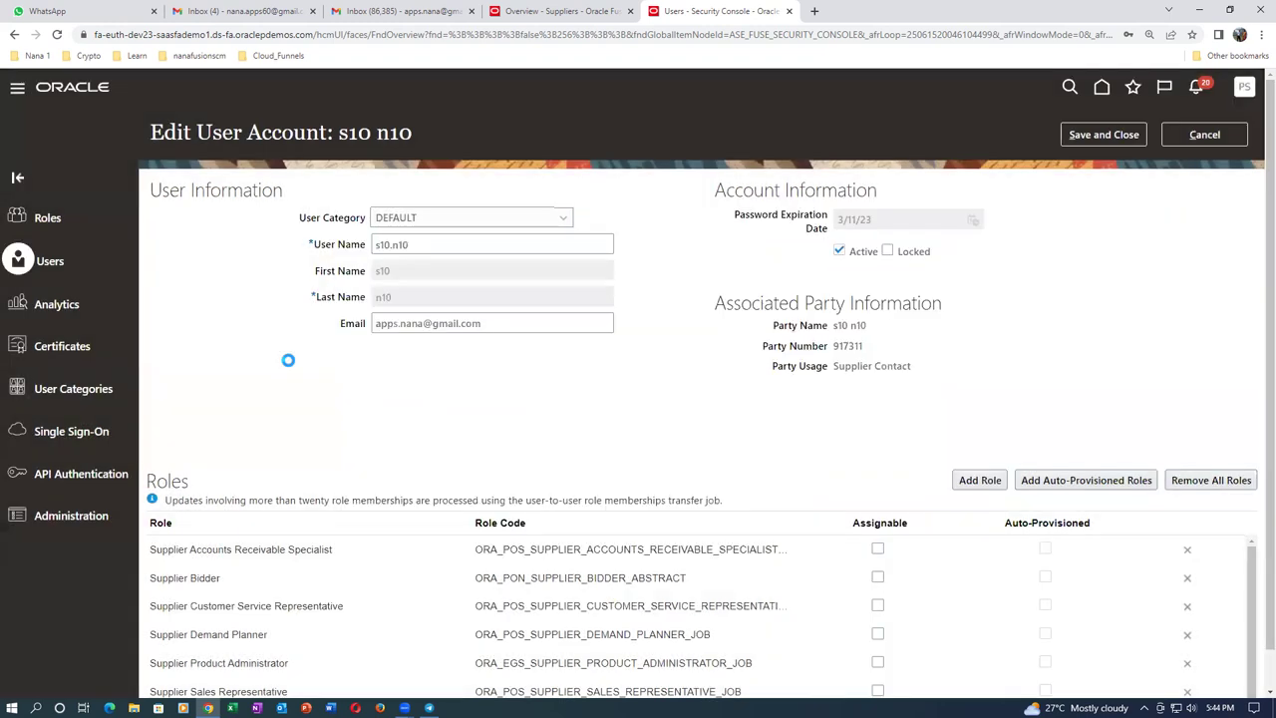
# - Save the user account with the new Supplier Inventory Manager role
pyautogui.scroll(-1, 288, 359)
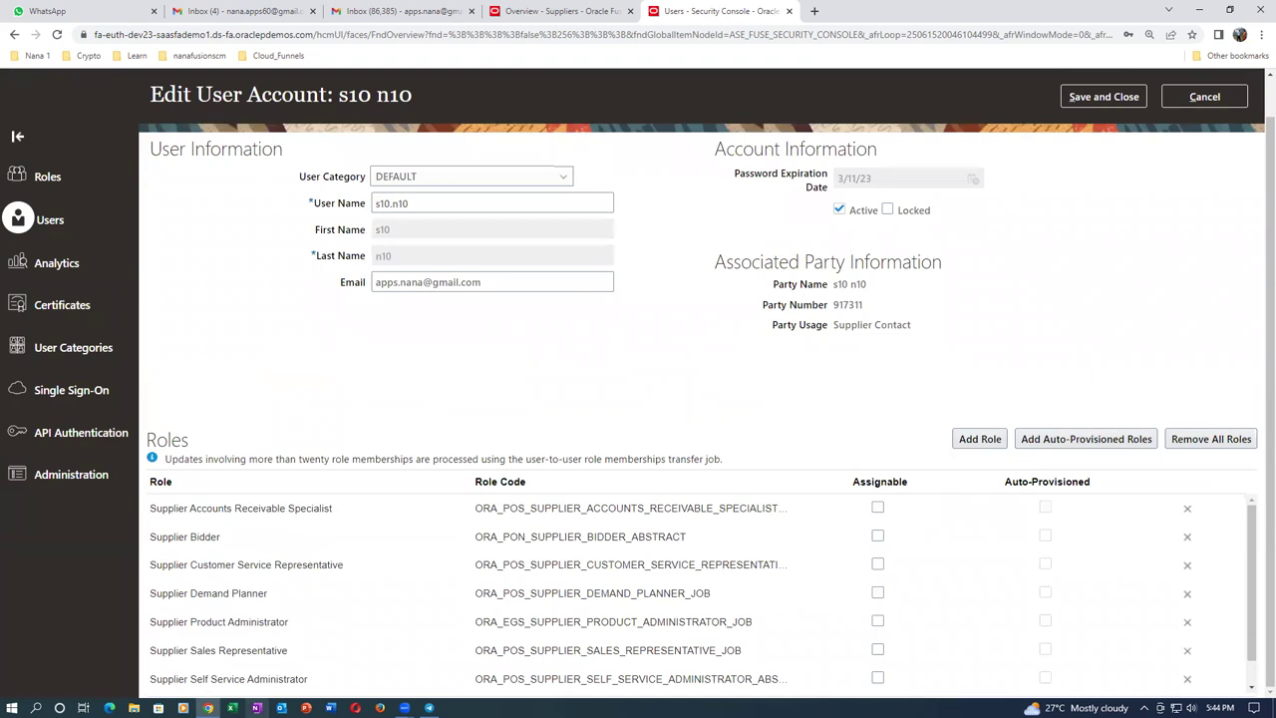
pyautogui.scroll(-1, 1256, 553)
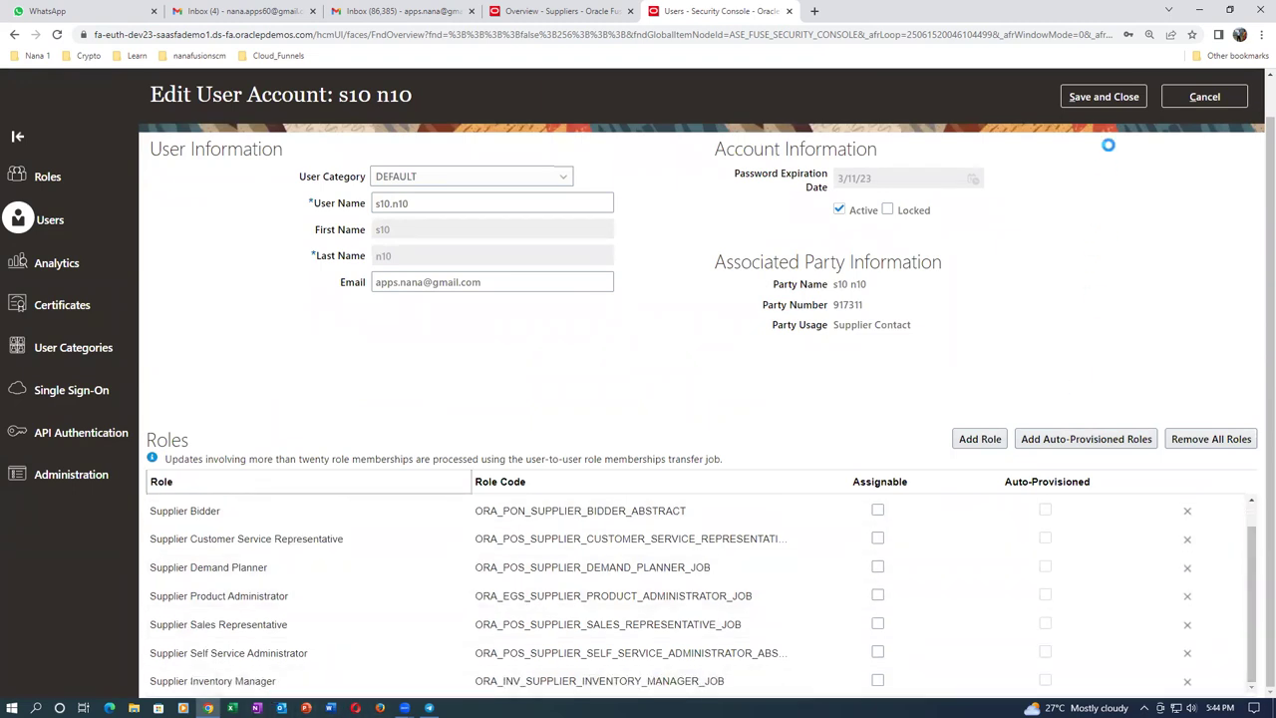
pyautogui.click(1118, 103)
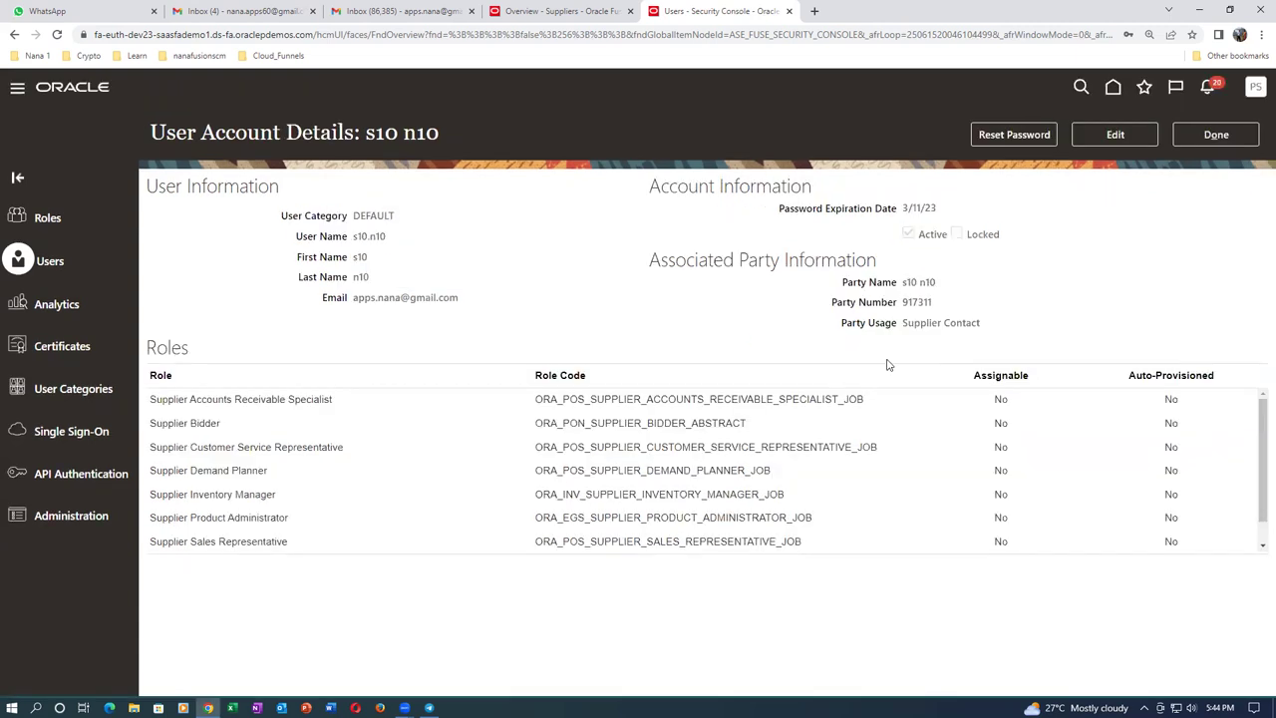
# - Copy the Oracle site's domain from the address bar and switch to the Opera browser
pyautogui.click(278, 36)
pyautogui.click(278, 36)
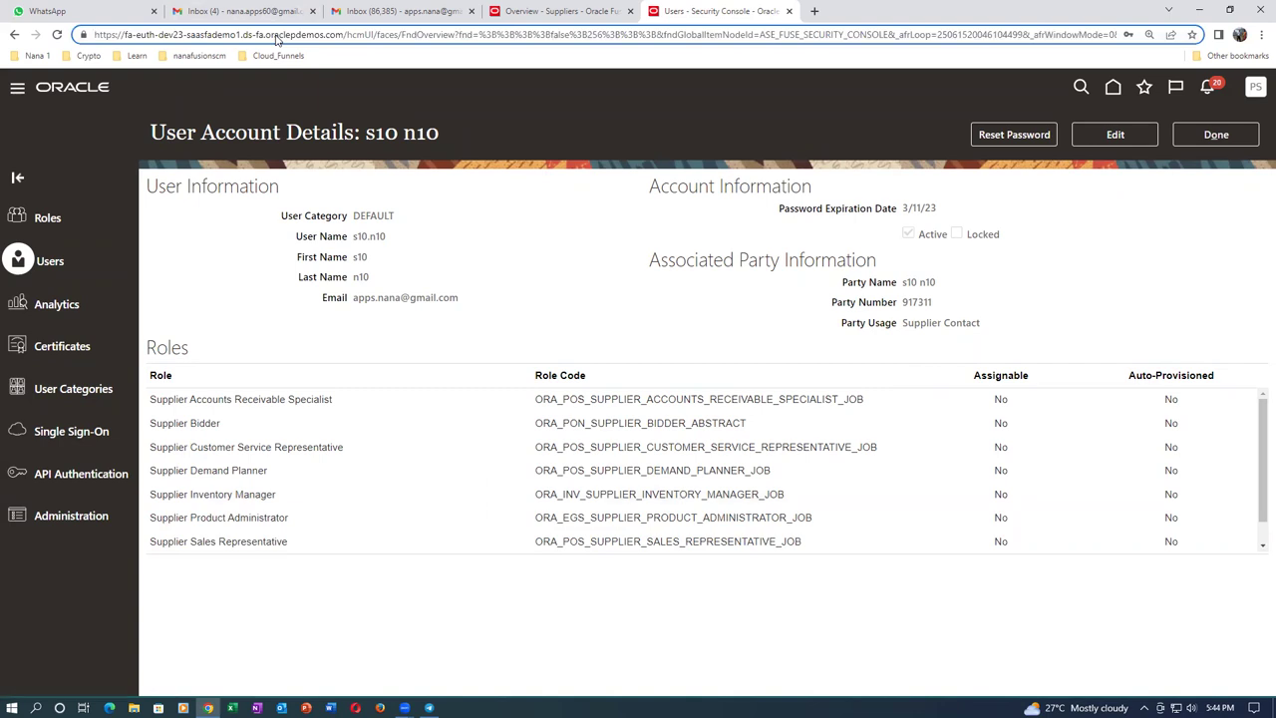
pyautogui.hotkey('shift', 'Right')
pyautogui.hotkey('shift', 'Right')
pyautogui.hotkey('shift', 'Right')
pyautogui.hotkey('shift', 'Right')
pyautogui.hotkey('shift', 'Right')
pyautogui.hotkey('shift', 'Right')
pyautogui.hotkey('shift', 'Right')
pyautogui.hotkey('shift', 'Right')
pyautogui.hotkey('shift', 'Right')
pyautogui.hotkey('shift', 'Right')
pyautogui.hotkey('shift', 'Right')
pyautogui.hotkey('shift', 'Right')
pyautogui.hotkey('shift', 'Right')
pyautogui.hotkey('shift', 'Right')
pyautogui.hotkey('shift', 'Right')
pyautogui.hotkey('shift', 'Right')
pyautogui.hotkey('shift', 'Right')
pyautogui.hotkey('shift', 'Right')
pyautogui.hotkey('shift', 'Right')
pyautogui.hotkey('shift', 'Right')
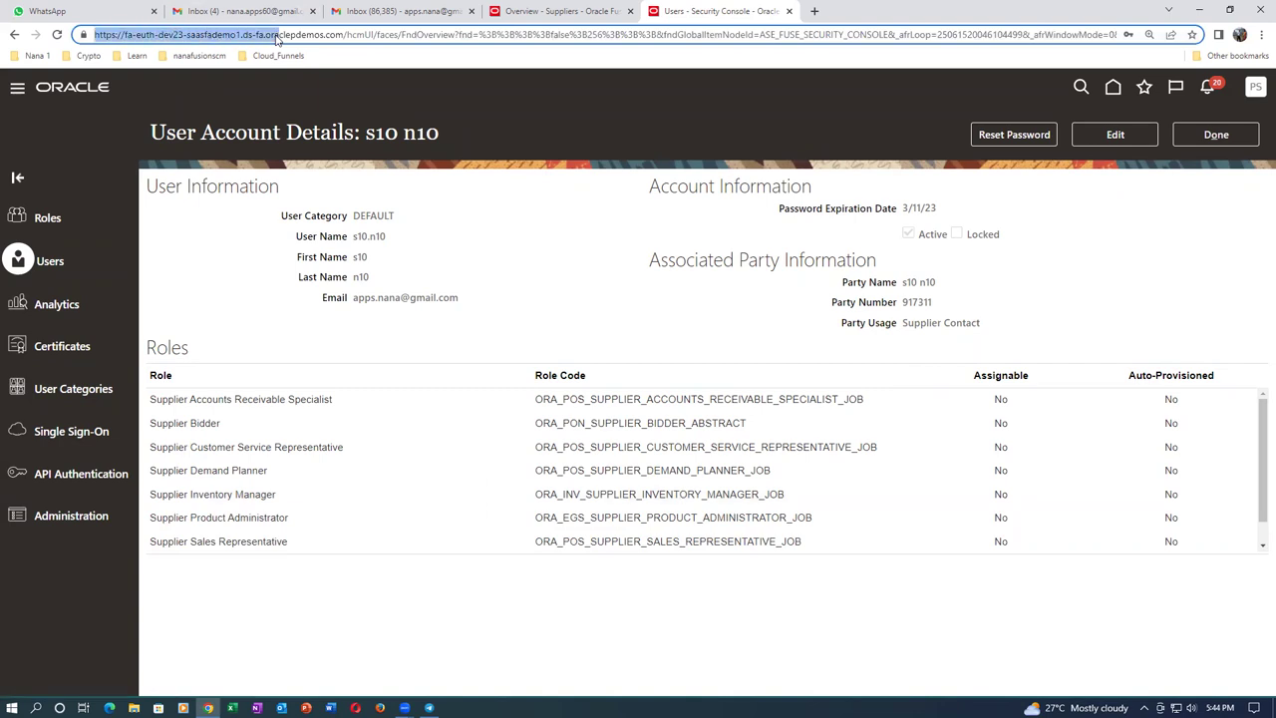
pyautogui.hotkey('shift', 'Right')
pyautogui.hotkey('ctrl', 'c')
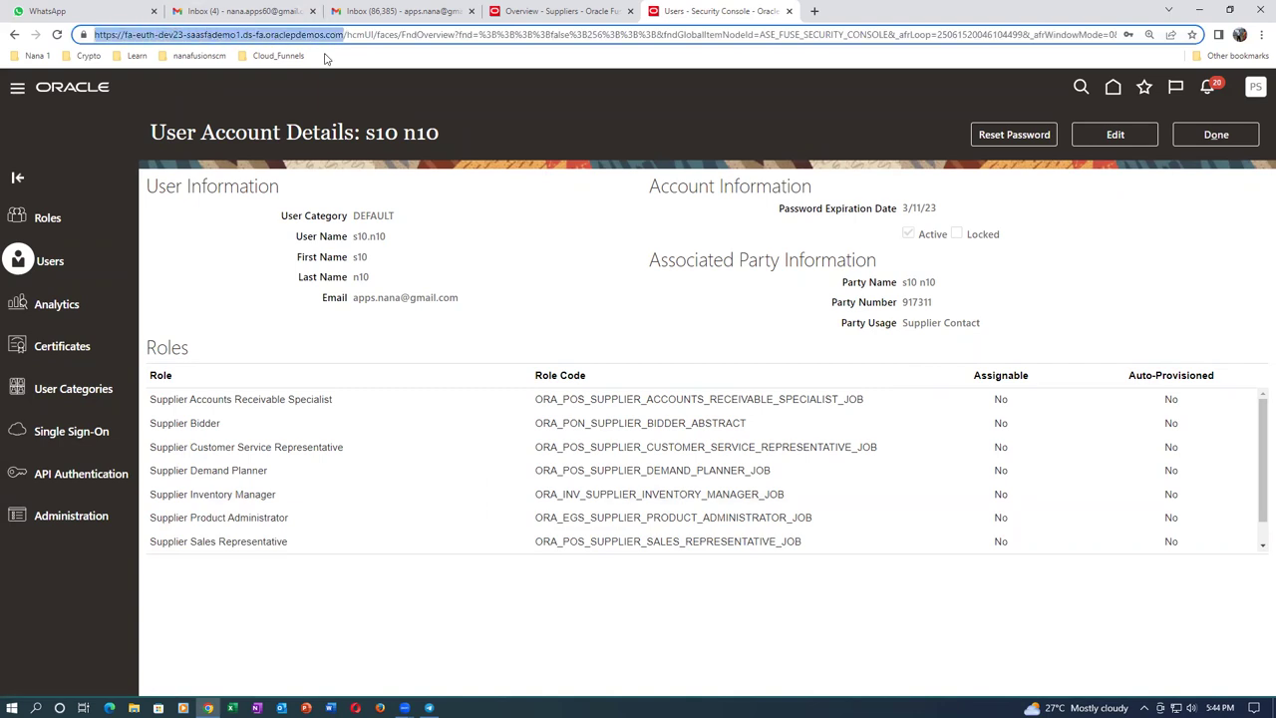
pyautogui.click(355, 708)
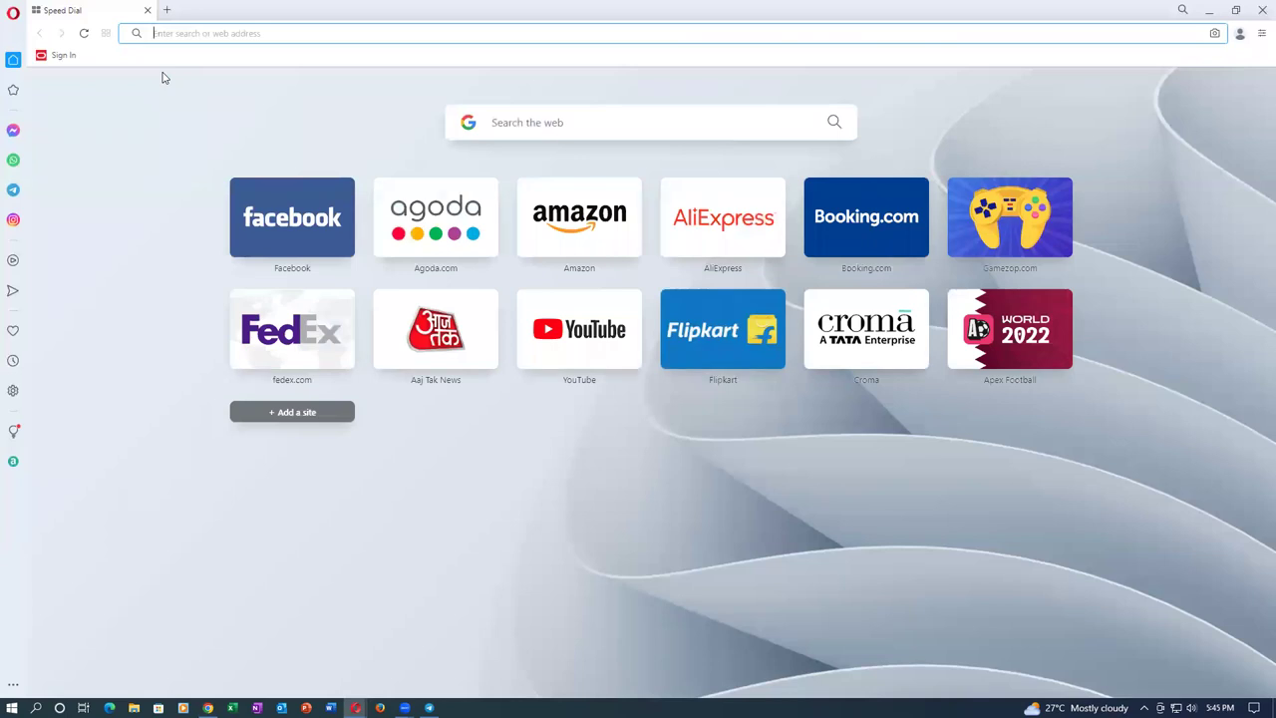
# - Load the Oracle site in Opera and attempt sign-in with a mistyped user ID and password
pyautogui.hotkey('ctrl', 'v')
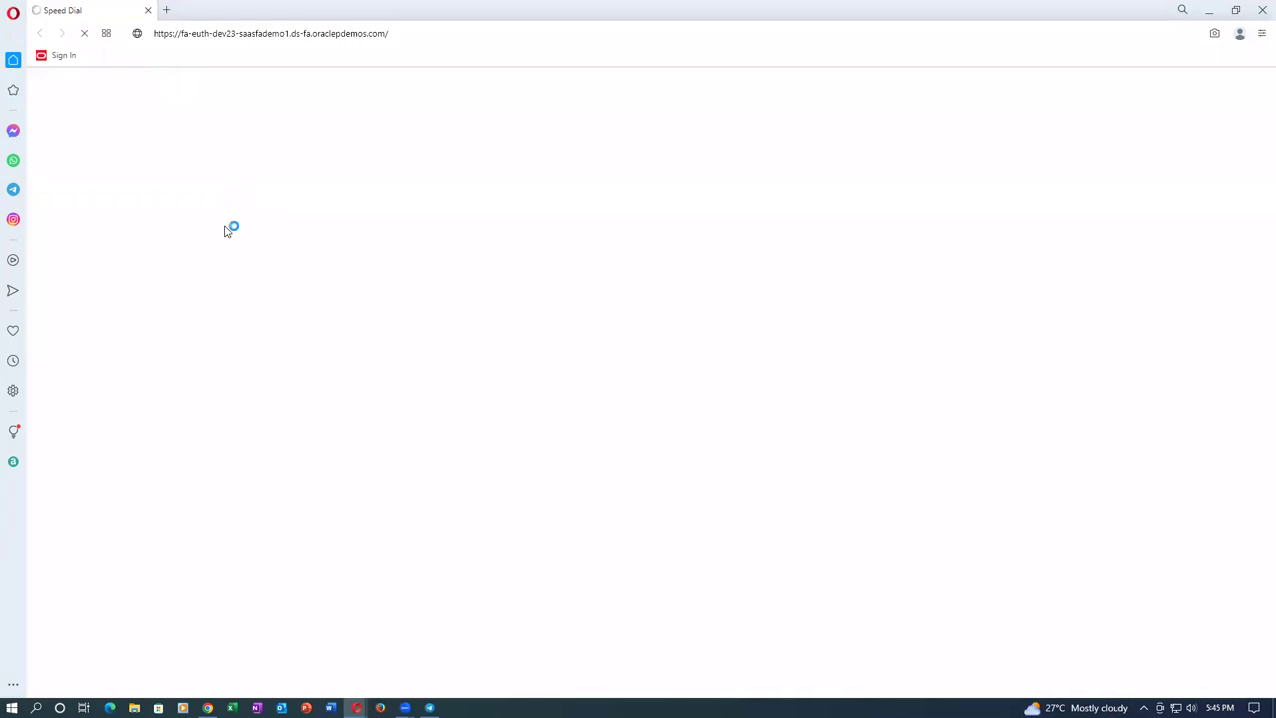
pyautogui.click(628, 293)
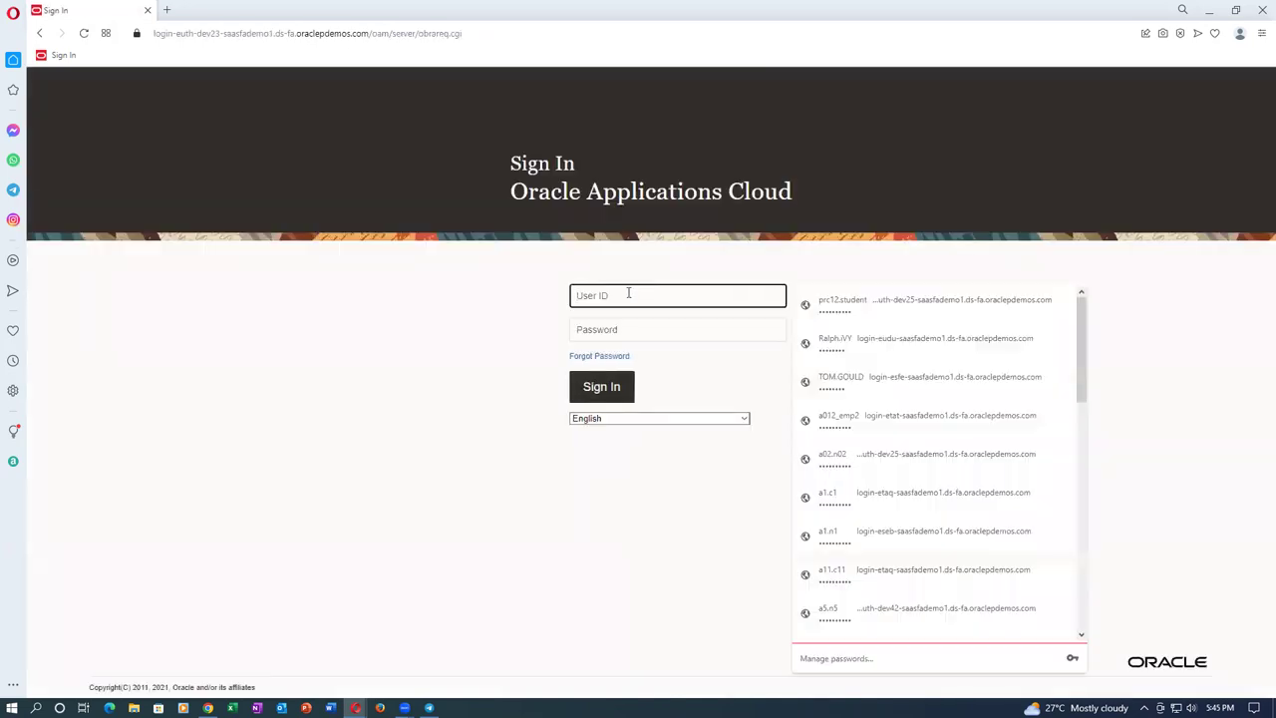
pyautogui.write('a10')
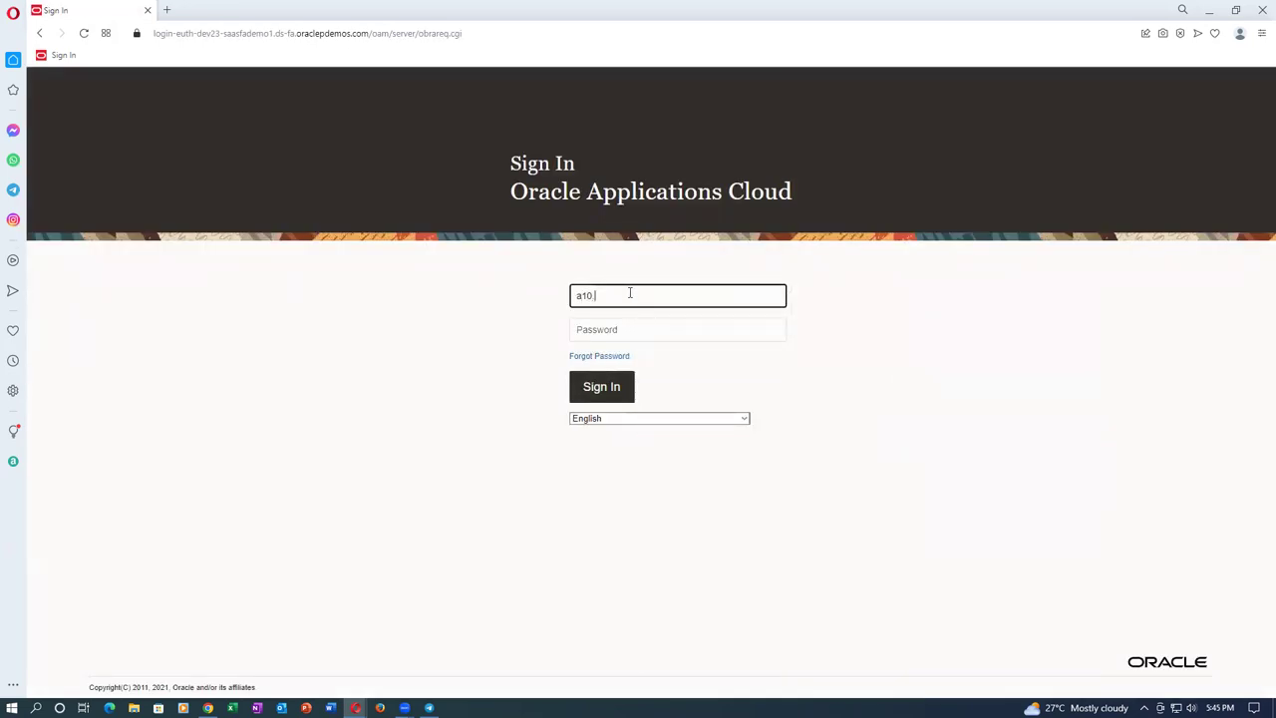
pyautogui.write('.n10')
pyautogui.press('Tab')
pyautogui.write('*')
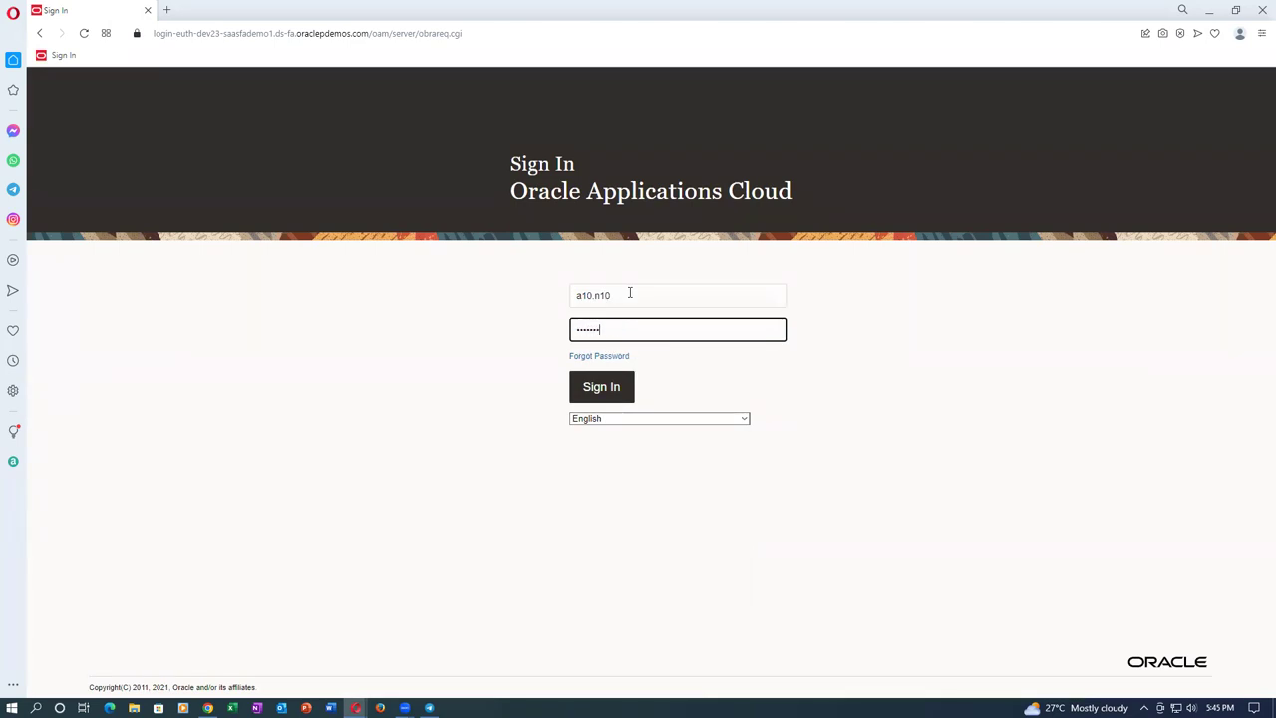
pyautogui.write('*********')
pyautogui.click(622, 396)
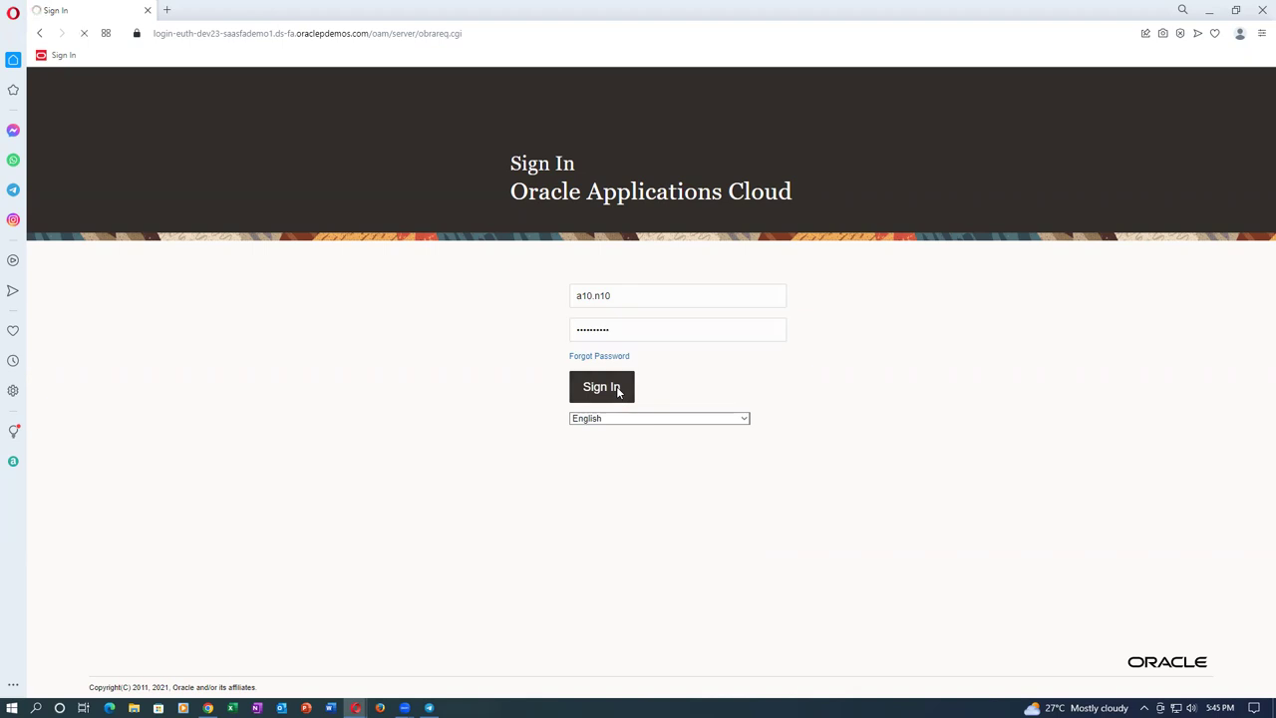
# - Re-enter the supplier contact's correct user ID and password and sign in
pyautogui.click(614, 308)
pyautogui.write('s')
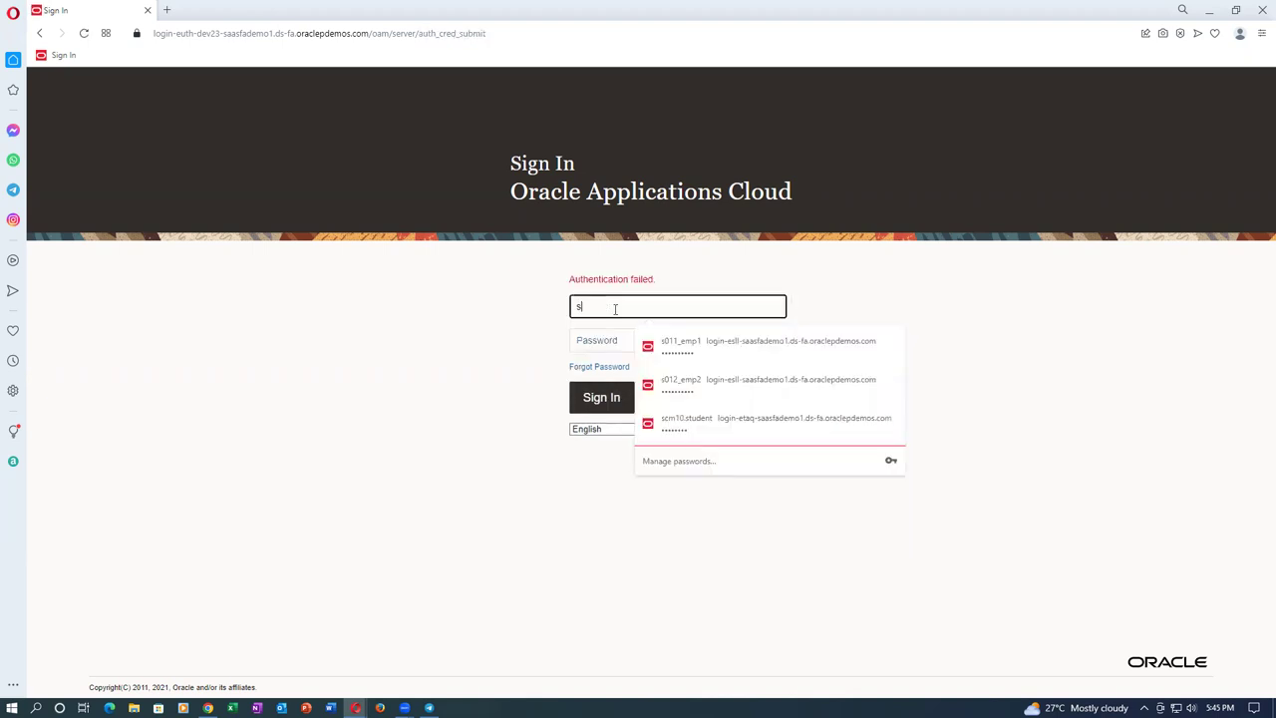
pyautogui.write('10.n10')
pyautogui.press('Tab')
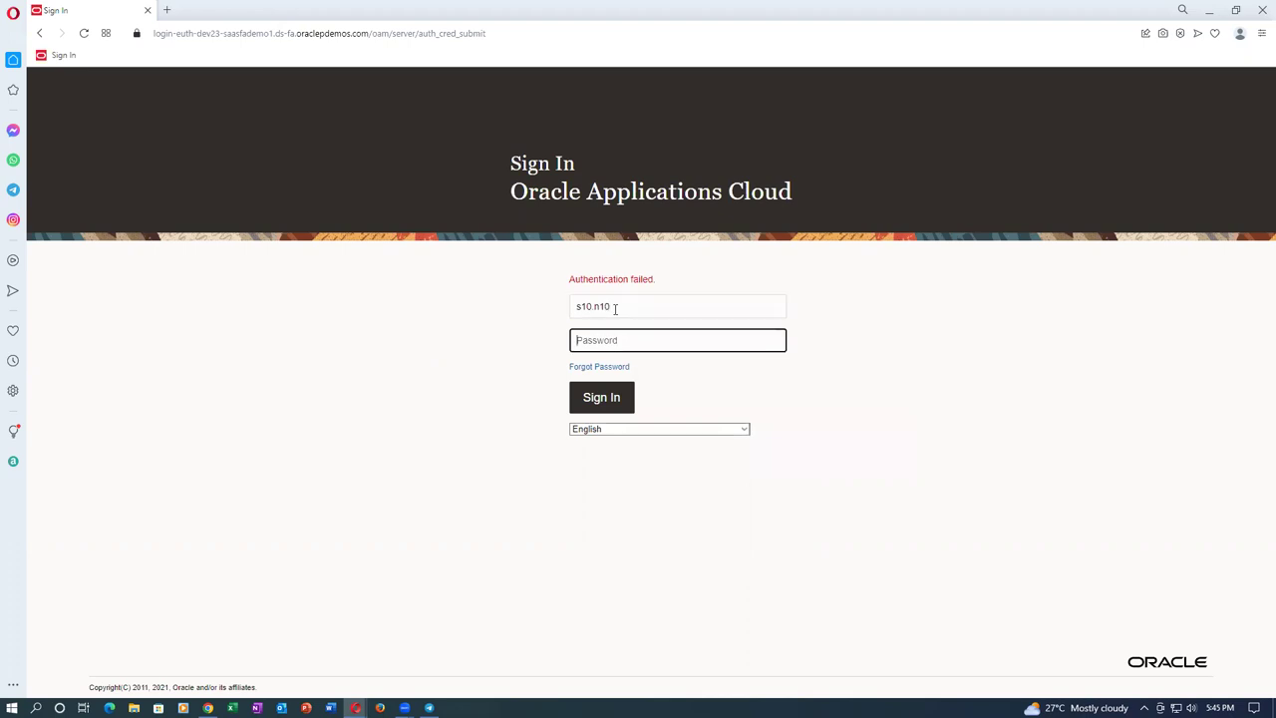
pyautogui.write('••')
pyautogui.click(590, 398)
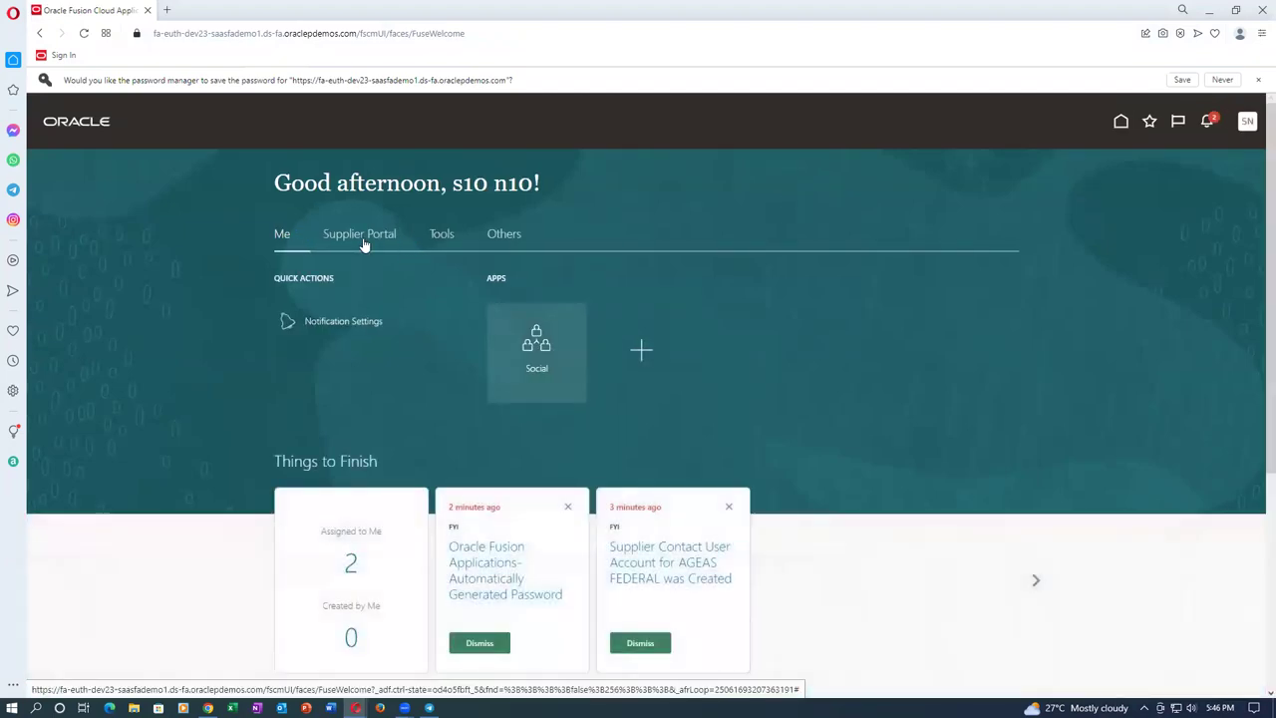
# - Save the password in Opera, show the Supplier Portal apps, and return to the main browser
pyautogui.click(1182, 80)
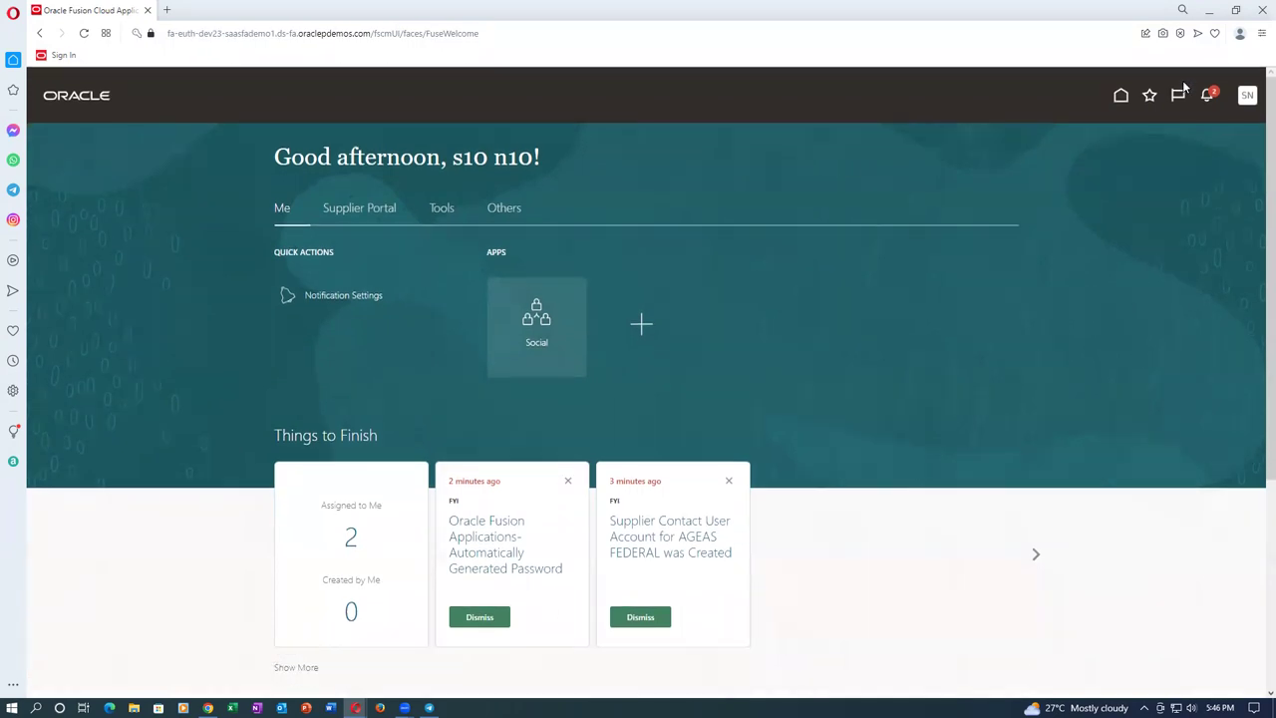
pyautogui.click(392, 210)
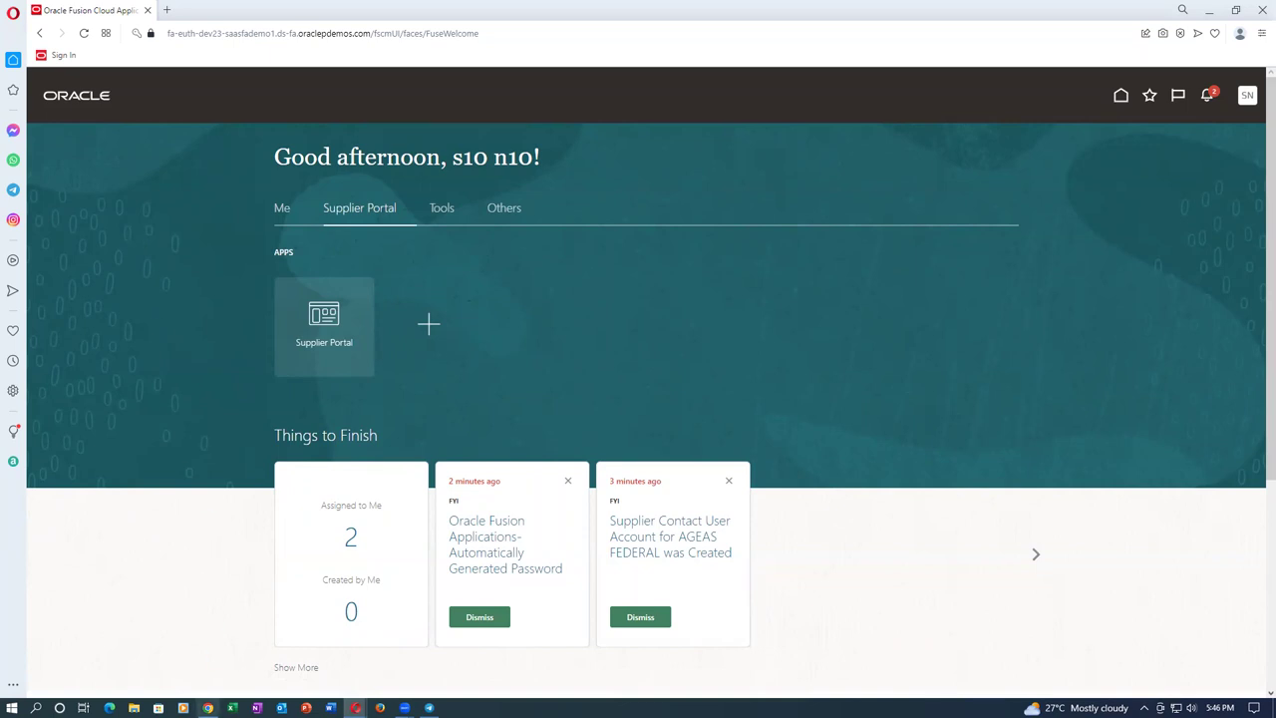
pyautogui.click(207, 707)
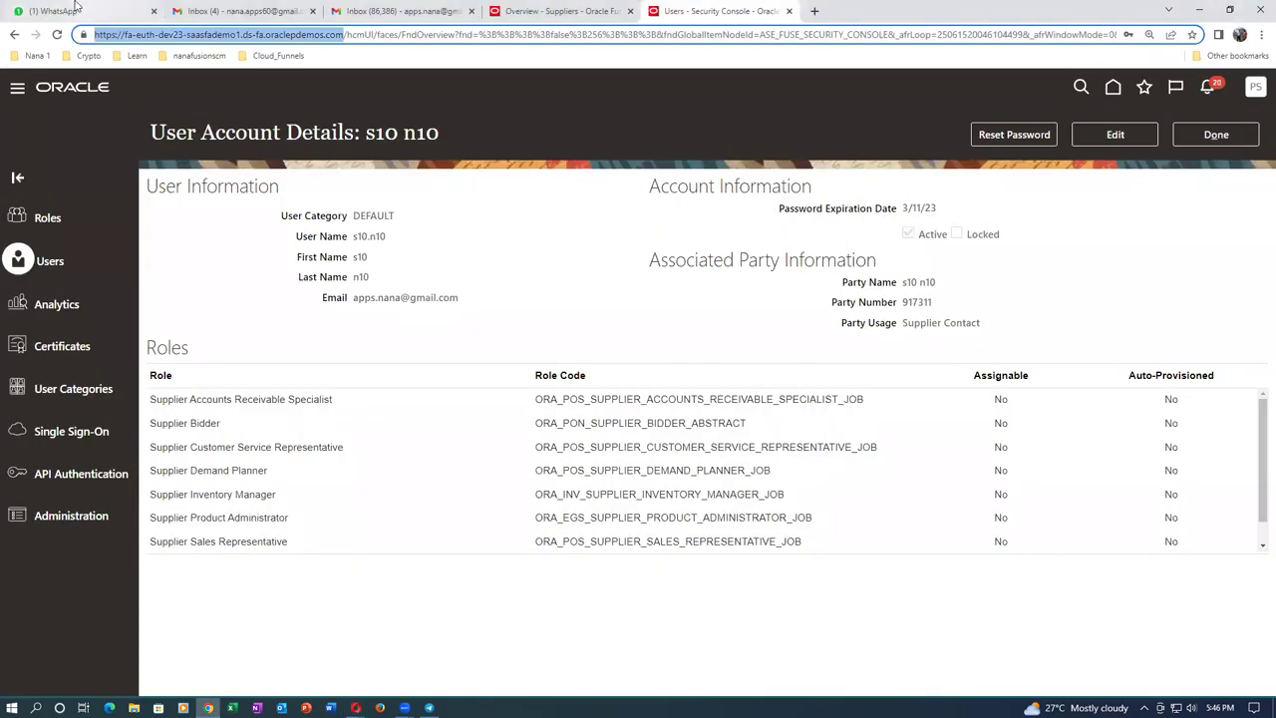
# - Glance at WhatsApp Web and the Supplier Portal window, then bring up the Gmail inbox
pyautogui.click(75, 8)
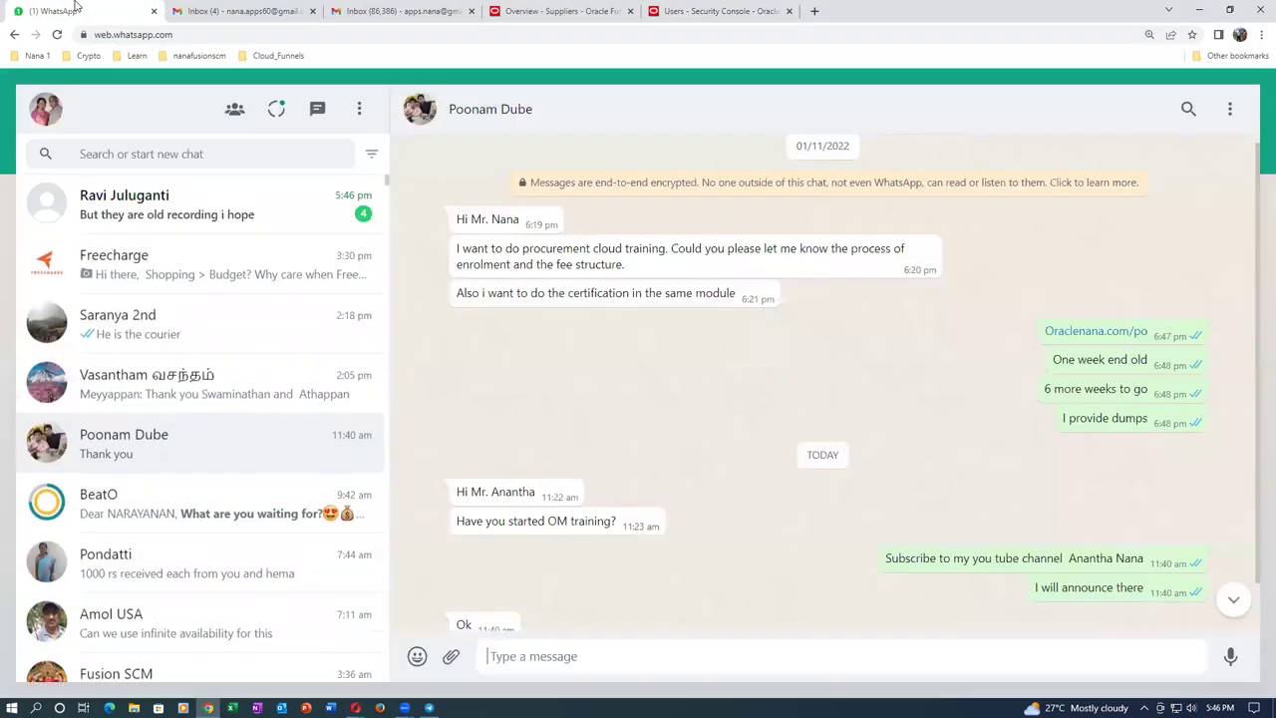
pyautogui.click(166, 274)
pyautogui.click(756, 14)
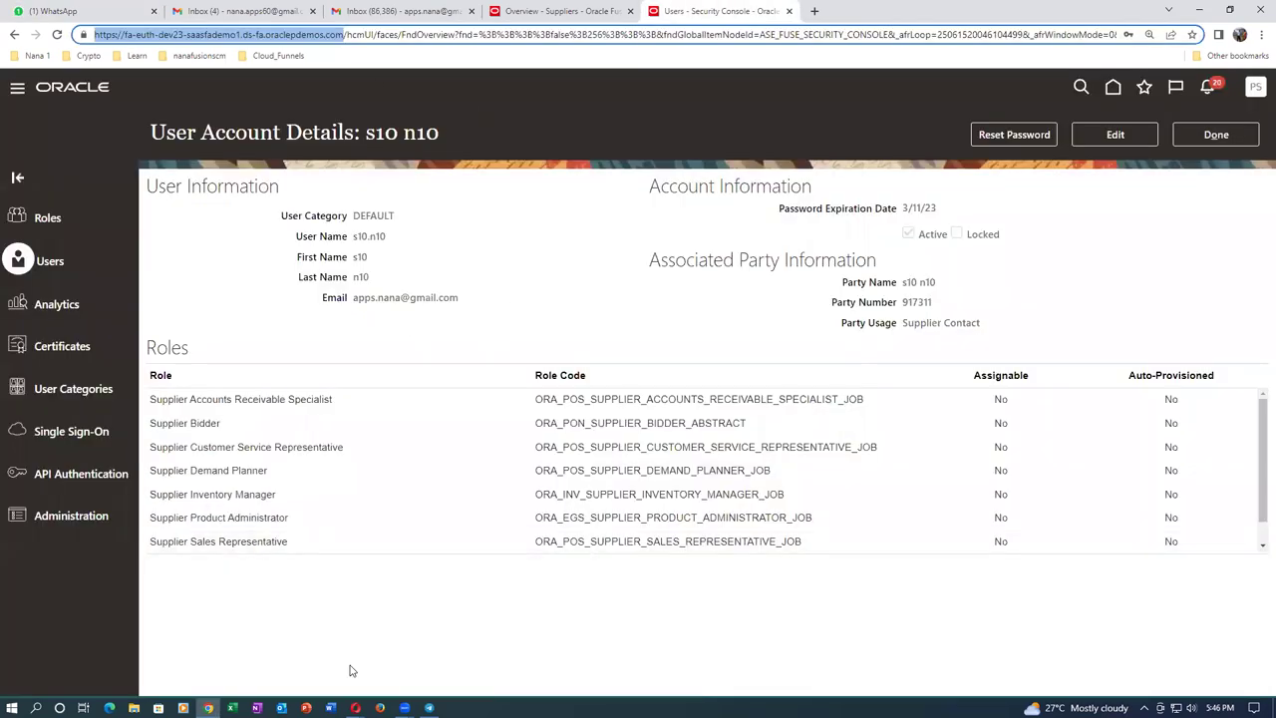
pyautogui.moveTo(356, 708)
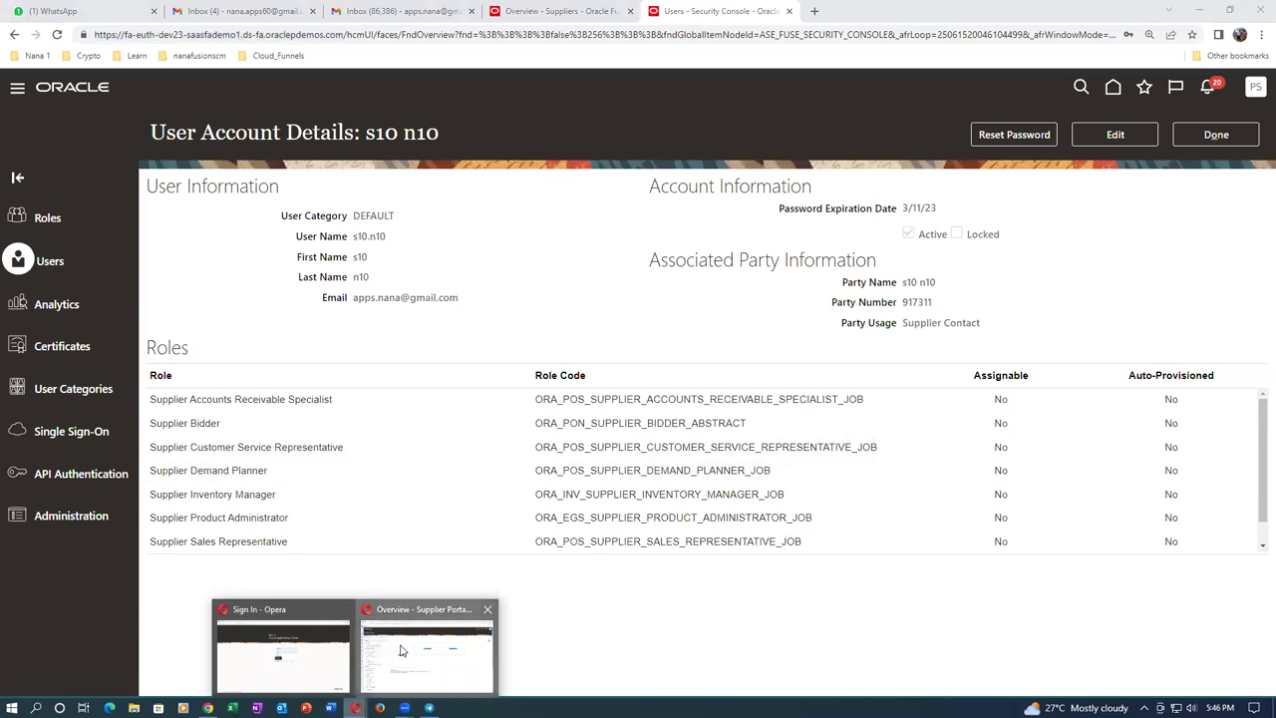
pyautogui.click(403, 648)
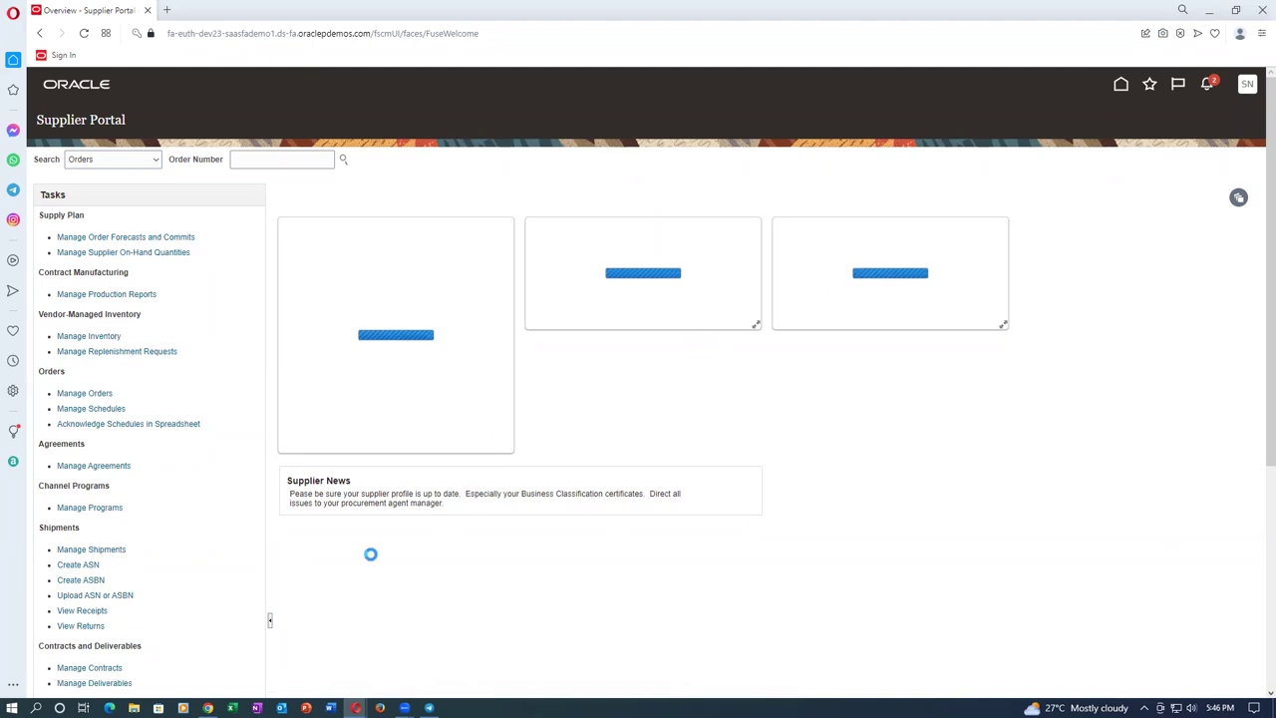
pyautogui.hotkey('alt', 'Tab')
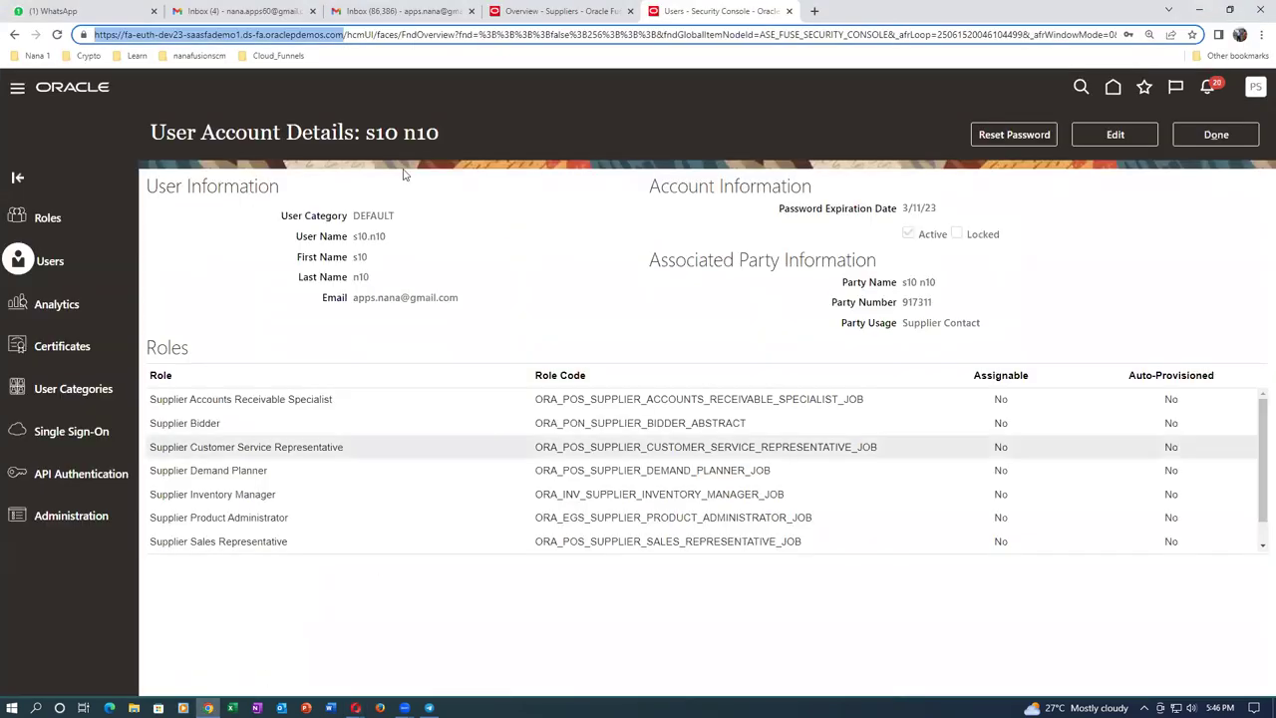
pyautogui.click(239, 11)
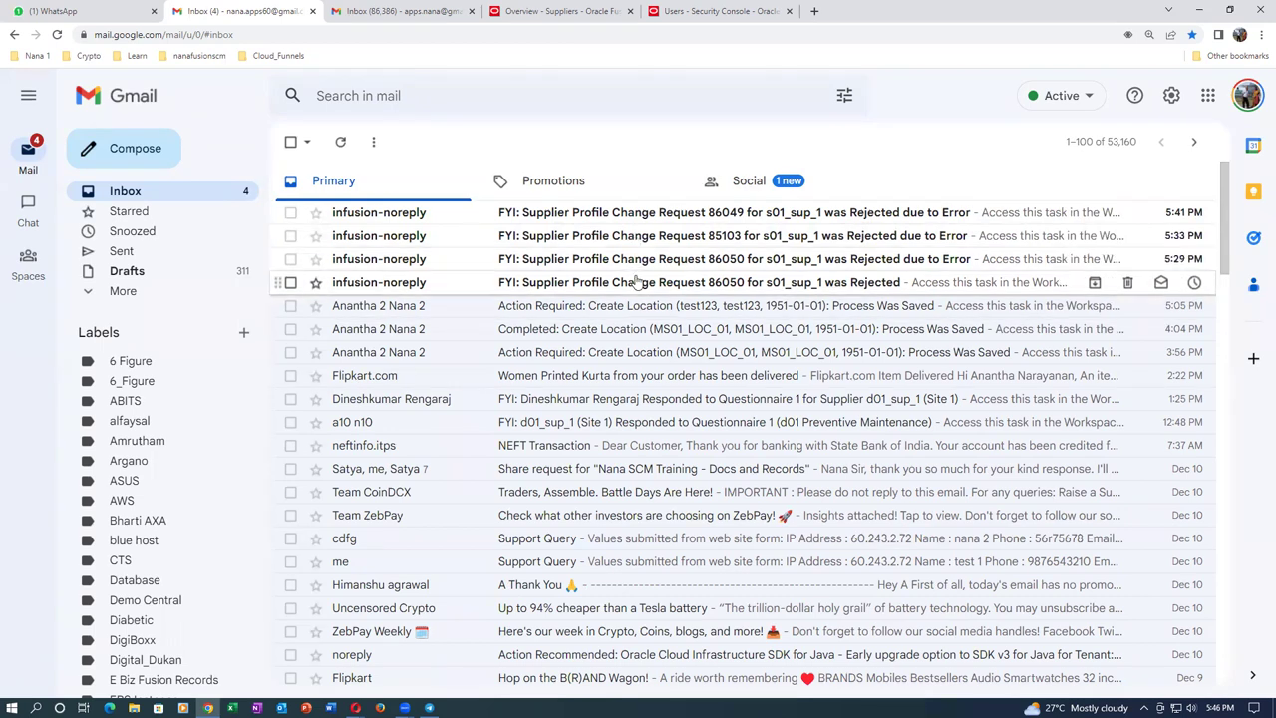
# - Open the Oracle Fusion Applications welcome e-mail in the other Gmail inbox and read its text
pyautogui.click(140, 193)
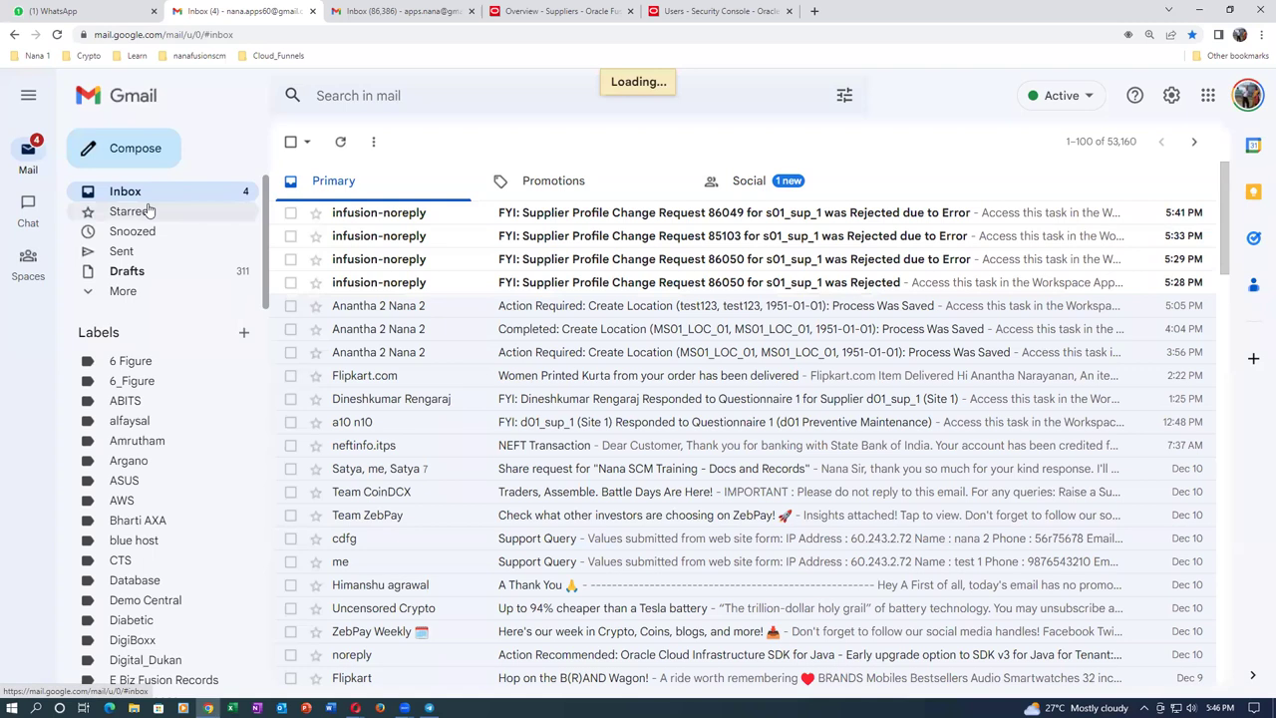
pyautogui.click(426, 12)
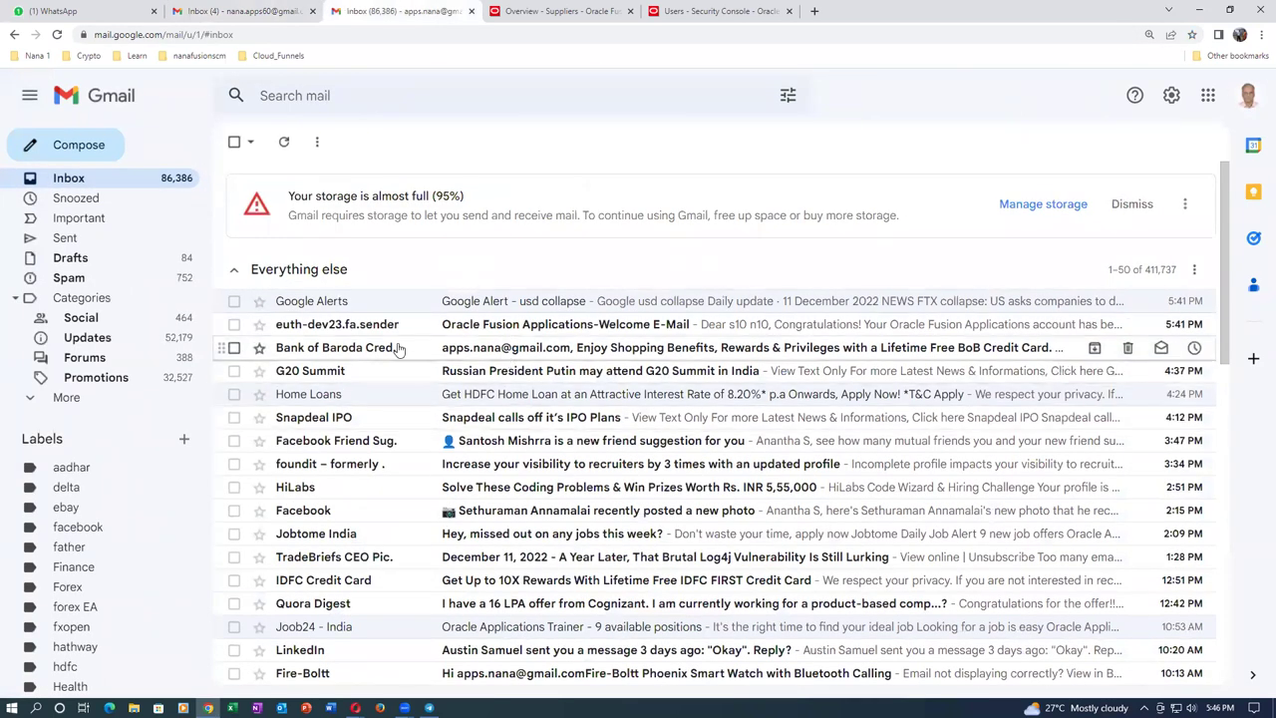
pyautogui.click(573, 333)
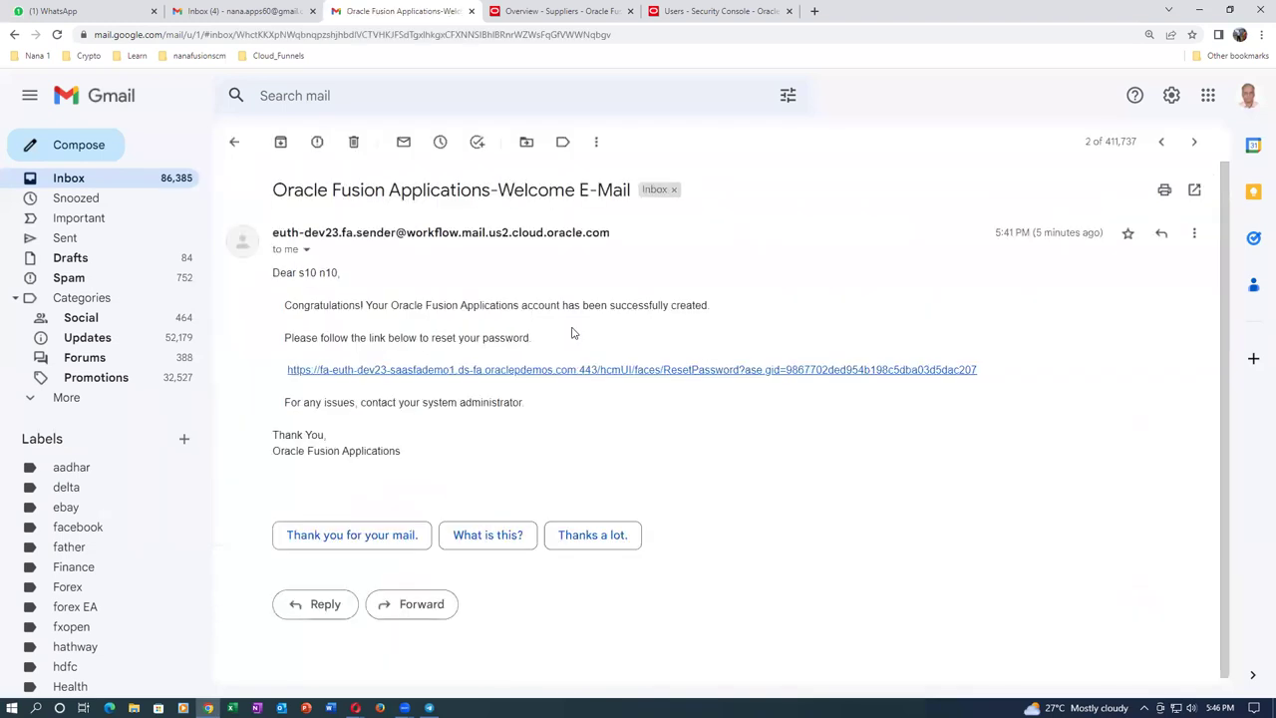
pyautogui.moveTo(335, 305); pyautogui.dragTo(578, 322)
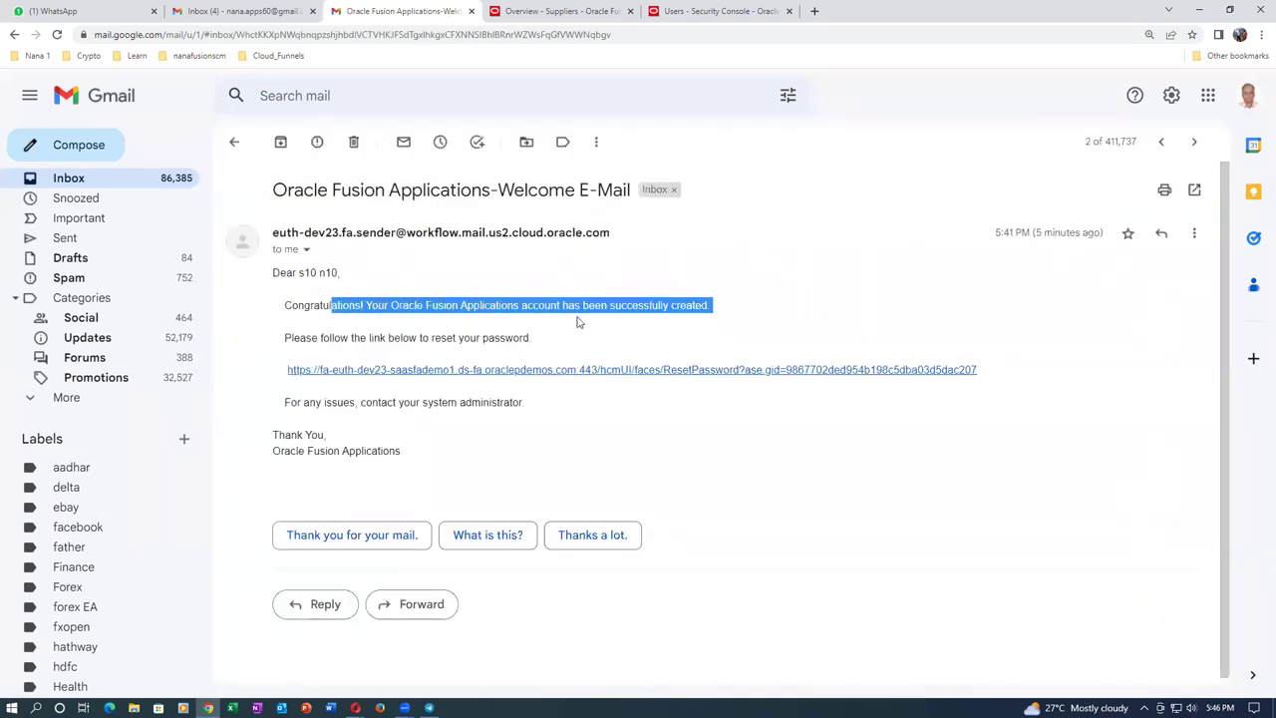
pyautogui.tripleClick(576, 321)
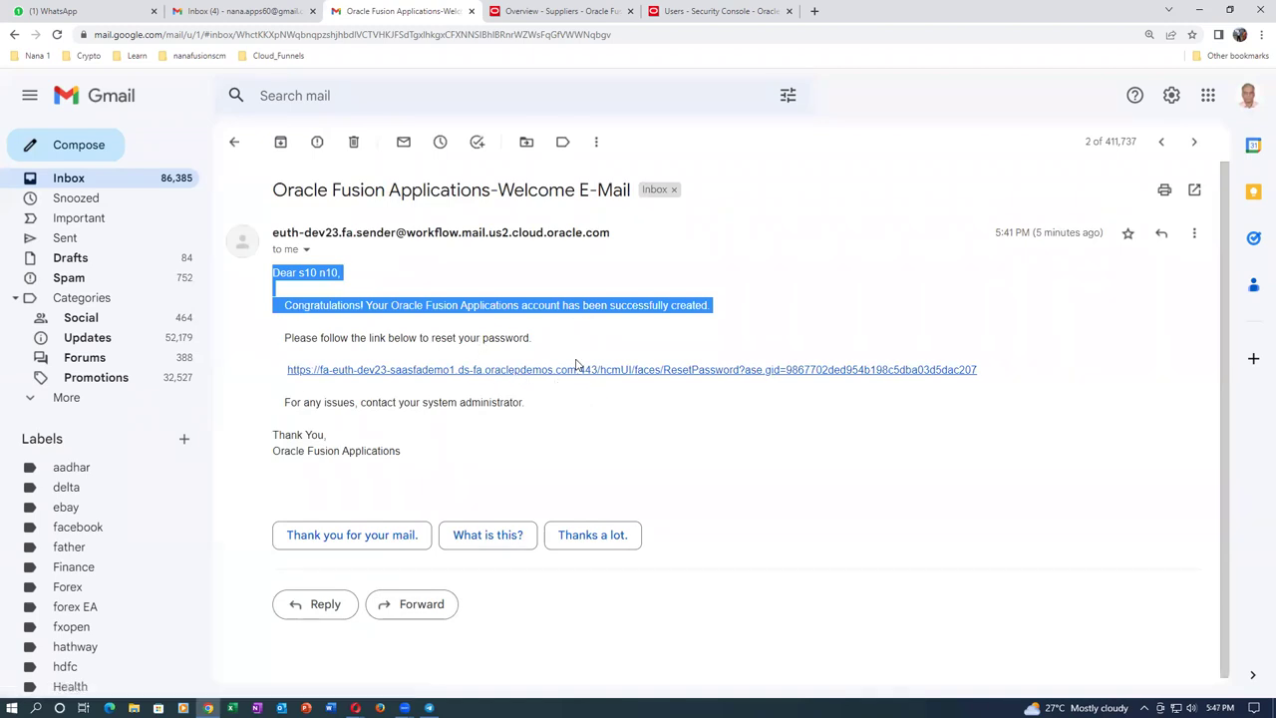
pyautogui.click(563, 444)
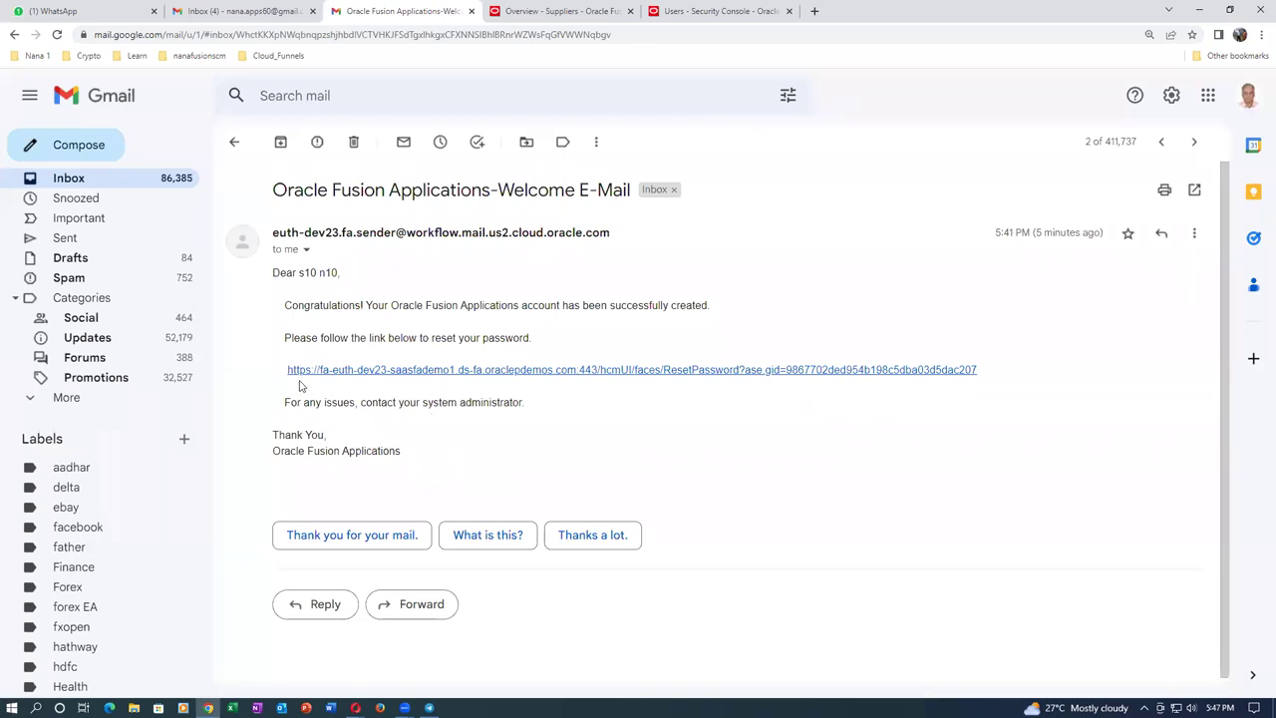
# - Check the e-mail subject, return to the inbox, and switch to Opera's Supplier Portal window
pyautogui.moveTo(289, 191); pyautogui.dragTo(584, 199)
pyautogui.click(563, 343)
pyautogui.click(80, 179)
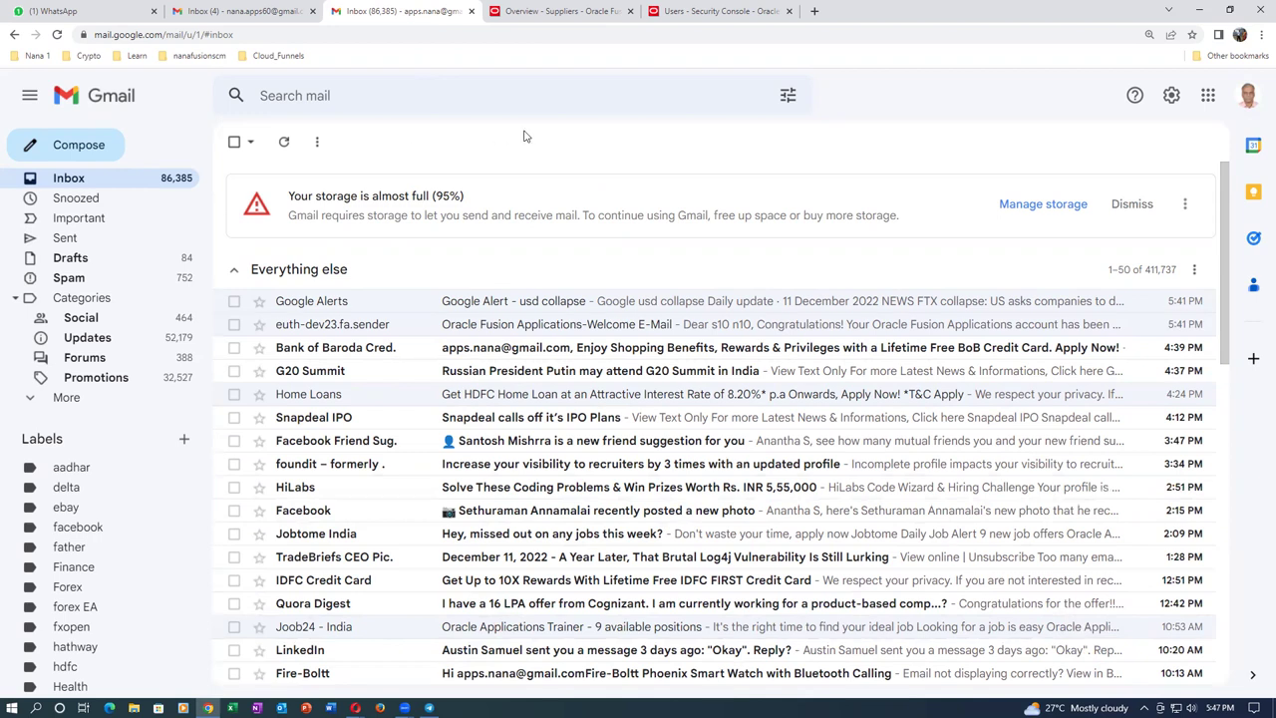
pyautogui.click(354, 708)
pyautogui.click(420, 647)
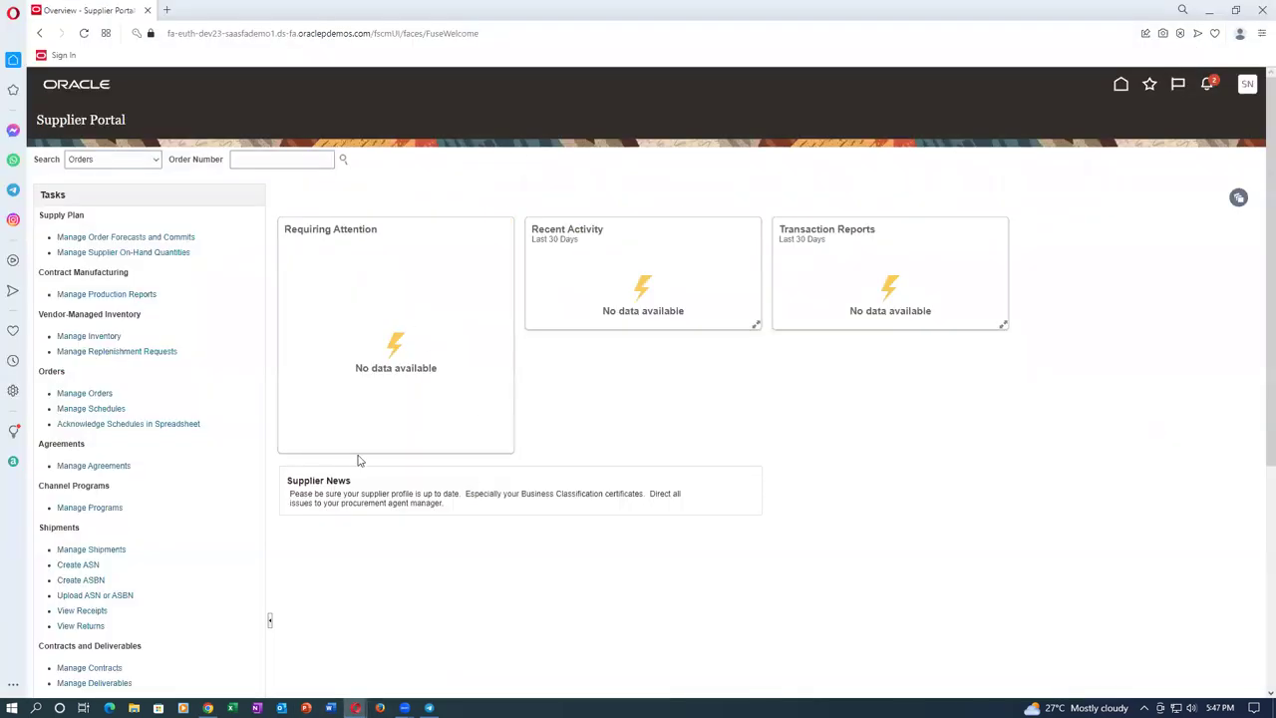
# - Switch to the Oracle suppliers Overview page in the main browser and go to the home page
pyautogui.click(207, 708)
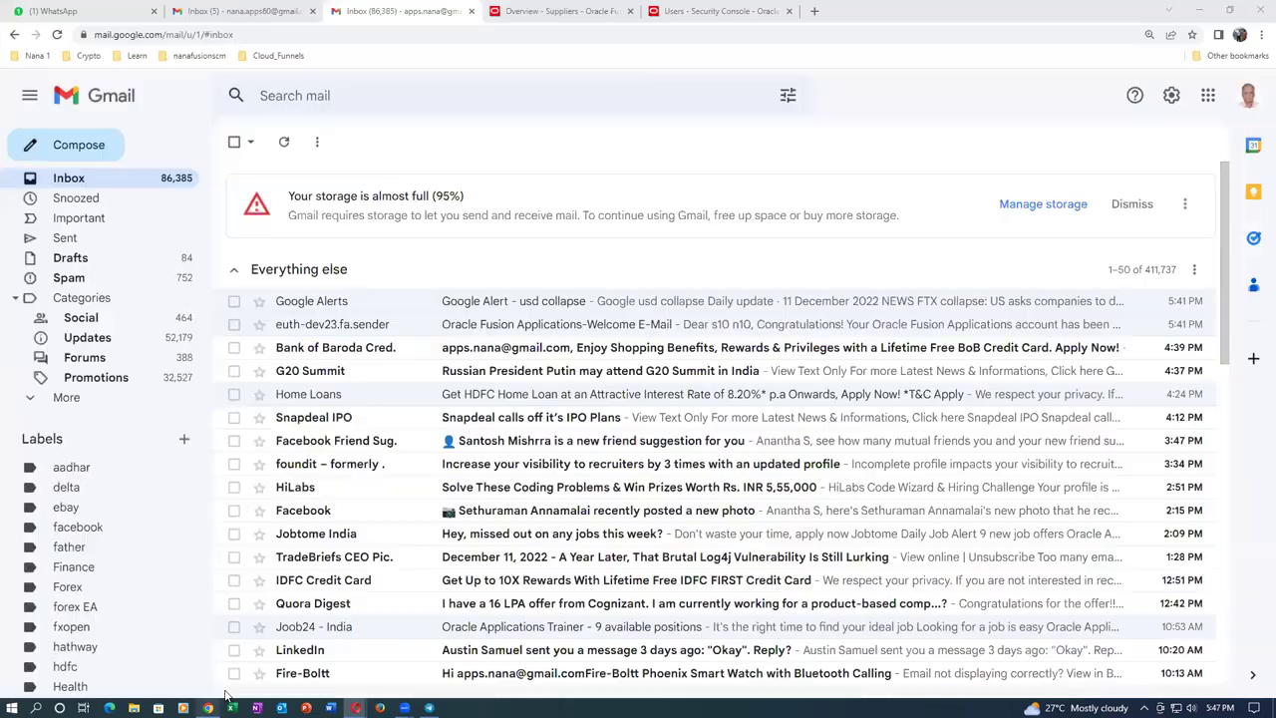
pyautogui.click(556, 12)
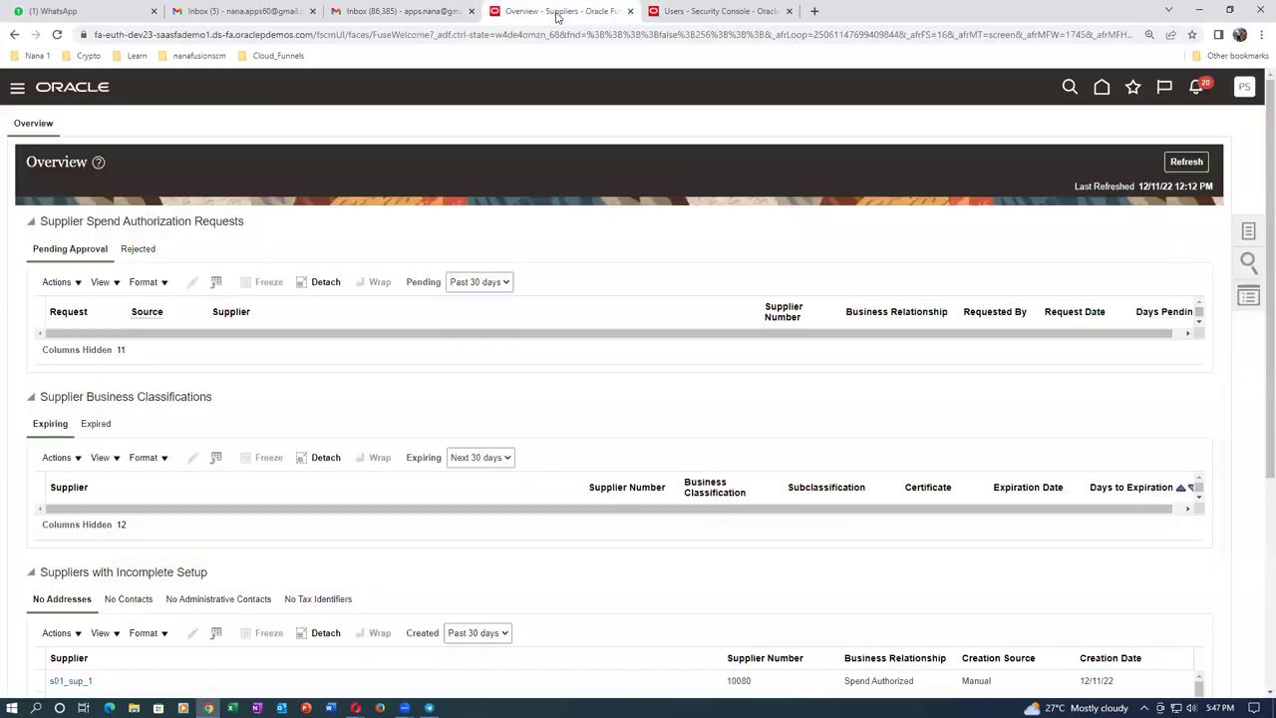
pyautogui.click(1101, 88)
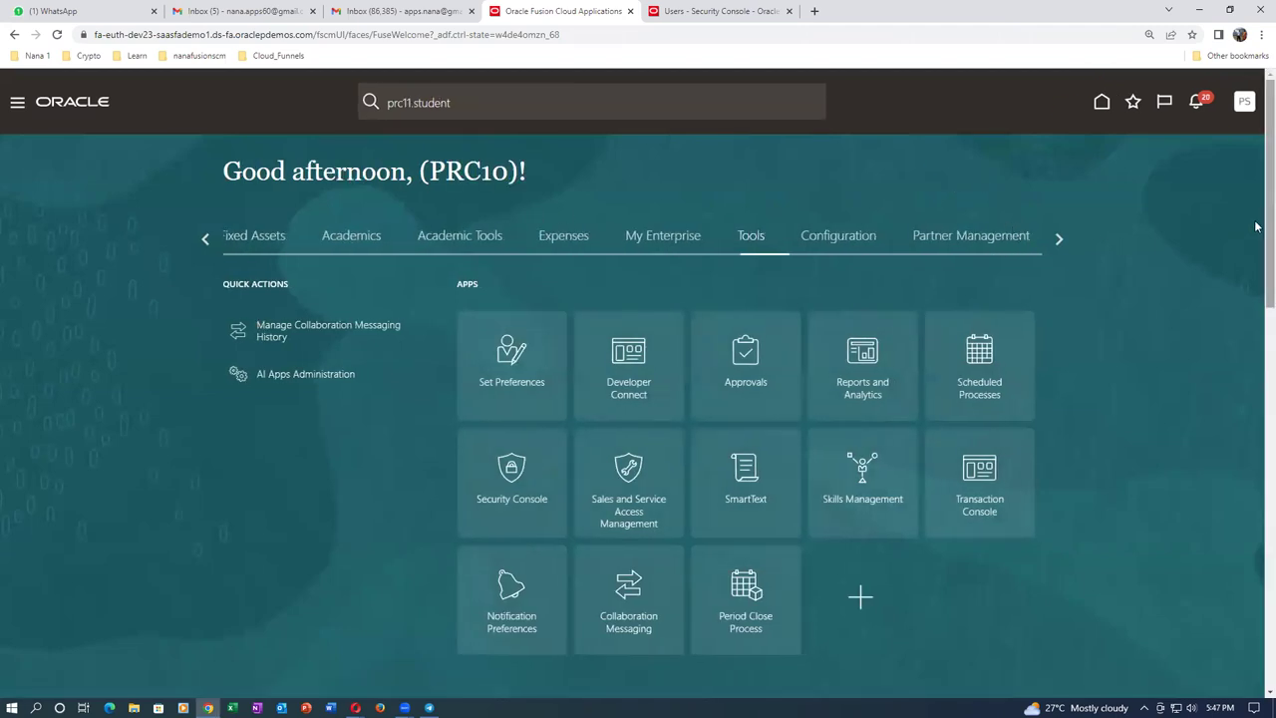
pyautogui.scroll(-2, 1252, 223)
pyautogui.scroll(2, 1256, 213)
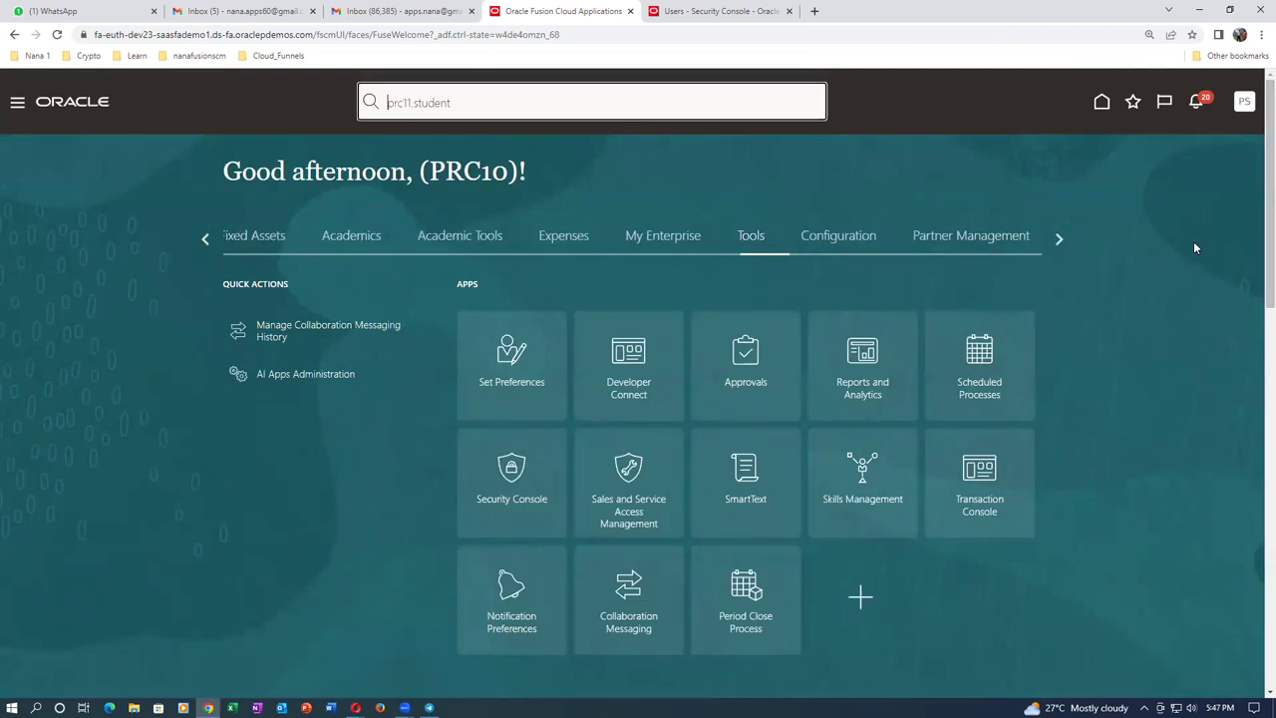
# - Scroll the navigation bar back to its start and show the Procurement apps and quick actions
pyautogui.click(1060, 239)
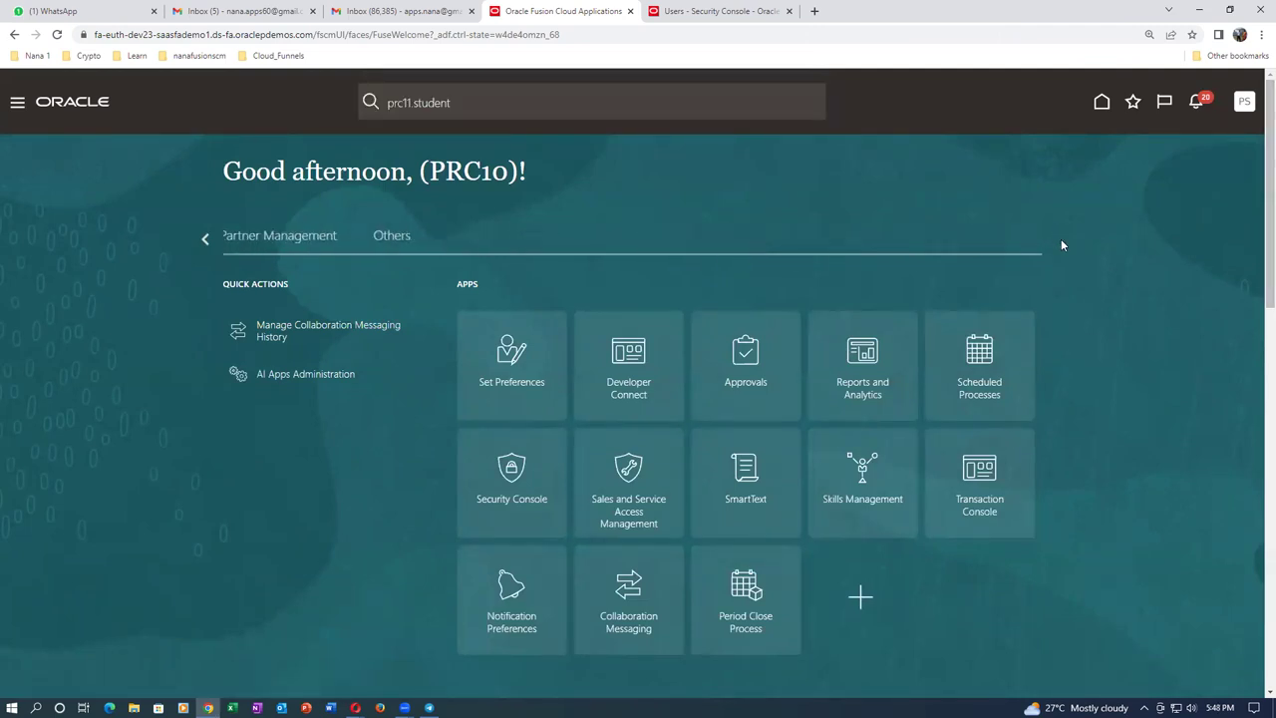
pyautogui.click(204, 239)
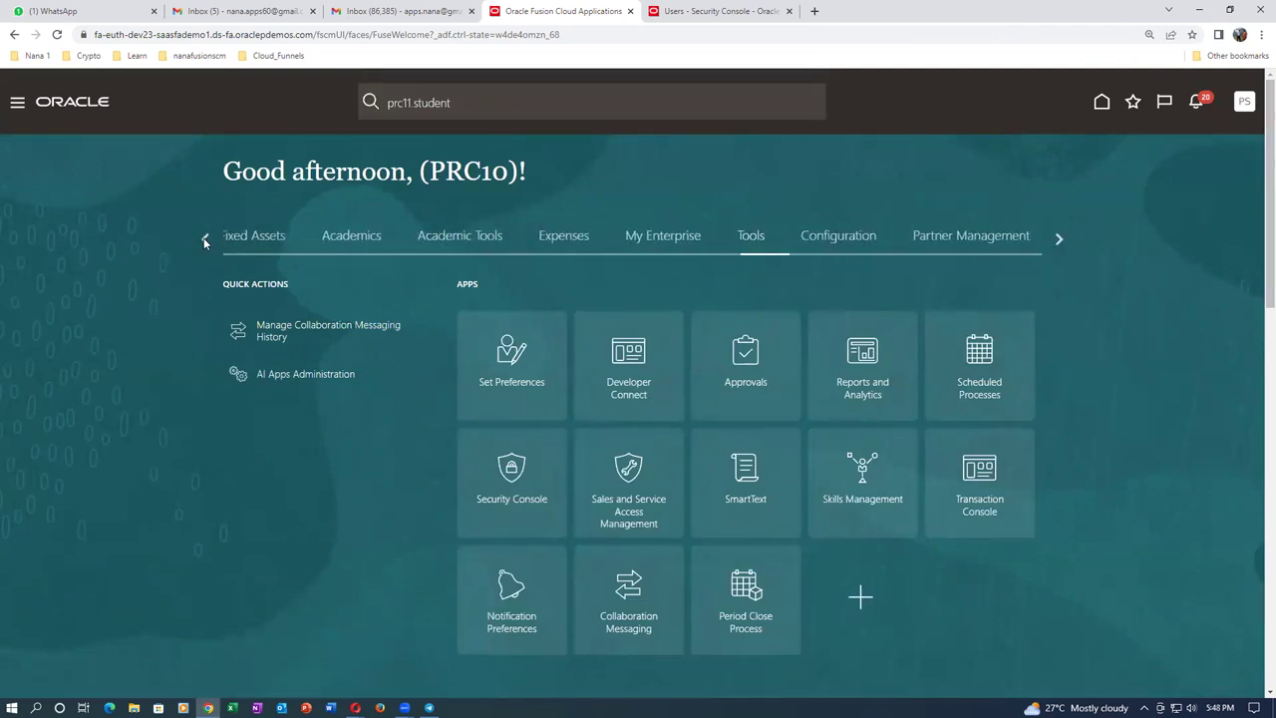
pyautogui.click(203, 239)
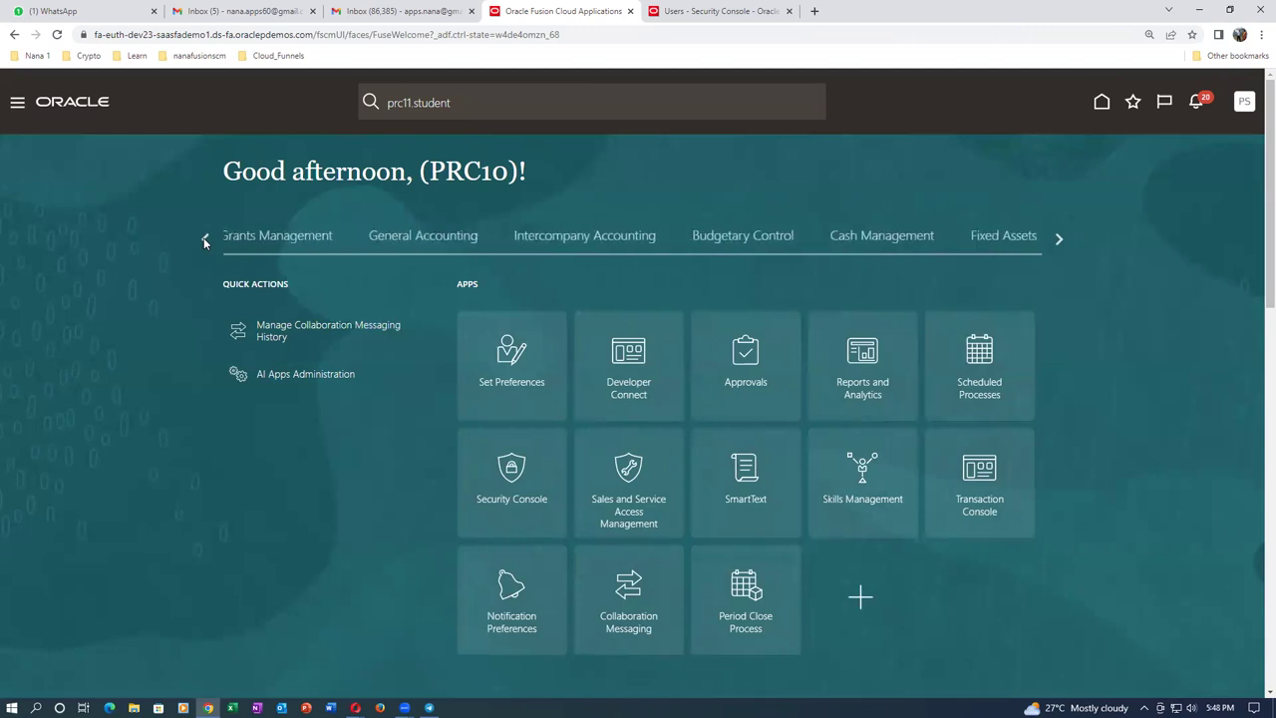
pyautogui.click(203, 239)
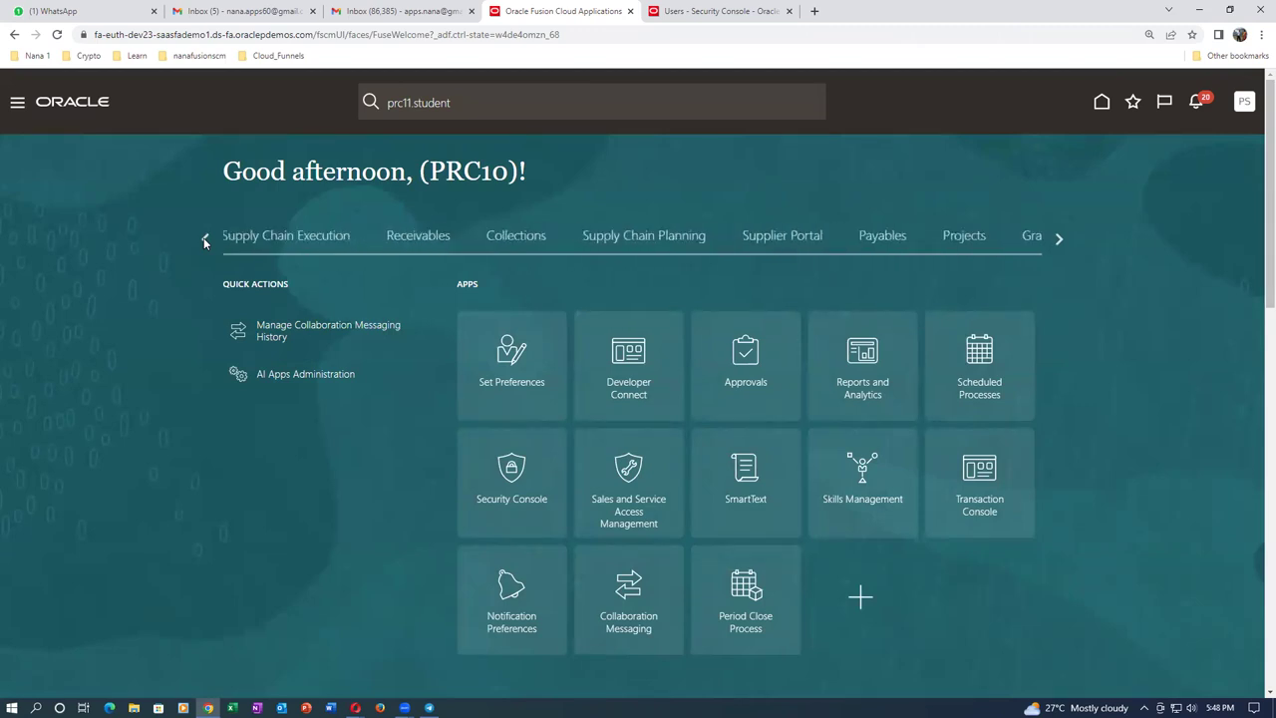
pyautogui.click(204, 240)
pyautogui.click(203, 239)
pyautogui.click(203, 240)
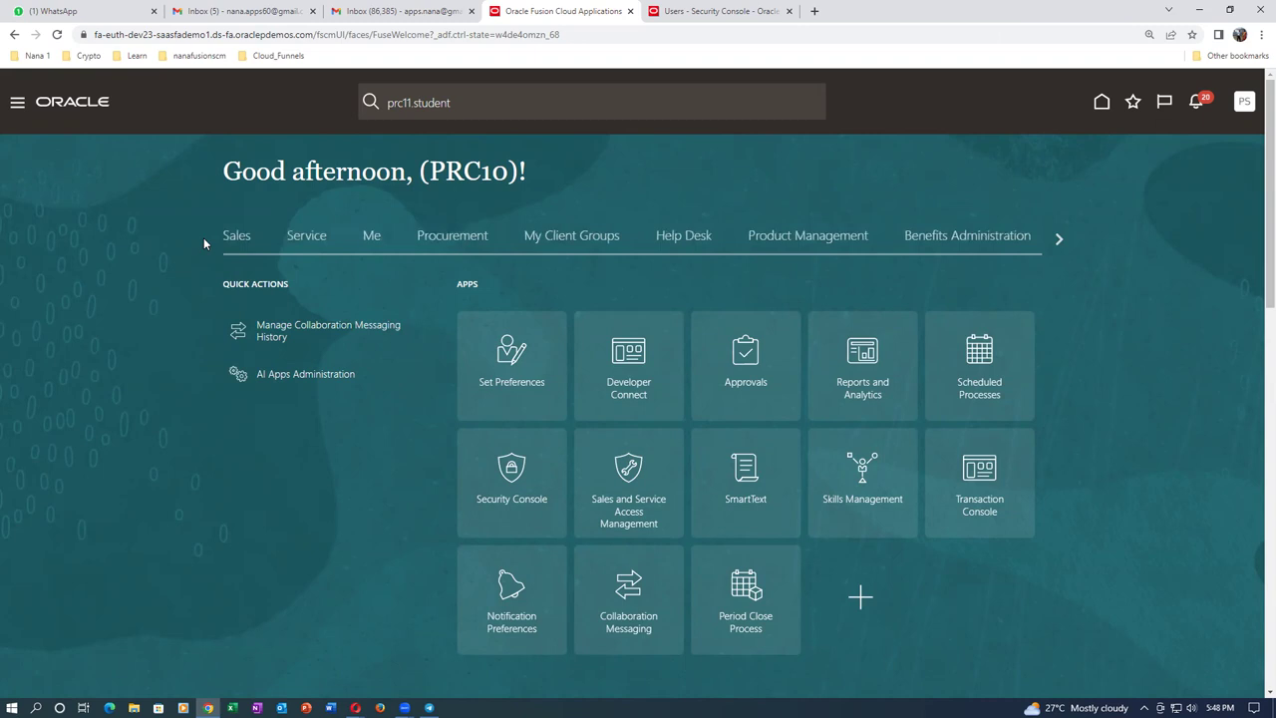
pyautogui.click(460, 236)
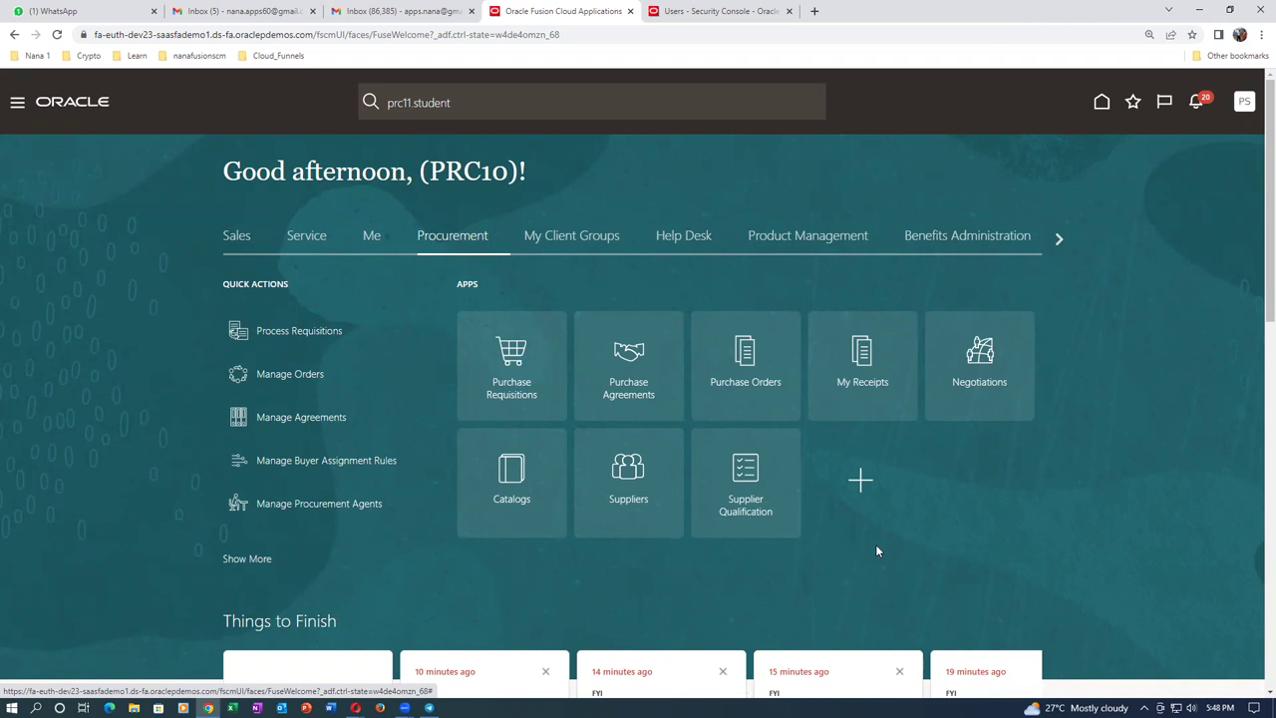
pyautogui.click(745, 504)
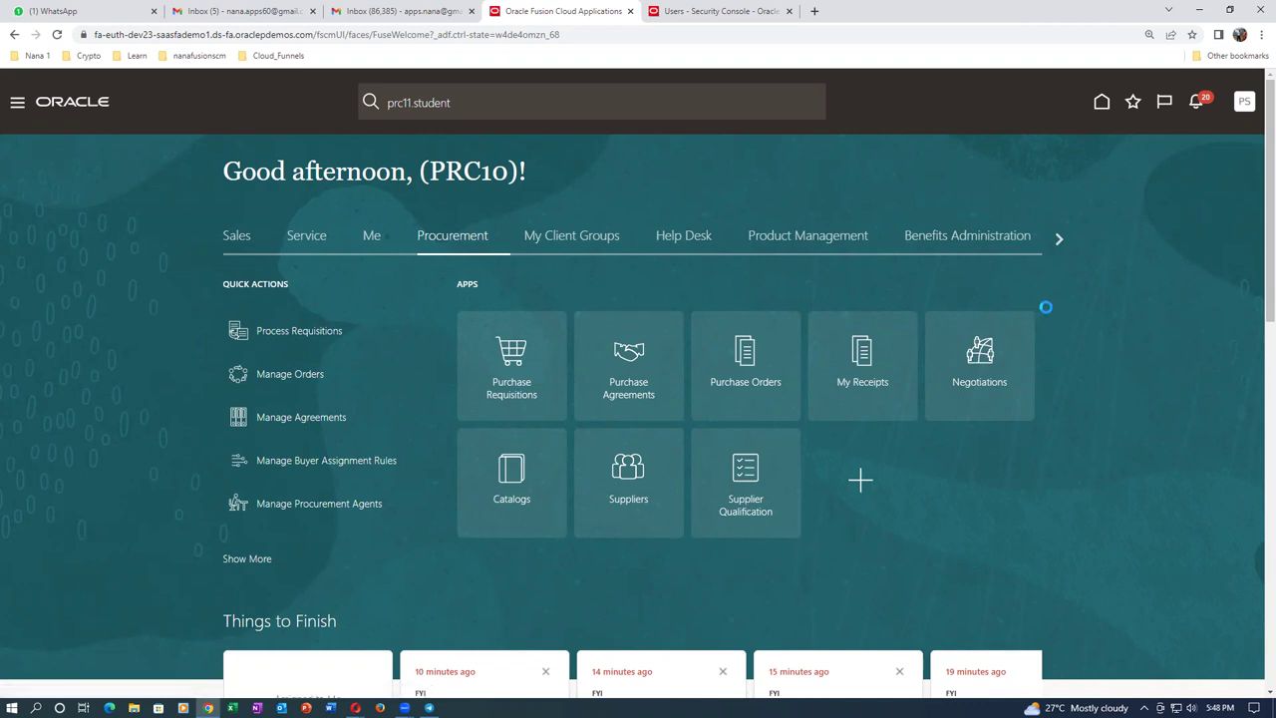
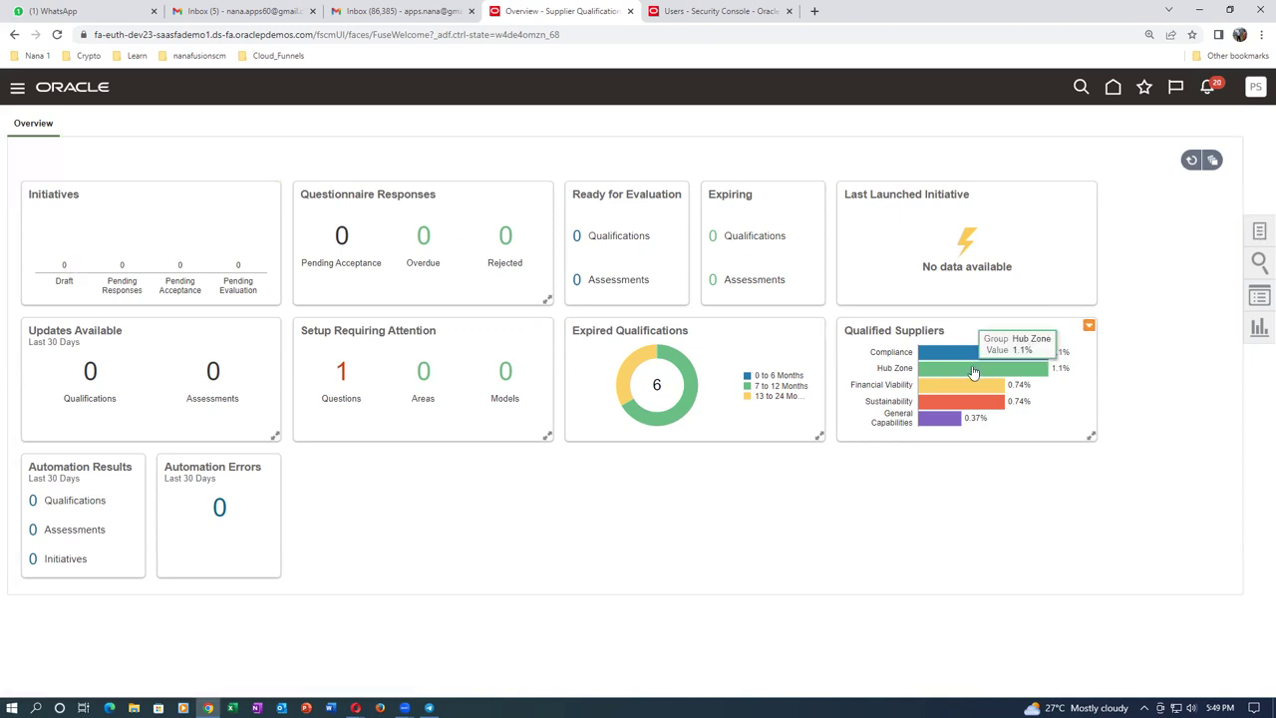
# - Launch Create Initiative from the Supplier Qualification tasks panel
pyautogui.click(1259, 232)
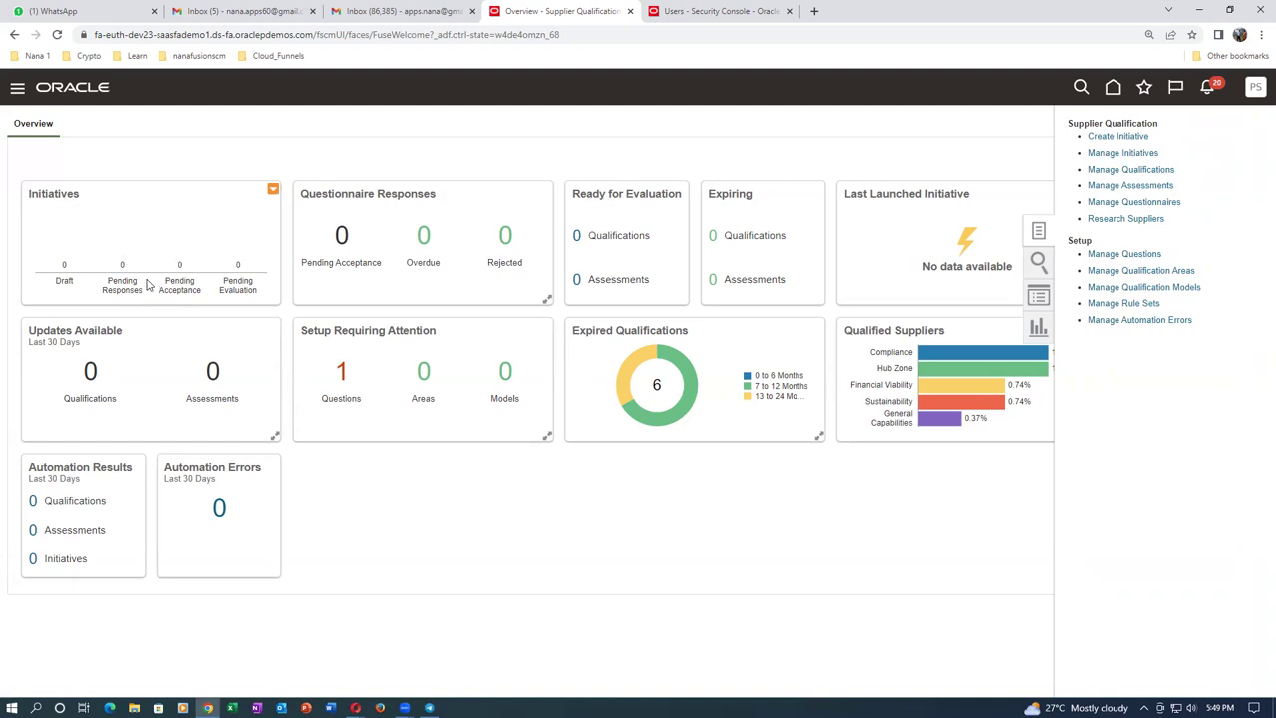
pyautogui.click(1113, 136)
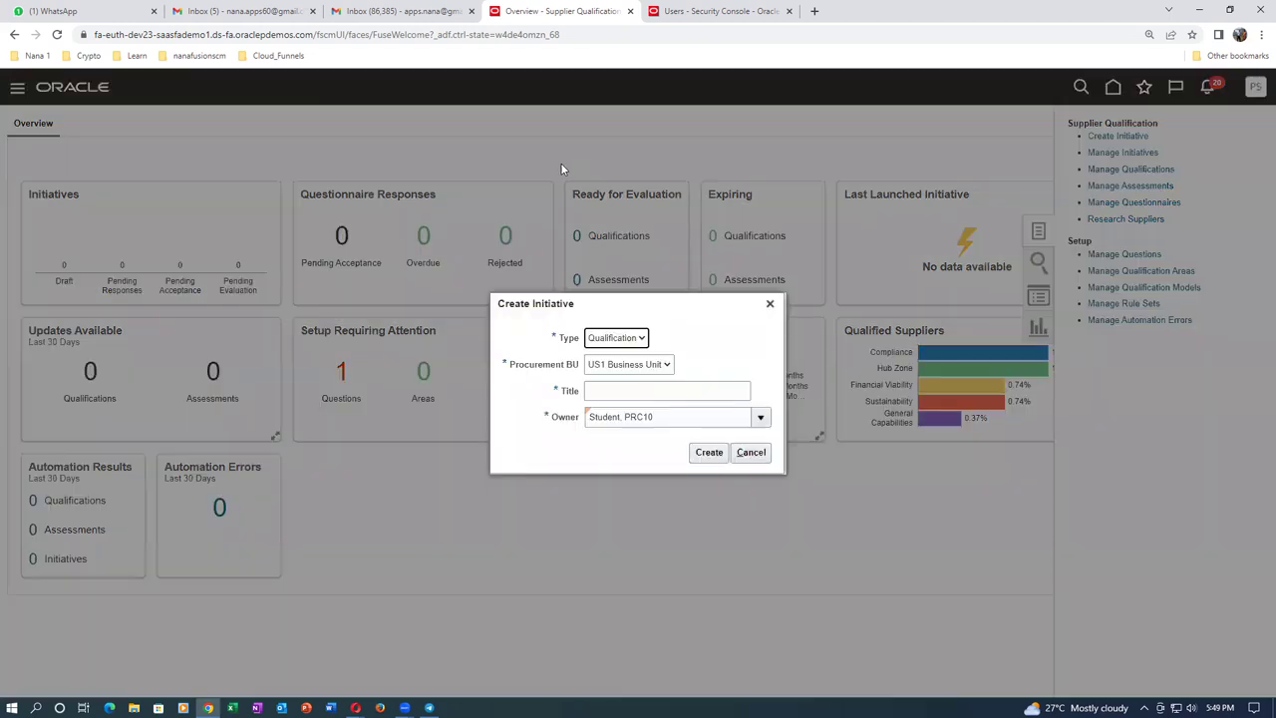
# - Set the initiative type to Assessment and title it 's01 Preventive maintenance Initiative'
pyautogui.click(630, 340)
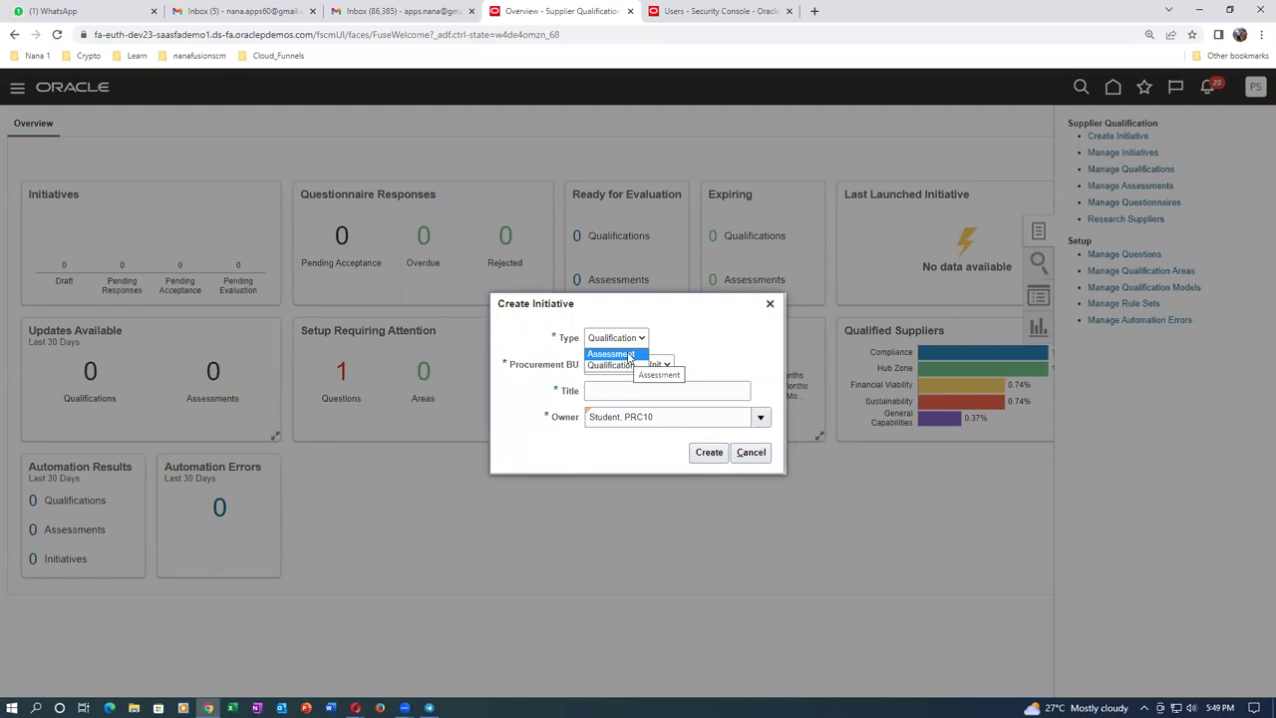
pyautogui.click(628, 355)
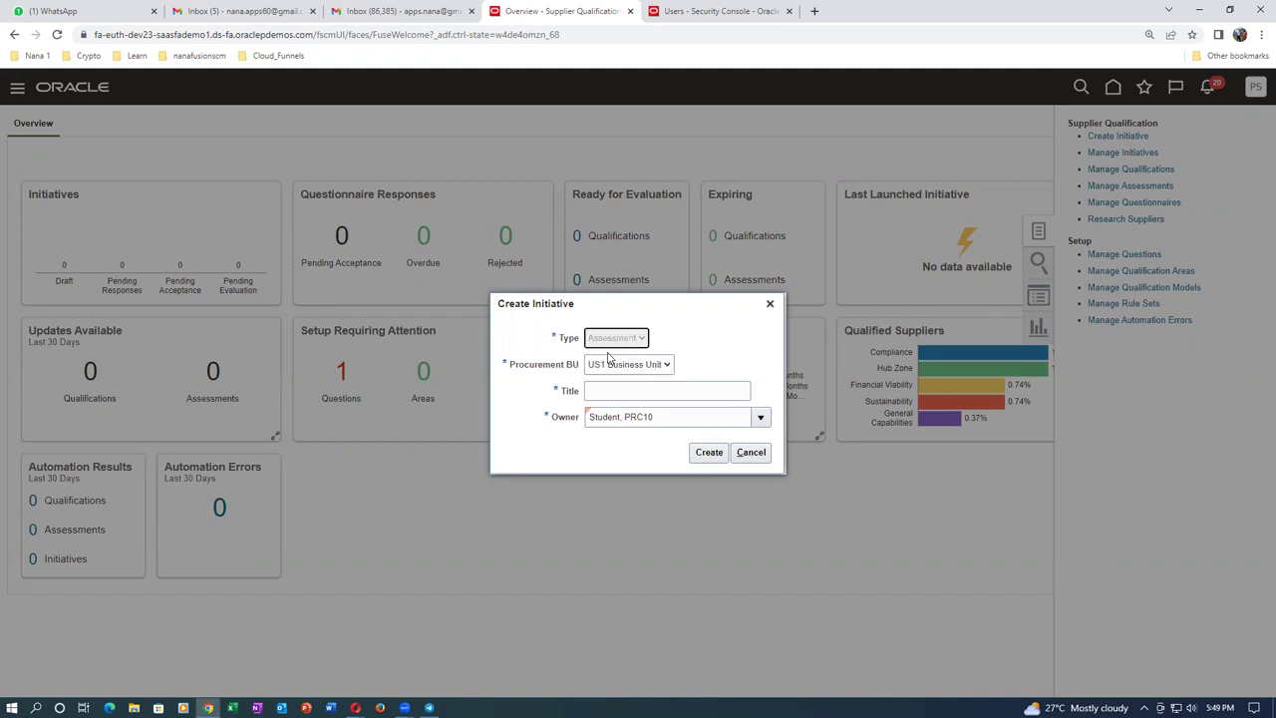
pyautogui.click(618, 394)
pyautogui.write('s01 Presentive main')
pyautogui.press('BackSpace')
pyautogui.press('BackSpace')
pyautogui.write('nt')
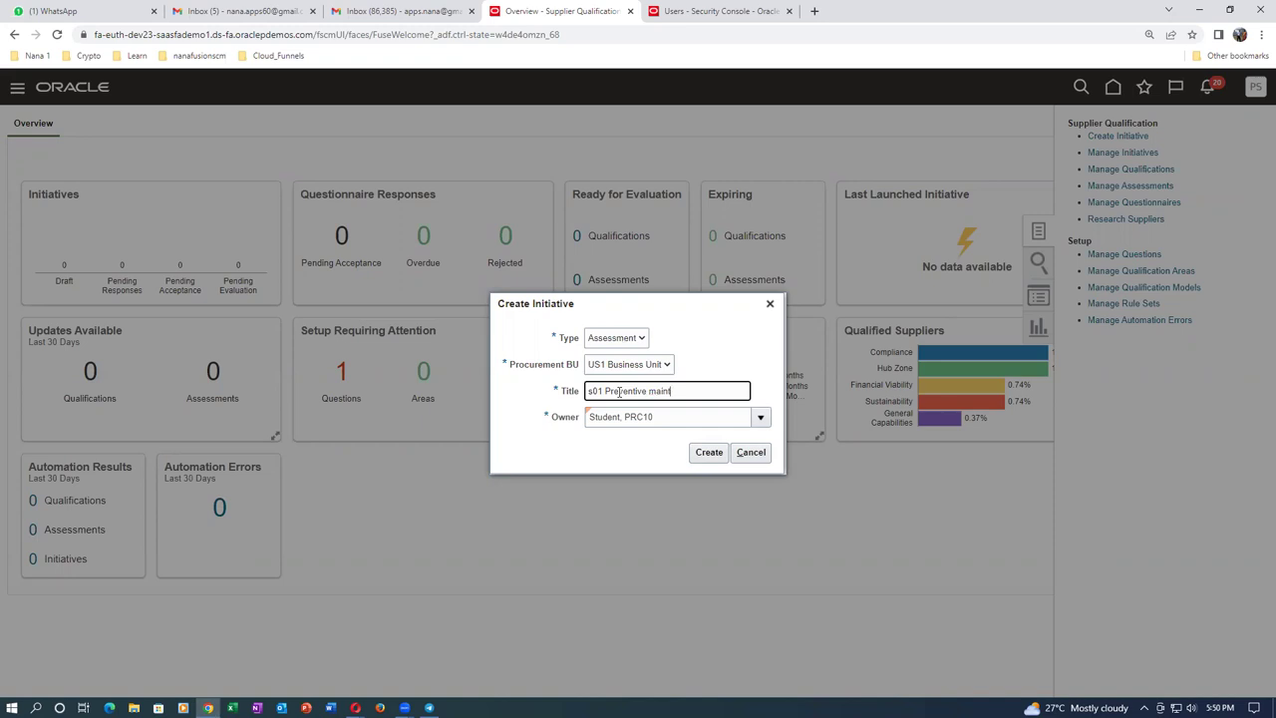
pyautogui.write('enance Initiative')
# - Select the Owner value, then switch to File Explorer
pyautogui.moveTo(667, 419); pyautogui.dragTo(582, 427)
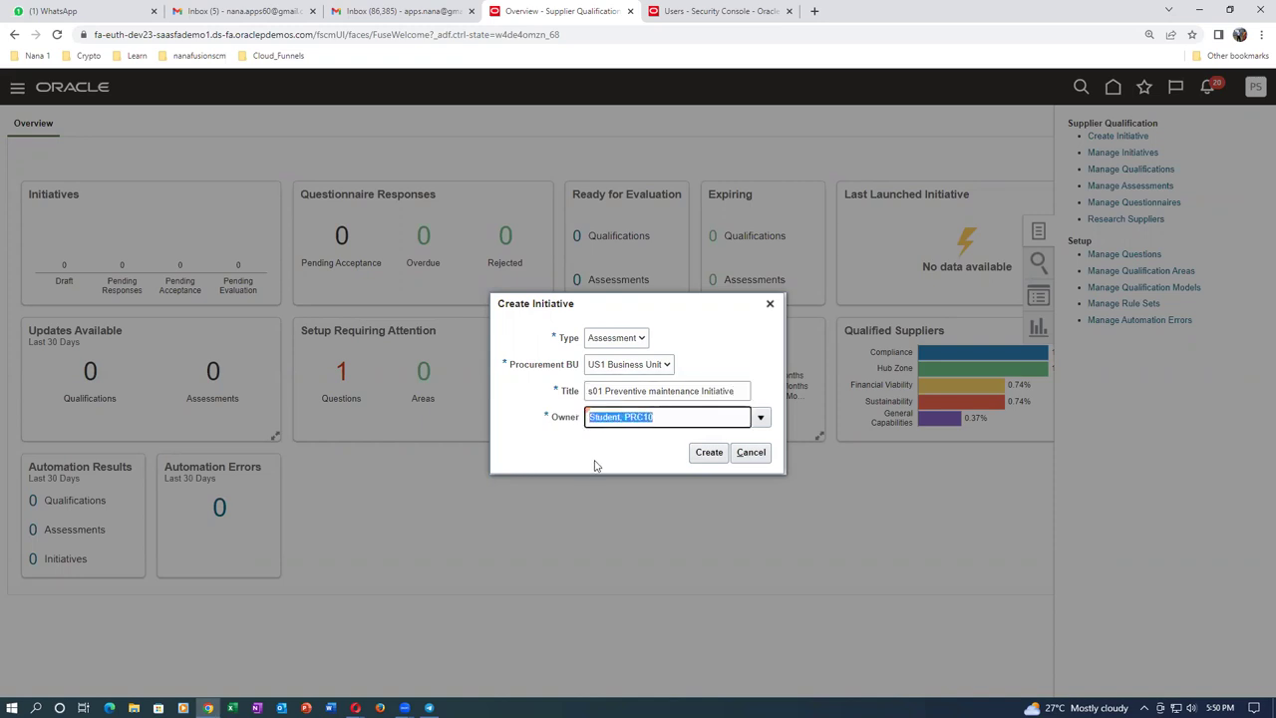
pyautogui.click(596, 461)
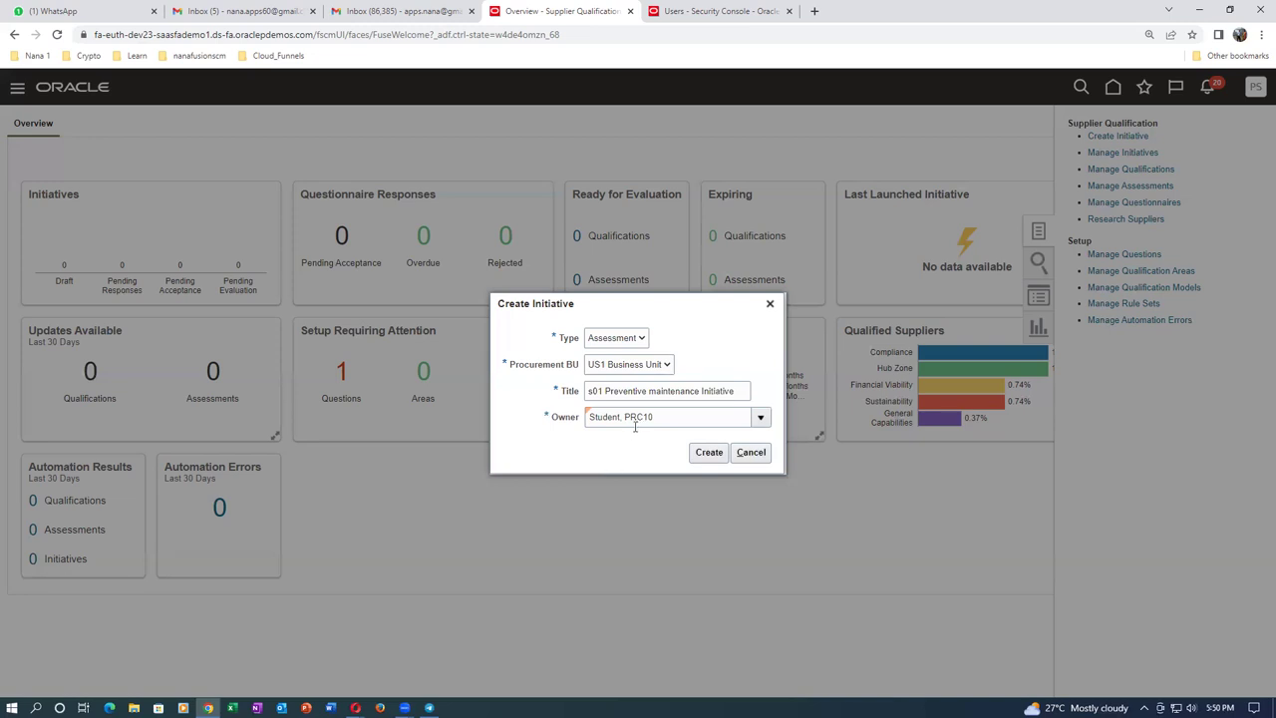
pyautogui.tripleClick(675, 419)
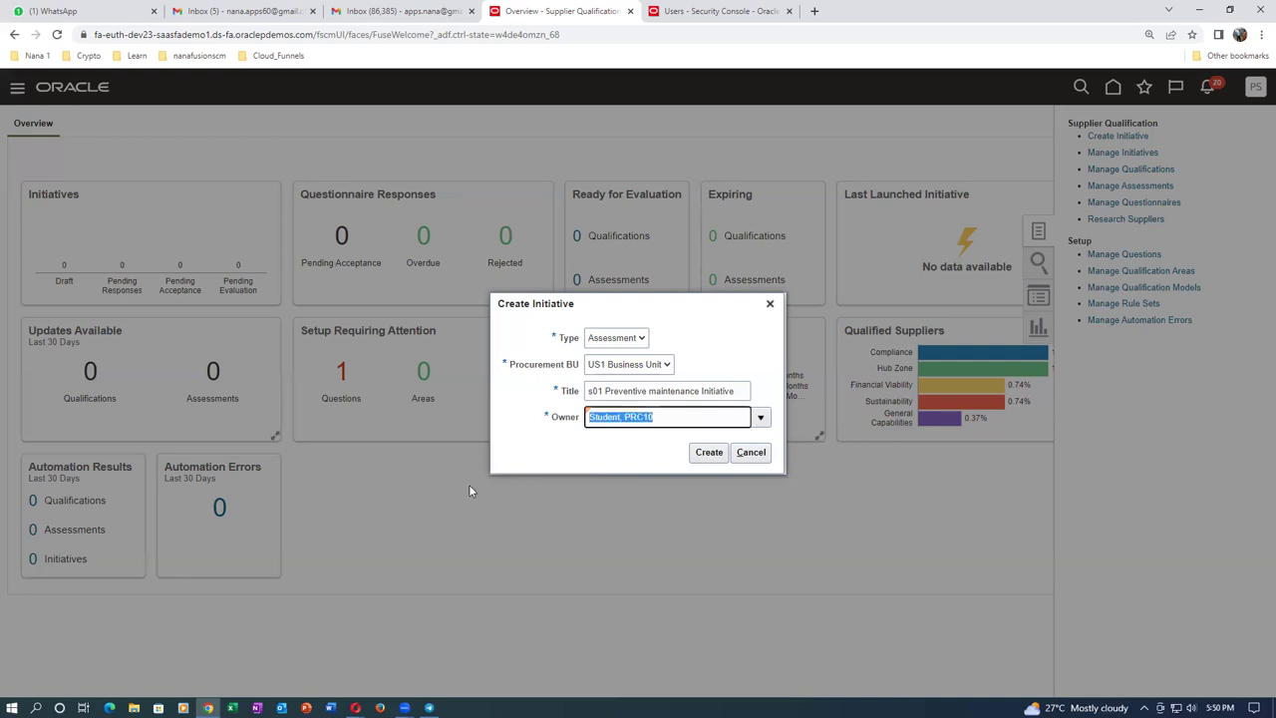
pyautogui.click(134, 708)
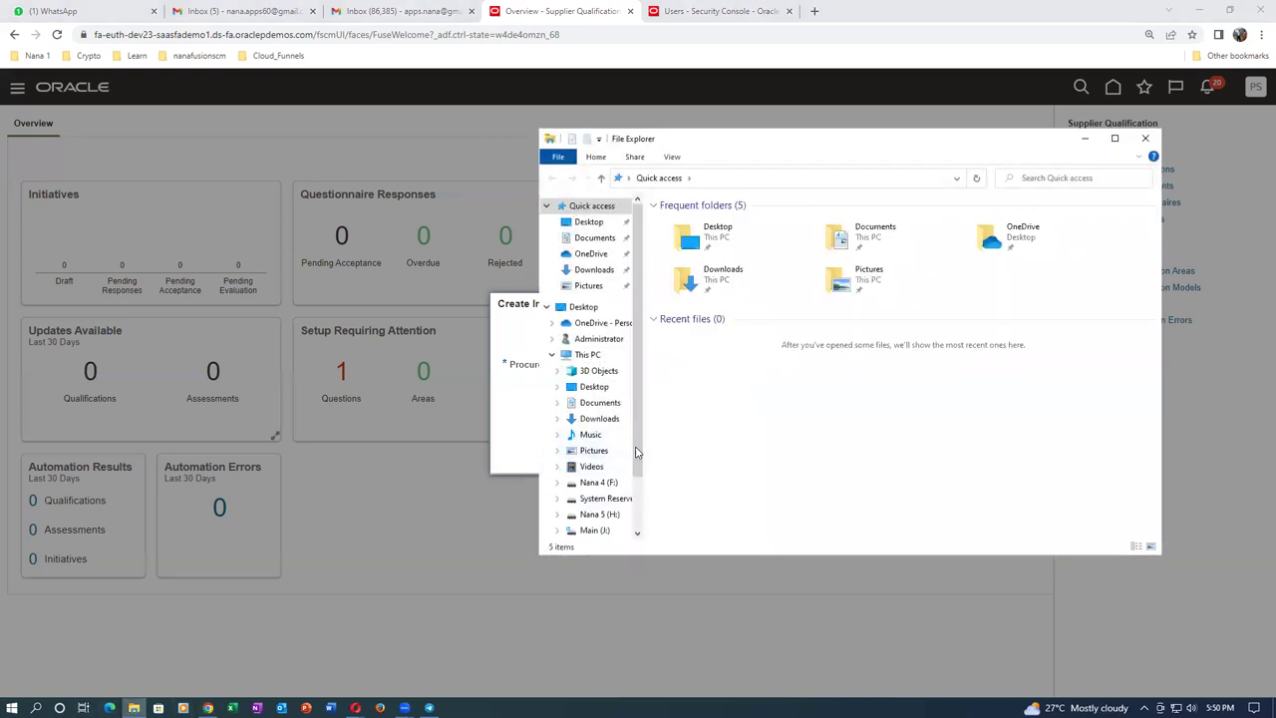
# - Browse to Main (J:) > Oracle SCM Training > Additional_Docs_Records_4 and select 72_Supply_qualification_management_white_paper
pyautogui.moveTo(635, 452); pyautogui.dragTo(648, 498)
pyautogui.click(596, 460)
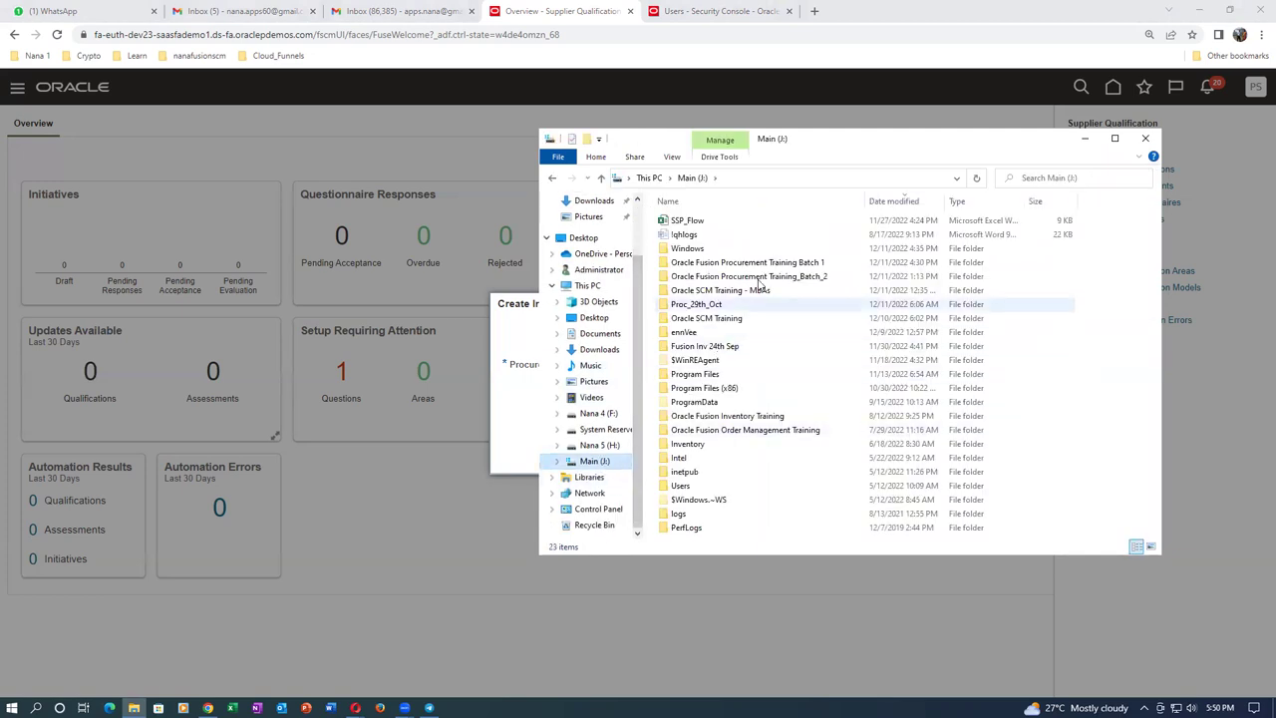
pyautogui.doubleClick(749, 317)
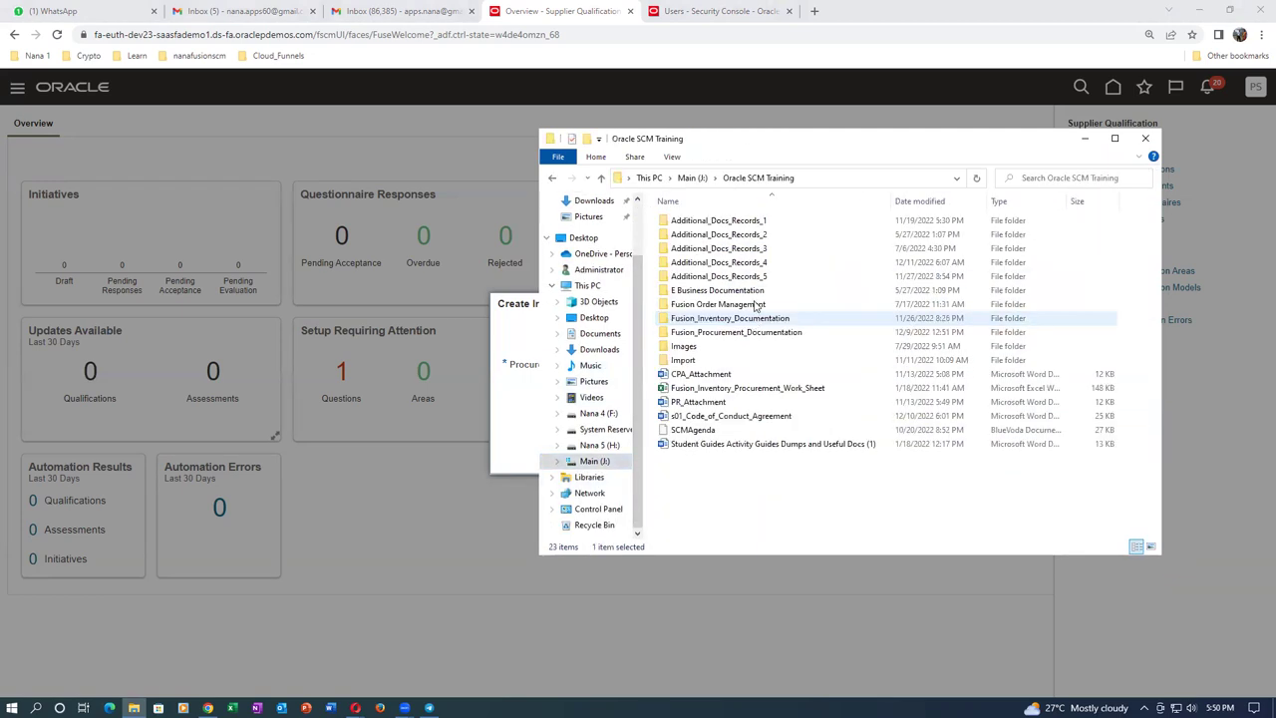
pyautogui.doubleClick(718, 262)
pyautogui.scroll(-4, 835, 417)
pyautogui.scroll(-14, 836, 417)
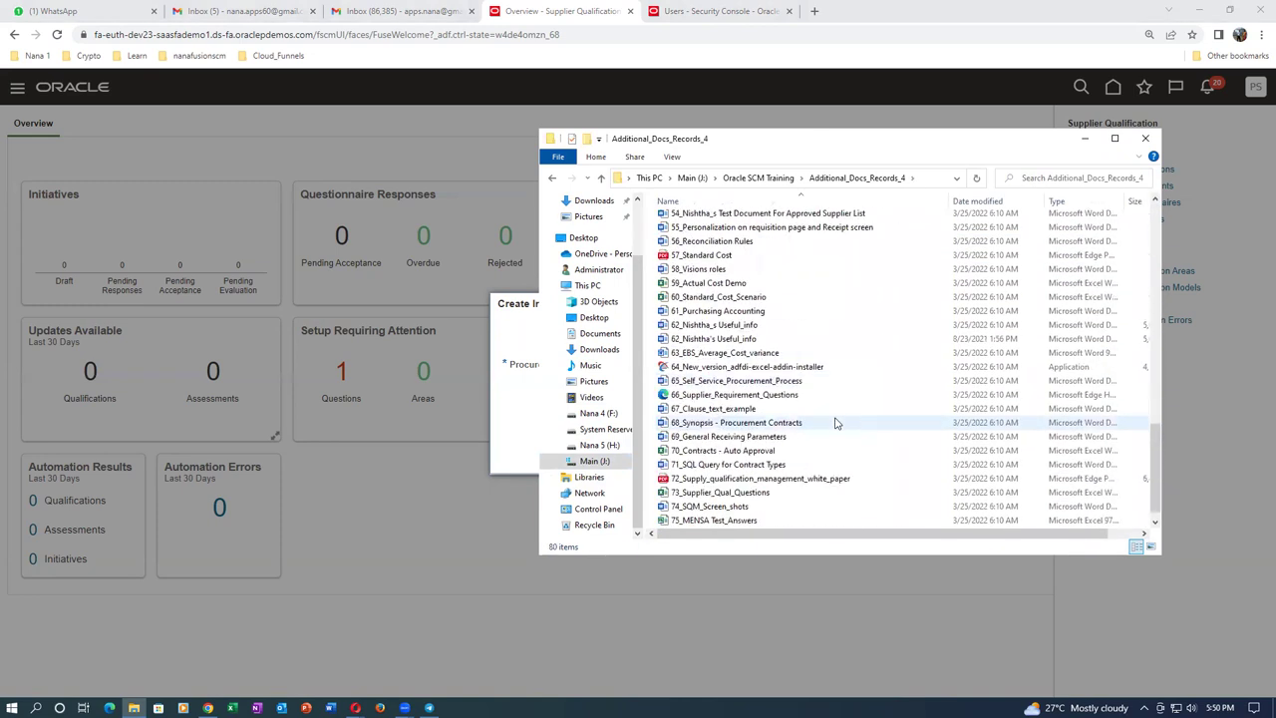
pyautogui.click(798, 479)
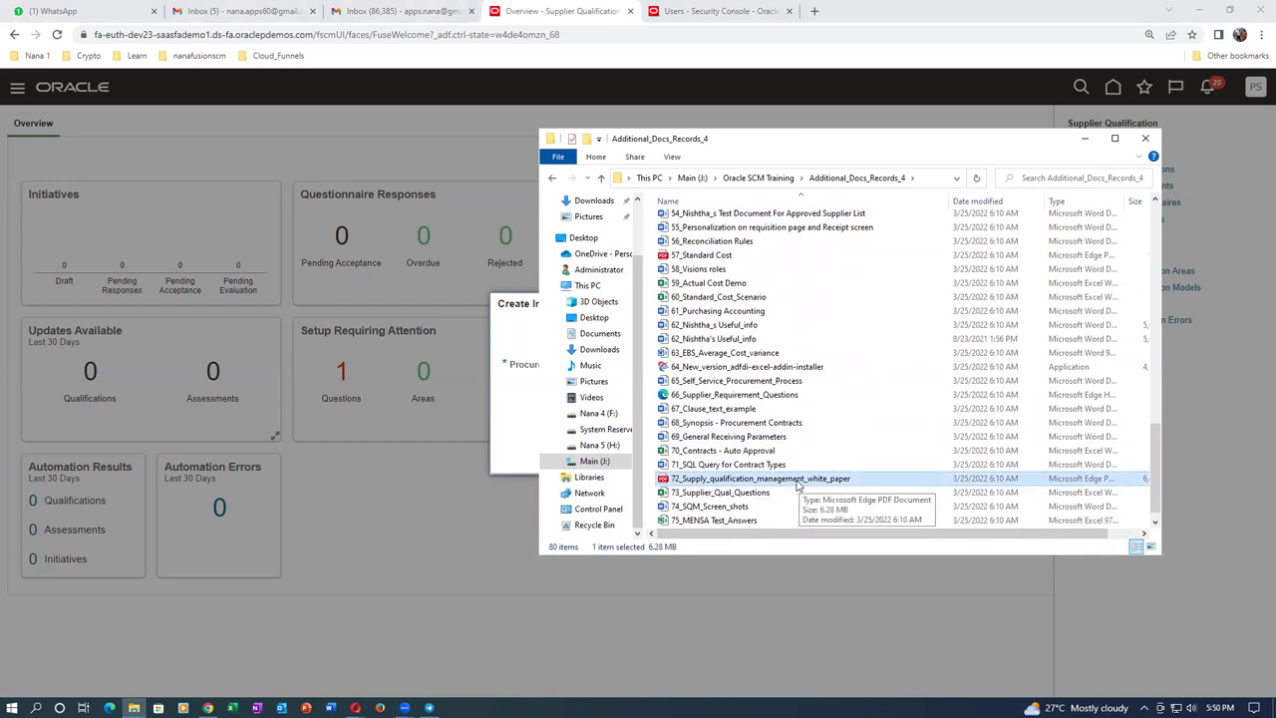
# - Read the white paper's life cycle and roles pages in Edge, then return to the initiative form
pyautogui.doubleClick(797, 480)
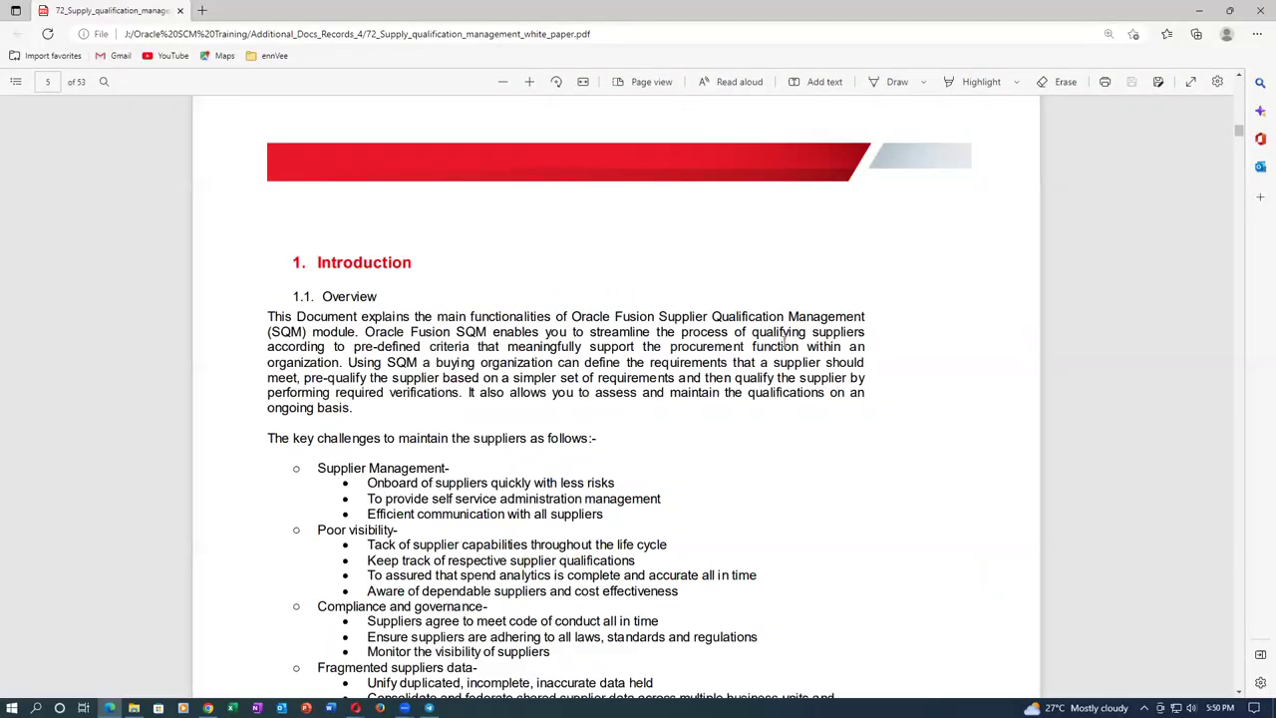
pyautogui.scroll(-15, 784, 340)
pyautogui.scroll(-20, 782, 342)
pyautogui.scroll(-20, 782, 342)
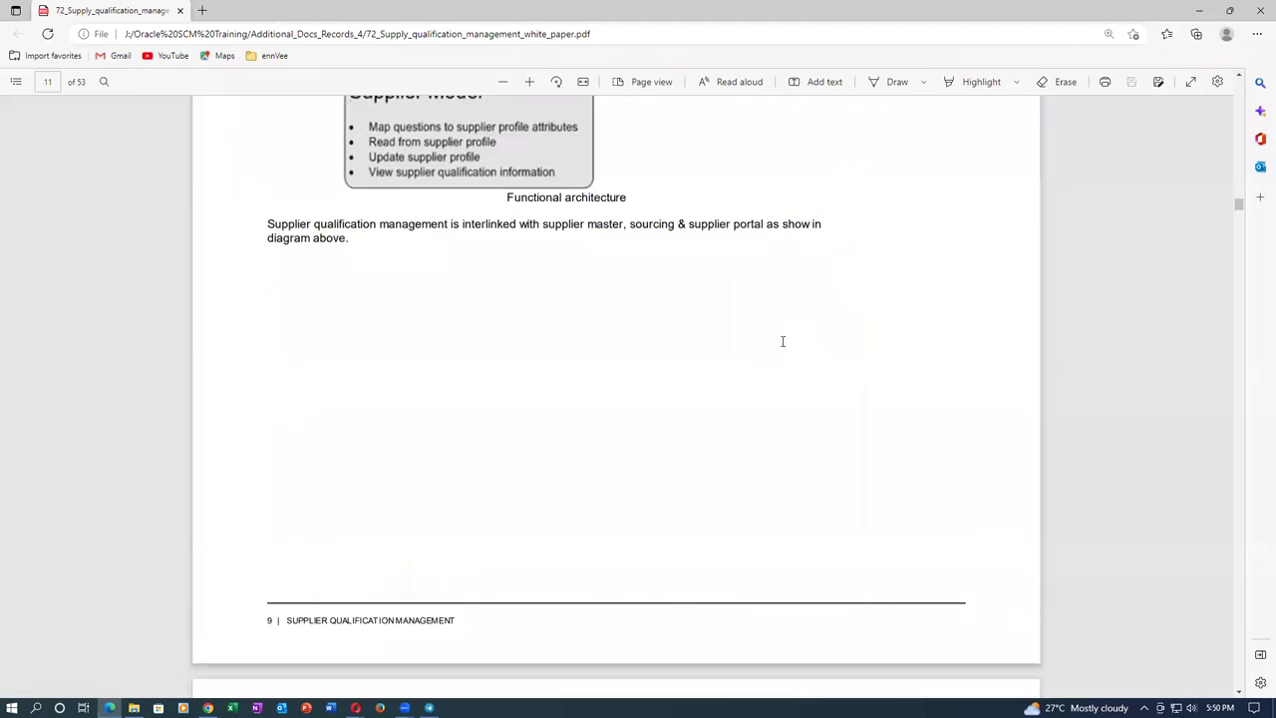
pyautogui.scroll(-20, 783, 342)
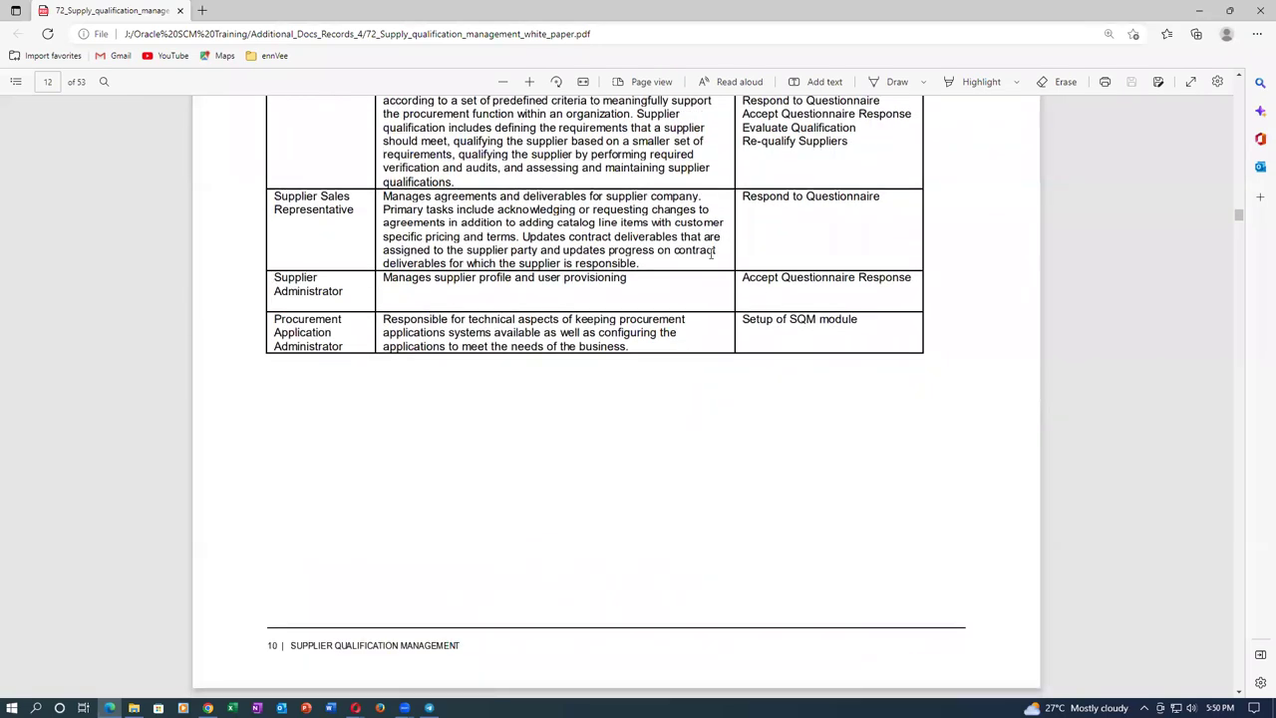
pyautogui.scroll(3, 711, 252)
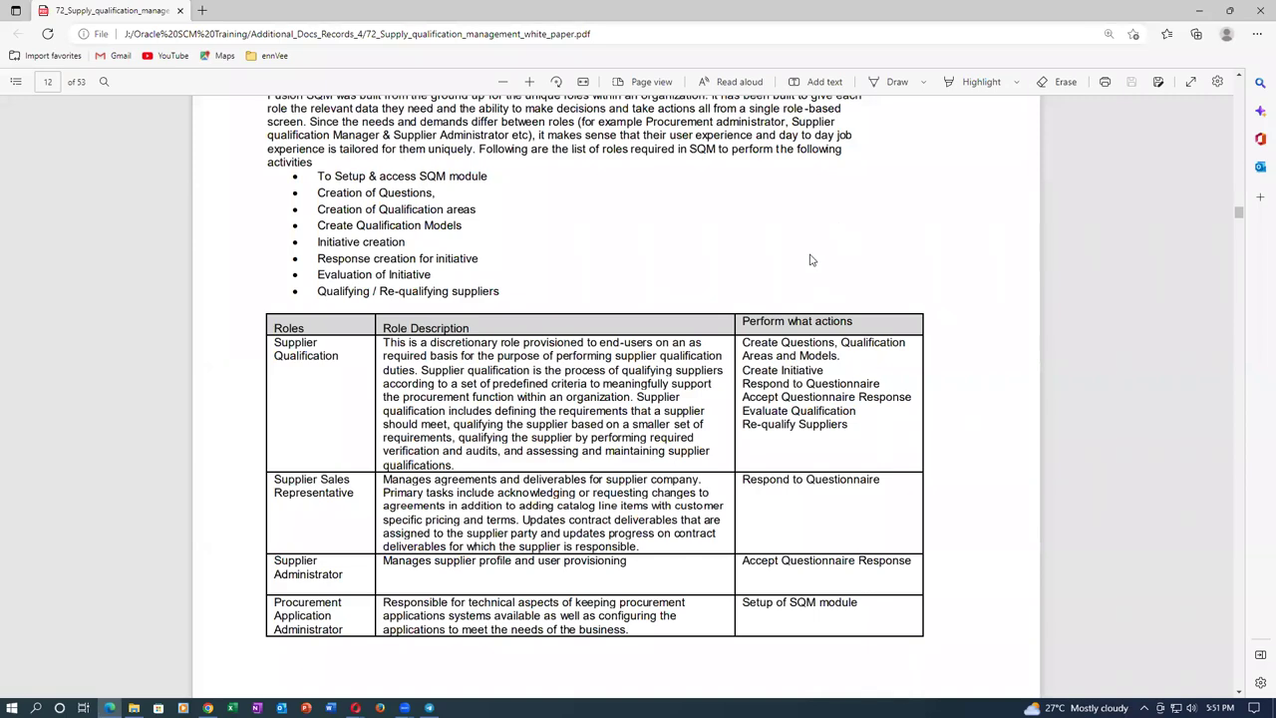
pyautogui.scroll(15, 810, 259)
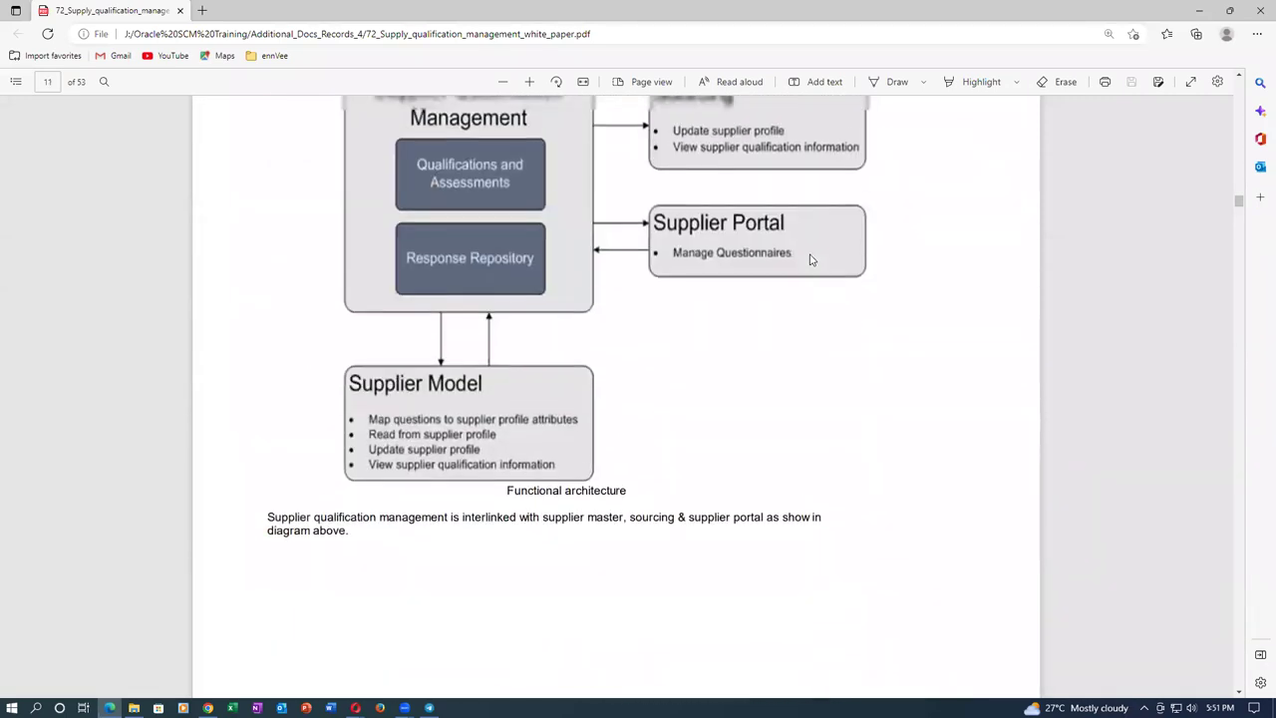
pyautogui.scroll(15, 810, 259)
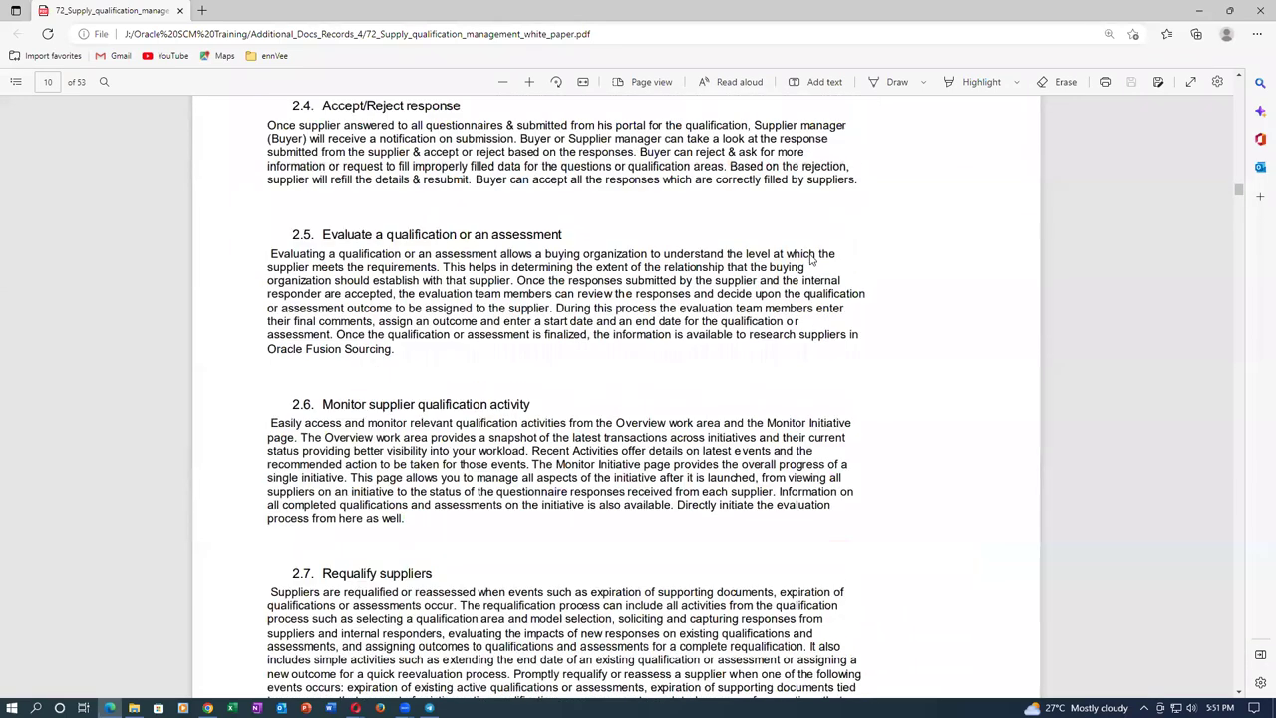
pyautogui.scroll(10, 810, 259)
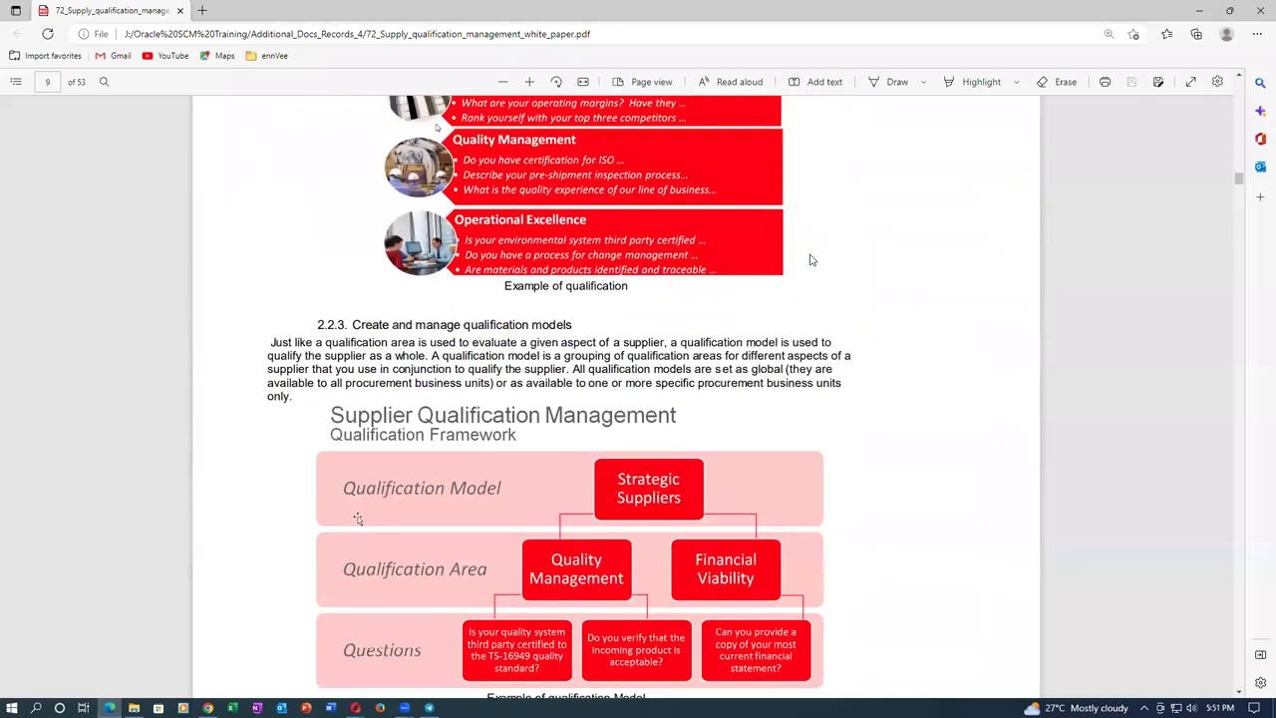
pyautogui.scroll(3, 823, 85)
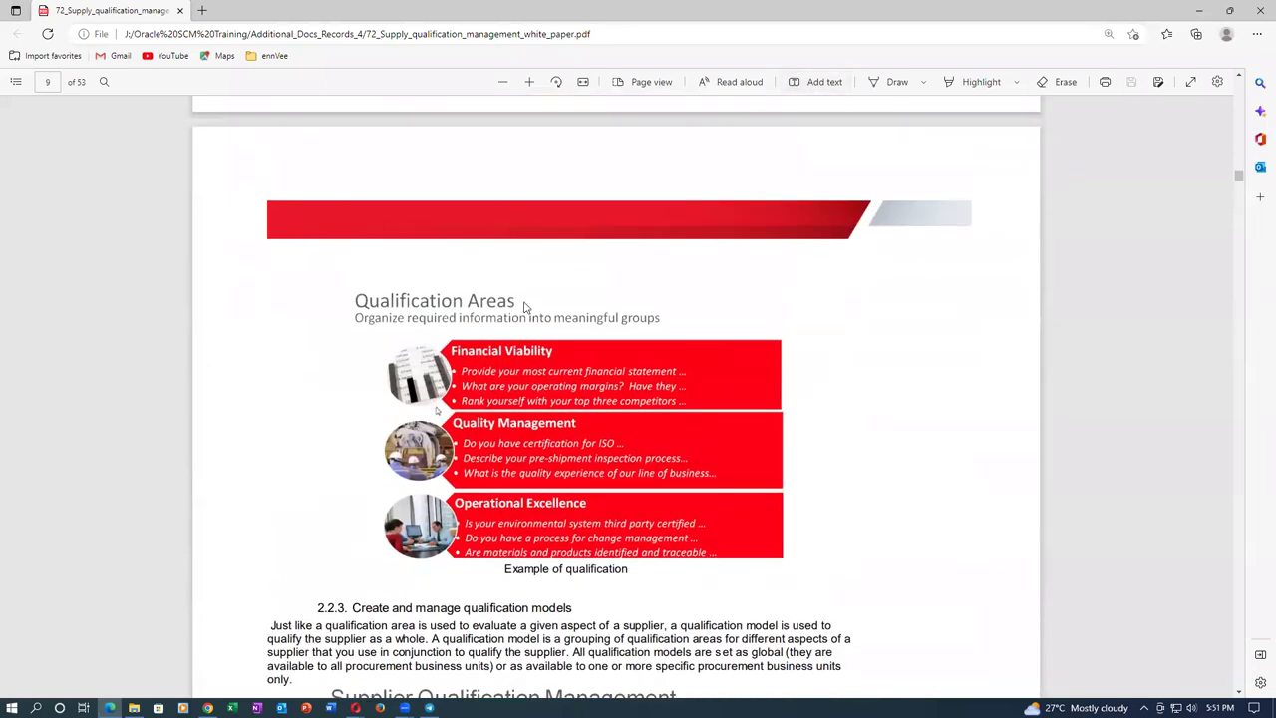
pyautogui.scroll(-8, 688, 438)
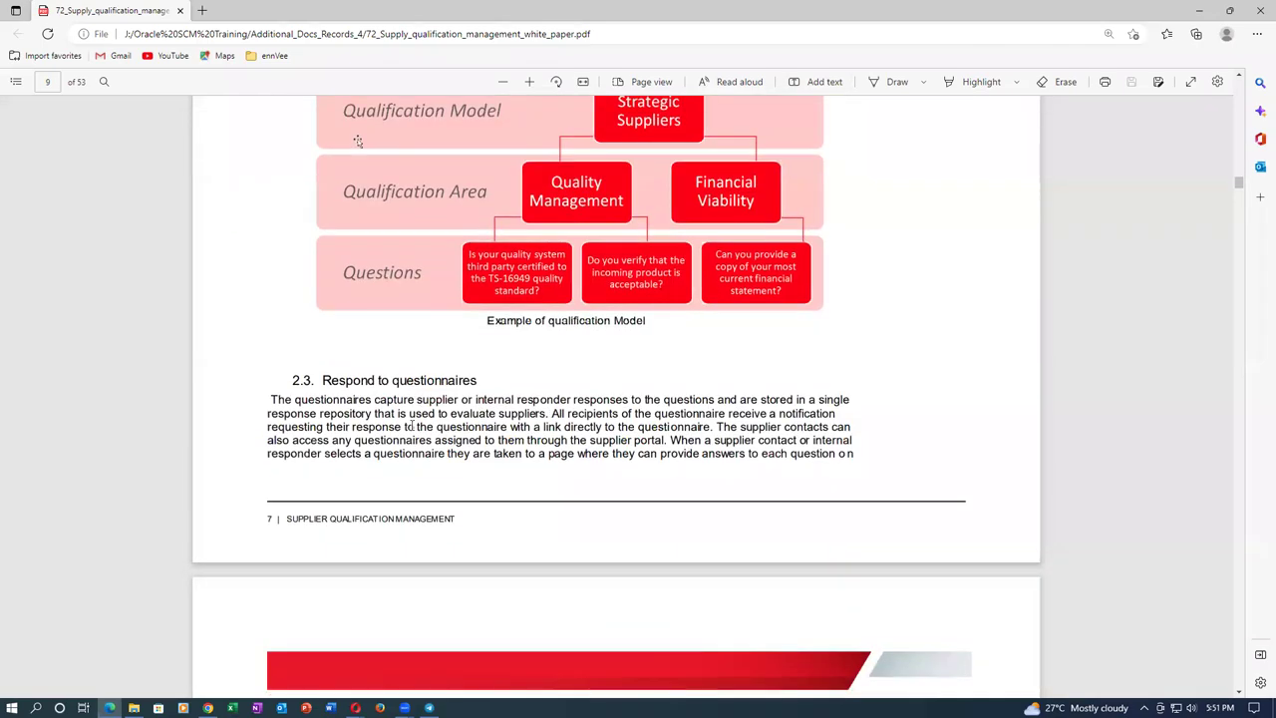
pyautogui.scroll(3, 412, 435)
pyautogui.scroll(15, 411, 436)
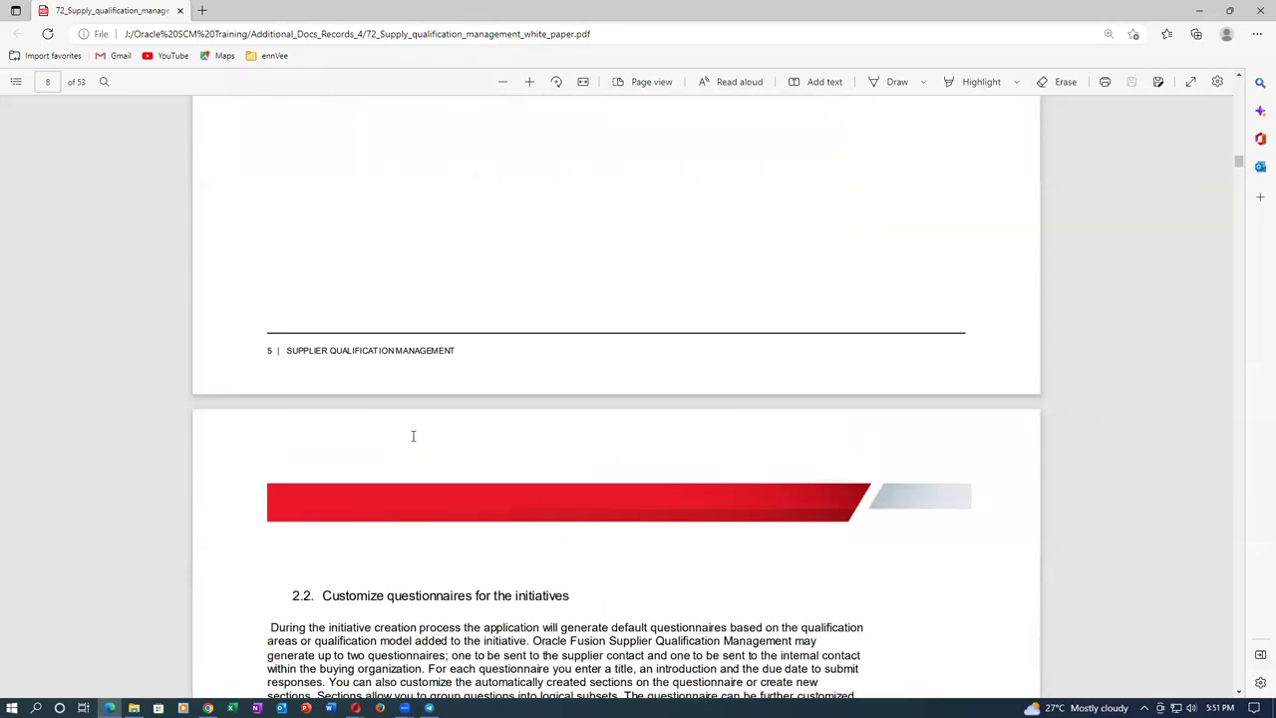
pyautogui.scroll(12, 411, 436)
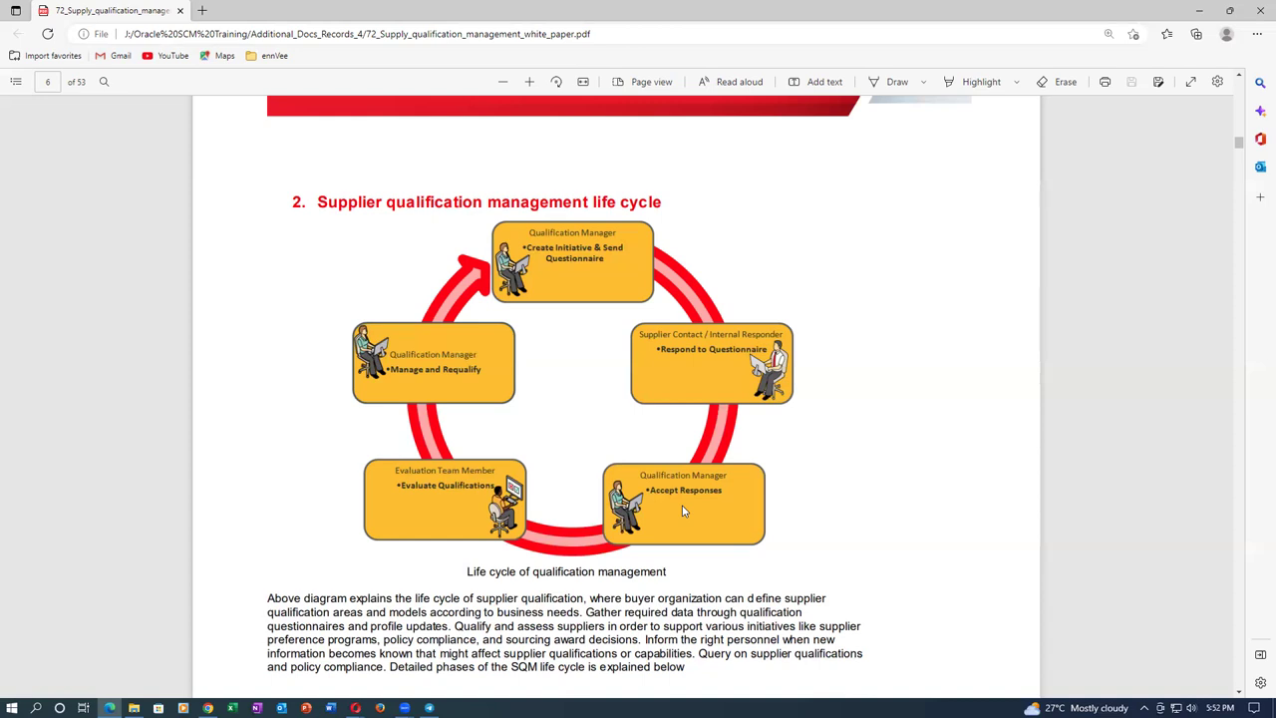
pyautogui.hotkey('alt', 'Tab')
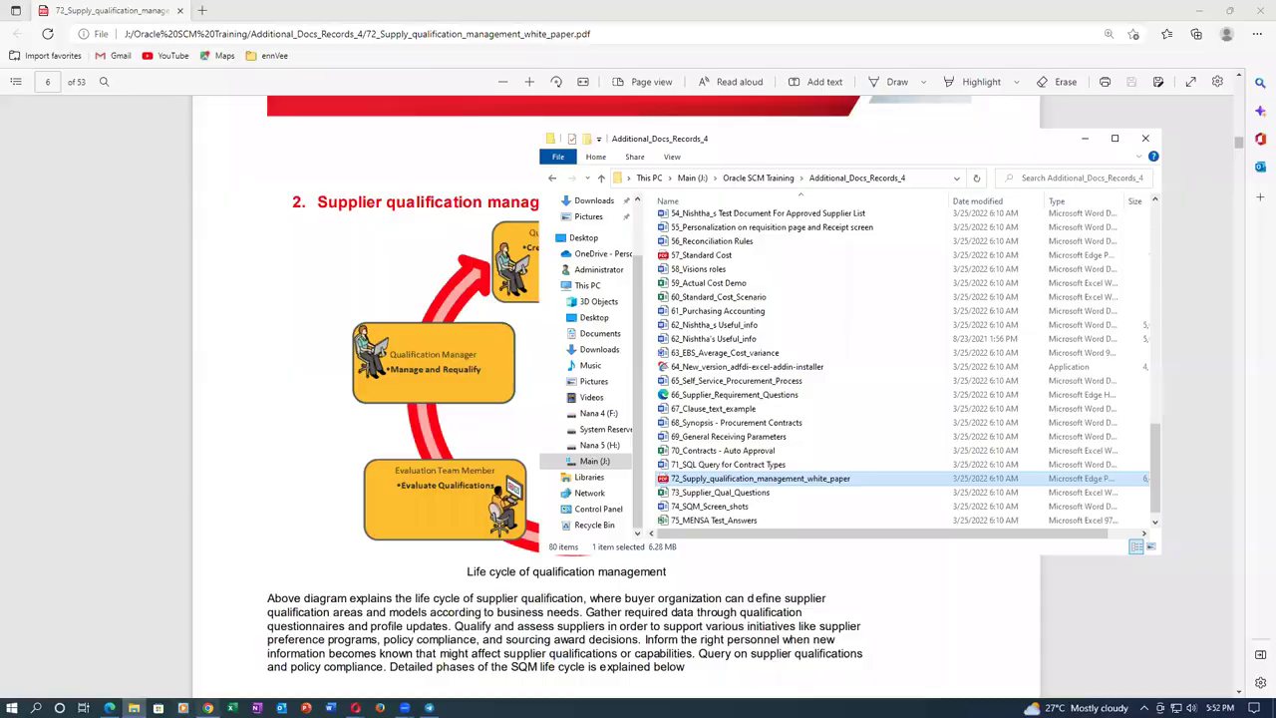
pyautogui.hotkey('alt', 'Tab')
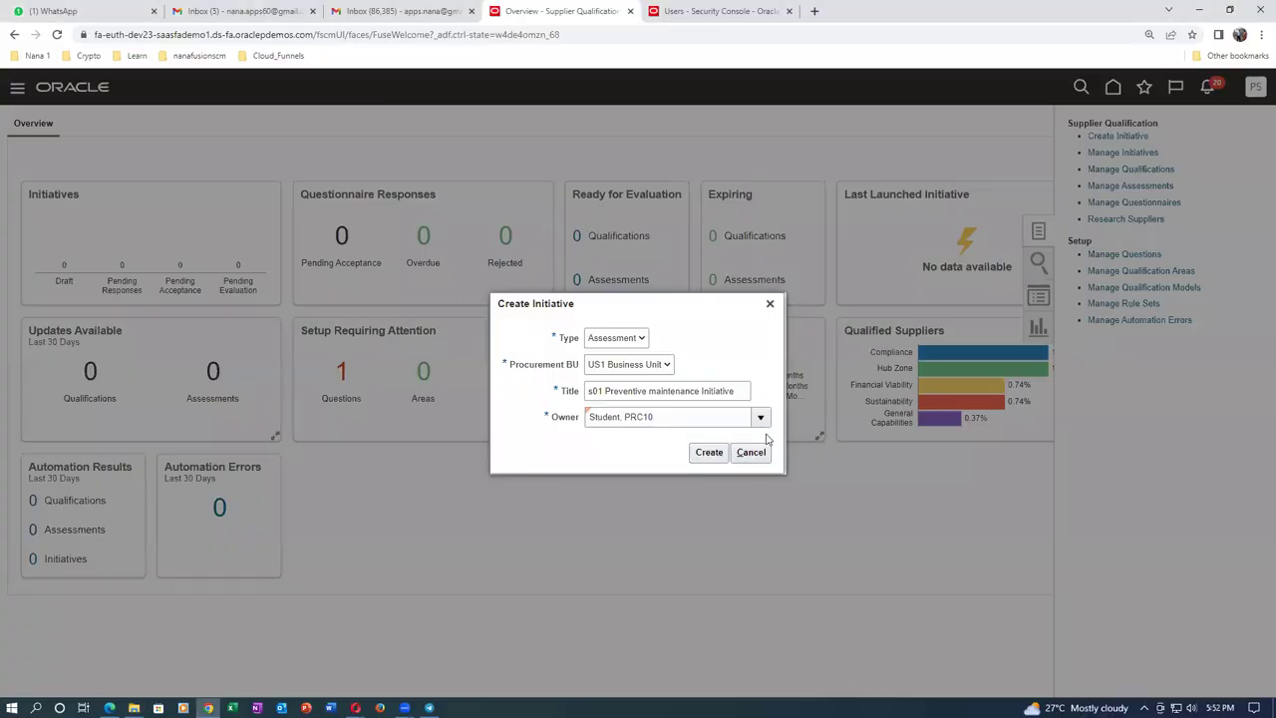
# - Create the assessment initiative and save it as draft initiative 10223
pyautogui.click(709, 452)
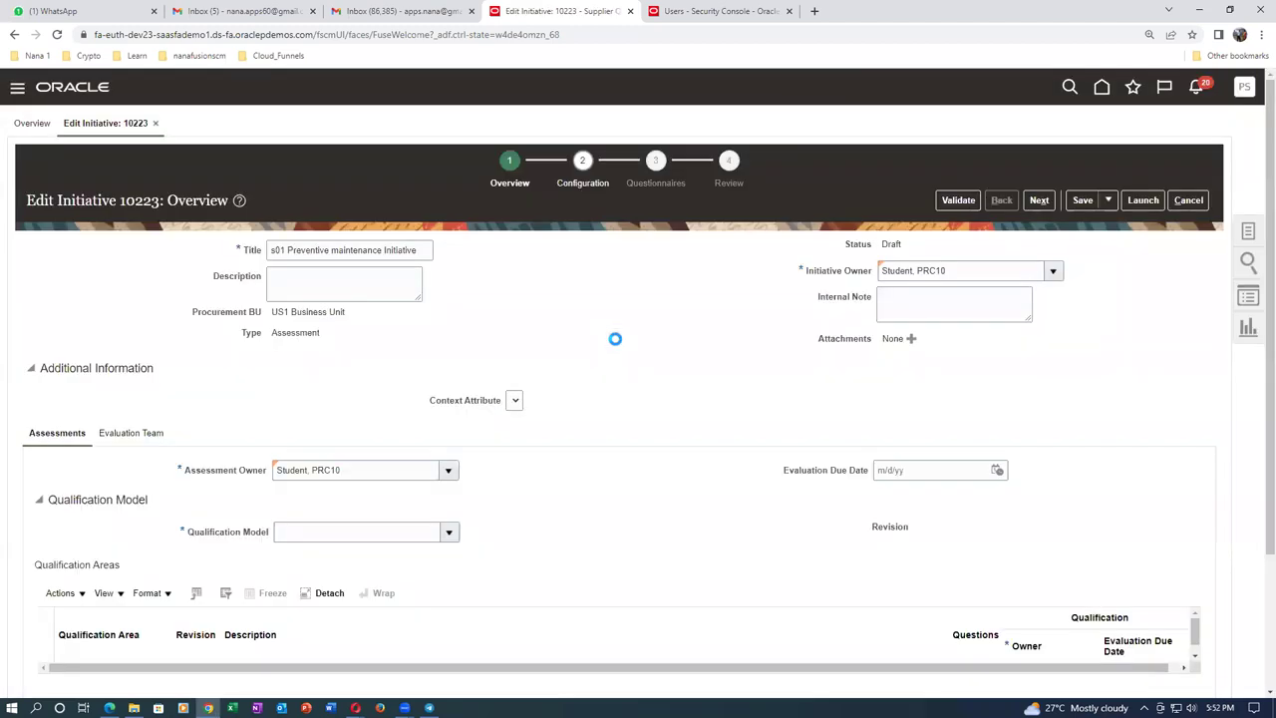
pyautogui.click(296, 280)
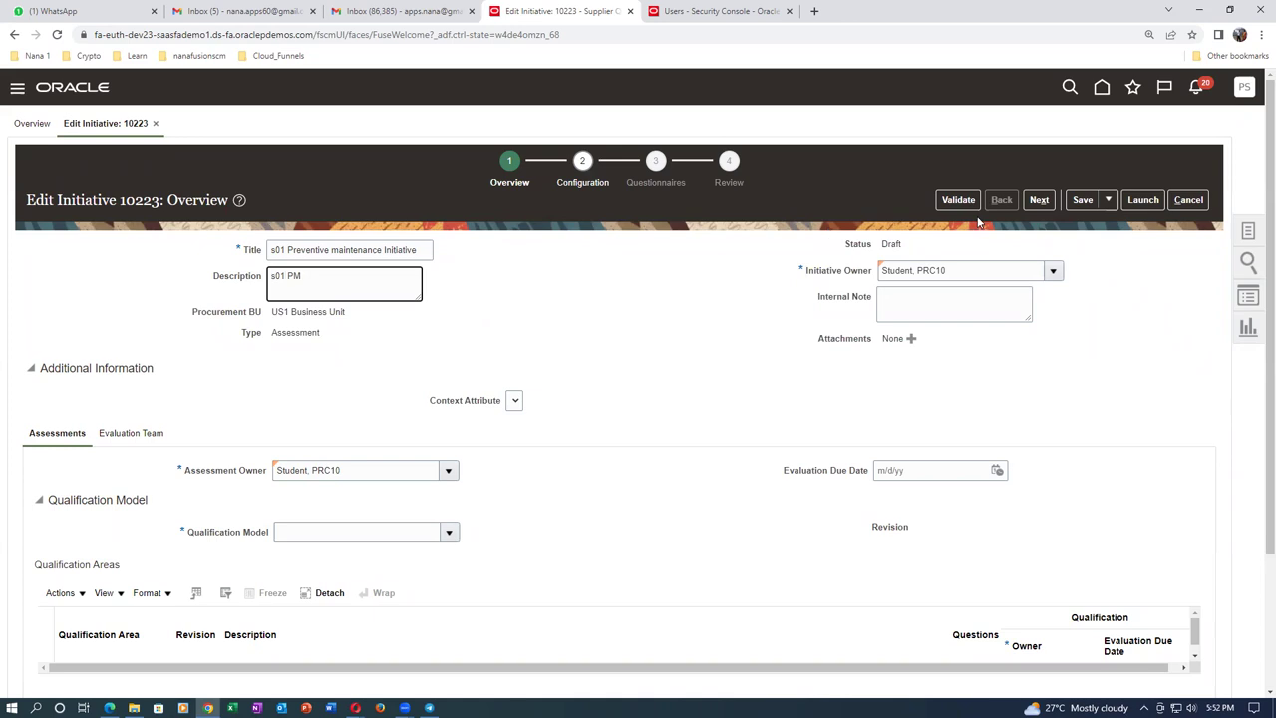
pyautogui.click(1084, 201)
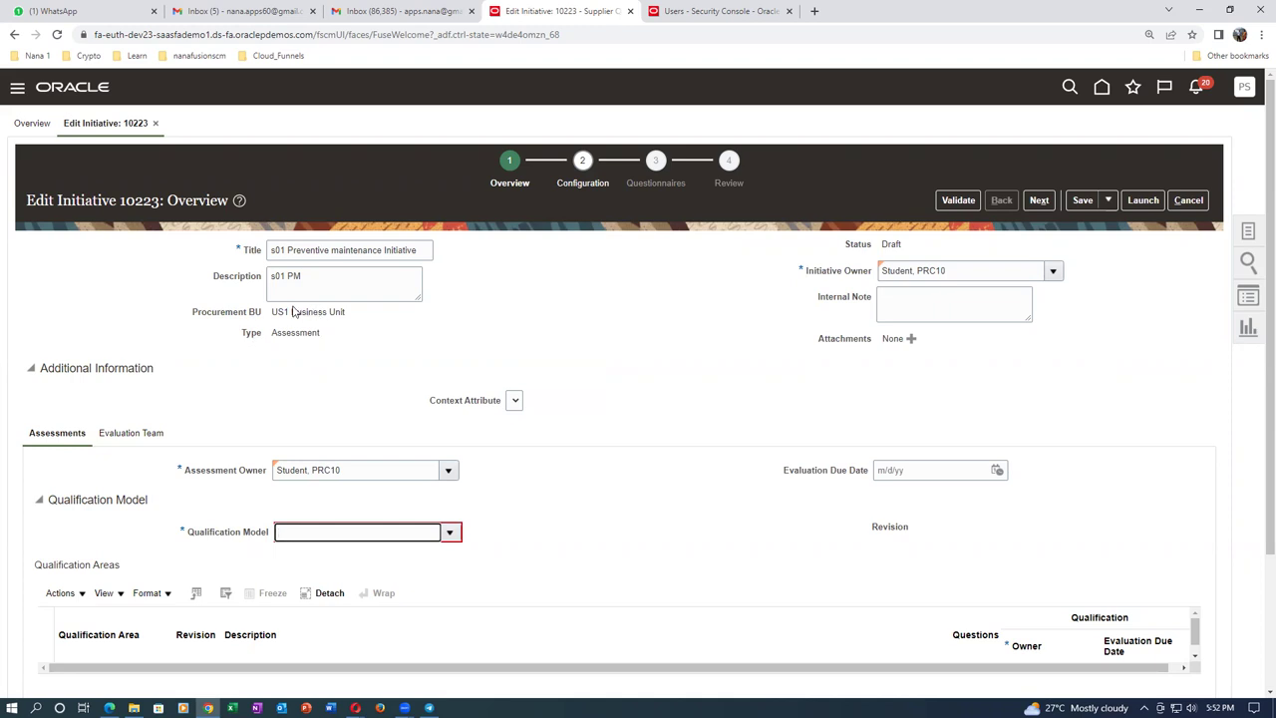
pyautogui.moveTo(119, 196); pyautogui.dragTo(162, 199)
pyautogui.click(454, 357)
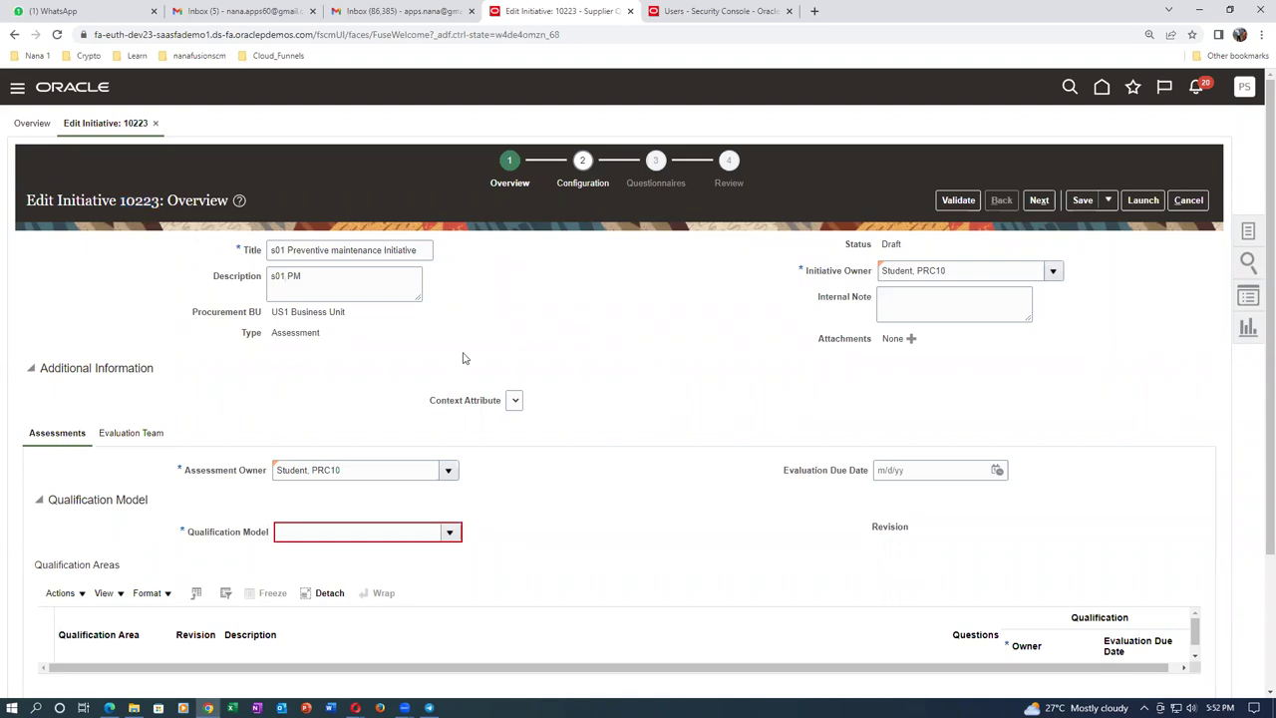
# - Choose Compliance for Sourcing Eligibility as the qualification model and save
pyautogui.click(450, 532)
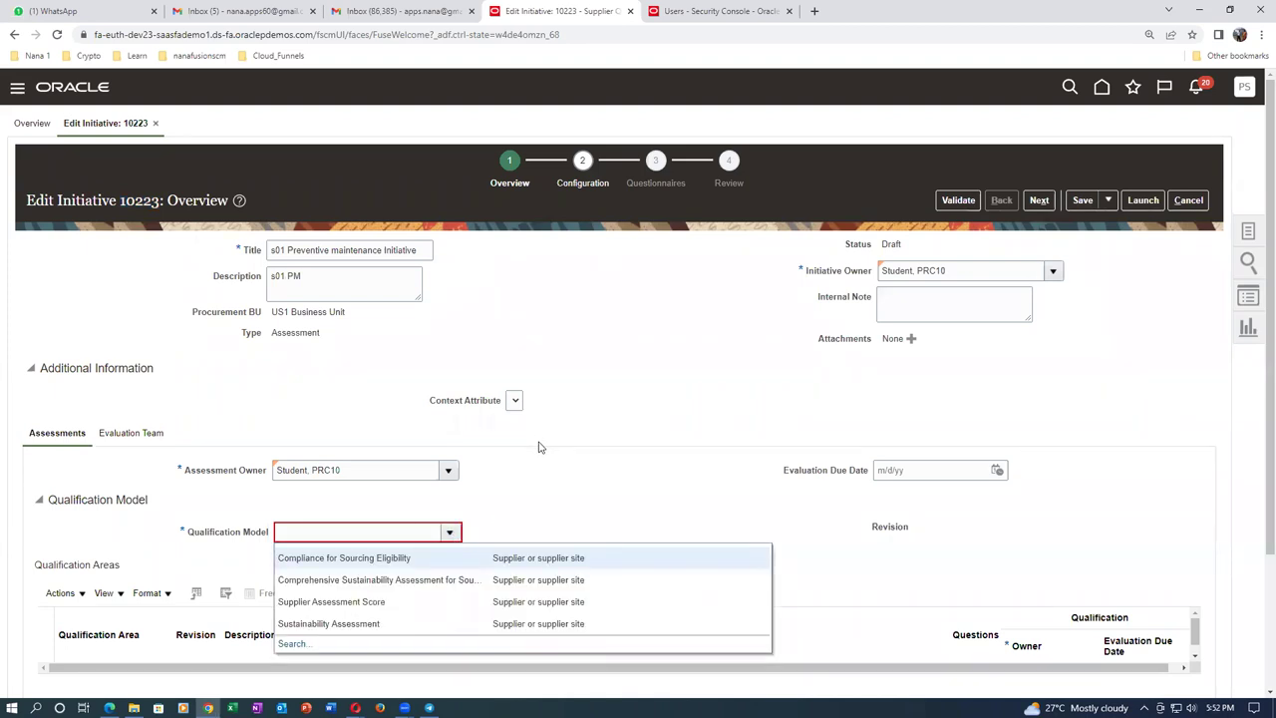
pyautogui.click(432, 558)
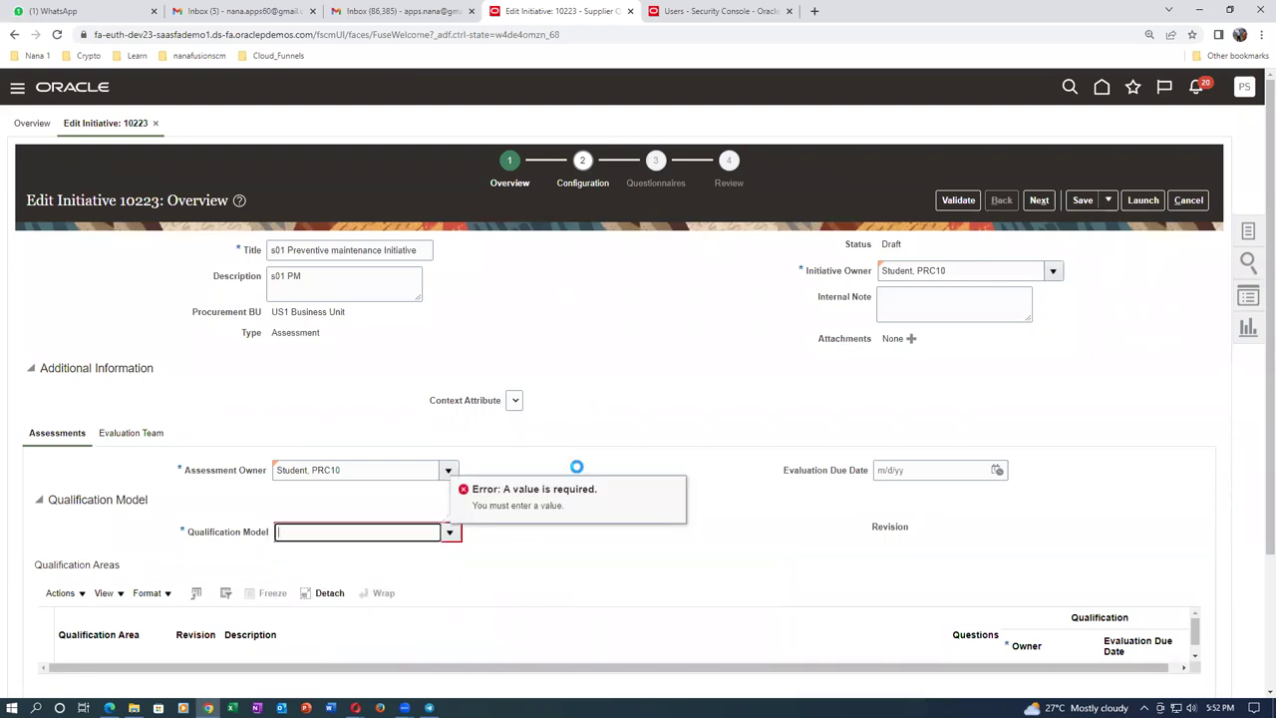
pyautogui.scroll(-2, 632, 336)
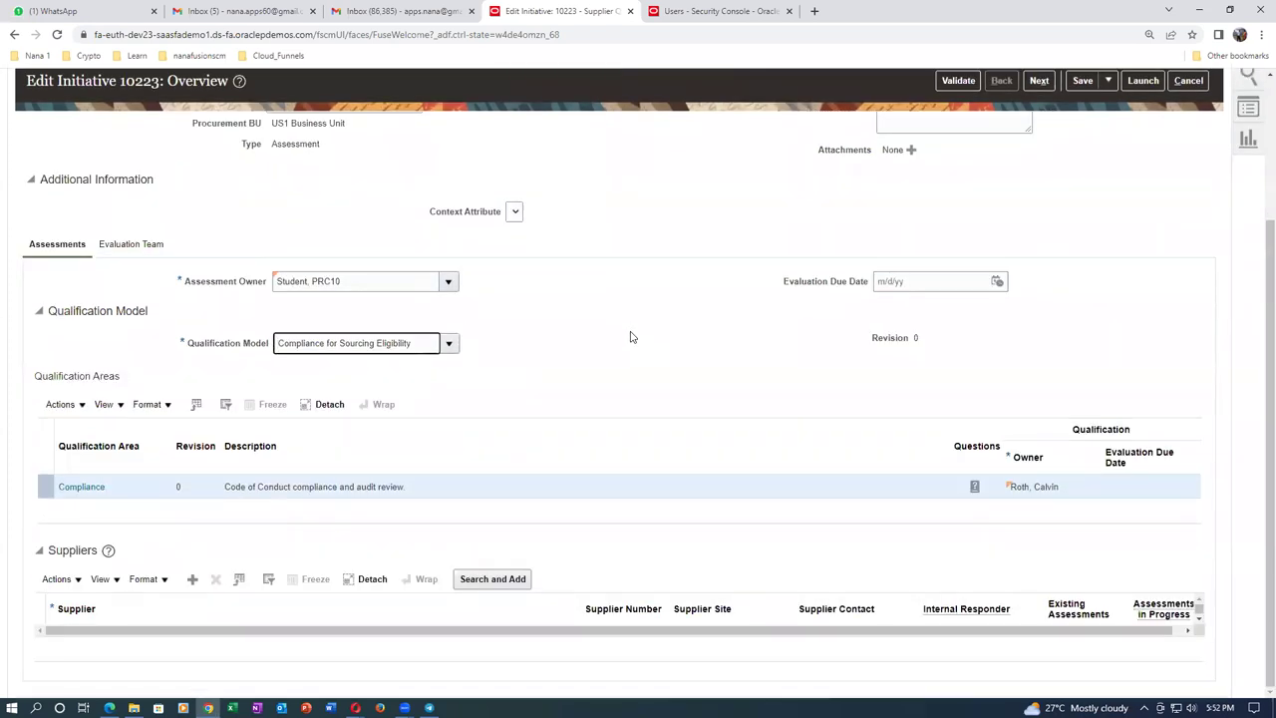
pyautogui.scroll(2, 632, 336)
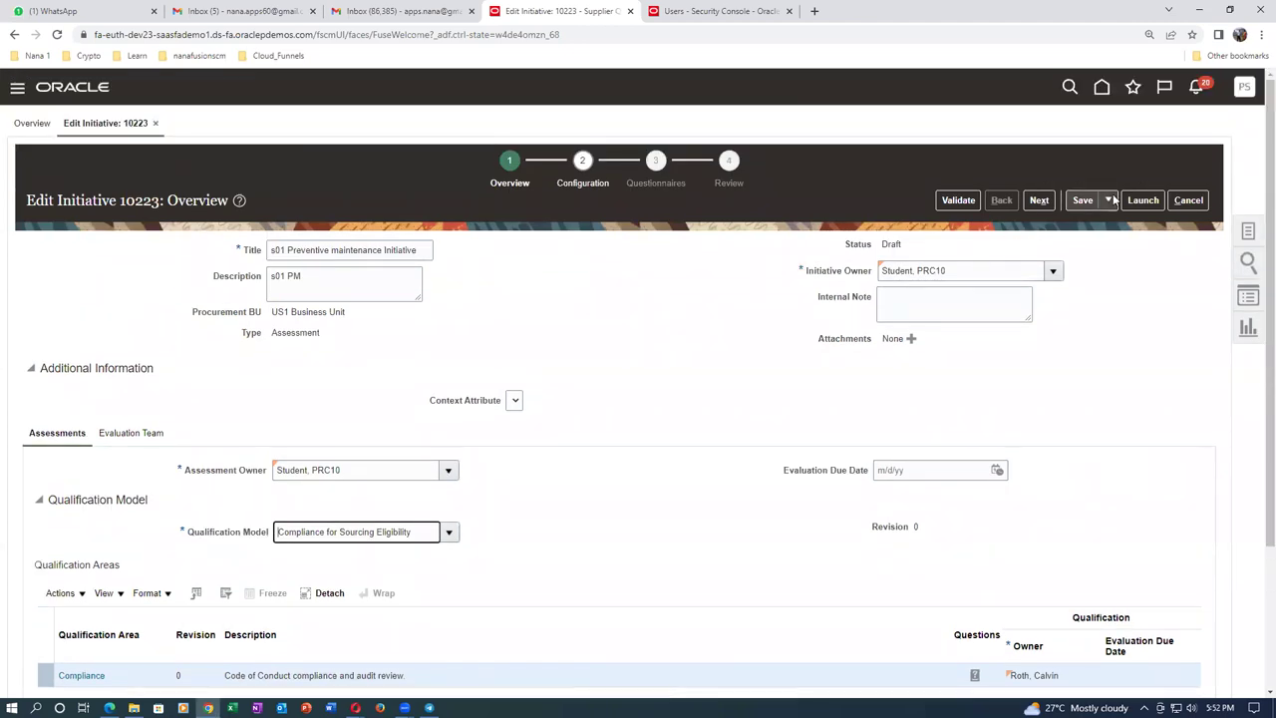
pyautogui.click(1080, 203)
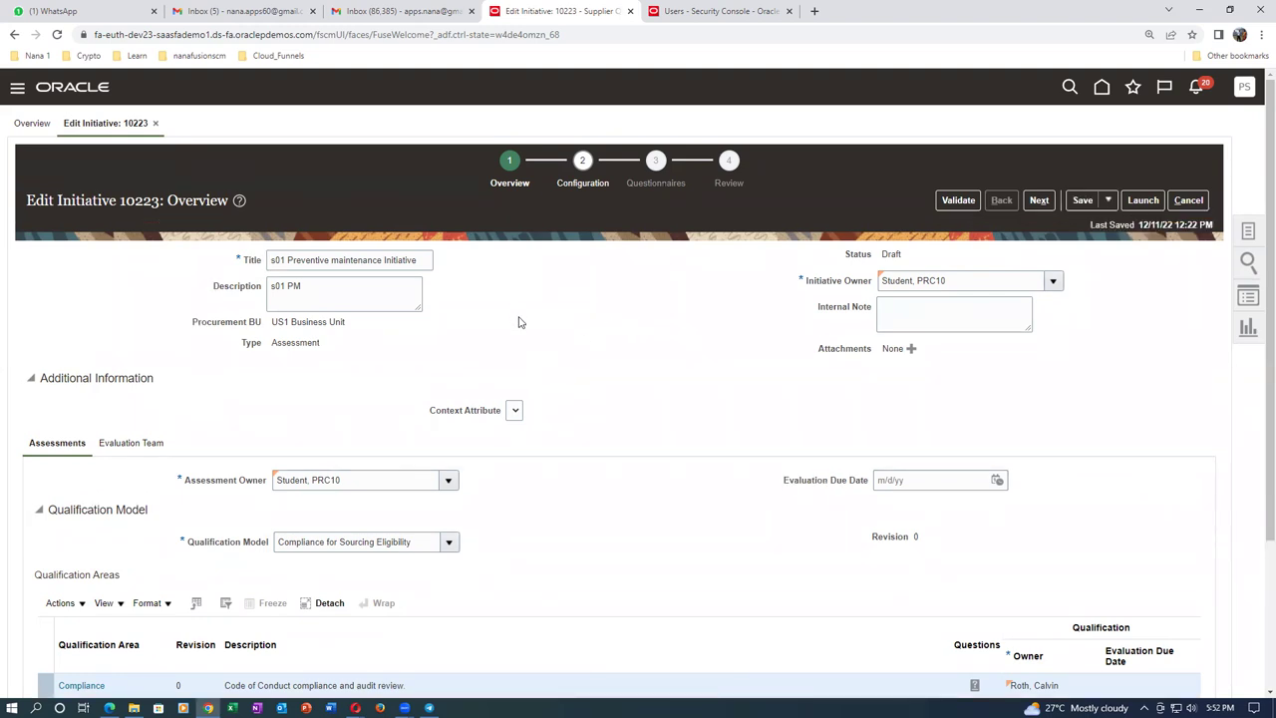
pyautogui.click(1107, 199)
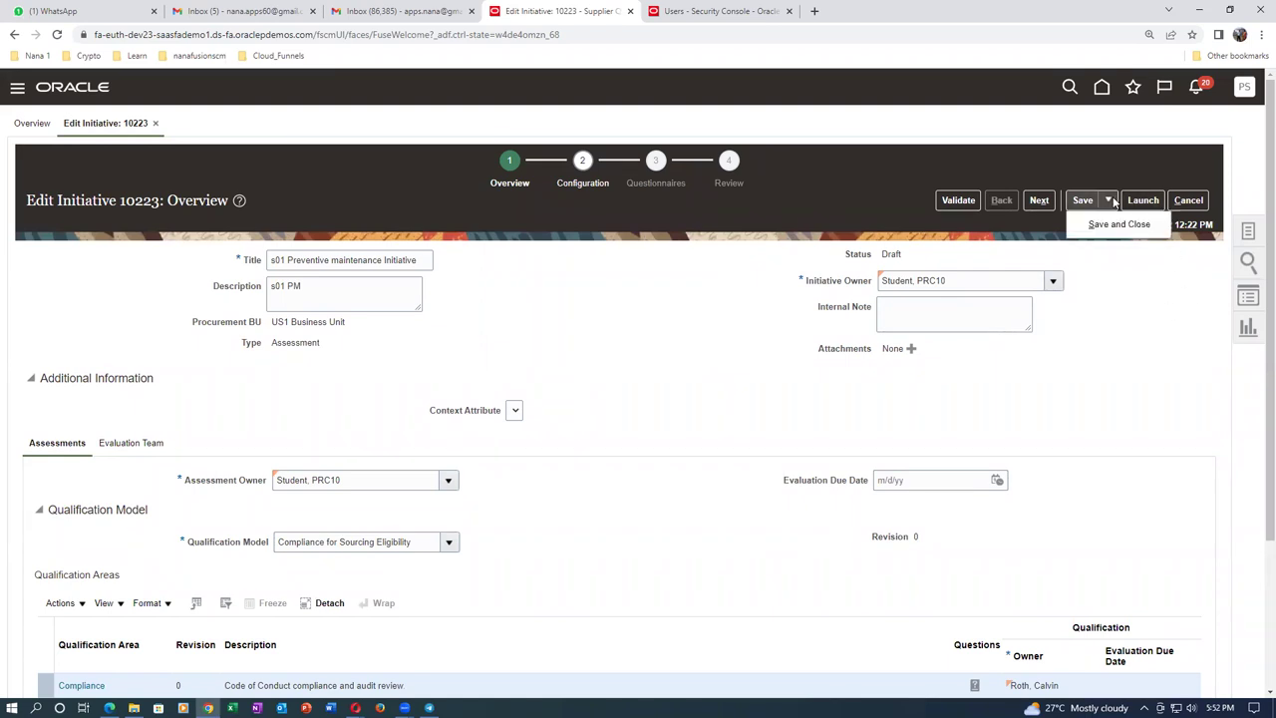
# - Save and close initiative 10223, then refresh the overview dashboard
pyautogui.click(1110, 224)
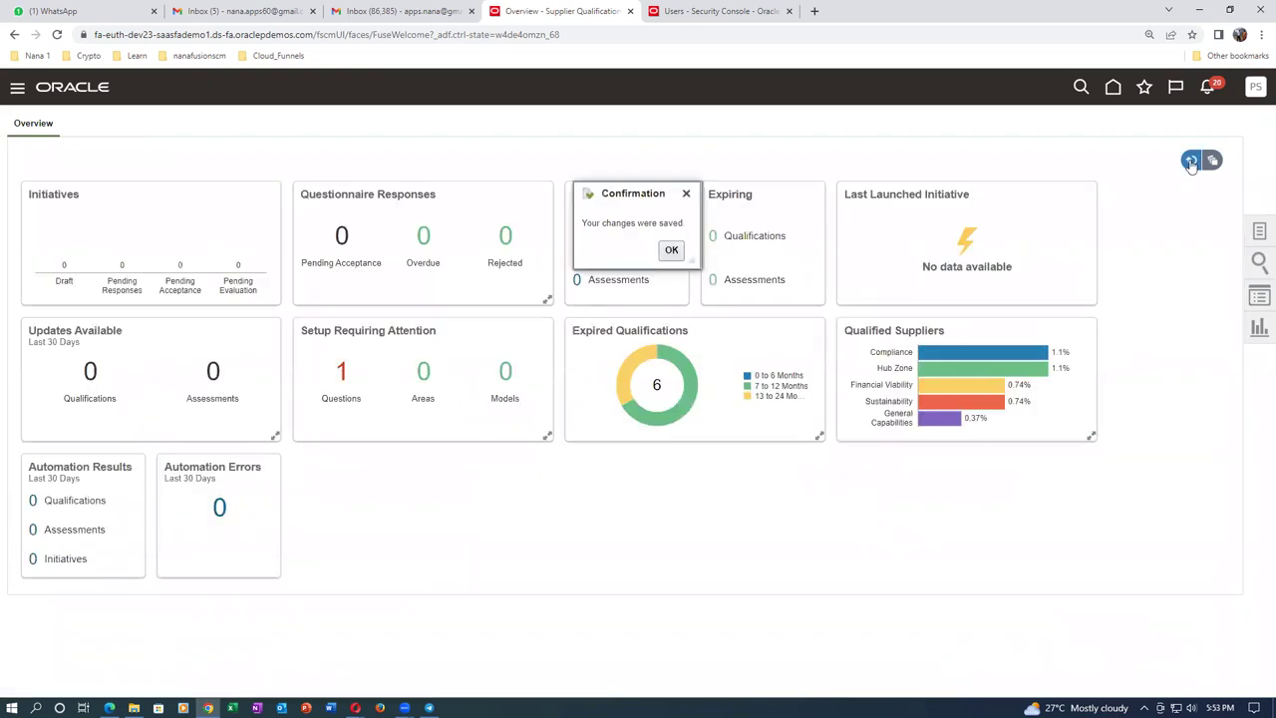
pyautogui.click(1190, 162)
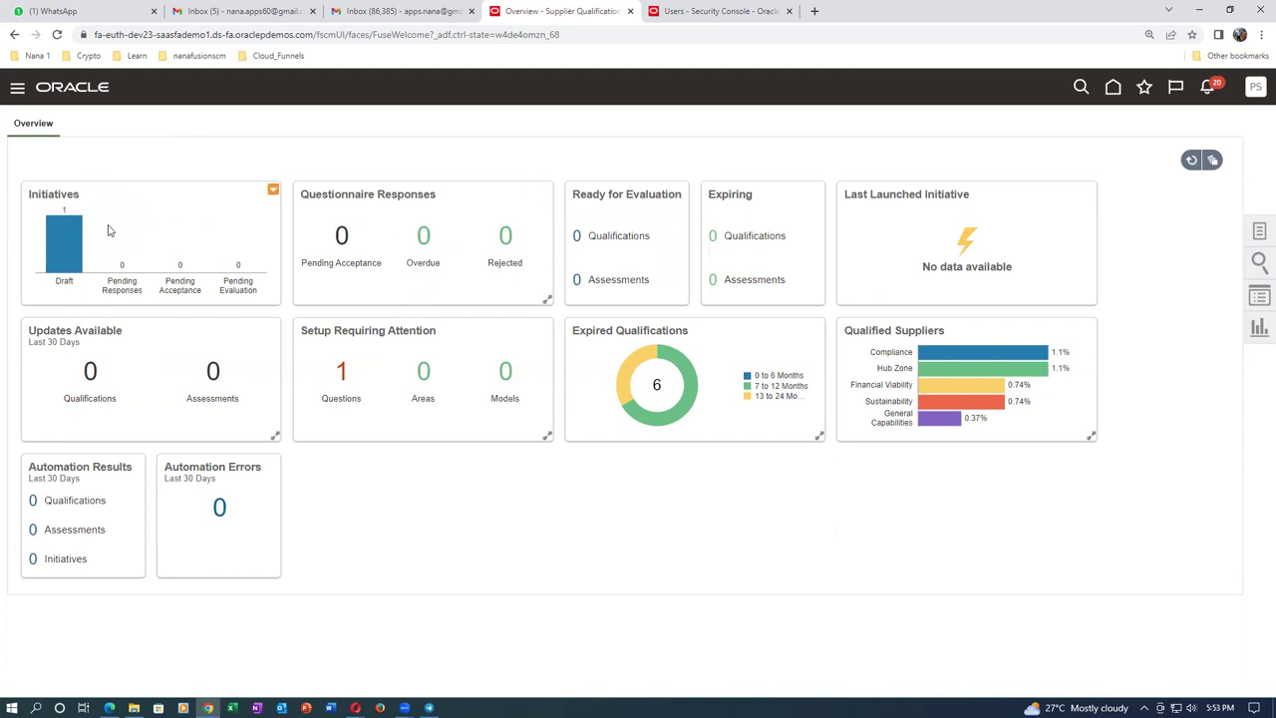
# - Open initiative 10223 for editing from the Draft initiatives list
pyautogui.moveTo(64, 243)
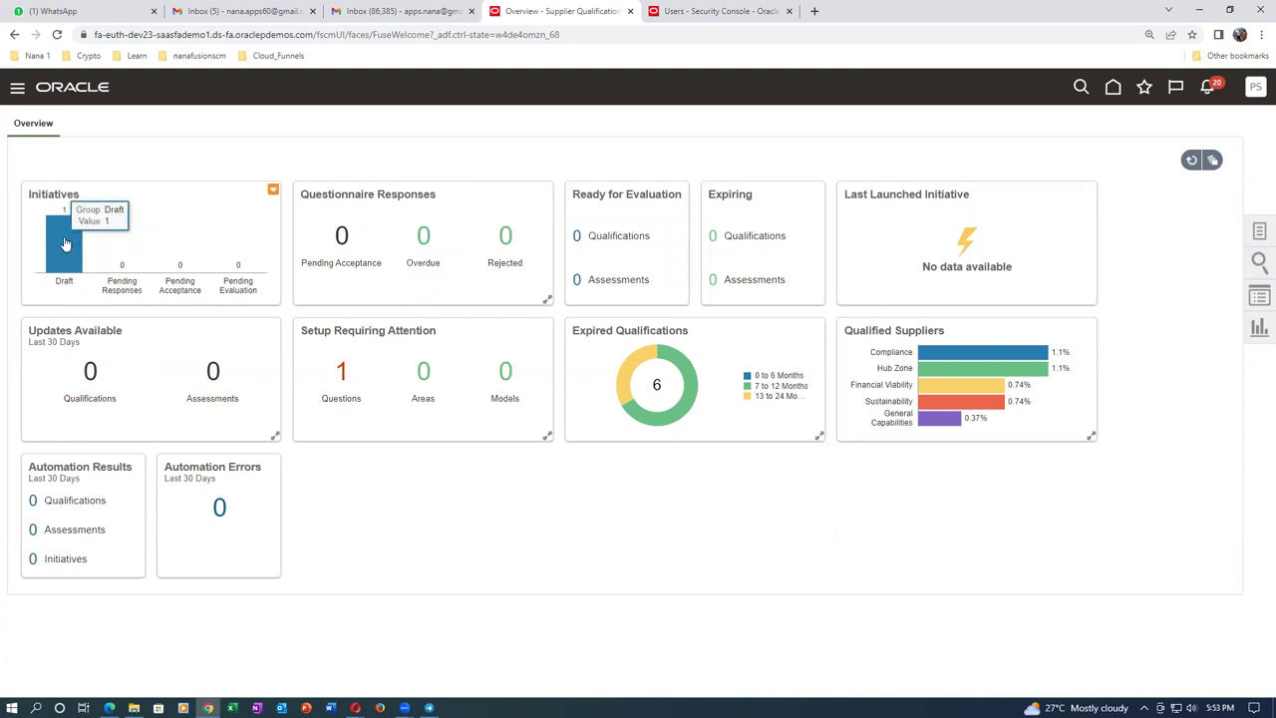
pyautogui.click(64, 243)
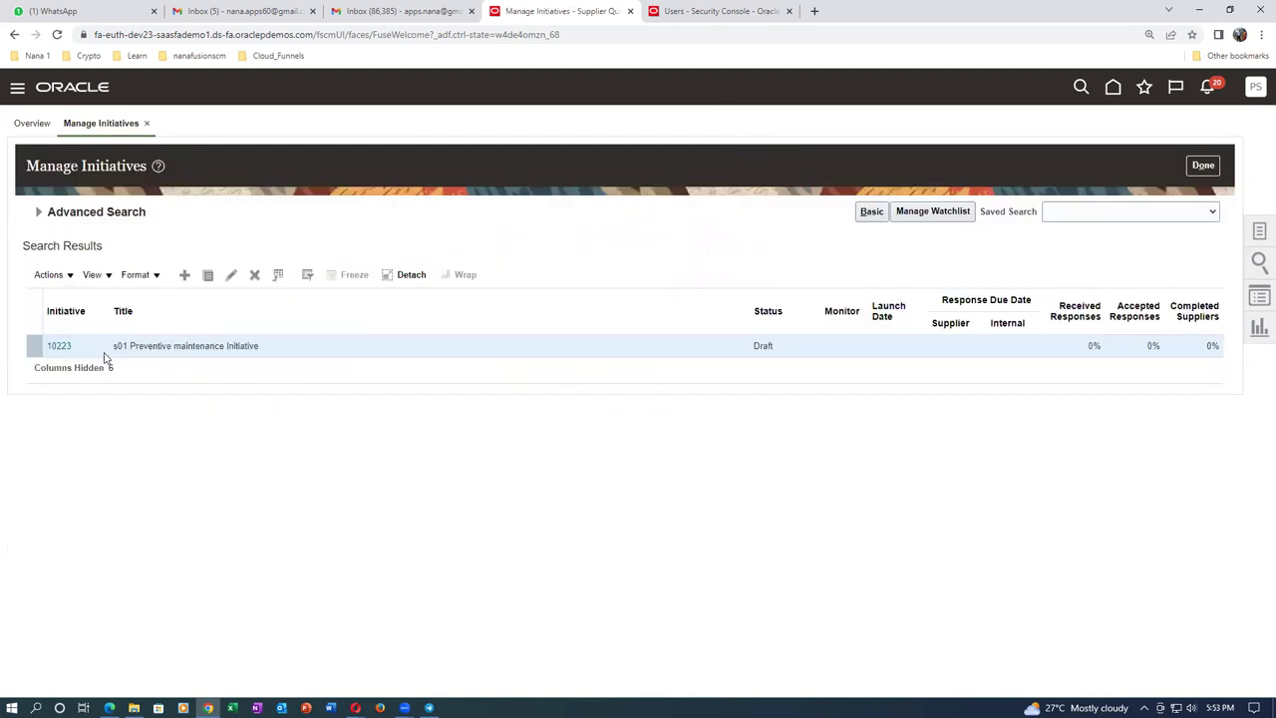
pyautogui.click(232, 275)
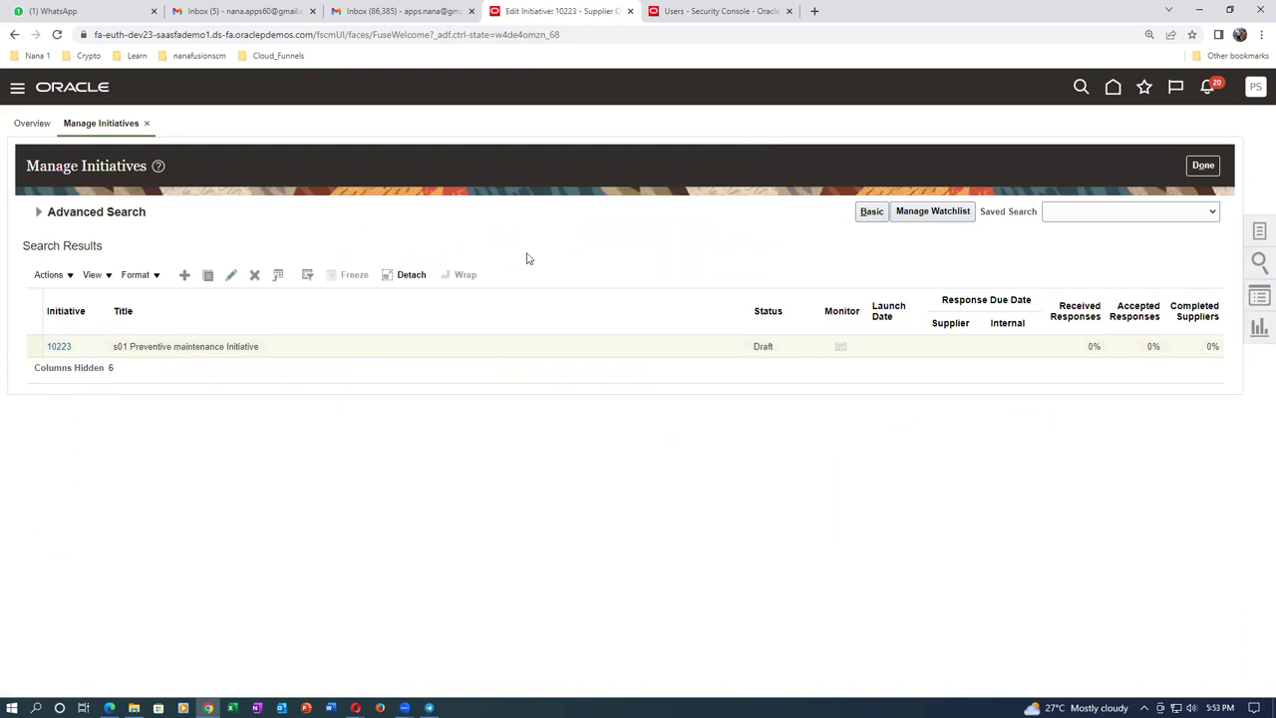
pyautogui.scroll(-2, 762, 330)
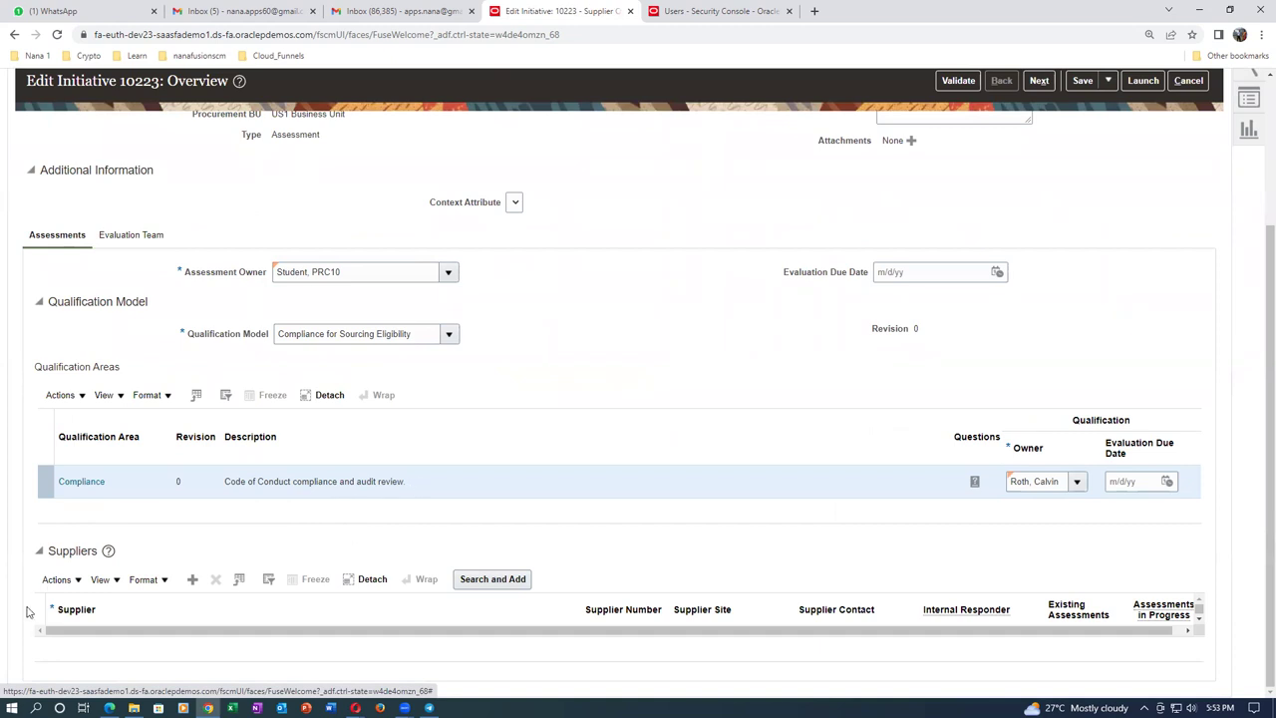
# - Search suppliers starting with 's01' and add s01_sup_1 to the initiative
pyautogui.click(479, 579)
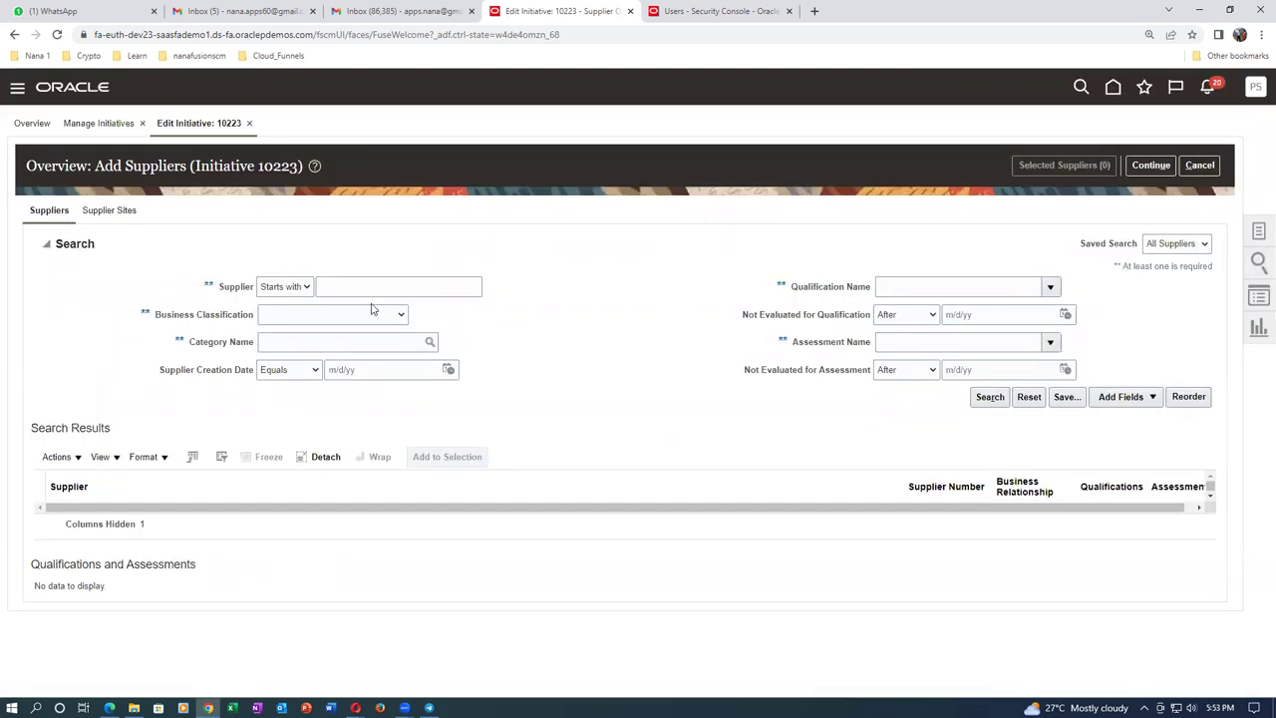
pyautogui.click(371, 284)
pyautogui.write('s01')
pyautogui.click(987, 398)
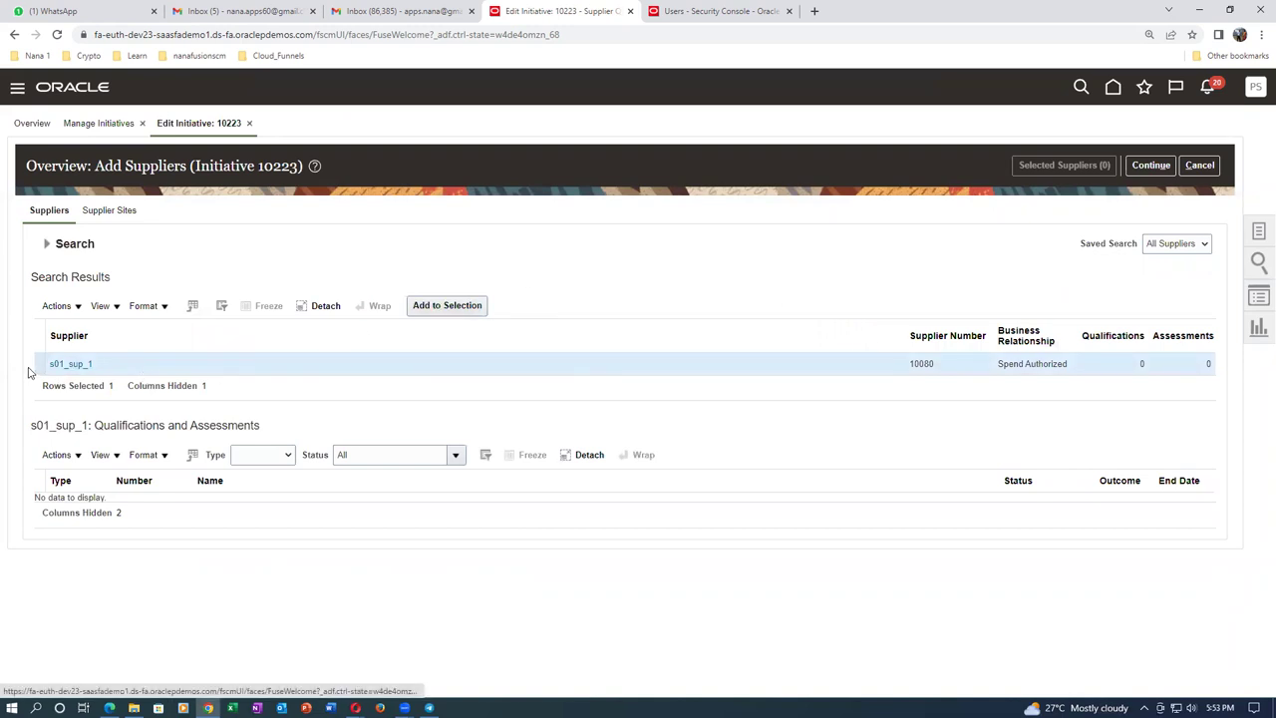
pyautogui.click(446, 305)
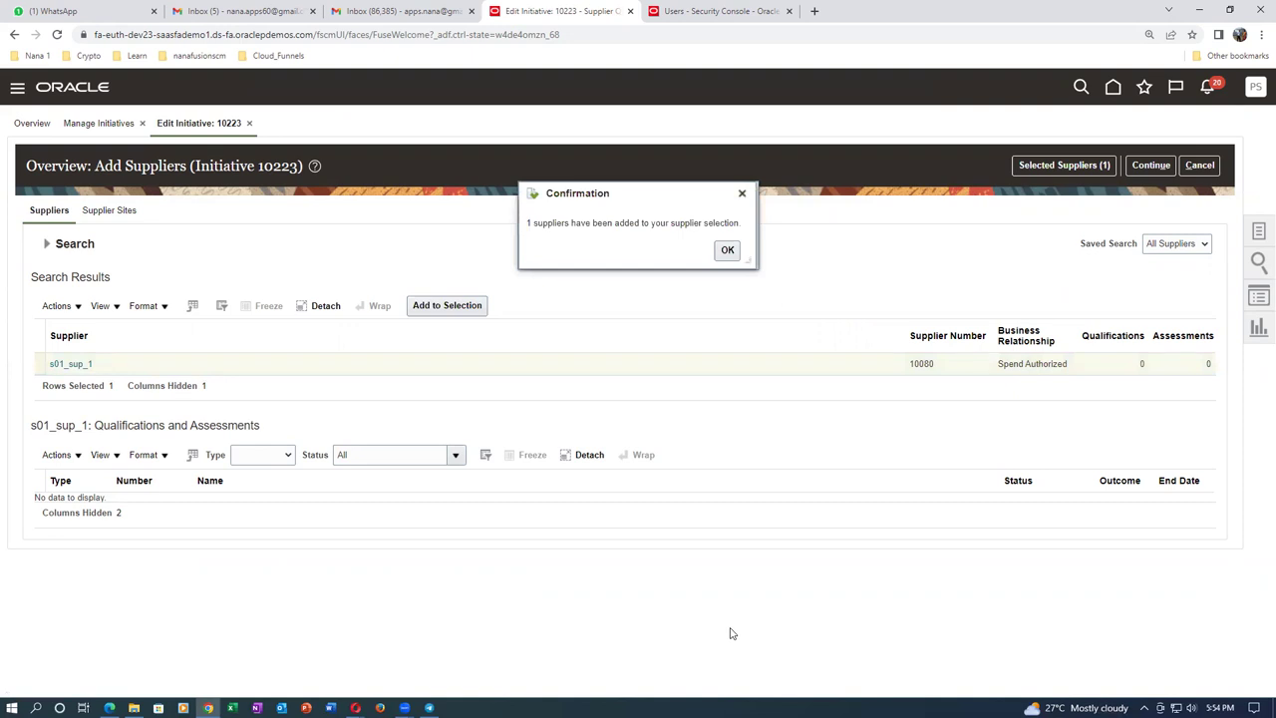
pyautogui.click(727, 250)
pyautogui.click(1164, 166)
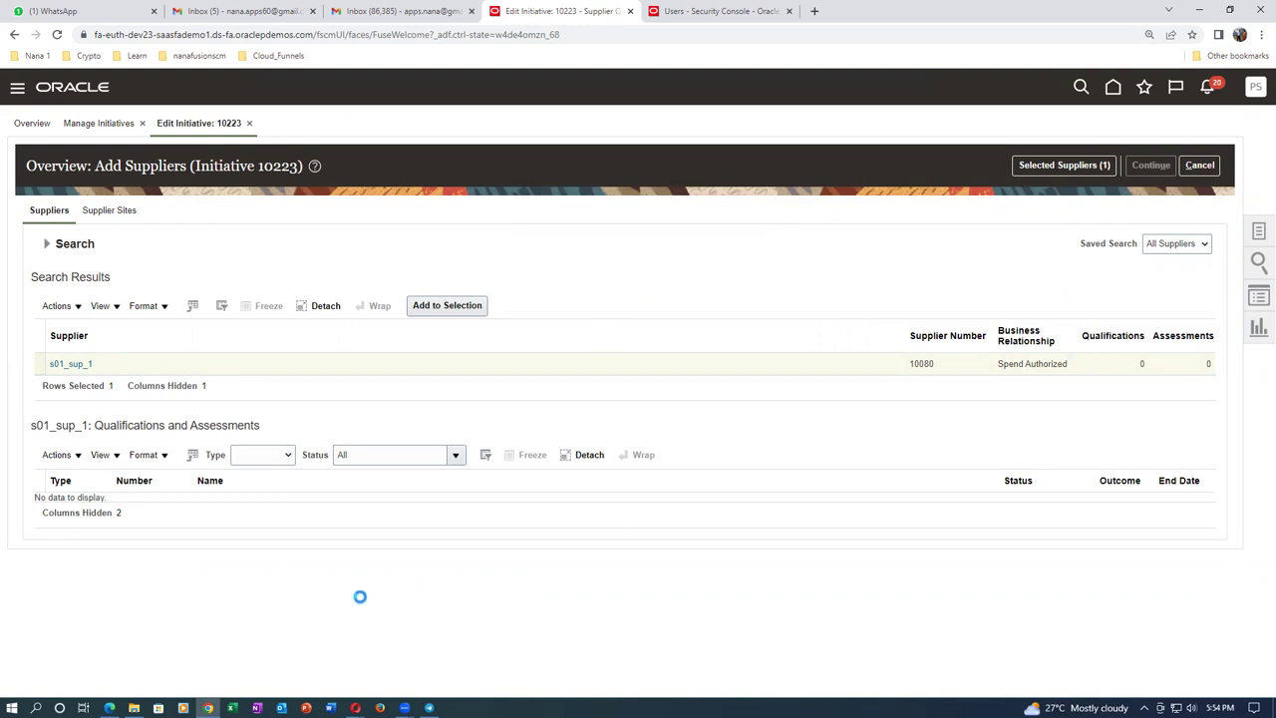
pyautogui.scroll(-2, 362, 594)
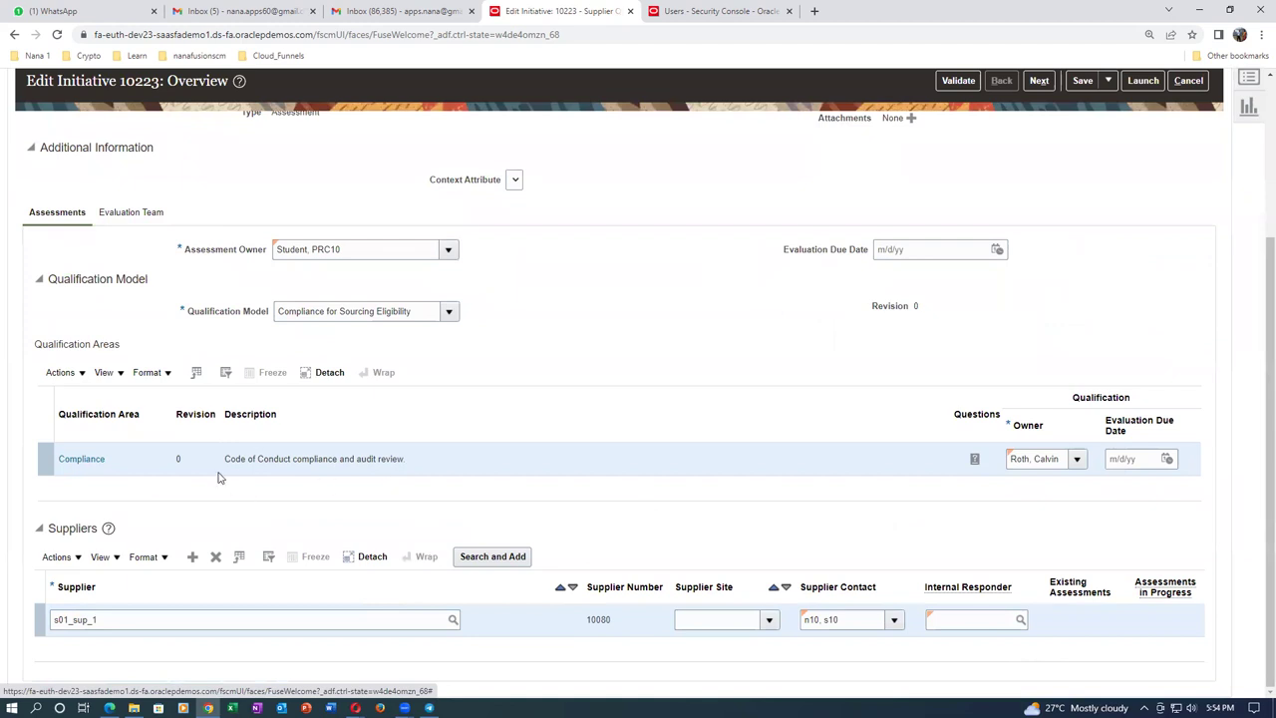
# - Set supplier s01_sup_1's site to Site 1
pyautogui.click(1077, 460)
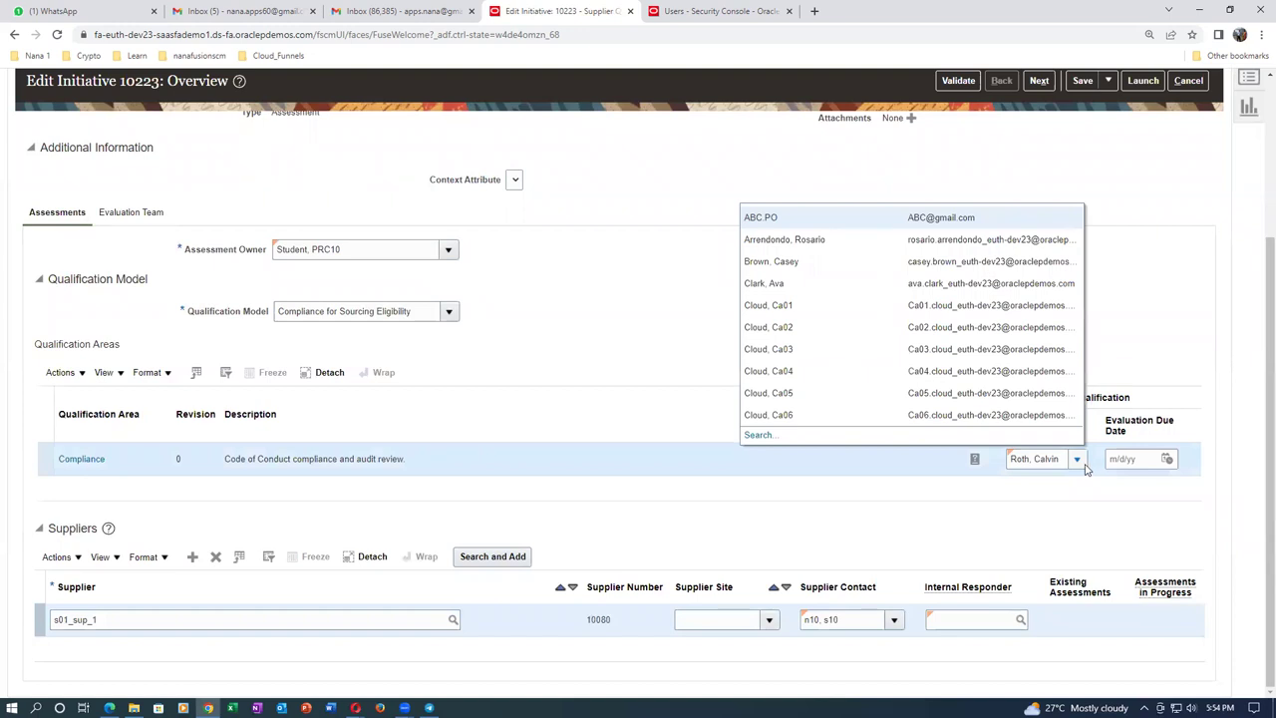
pyautogui.click(611, 303)
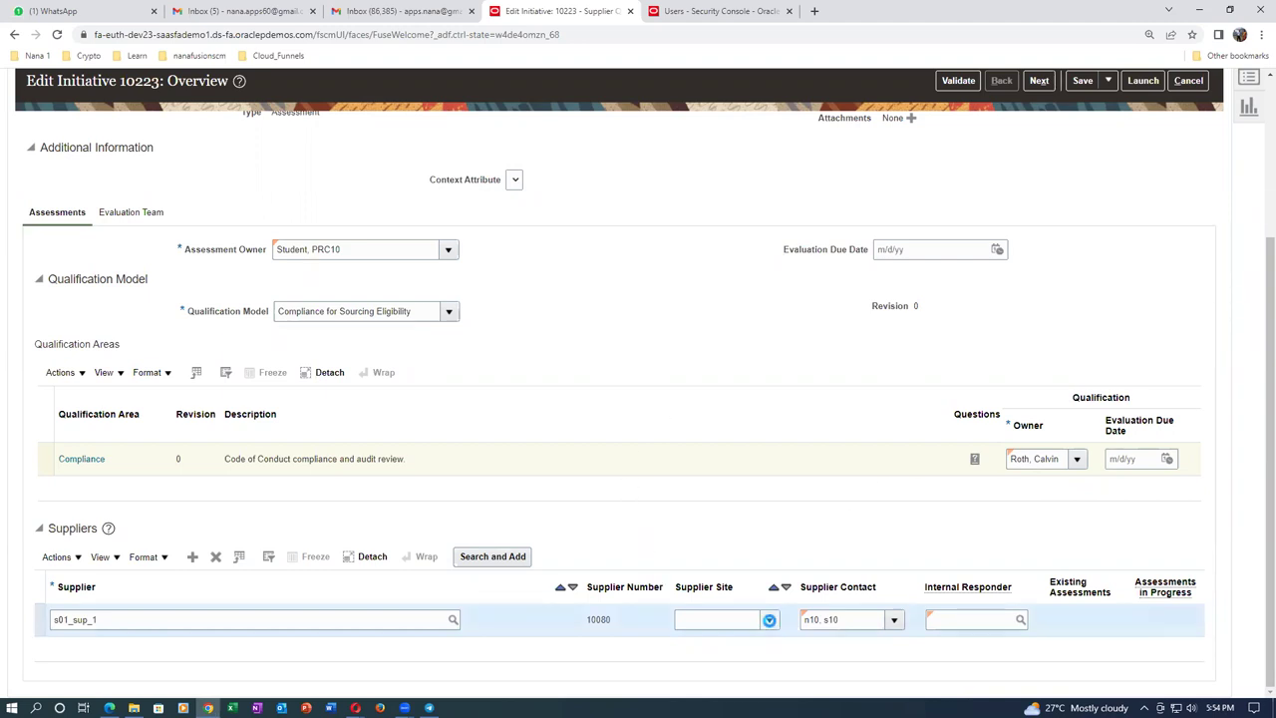
pyautogui.click(768, 620)
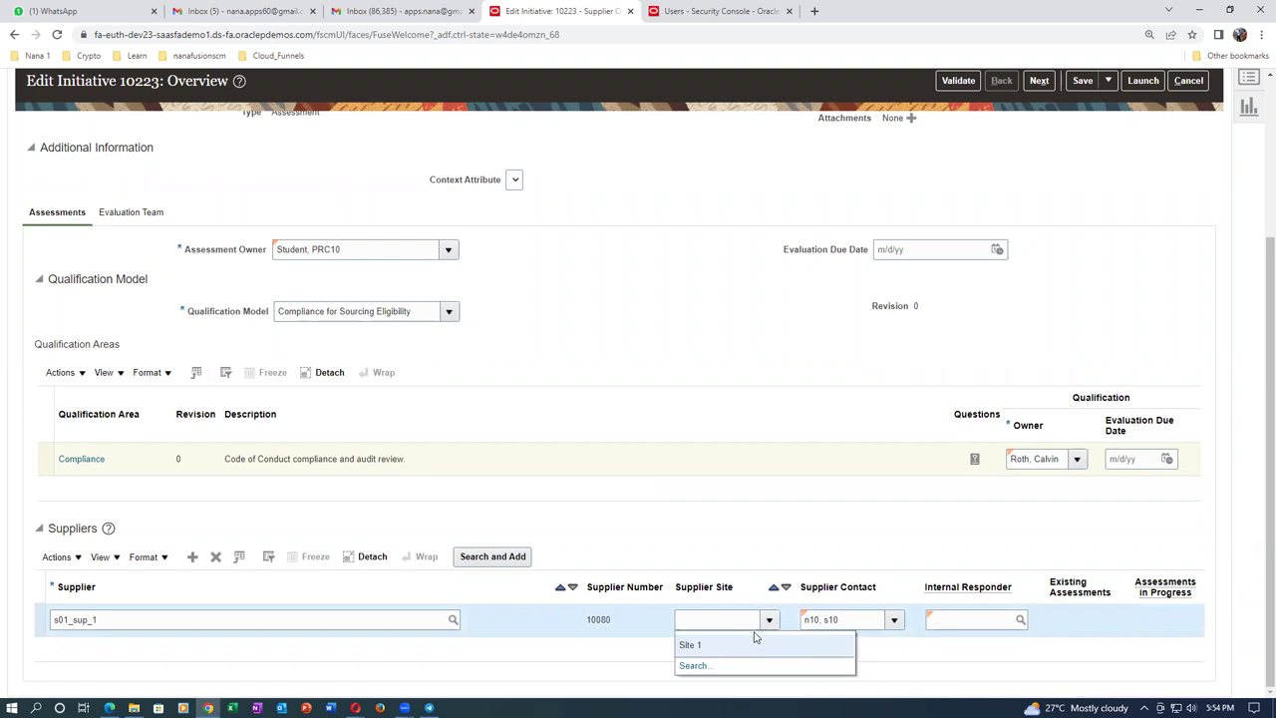
pyautogui.click(749, 638)
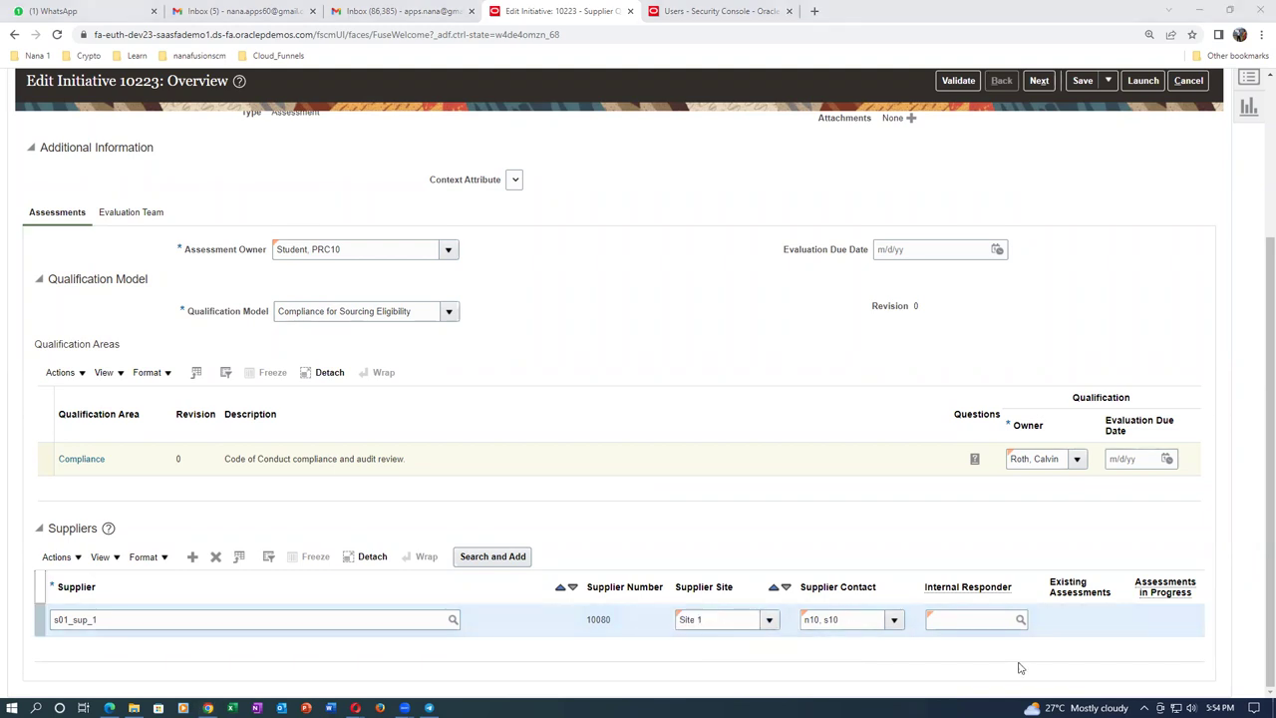
# - Search for and assign the internal responder, then save the initiative
pyautogui.click(967, 620)
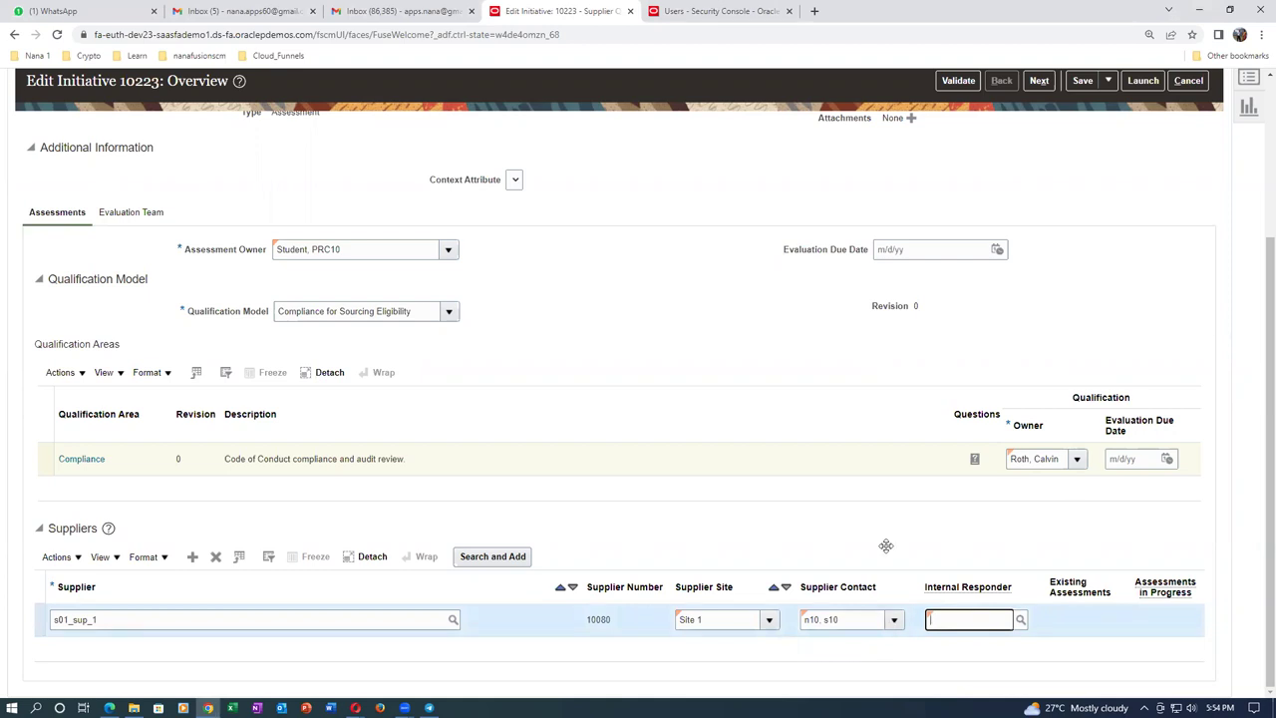
pyautogui.hotkey('alt', 'Tab')
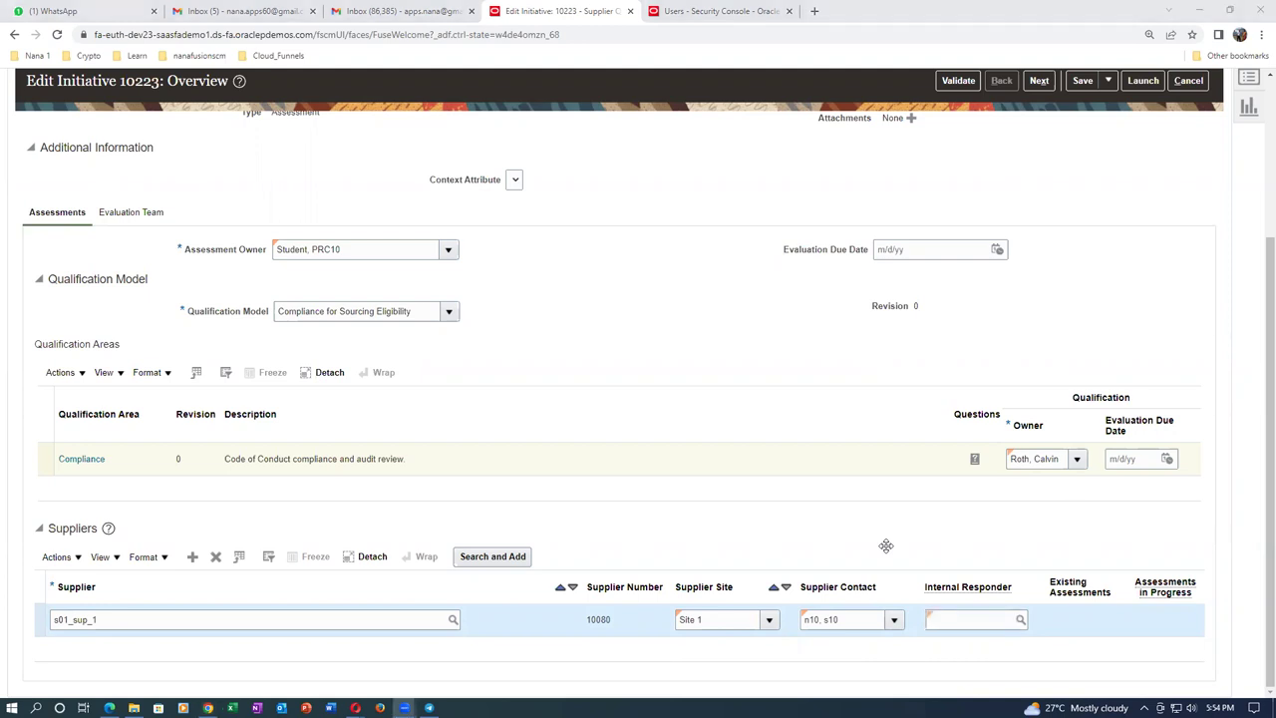
pyautogui.click(954, 623)
pyautogui.write('studentt prc11')
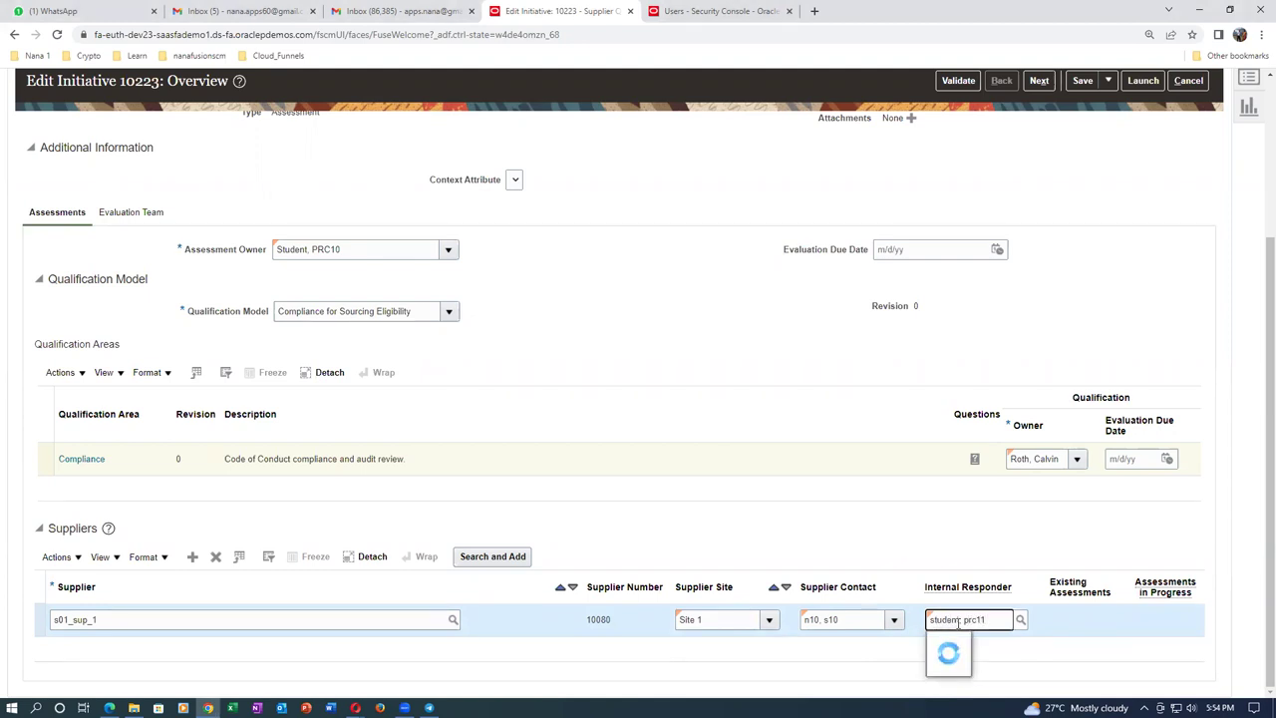
pyautogui.click(1001, 643)
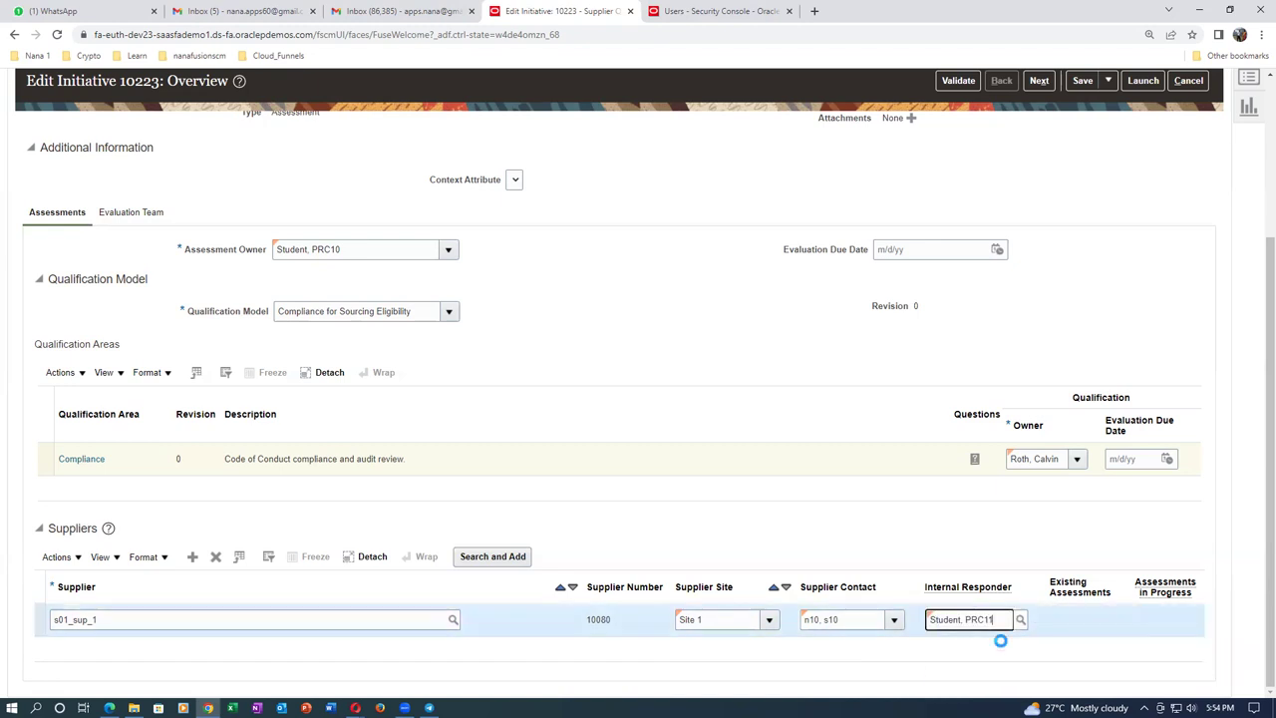
pyautogui.click(800, 536)
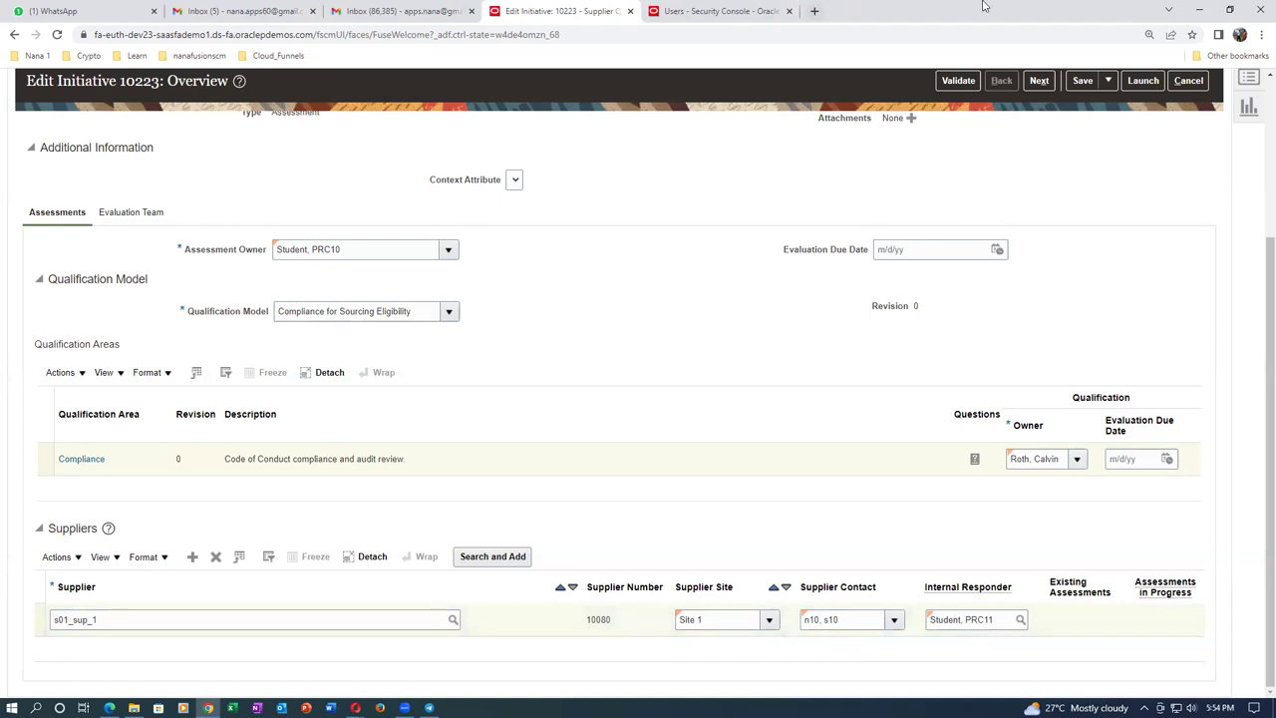
pyautogui.click(1082, 79)
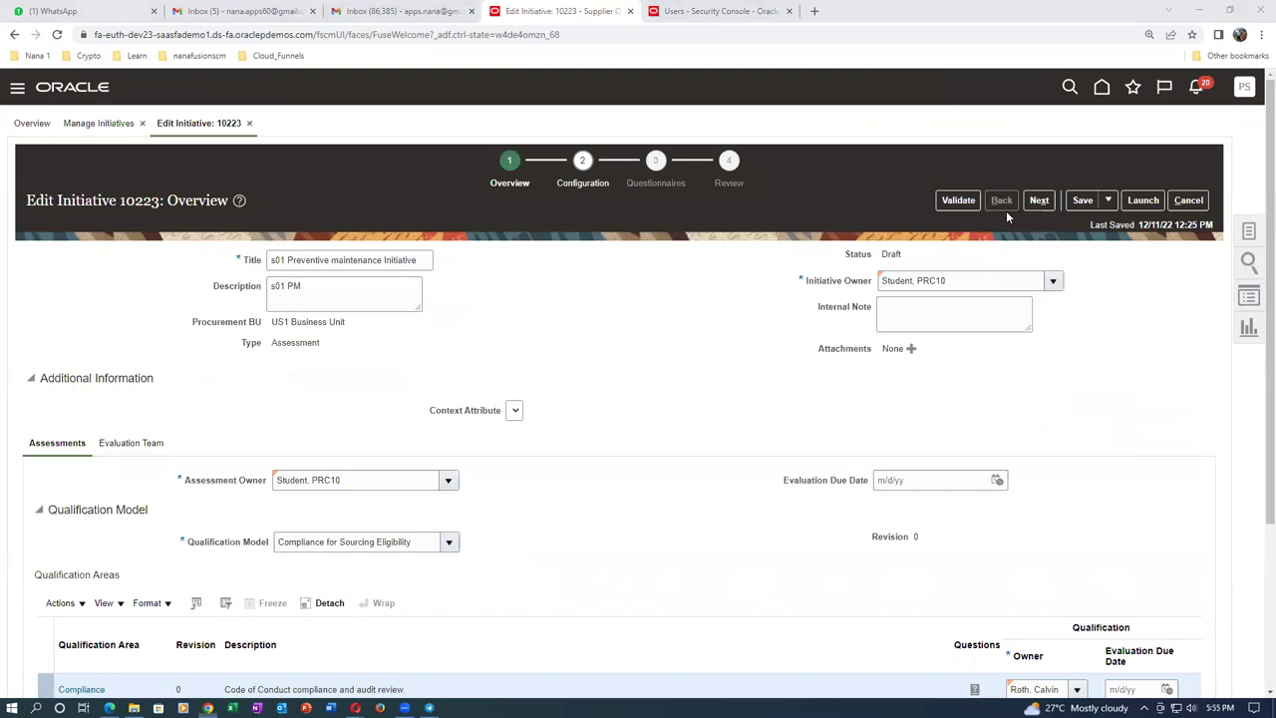
# - Set the Compliance qualification's evaluation due date to 12/15/22 and save
pyautogui.scroll(-2, 1039, 606)
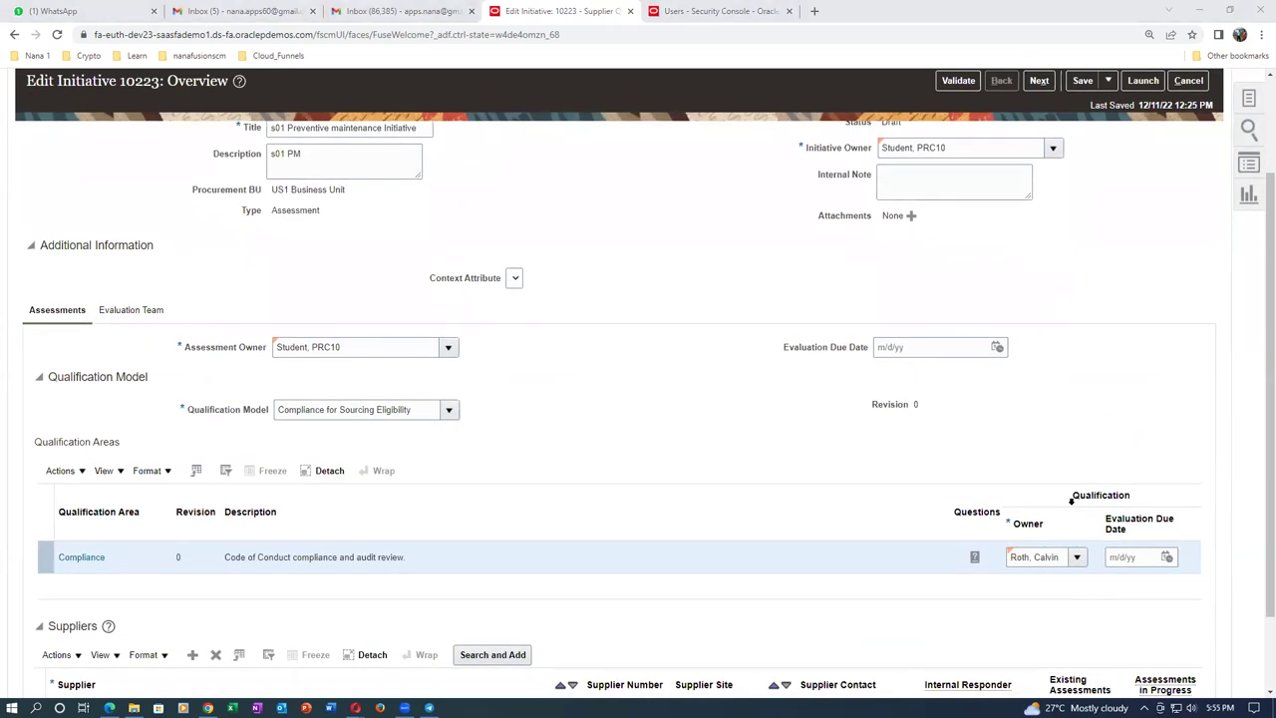
pyautogui.click(1168, 560)
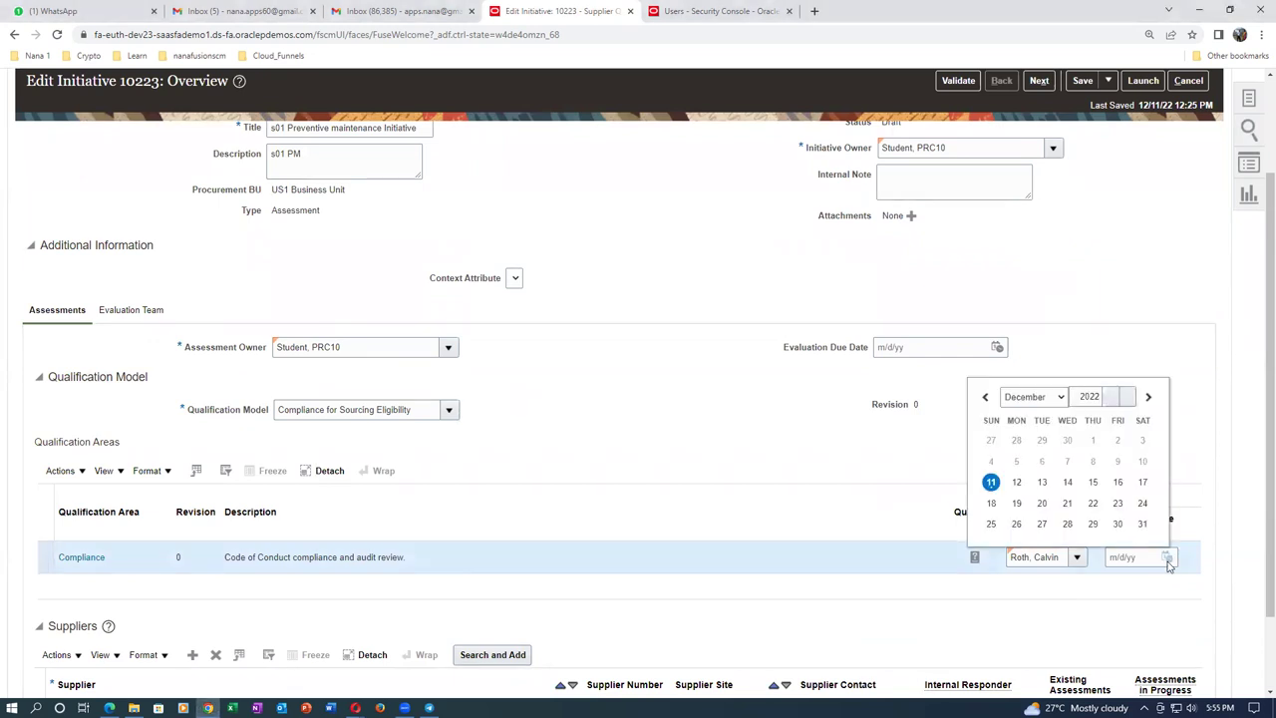
pyautogui.click(1092, 481)
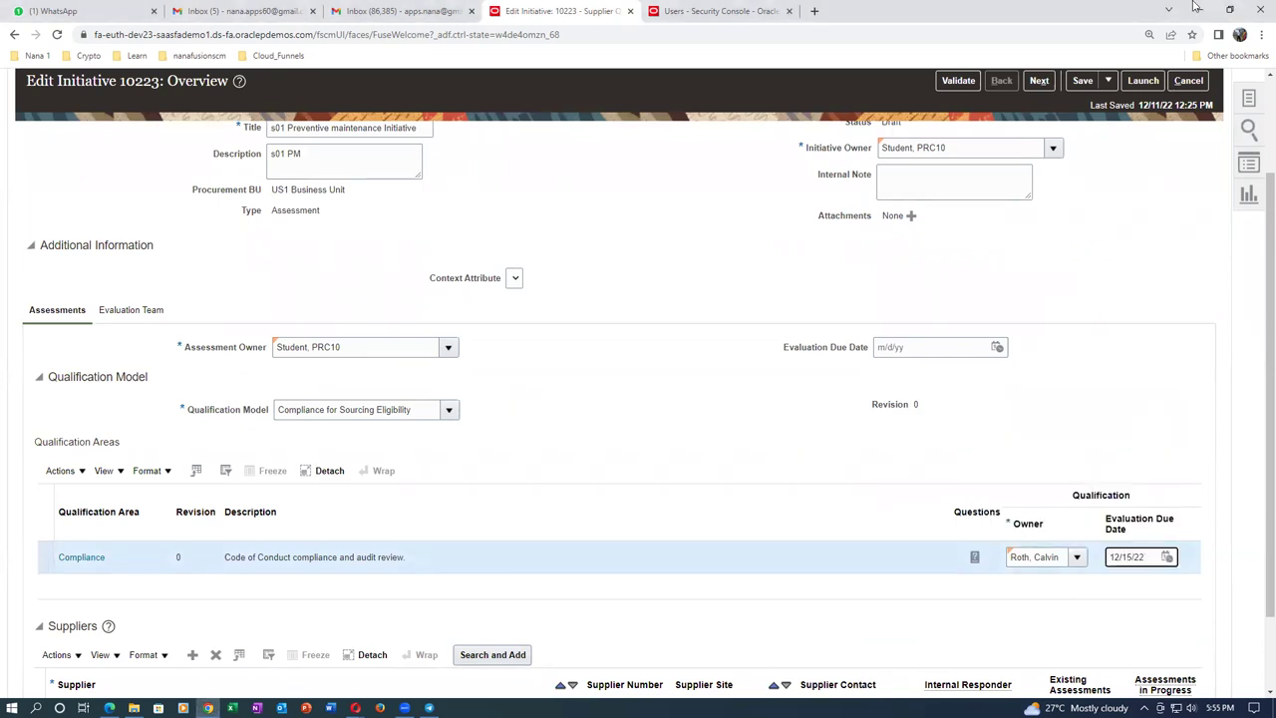
pyautogui.click(1082, 80)
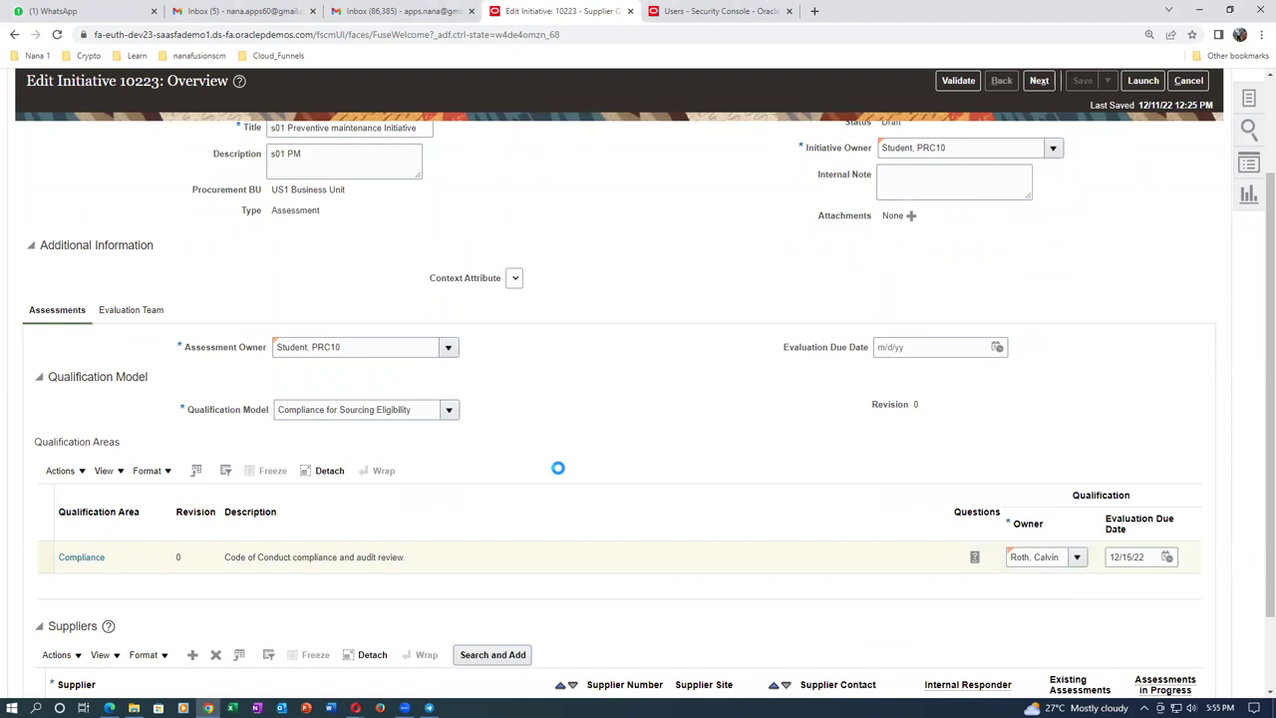
# - View the initiative's Evaluation Team members
pyautogui.scroll(-1, 560, 470)
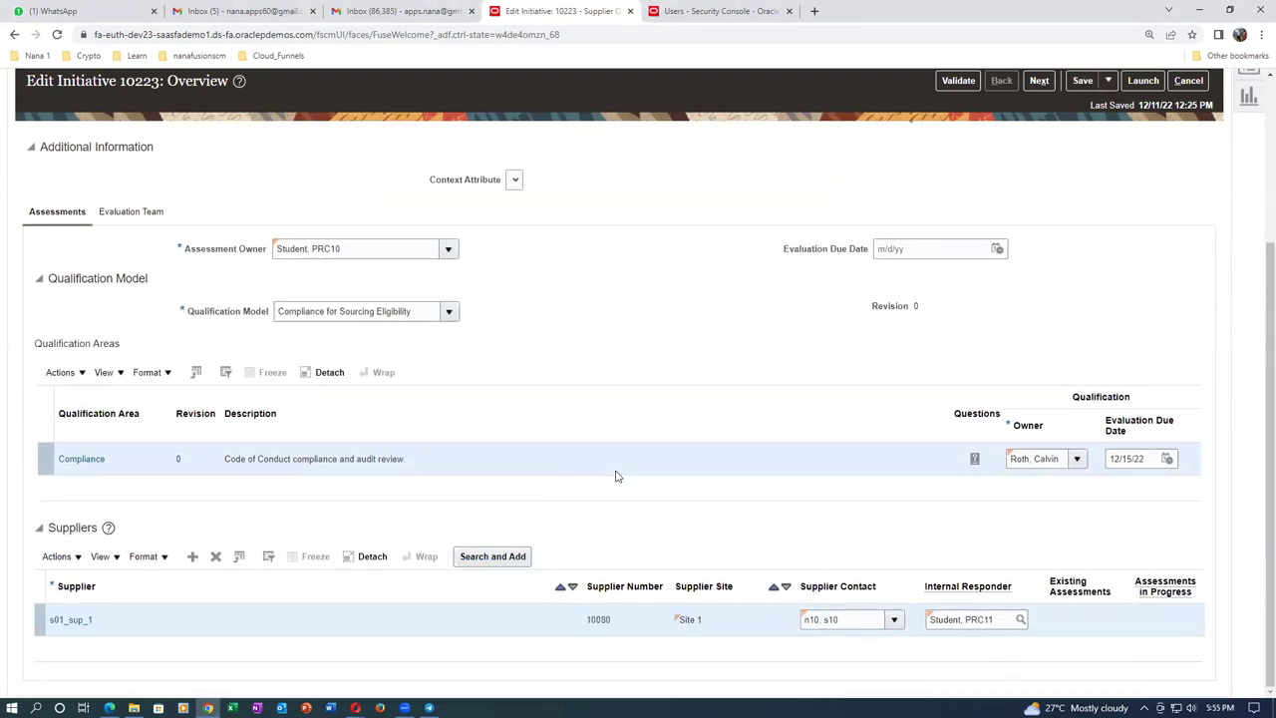
pyautogui.scroll(2, 614, 477)
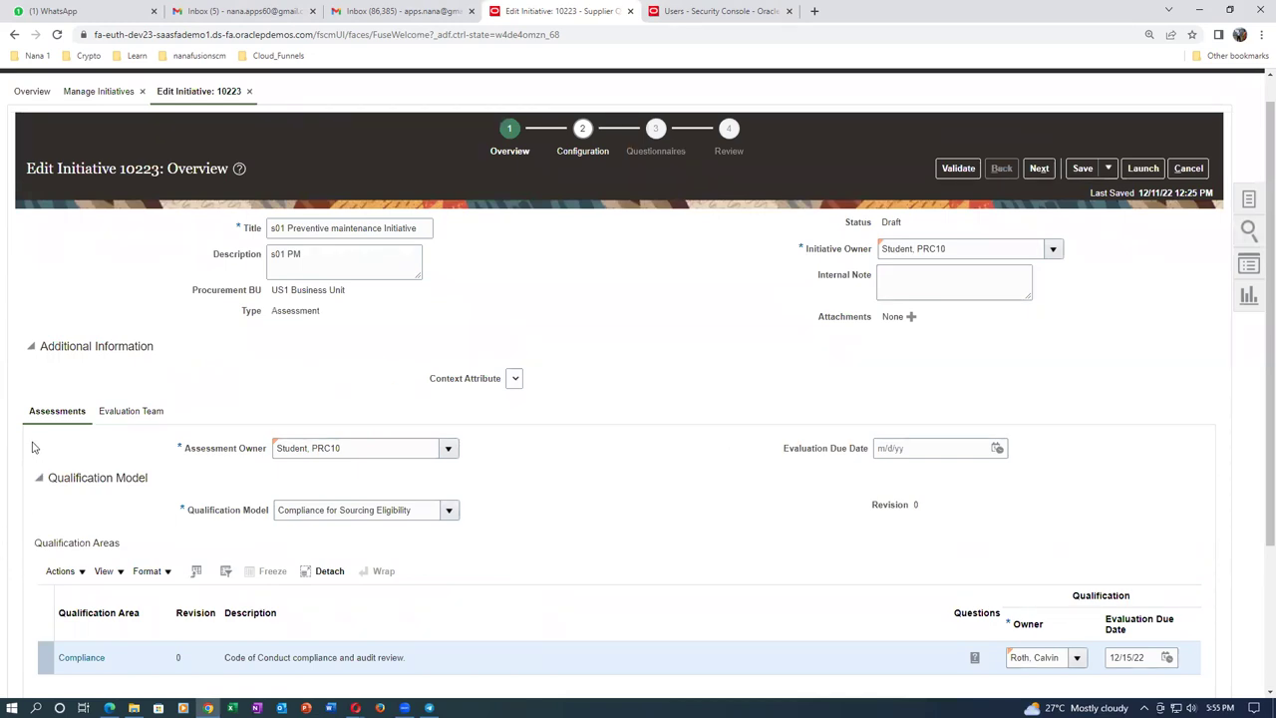
pyautogui.click(140, 415)
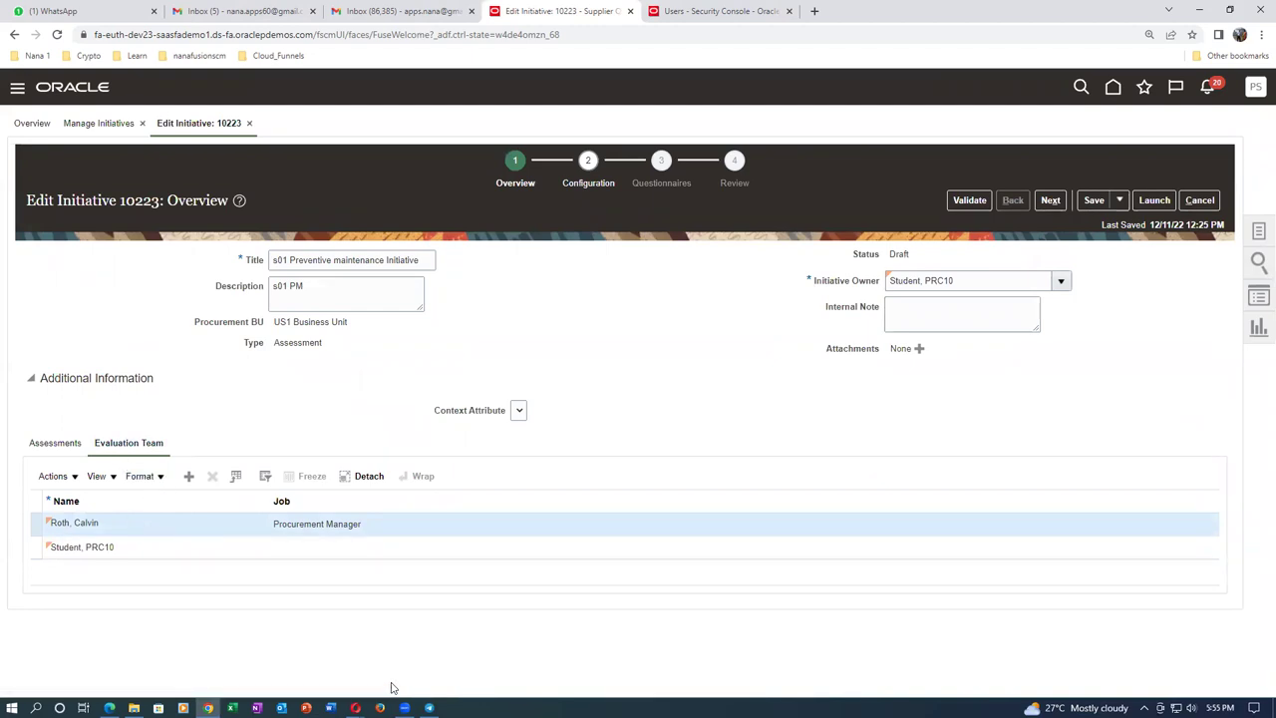
# - Bring up the qualification white paper in Edge and scroll to section 2.4 Accept/Reject response
pyautogui.hotkey('alt', 'Tab')
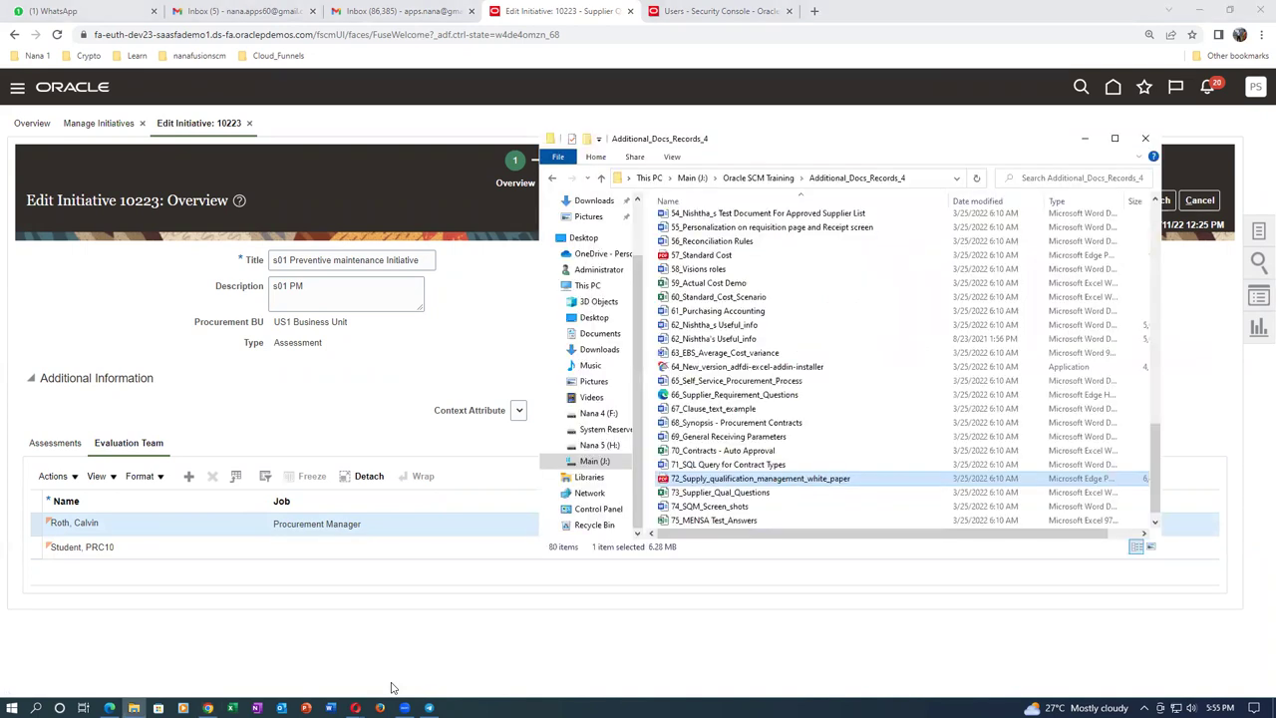
pyautogui.hotkey('alt', 'Tab')
pyautogui.hotkey('alt', 'Tab')
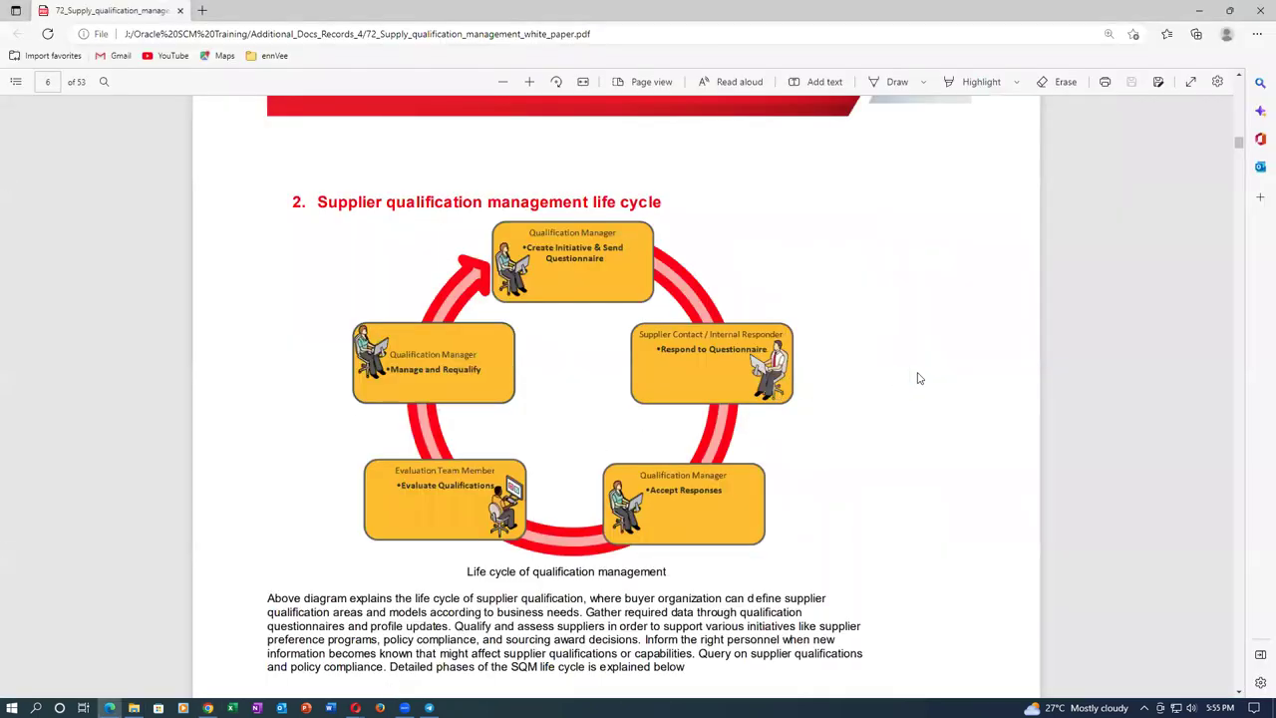
pyautogui.scroll(-4, 909, 409)
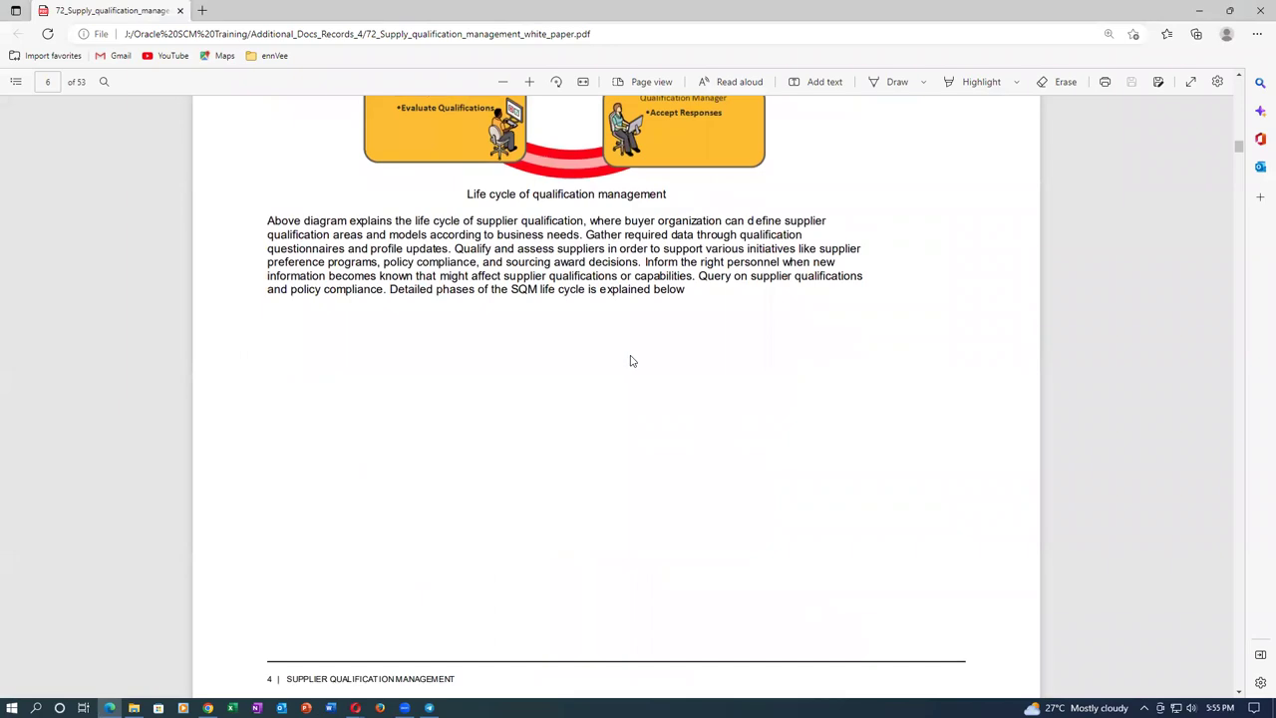
pyautogui.scroll(4, 629, 361)
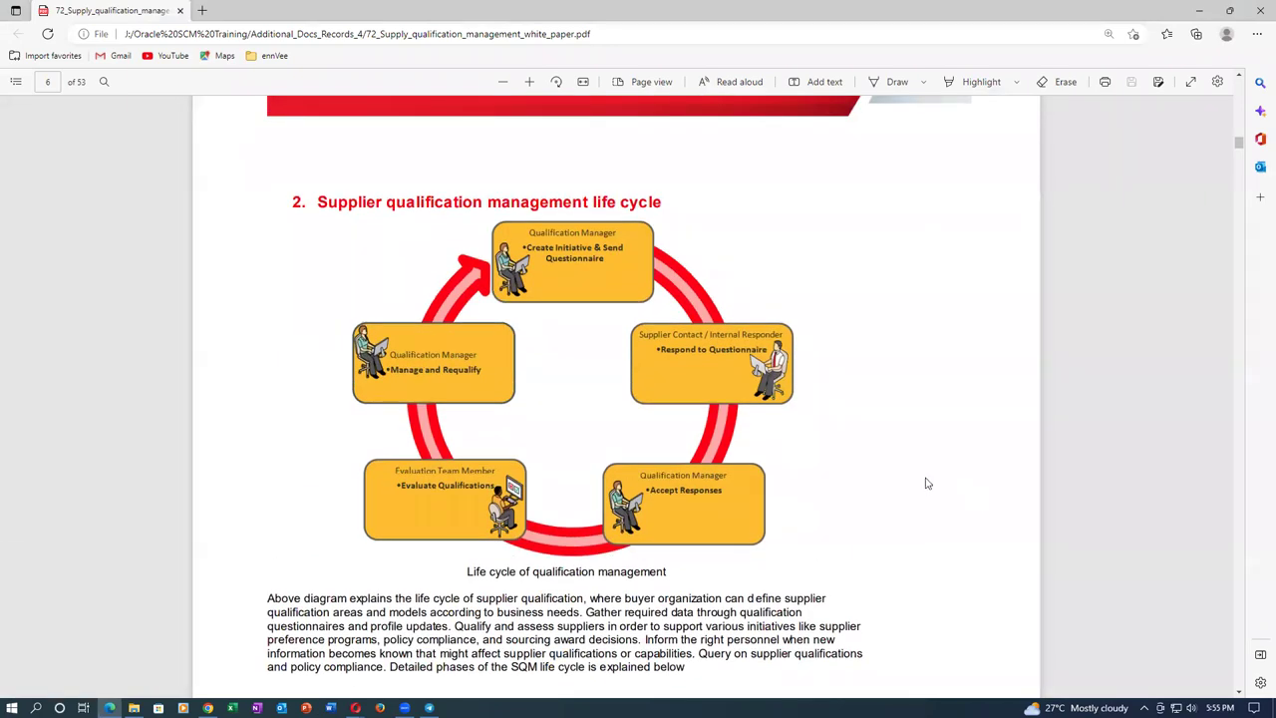
pyautogui.scroll(-16, 927, 484)
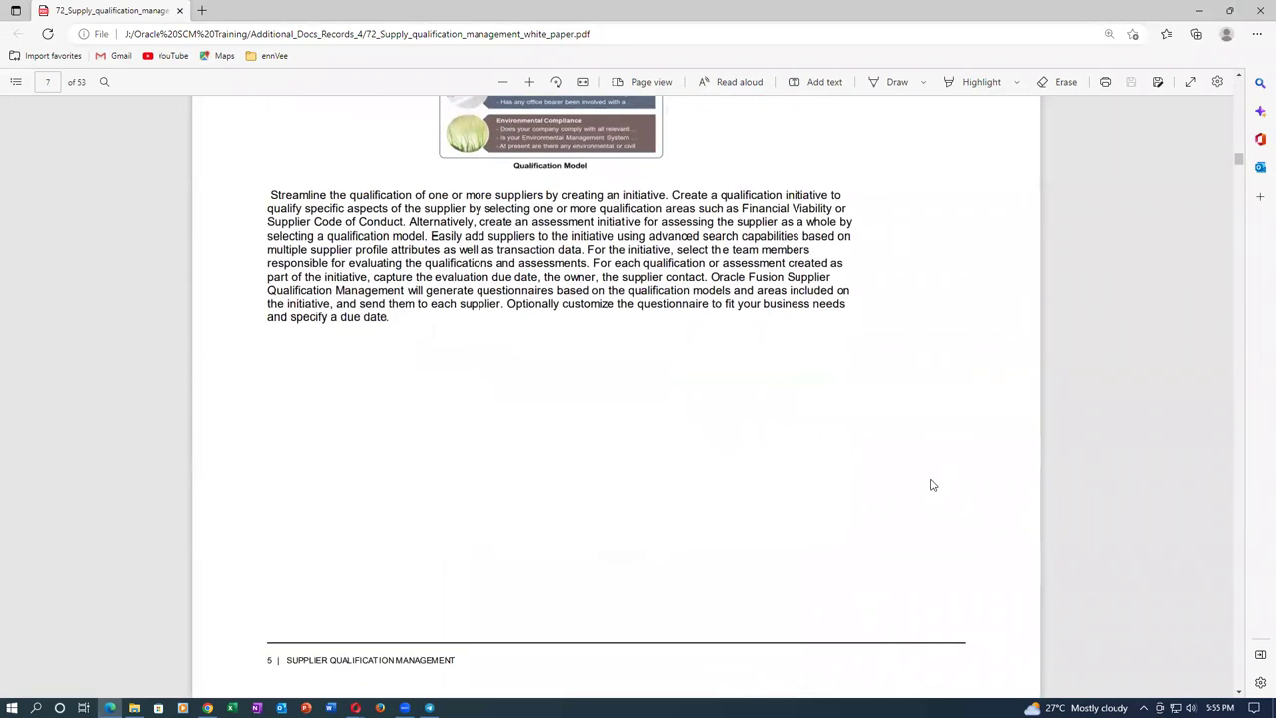
pyautogui.scroll(-7, 931, 484)
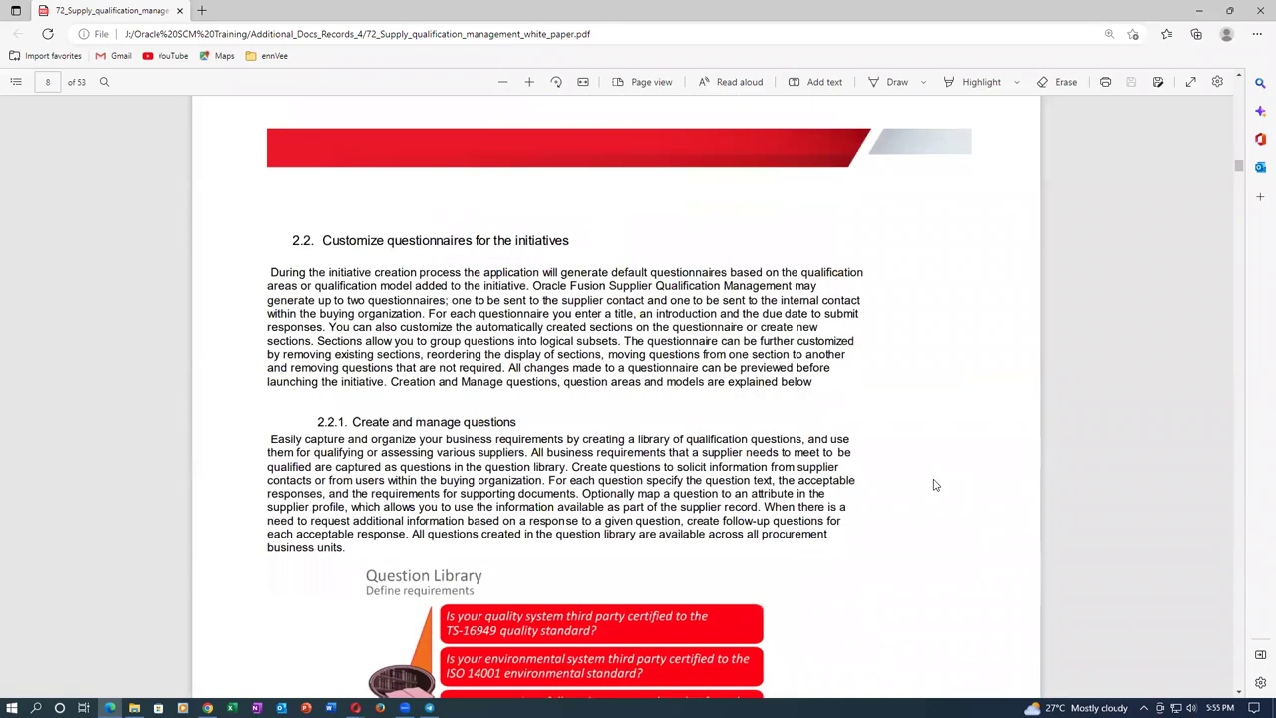
pyautogui.scroll(-8, 934, 485)
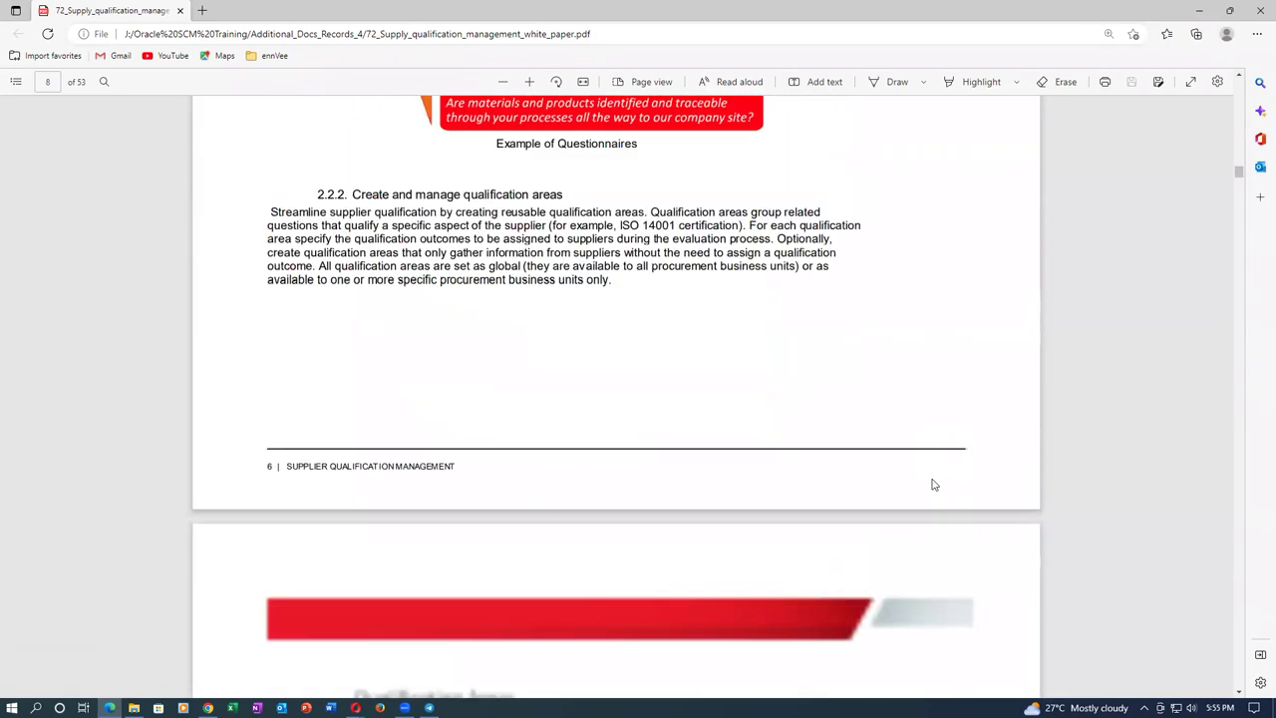
pyautogui.scroll(-8, 934, 484)
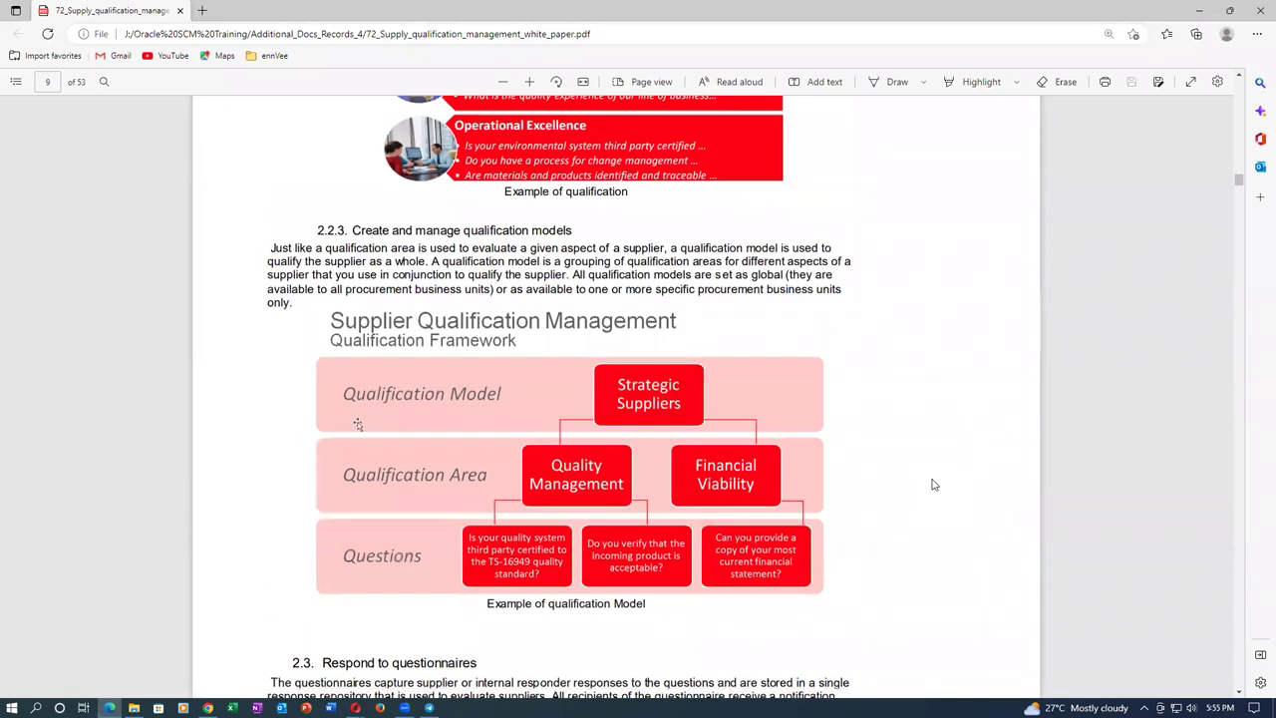
pyautogui.scroll(-6, 934, 484)
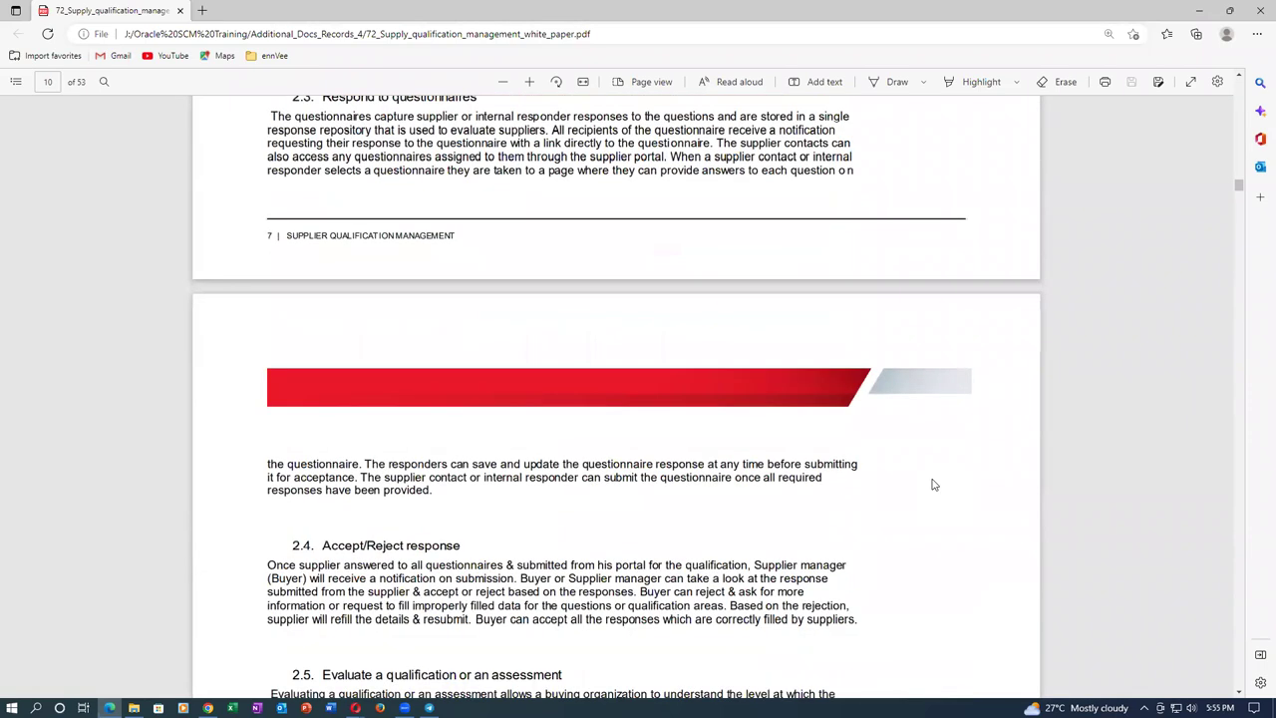
# - Go back from the white paper to the Oracle initiative 10223 page
pyautogui.hotkey('alt', 'Tab')
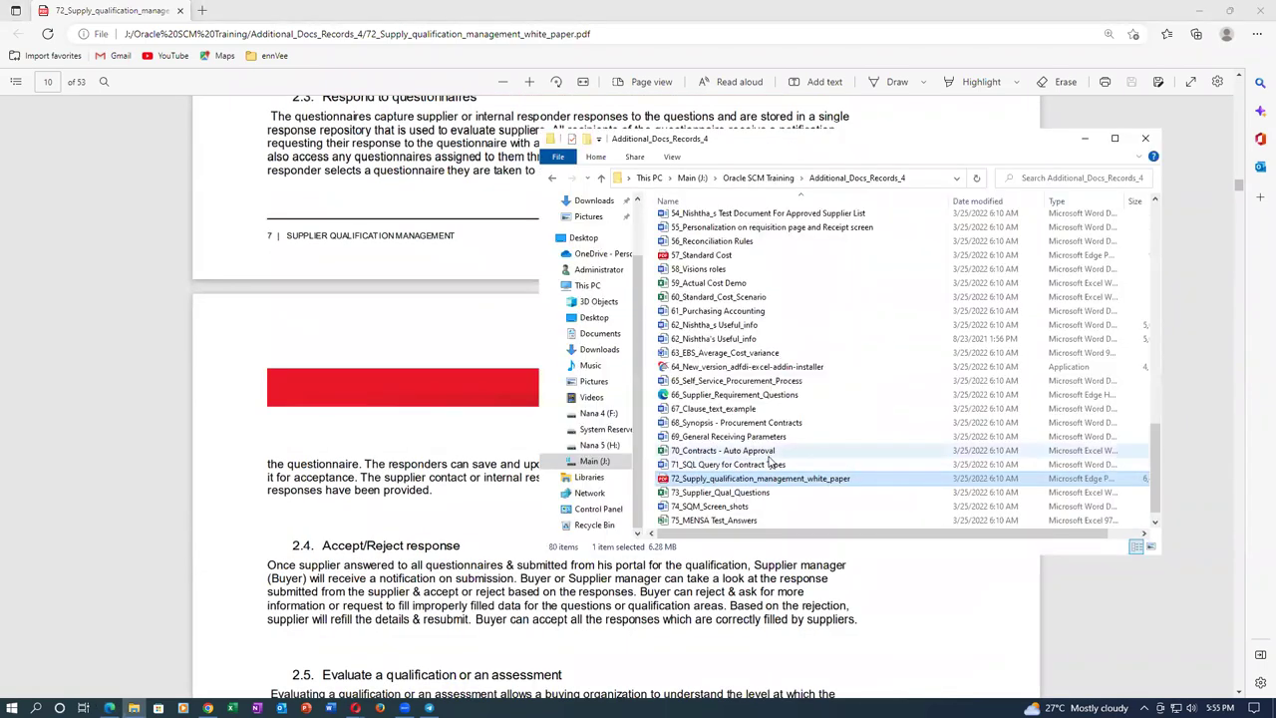
pyautogui.click(272, 353)
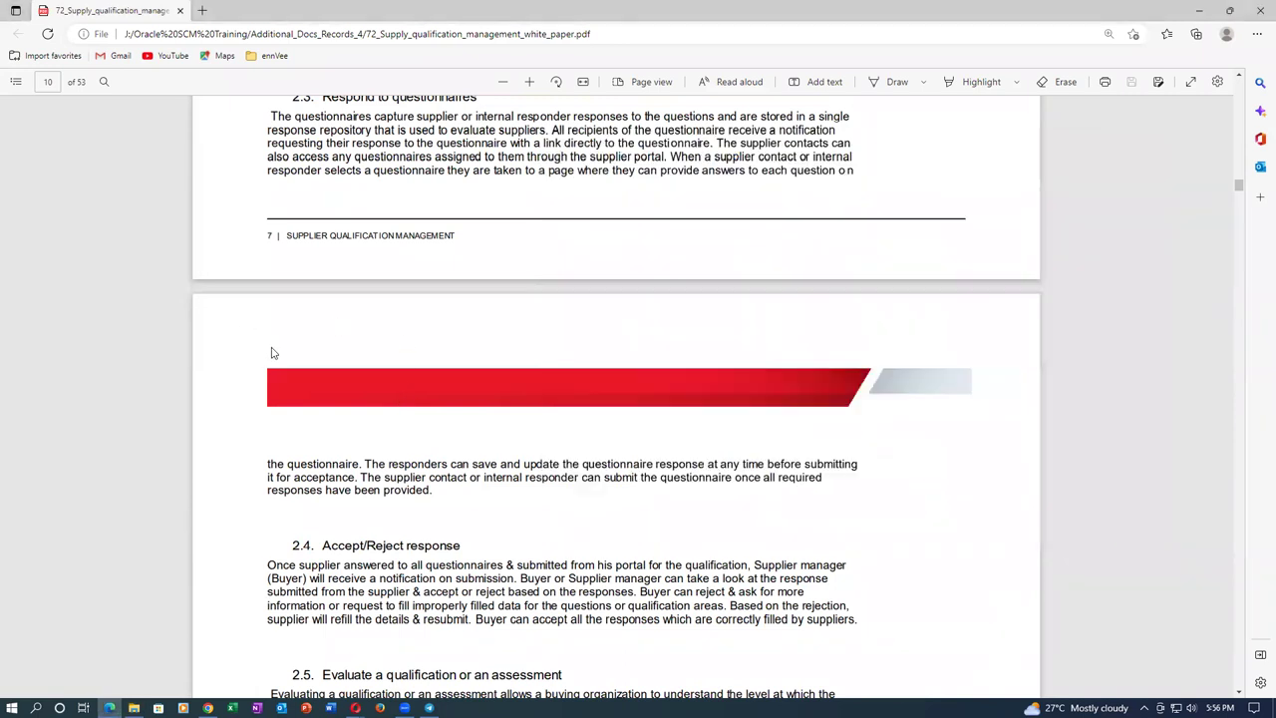
pyautogui.click(207, 708)
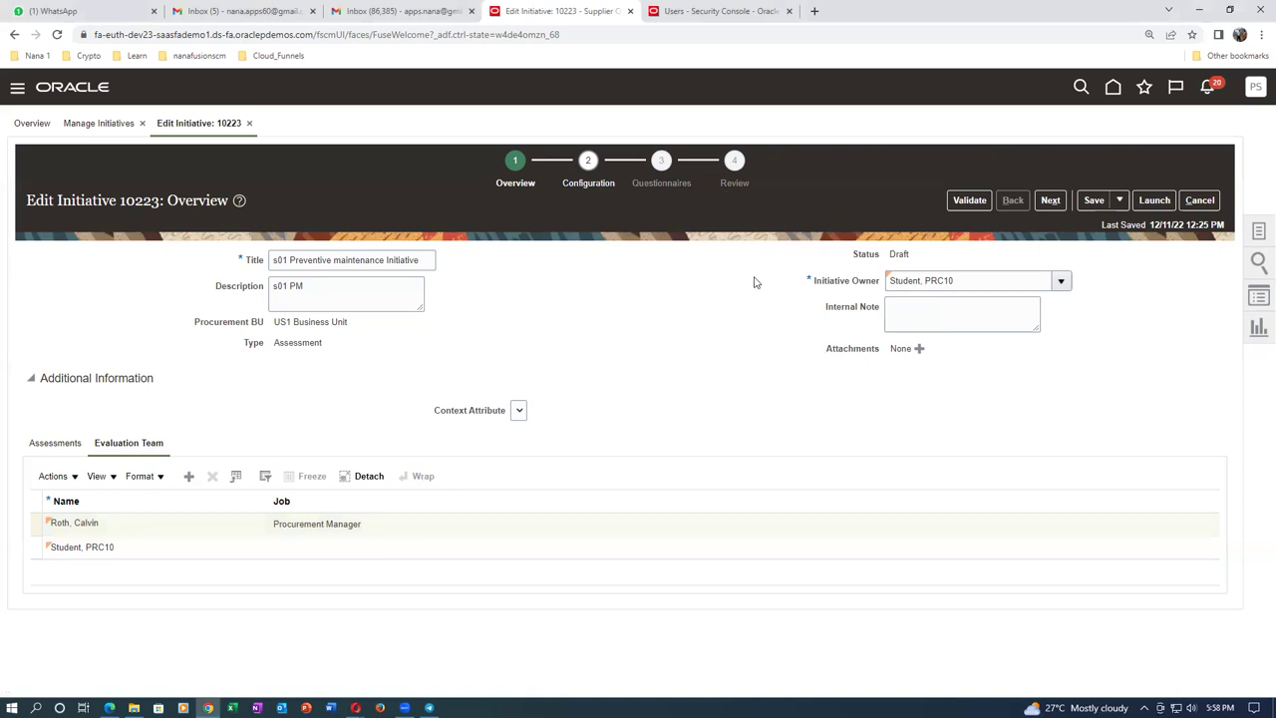
# - Advance initiative 10223 from the Edit Initiative Overview page to Configuration
pyautogui.click(1050, 199)
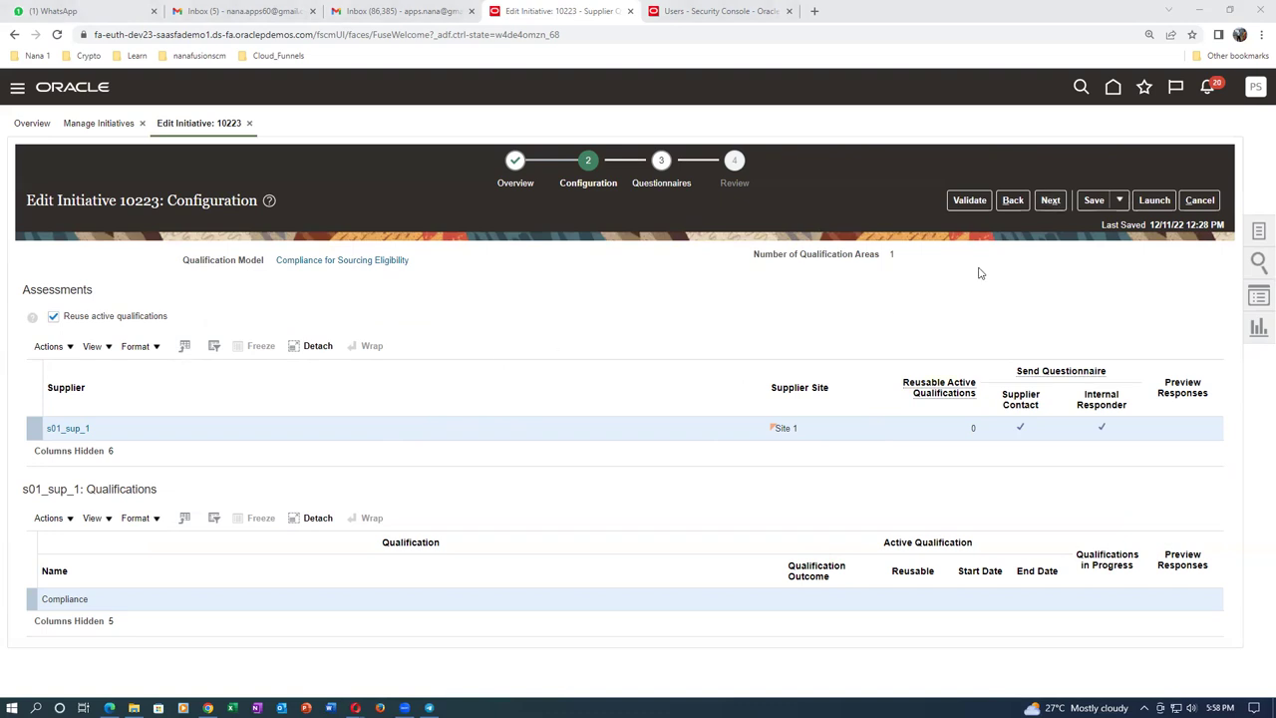
# - Advance initiative 10223 from Configuration to the Questionnaires step
pyautogui.click(1051, 199)
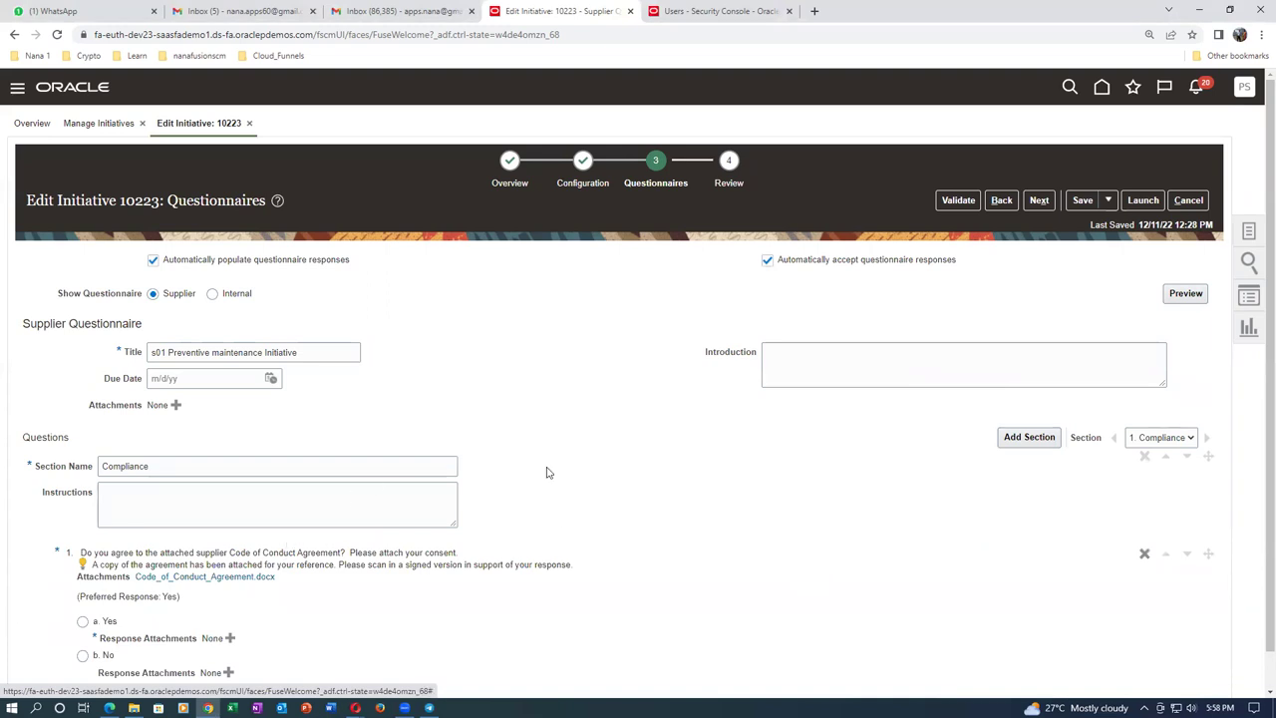
pyautogui.scroll(-1, 652, 461)
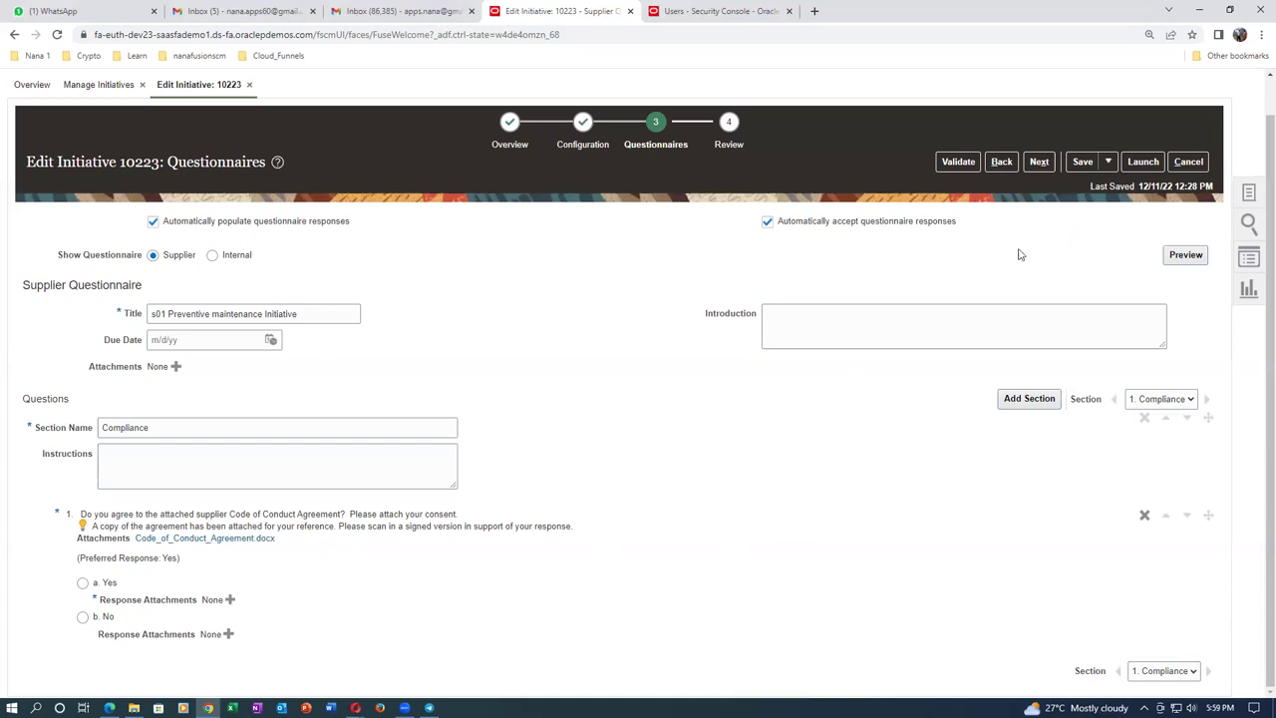
pyautogui.moveTo(165, 432); pyautogui.dragTo(96, 436)
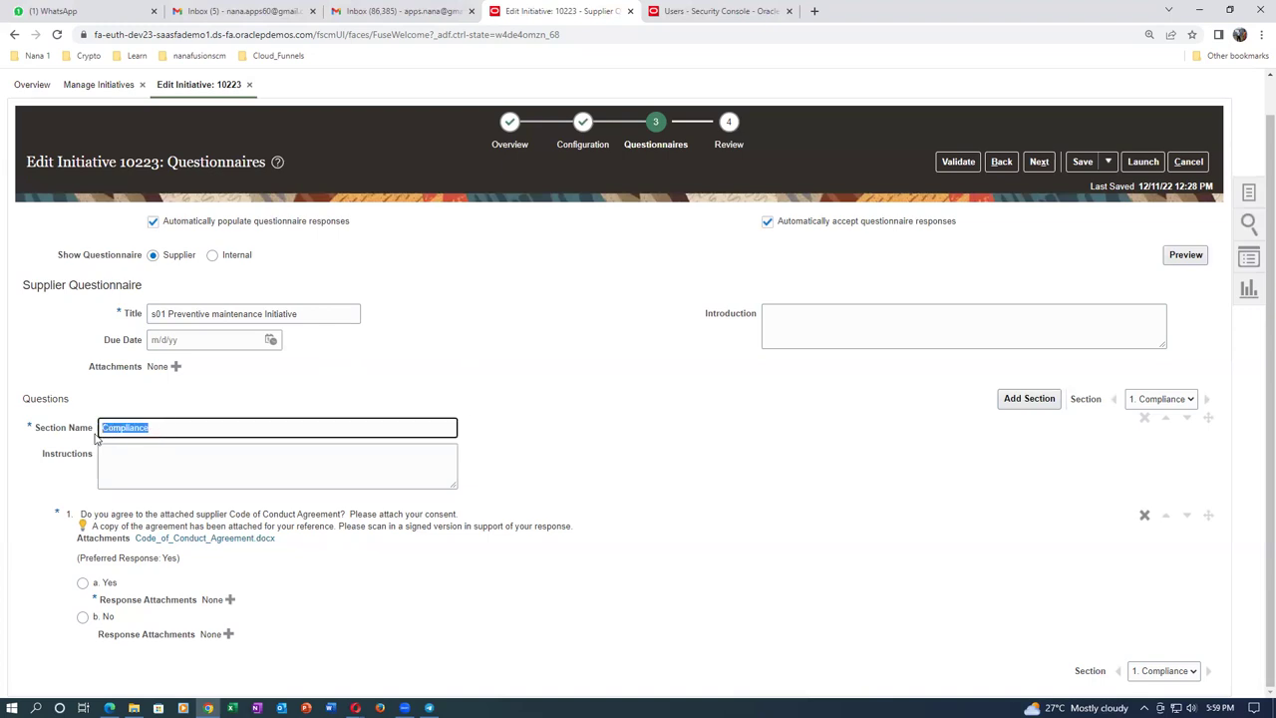
pyautogui.click(533, 460)
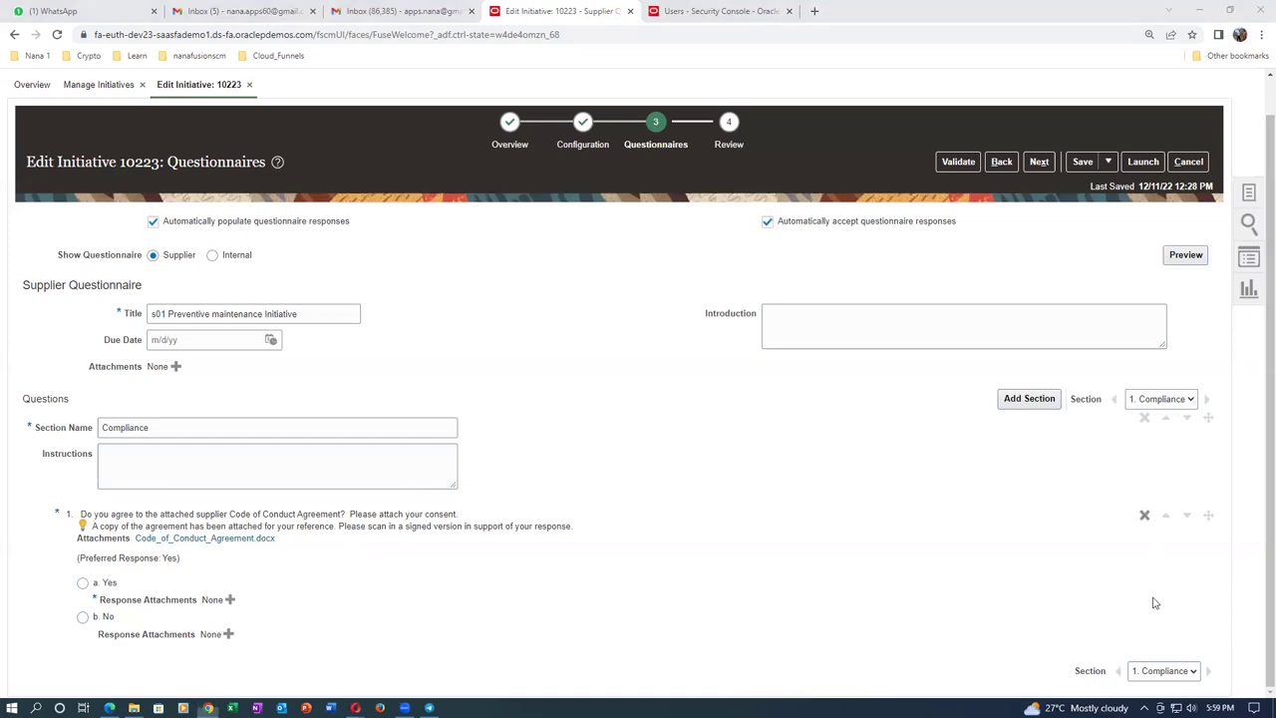
pyautogui.click(1168, 677)
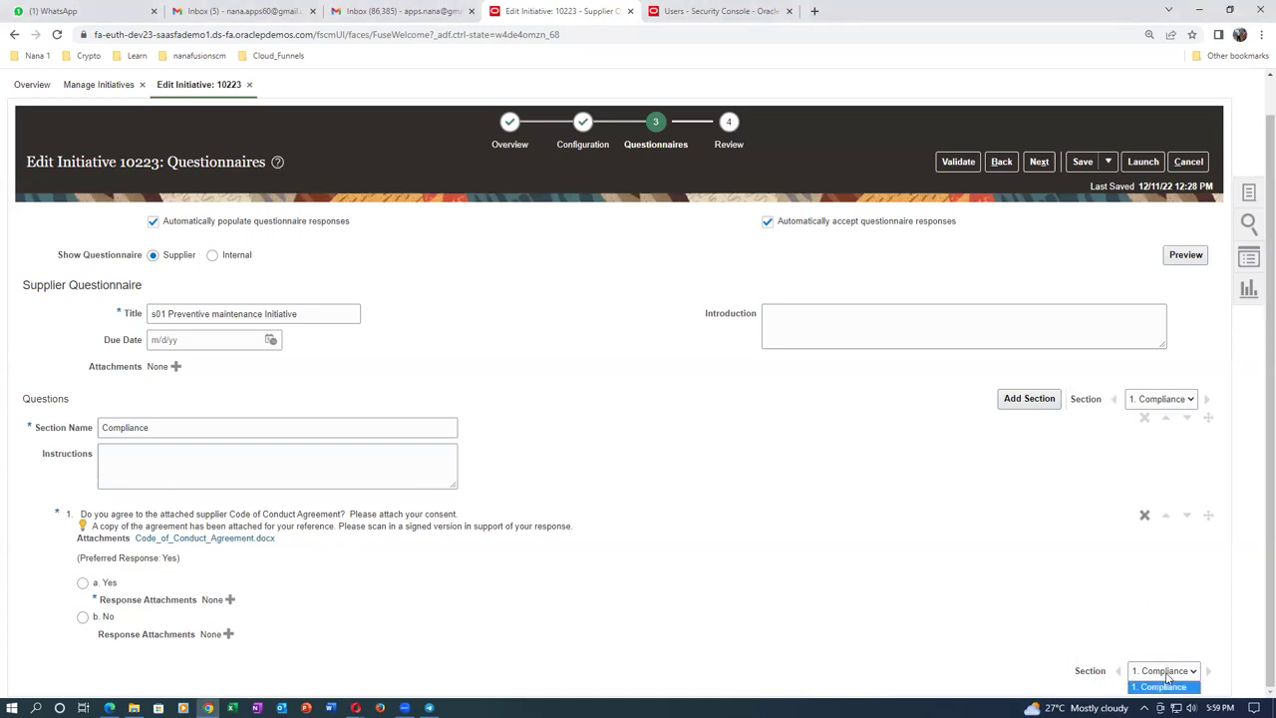
pyautogui.click(1167, 674)
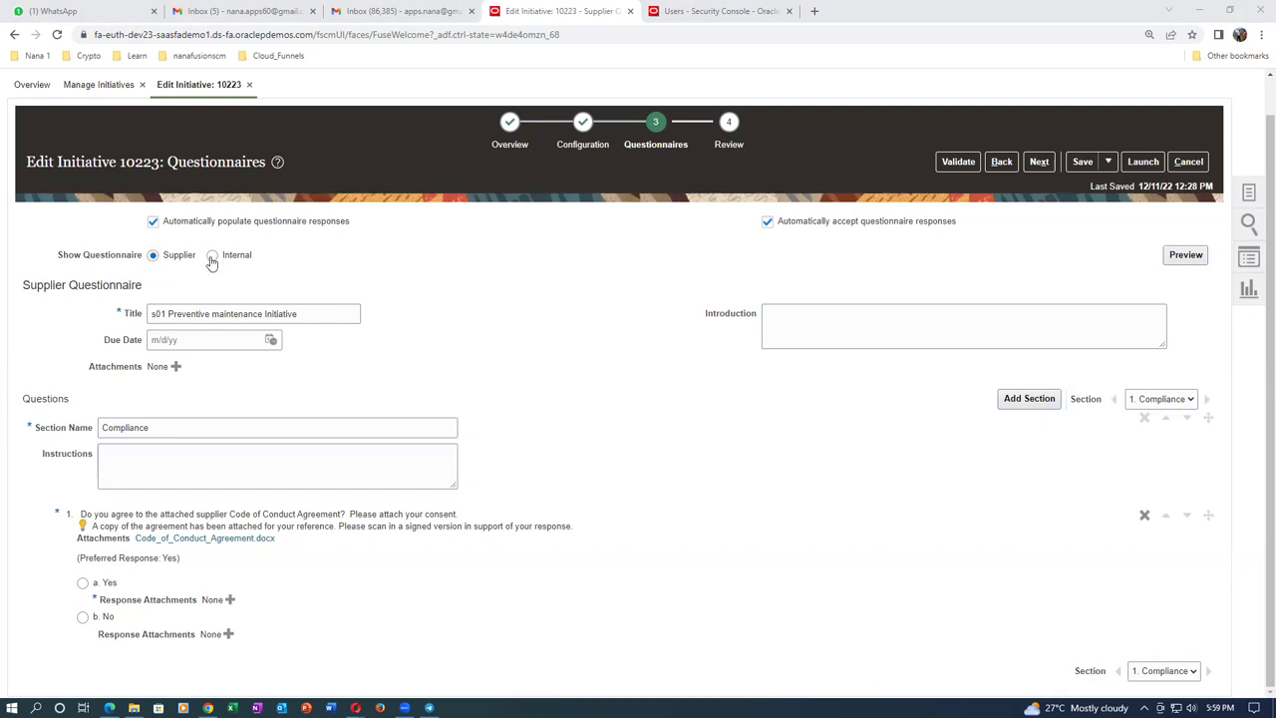
pyautogui.click(213, 256)
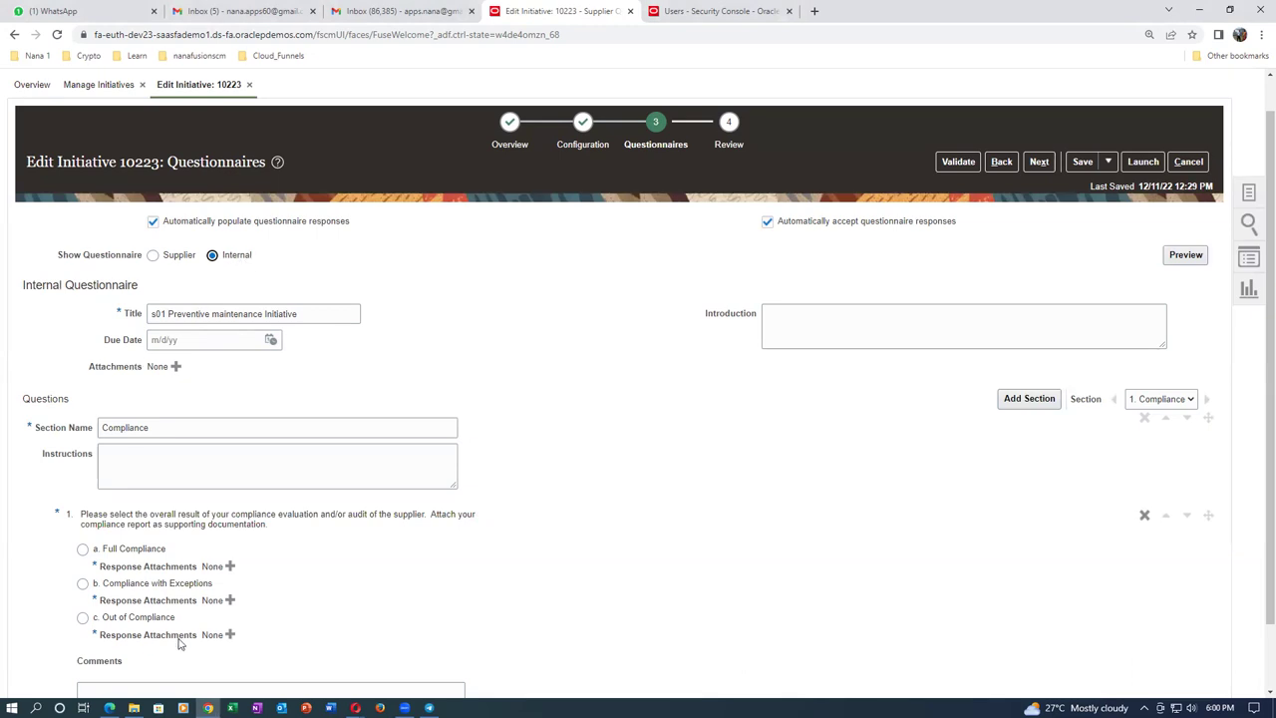
pyautogui.click(152, 254)
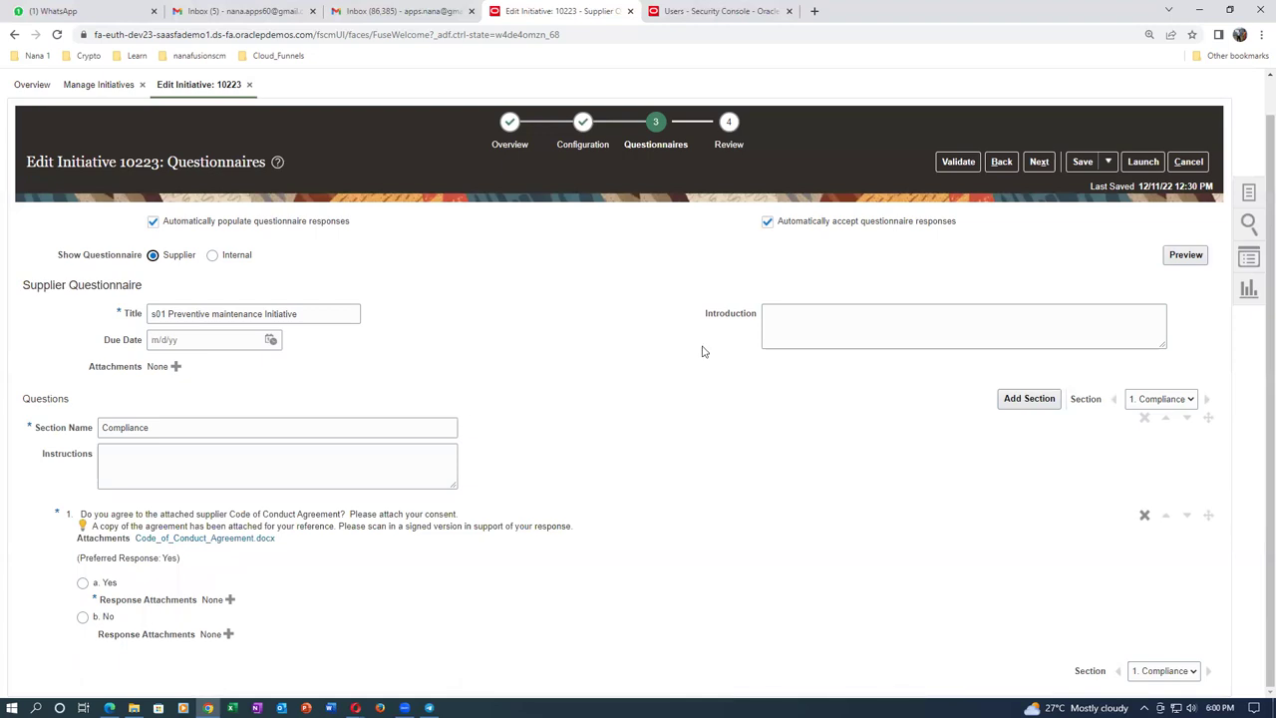
pyautogui.click(1180, 254)
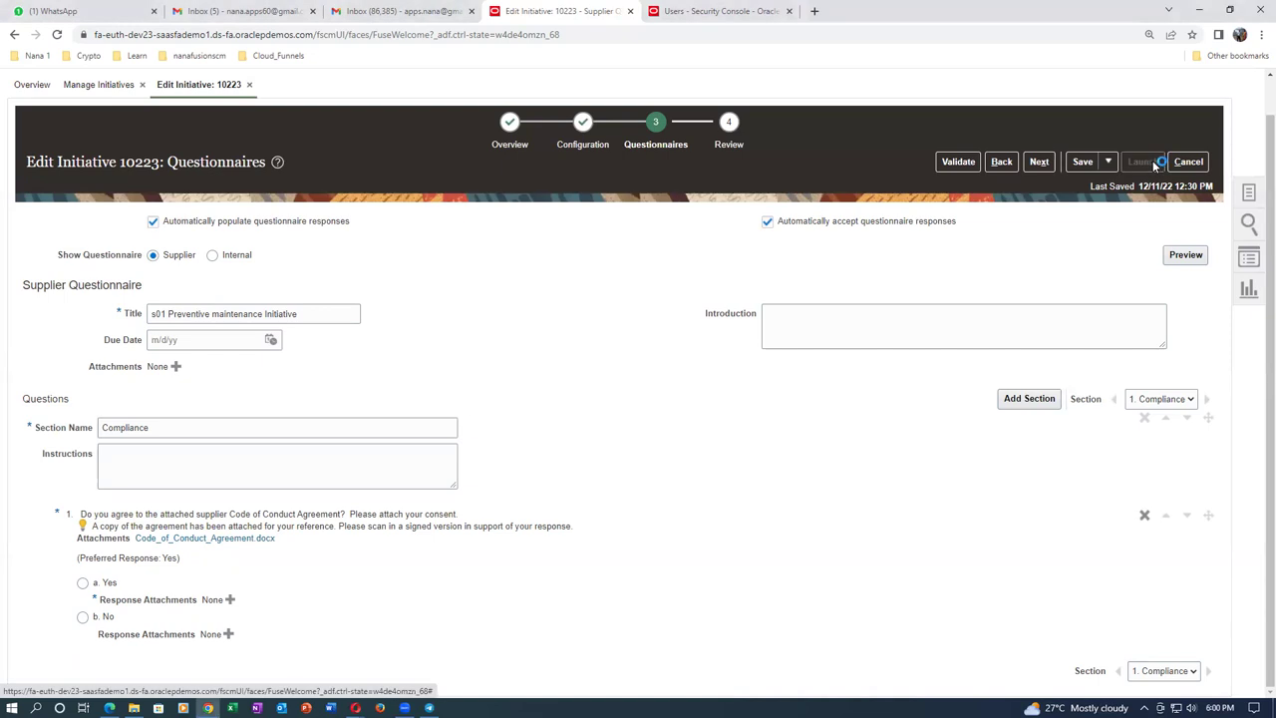
# - Launch initiative 10223 and dismiss the launch confirmation message
pyautogui.click(1151, 161)
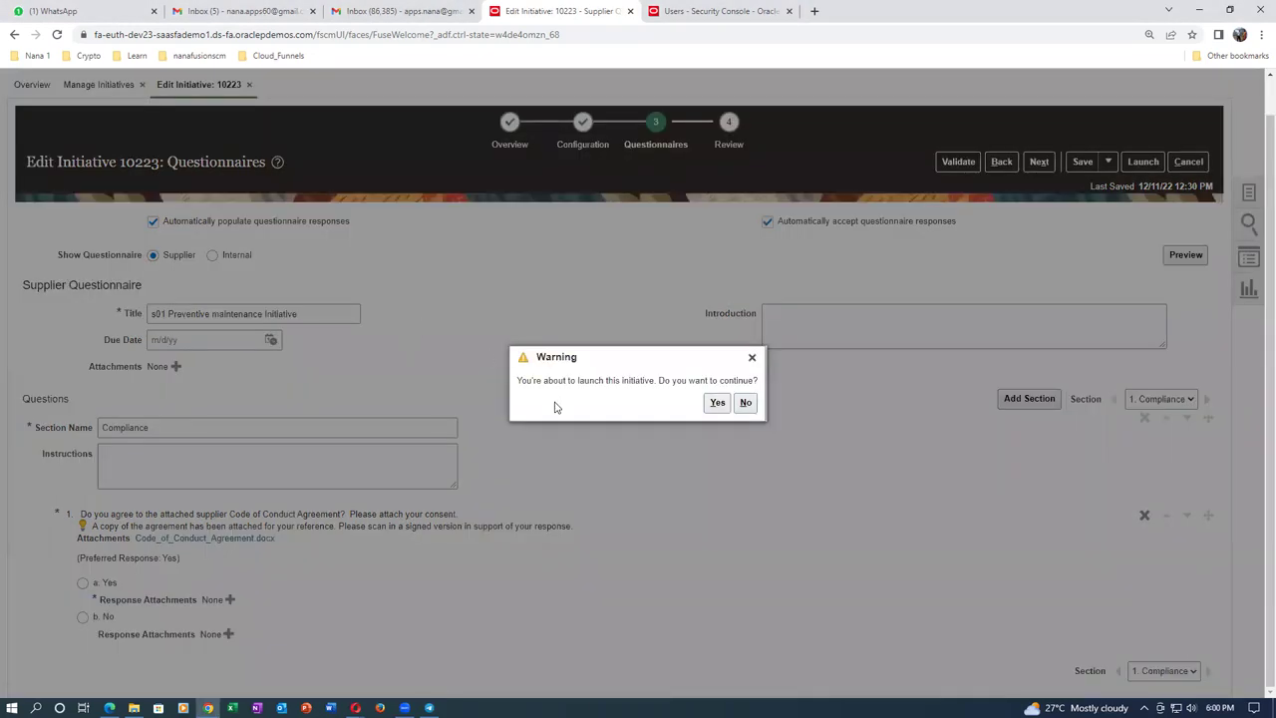
pyautogui.click(717, 402)
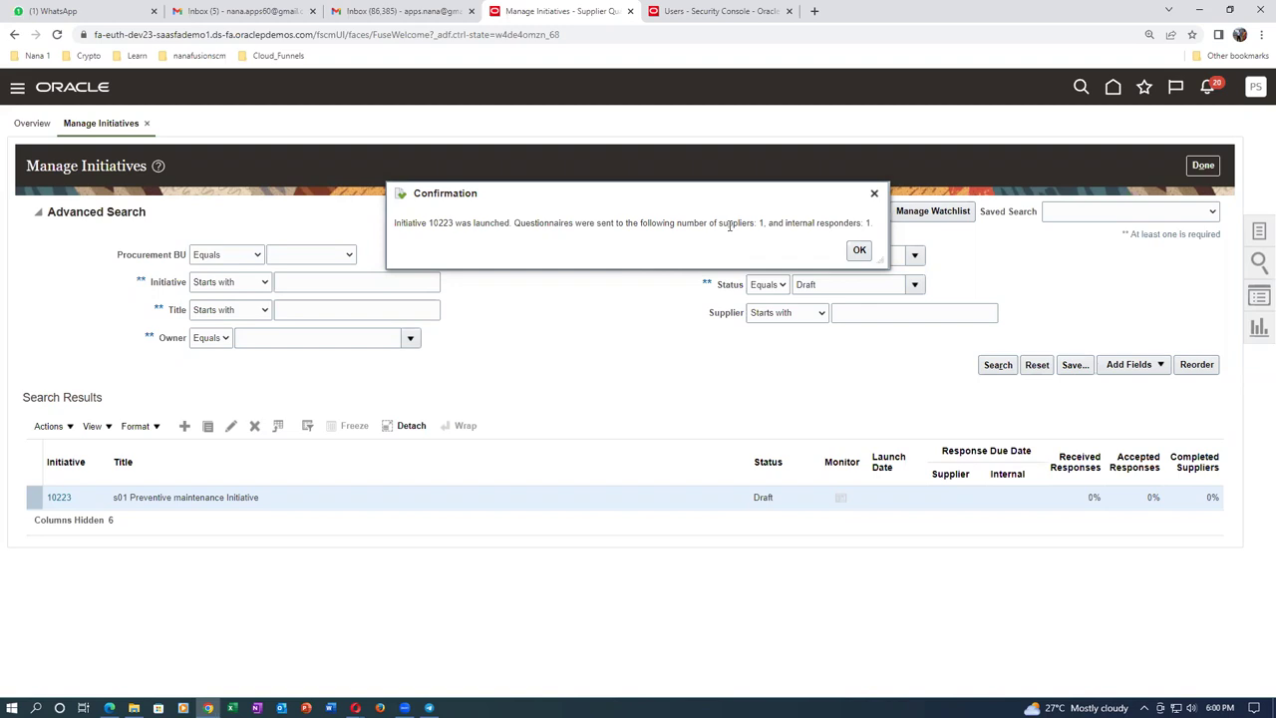
pyautogui.moveTo(717, 223); pyautogui.dragTo(880, 229)
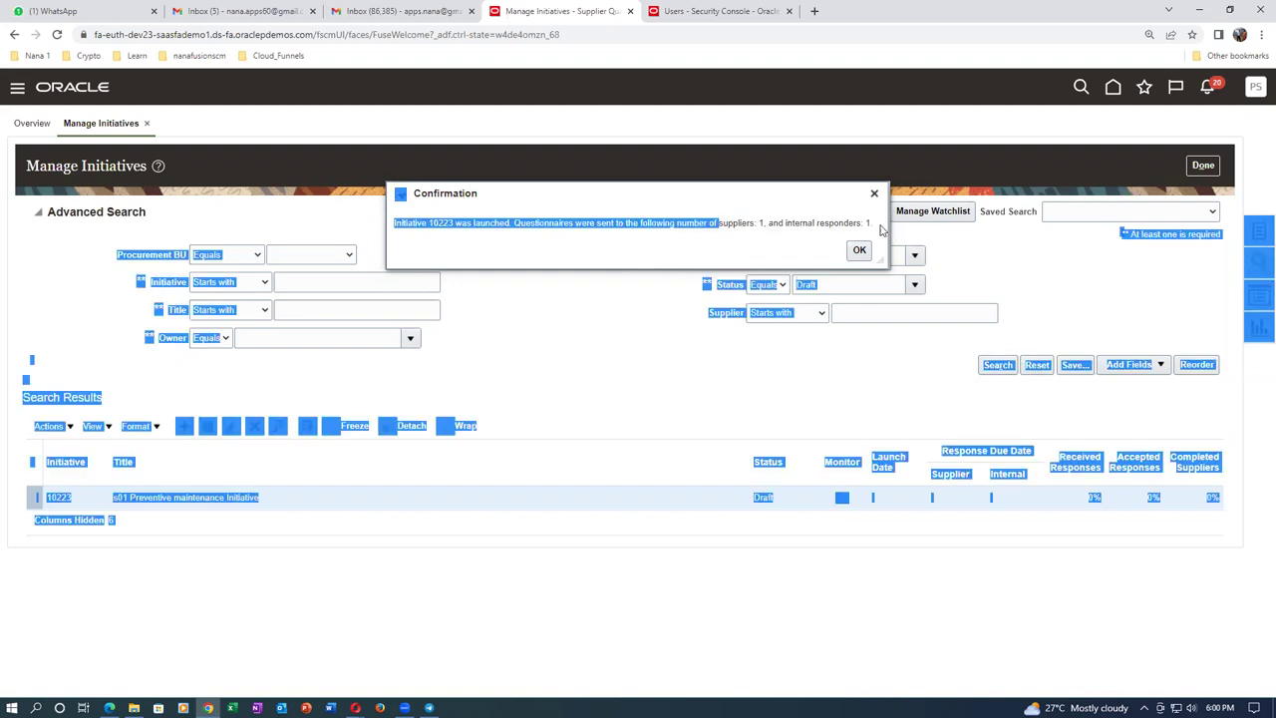
pyautogui.click(859, 250)
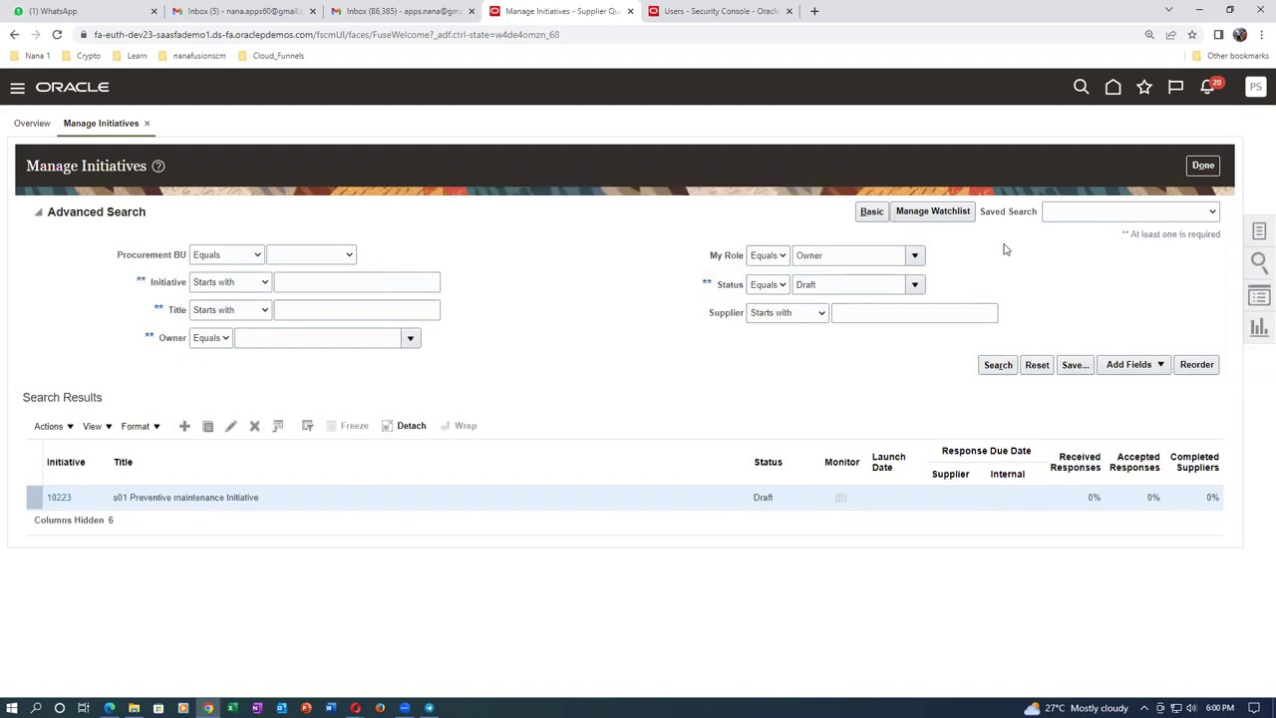
# - Return to the Overview dashboard and refresh it to show 1 initiative Pending Responses
pyautogui.click(1201, 164)
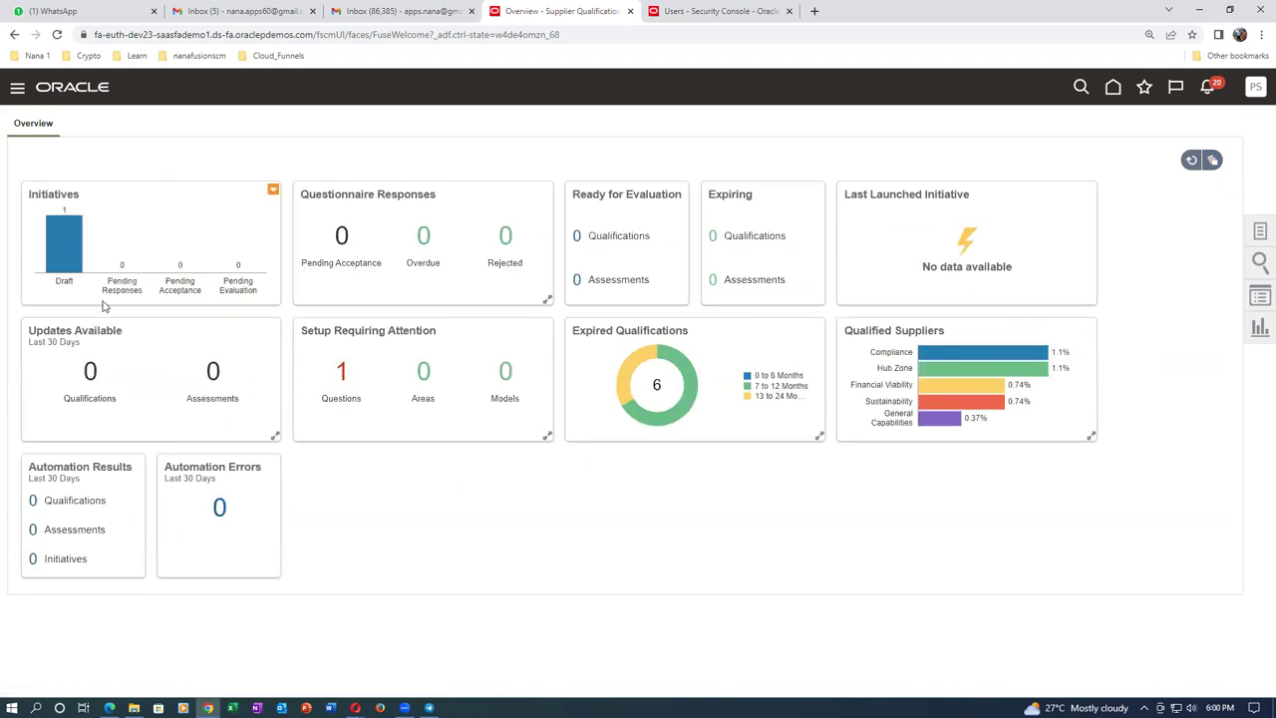
pyautogui.click(1191, 160)
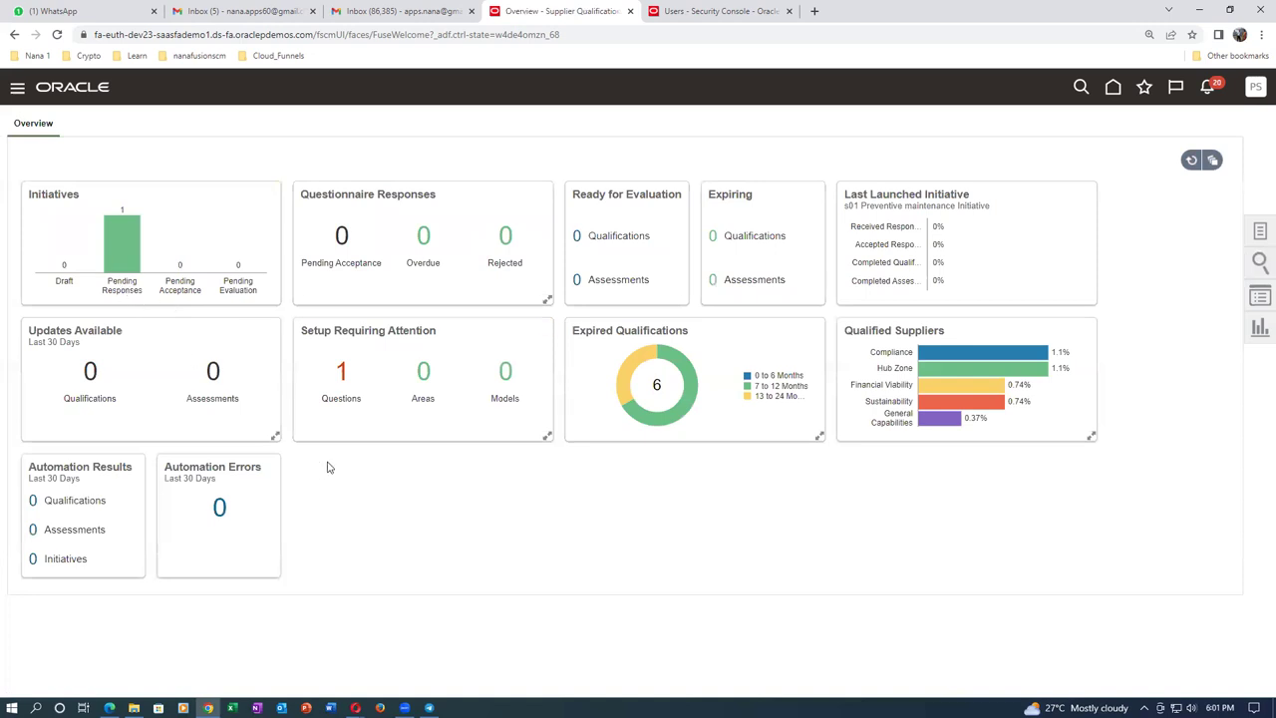
pyautogui.click(355, 707)
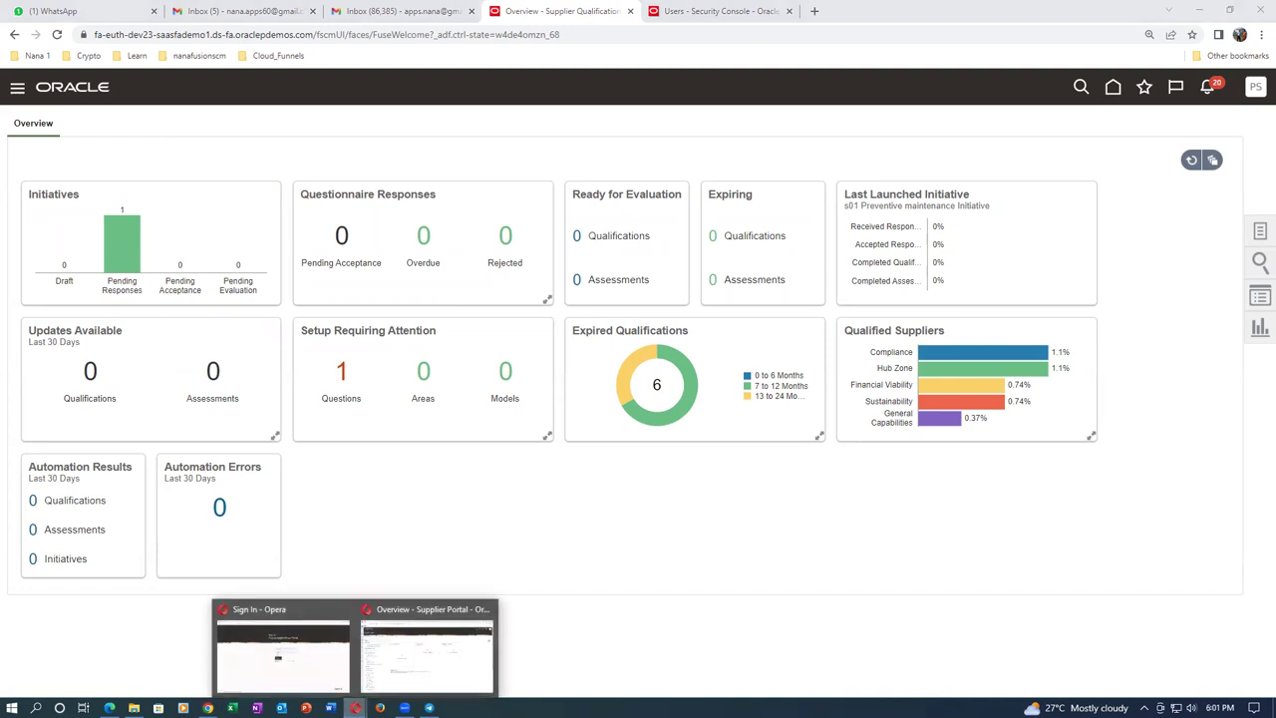
# - Sign out of the Supplier Portal and sign back in as the supplier user
pyautogui.click(429, 648)
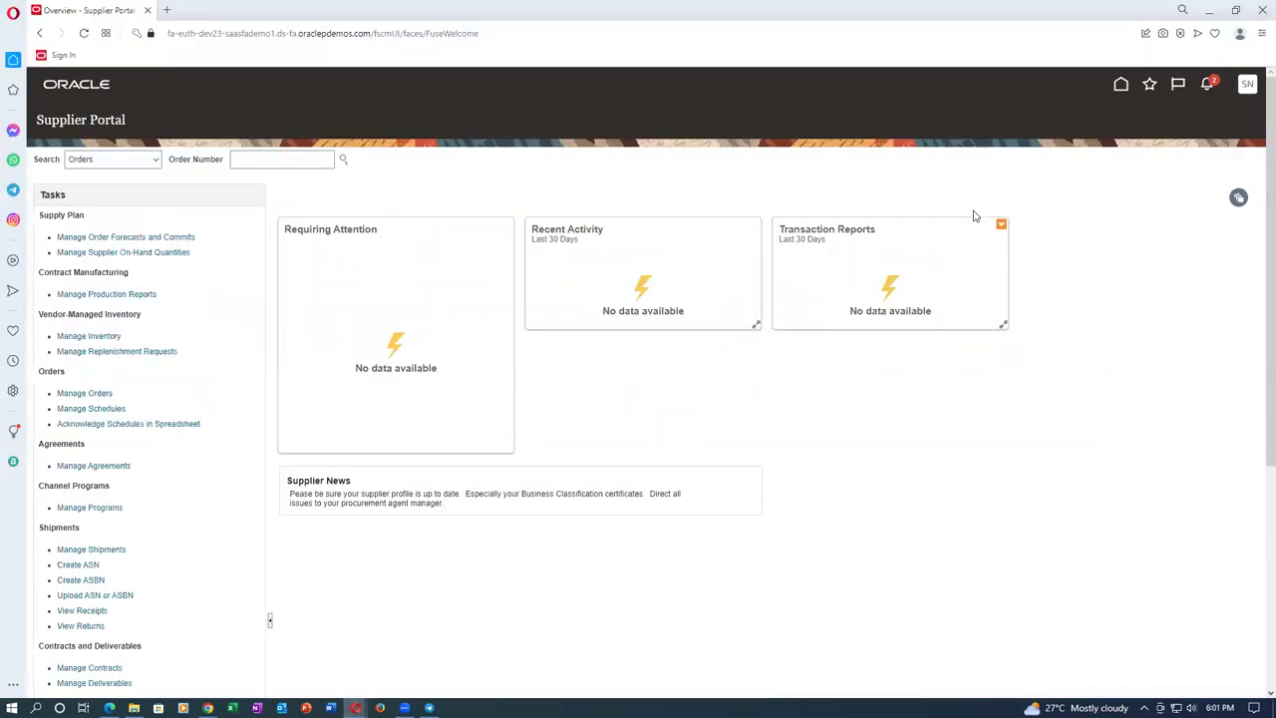
pyautogui.click(1246, 85)
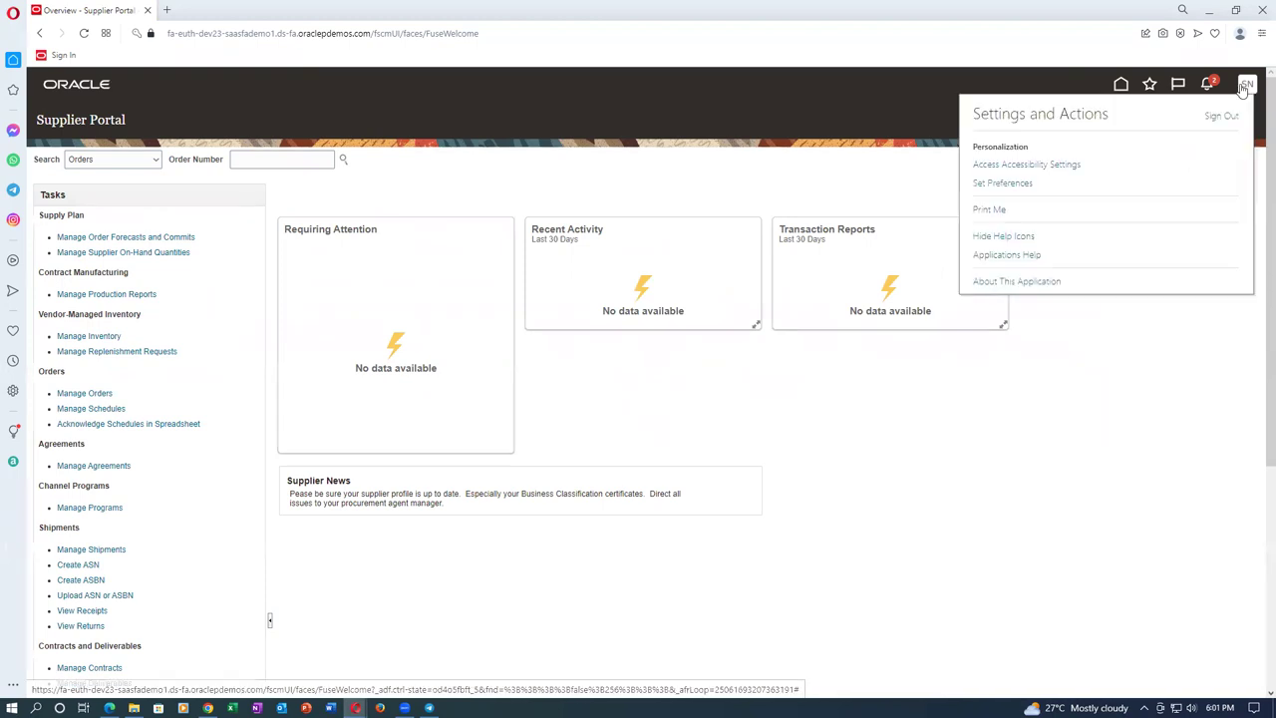
pyautogui.click(1222, 116)
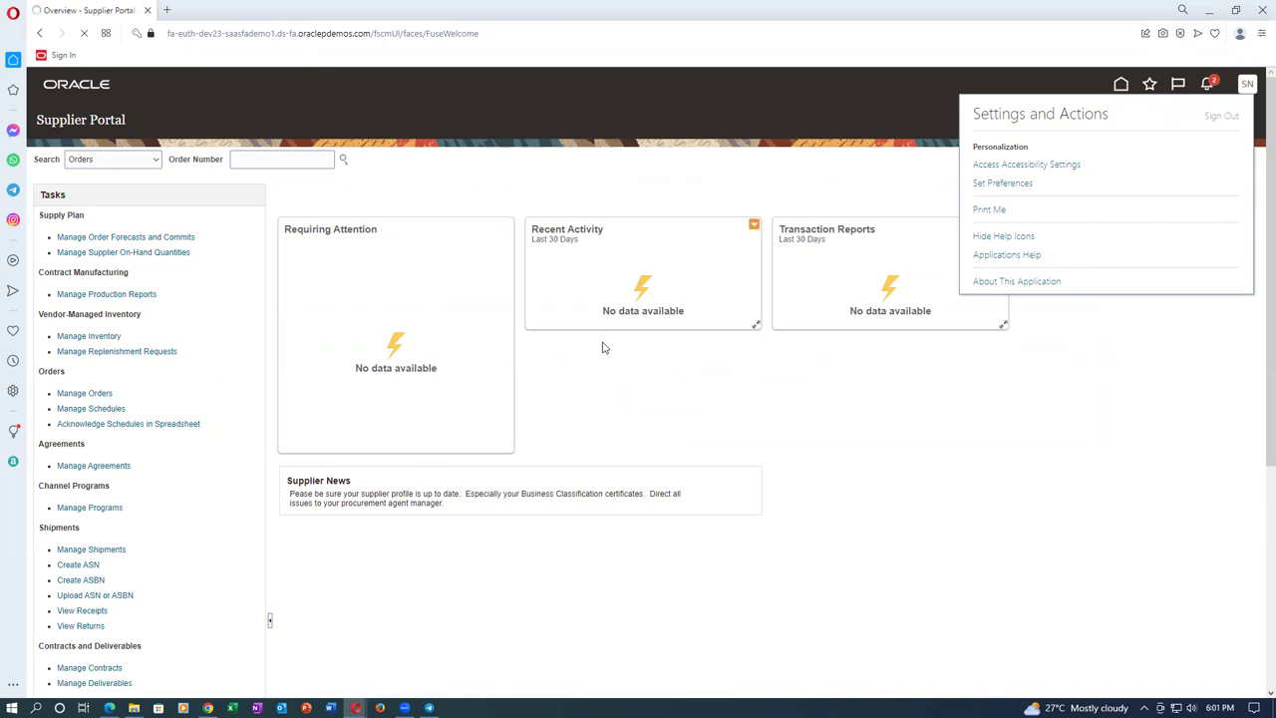
pyautogui.click(665, 345)
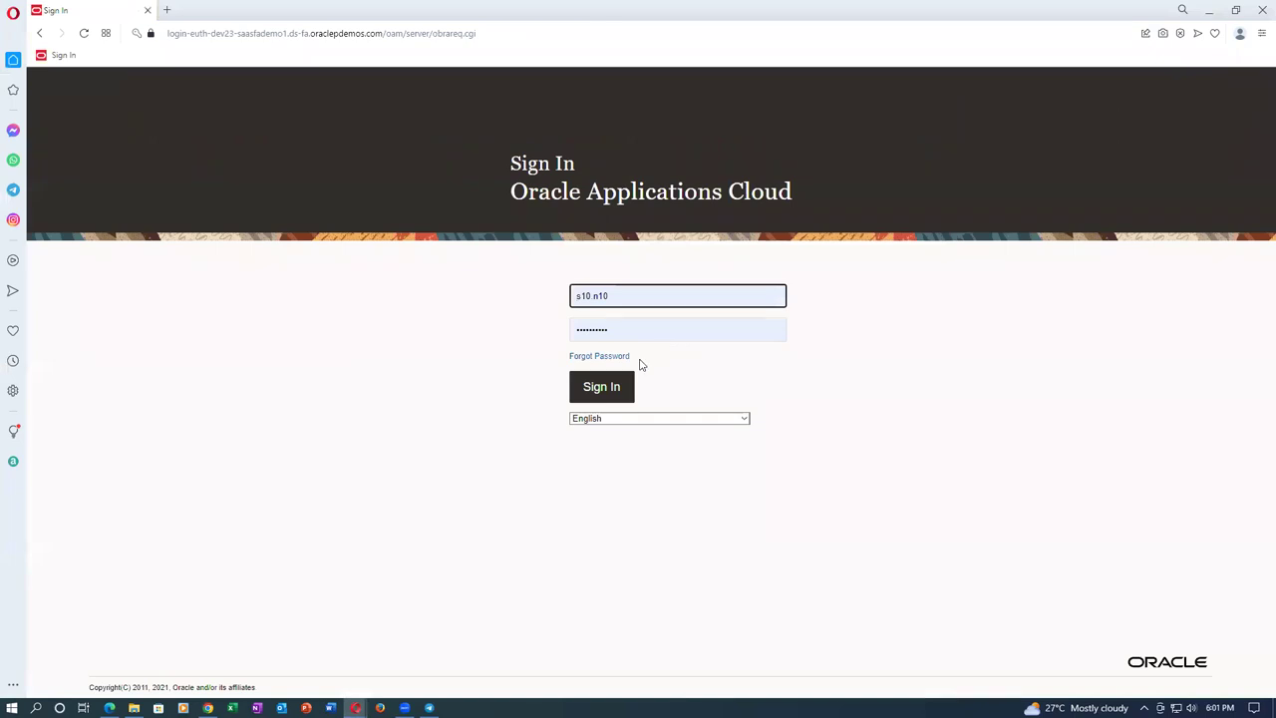
pyautogui.click(602, 392)
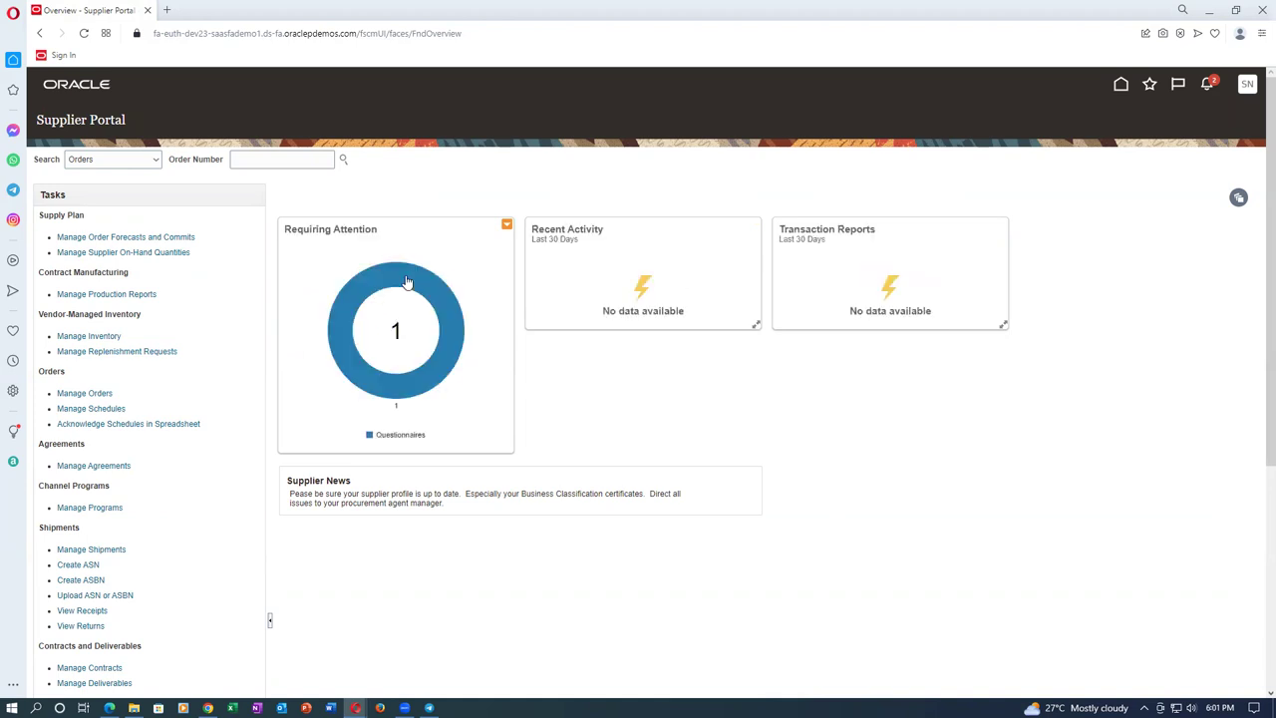
# - Check the questionnaires requiring attention, then open Manage Questionnaires under Qualifications to find 10223
pyautogui.moveTo(397, 399)
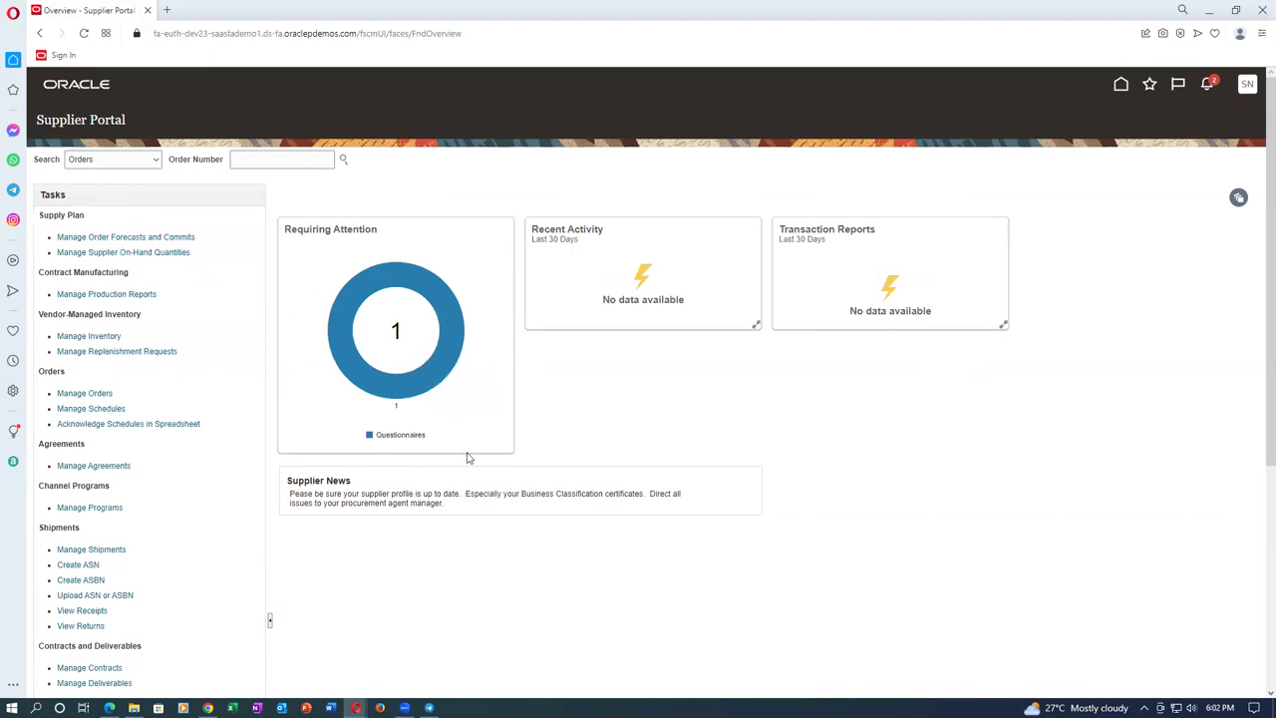
pyautogui.moveTo(402, 283)
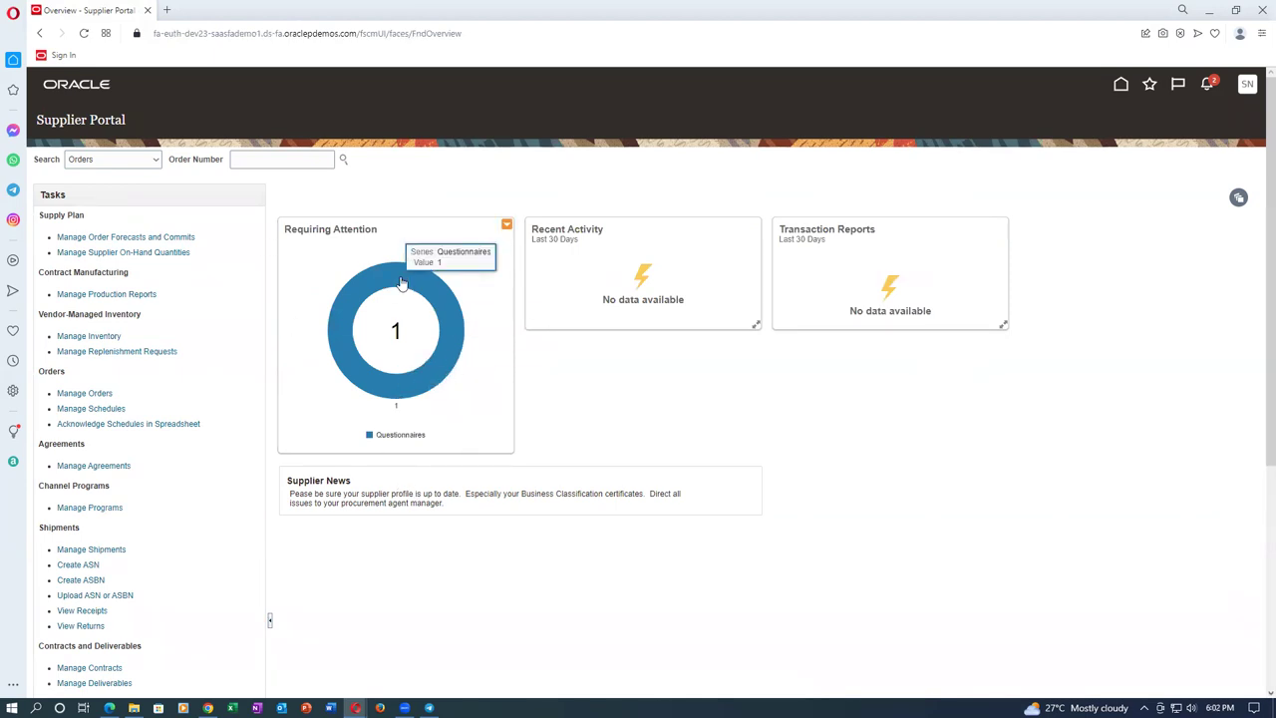
pyautogui.click(401, 283)
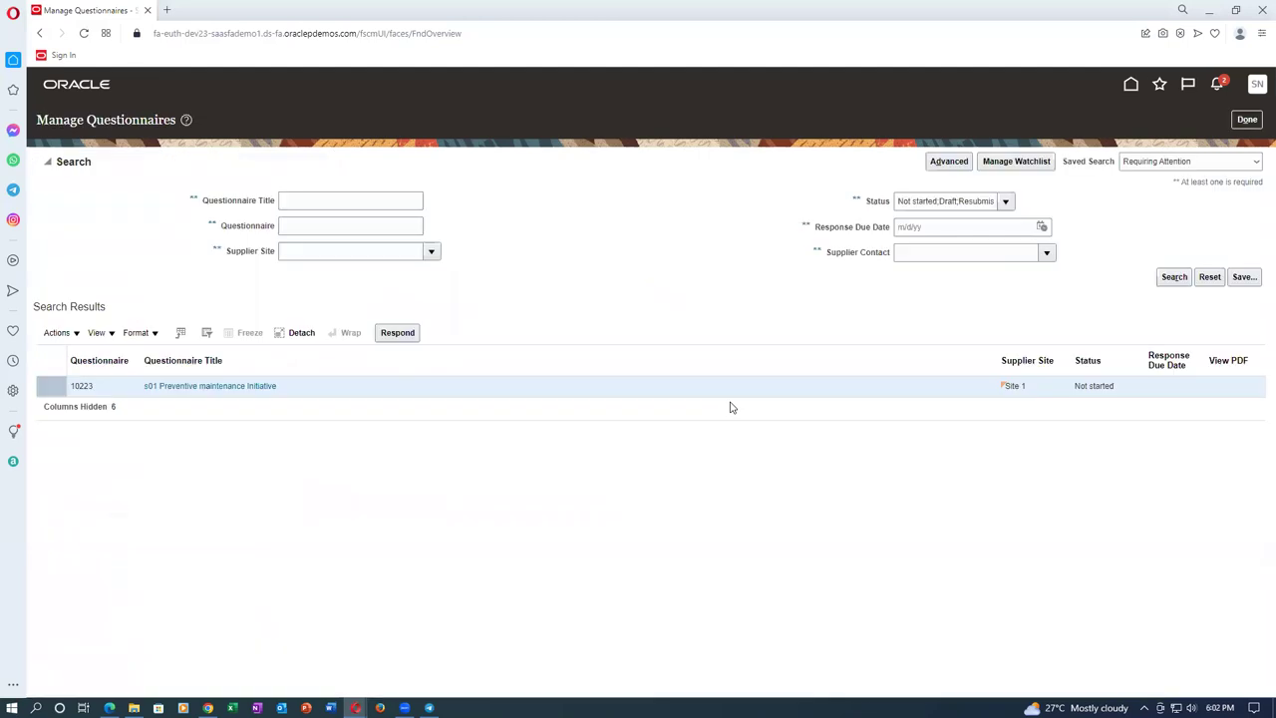
pyautogui.click(1246, 122)
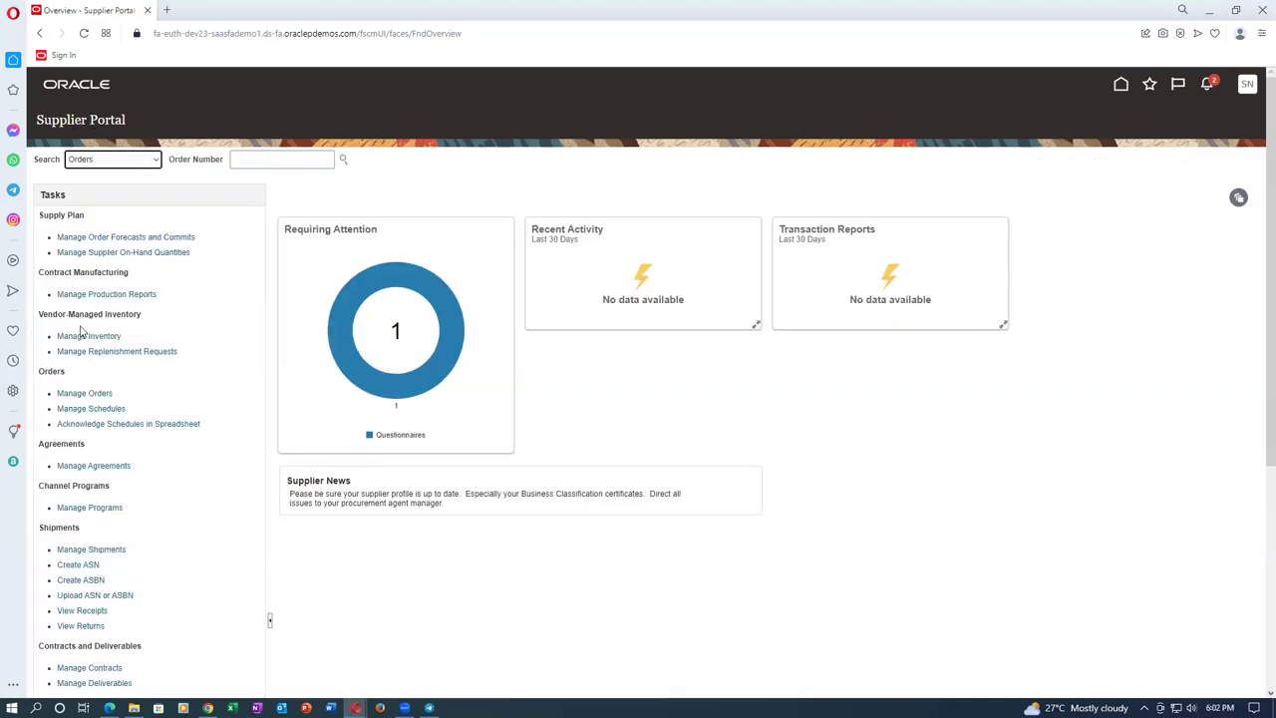
pyautogui.scroll(-4, 140, 498)
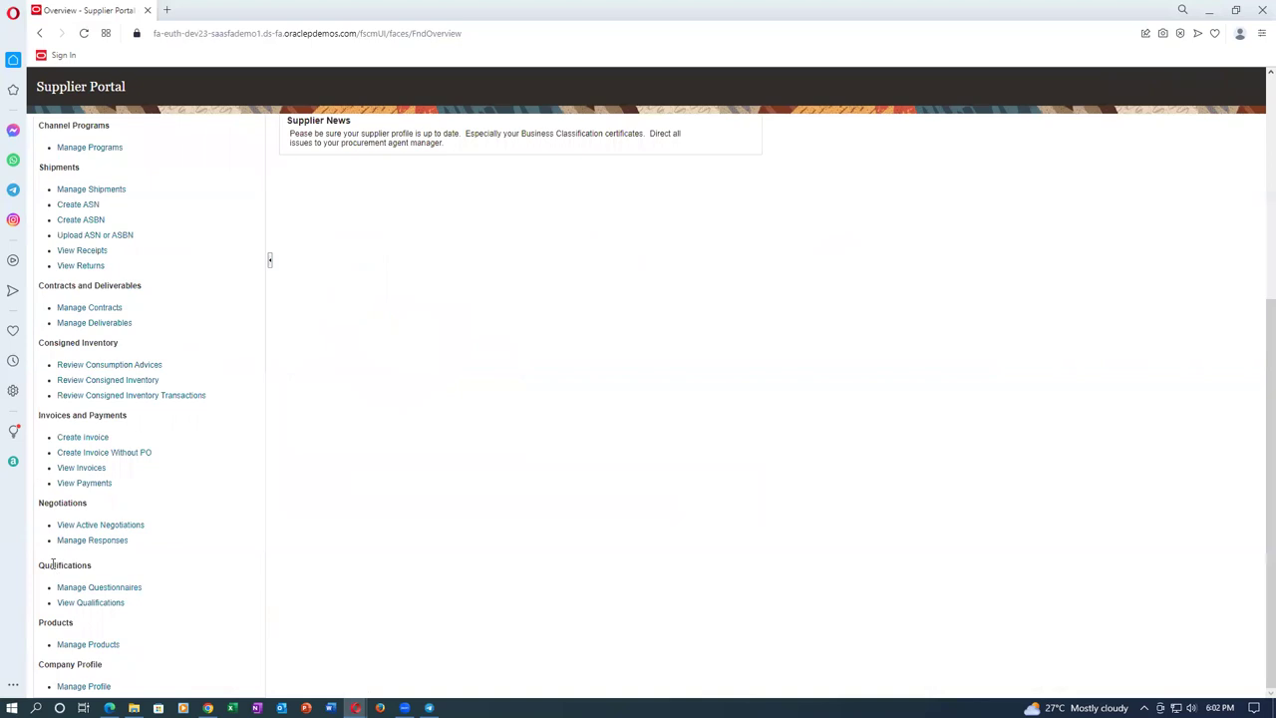
pyautogui.moveTo(51, 564); pyautogui.dragTo(63, 565)
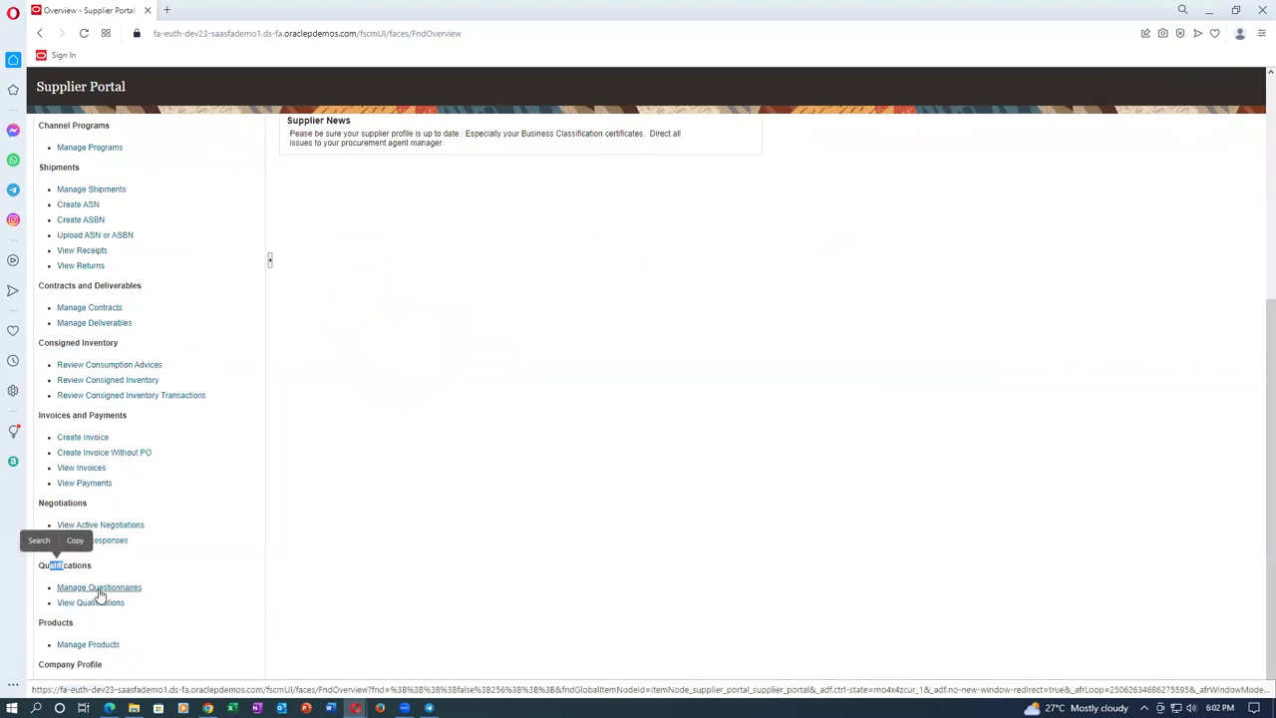
pyautogui.click(100, 589)
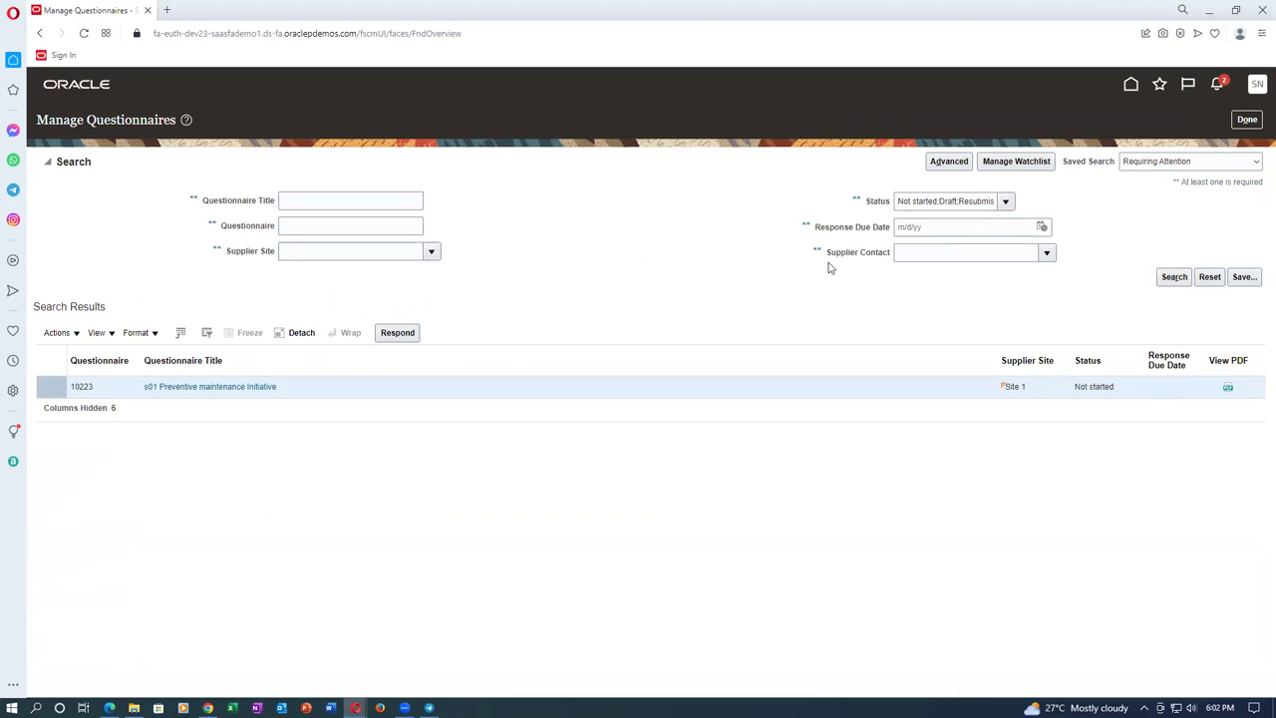
# - Respond to questionnaire 10223 with 'a. Yes' for Code of Conduct and add a response attachment
pyautogui.click(398, 333)
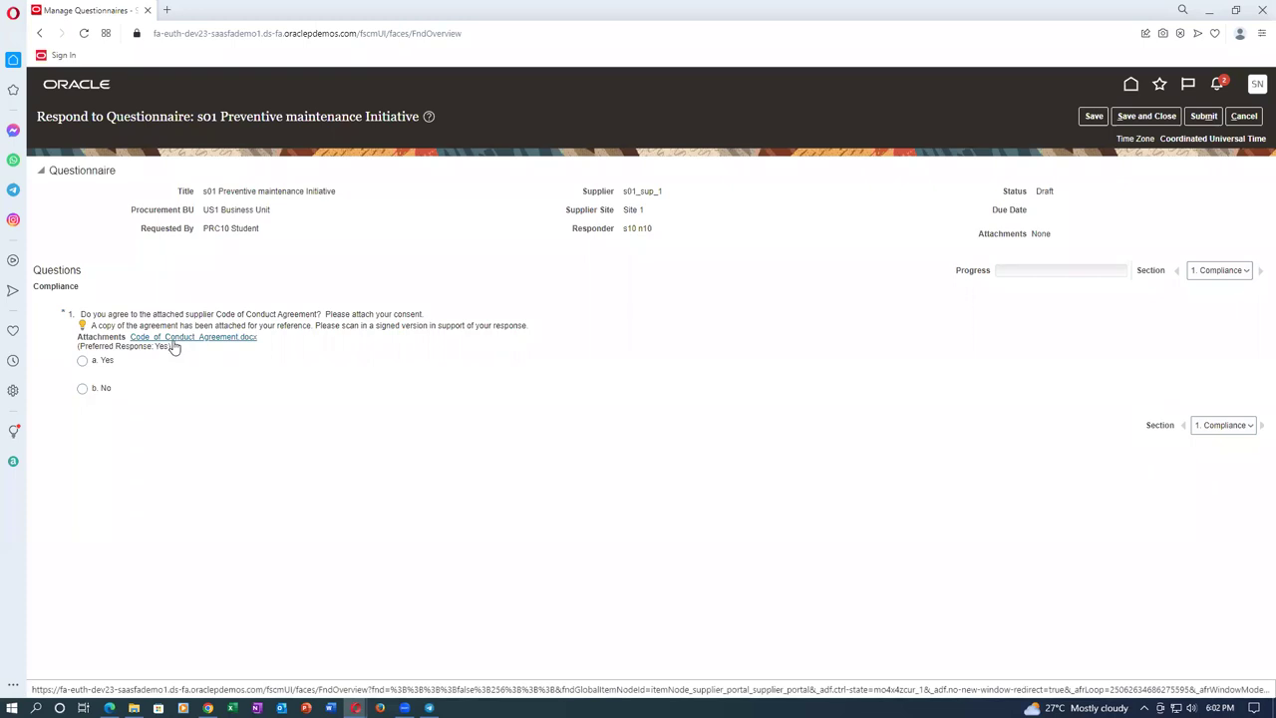
pyautogui.click(84, 362)
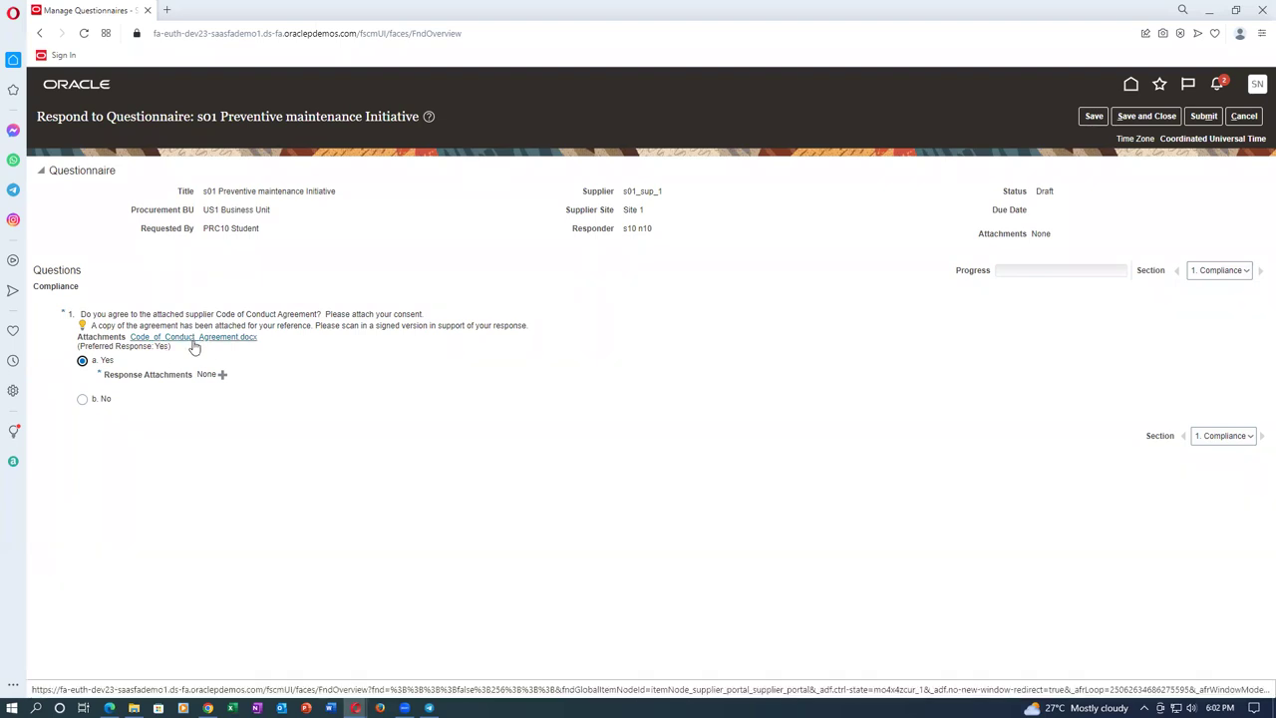
pyautogui.click(222, 374)
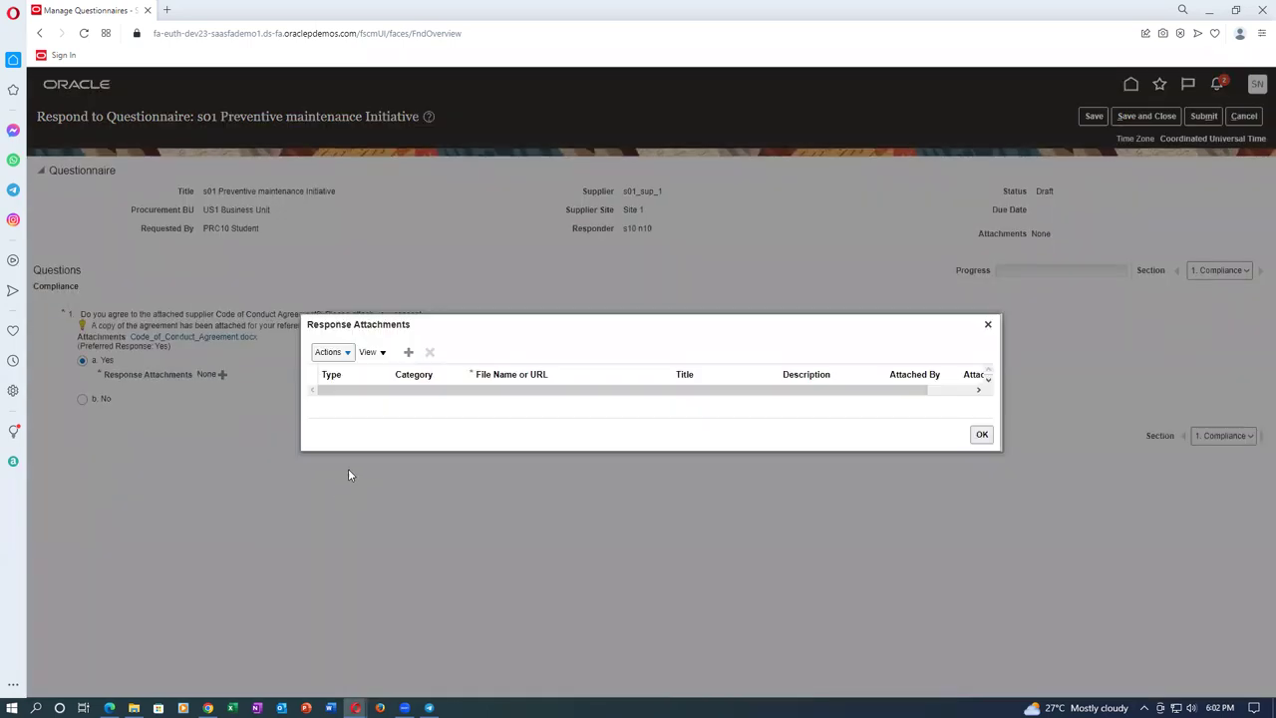
# - Add CPA_Attachment.docx as the response attachment, save it, and submit the questionnaire
pyautogui.click(328, 352)
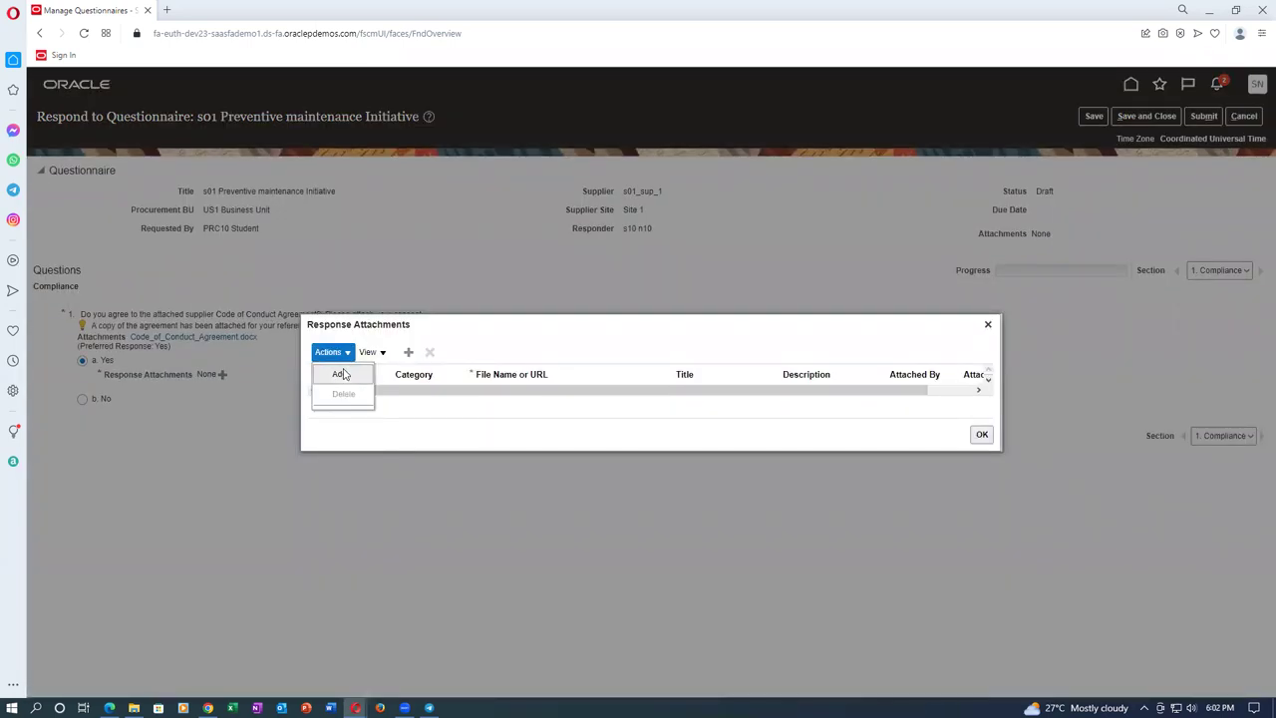
pyautogui.click(338, 371)
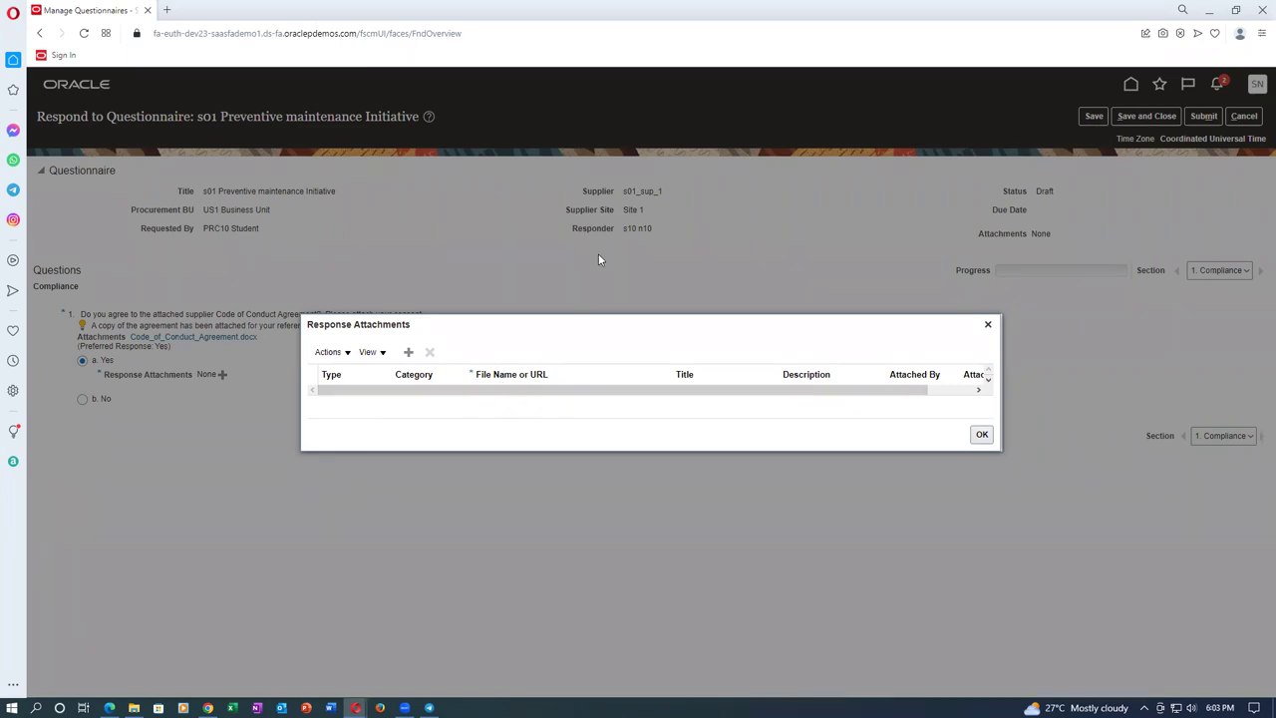
pyautogui.click(496, 385)
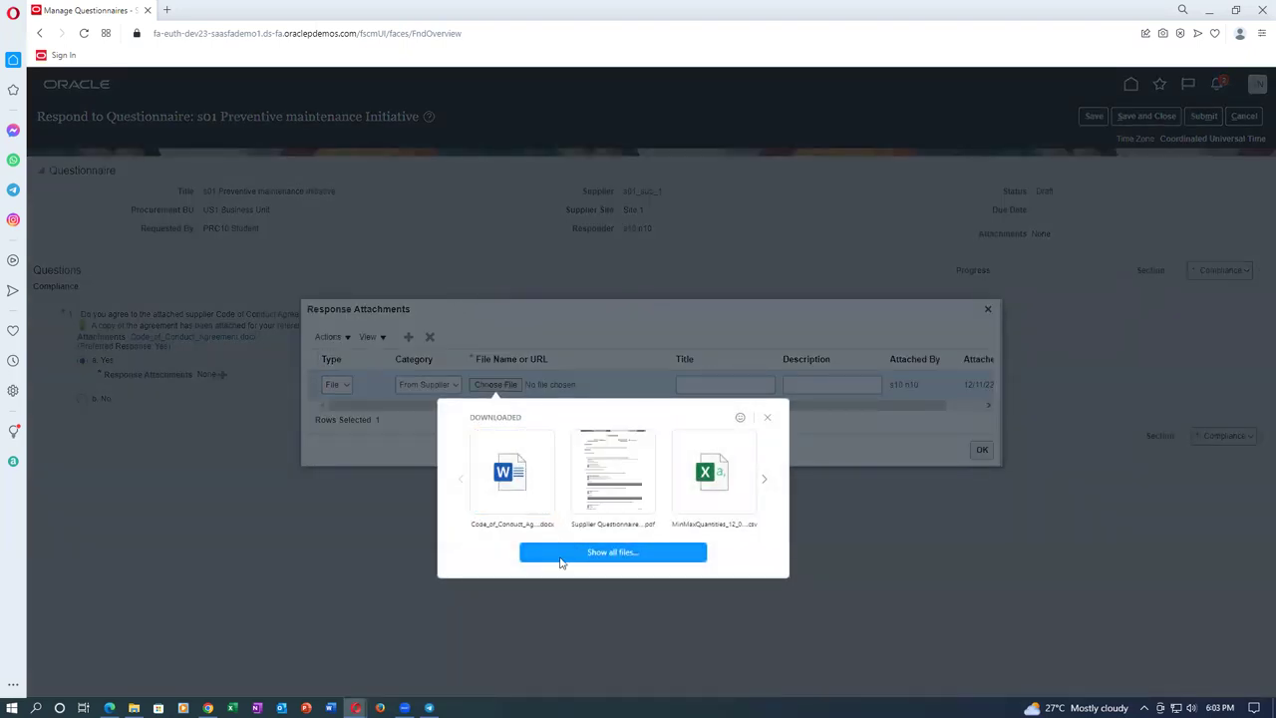
pyautogui.click(560, 554)
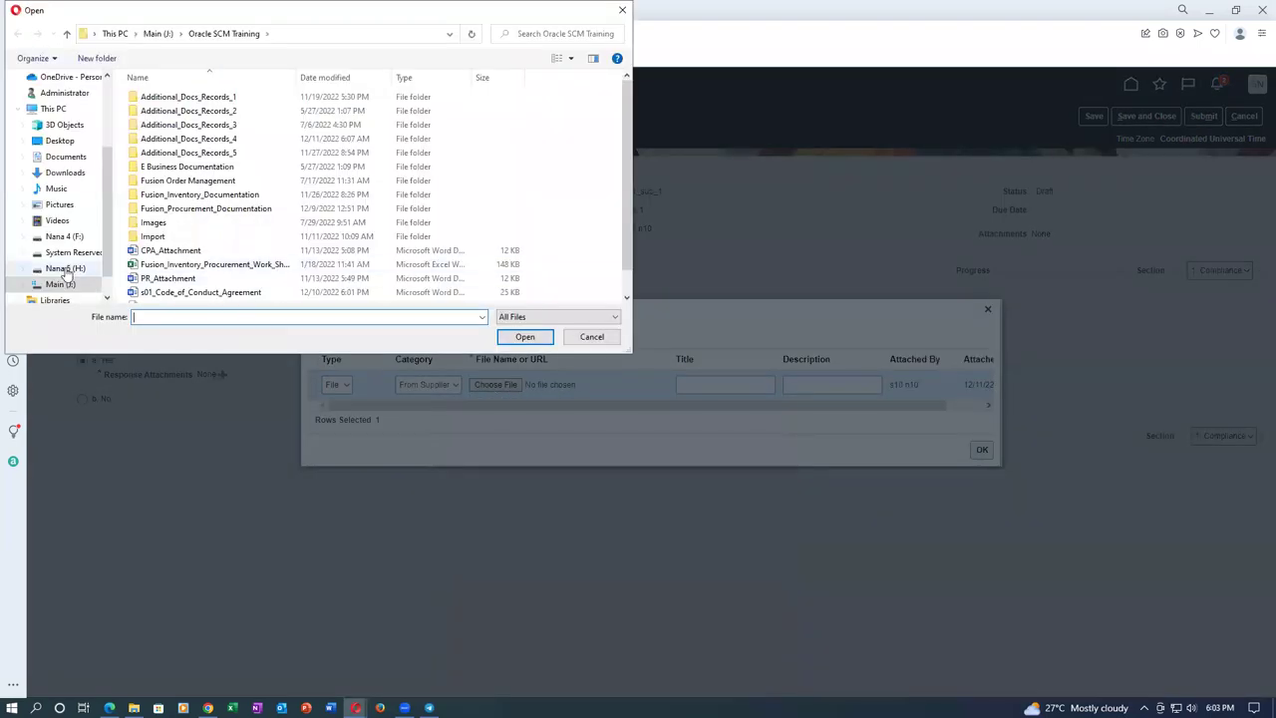
pyautogui.click(396, 250)
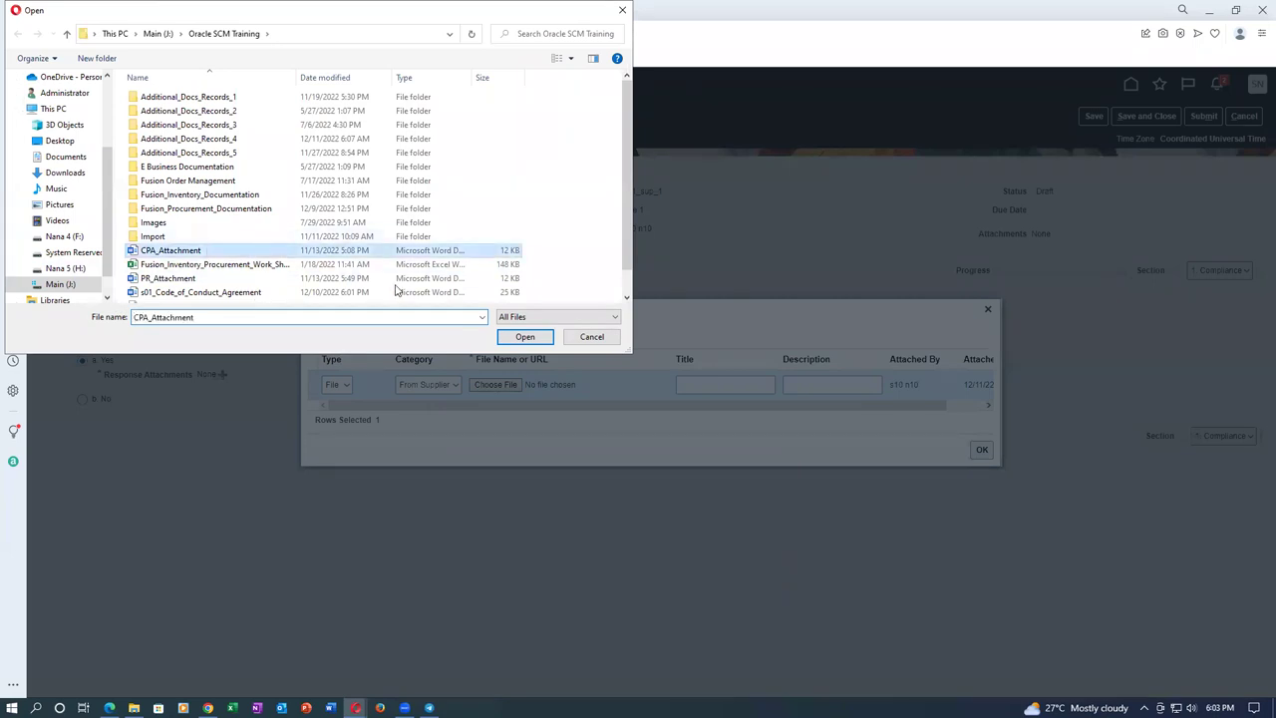
pyautogui.click(524, 336)
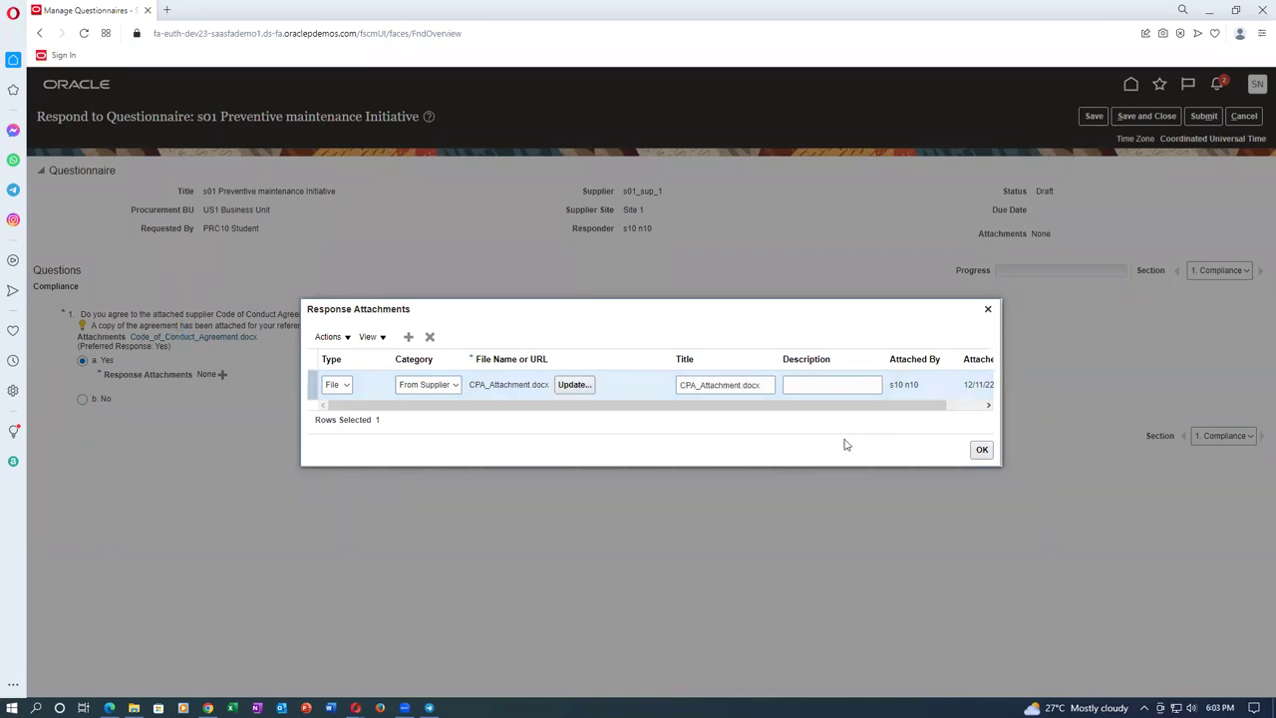
pyautogui.click(981, 450)
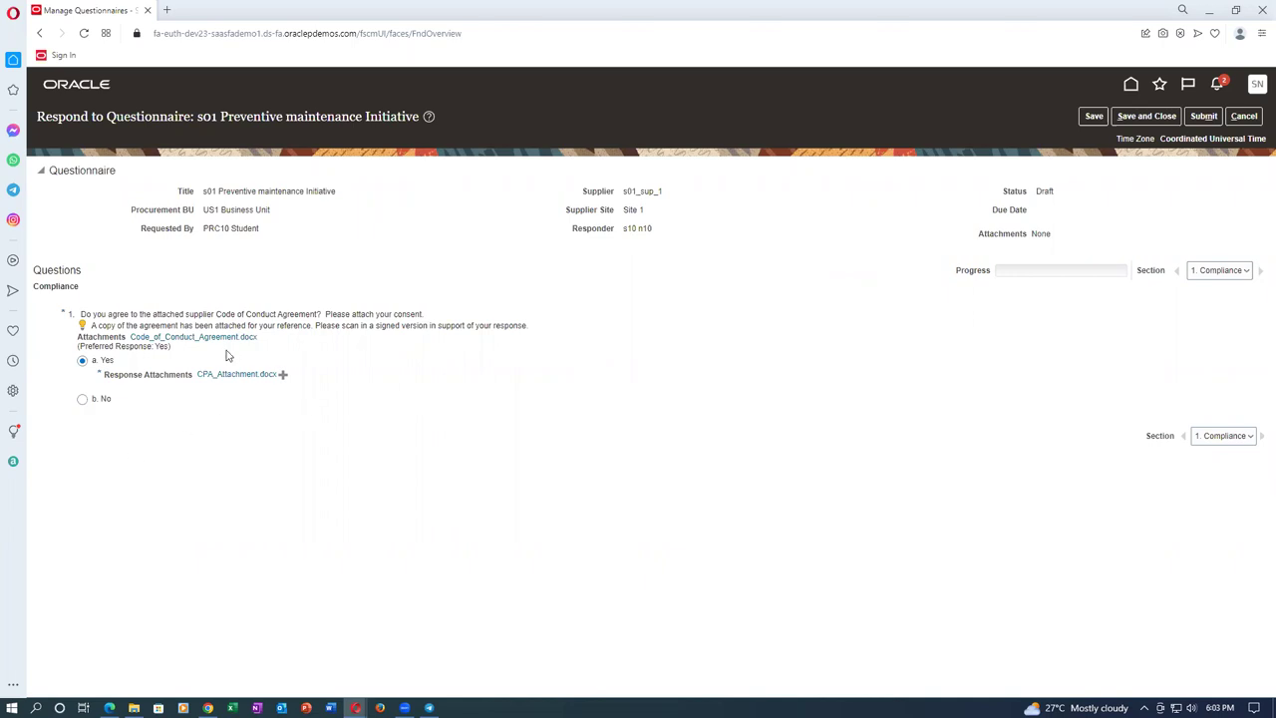
pyautogui.click(1210, 120)
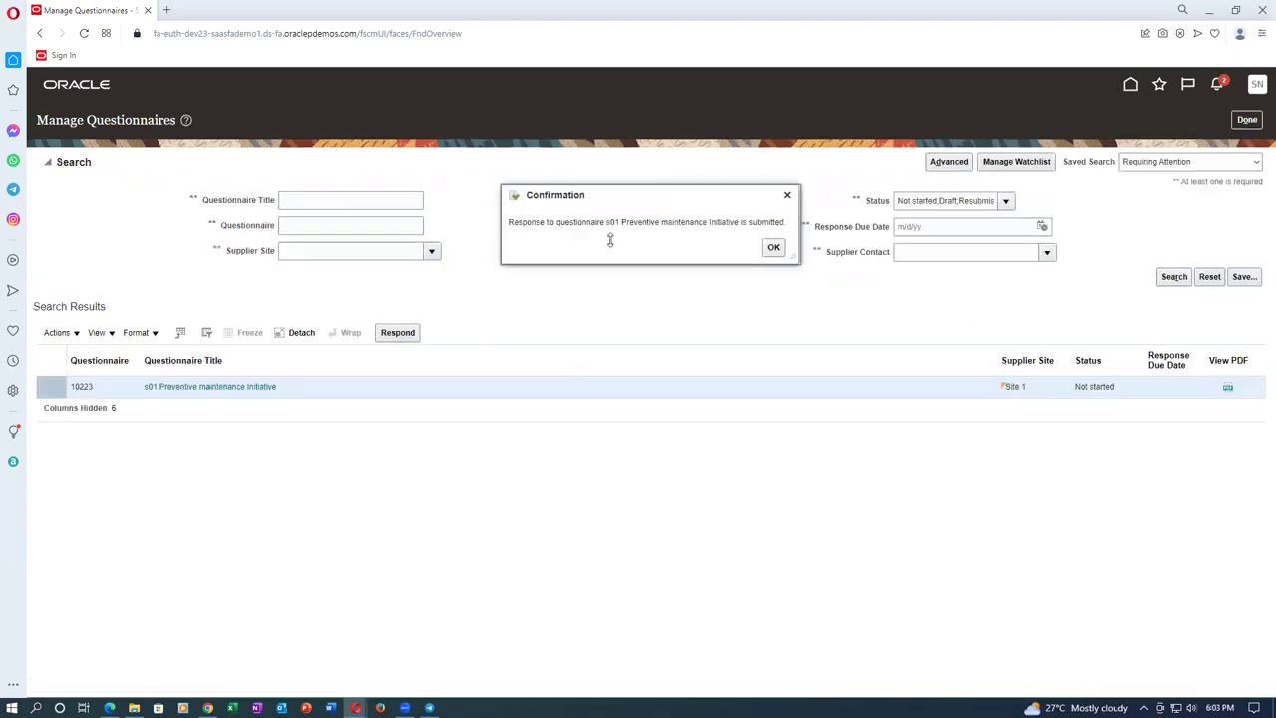
# - Dismiss the submission confirmation, leave Manage Questionnaires, and return to the buyer's Supplier Qualification Overview
pyautogui.click(771, 248)
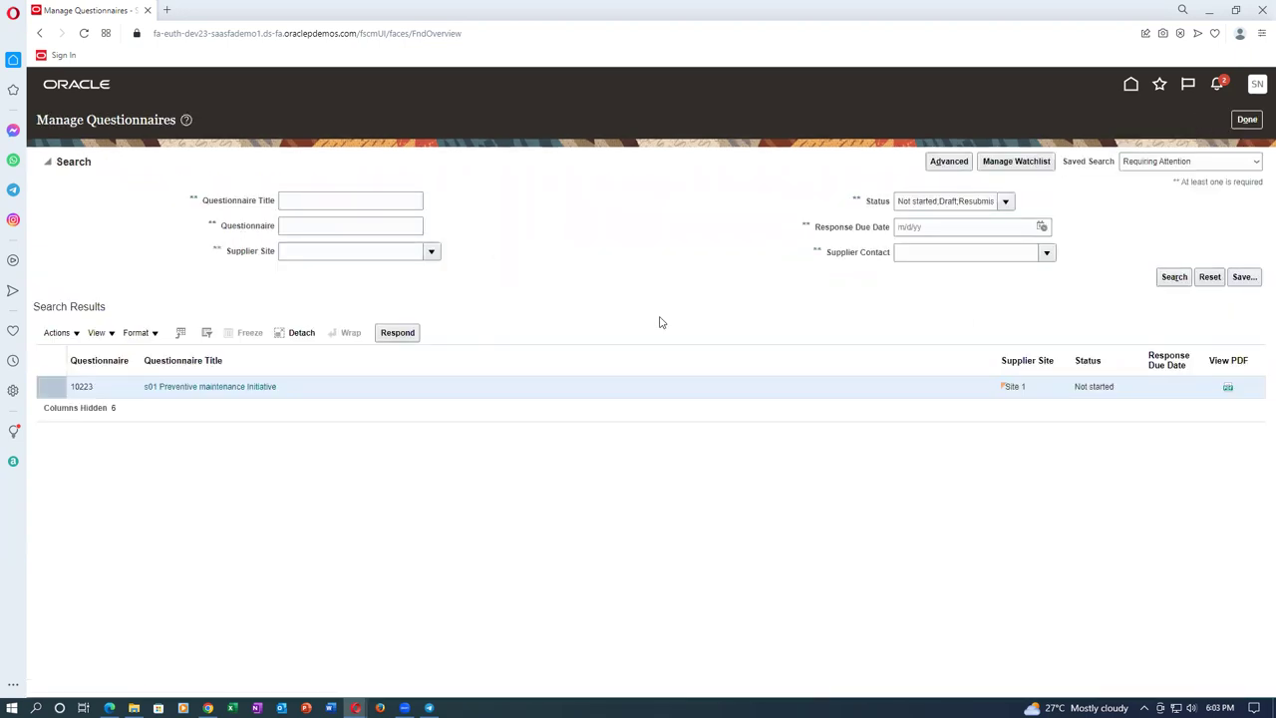
pyautogui.click(1246, 119)
pyautogui.click(207, 708)
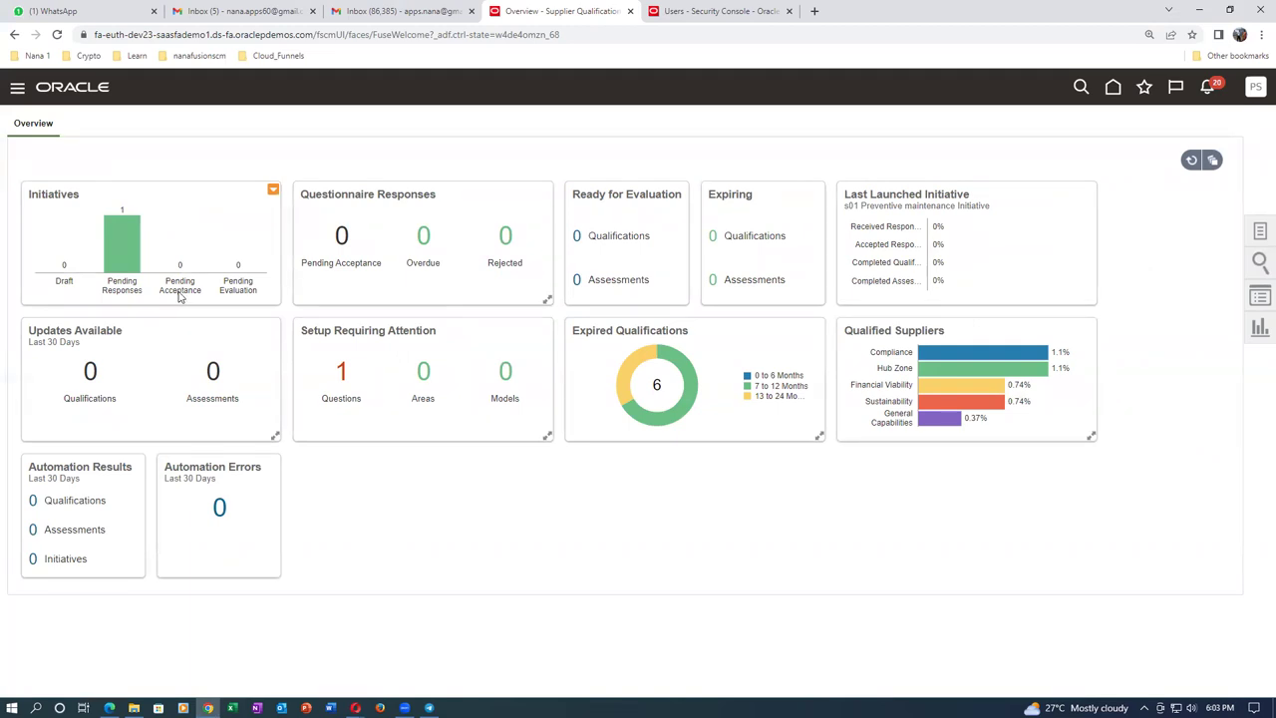
# - Refresh the Supplier Qualification overview and select the host part of its web address
pyautogui.click(1191, 163)
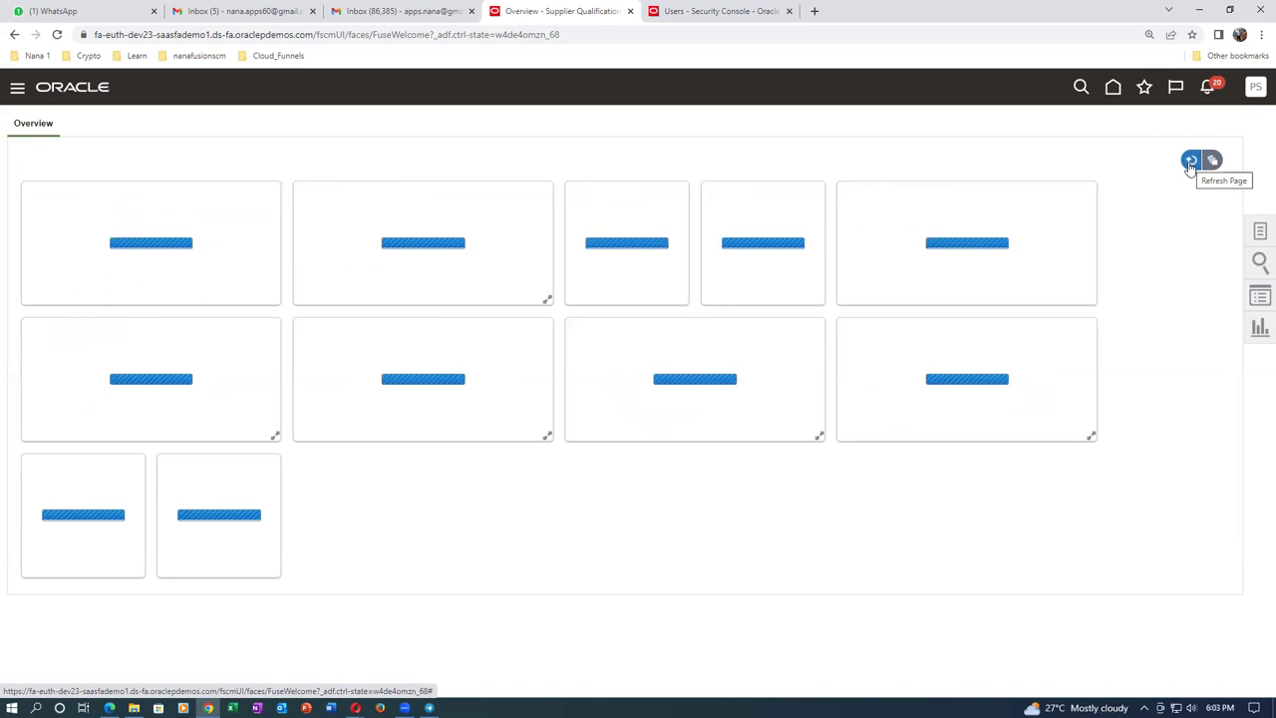
pyautogui.moveTo(121, 247)
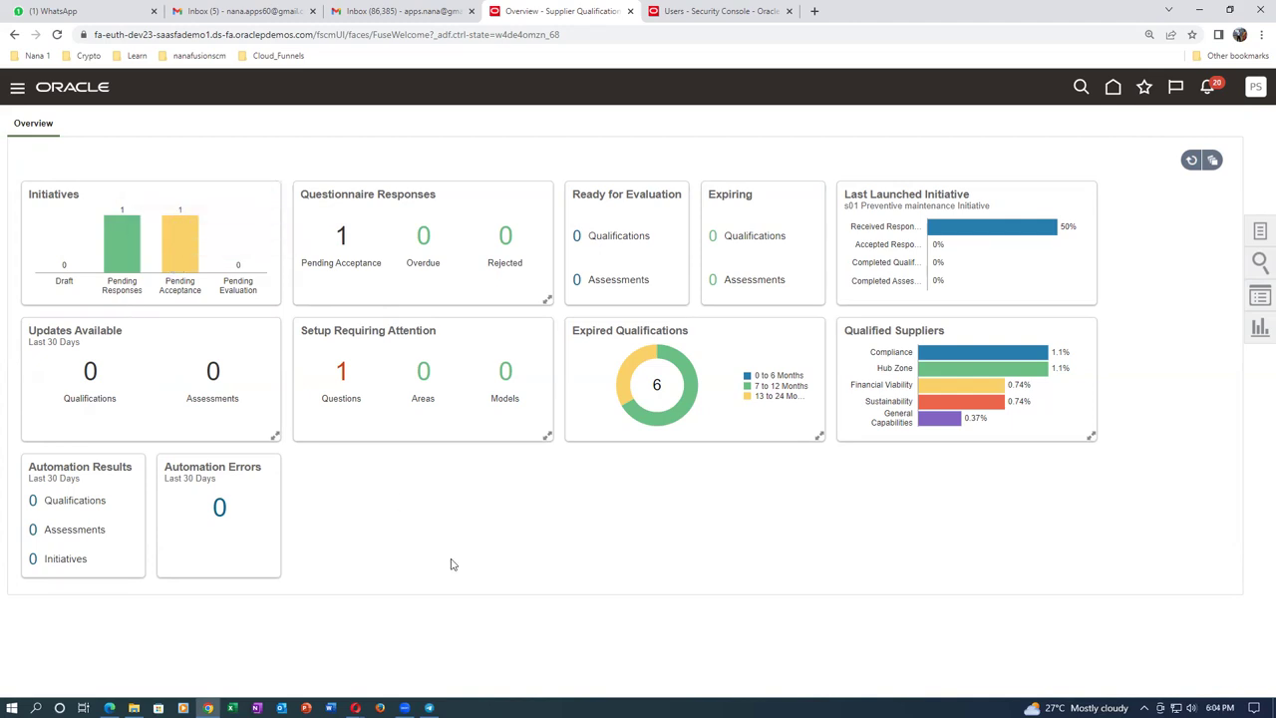
pyautogui.click(323, 35)
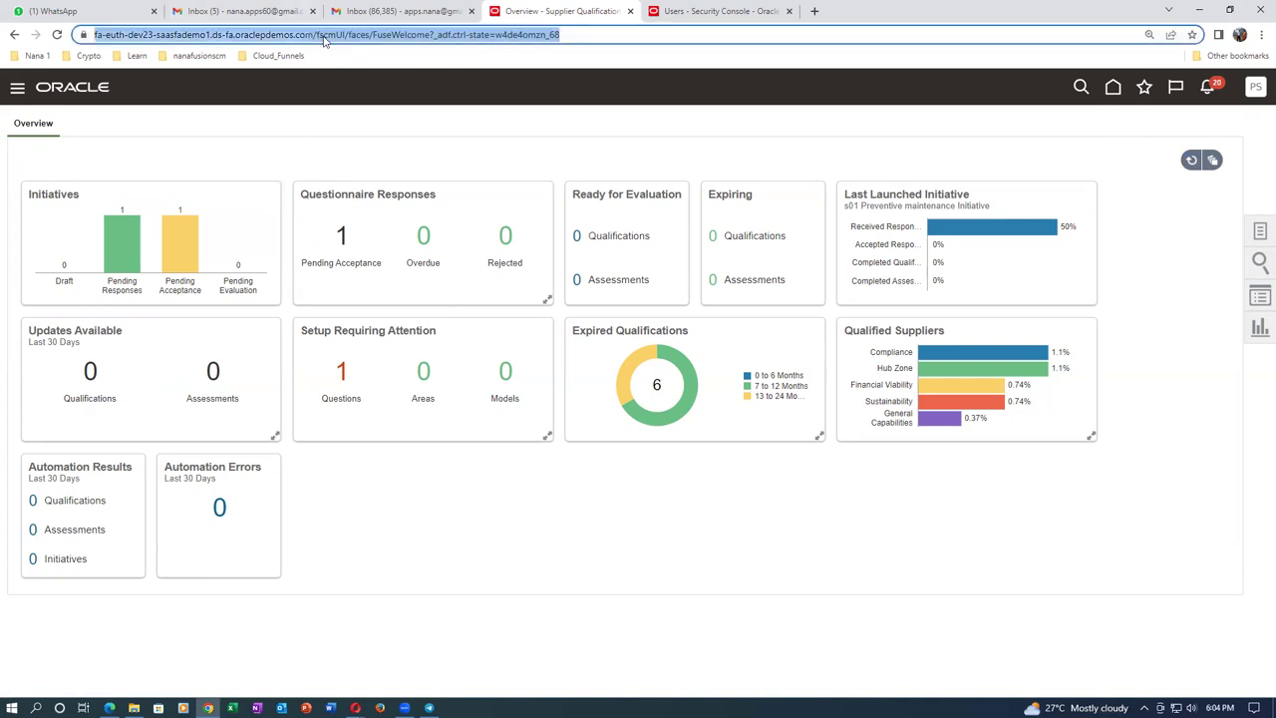
pyautogui.click(323, 35)
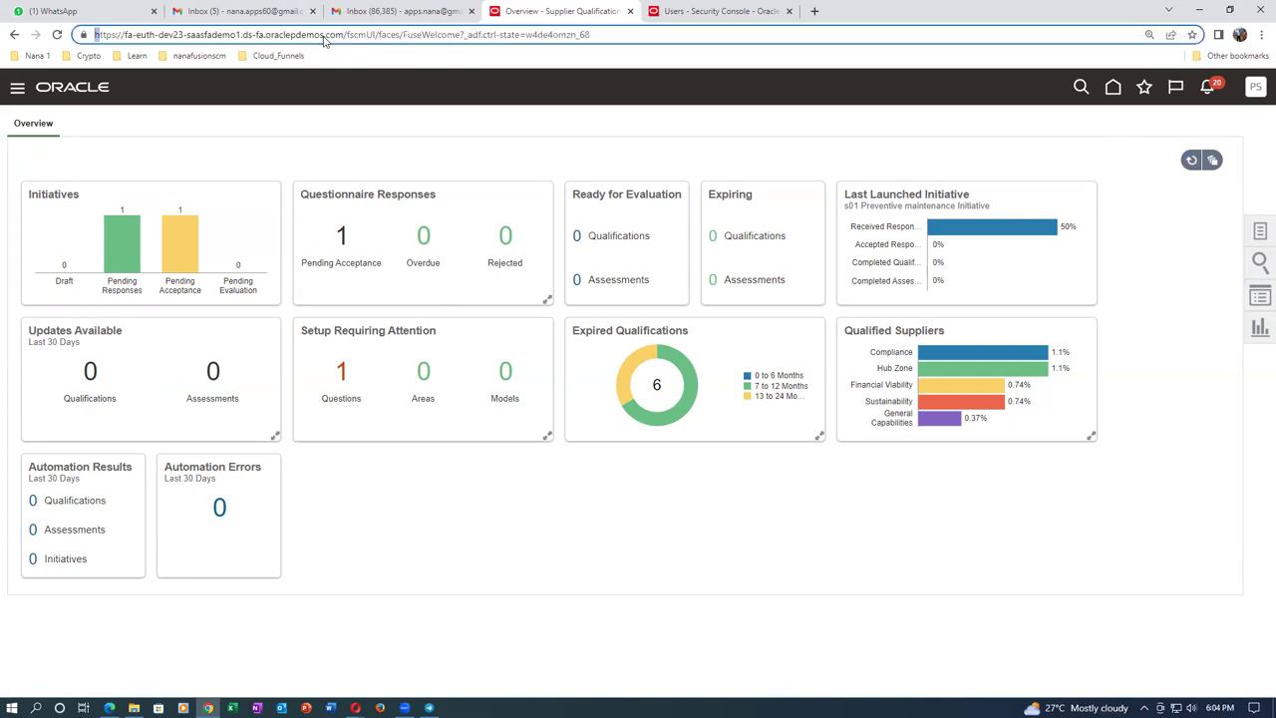
pyautogui.hotkey('shift', 'Right')
pyautogui.hotkey('shift', 'Right')
pyautogui.hotkey('shift', 'Right')
pyautogui.hotkey('shift', 'Right')
pyautogui.hotkey('shift', 'Right')
pyautogui.hotkey('shift', 'Right')
pyautogui.hotkey('shift', 'Right')
pyautogui.hotkey('shift', 'Right')
pyautogui.hotkey('shift', 'Right')
pyautogui.hotkey('shift', 'Right')
pyautogui.hotkey('shift', 'Right')
pyautogui.hotkey('shift', 'Right')
pyautogui.hotkey('shift', 'Right')
pyautogui.hotkey('shift', 'Right')
pyautogui.hotkey('shift', 'Right')
pyautogui.hotkey('shift', 'Right')
pyautogui.hotkey('shift', 'Right')
pyautogui.hotkey('shift', 'Right')
pyautogui.hotkey('shift', 'Right')
pyautogui.hotkey('shift', 'Right')
pyautogui.hotkey('shift', 'Right')
pyautogui.hotkey('shift', 'Right')
pyautogui.hotkey('shift', 'Right')
pyautogui.hotkey('shift', 'Right')
pyautogui.hotkey('shift', 'Right')
pyautogui.hotkey('shift', 'Right')
pyautogui.hotkey('shift', 'Right')
pyautogui.hotkey('ctrl', 'c')
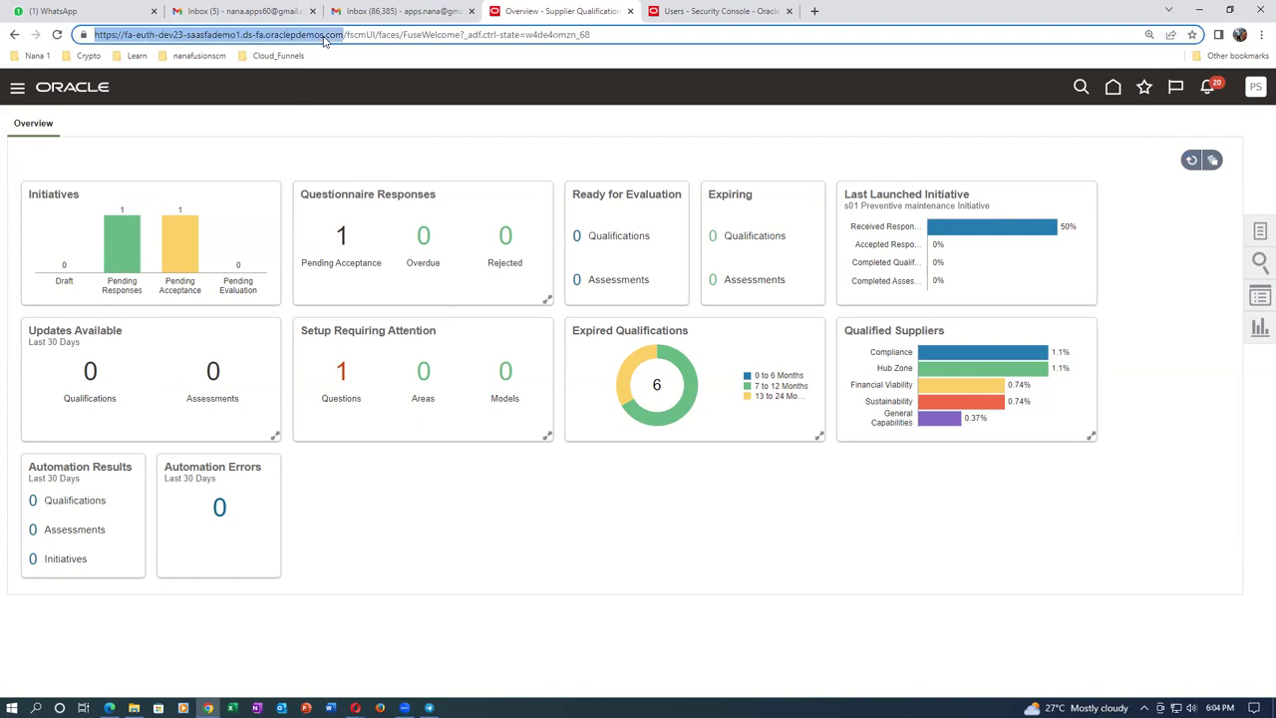
pyautogui.moveTo(124, 243)
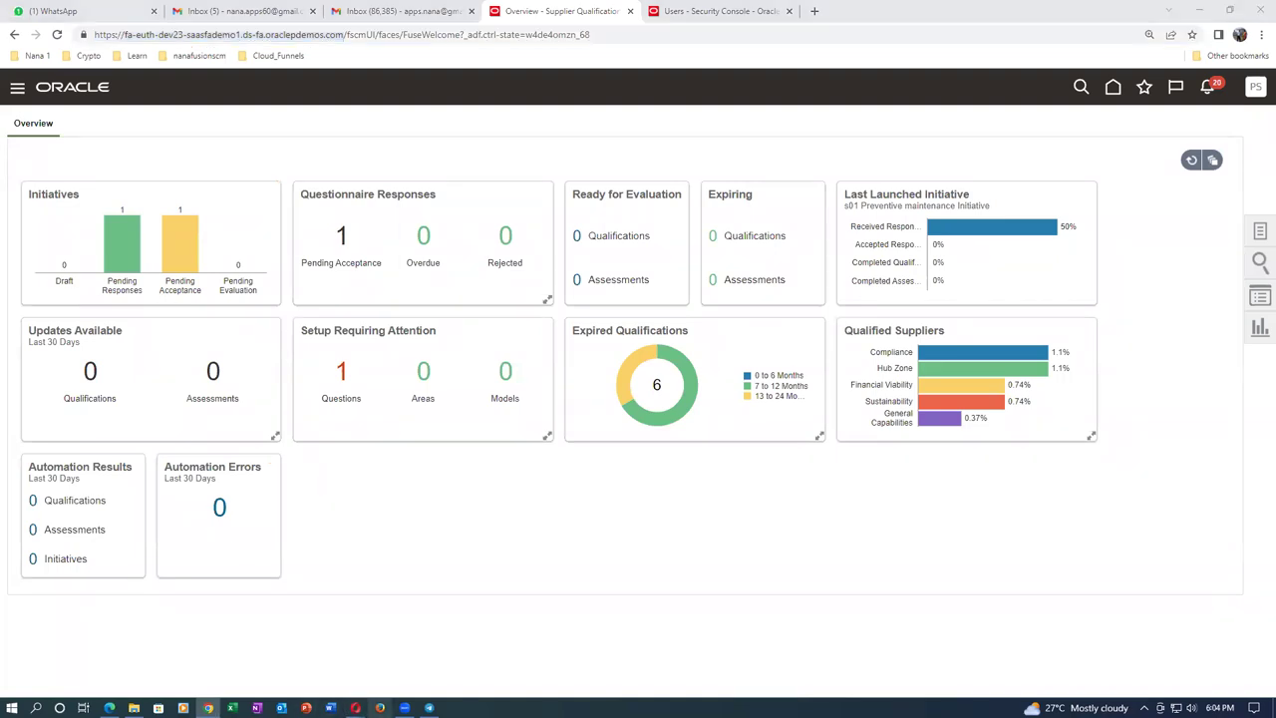
pyautogui.click(470, 192)
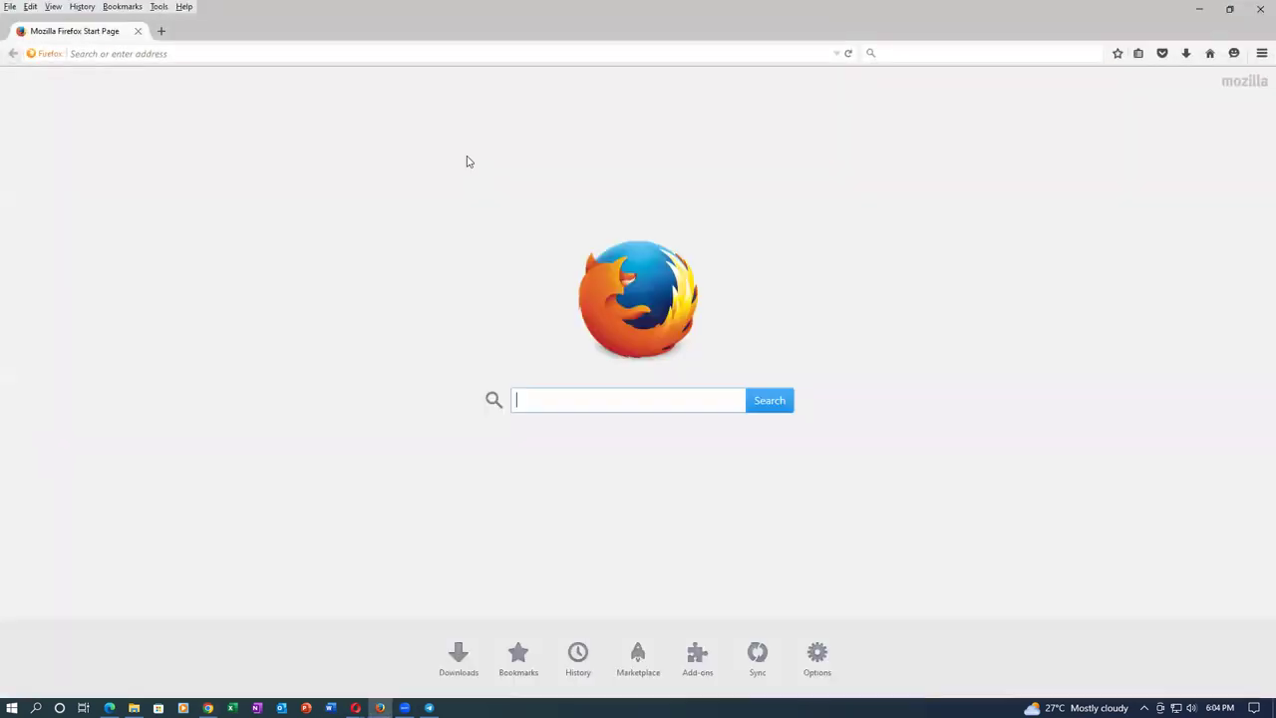
# - Load the copied Supplier Qualification site address in the second browser, Firefox
pyautogui.click(374, 55)
pyautogui.hotkey('ctrl', 'v')
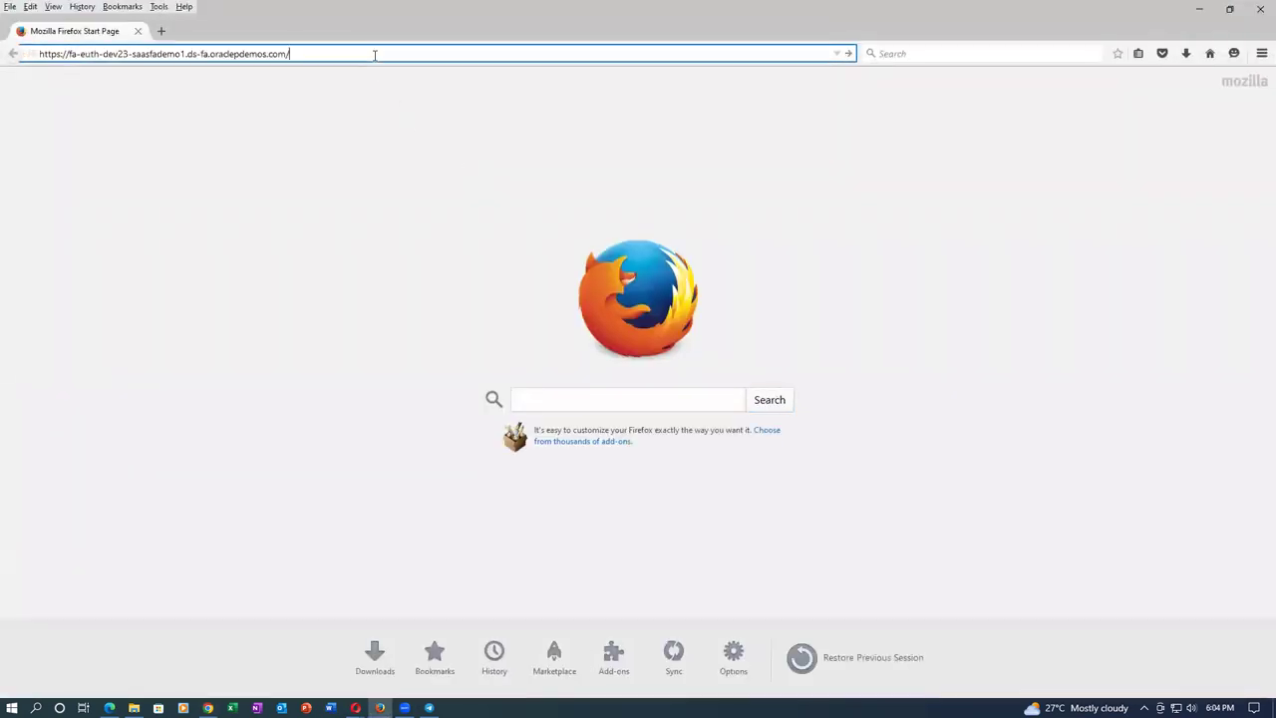
pyautogui.press('Return')
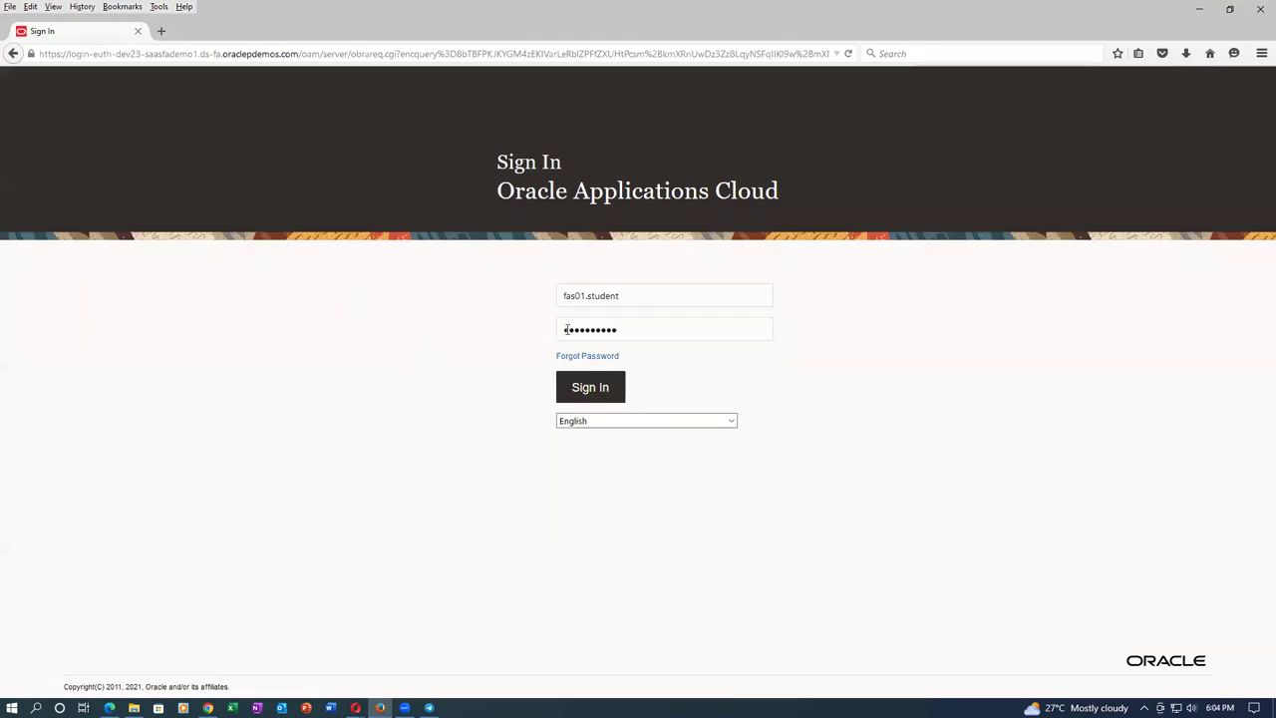
# - Sign in with the responder's username and password, decline saving the password, and go Home
pyautogui.click(649, 301)
pyautogui.hotkey('ctrl', 'a')
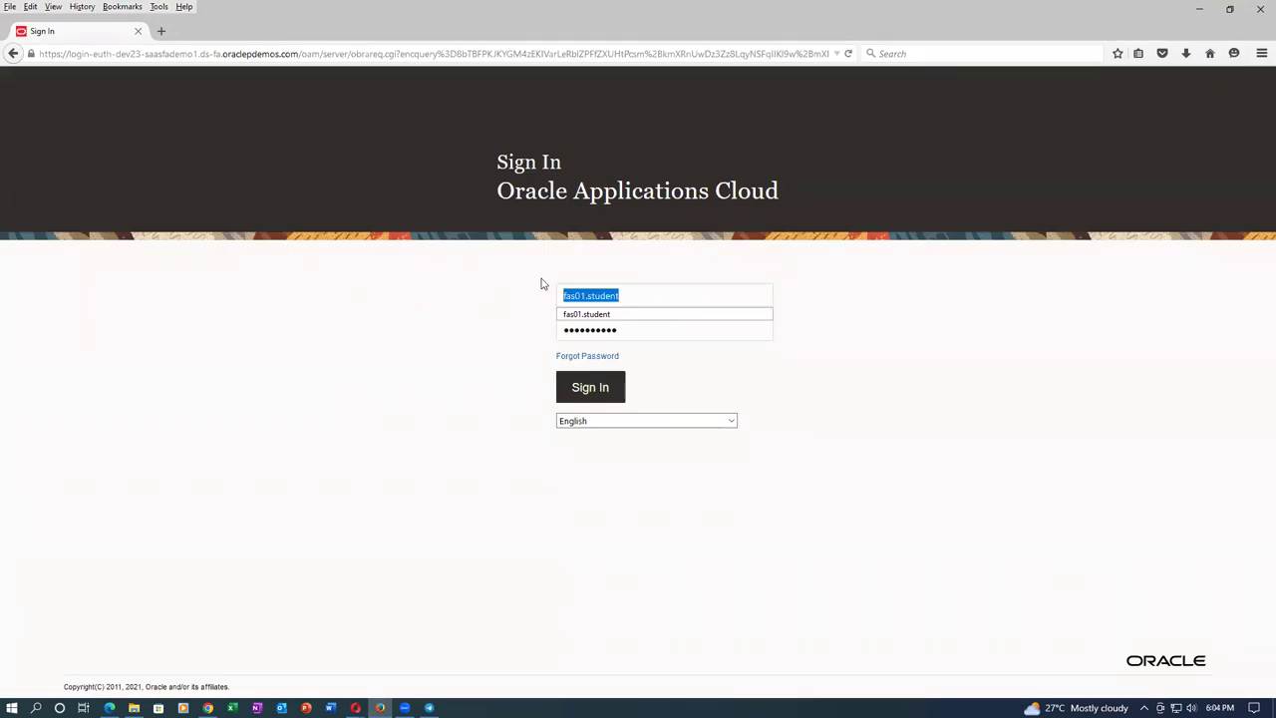
pyautogui.write('prc11.student')
pyautogui.press('Tab')
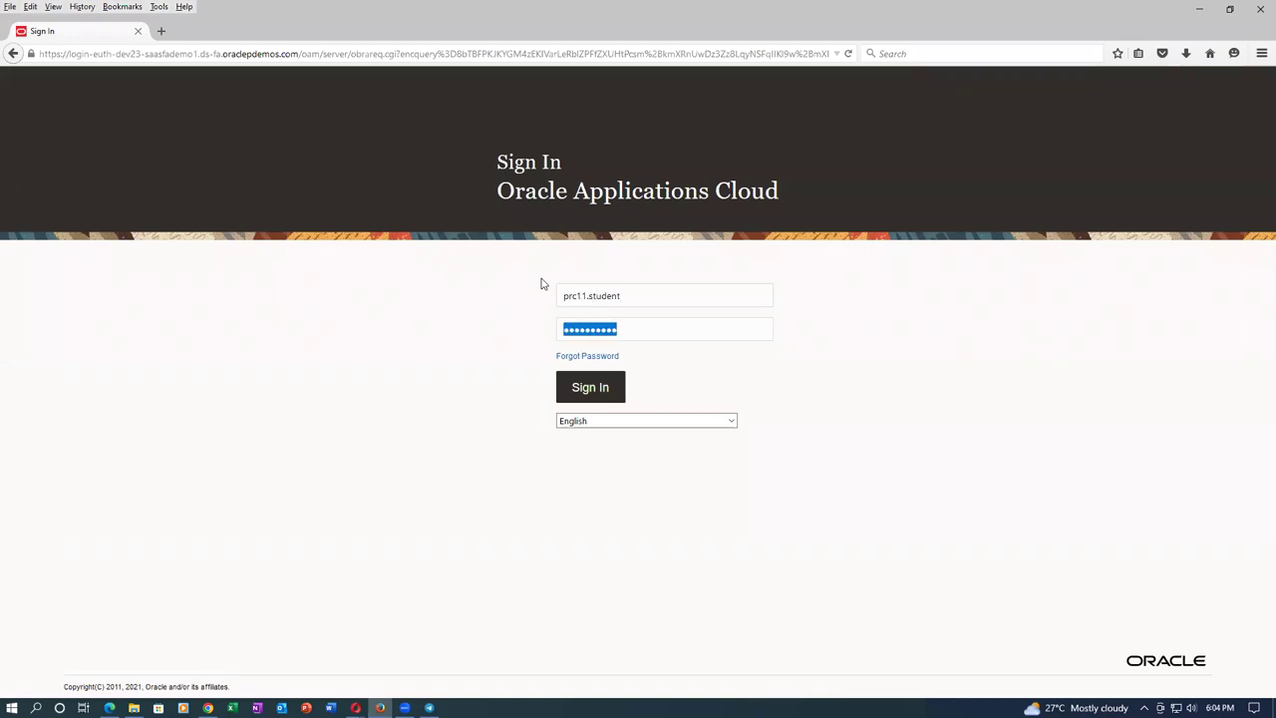
pyautogui.write('••••••••••')
pyautogui.click(579, 399)
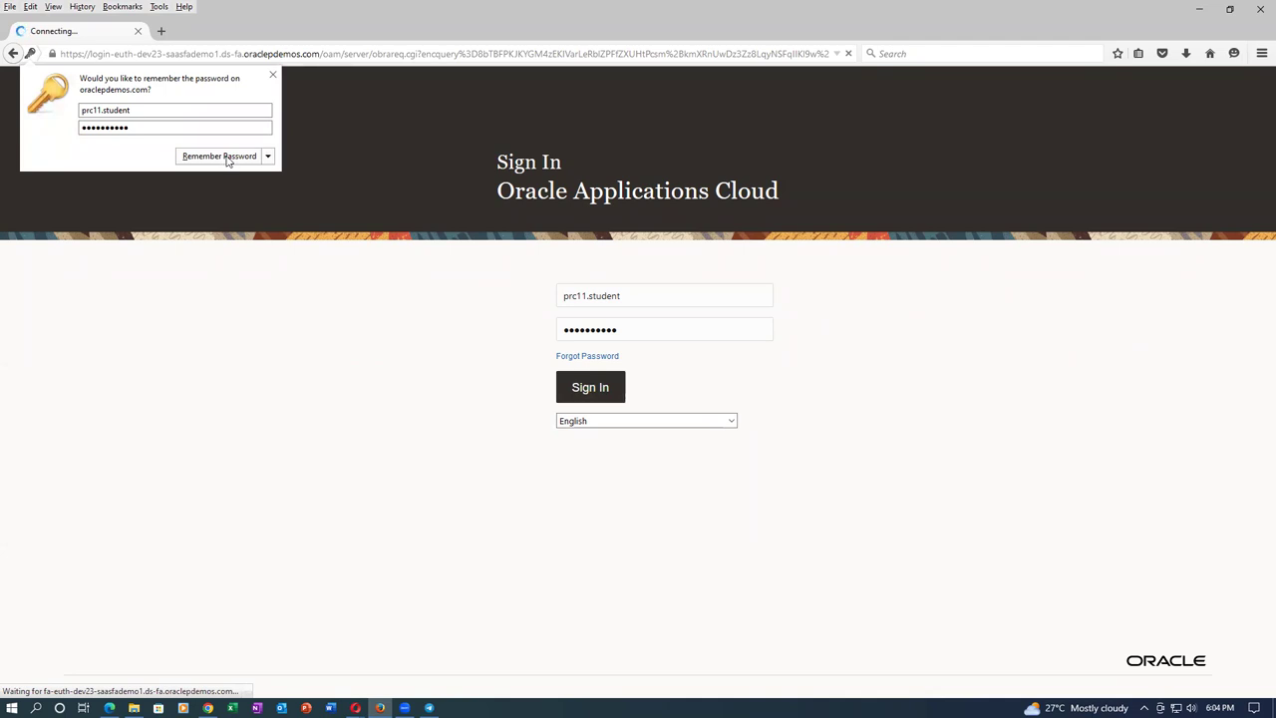
pyautogui.click(227, 161)
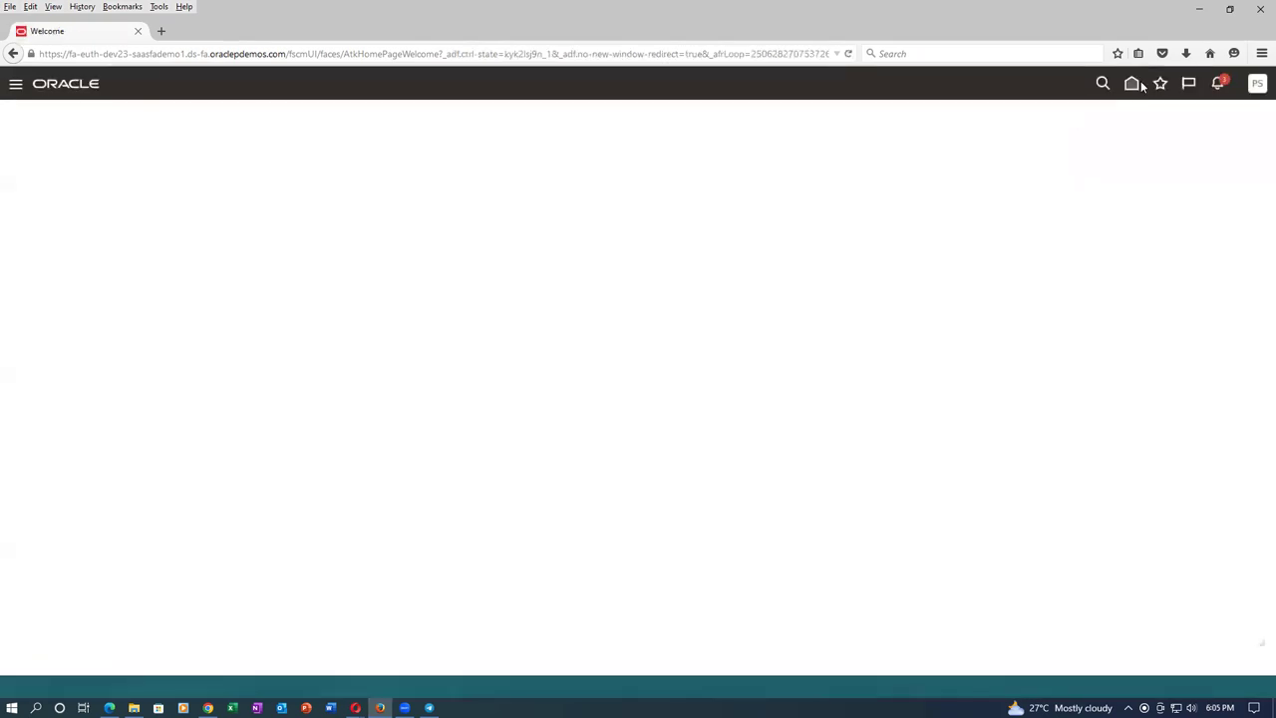
pyautogui.click(1132, 84)
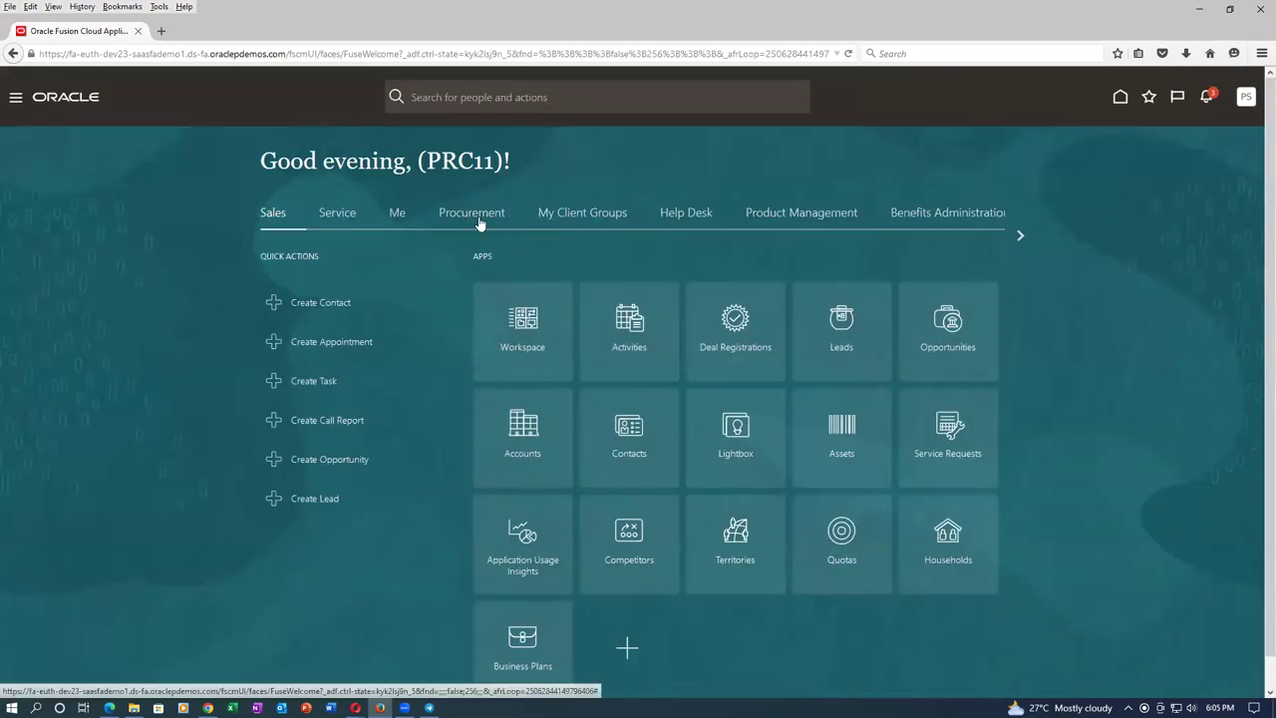
# - Open questionnaire 10223 (s01 Preventive maintenance Initiative) for response via Procurement > Manage Questionnaires
pyautogui.click(479, 220)
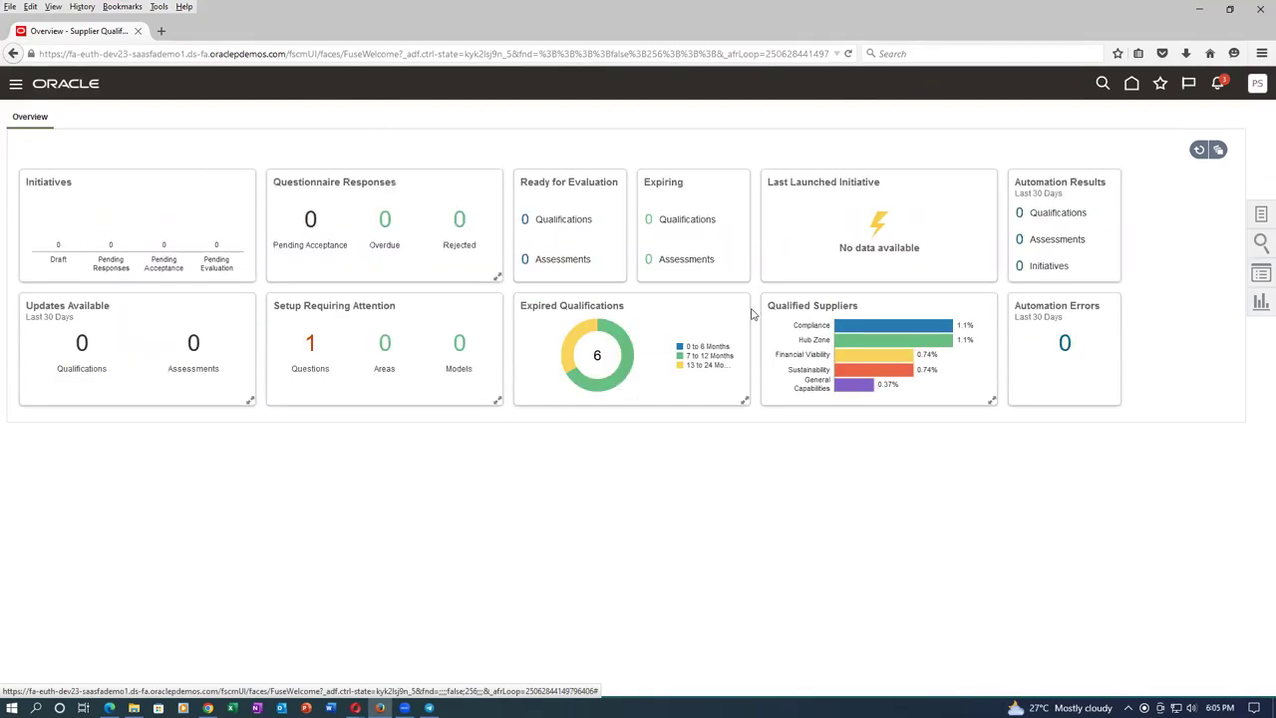
pyautogui.click(1260, 216)
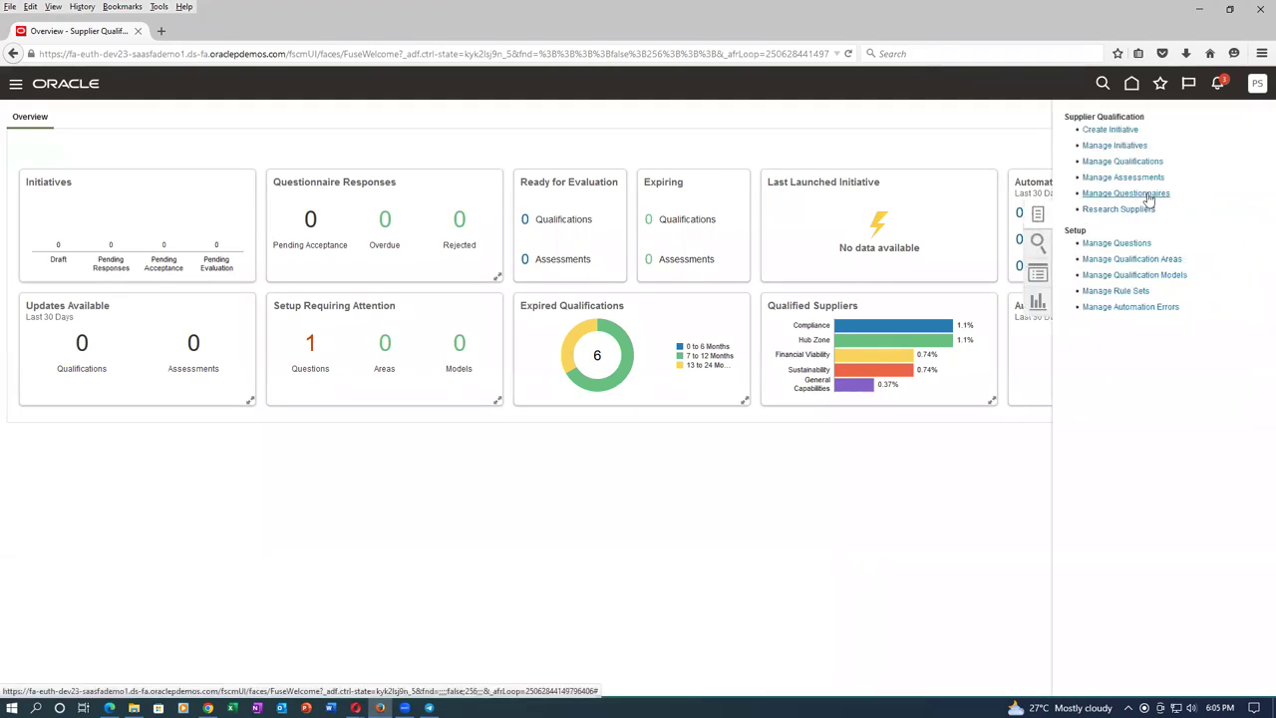
pyautogui.click(1147, 193)
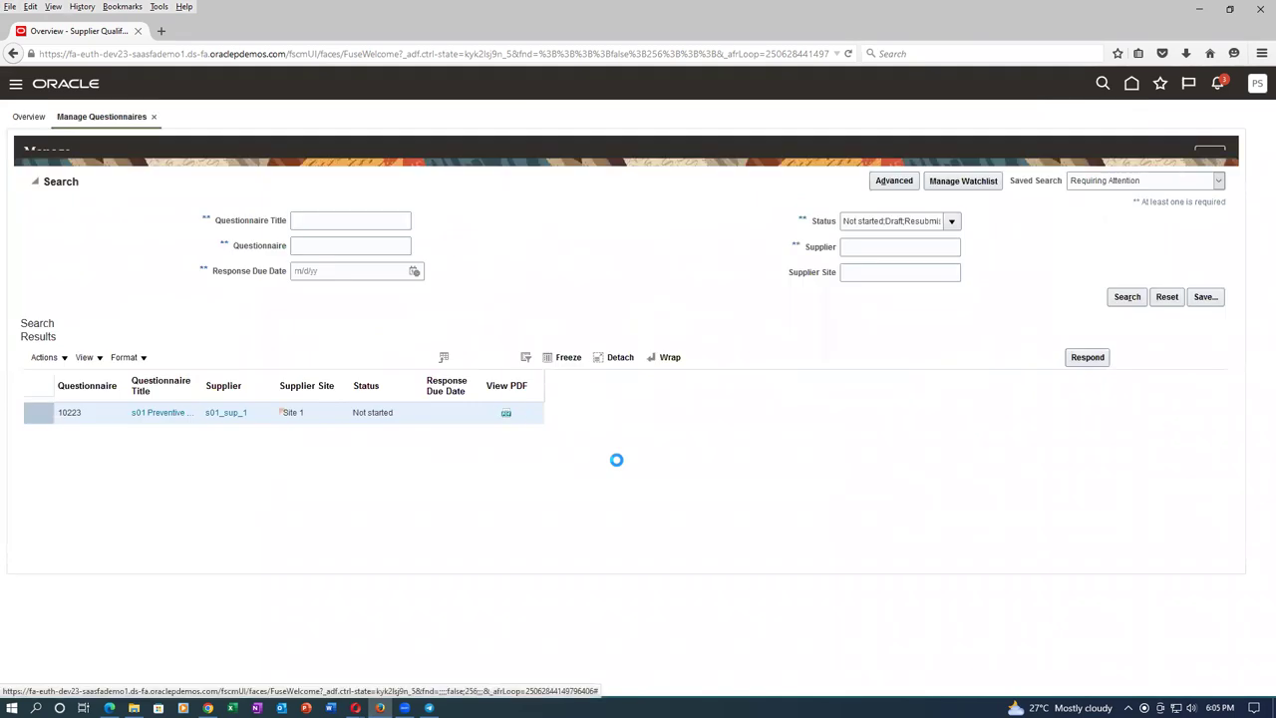
pyautogui.click(387, 376)
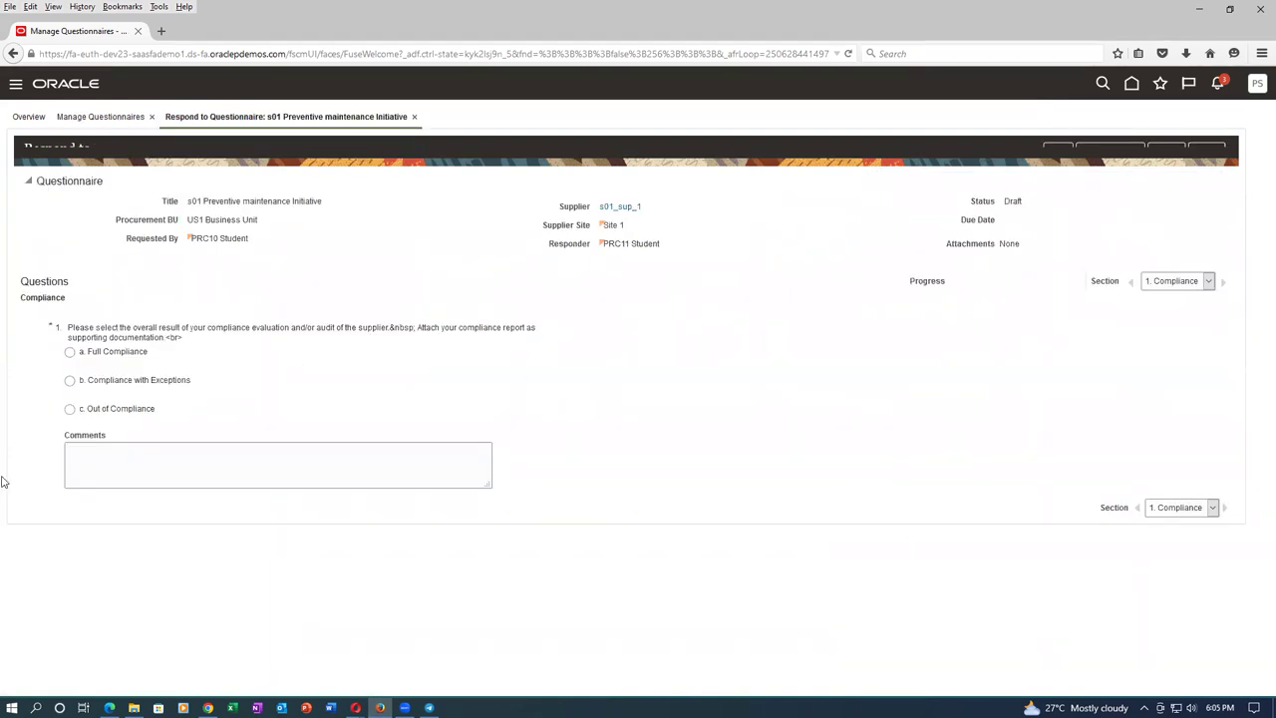
# - Answer the compliance question with Compliance with Exceptions and attach MM_qty.csv as a response attachment
pyautogui.click(70, 396)
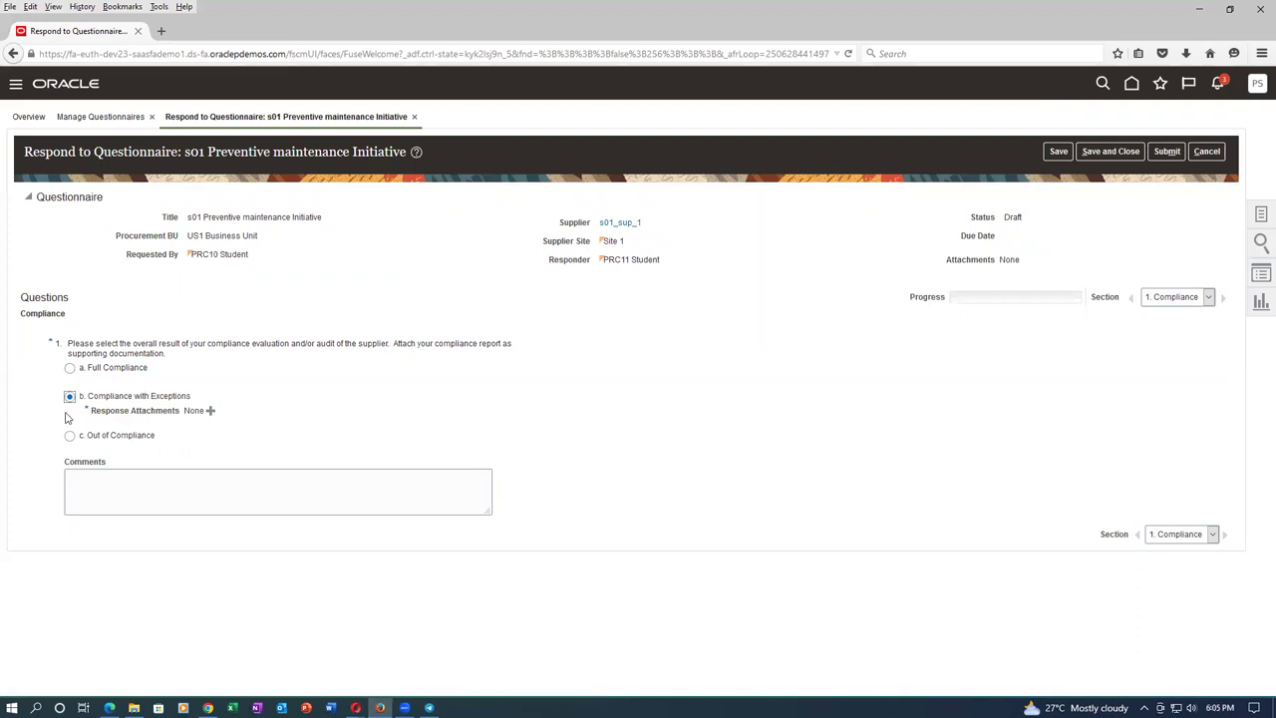
pyautogui.click(211, 410)
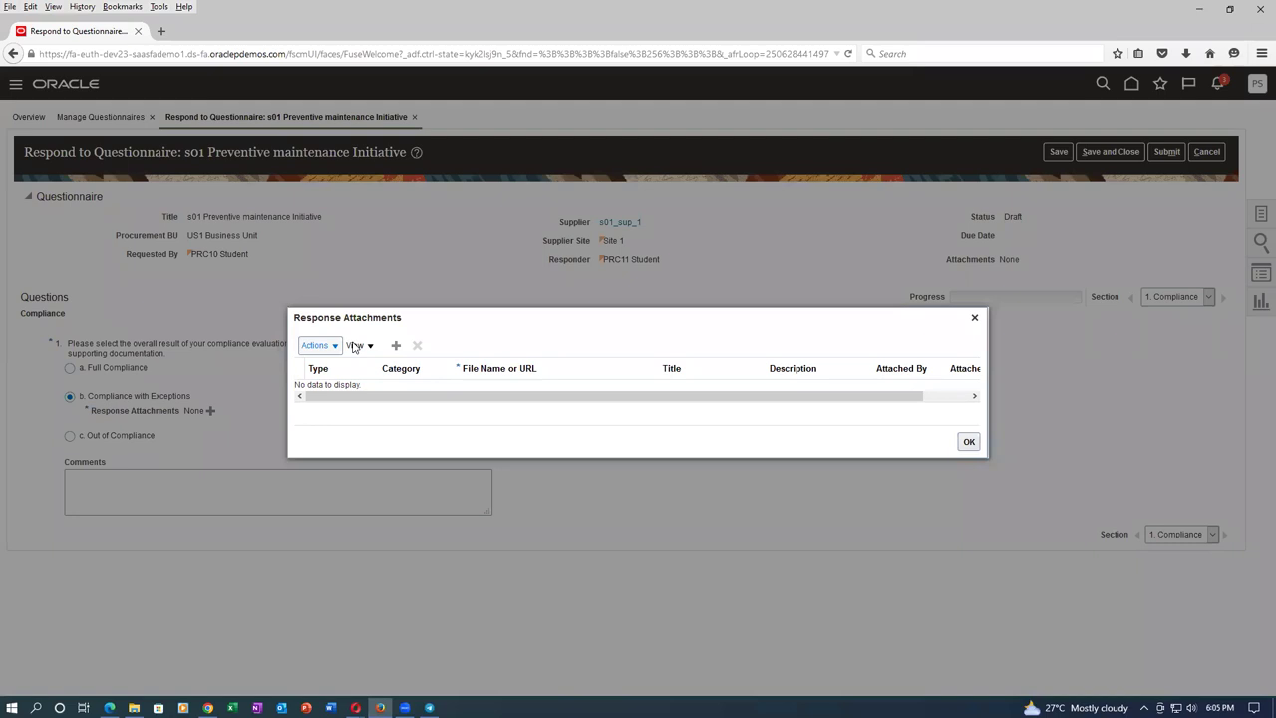
pyautogui.click(396, 345)
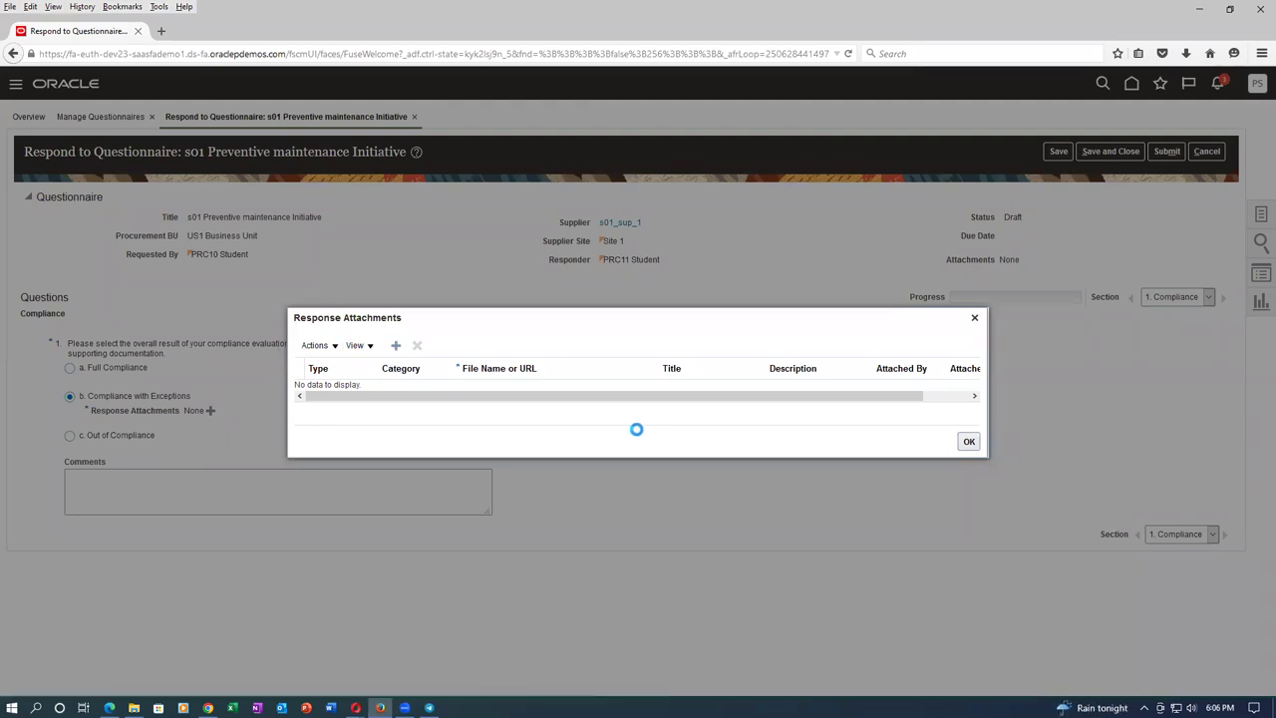
pyautogui.click(479, 385)
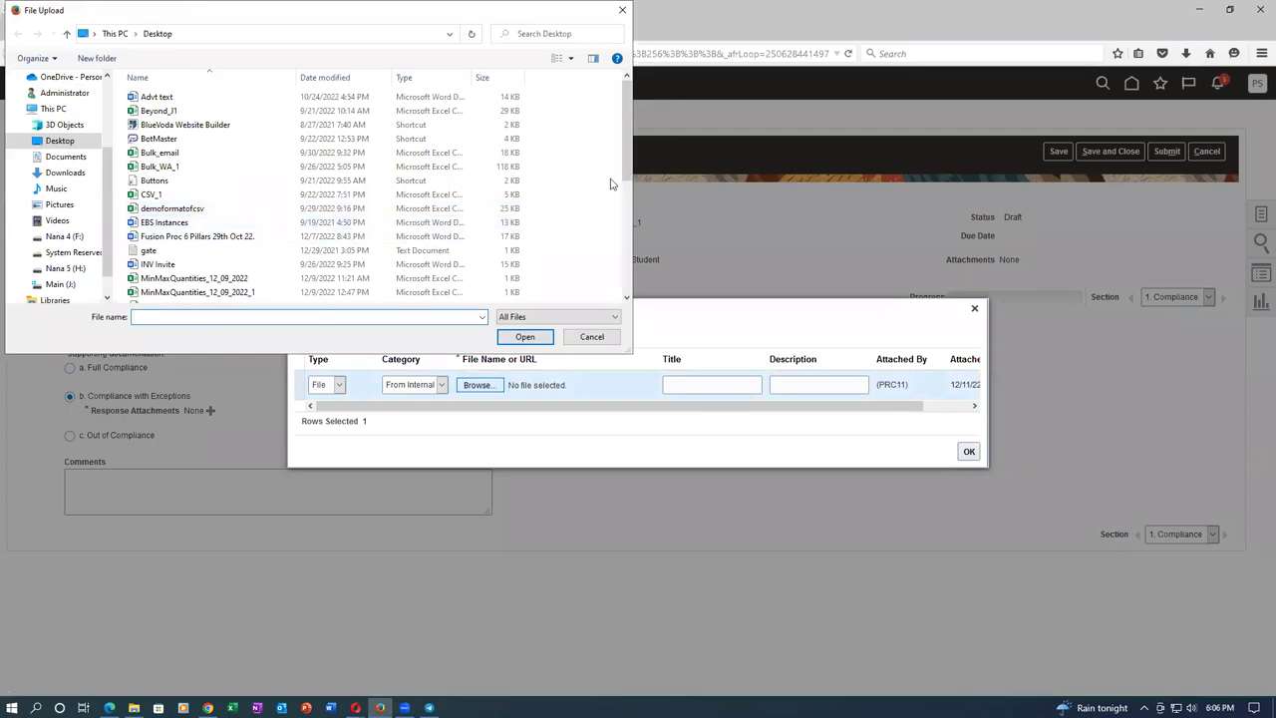
pyautogui.moveTo(623, 174); pyautogui.dragTo(623, 229)
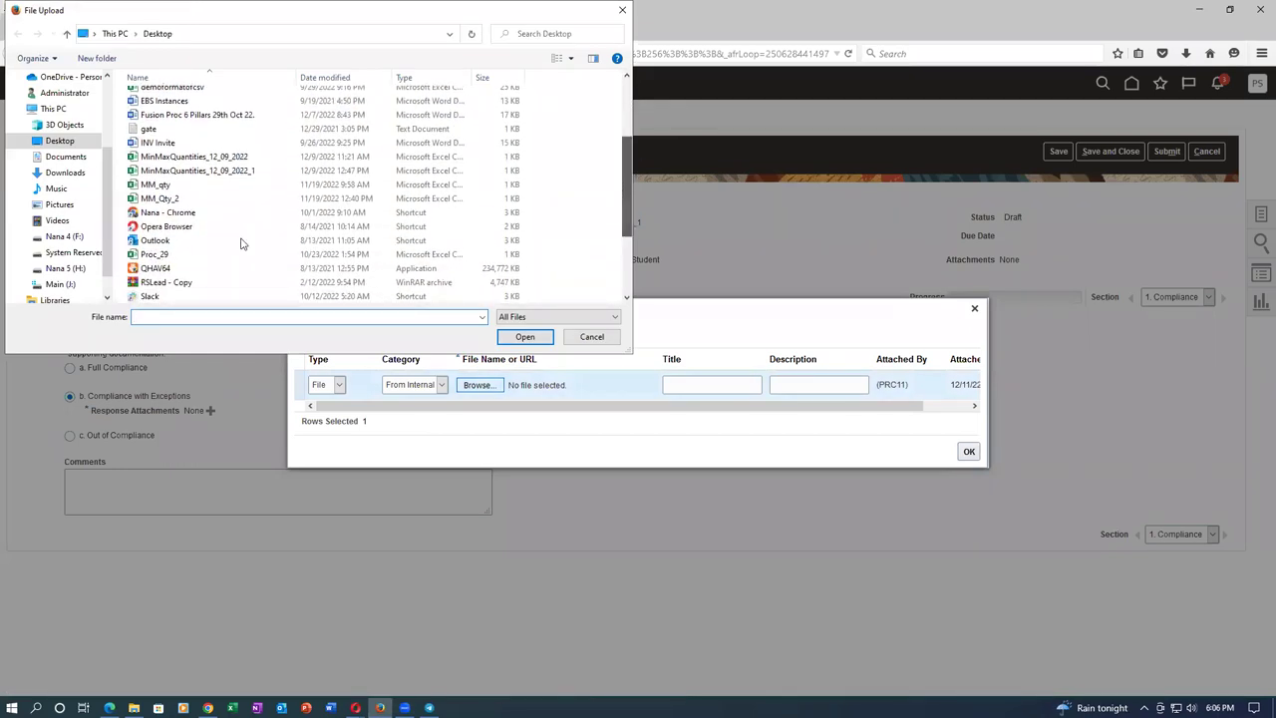
pyautogui.click(249, 185)
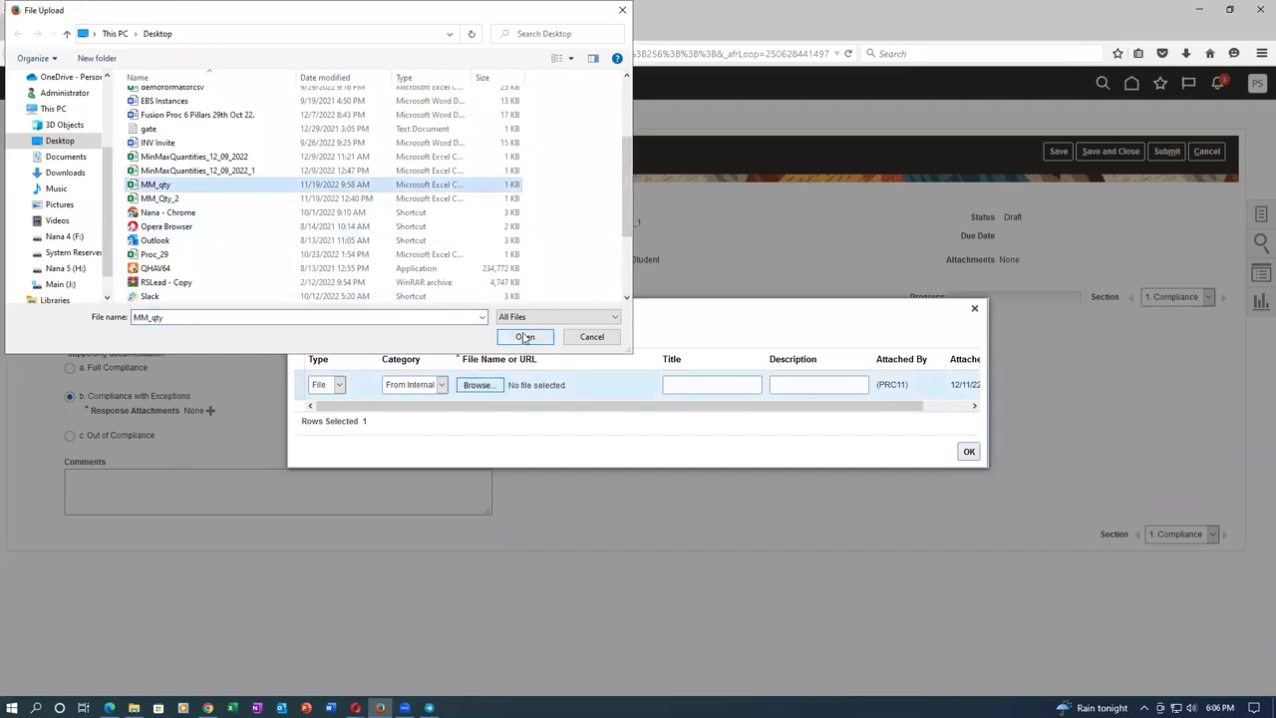
pyautogui.click(524, 336)
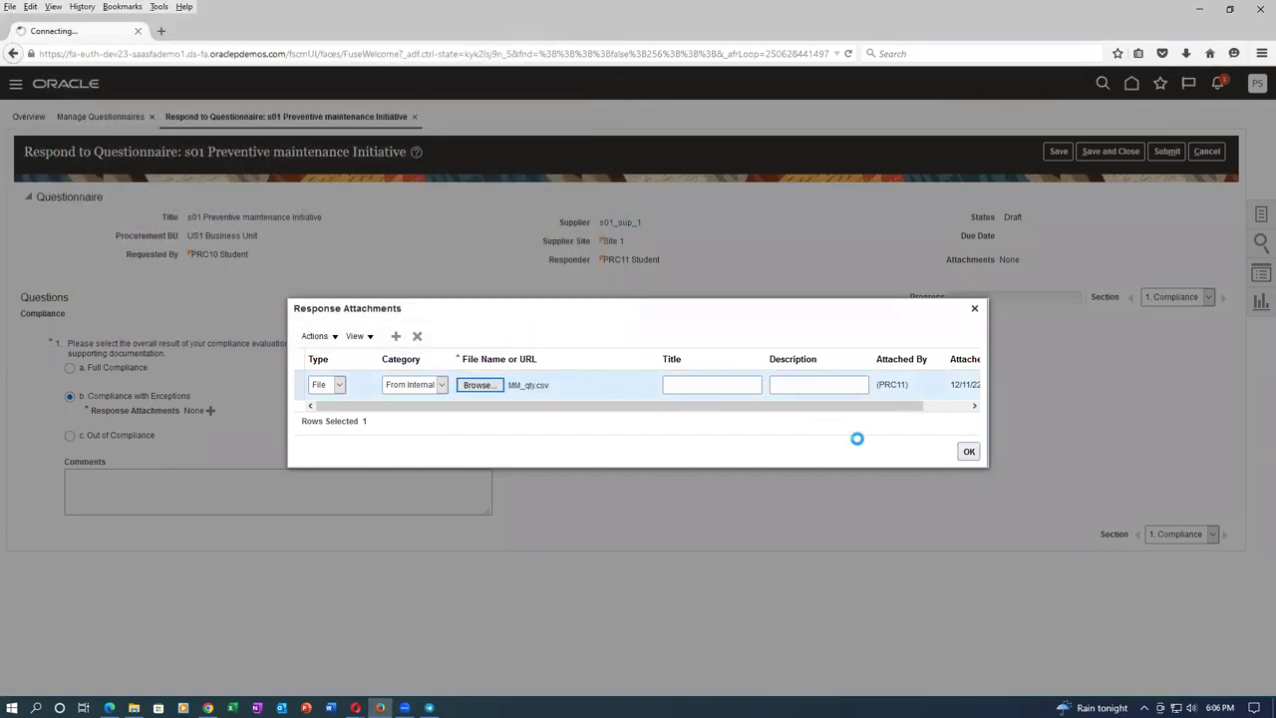
pyautogui.click(969, 453)
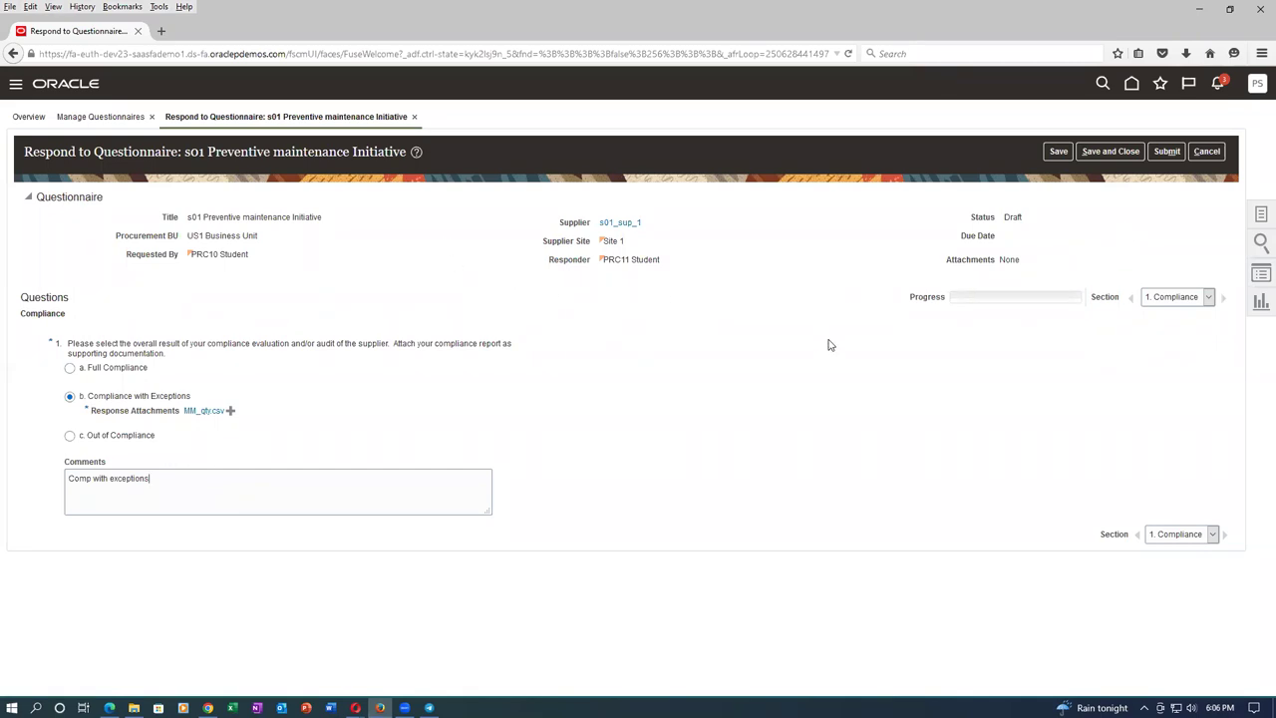
# - Submit the questionnaire response, acknowledge the confirmation, and return to the Overview dashboard
pyautogui.click(1161, 152)
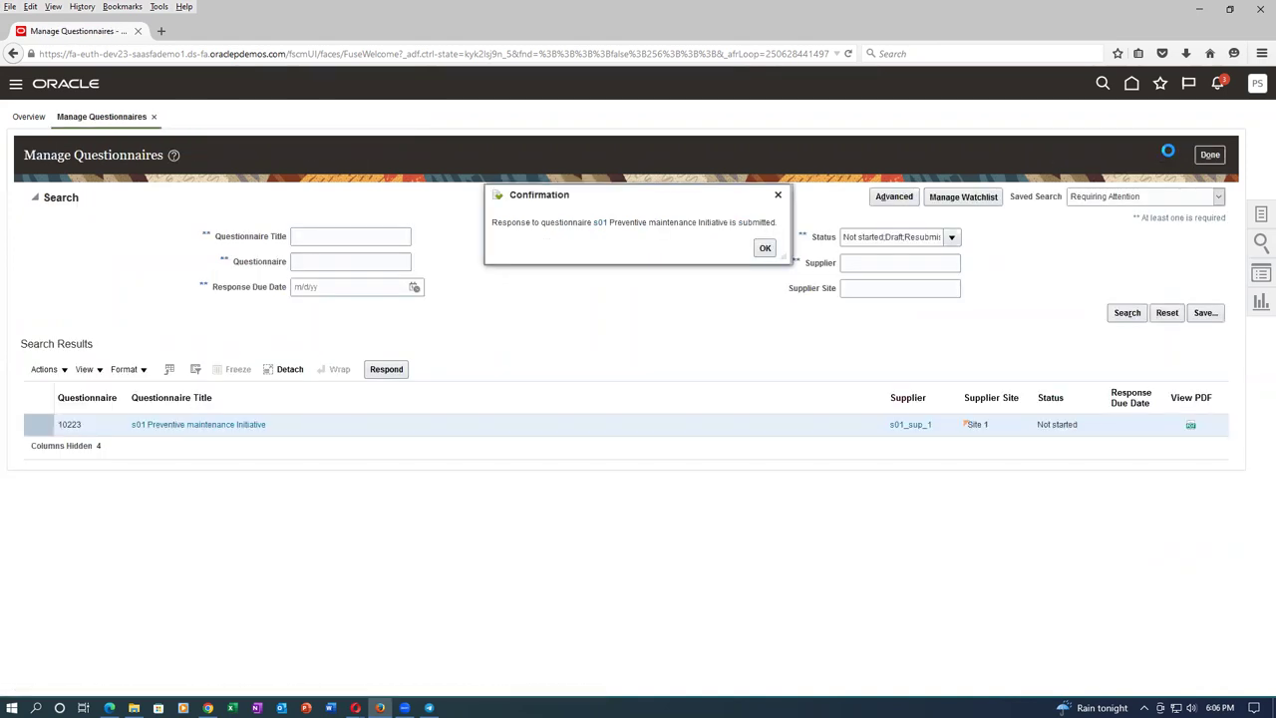
pyautogui.click(764, 248)
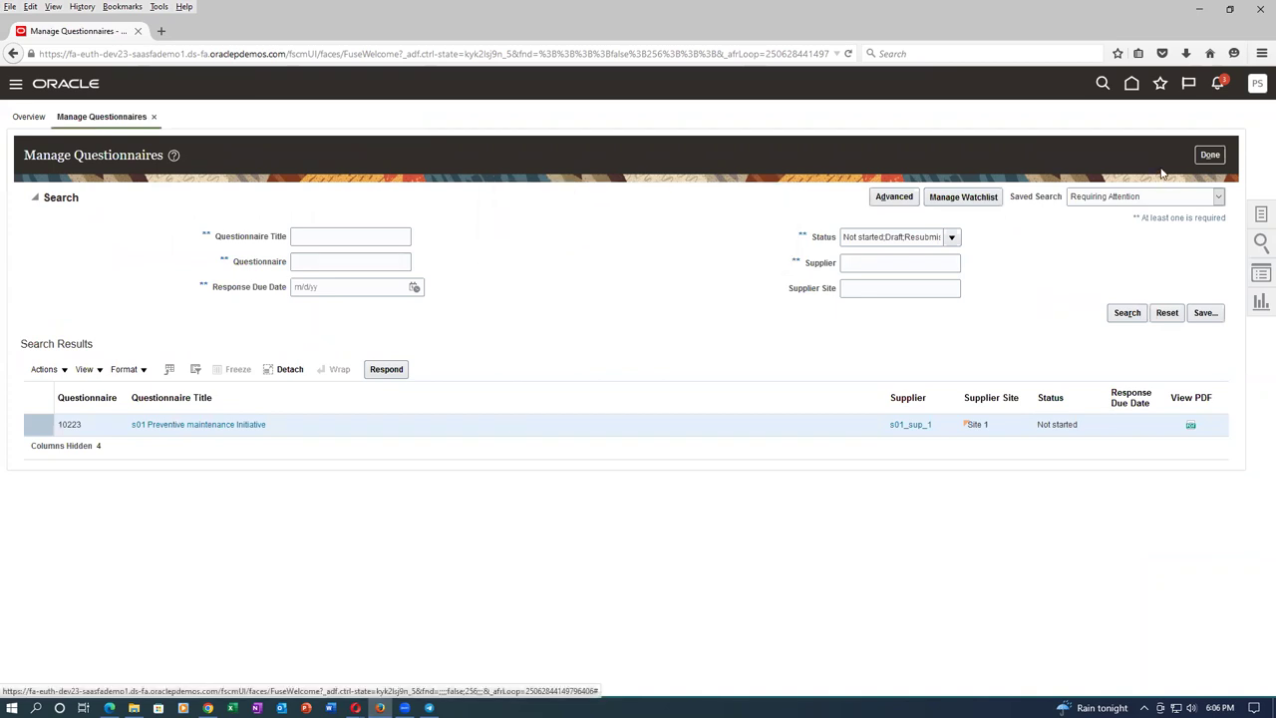
pyautogui.click(1209, 157)
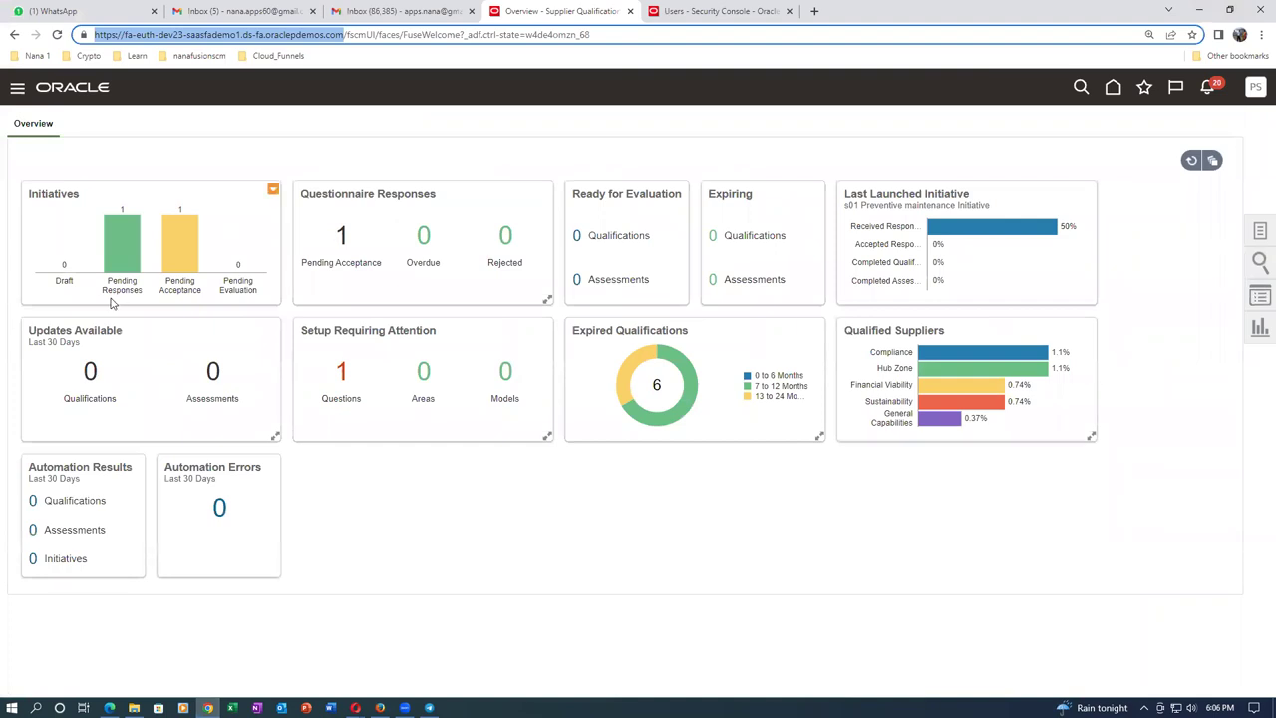
# - Refresh the Overview dashboard and open Monitor Initiative 10223 from the Last Launched Initiative chart
pyautogui.click(1192, 162)
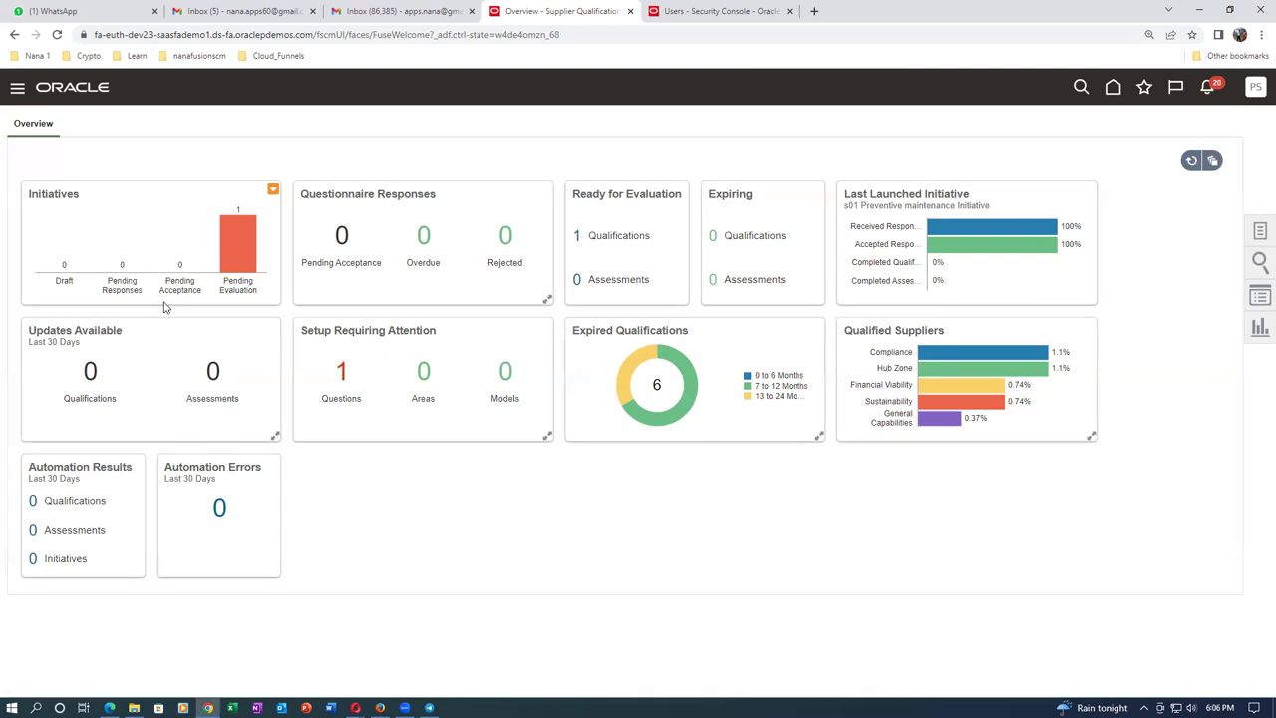
pyautogui.moveTo(1044, 244)
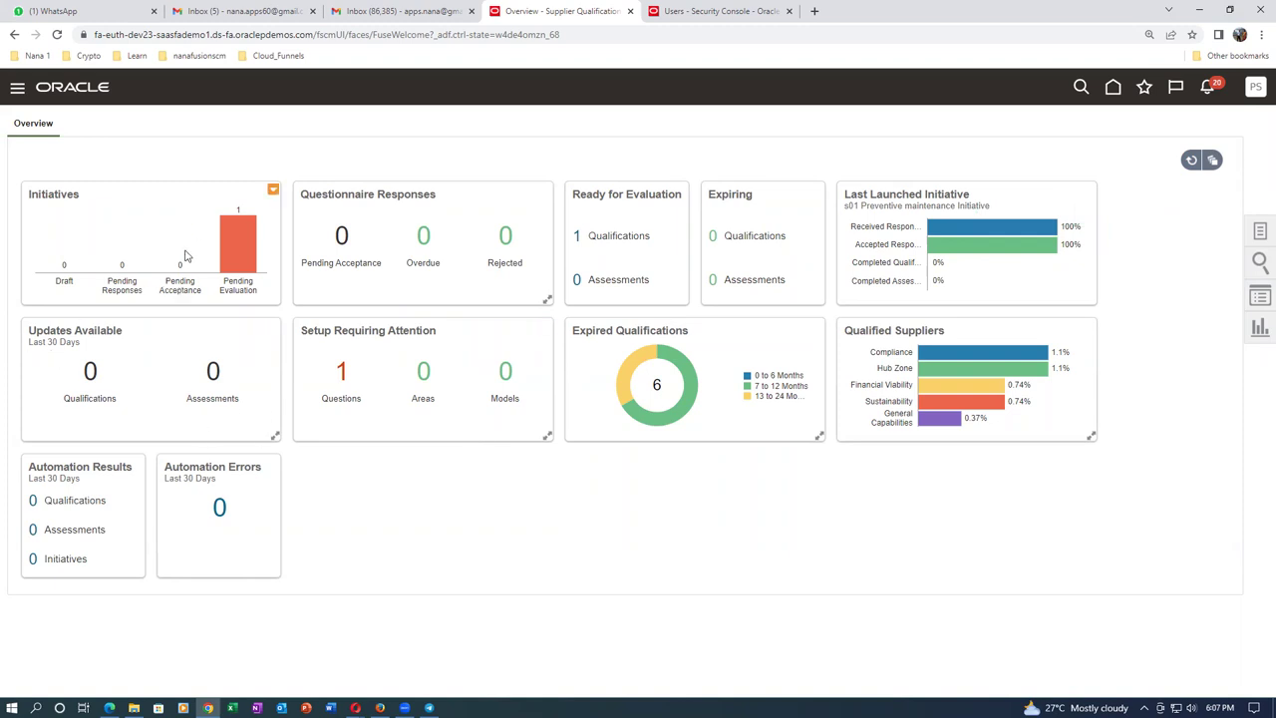
pyautogui.moveTo(968, 255)
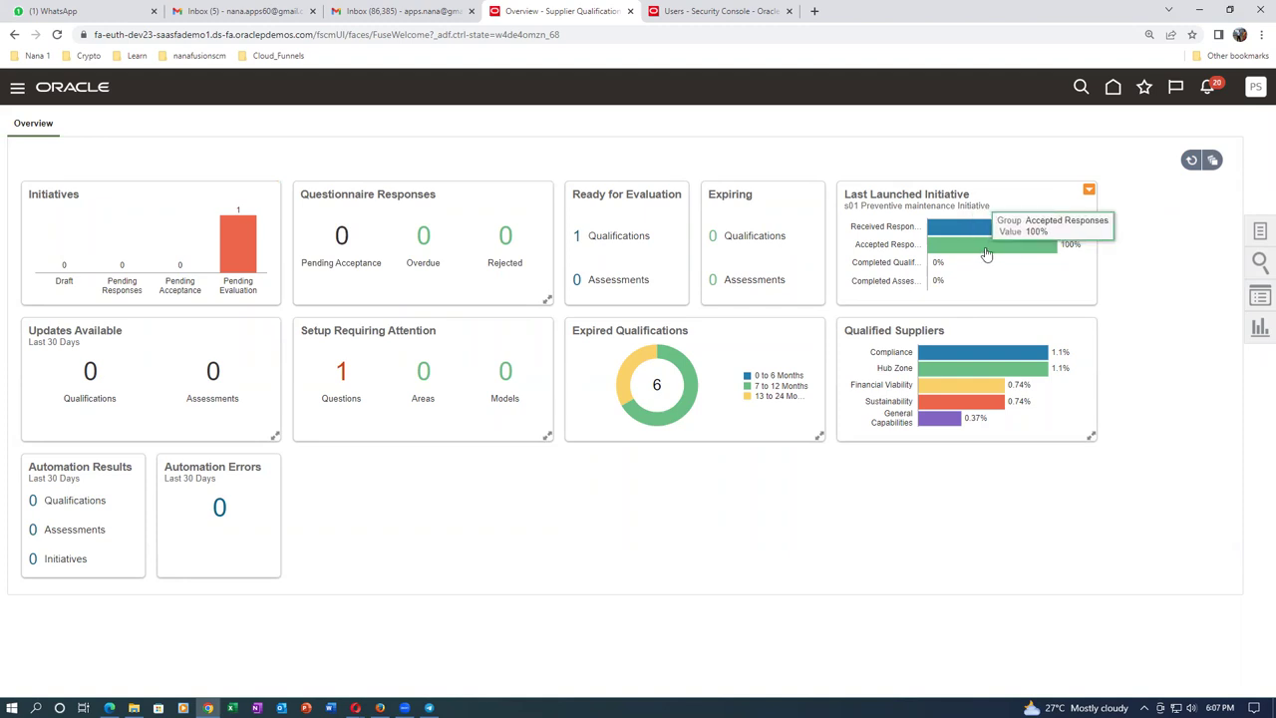
pyautogui.click(968, 255)
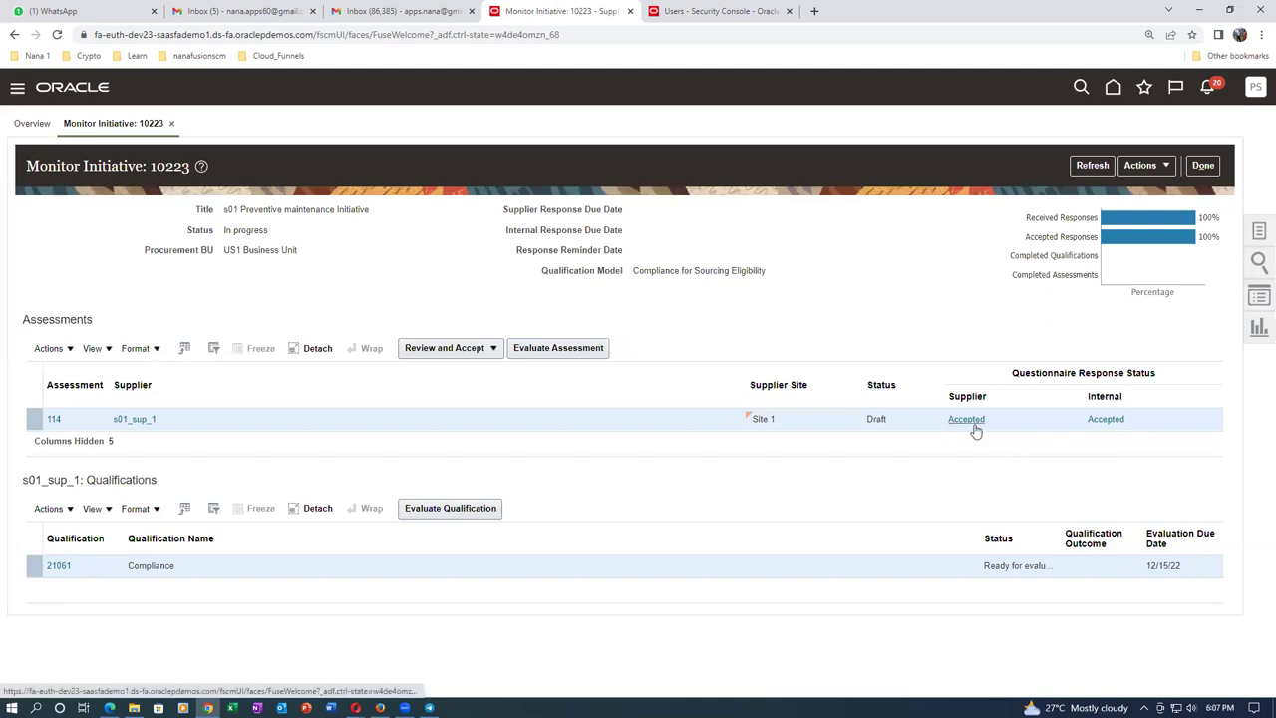
# - Review the Accepted internal response for assessment 114, then close Monitor Initiative 10223
pyautogui.click(1105, 420)
pyautogui.moveTo(929, 457); pyautogui.dragTo(981, 465)
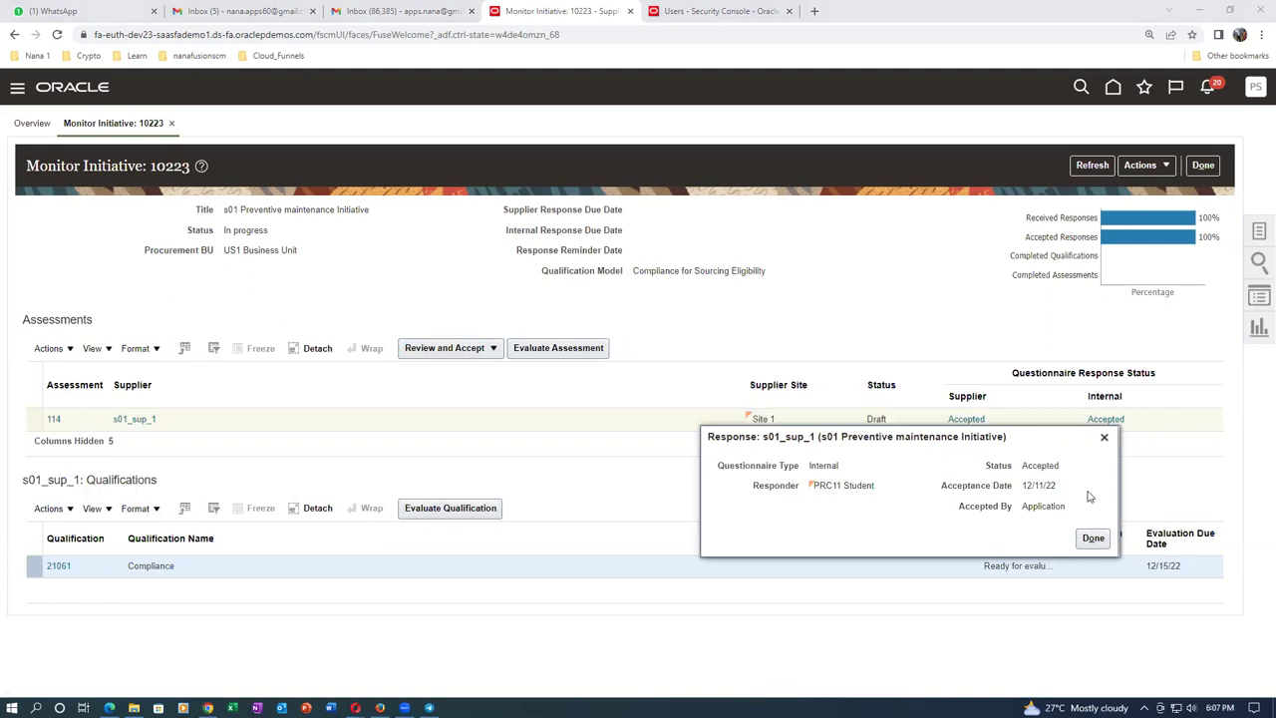
pyautogui.click(1092, 537)
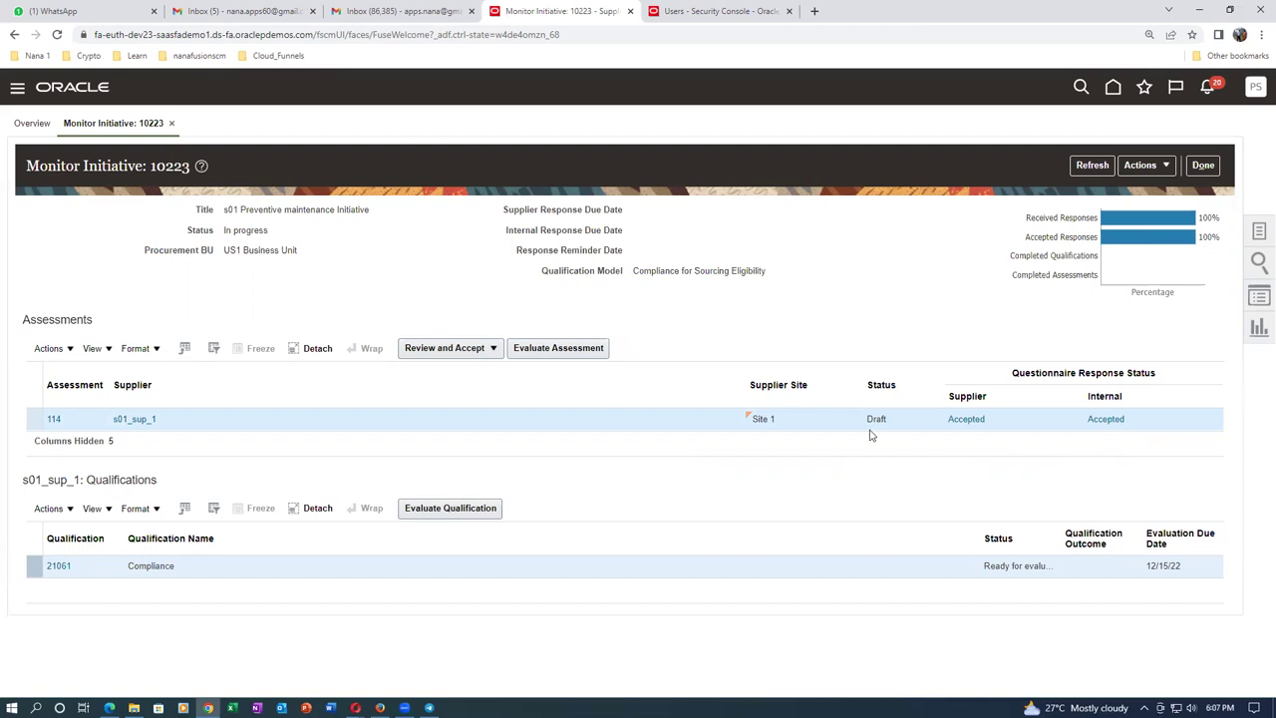
pyautogui.moveTo(1173, 208)
pyautogui.click(1202, 165)
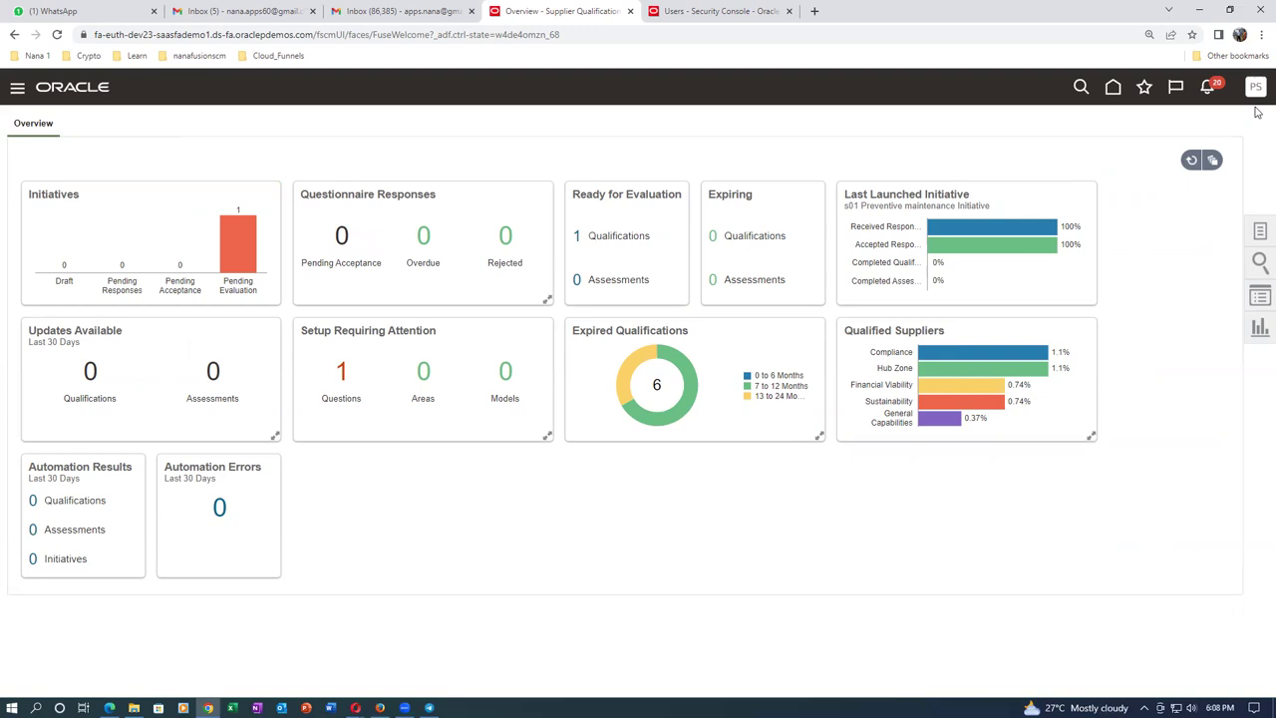
# - Search Manage Initiatives for draft and in-progress initiatives, open 10223 for editing, and cancel
pyautogui.click(1260, 234)
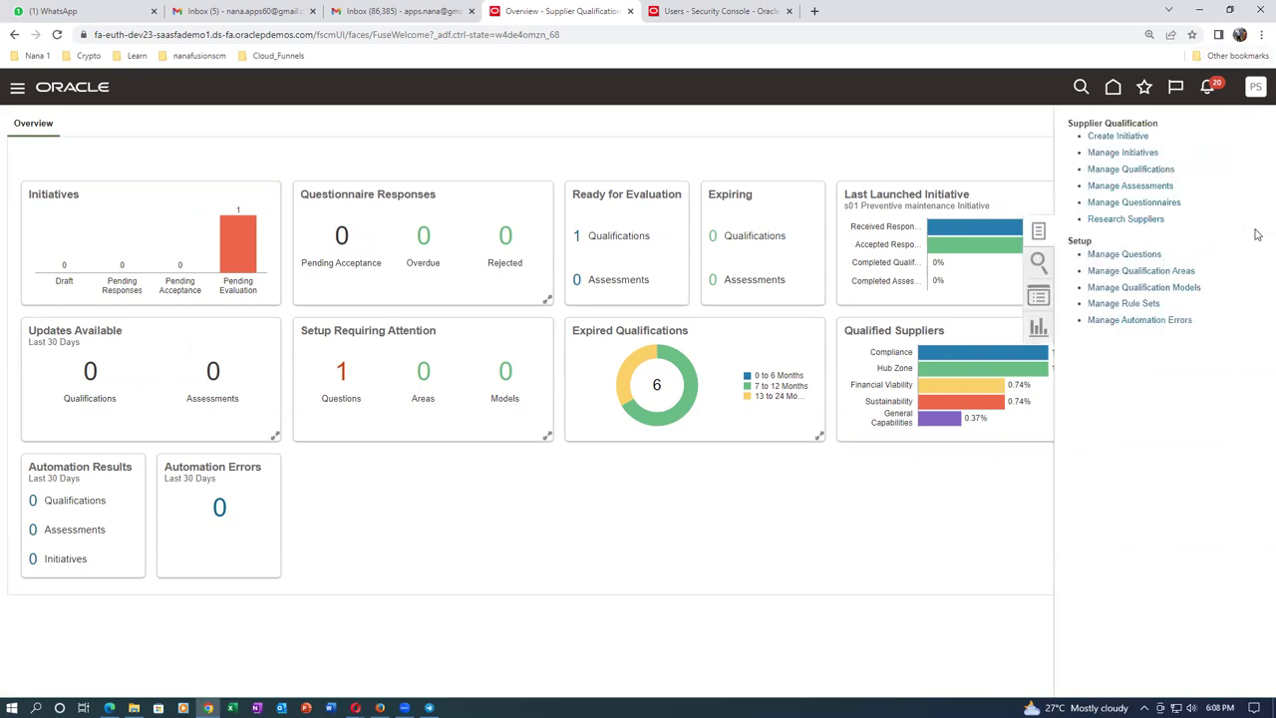
pyautogui.click(1124, 153)
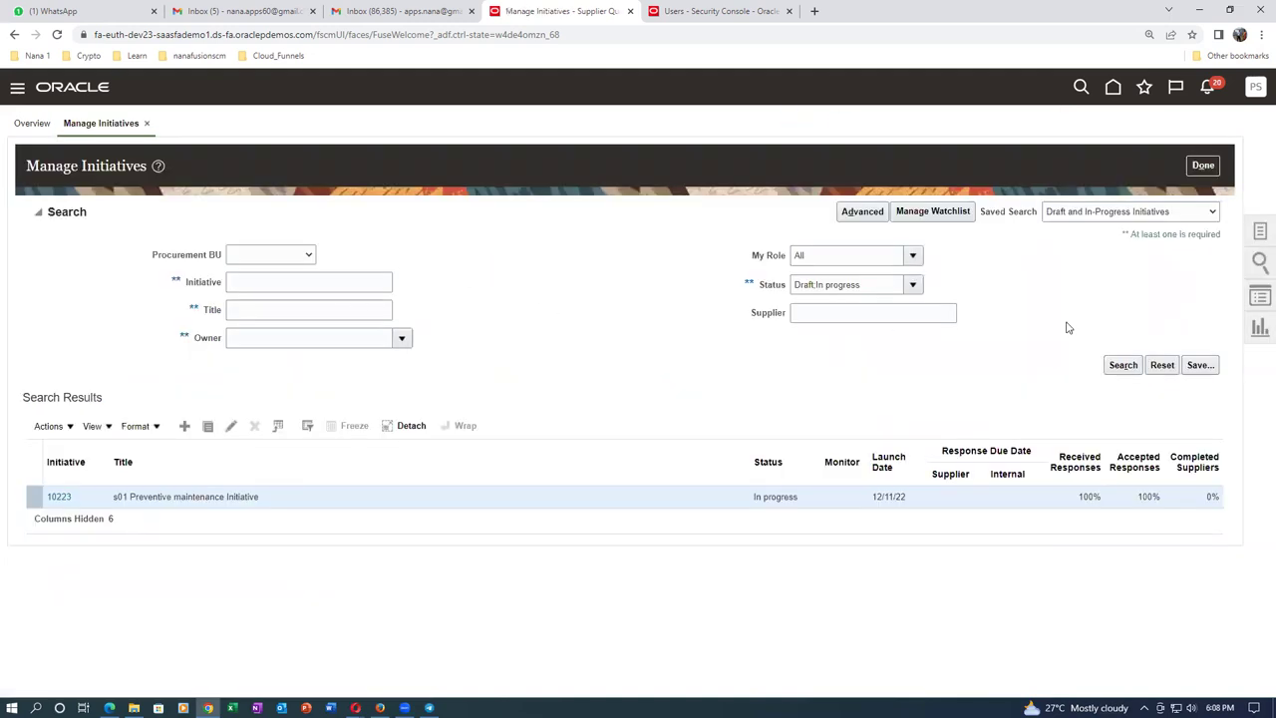
pyautogui.click(1122, 365)
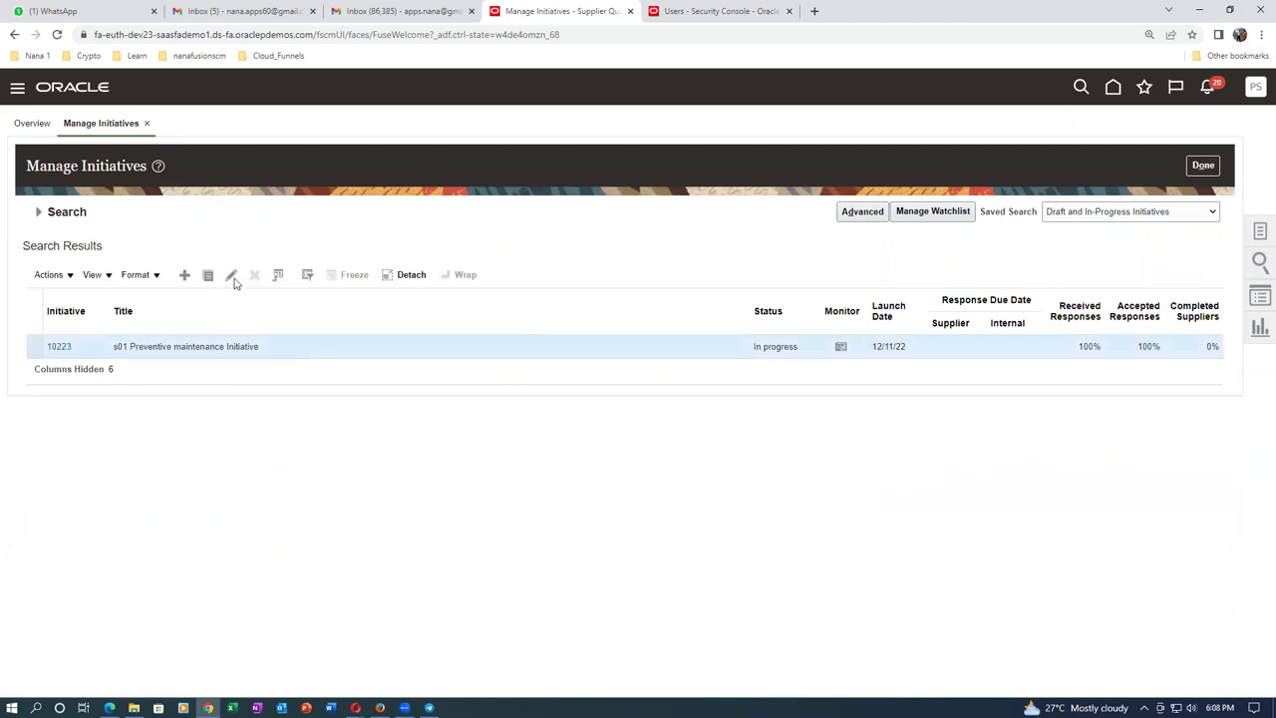
pyautogui.click(231, 275)
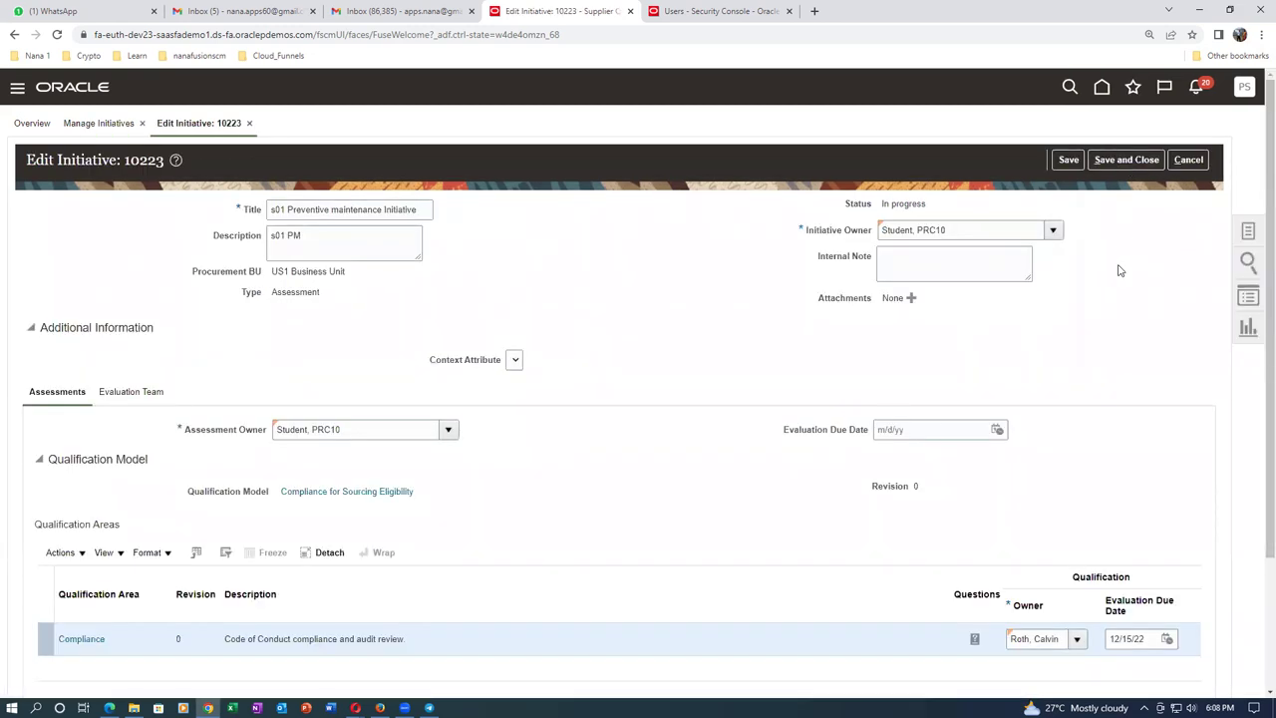
pyautogui.click(1192, 162)
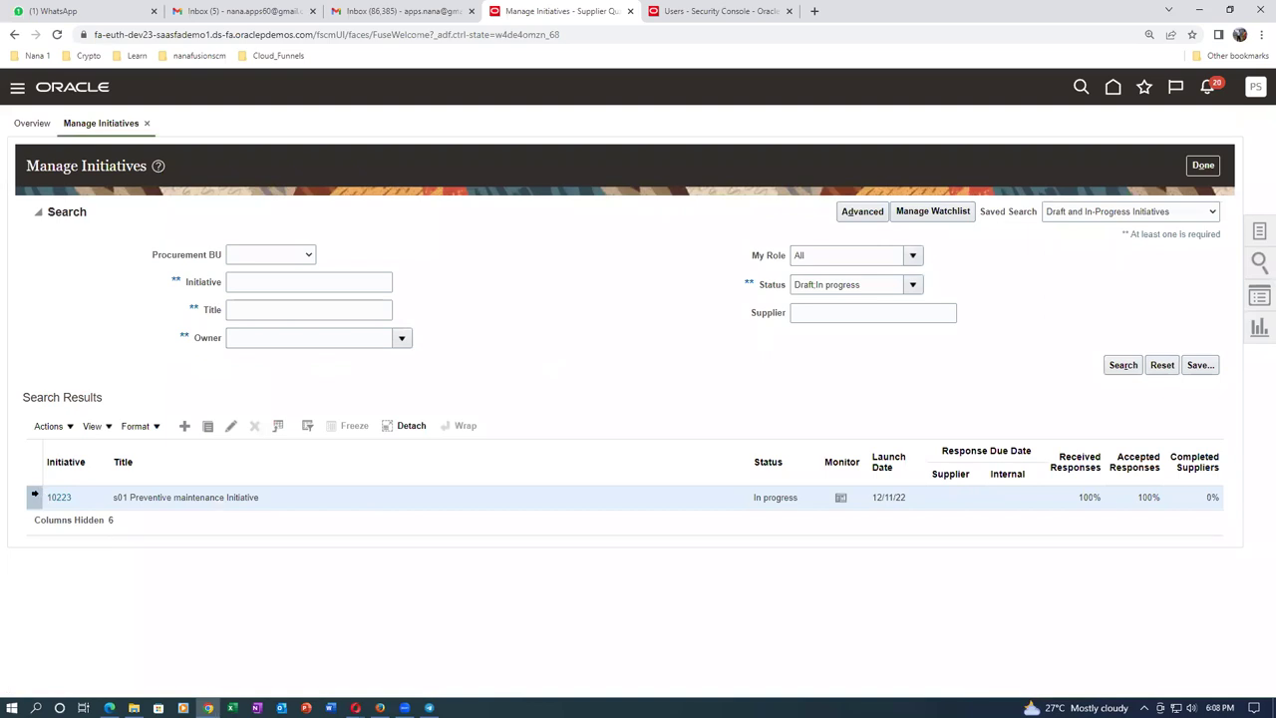
# - Reopen initiative 10223 for editing, then cancel out of the editor again
pyautogui.click(231, 426)
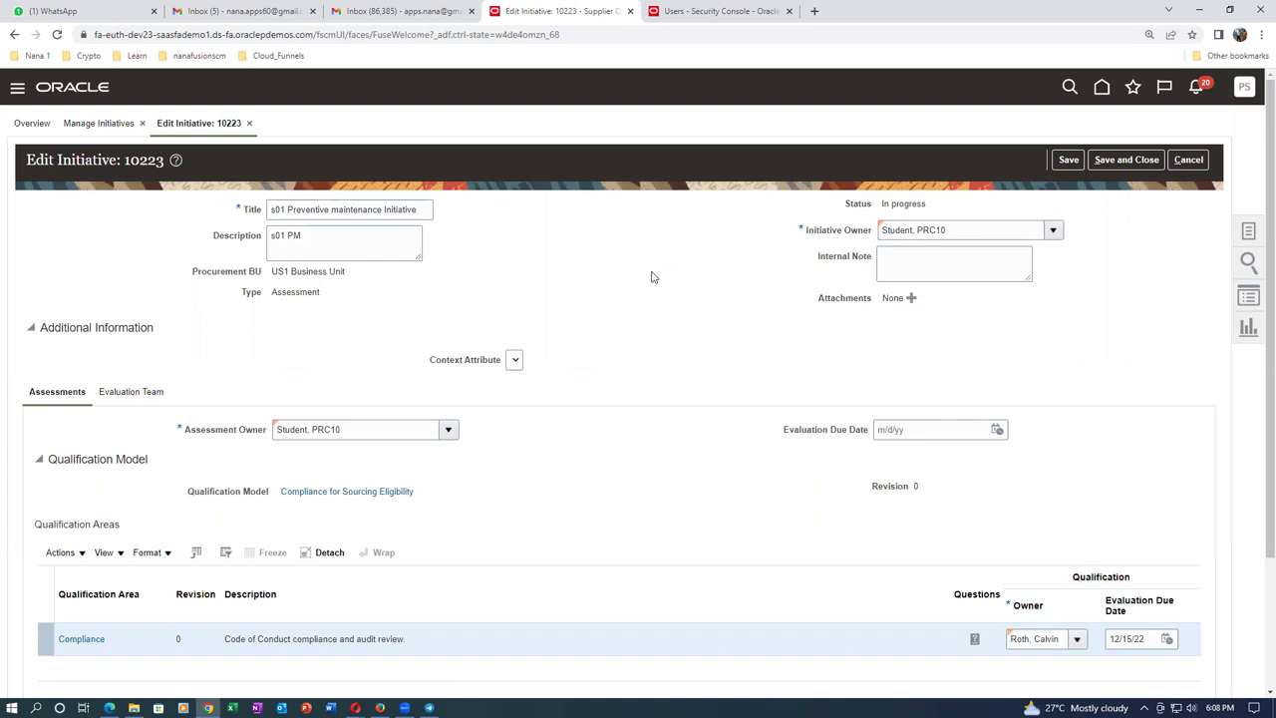
pyautogui.click(1251, 231)
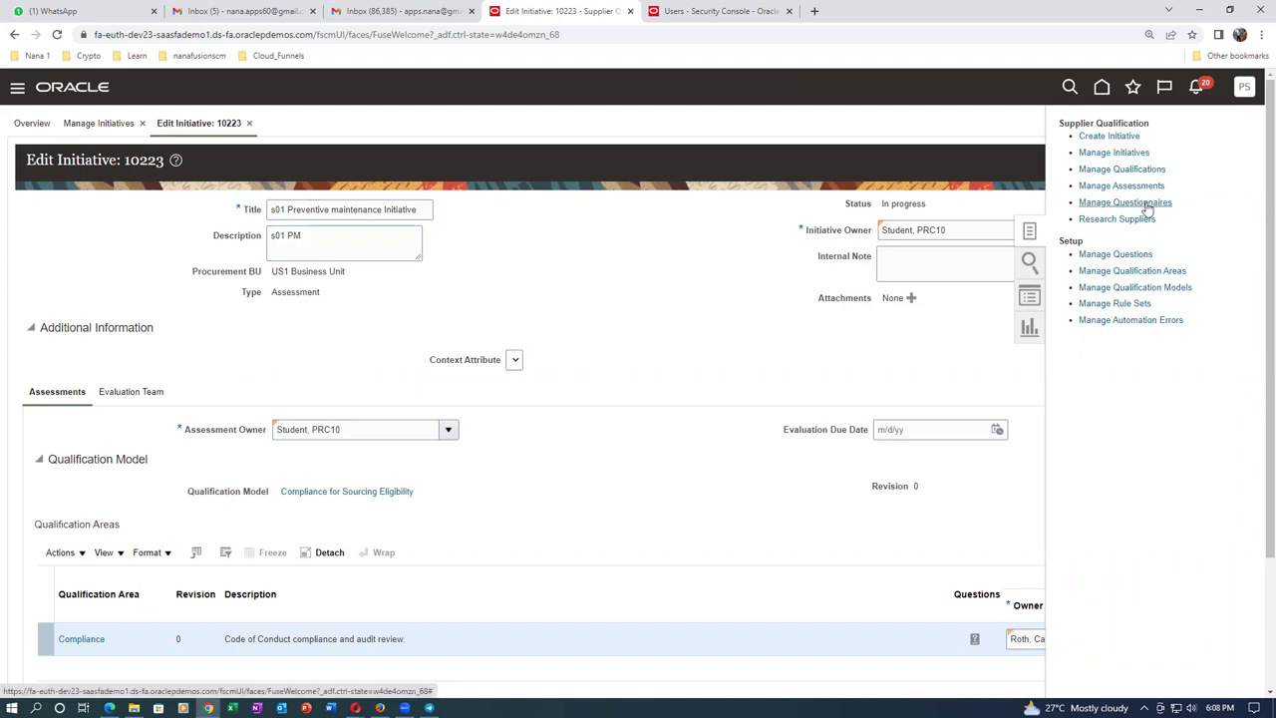
pyautogui.click(695, 273)
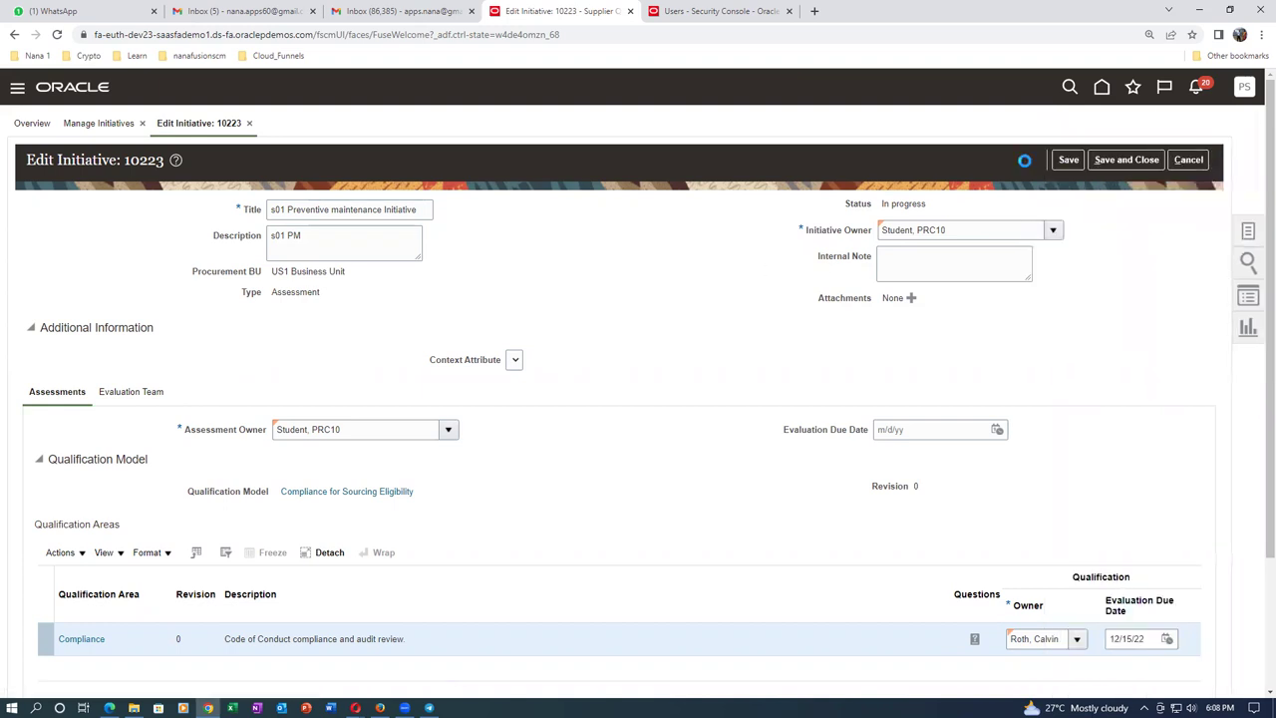
pyautogui.click(1188, 161)
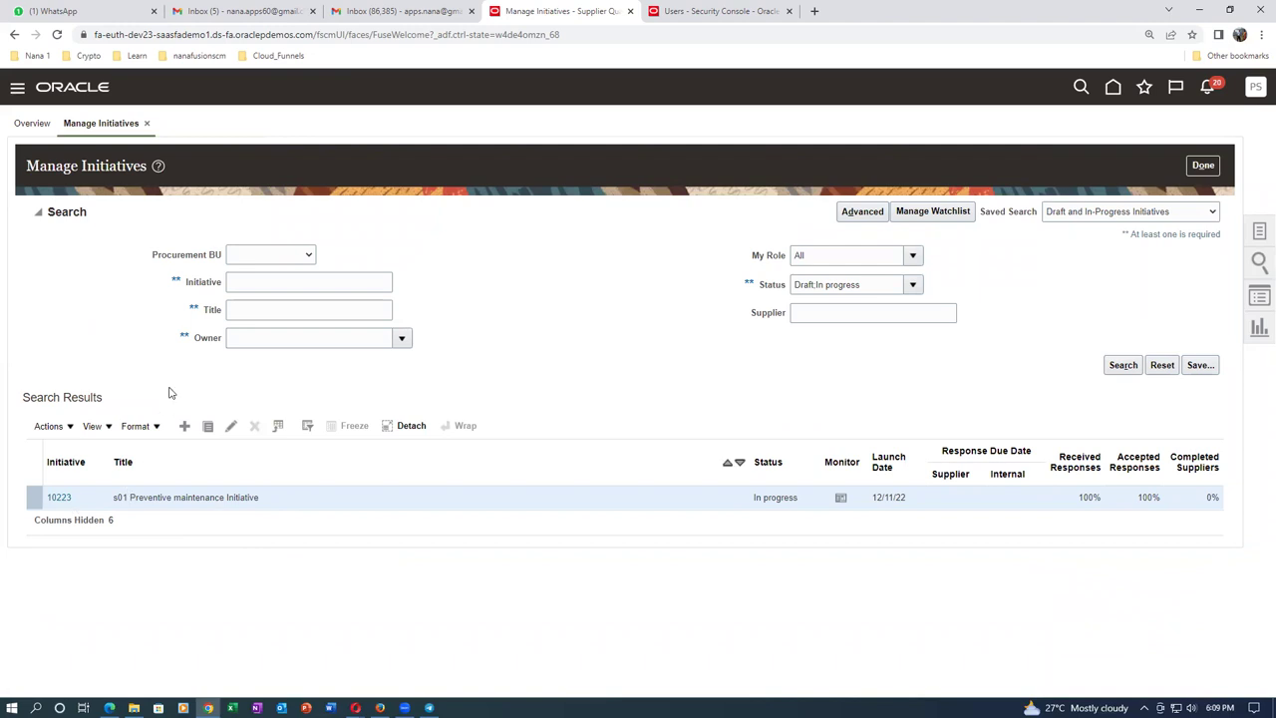
# - Open Monitor Initiative for 10223, check its Actions menu, and return to the Overview
pyautogui.click(840, 502)
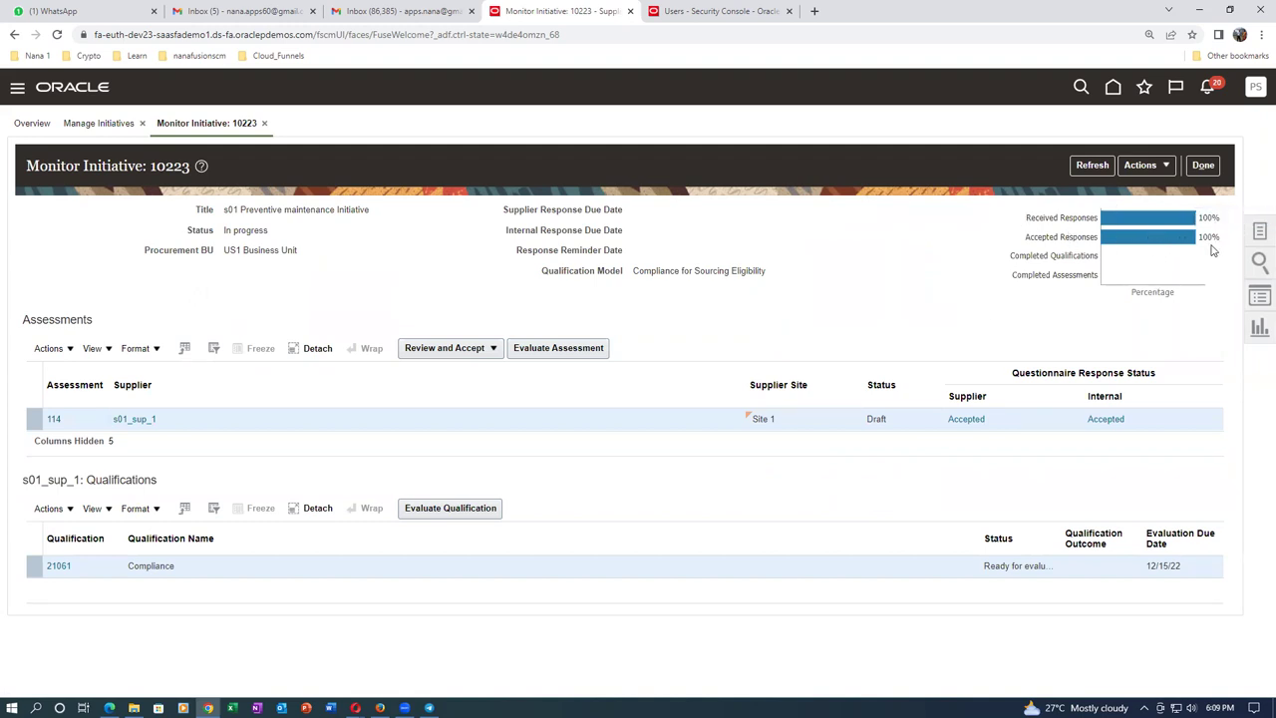
pyautogui.click(1154, 167)
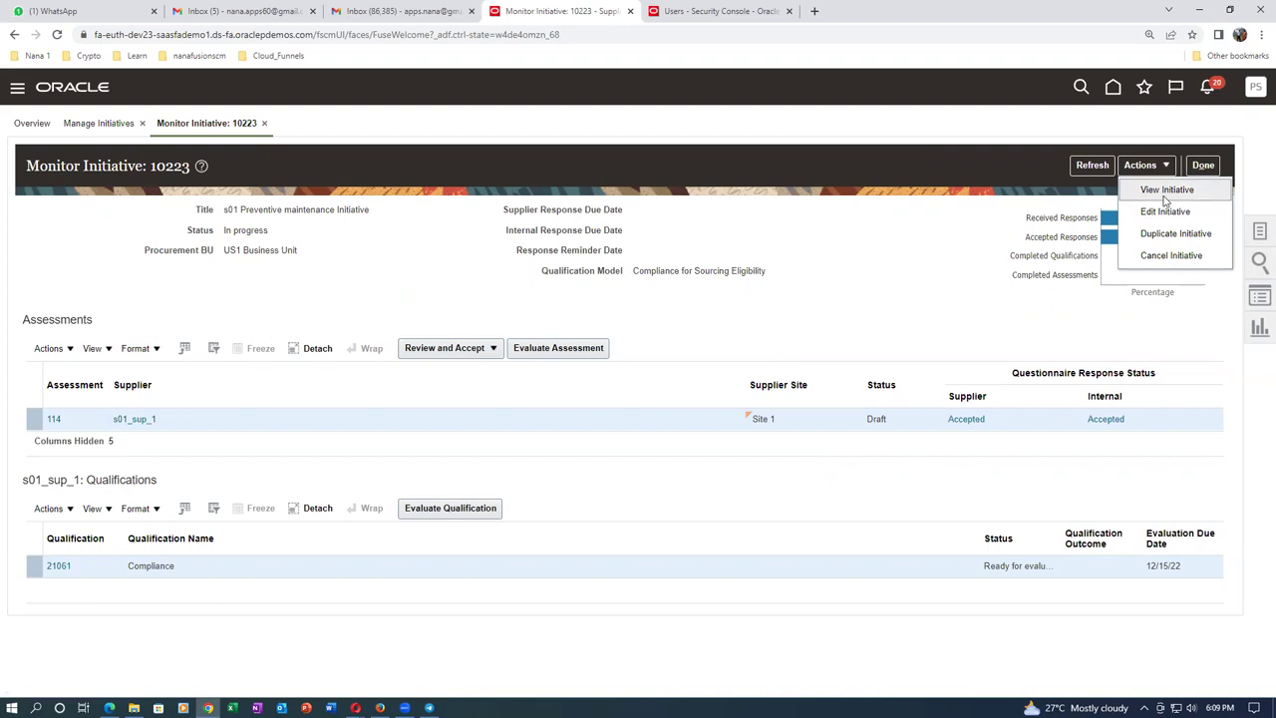
pyautogui.click(942, 274)
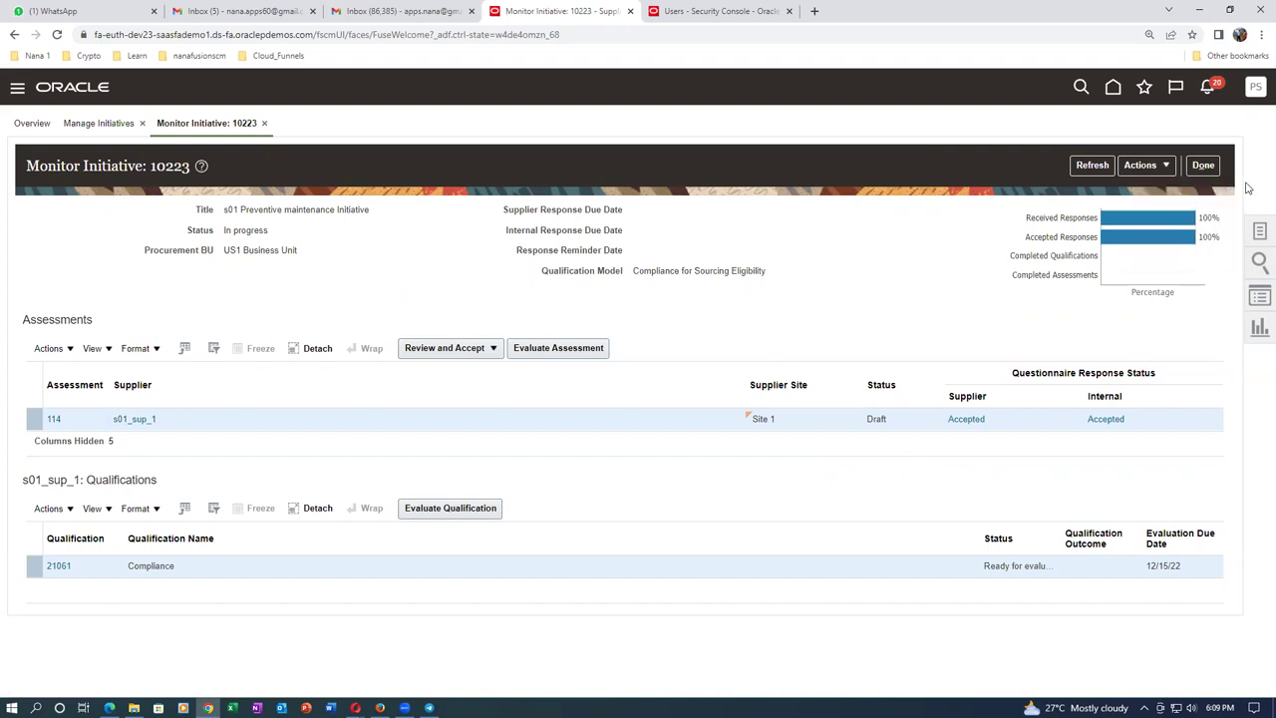
pyautogui.click(1212, 176)
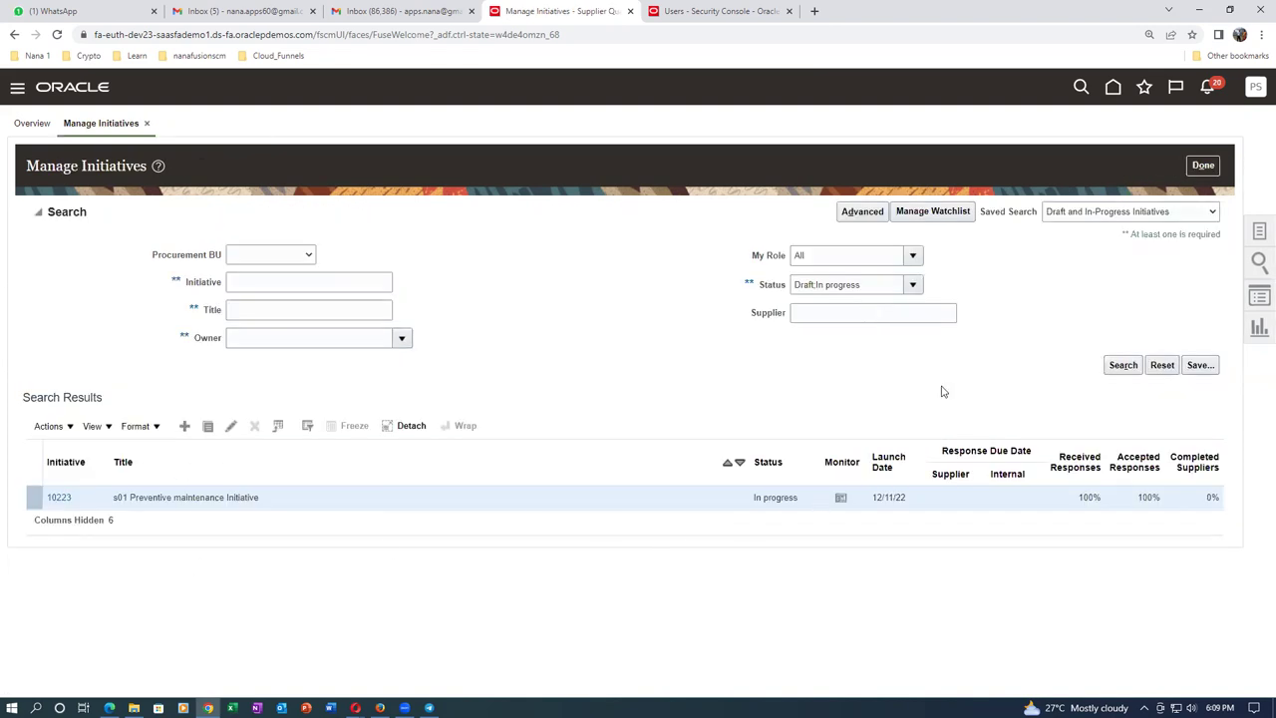
pyautogui.click(1203, 166)
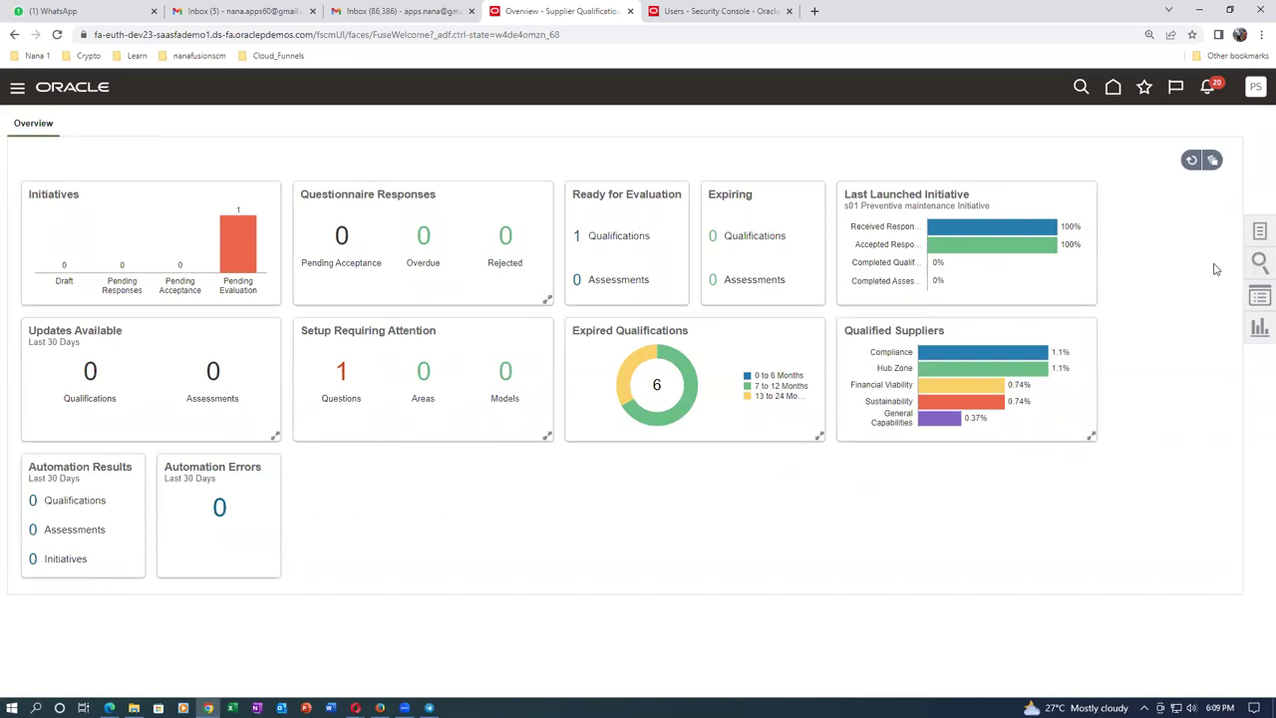
# - Open Manage Qualifications, select qualification 21061 Compliance, and return to the Overview
pyautogui.click(1259, 247)
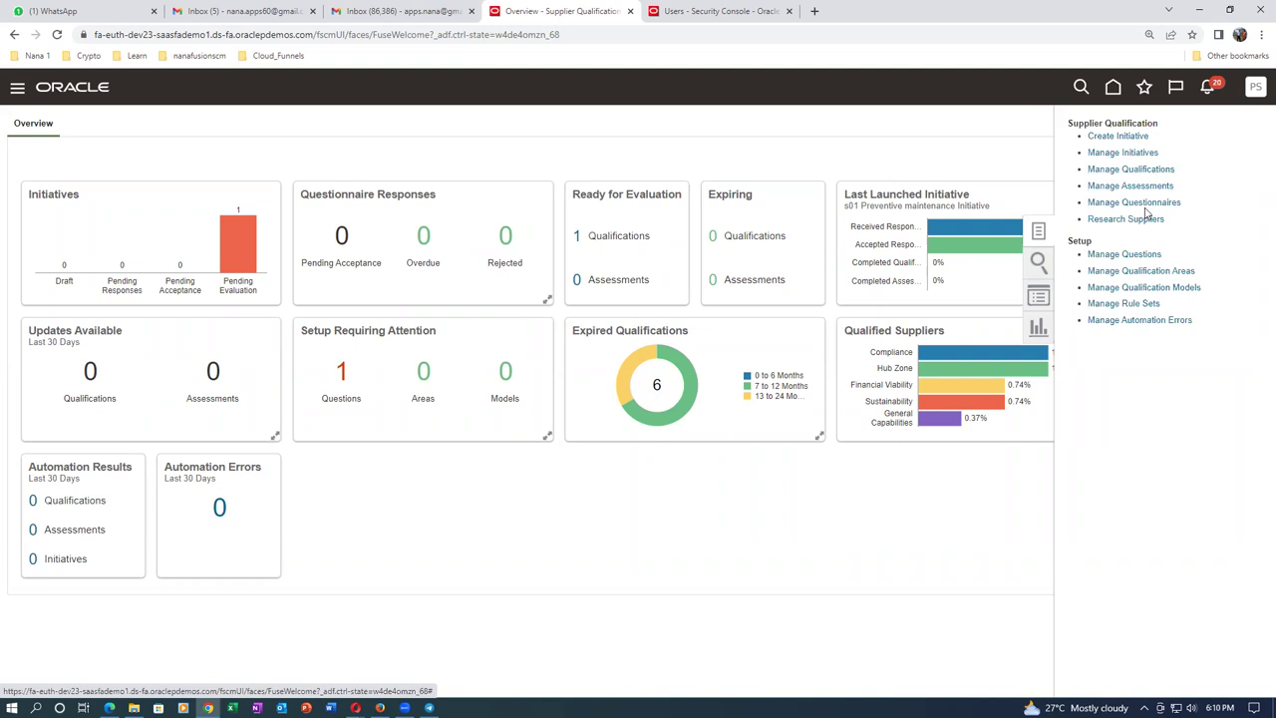
pyautogui.click(1156, 170)
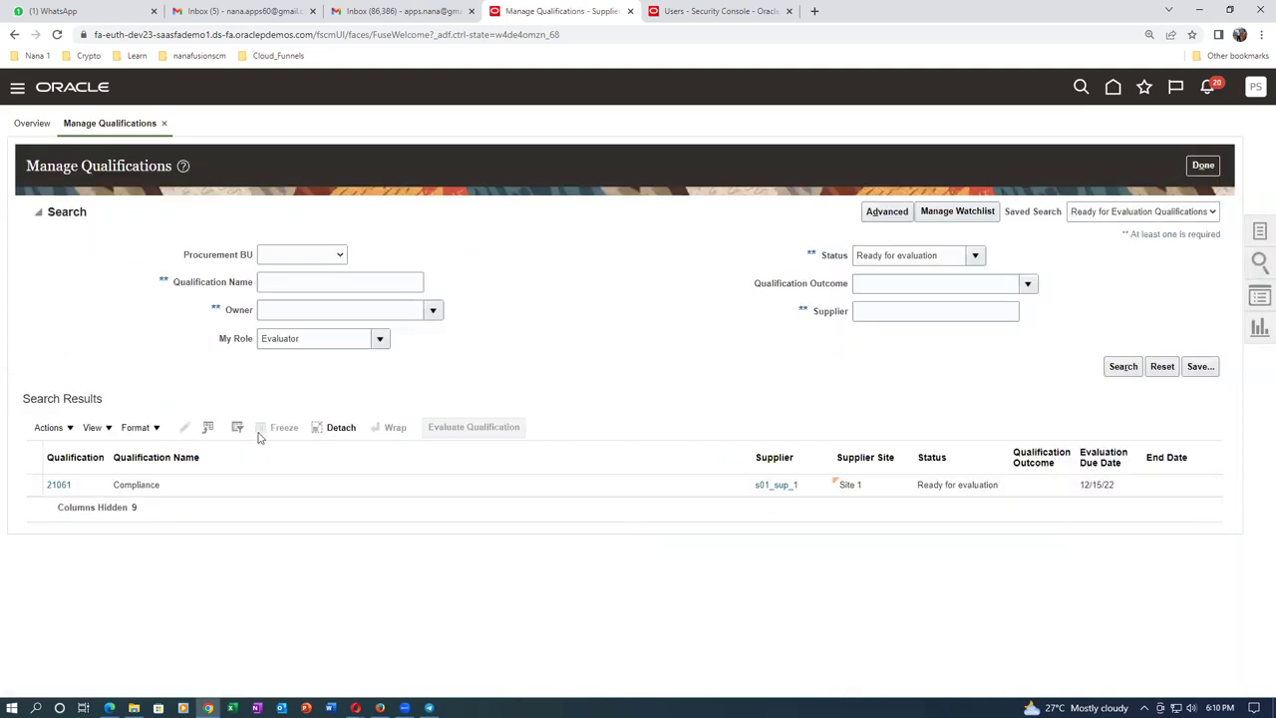
pyautogui.click(24, 490)
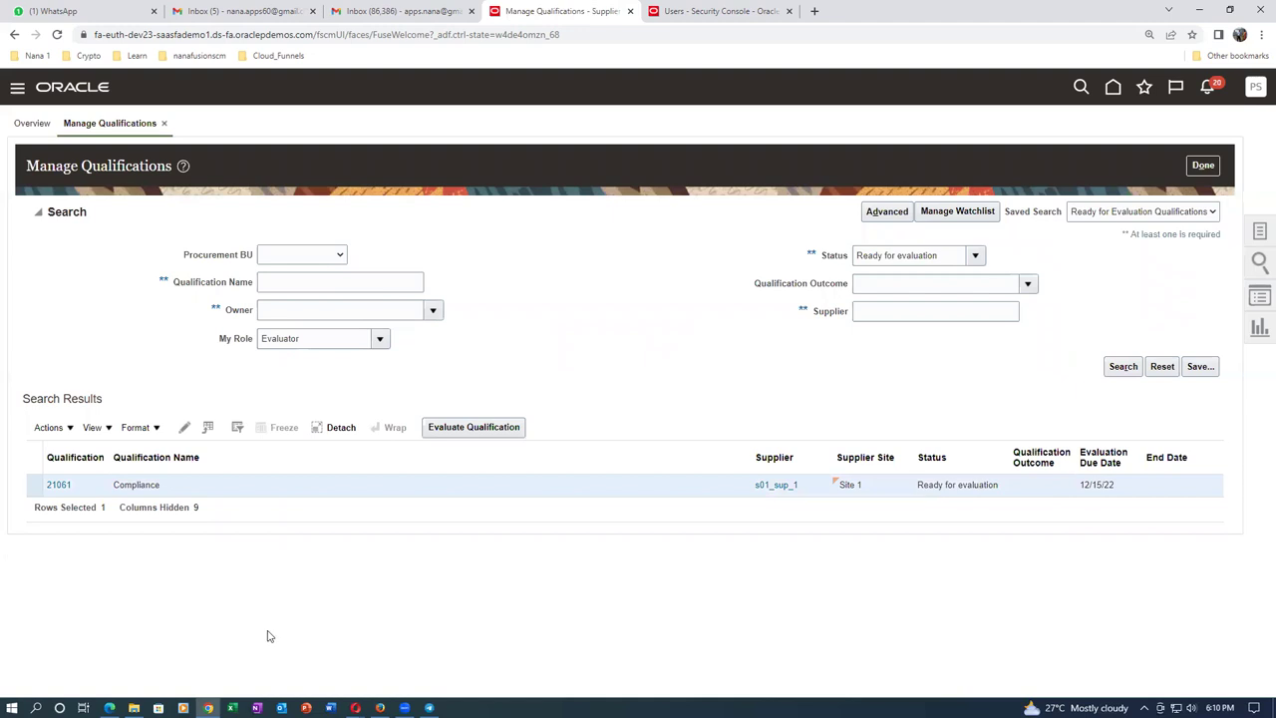
pyautogui.click(1203, 165)
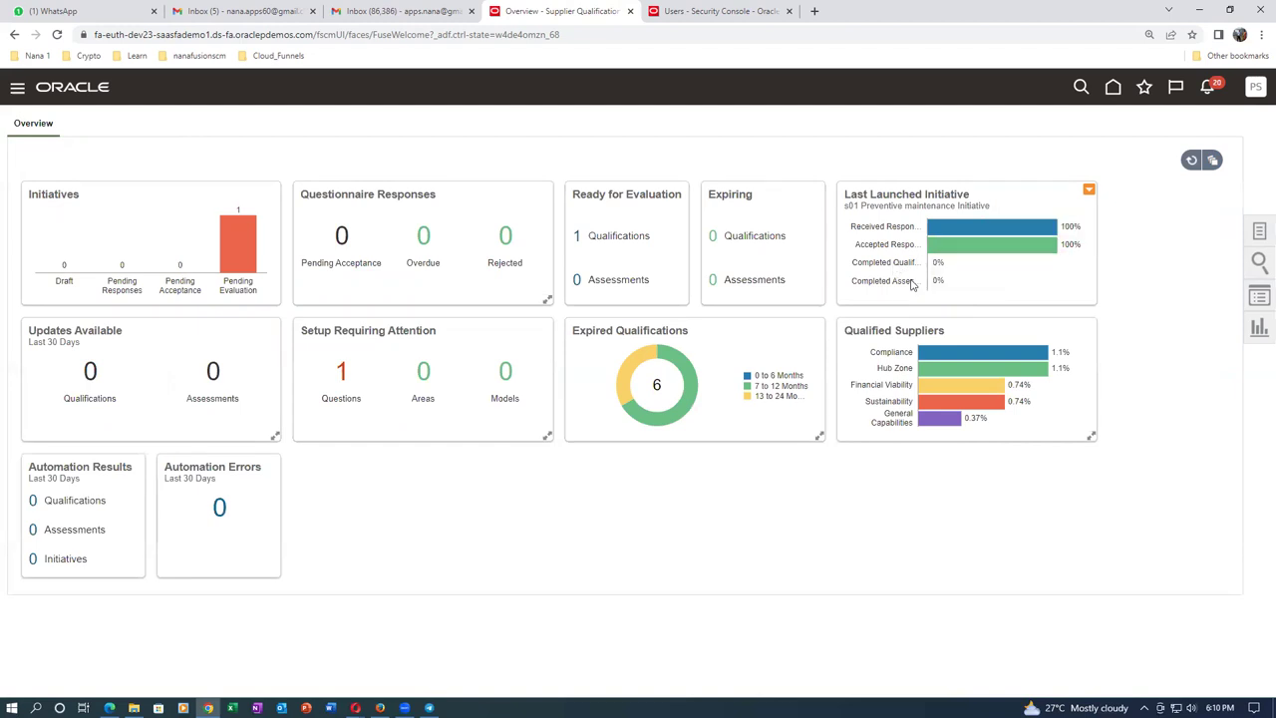
# - Reopen Manage Qualifications and select qualification 21061 Compliance for s01_sup_1
pyautogui.click(1257, 233)
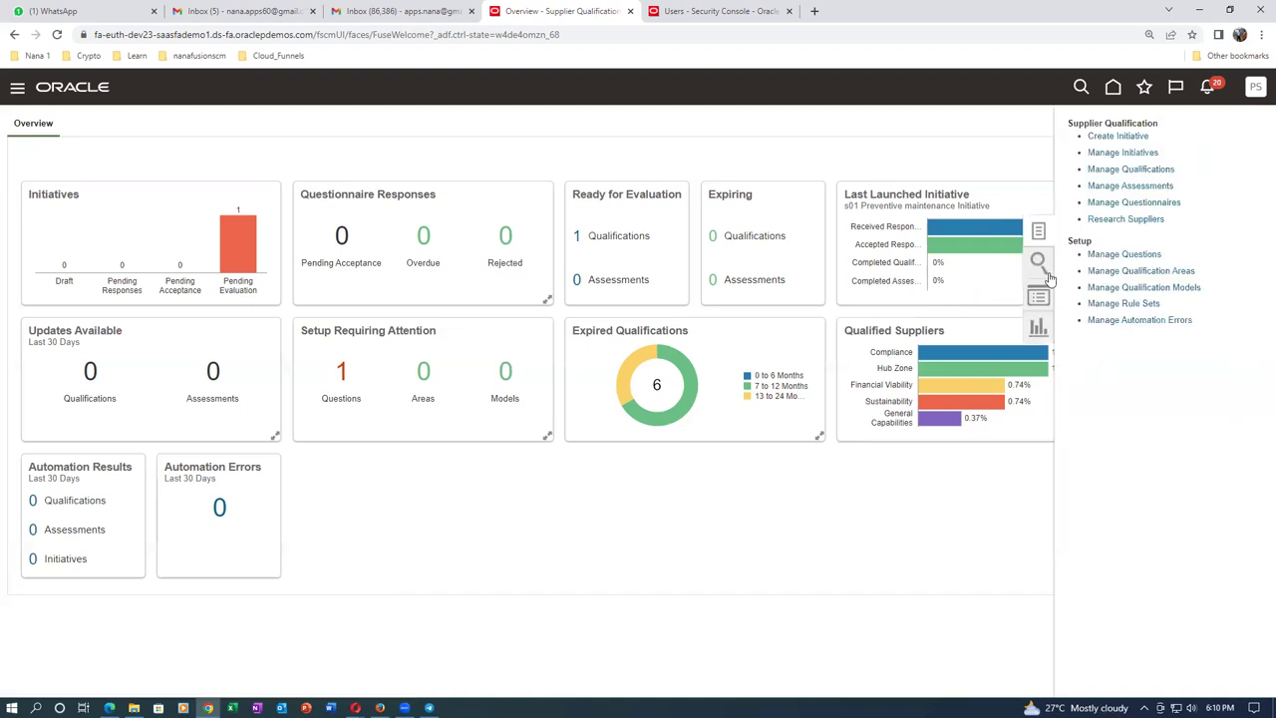
pyautogui.click(1151, 170)
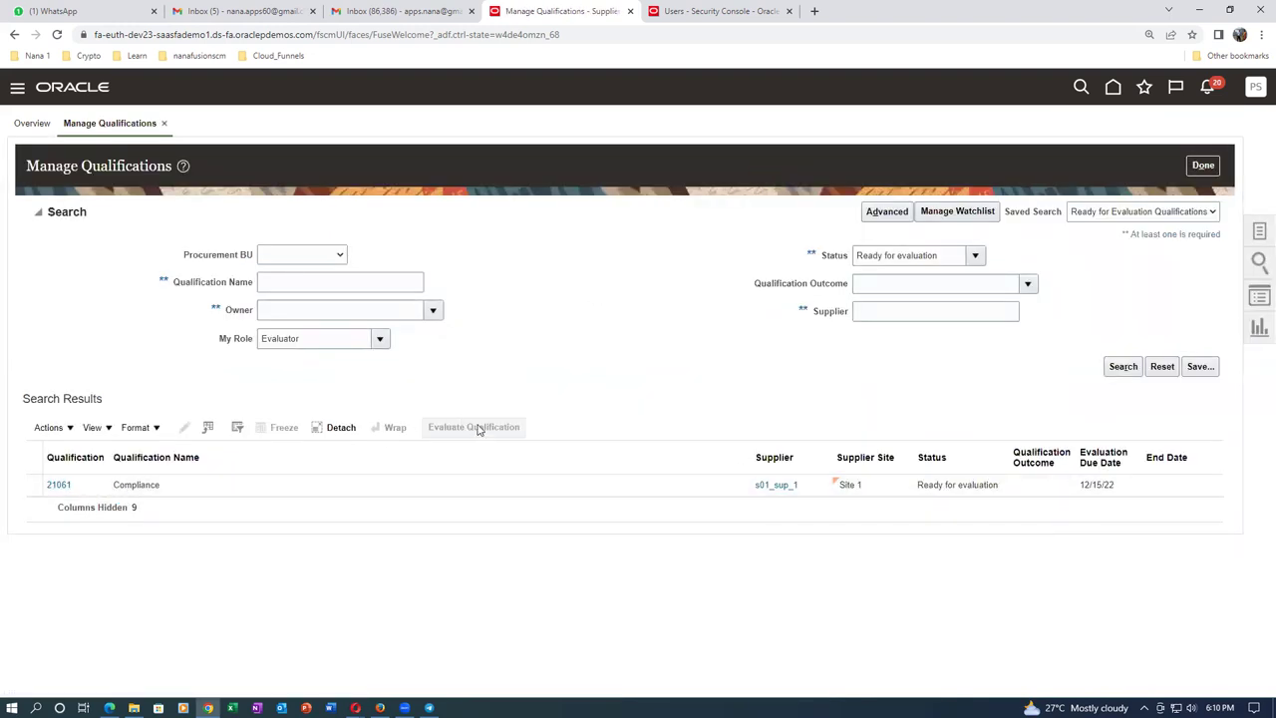
pyautogui.click(44, 482)
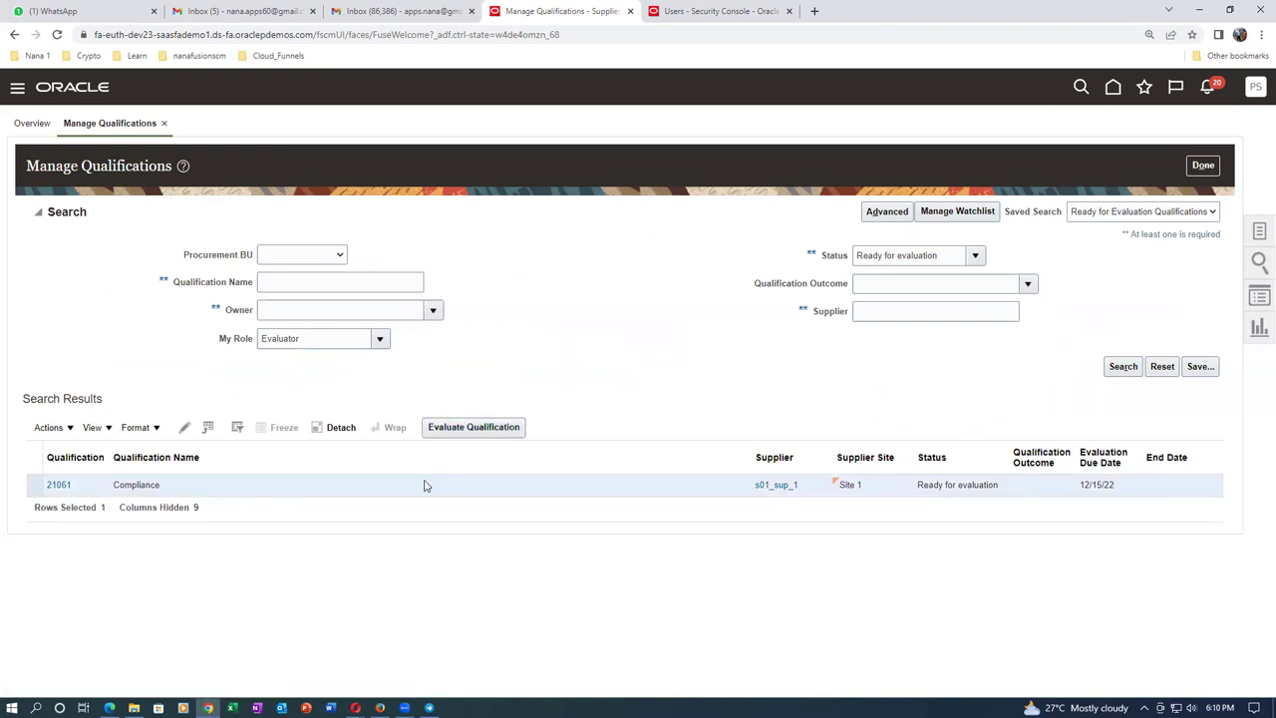
# - Open qualification 21061 for evaluation and check the Code of Conduct response attachments
pyautogui.click(471, 427)
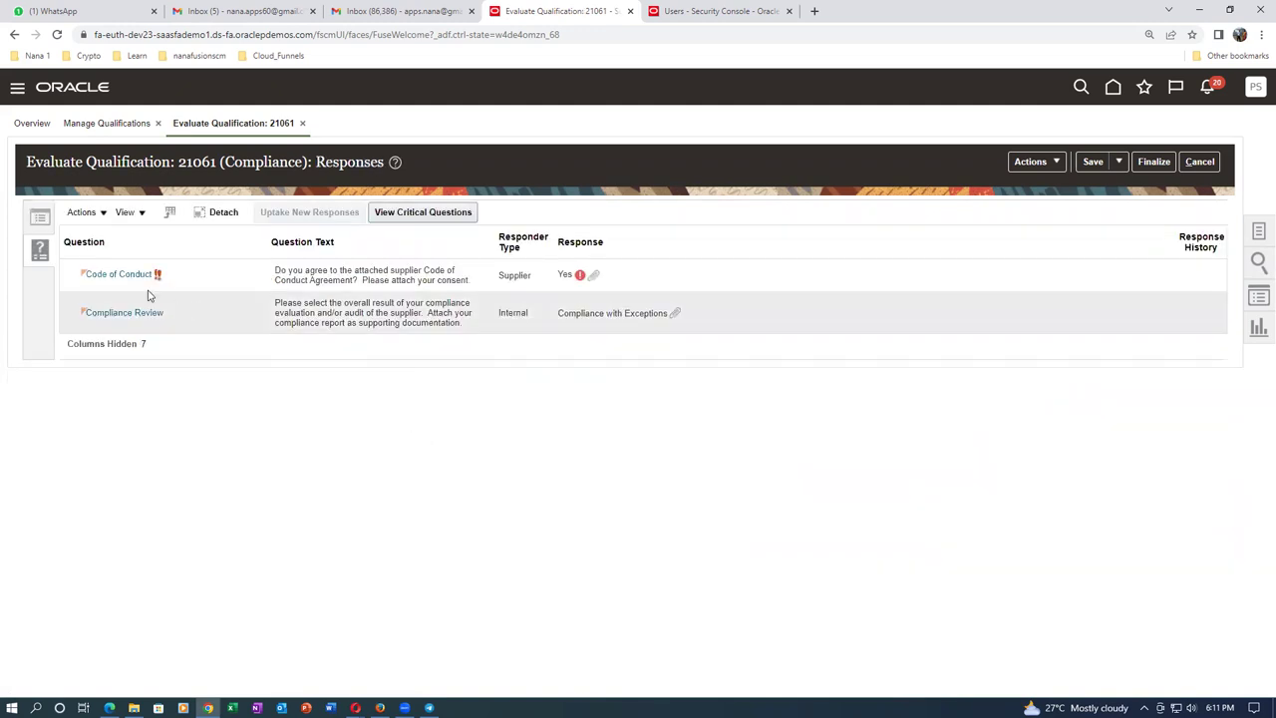
pyautogui.click(595, 276)
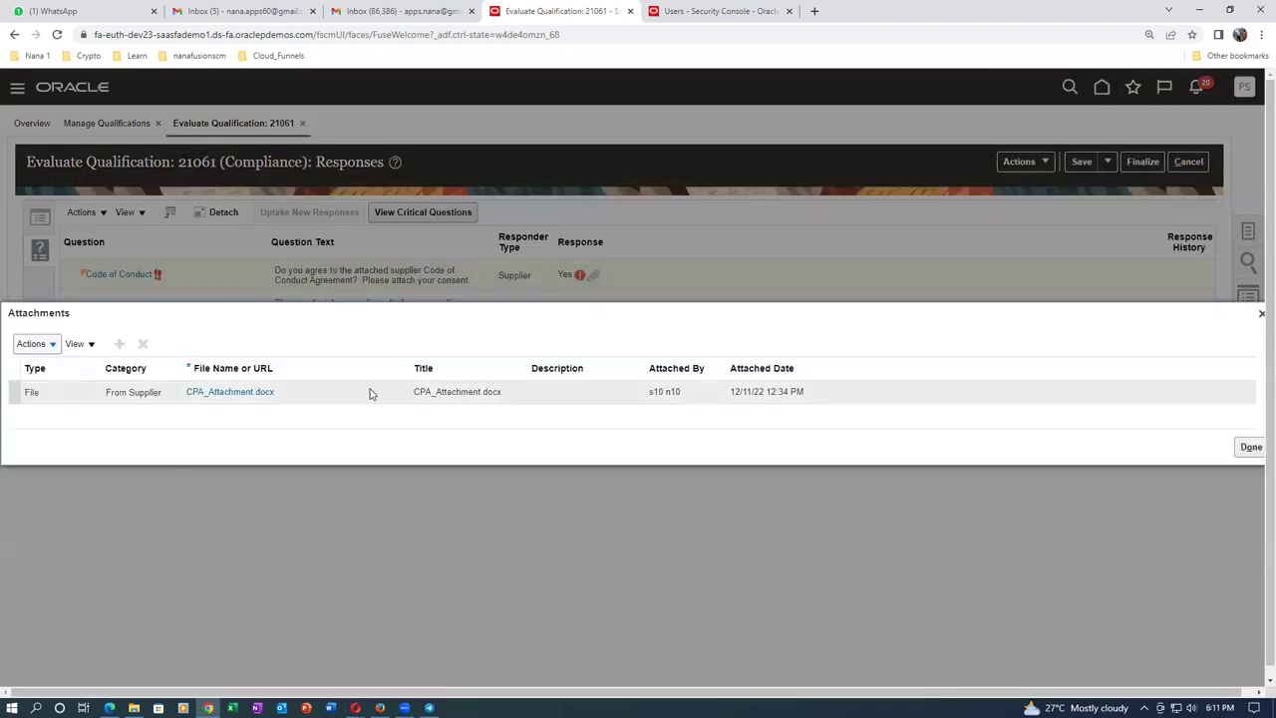
pyautogui.click(1251, 448)
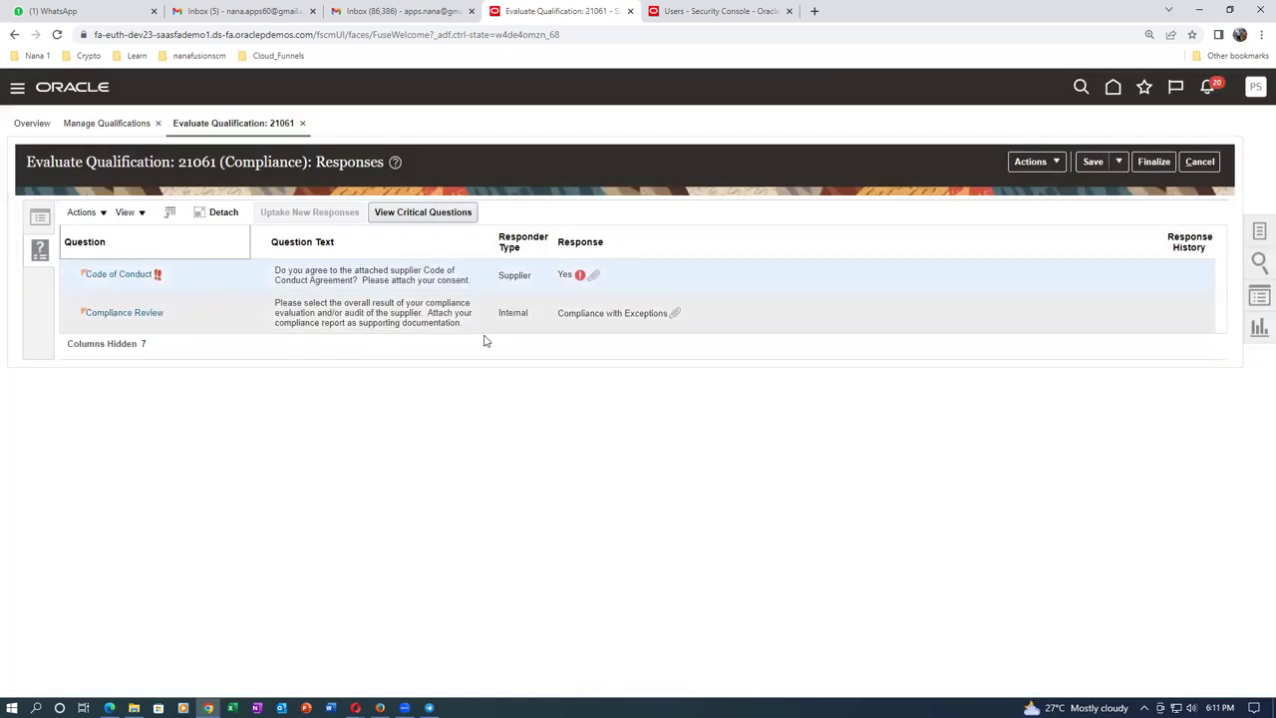
# - Check MM_qty.csv attached to the Compliance Review response, then switch to the qualification Overview
pyautogui.click(674, 312)
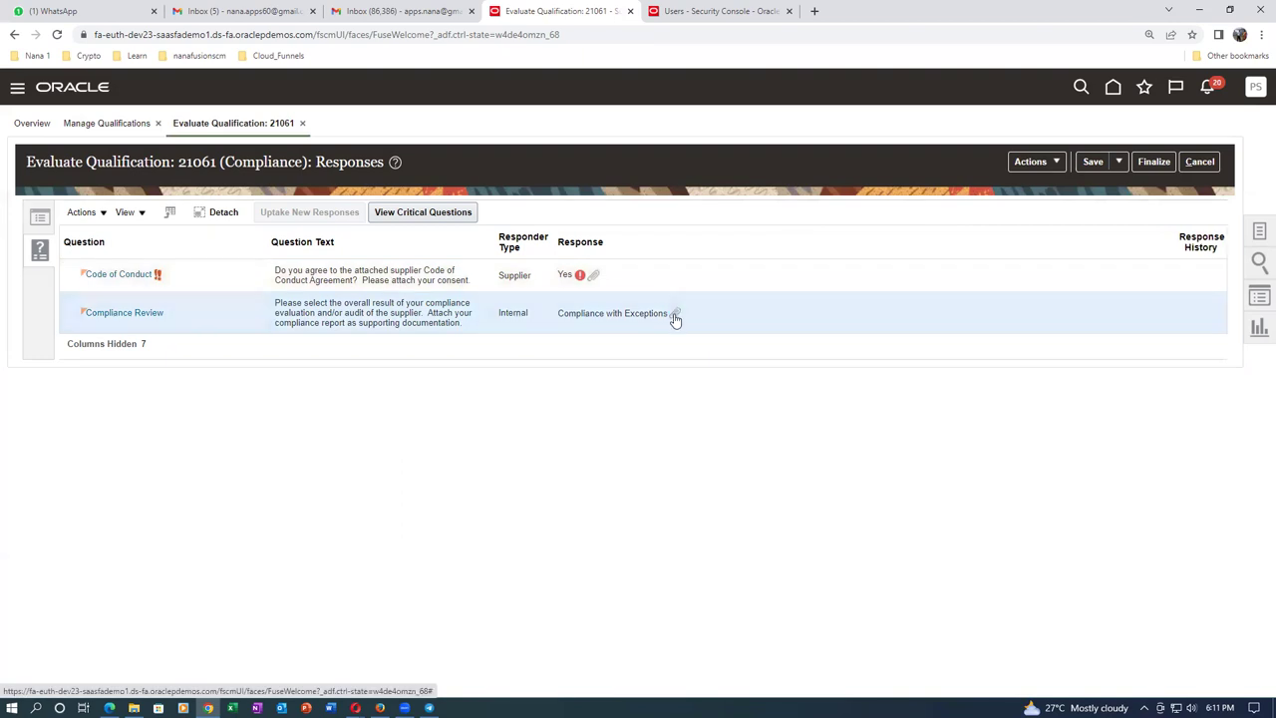
pyautogui.click(676, 315)
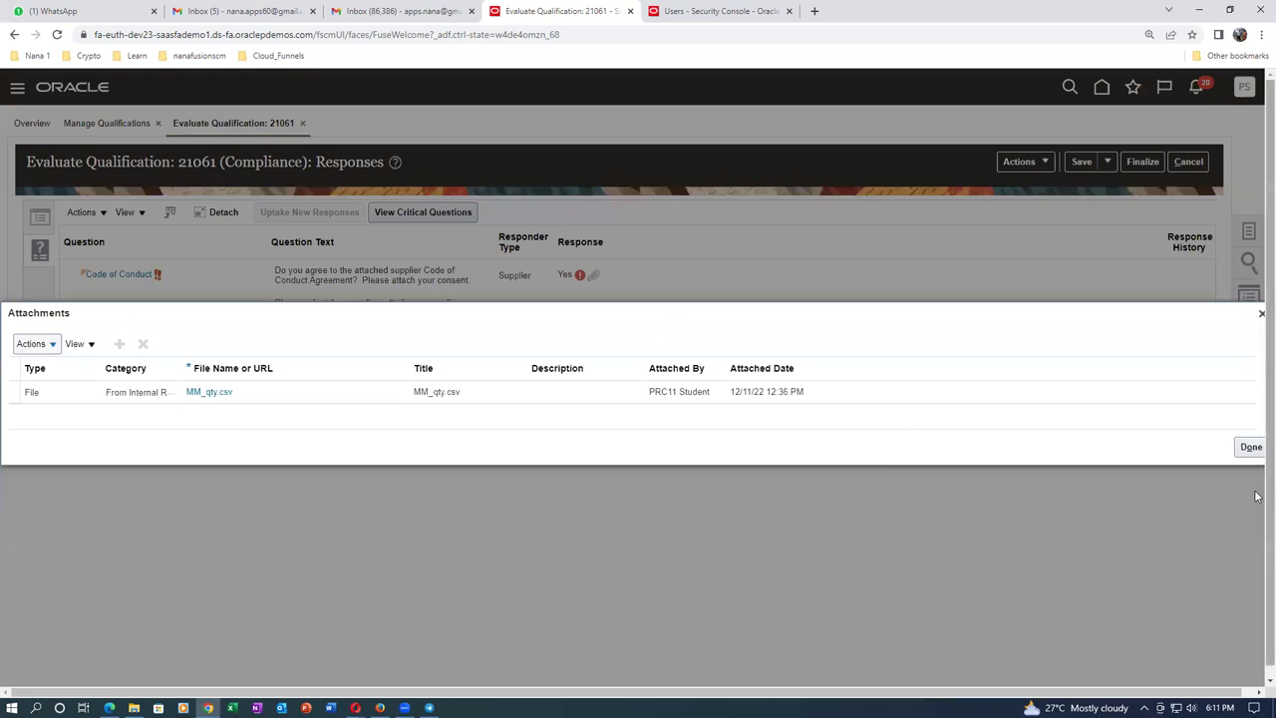
pyautogui.click(1250, 446)
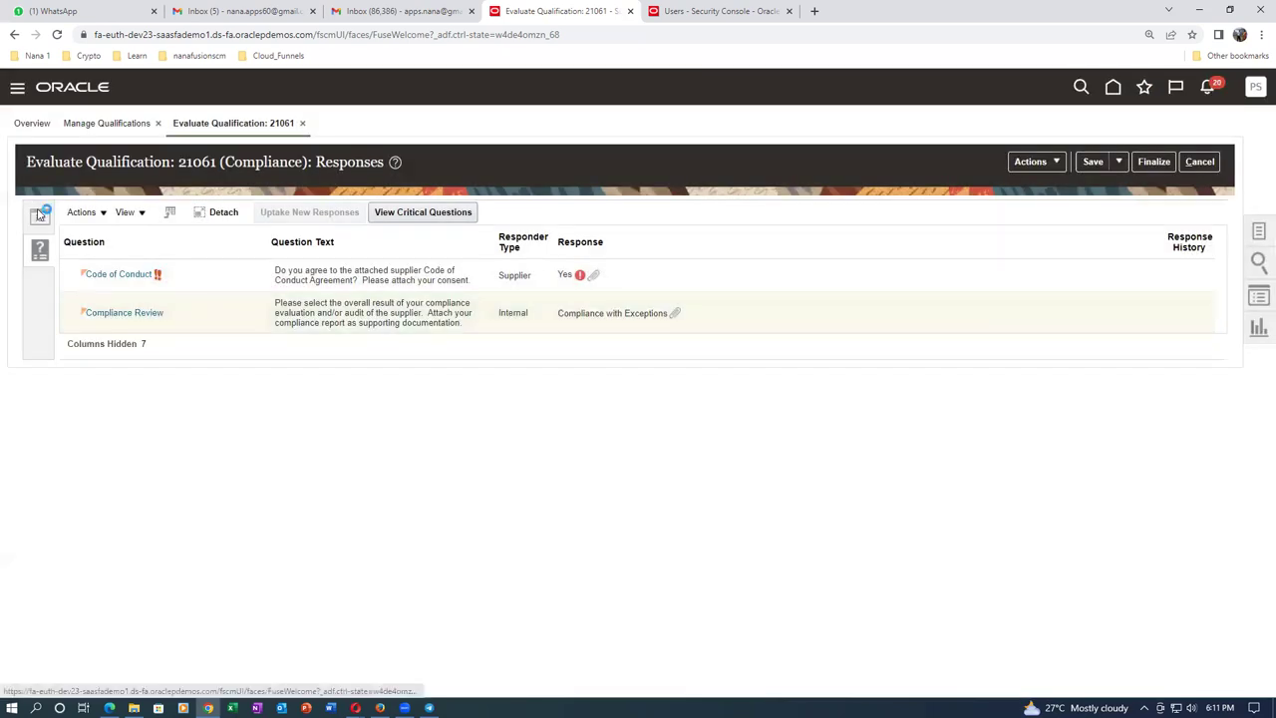
pyautogui.click(40, 214)
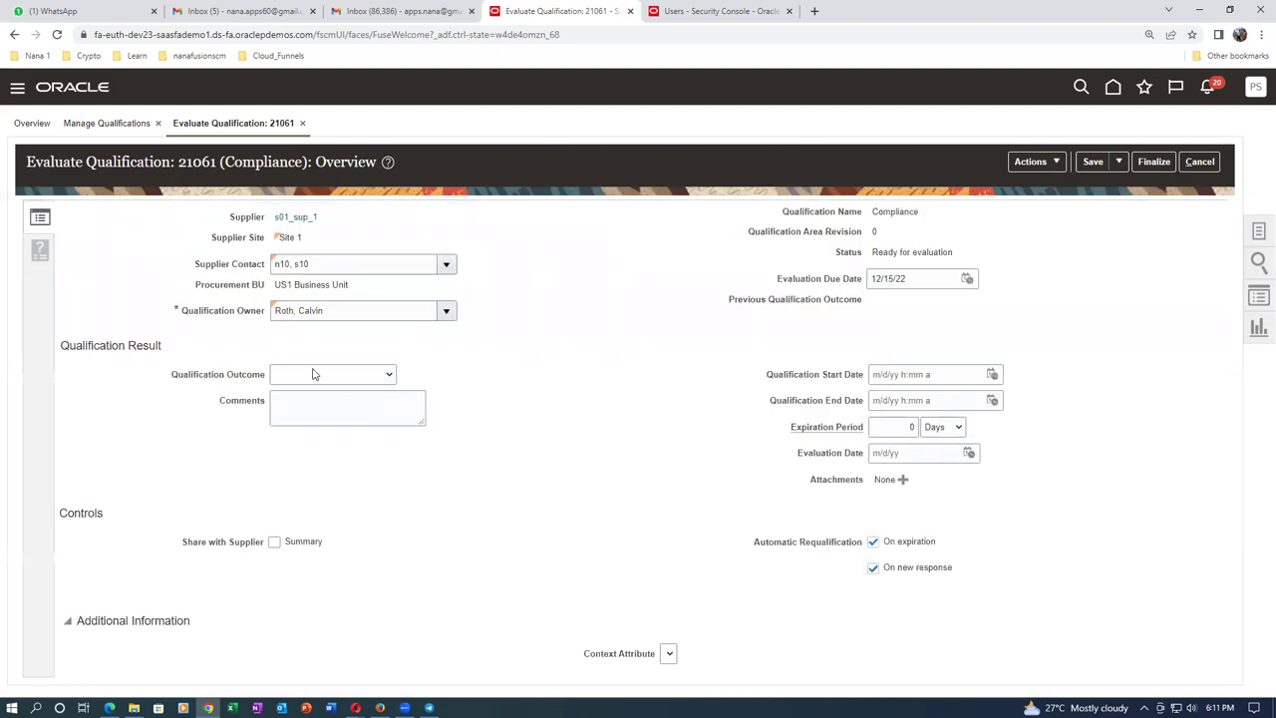
# - Set the outcome to Compliance with Exceptions, add comments, share the summary, and add a supplier note
pyautogui.click(312, 375)
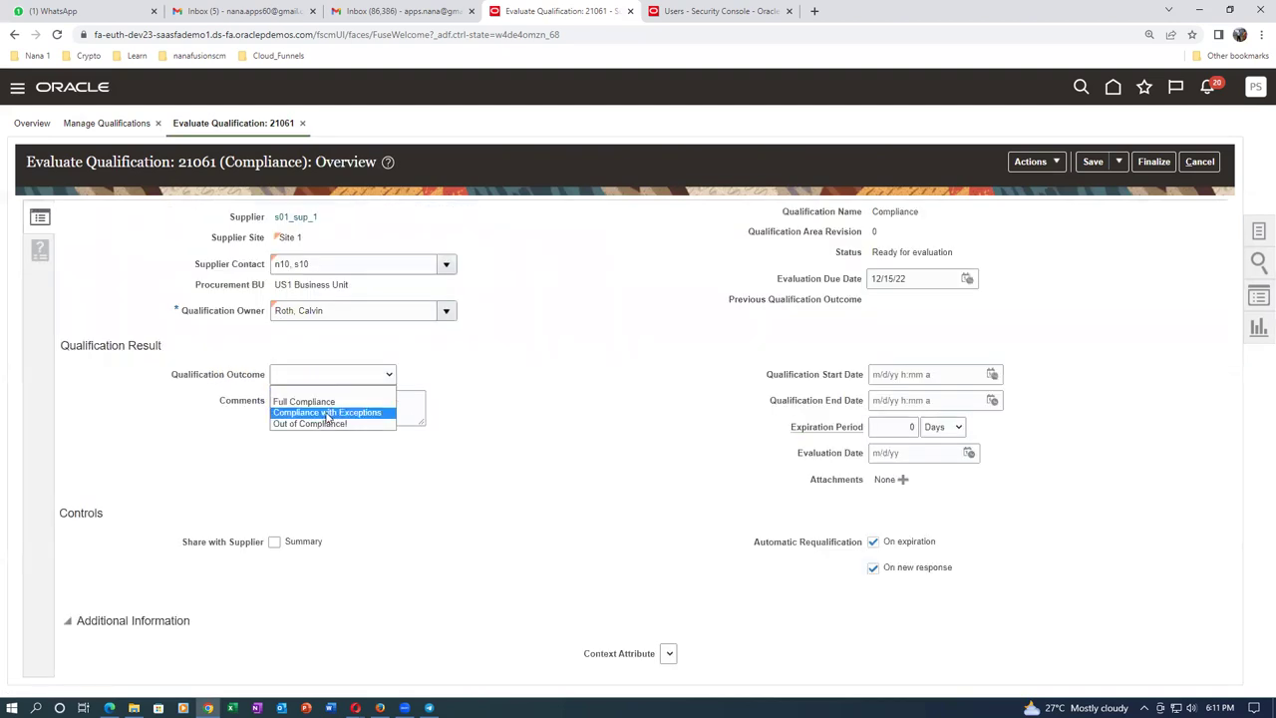
pyautogui.click(327, 412)
pyautogui.write('with exception')
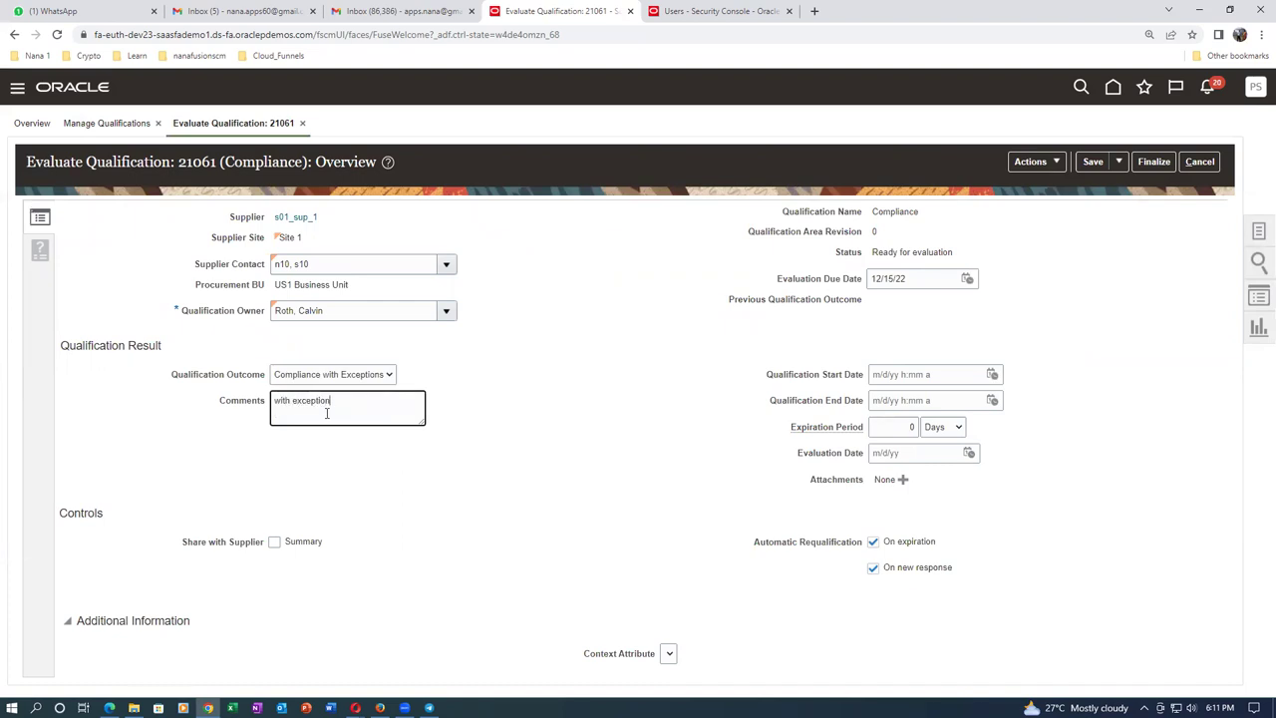
pyautogui.click(274, 542)
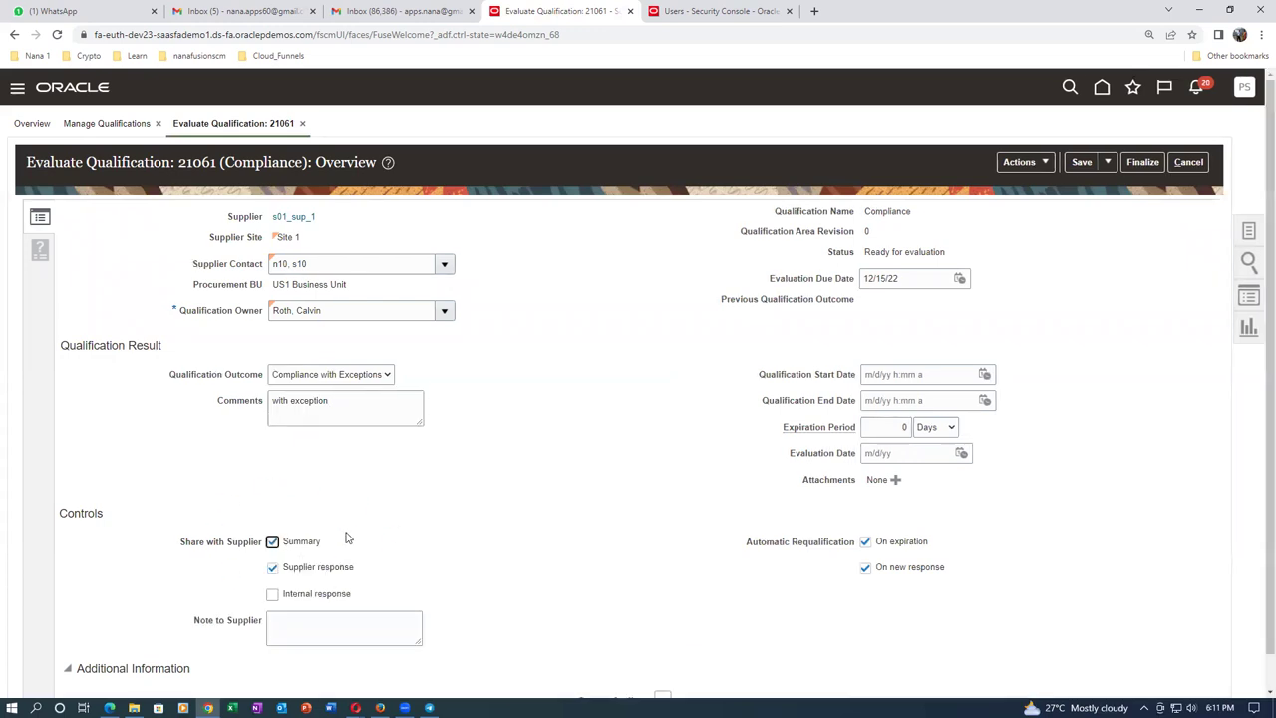
pyautogui.click(329, 625)
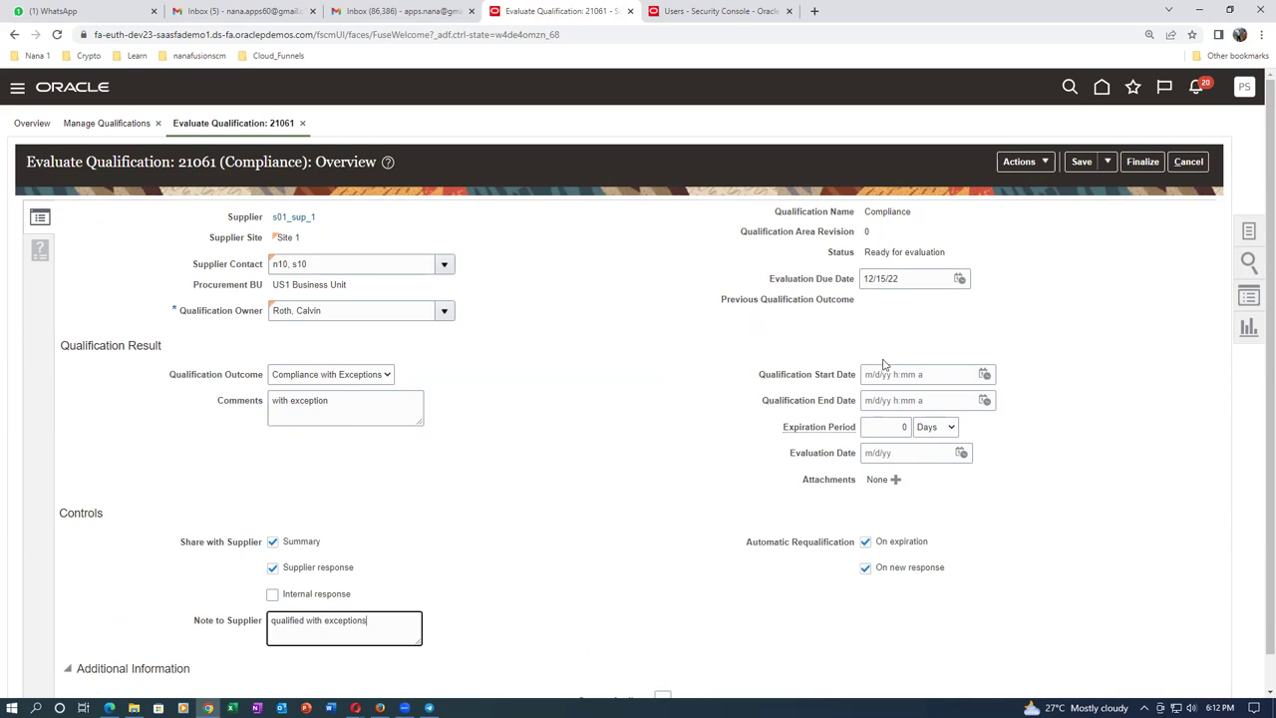
# - Set the qualification start date to 12/11/22 and end date to 12/26/22
pyautogui.click(984, 374)
pyautogui.click(1008, 516)
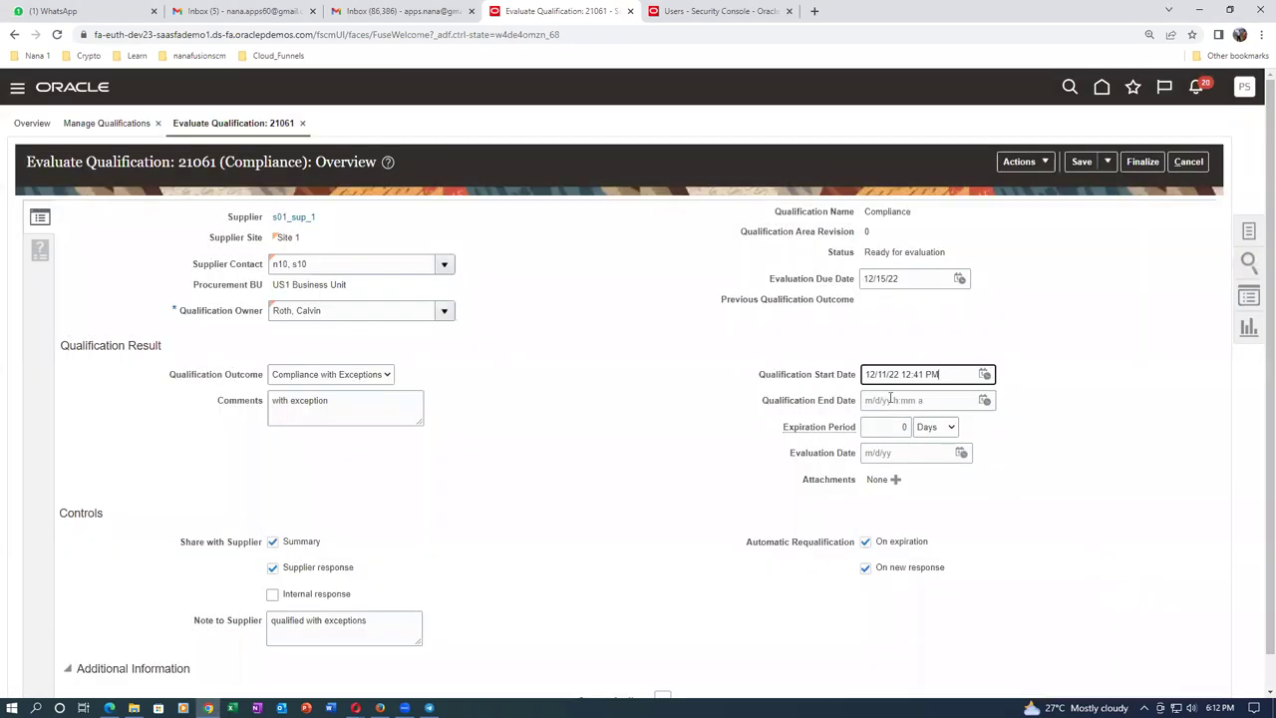
pyautogui.click(982, 404)
pyautogui.click(984, 402)
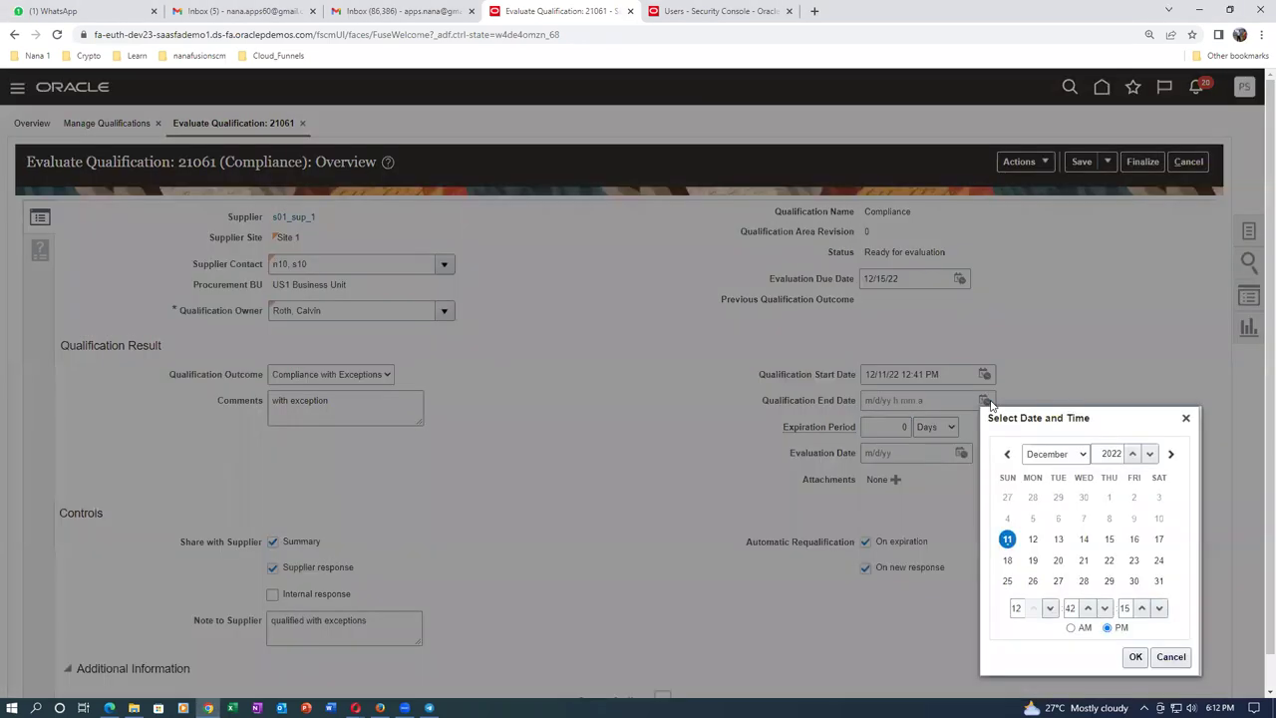
pyautogui.click(1034, 584)
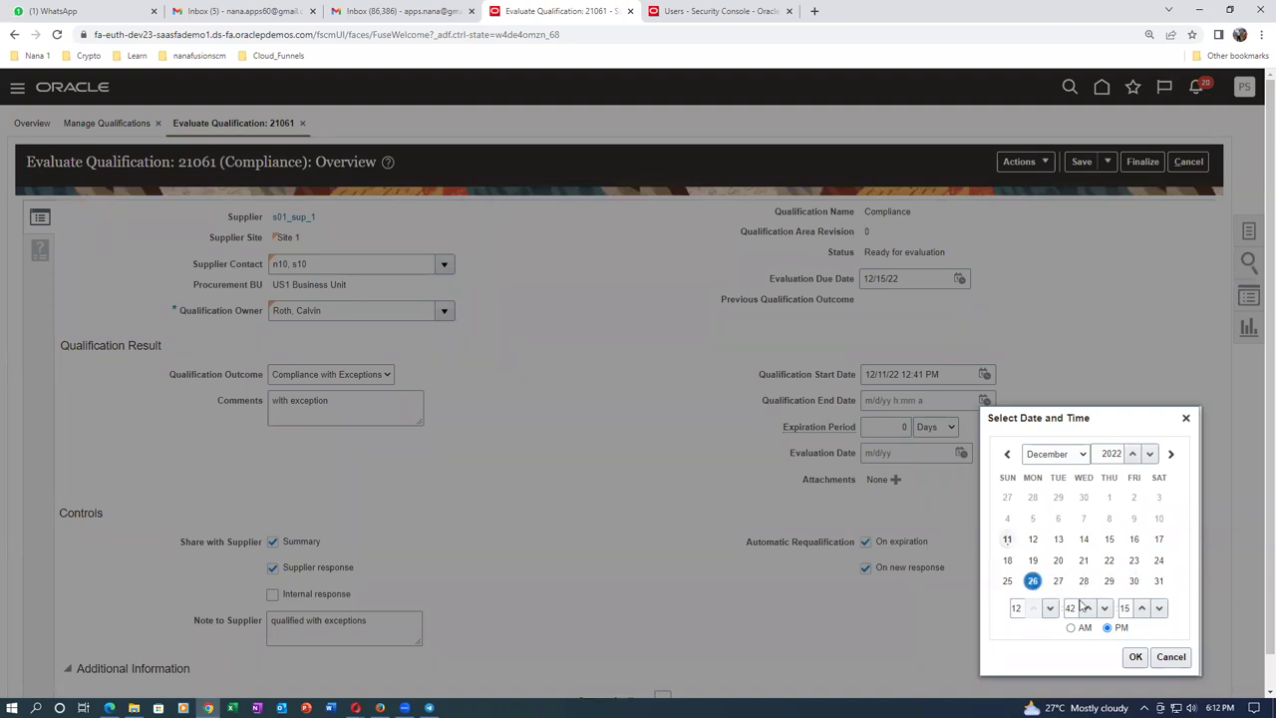
pyautogui.click(1135, 658)
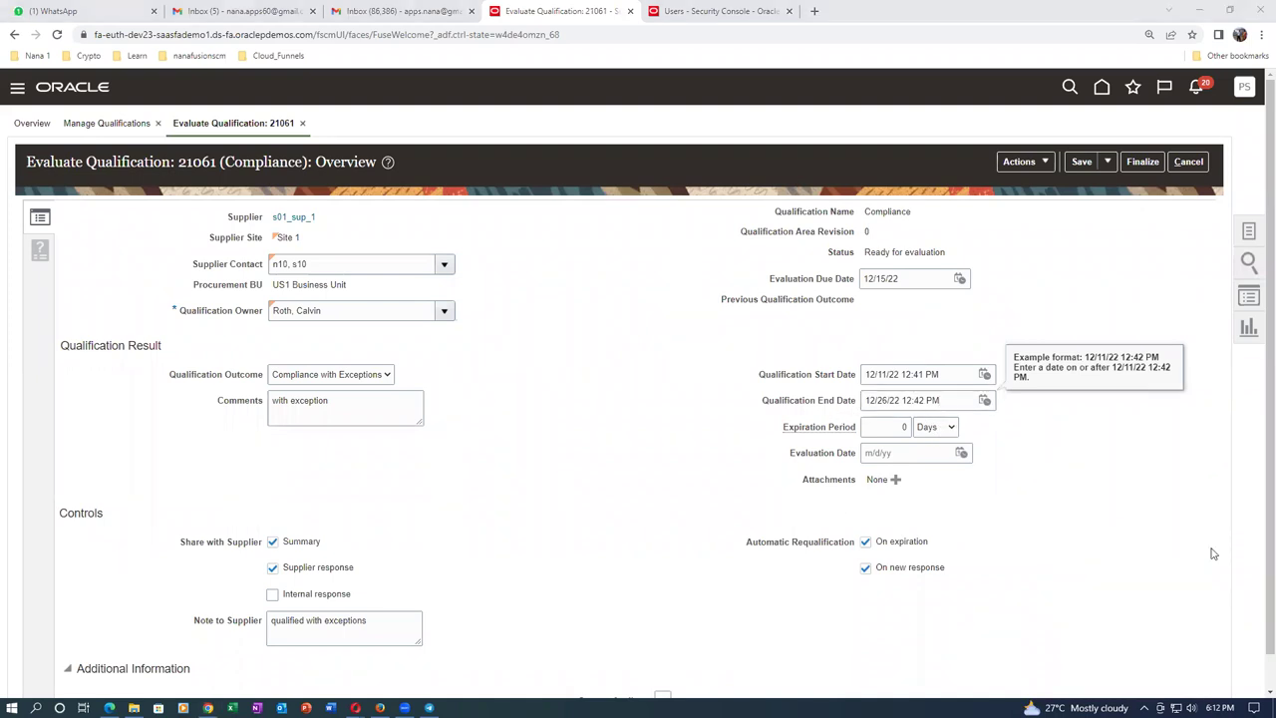
pyautogui.click(1133, 231)
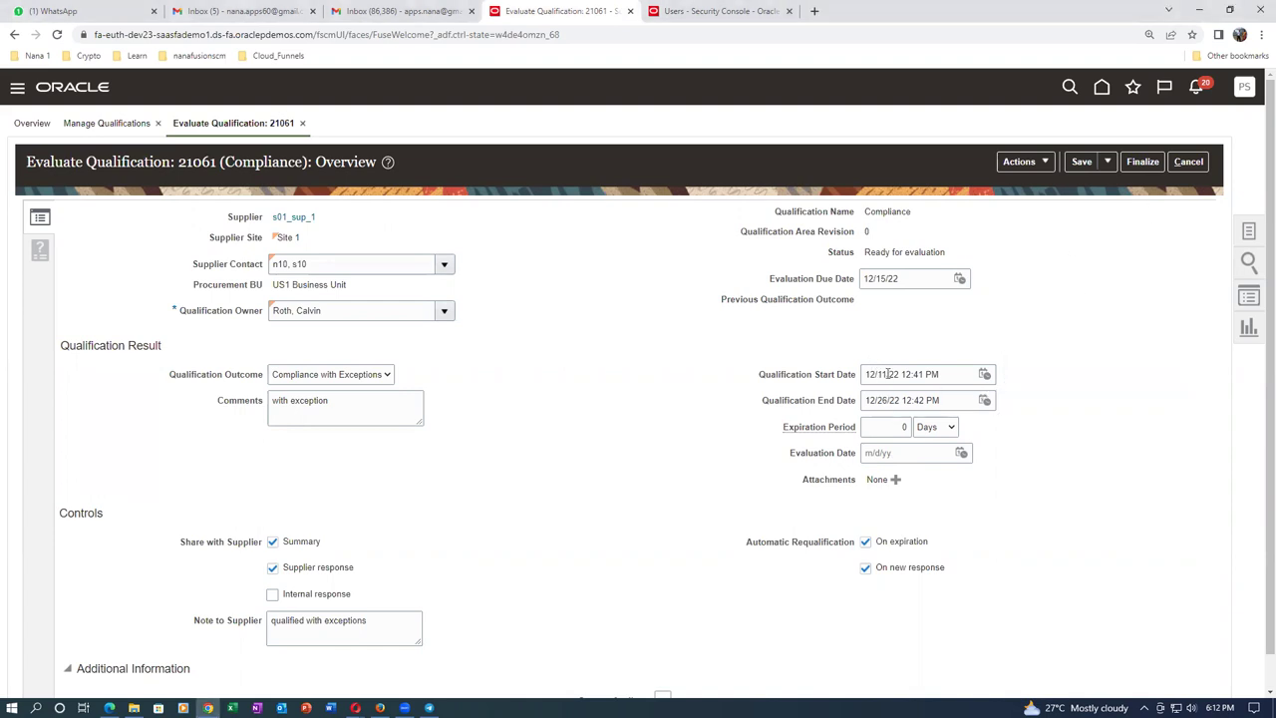
# - Finalize qualification 21061 and acknowledge the confirmation
pyautogui.click(1144, 162)
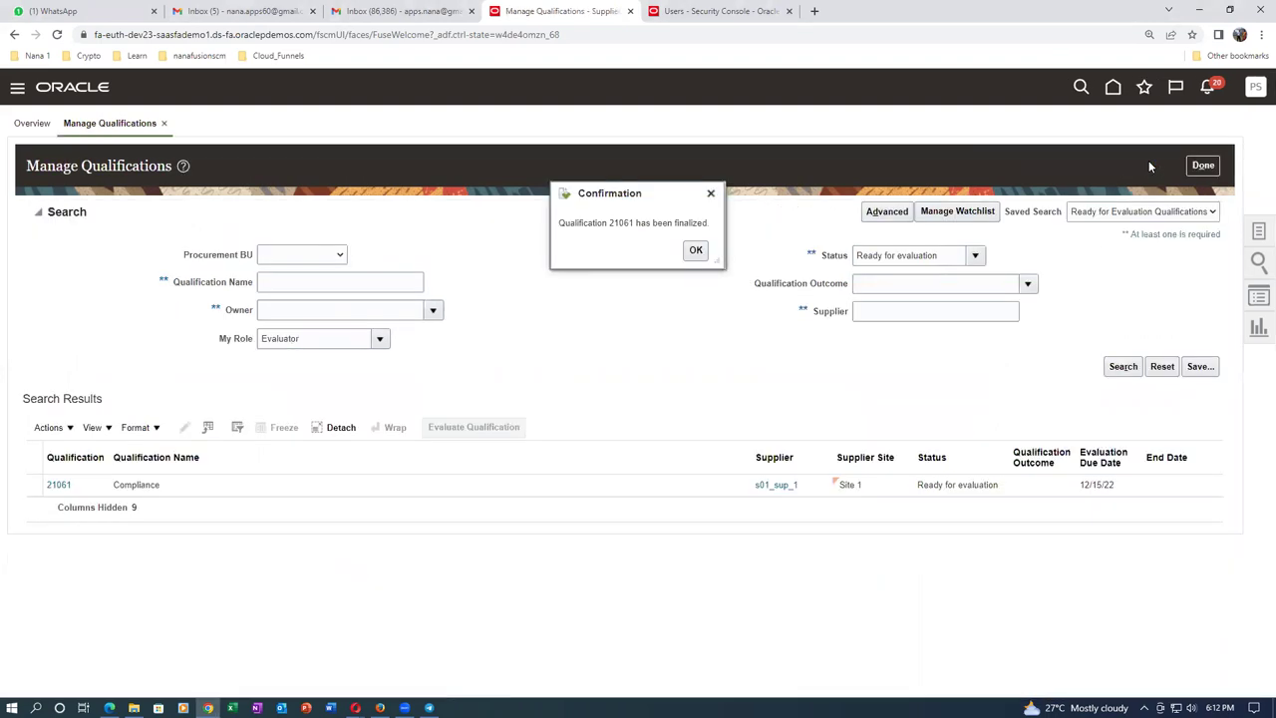
pyautogui.click(695, 251)
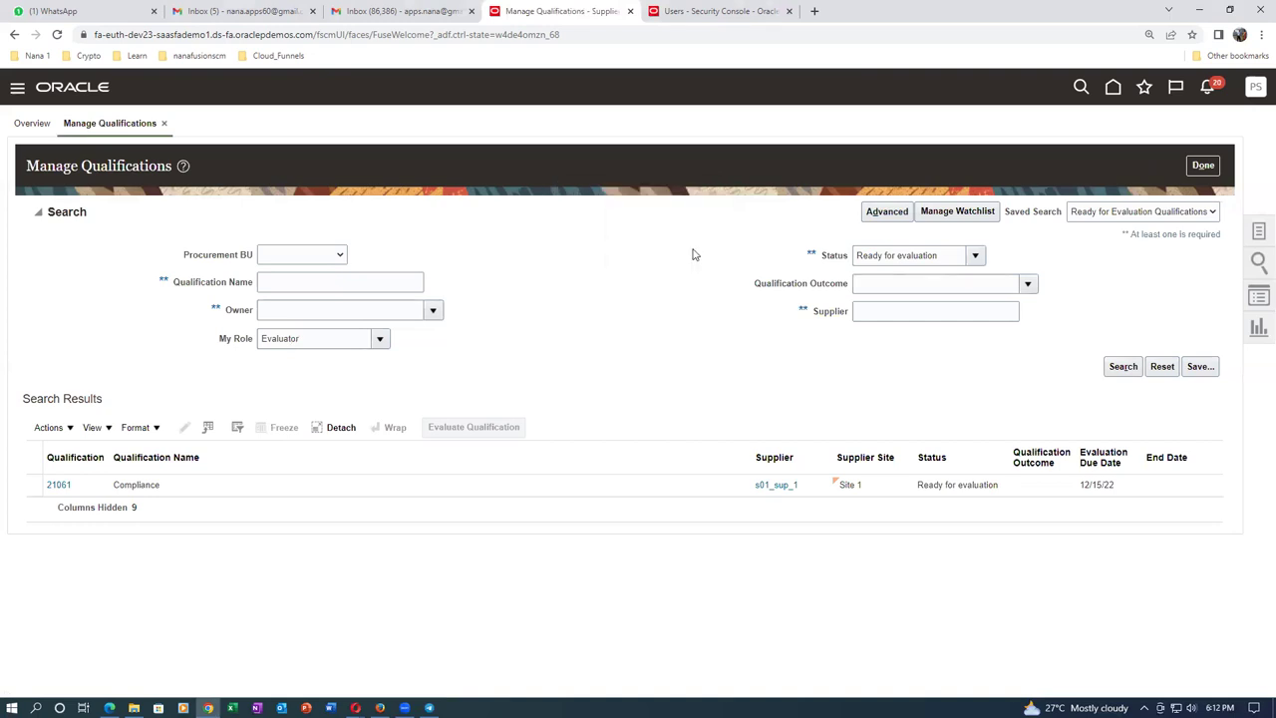
pyautogui.click(1118, 366)
# - Search qualifications with the Status filter set to All
pyautogui.click(975, 255)
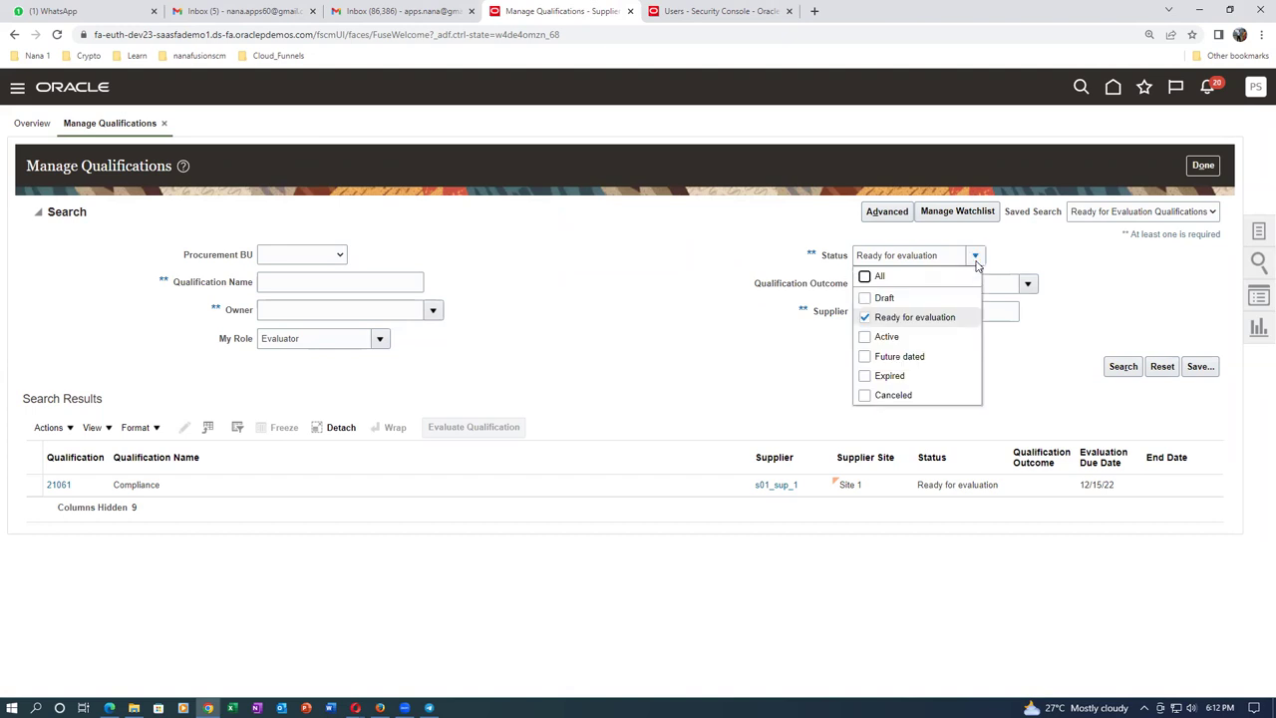
pyautogui.click(865, 277)
pyautogui.click(1127, 367)
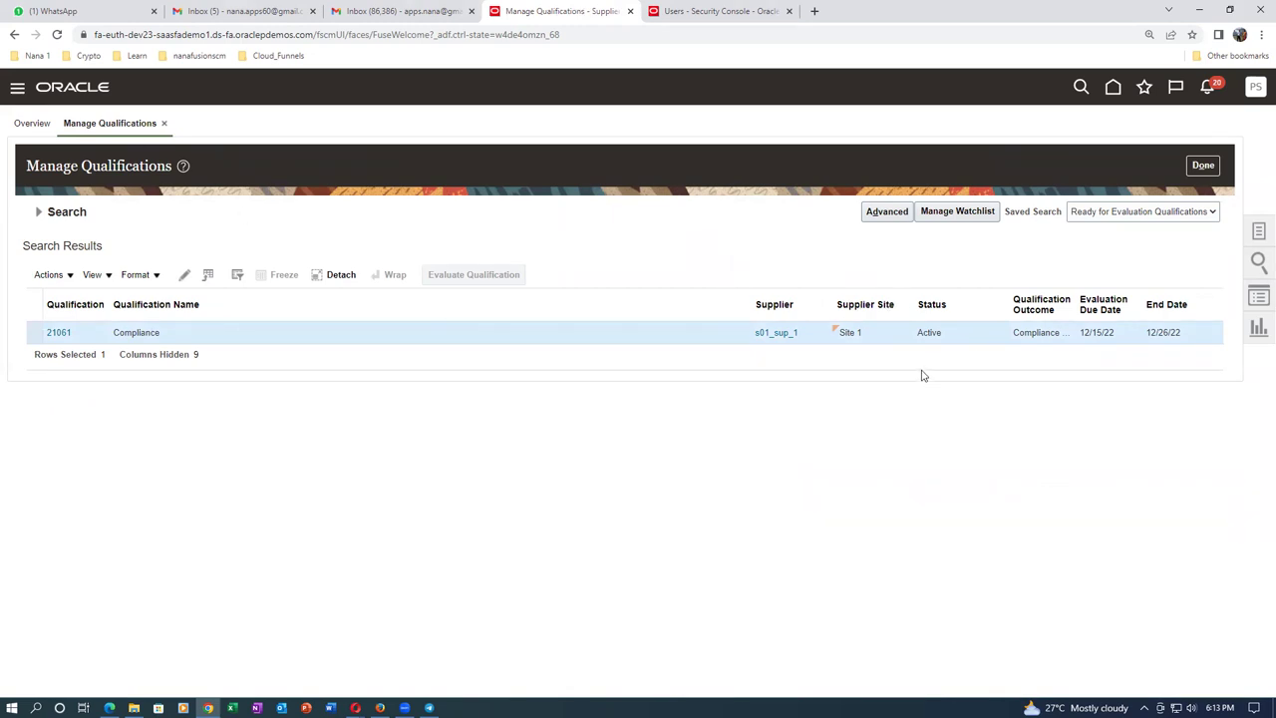
# - With 21061 shown Active, leave the qualifications list for the Overview dashboard
pyautogui.click(1208, 167)
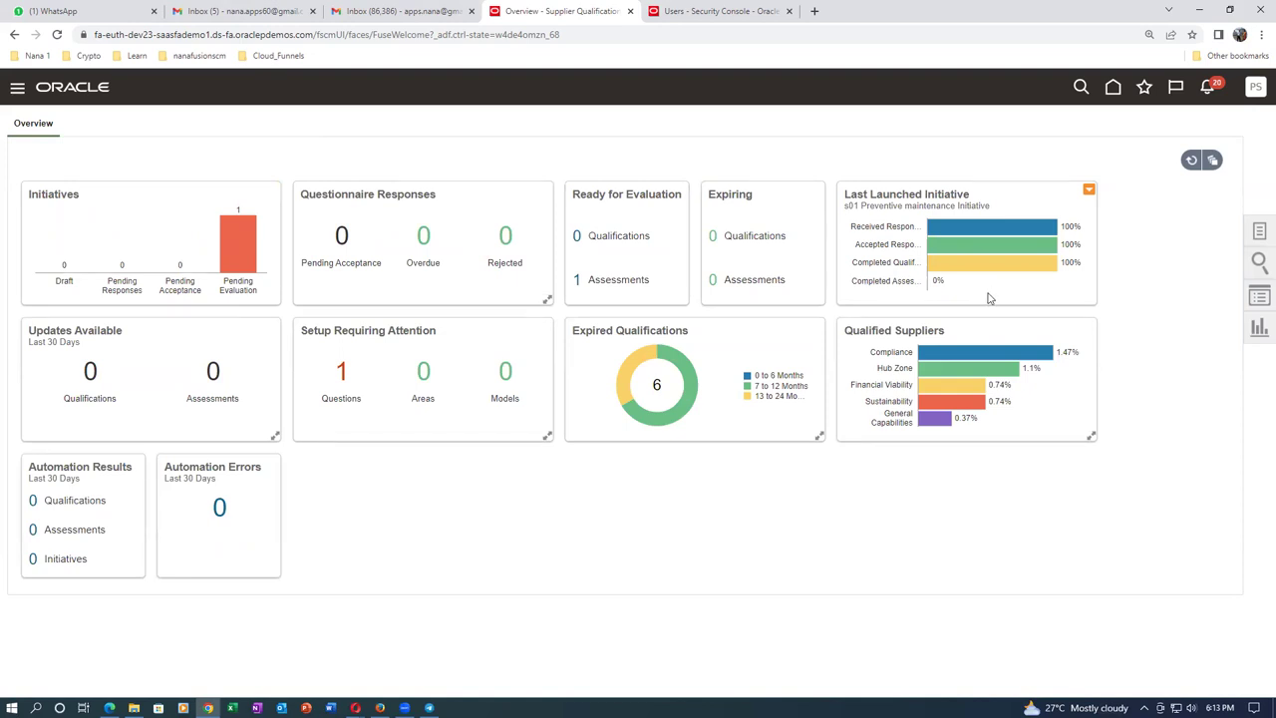
pyautogui.moveTo(1009, 267)
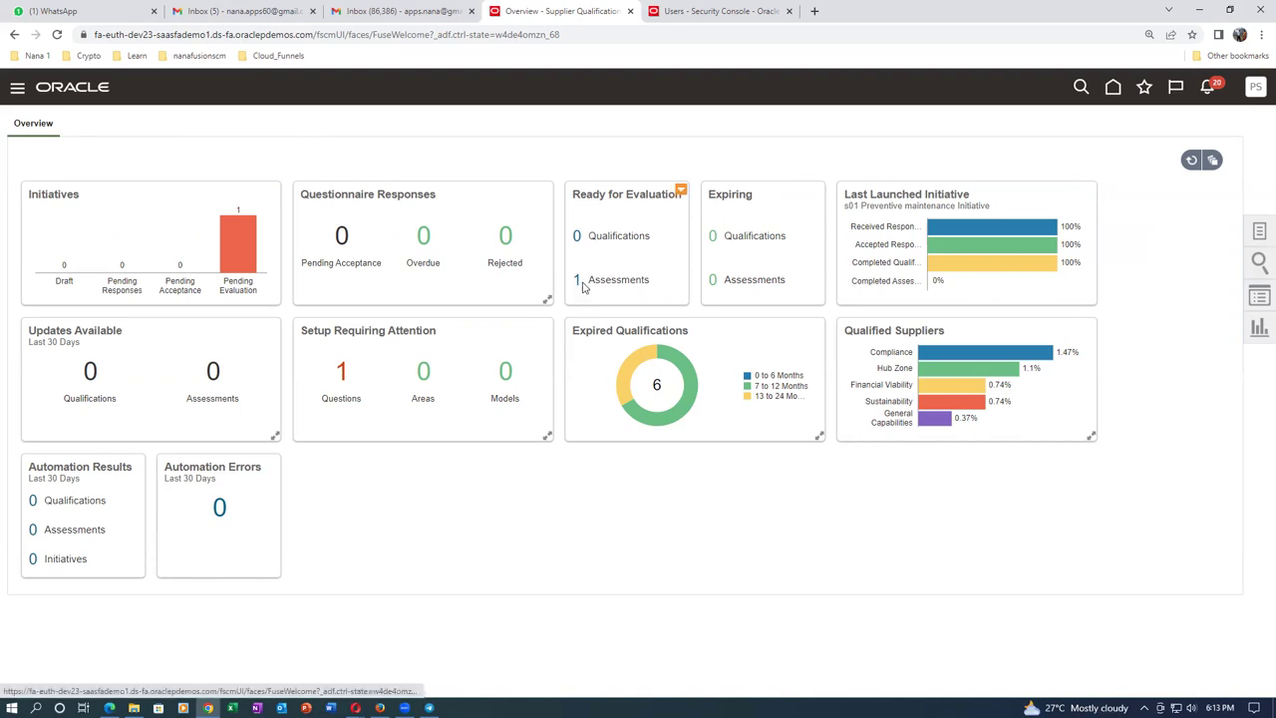
# - Through Manage Assessments, open assessment 114, Compliance for Sourcing Eligibility, in Evaluate Assessment
pyautogui.click(577, 283)
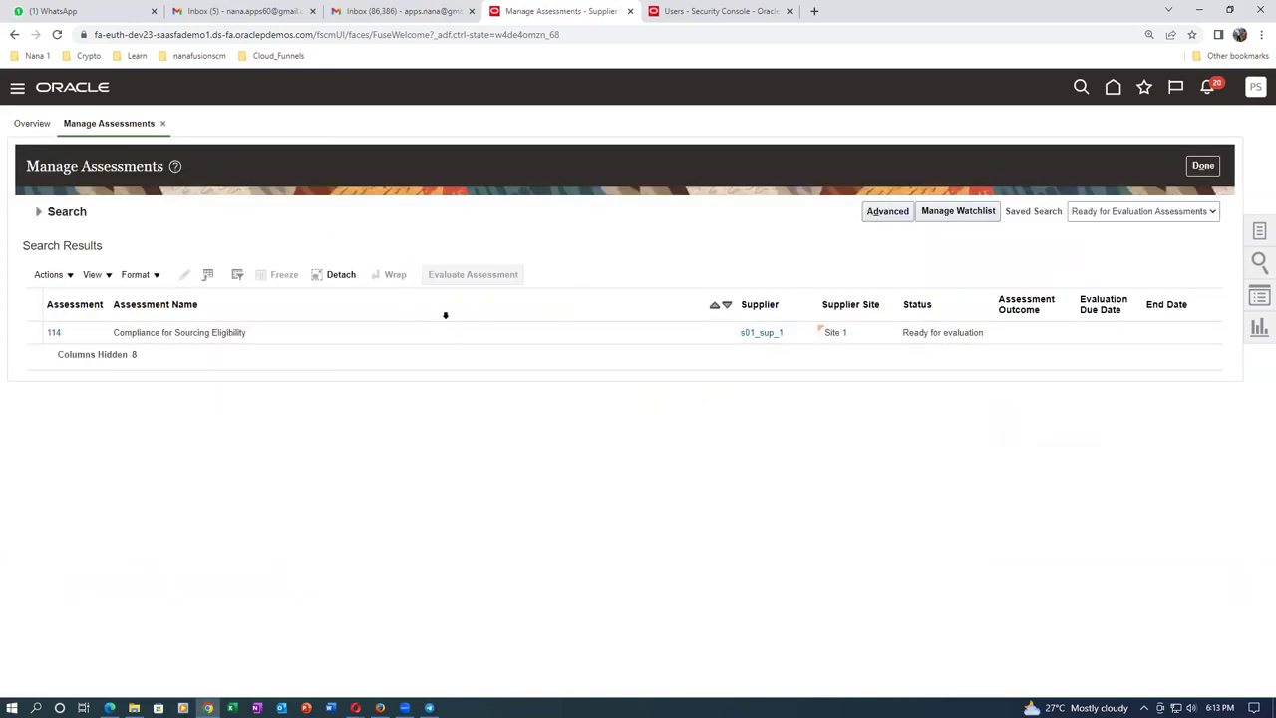
pyautogui.click(445, 331)
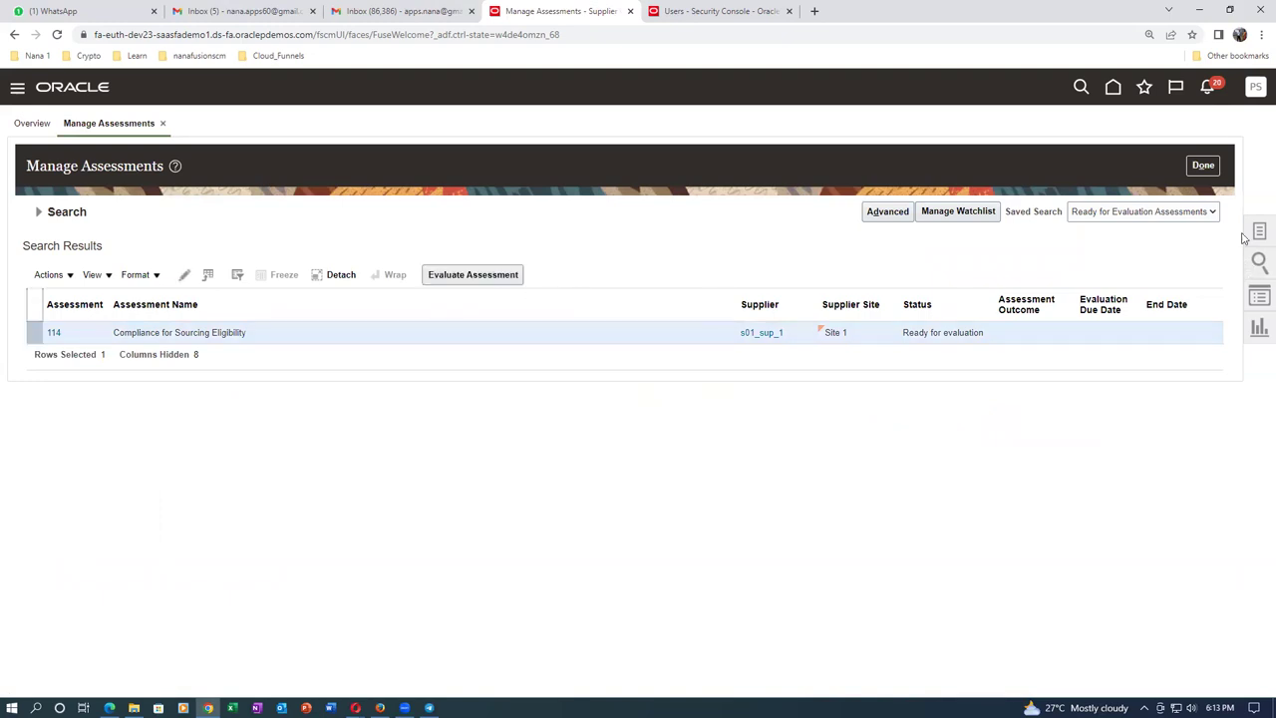
pyautogui.click(1203, 165)
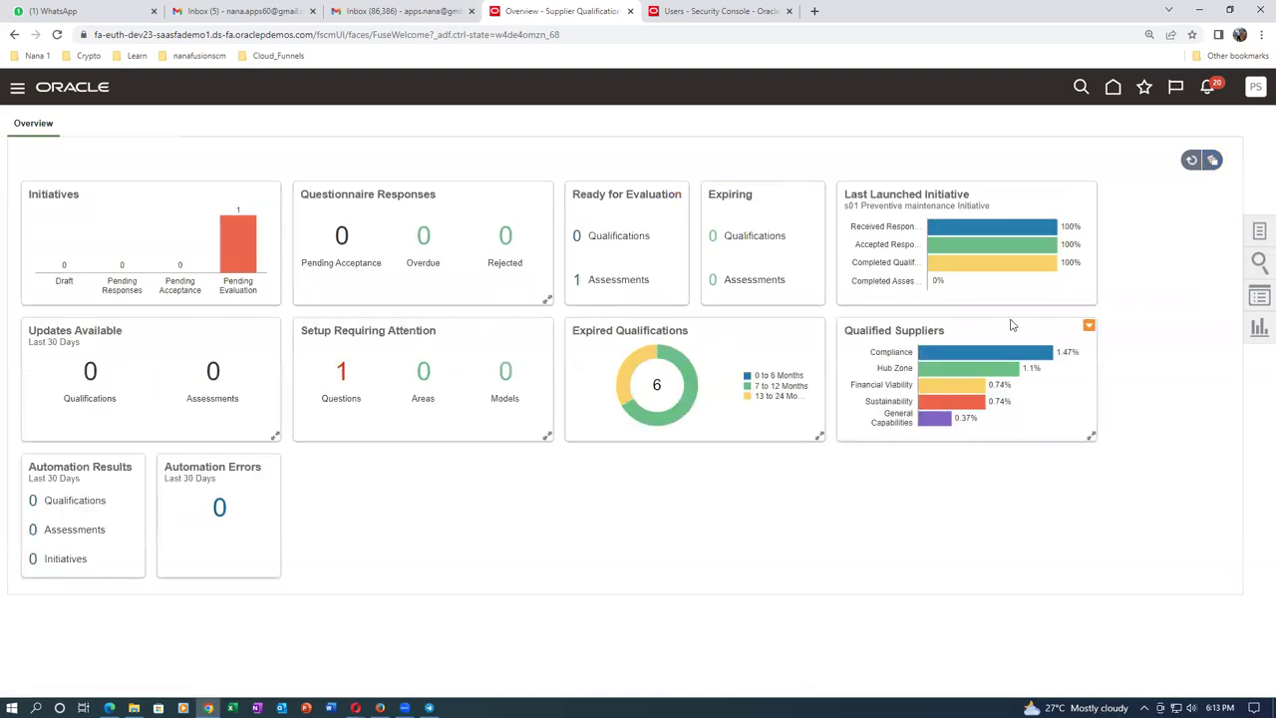
pyautogui.click(1259, 231)
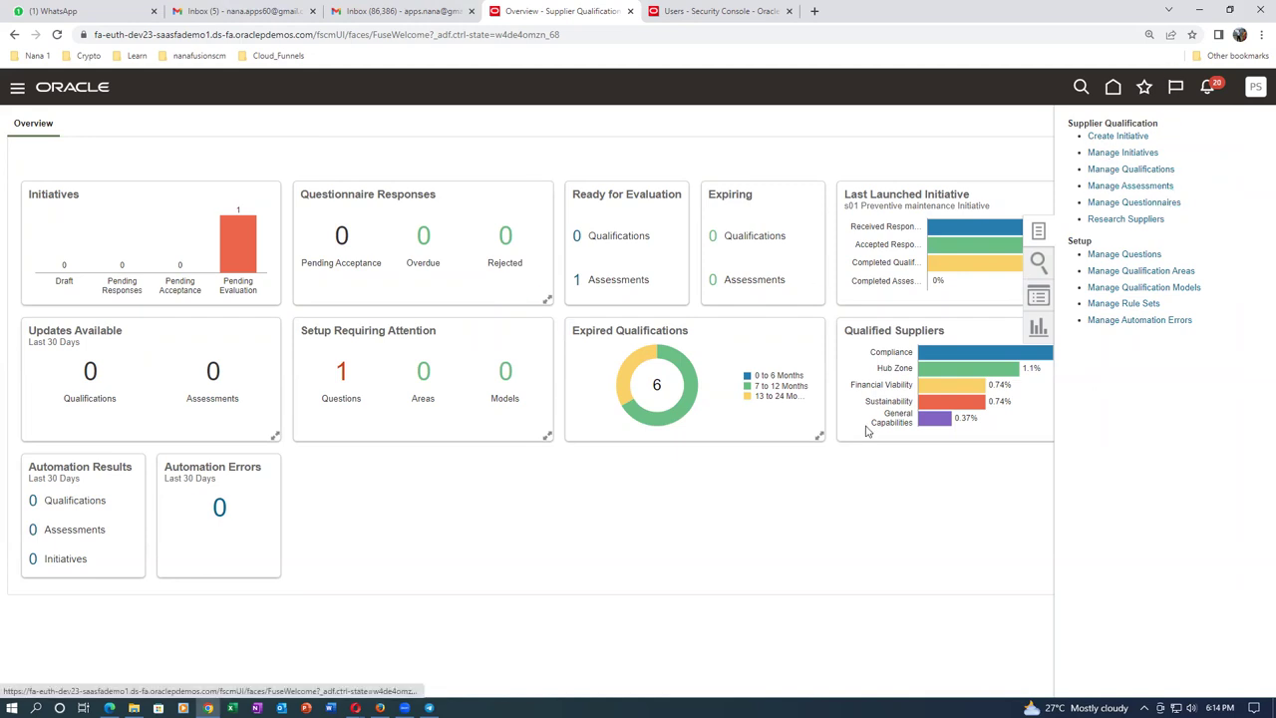
pyautogui.click(448, 486)
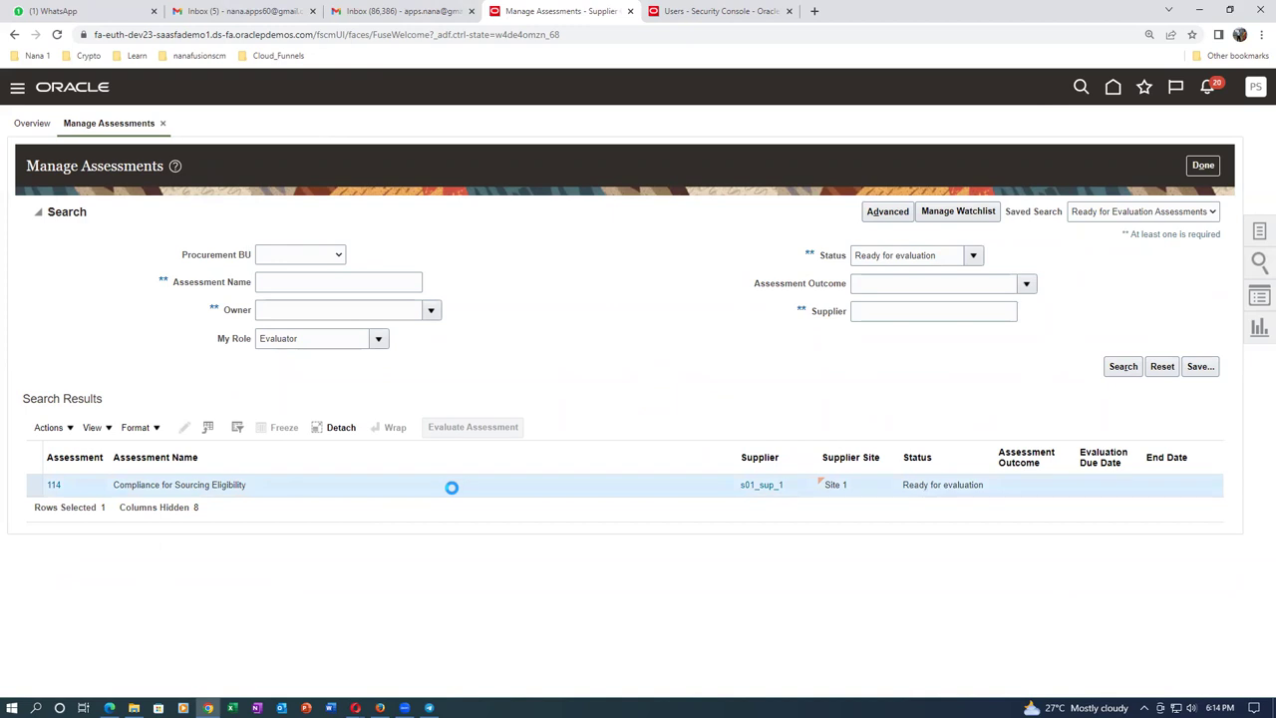
pyautogui.click(475, 434)
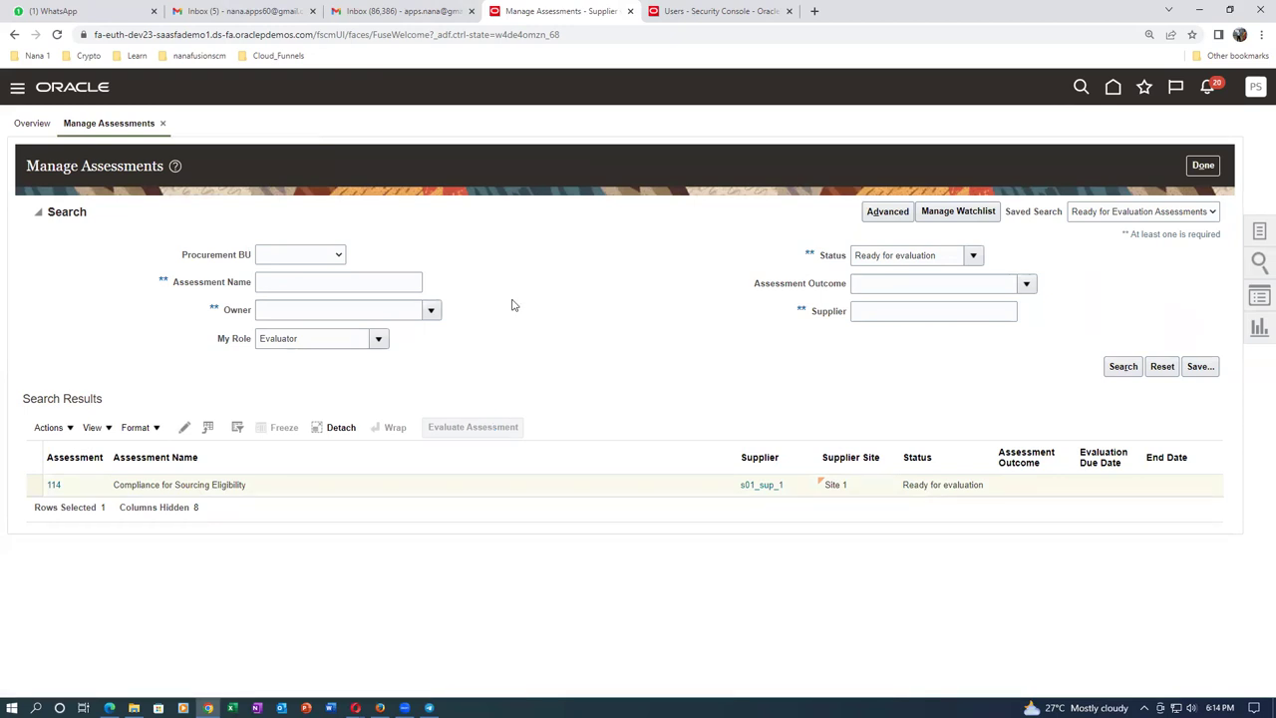
pyautogui.click(321, 383)
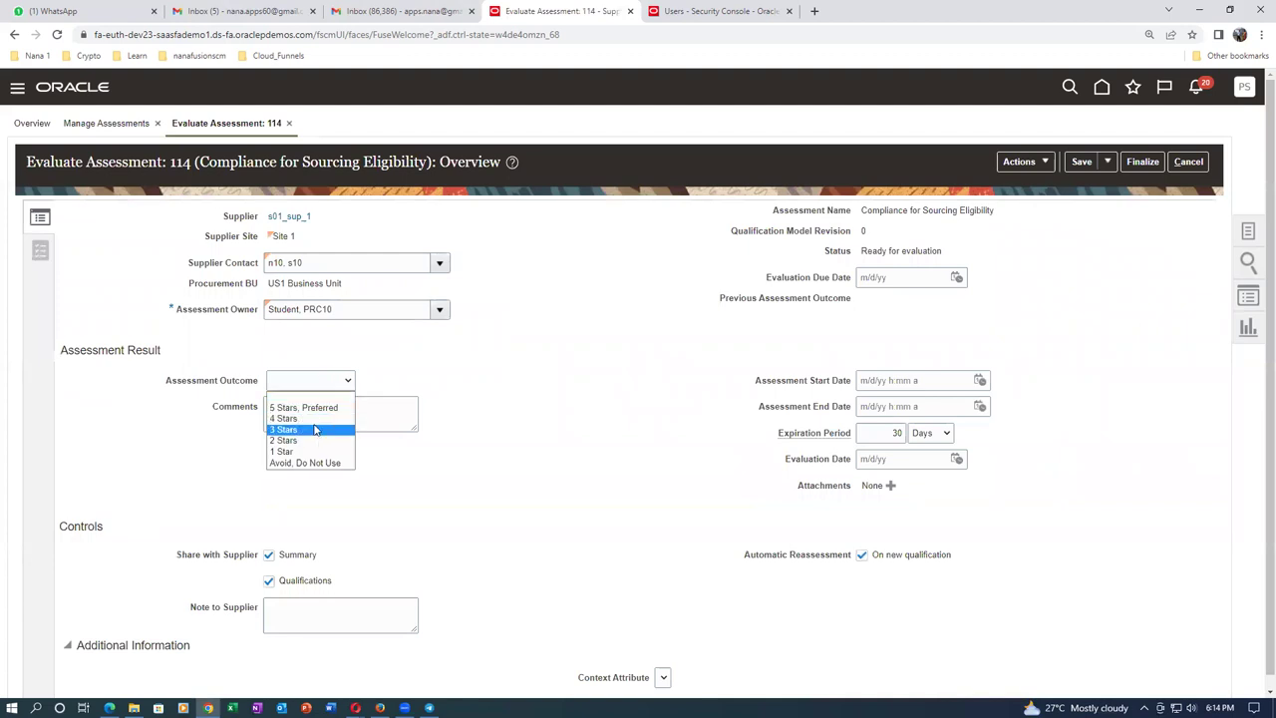
# - Rate assessment 114 3 Stars with 'eligible for Sourcing' as comment and supplier note
pyautogui.click(315, 429)
pyautogui.click(329, 423)
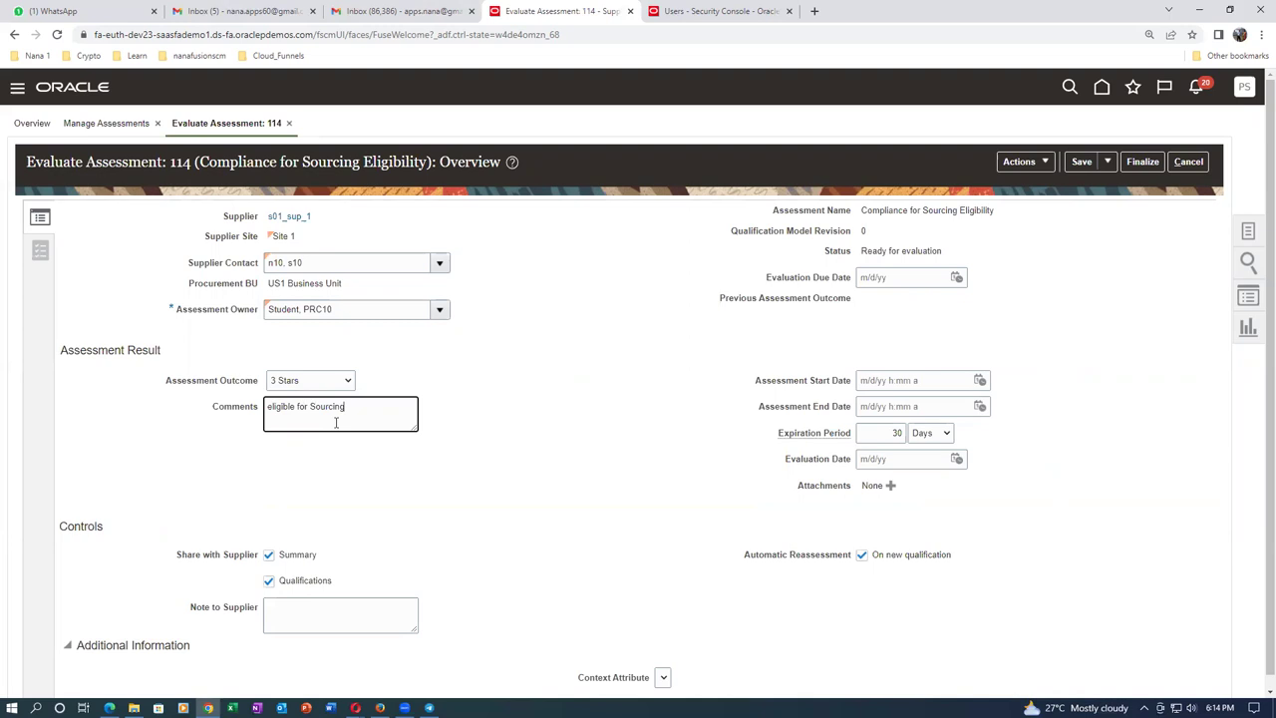
pyautogui.scroll(-1, 409, 418)
pyautogui.click(297, 606)
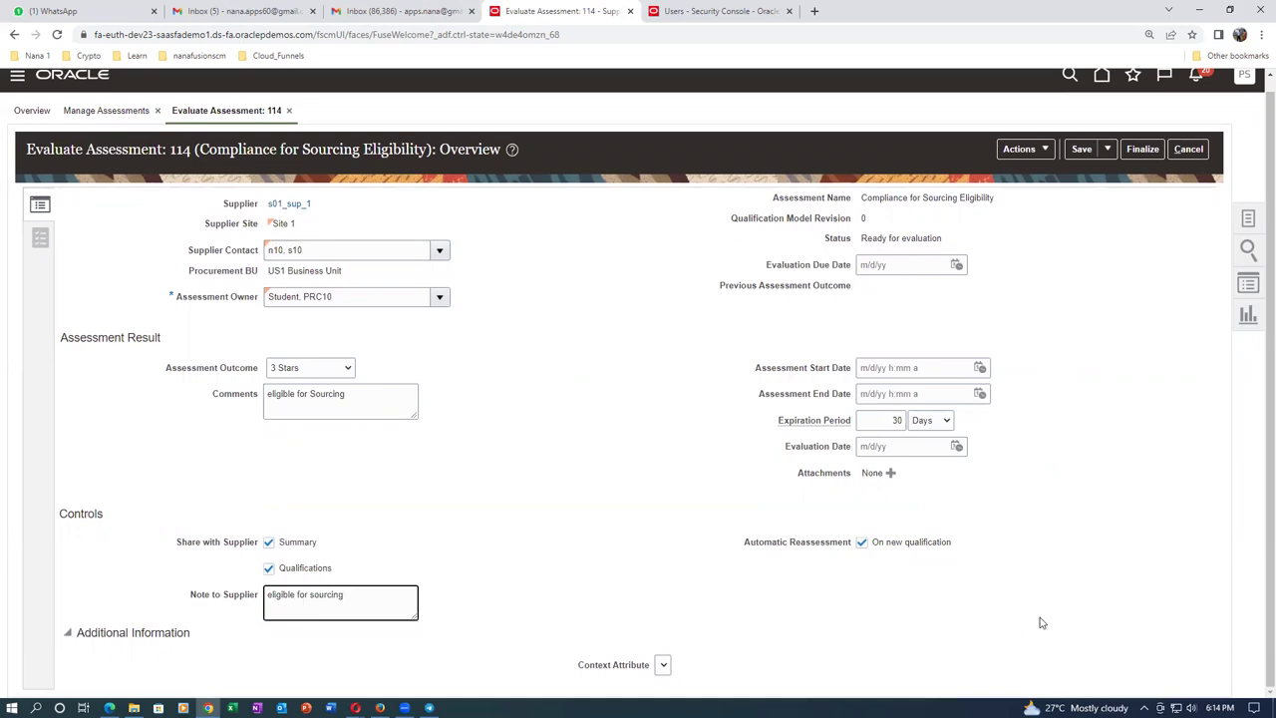
pyautogui.click(980, 368)
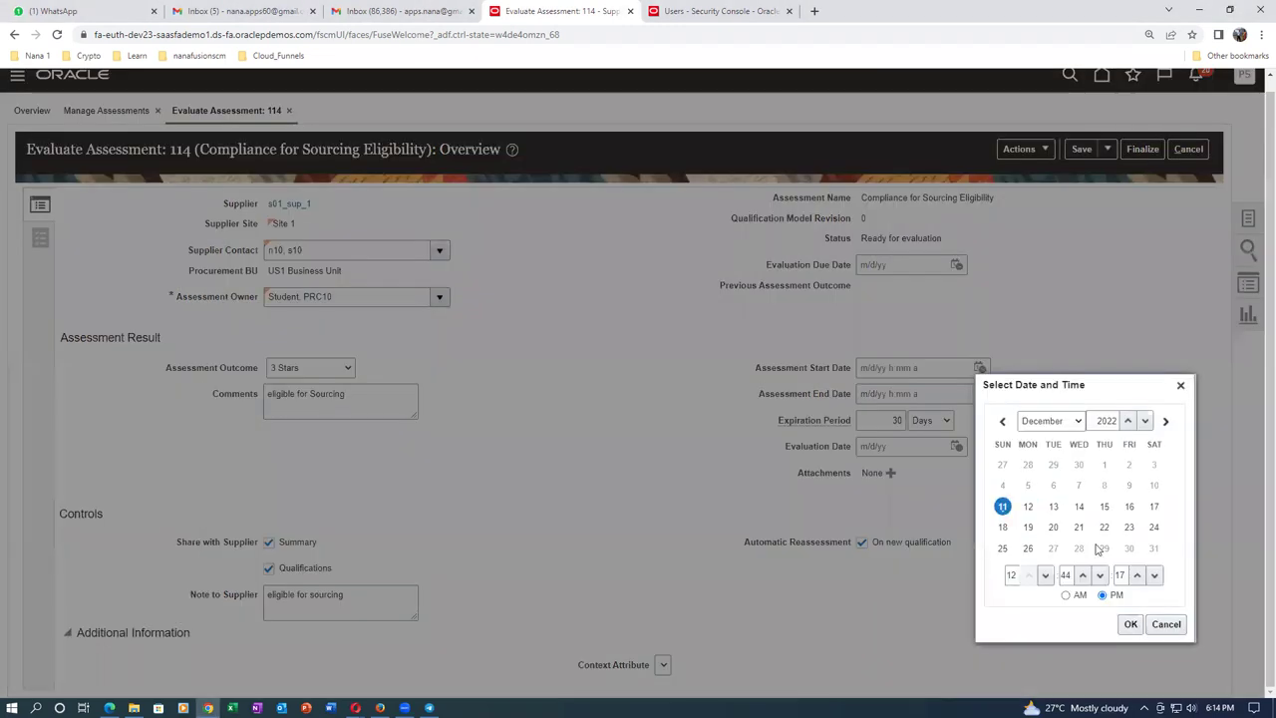
# - Set assessment 114 to run from 12/11/22 12:44 PM to 12/26/22 12:34 PM
pyautogui.click(1130, 623)
pyautogui.click(980, 394)
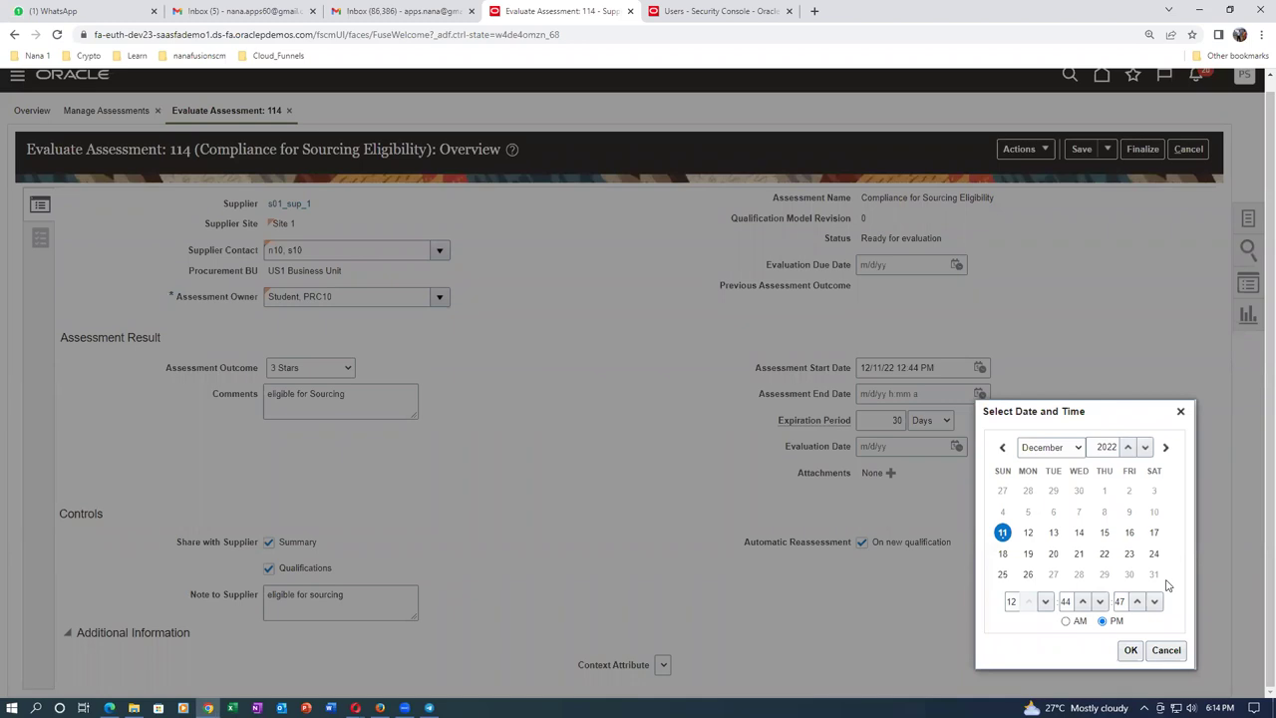
pyautogui.click(1027, 574)
pyautogui.click(1130, 649)
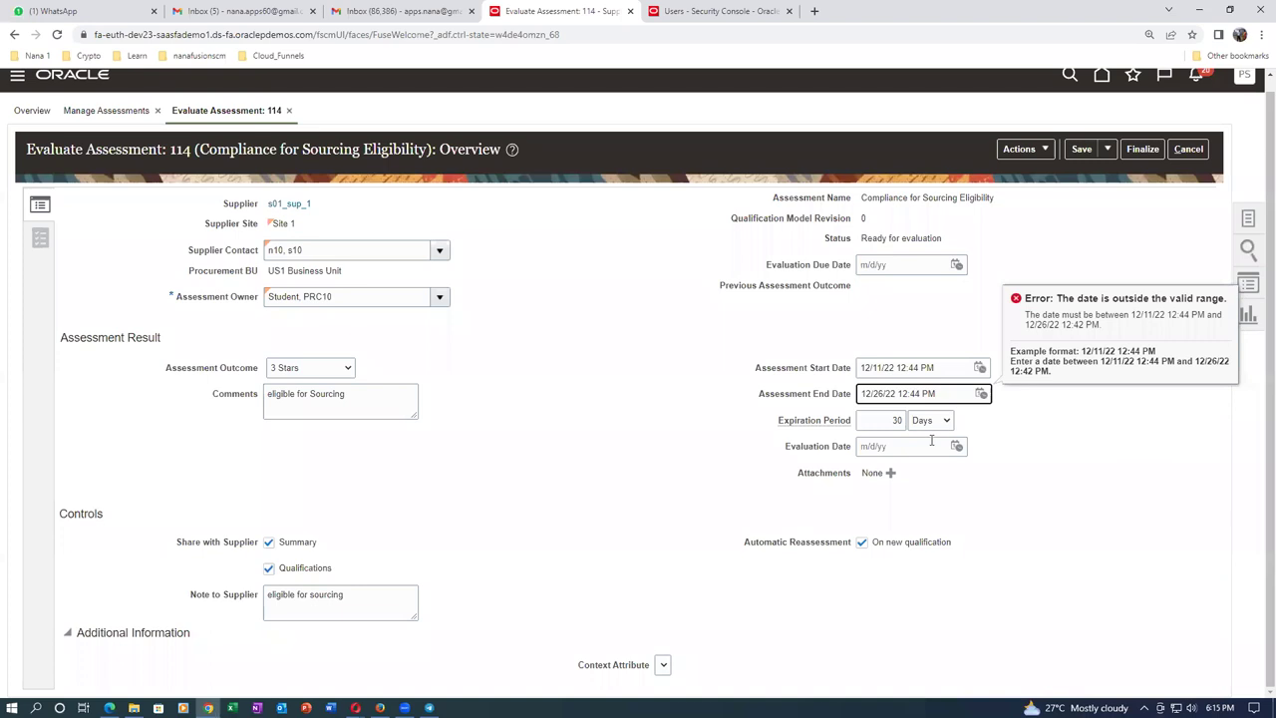
pyautogui.click(1078, 463)
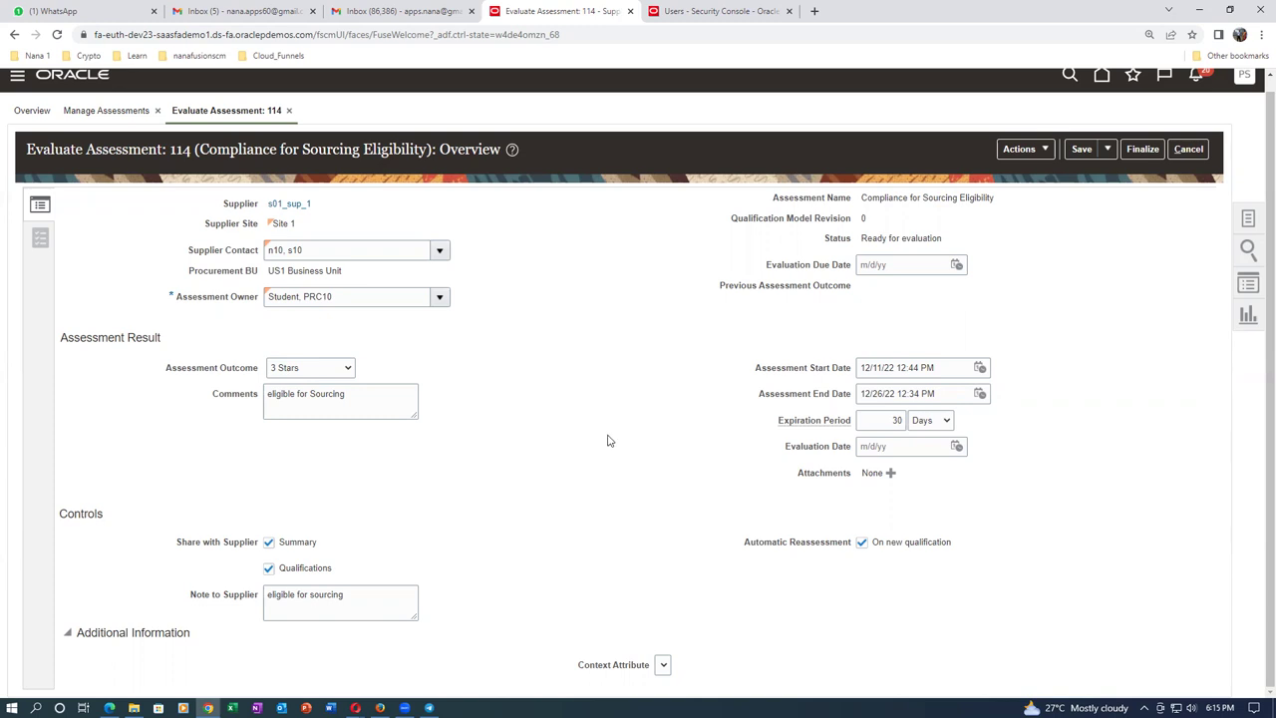
pyautogui.scroll(1, 606, 438)
pyautogui.scroll(-1, 610, 440)
# - Finalize assessment 114 and search assessments with Status set to All
pyautogui.click(1144, 149)
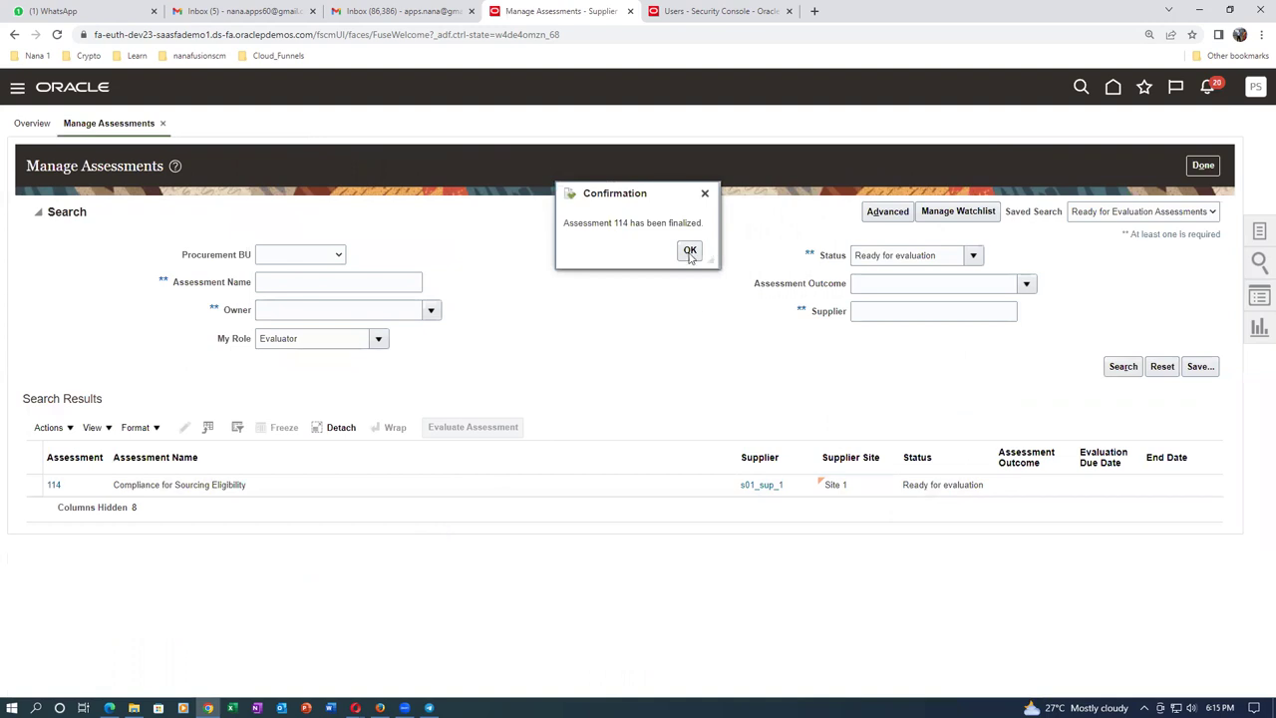
pyautogui.click(689, 250)
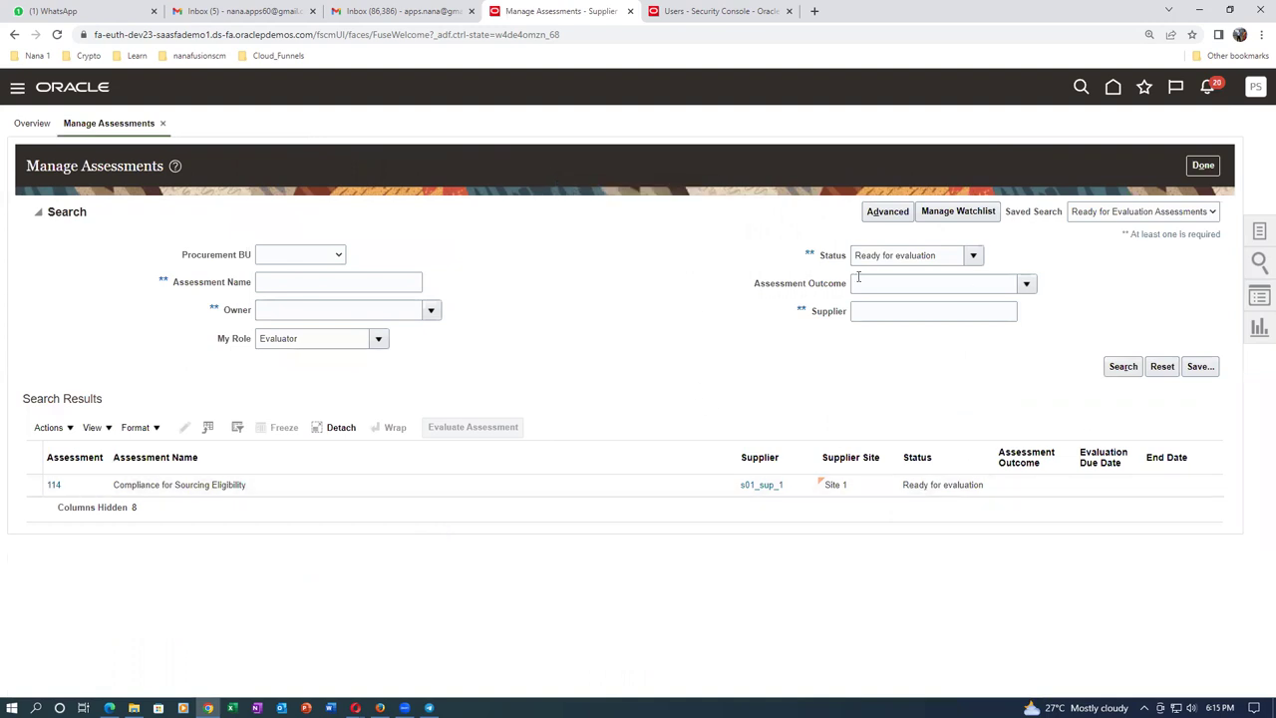
pyautogui.click(973, 256)
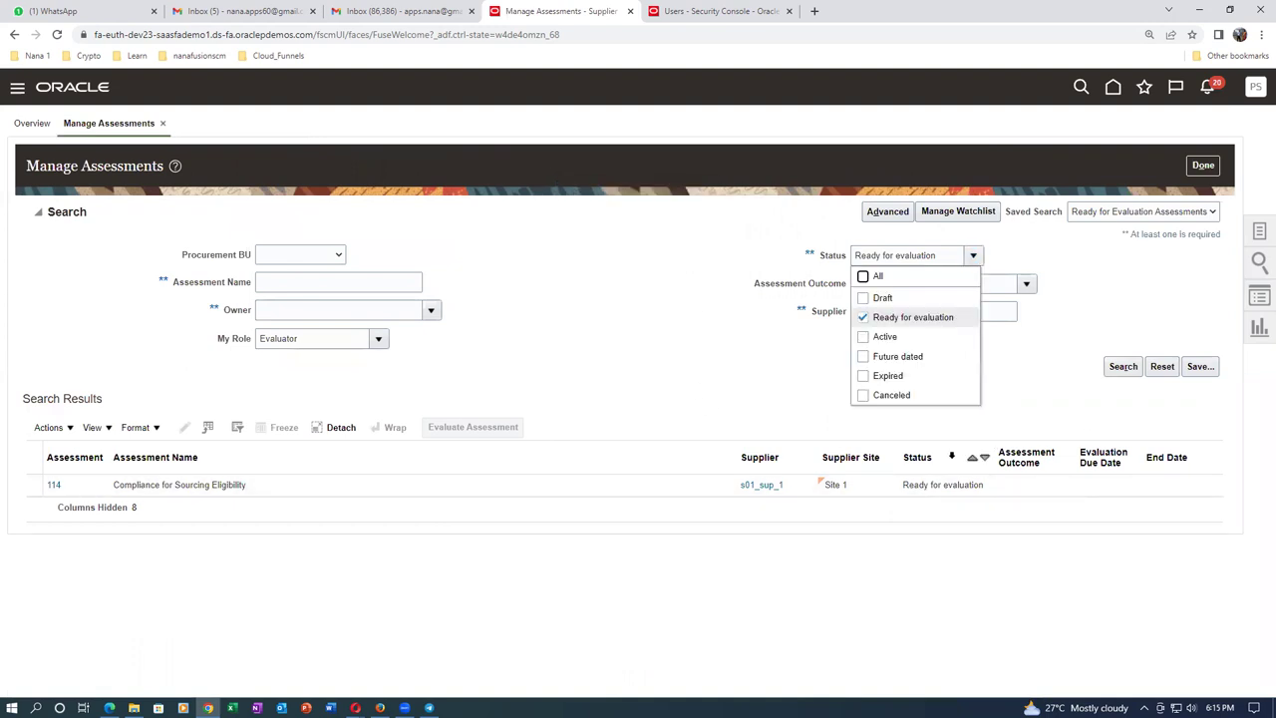
pyautogui.click(866, 278)
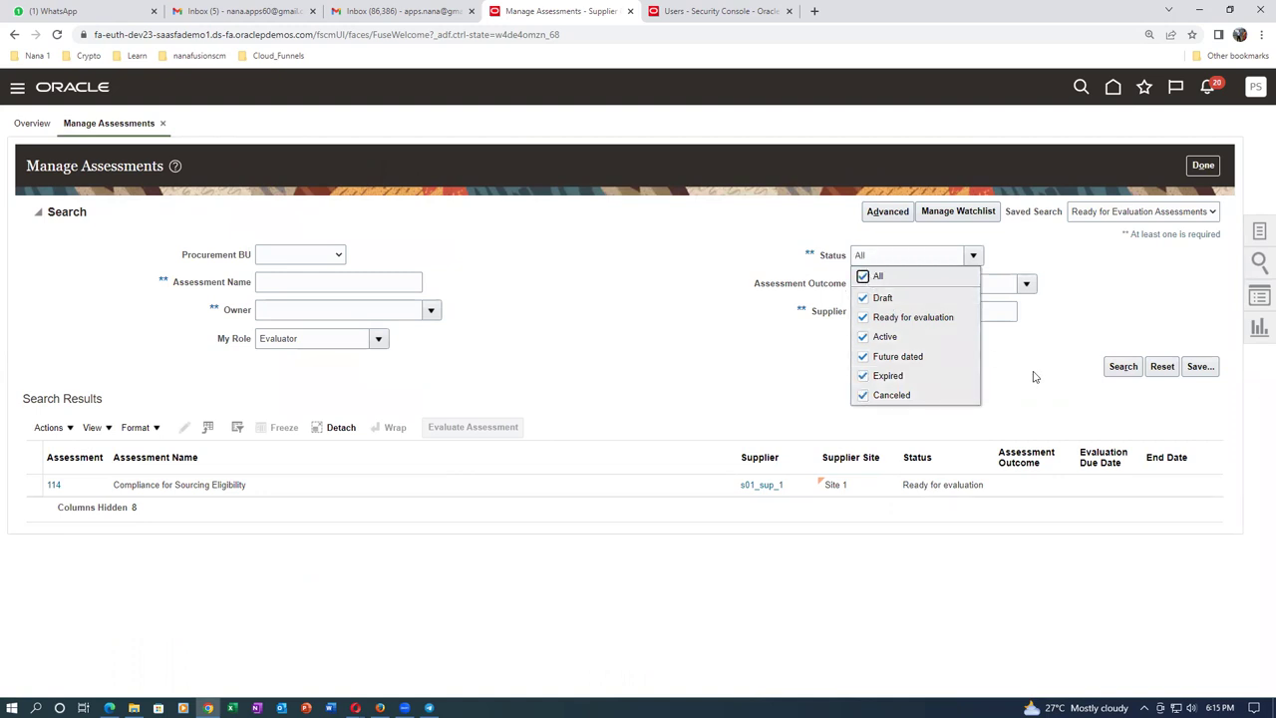
pyautogui.click(1124, 366)
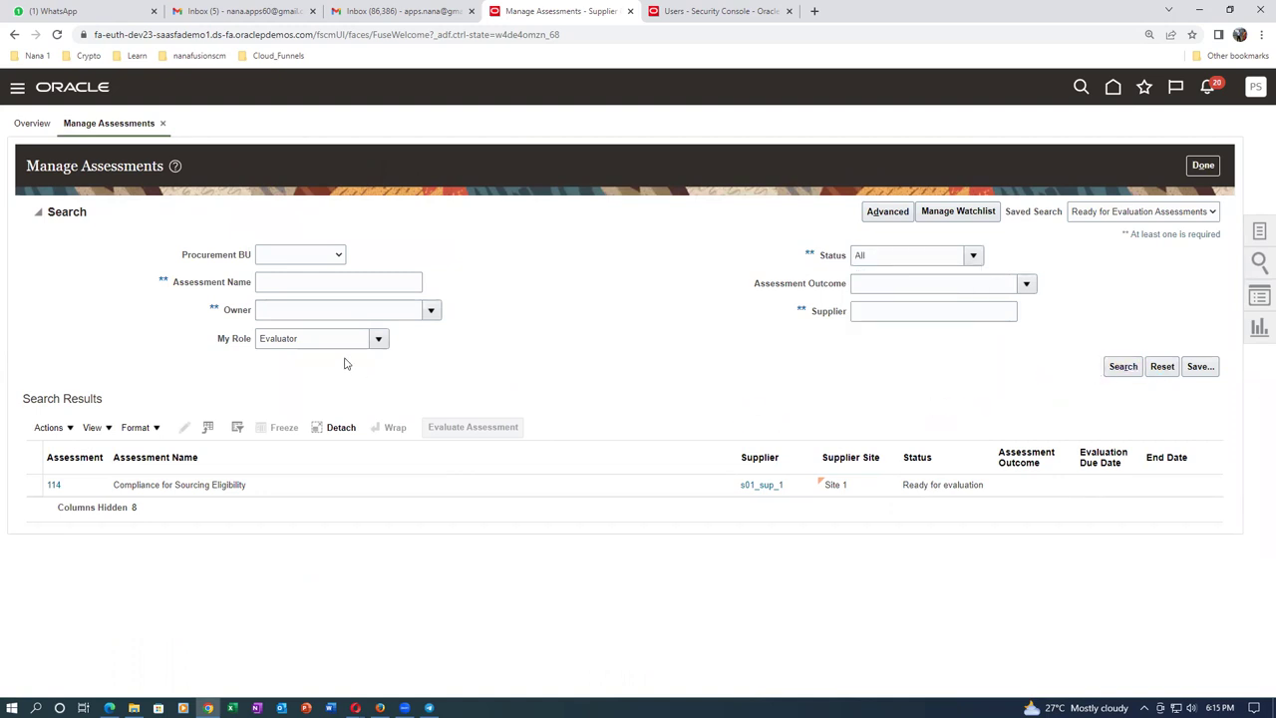
# - Set My Role to All to show 114 Active with 3 Stars, then return to the overview
pyautogui.click(379, 339)
pyautogui.click(267, 360)
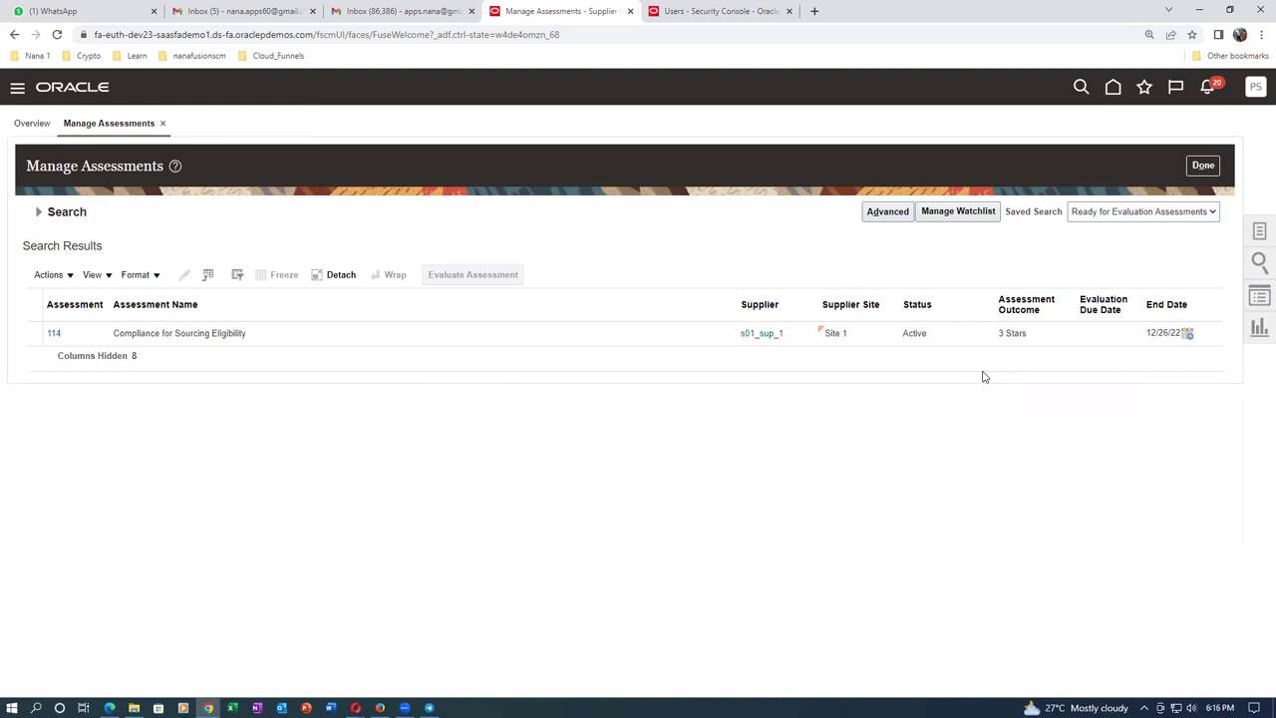
pyautogui.click(1203, 166)
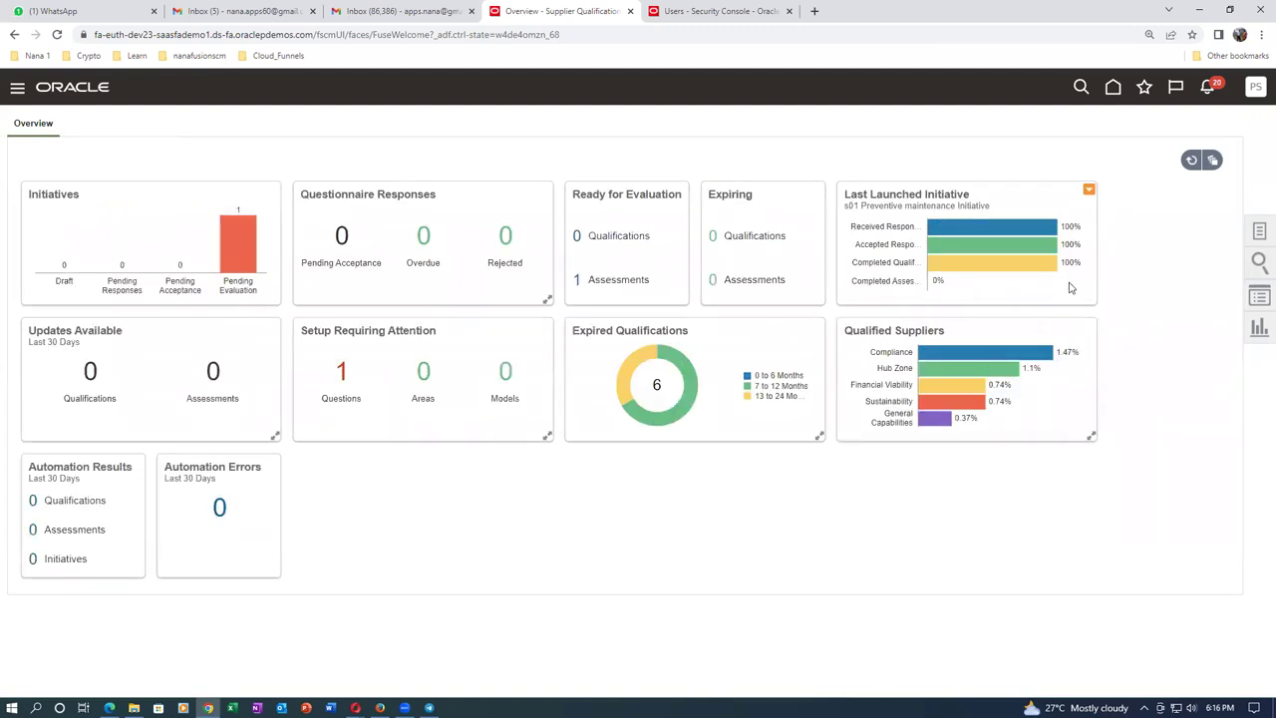
# - Refresh the Overview dashboard so Completed Assessments shows 100%
pyautogui.click(1191, 160)
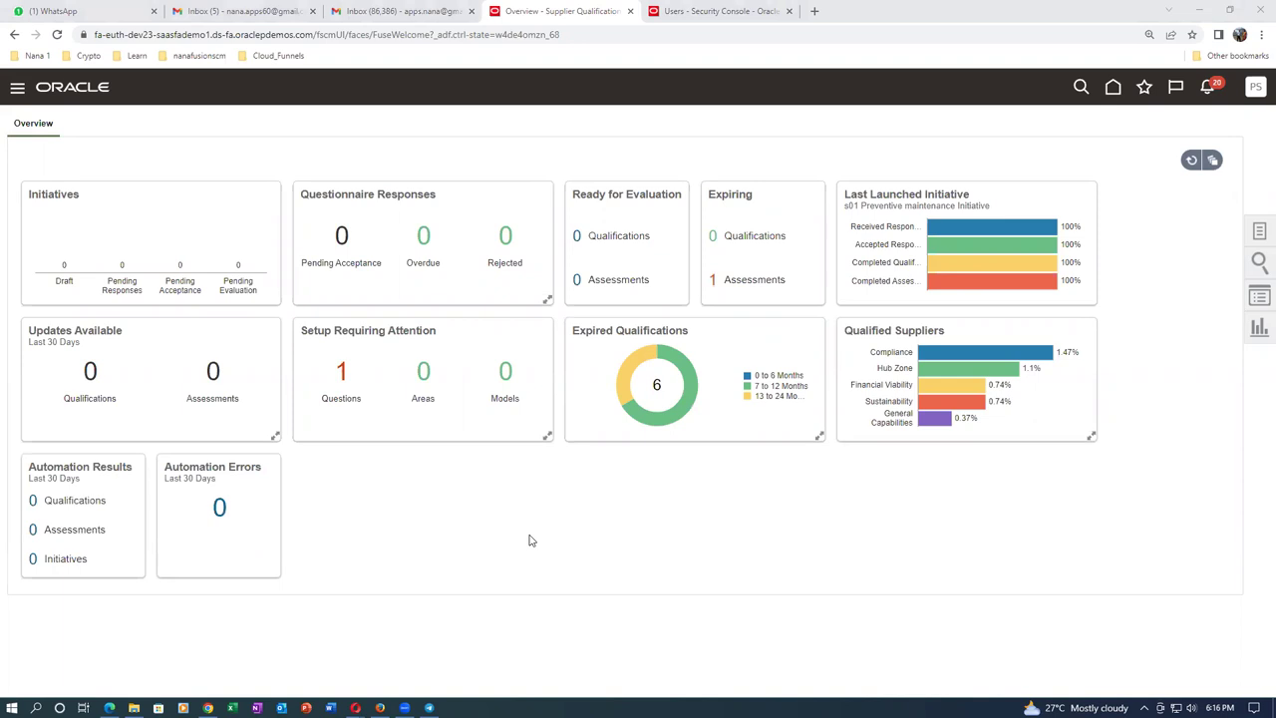
# - Sign out of the Supplier Portal, confirming the single sign-off
pyautogui.moveTo(355, 707)
pyautogui.click(386, 658)
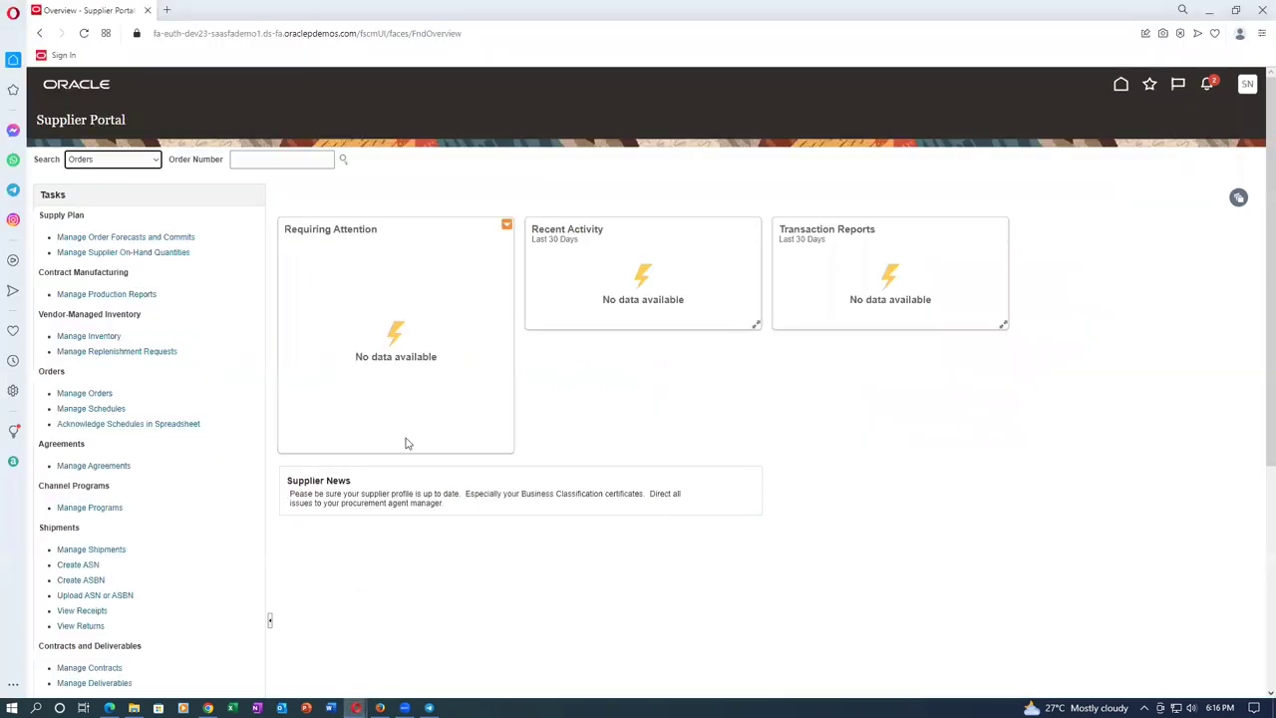
pyautogui.click(1246, 86)
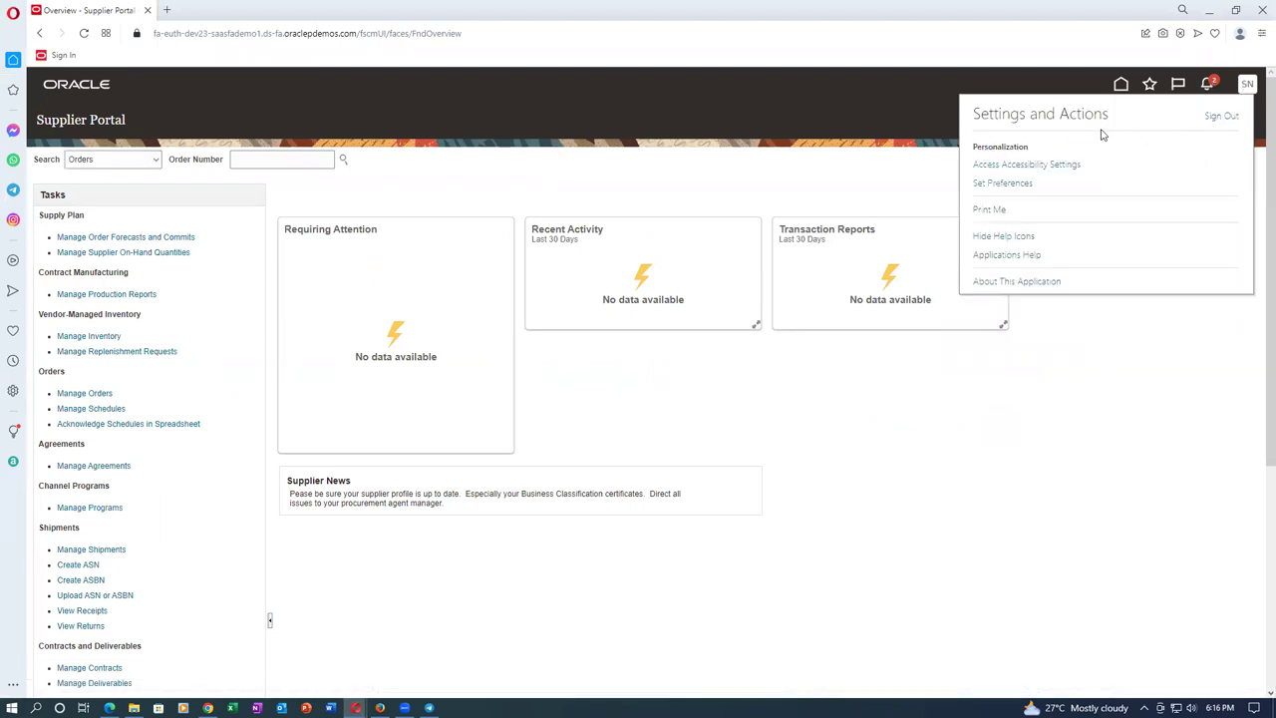
pyautogui.click(1216, 117)
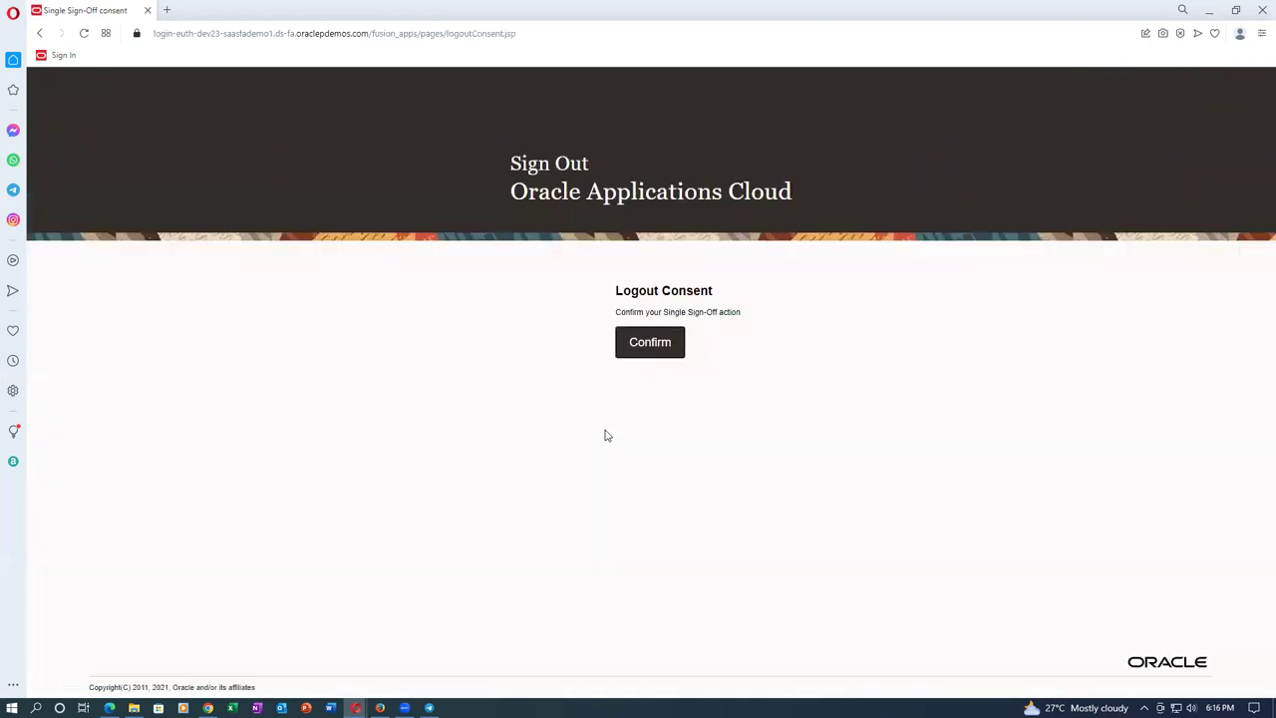
pyautogui.click(660, 345)
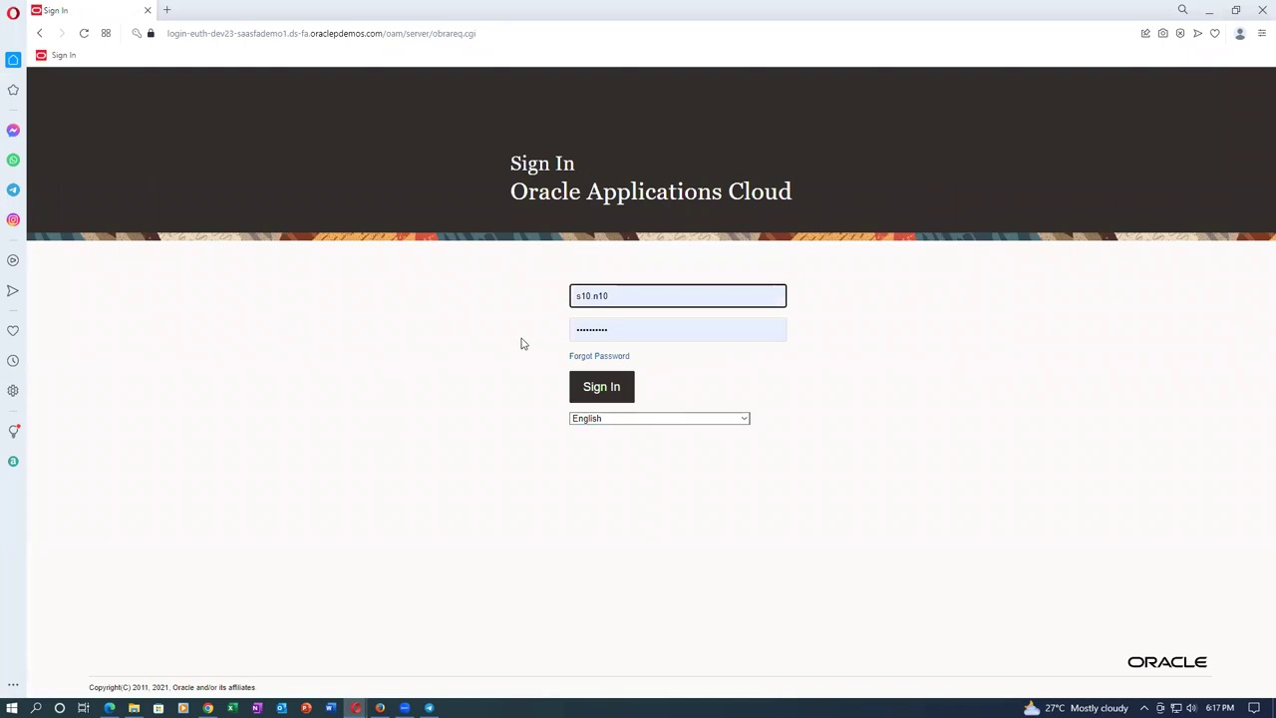
# - Sign back in to the Supplier Portal with the supplier contact's credentials
pyautogui.click(581, 388)
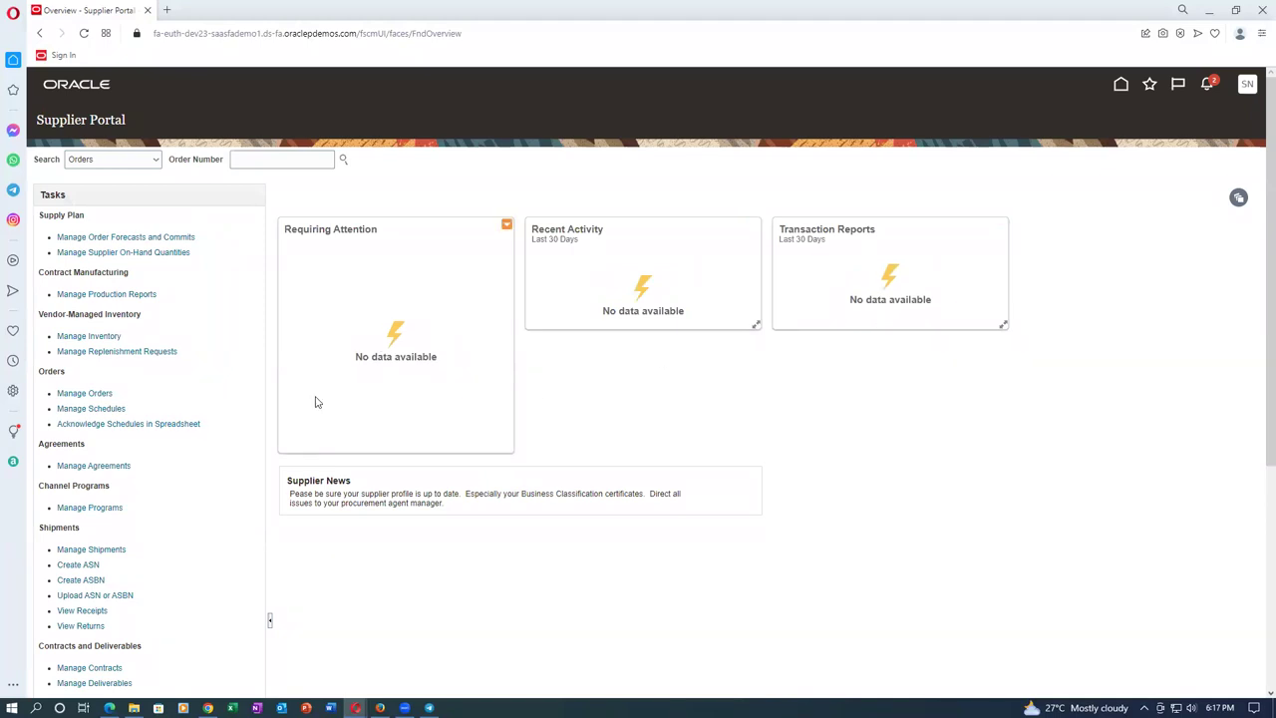
pyautogui.scroll(-3, 165, 515)
pyautogui.scroll(-2, 154, 538)
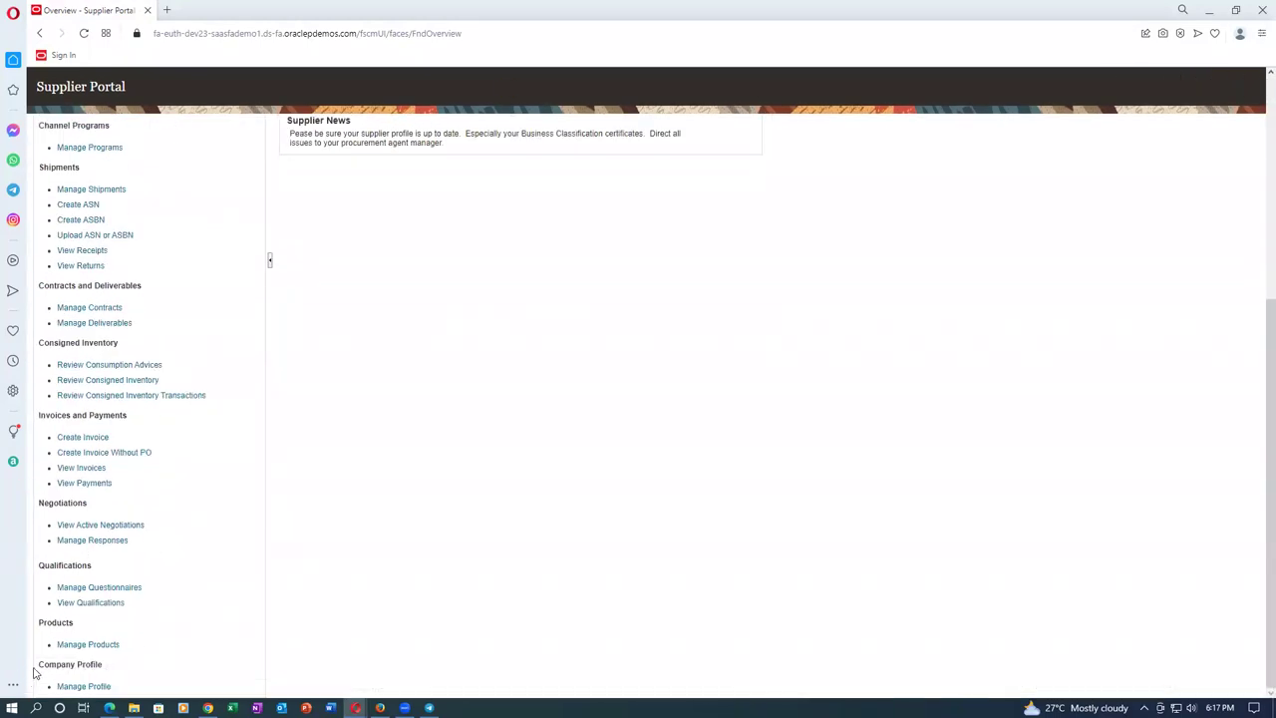
# - Open View Qualifications and highlight the assessment and qualification supplier notes
pyautogui.click(74, 603)
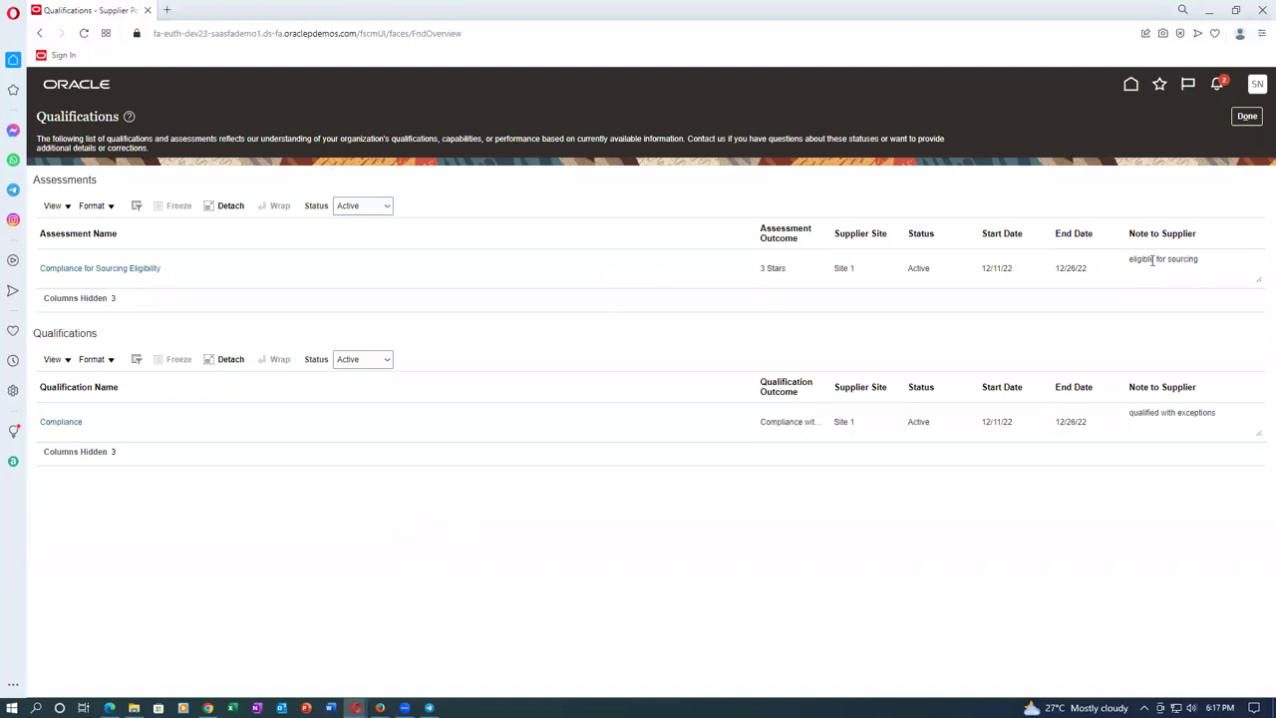
pyautogui.moveTo(1137, 259); pyautogui.dragTo(1206, 259)
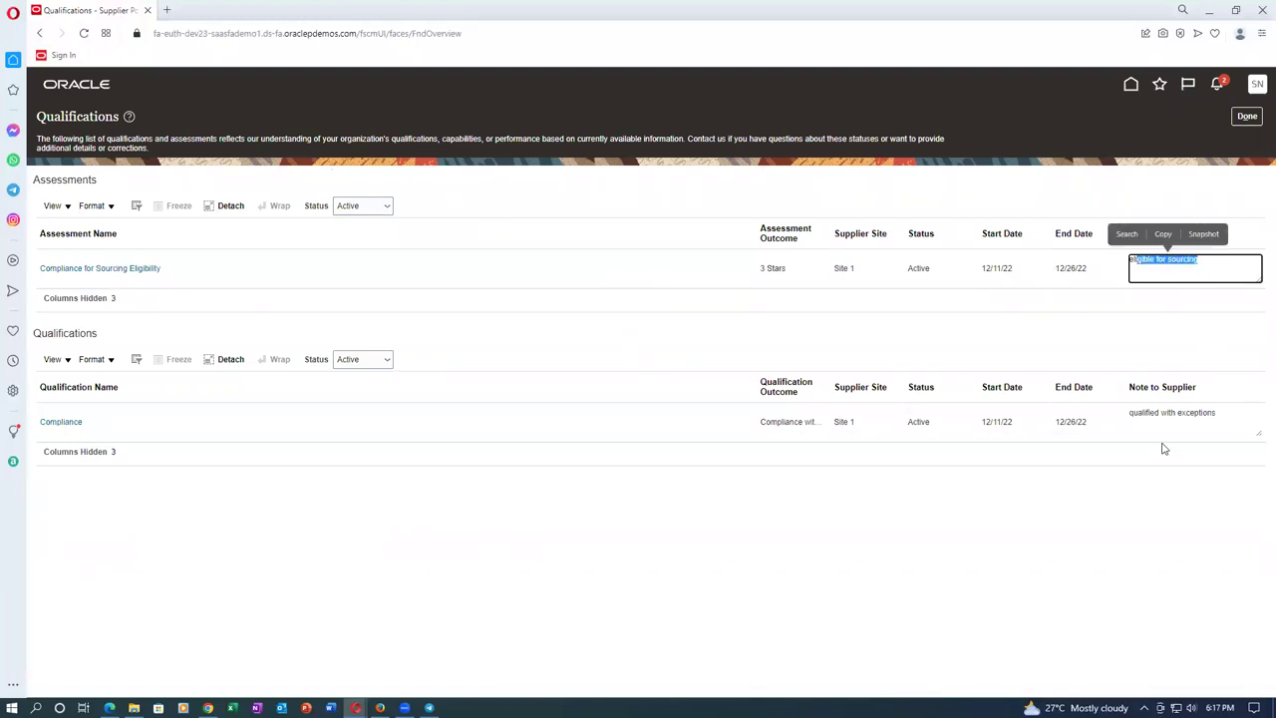
pyautogui.moveTo(1151, 412); pyautogui.dragTo(1196, 413)
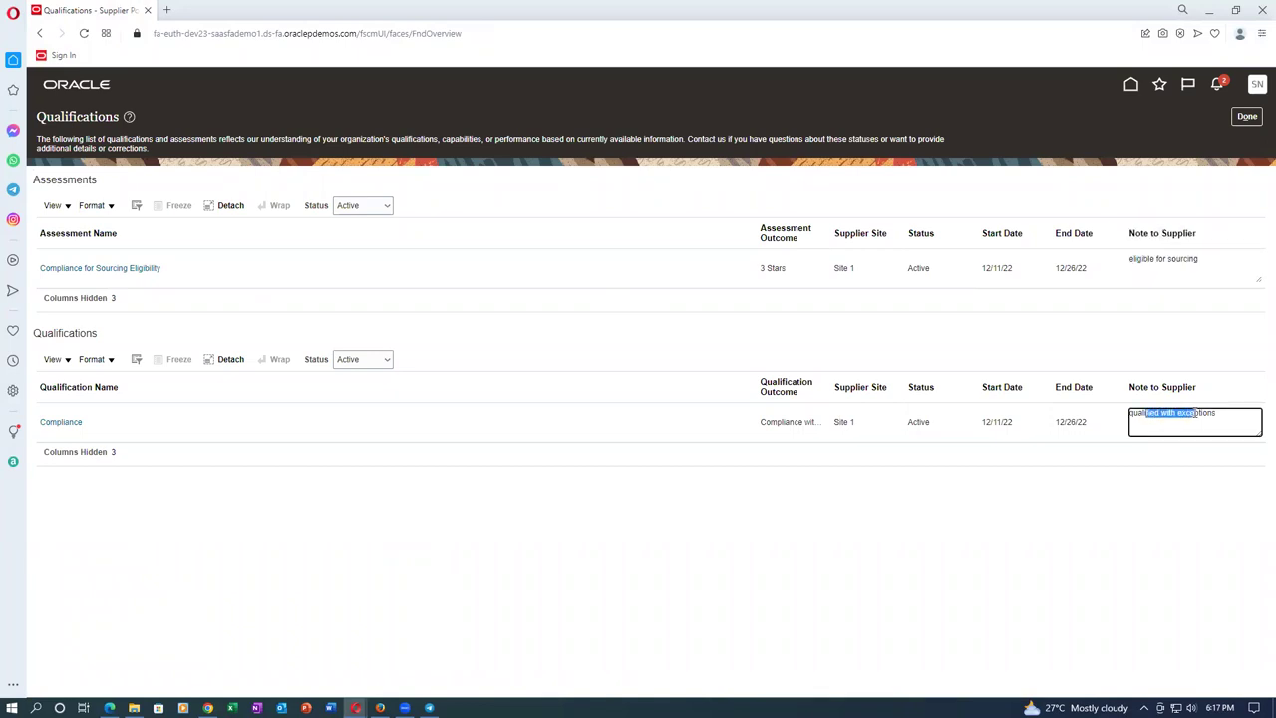
# - Review the Compliance for Sourcing Eligibility assessment details and its note, then close both pages
pyautogui.click(118, 271)
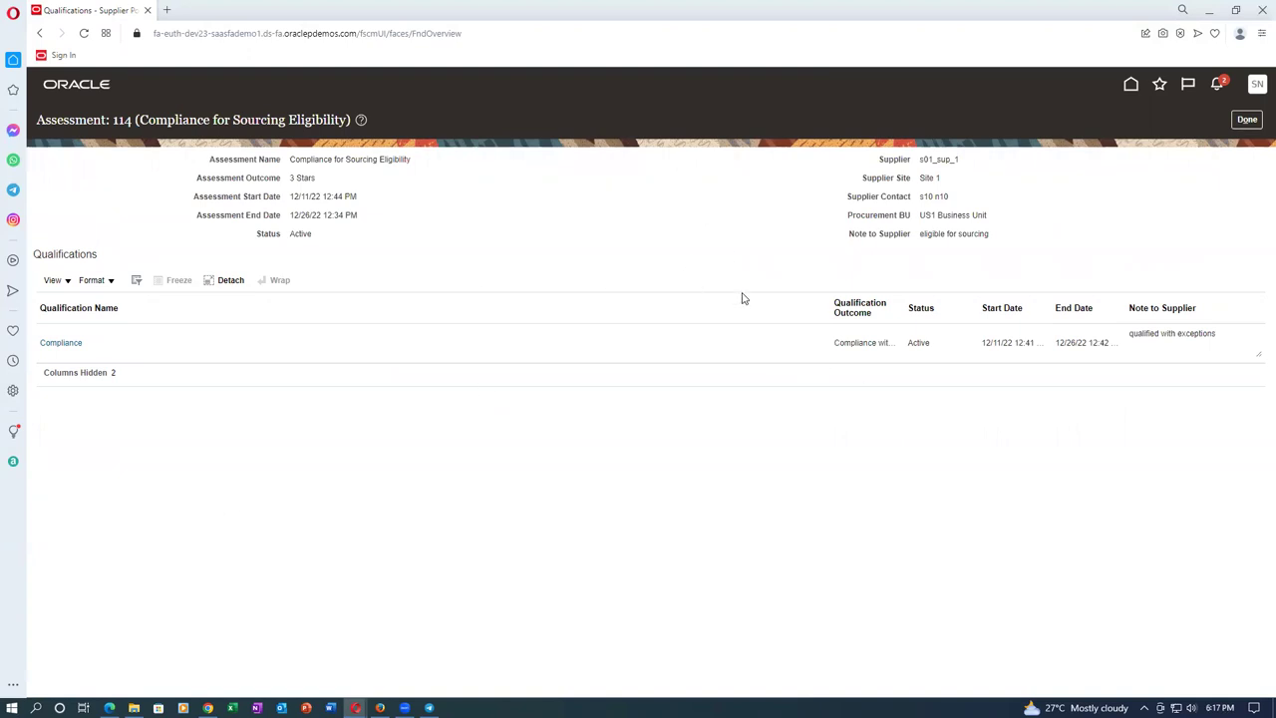
pyautogui.moveTo(1140, 336); pyautogui.dragTo(1208, 336)
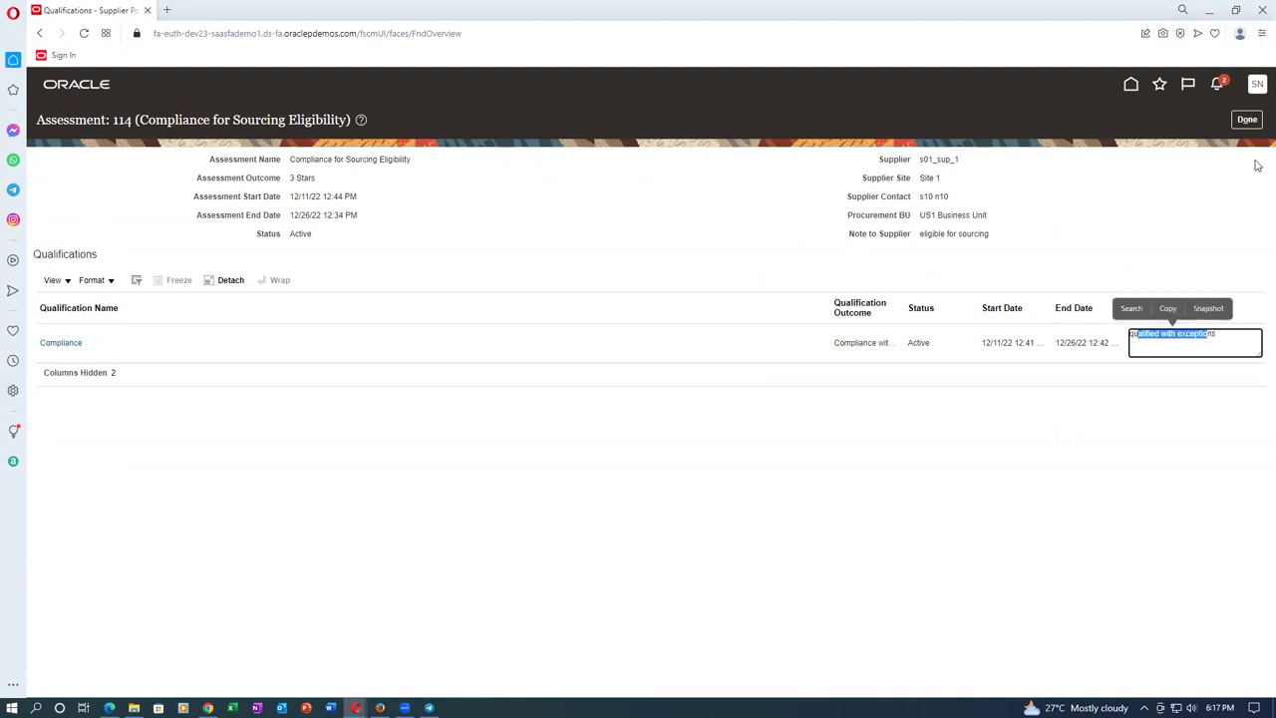
pyautogui.click(1247, 119)
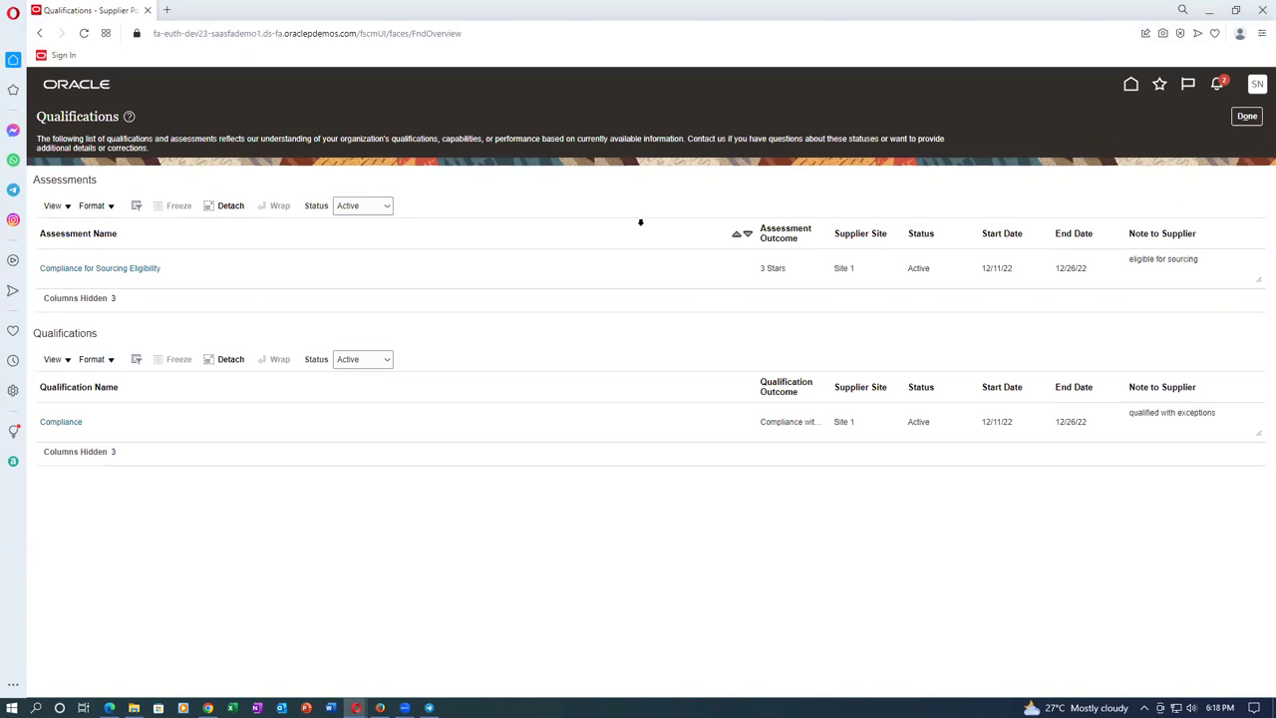
pyautogui.click(1246, 115)
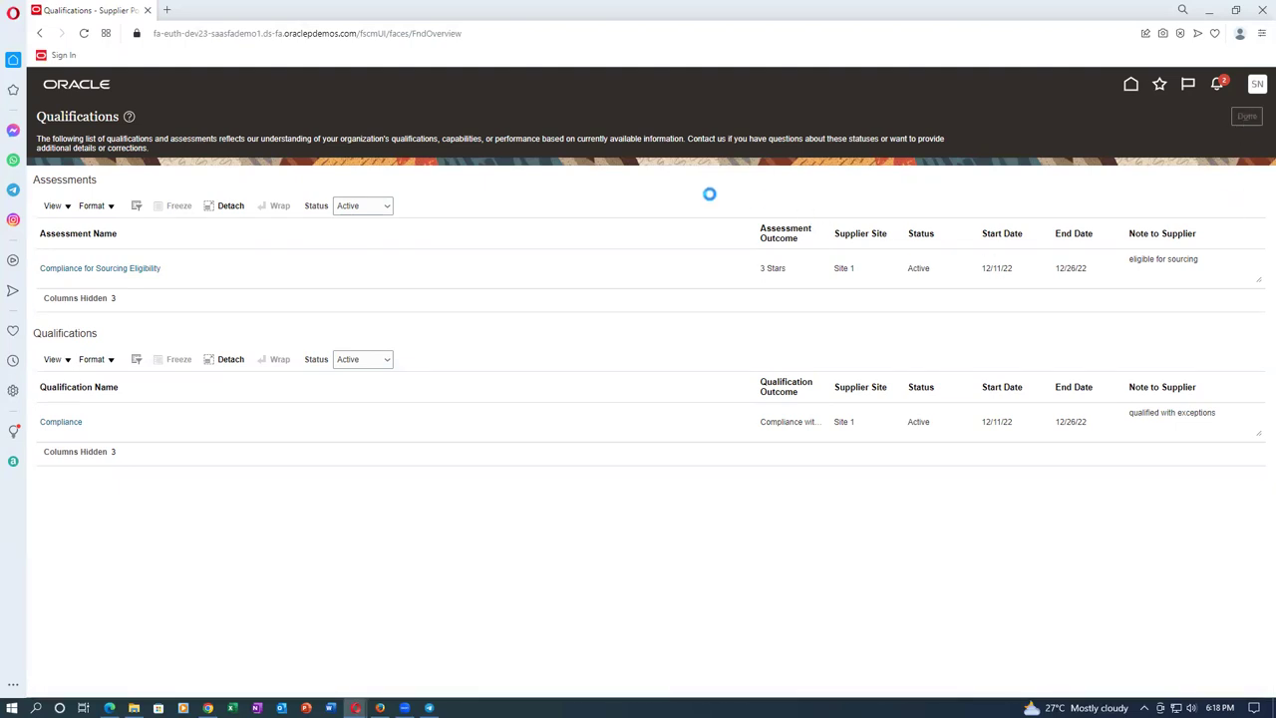